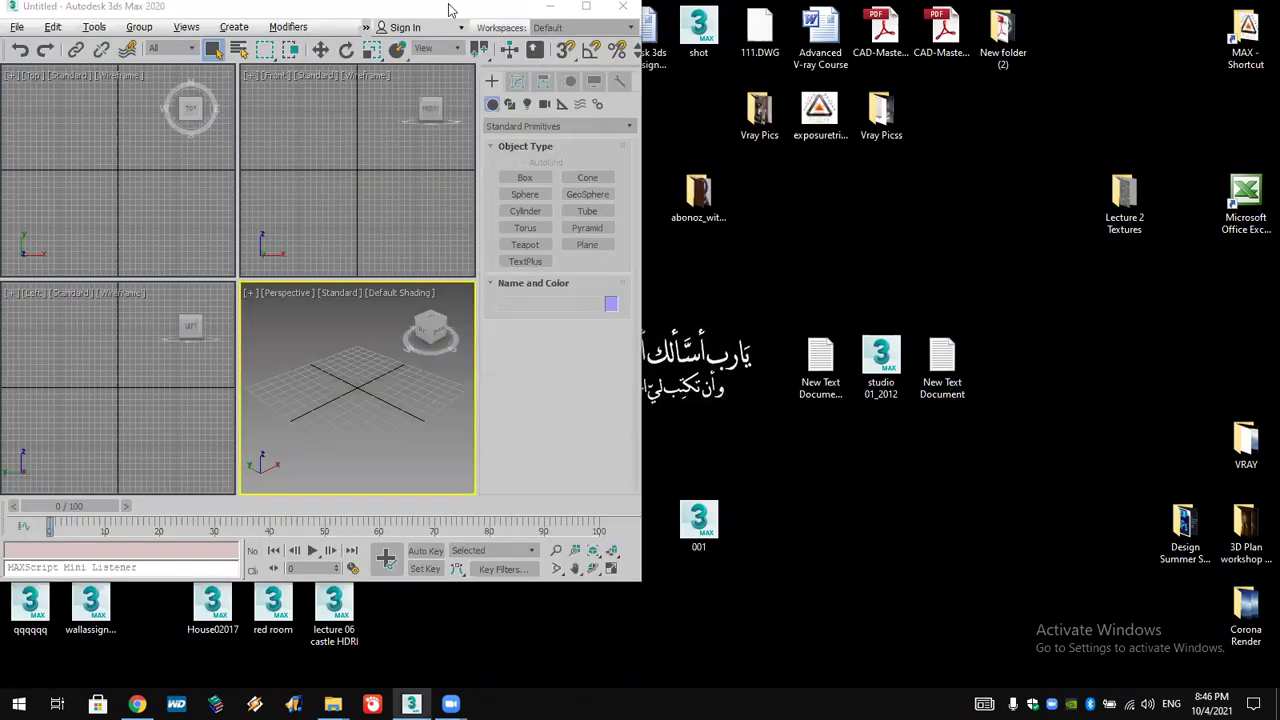
double_click(340, 8)
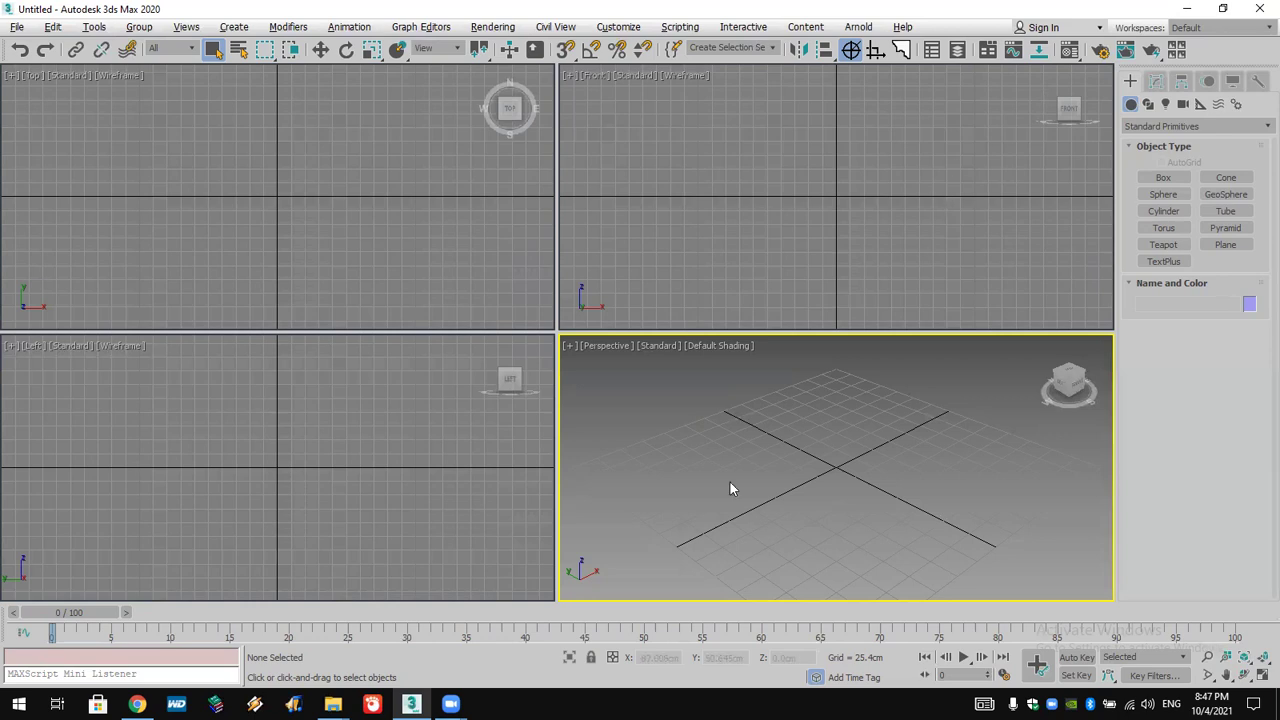
click(470, 274)
drag(713, 463, 490, 248)
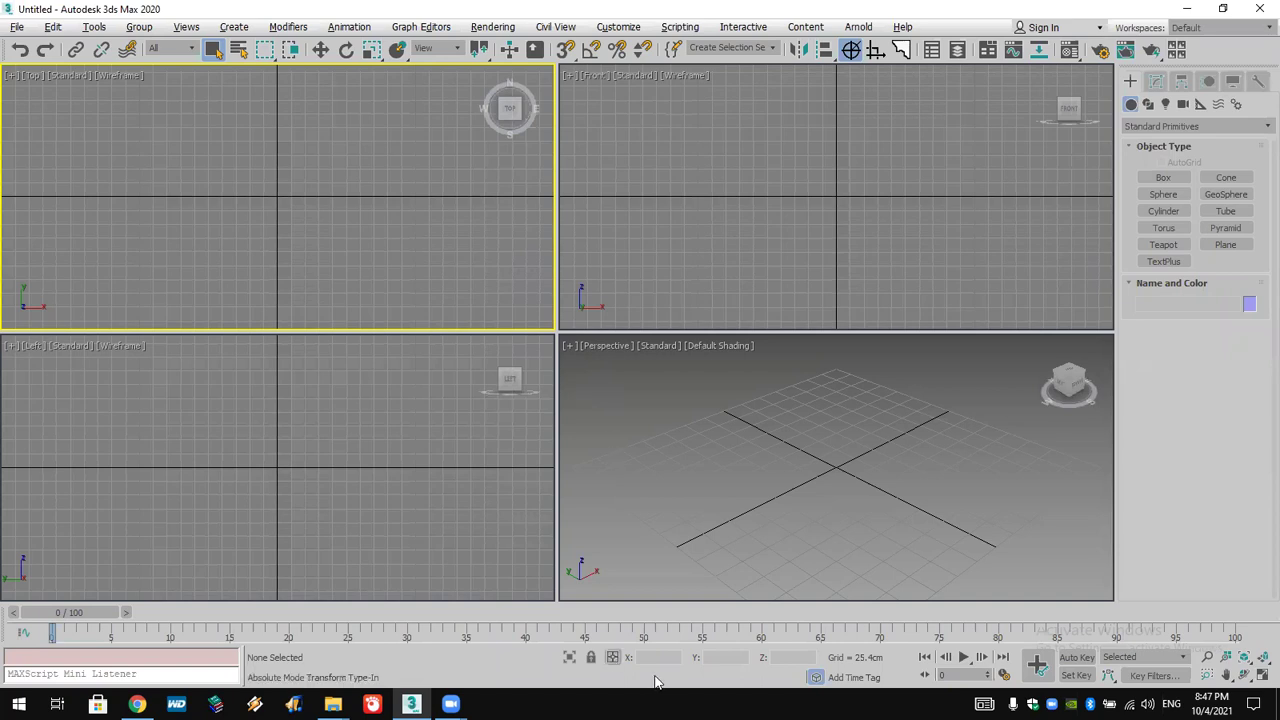
click(942, 369)
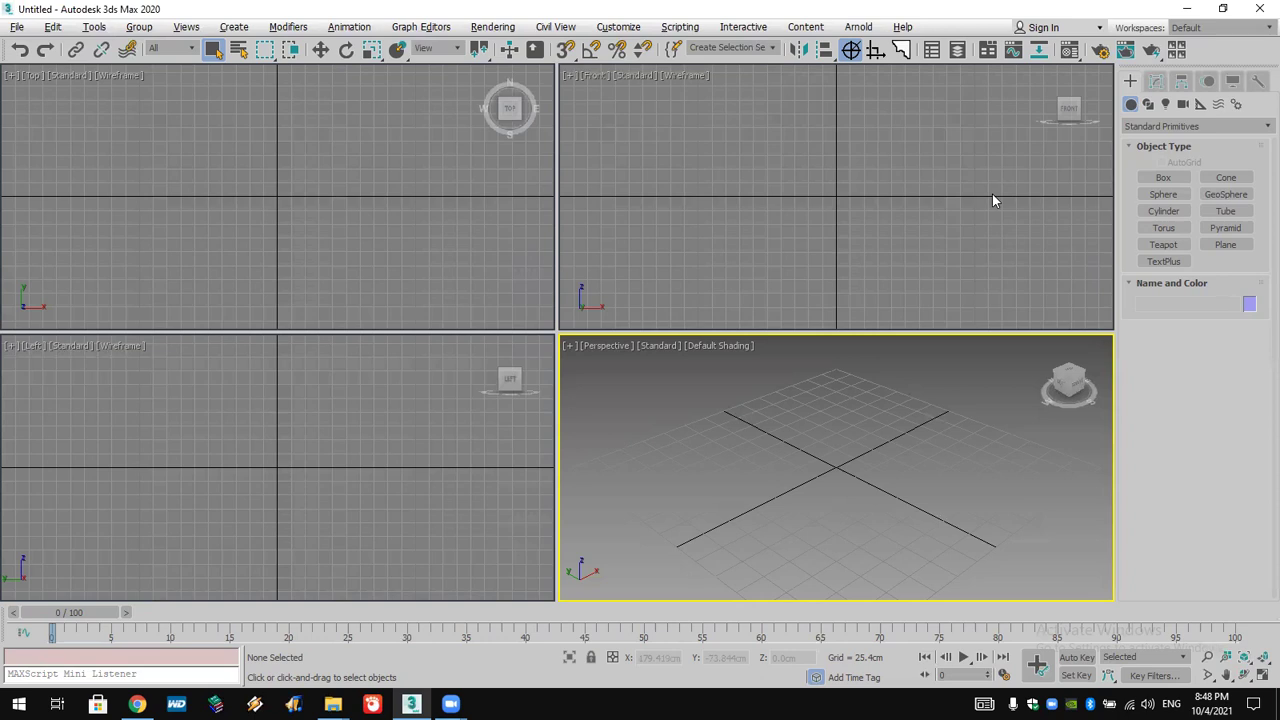
- Close the untitled 3ds Max scene and relaunch 3ds Max 2020 from the desktop
key(alt+F4)
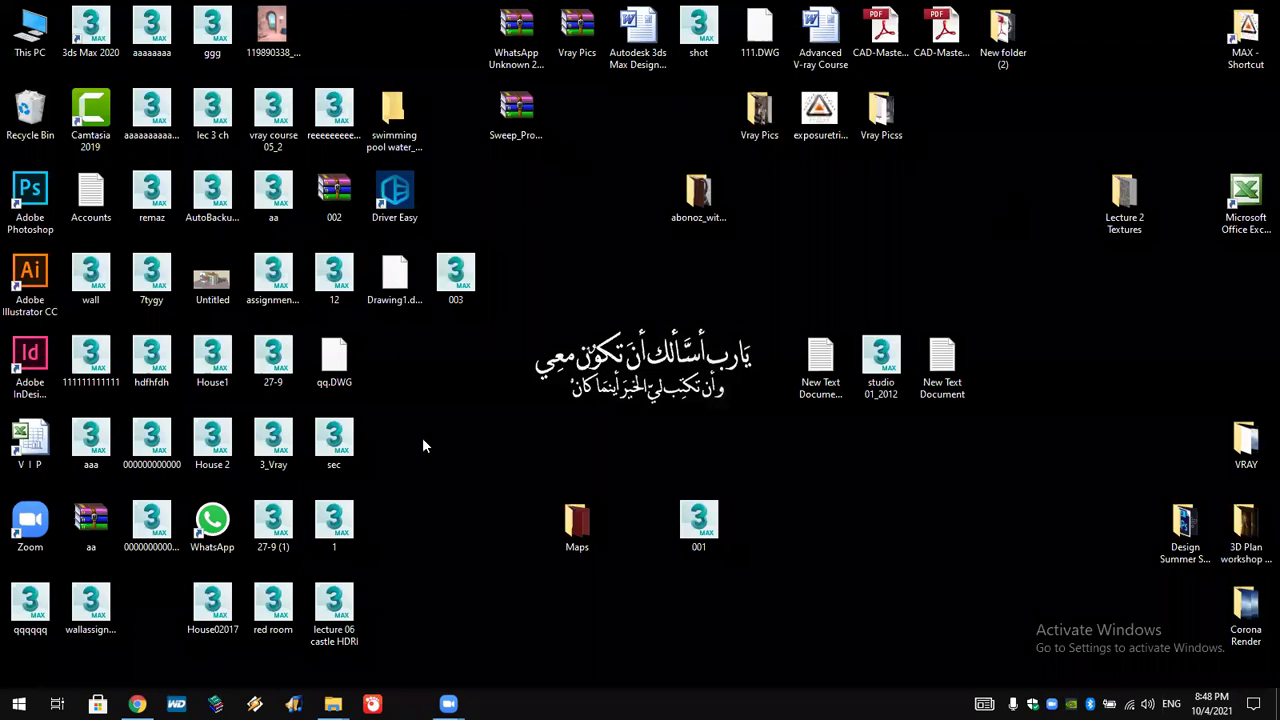
double_click(92, 28)
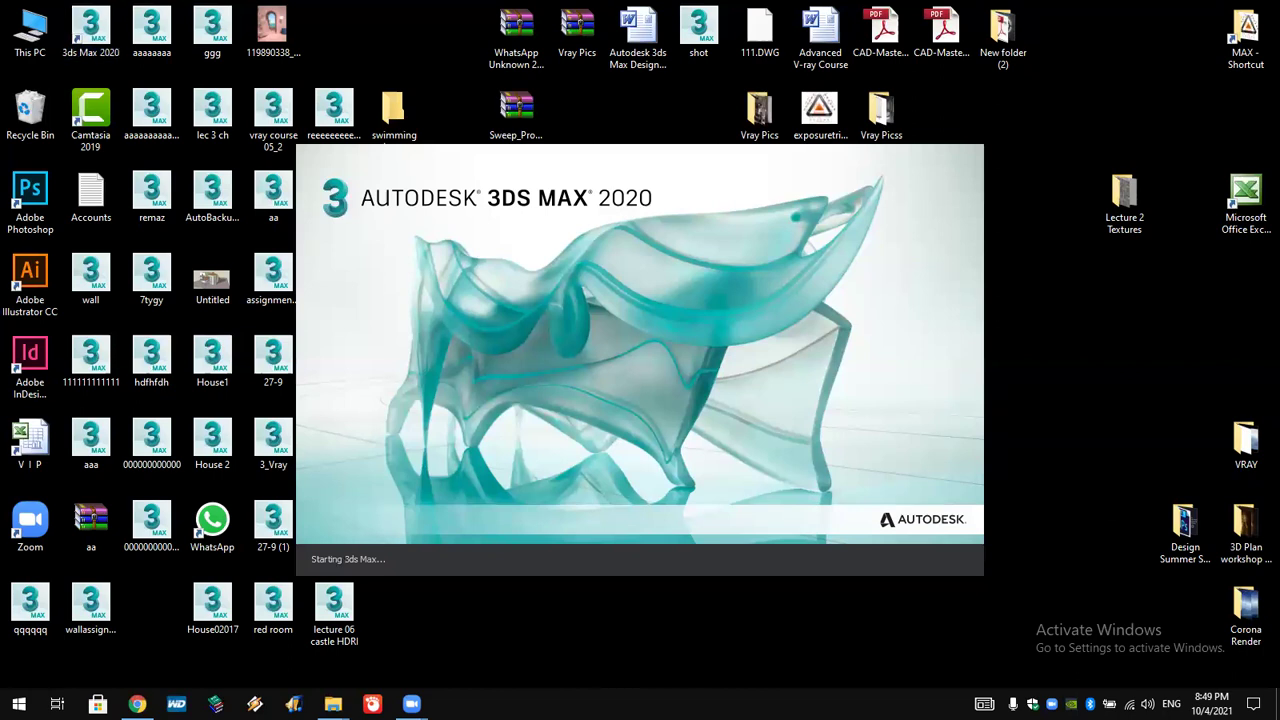
- Open the Vray Pics folder on the desktop, view the office and green-sofa interior images, and close both windows
click(880, 112)
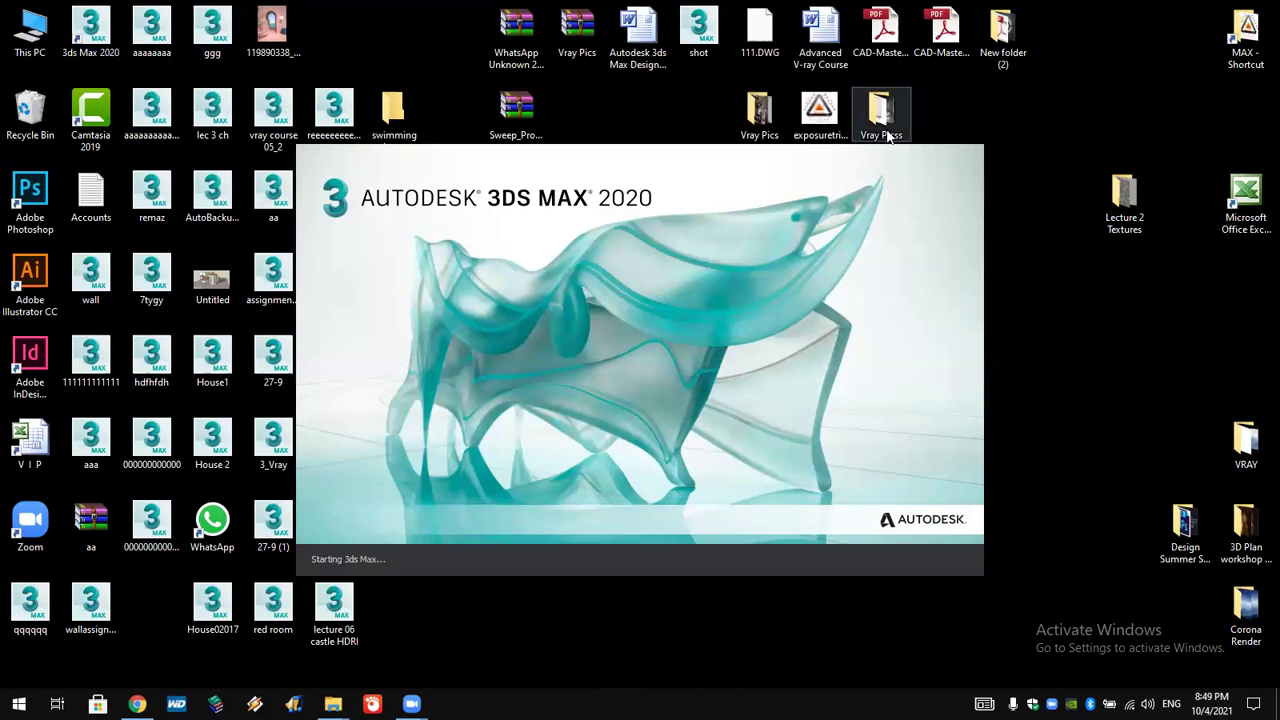
double_click(760, 112)
double_click(670, 450)
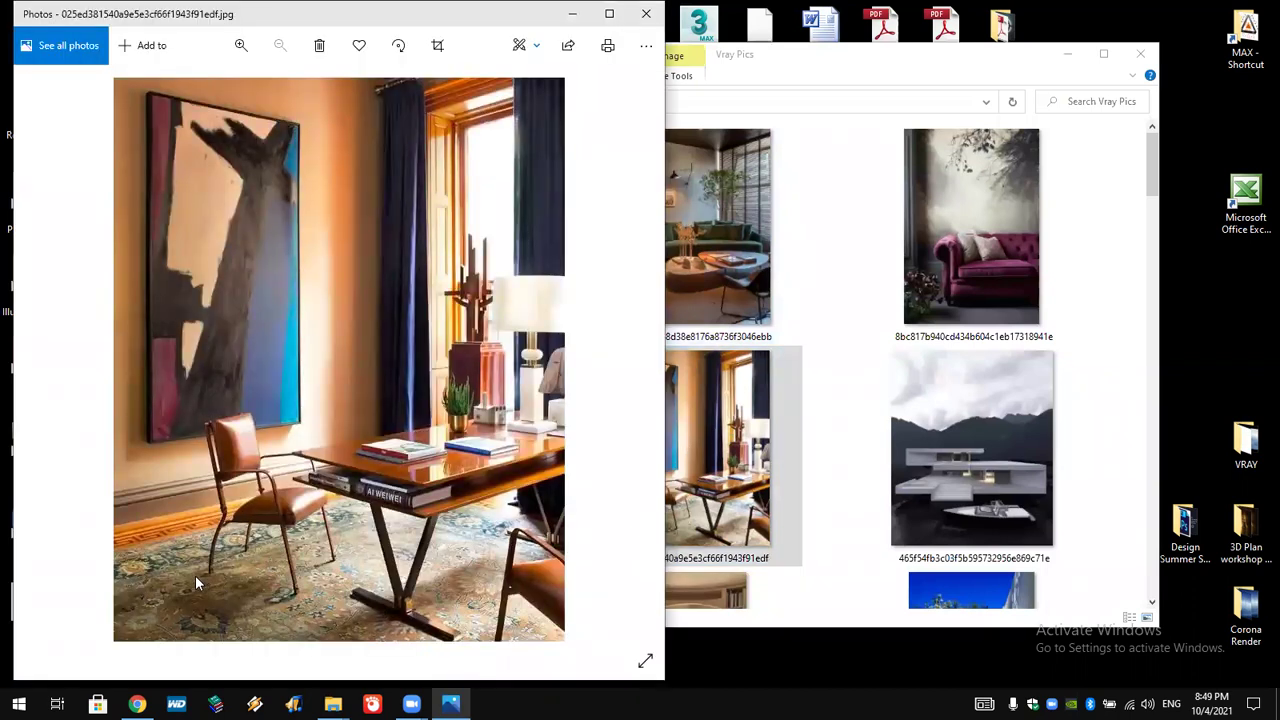
click(736, 272)
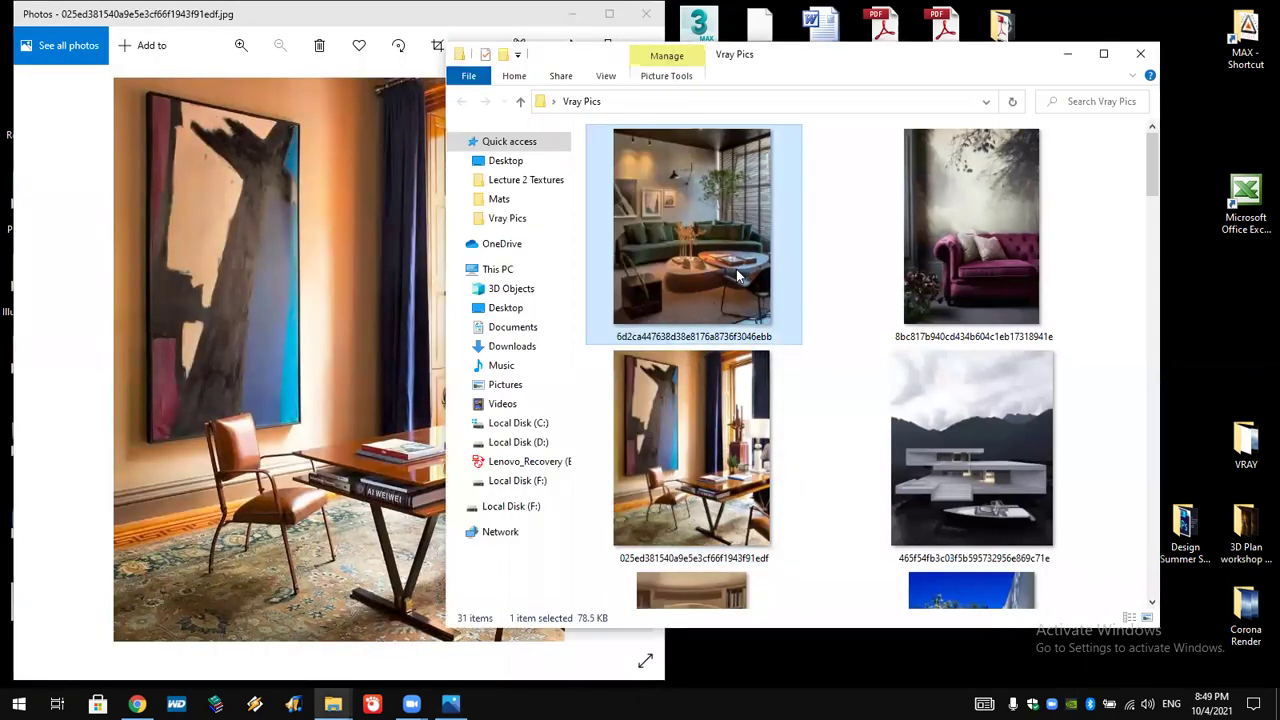
double_click(736, 269)
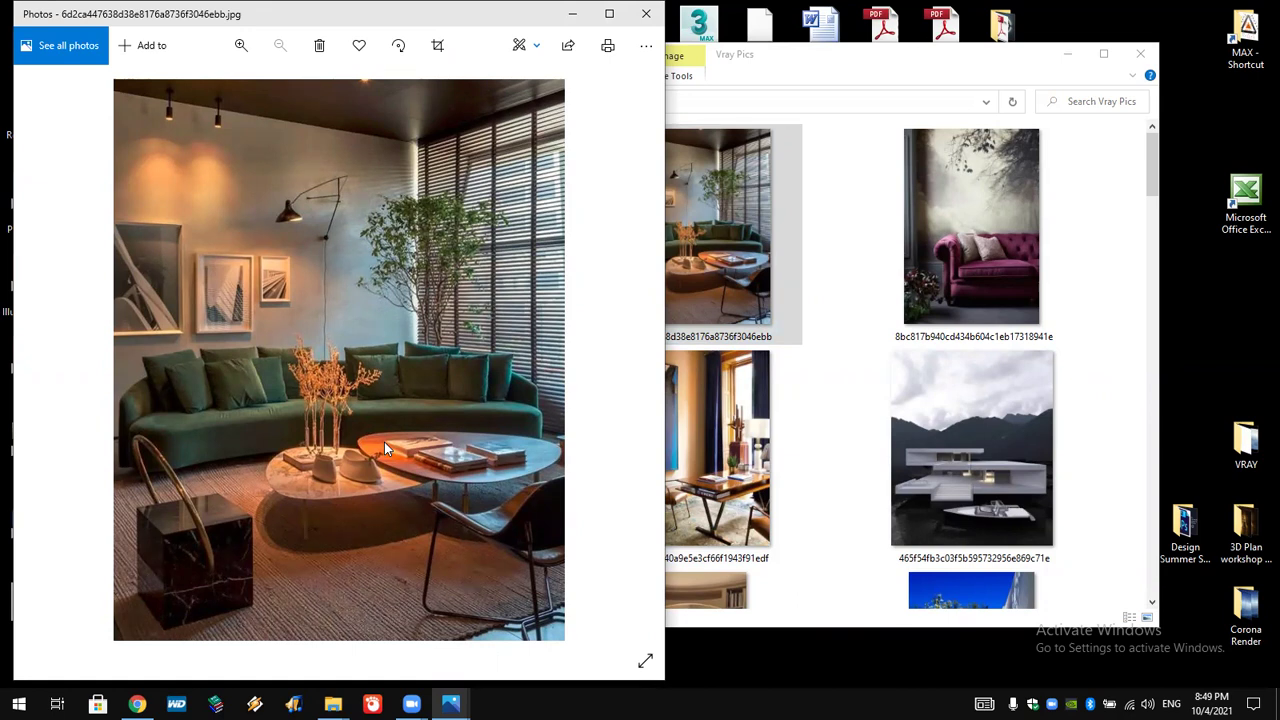
click(646, 13)
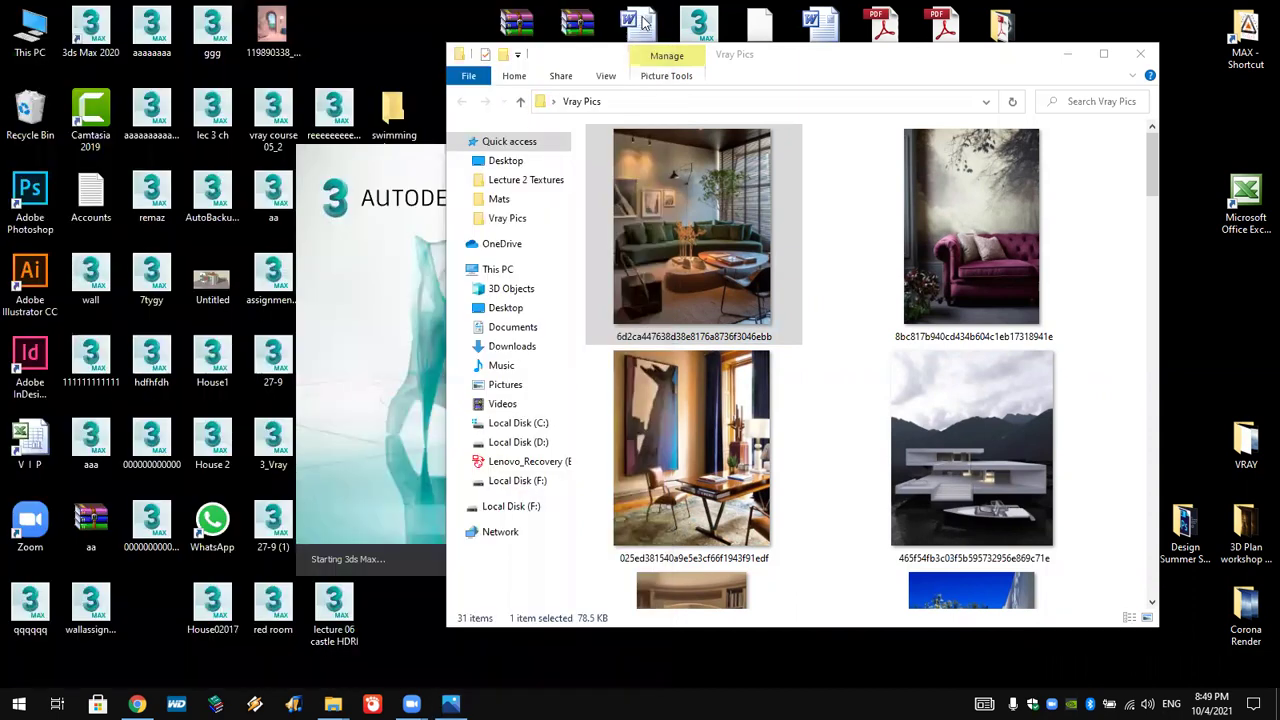
click(1140, 55)
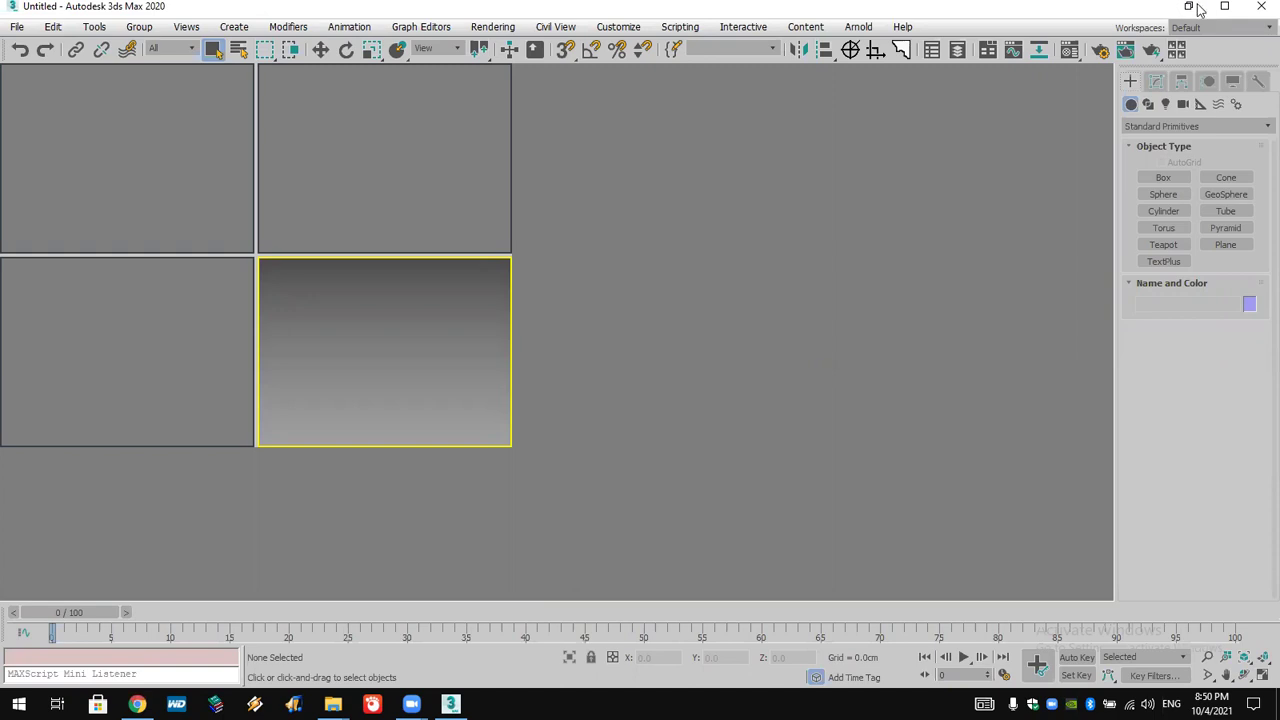
- Minimize 3ds Max and open the innermost Complete_Vray_Materials folder inside the MAX shortcut's Vray folder
click(1189, 7)
click(1245, 36)
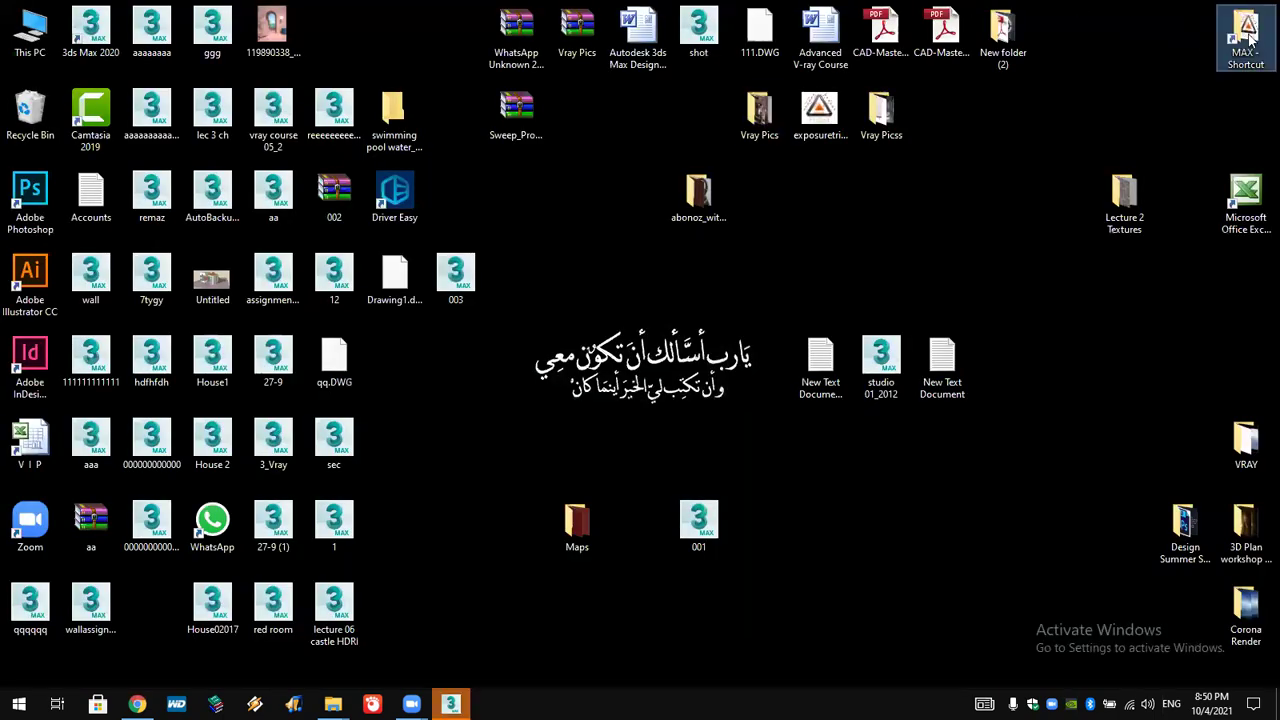
double_click(1247, 27)
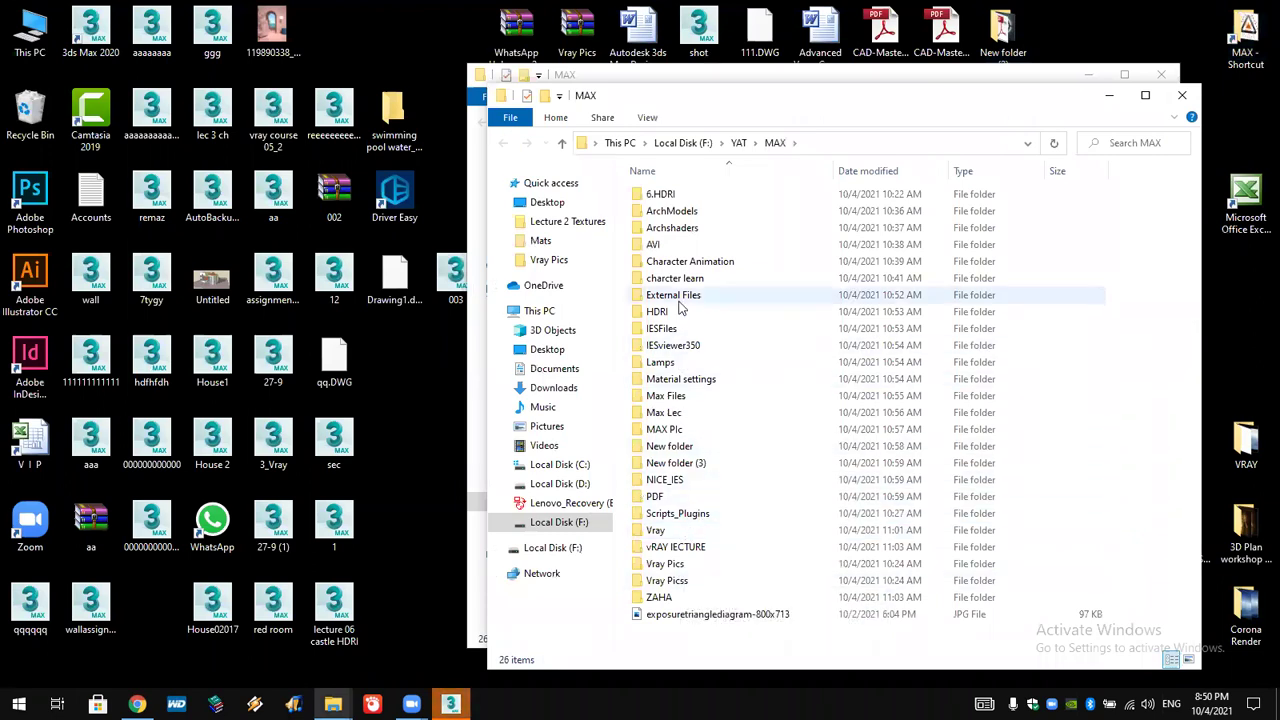
double_click(670, 535)
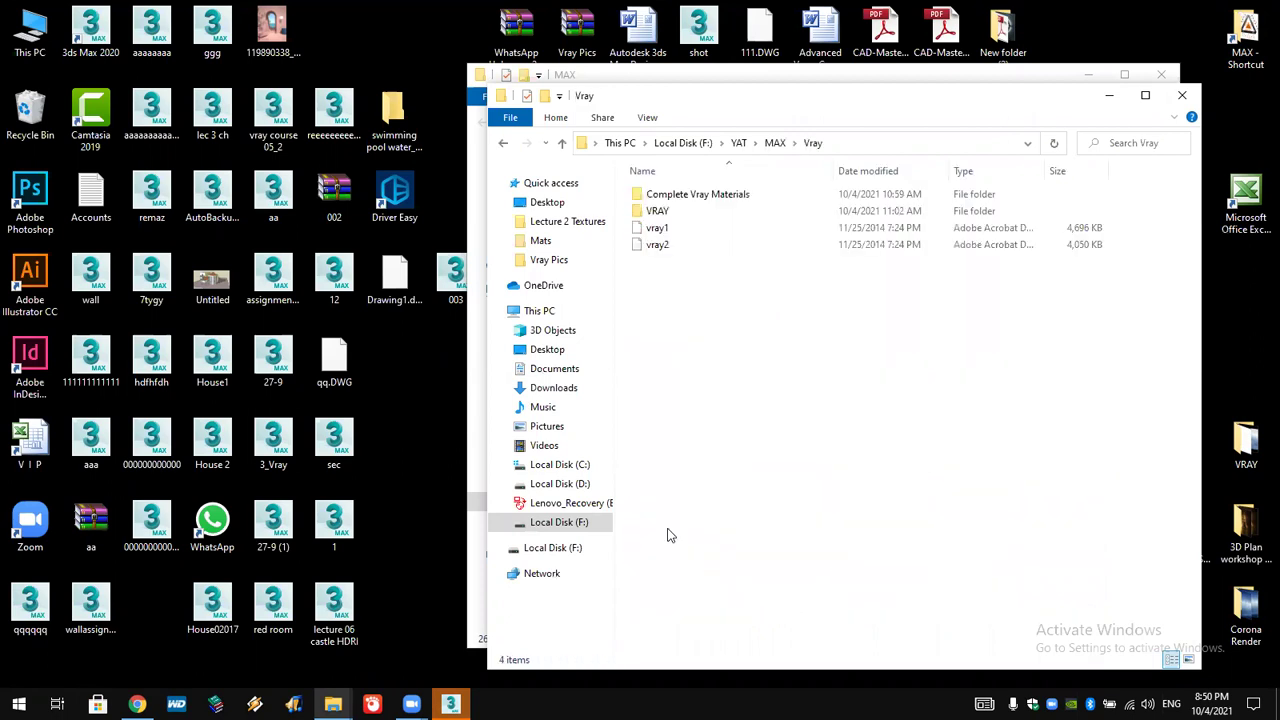
double_click(680, 196)
double_click(684, 196)
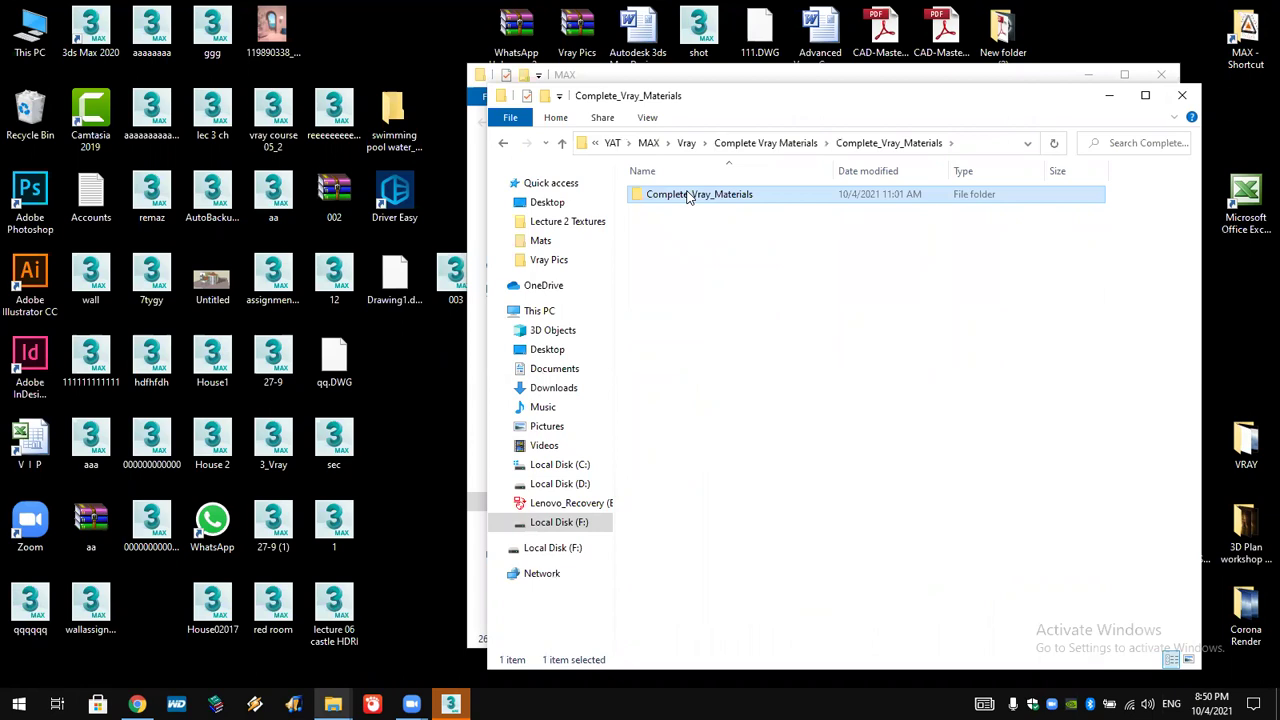
double_click(687, 196)
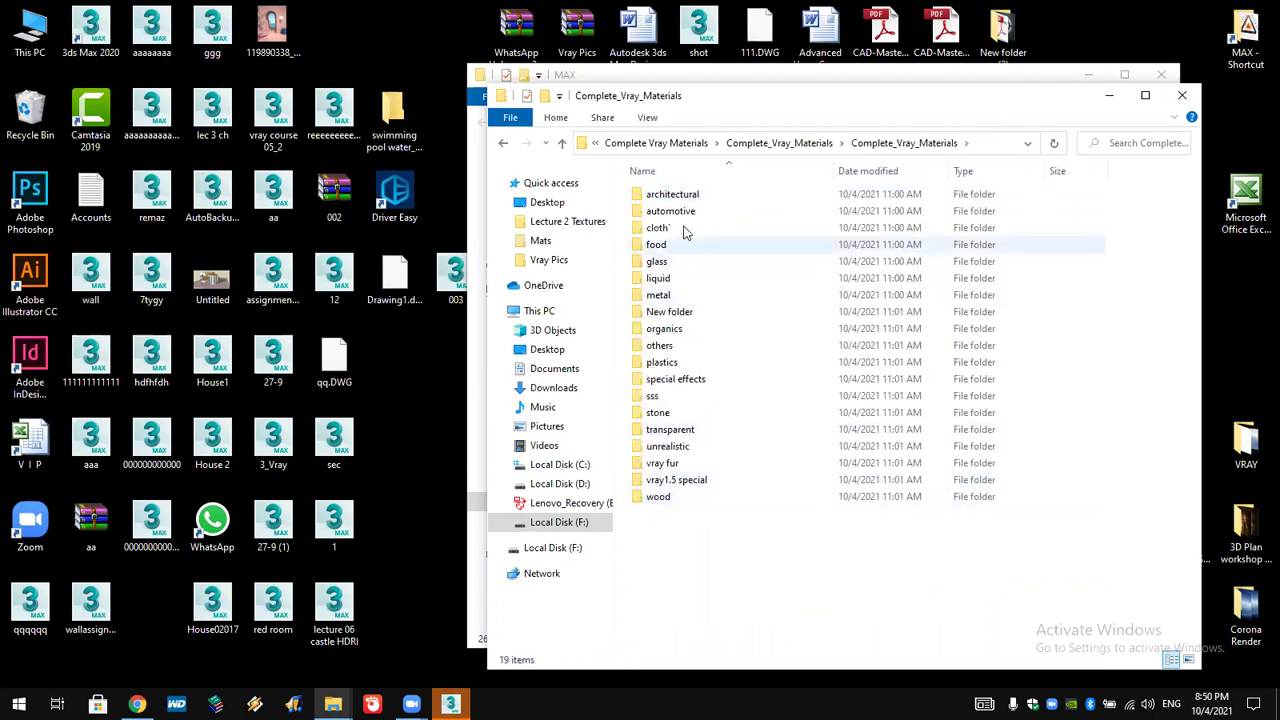
- Examine the architectural category's catalog images in a maximized window and look through its list of material archives
double_click(686, 196)
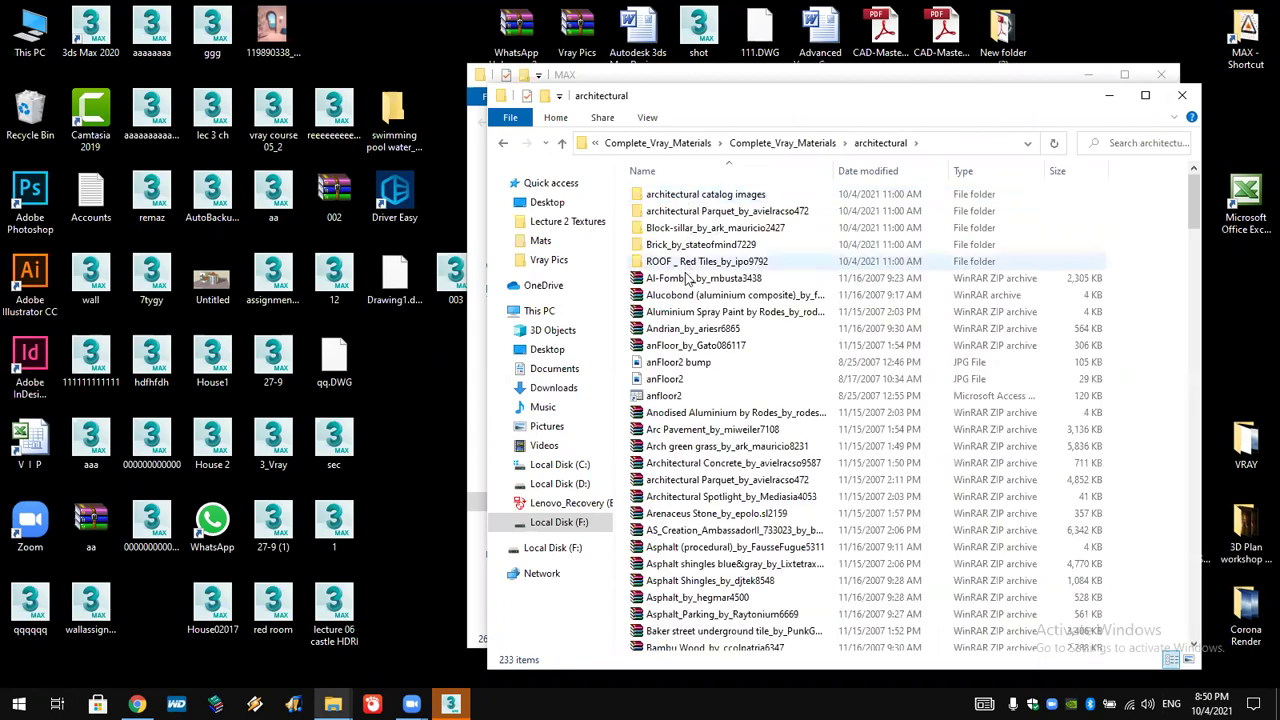
double_click(740, 196)
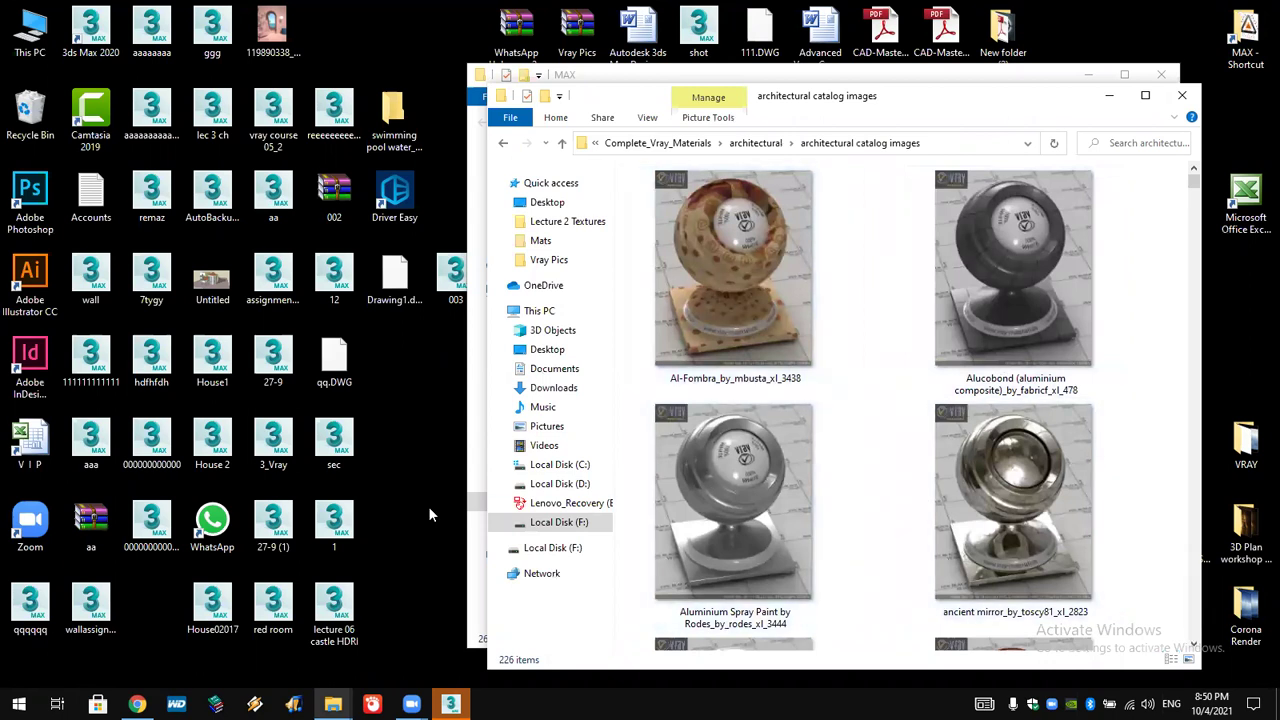
double_click(898, 100)
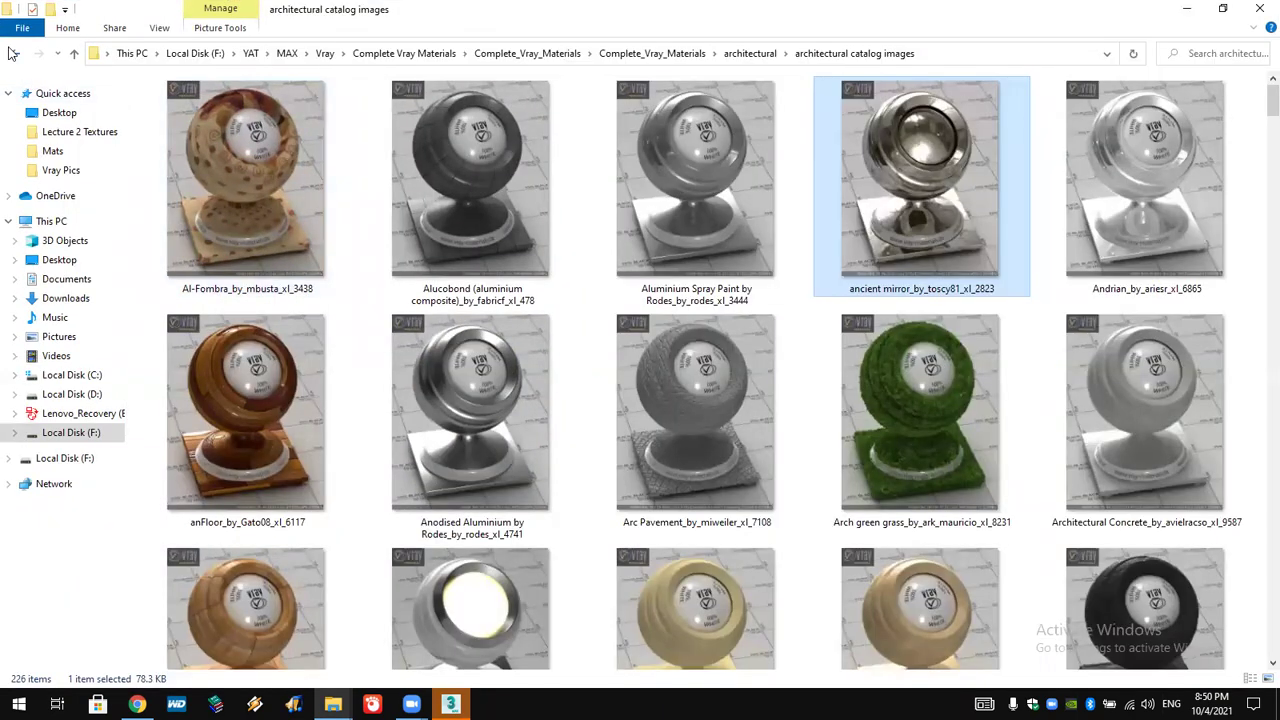
click(12, 53)
scroll(983, 523, down, 5)
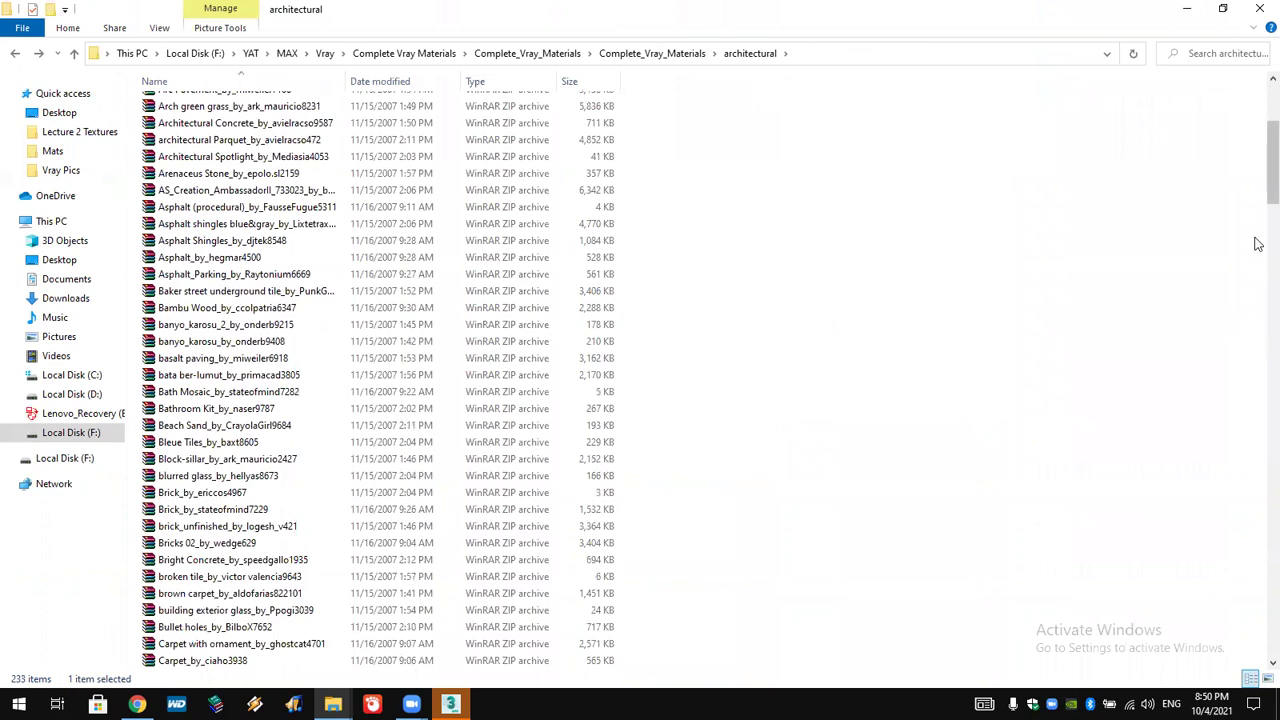
scroll(1258, 633, down, 3)
scroll(868, 622, down, 20)
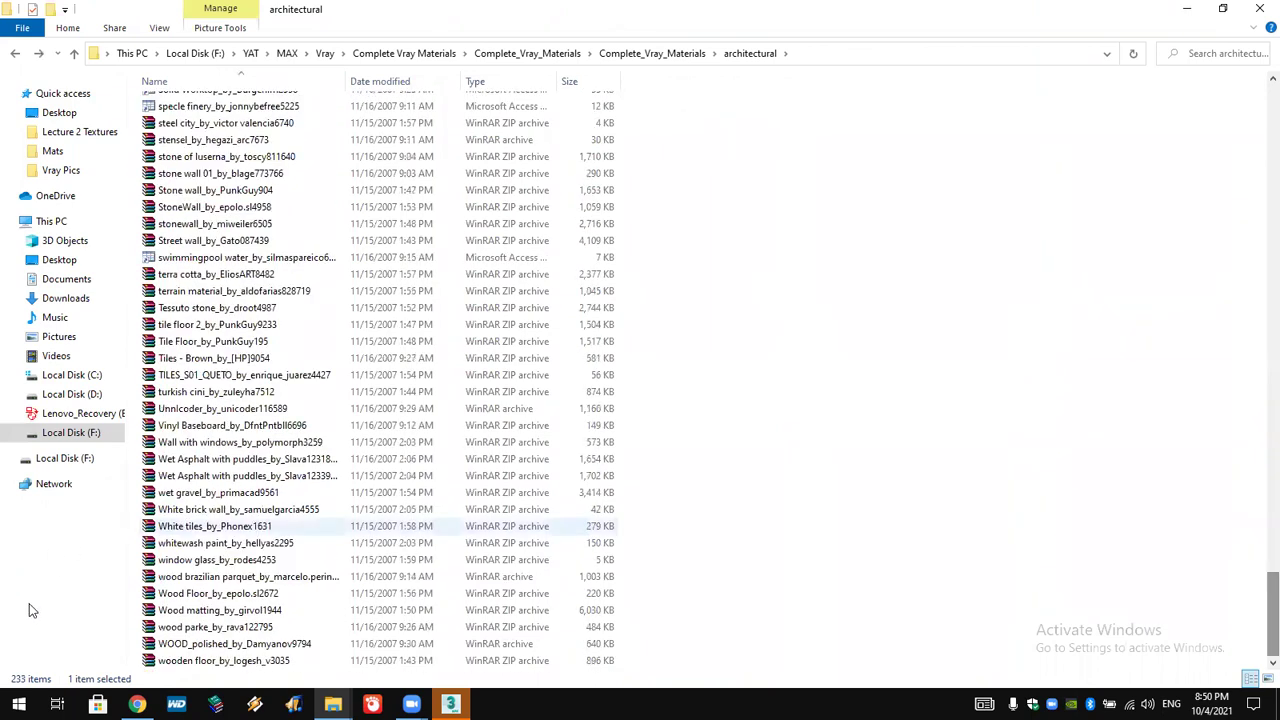
- Copy the abonoz_with_lake material folder from the wood category of Complete_Vray_Materials
click(612, 53)
double_click(172, 407)
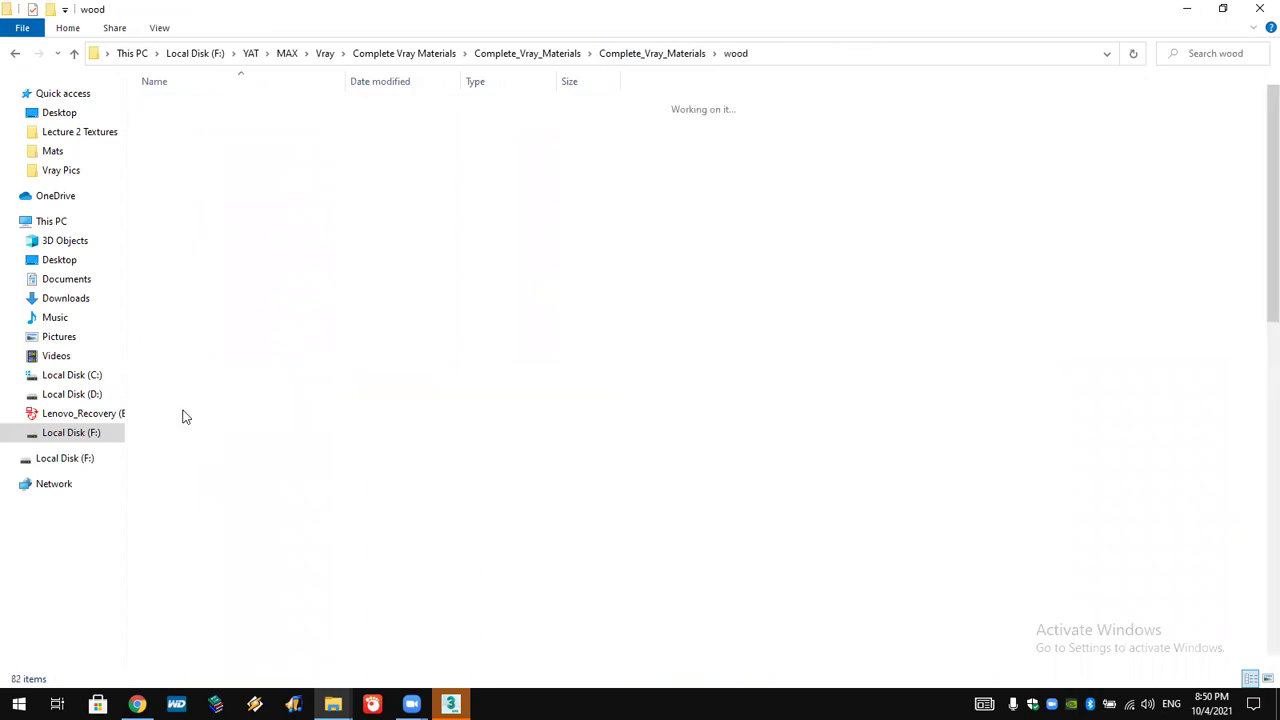
right_click(256, 106)
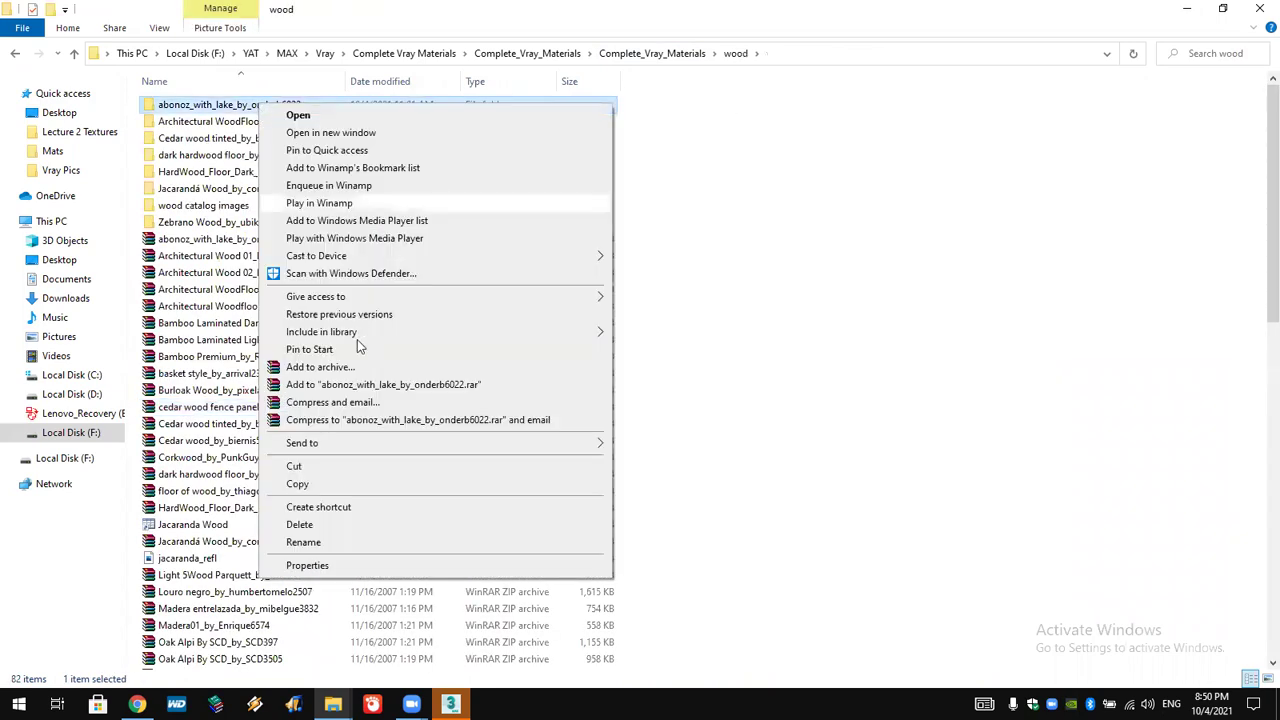
click(363, 480)
- Show the desktop and open the abonoz_with_lake folder there to examine its texture, preview image and material file
key(super+d)
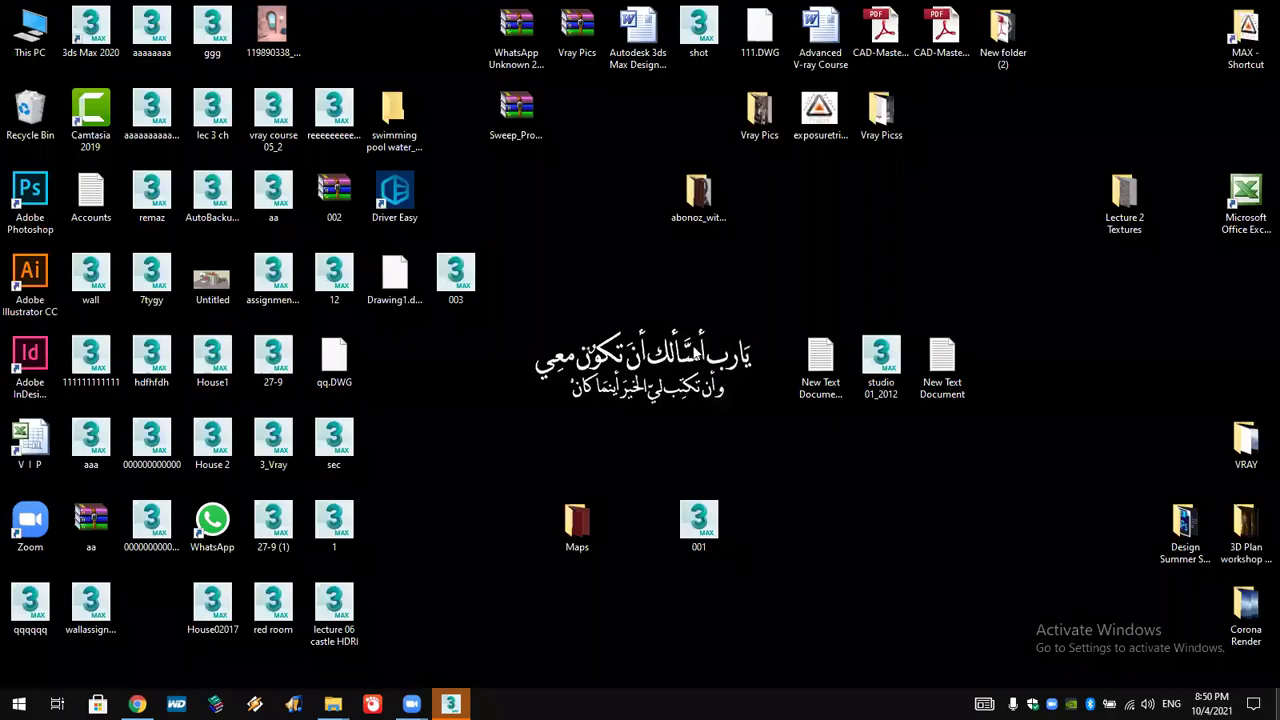
double_click(705, 200)
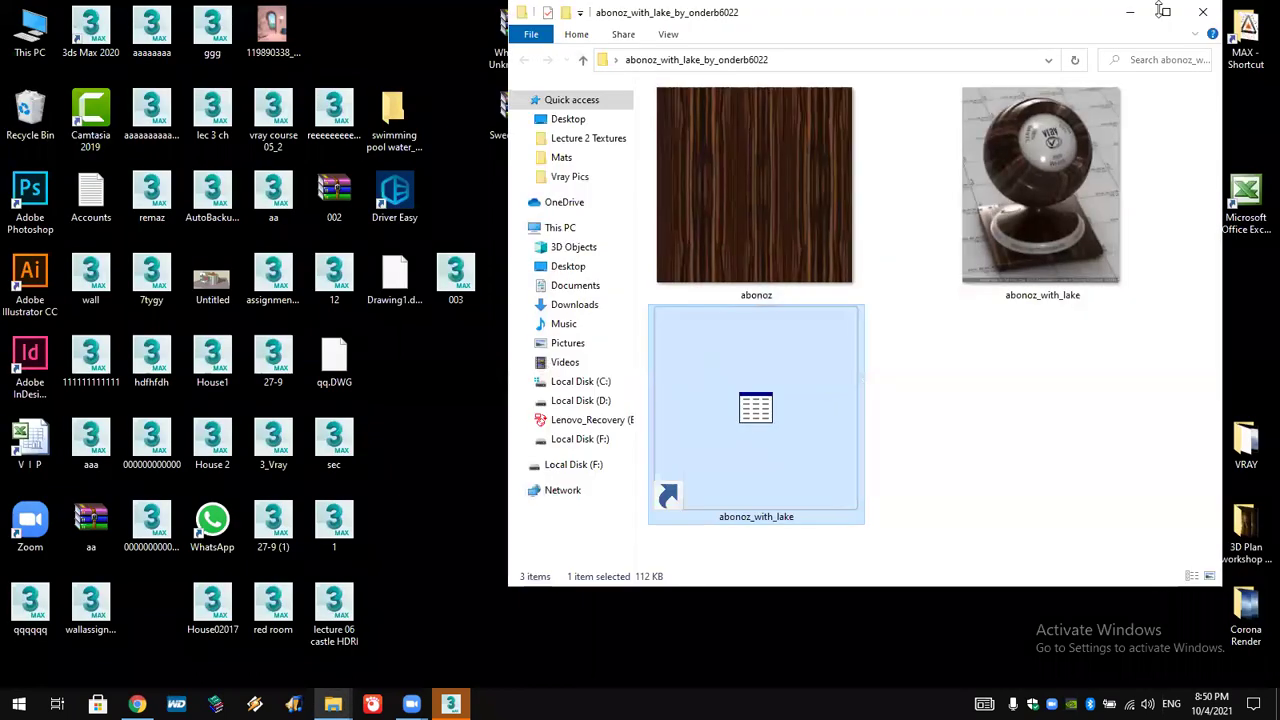
click(1062, 268)
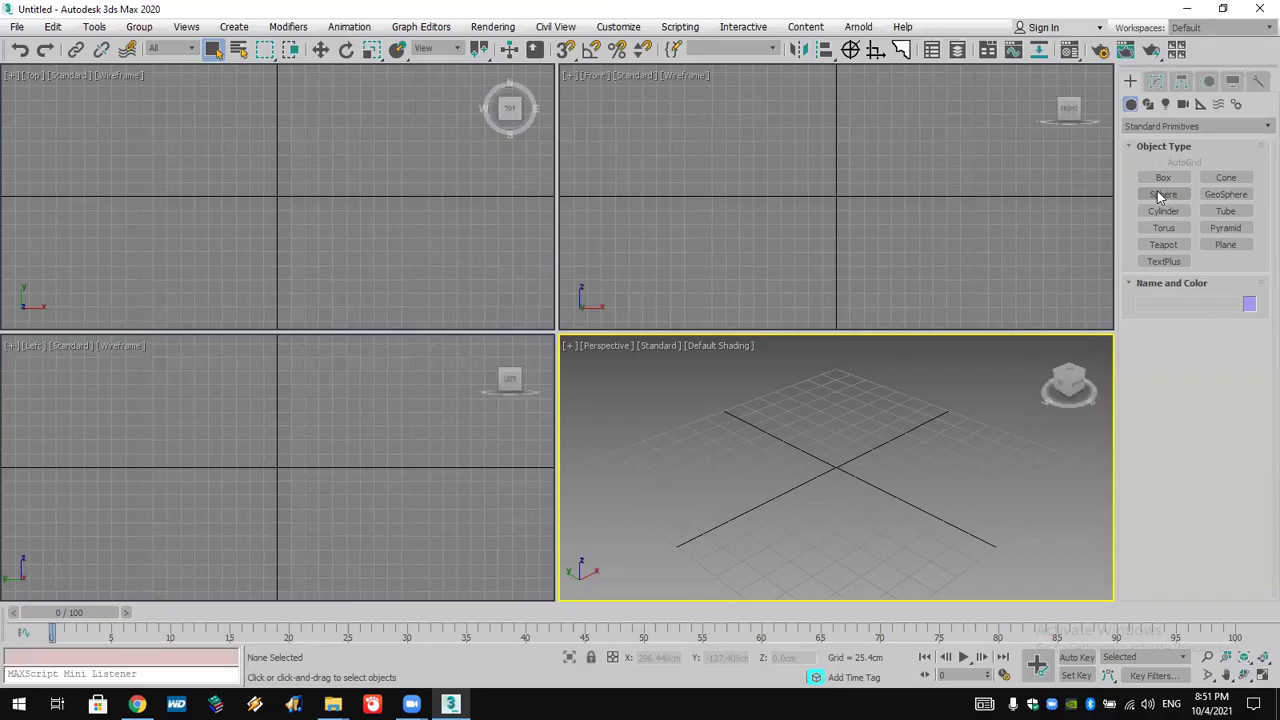
- Create a sphere of about 95.7 cm radius at the origin in the Perspective viewport and open the Material Editor
click(1160, 194)
drag(834, 467, 842, 524)
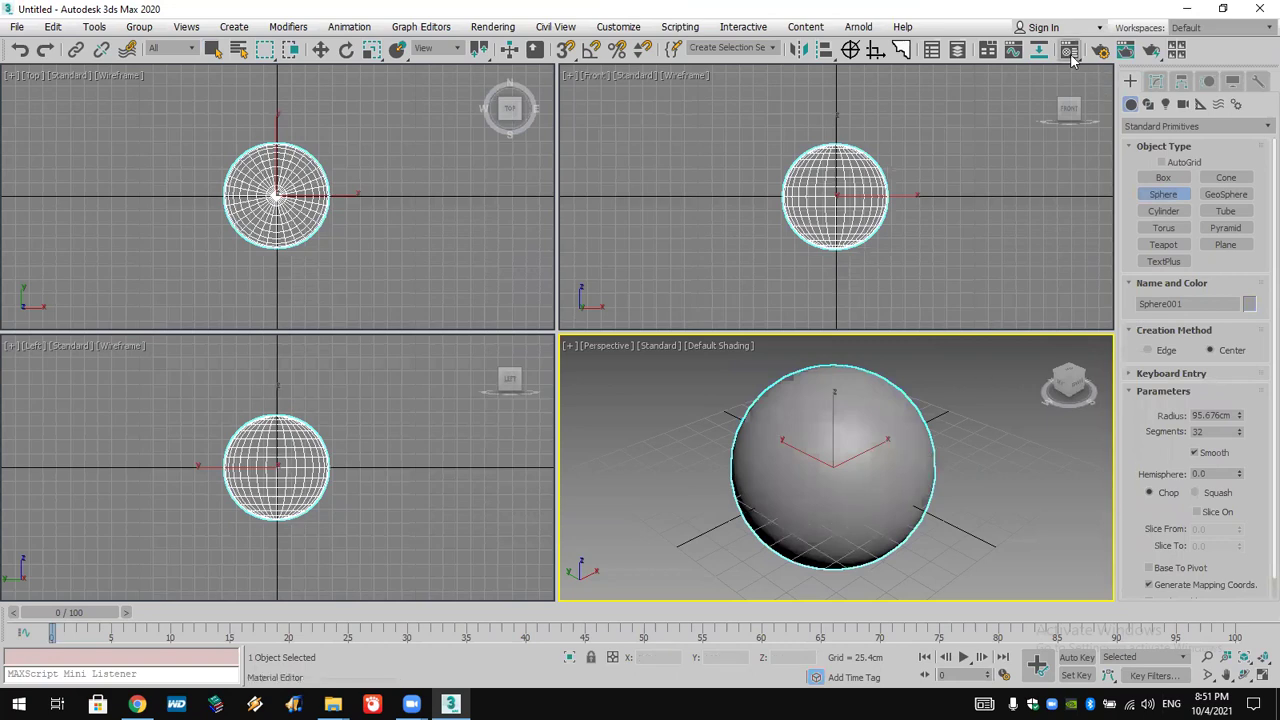
mouse_move(1071, 58)
mouse_down()
mouse_move(1072, 105)
mouse_move(1071, 80)
mouse_up()
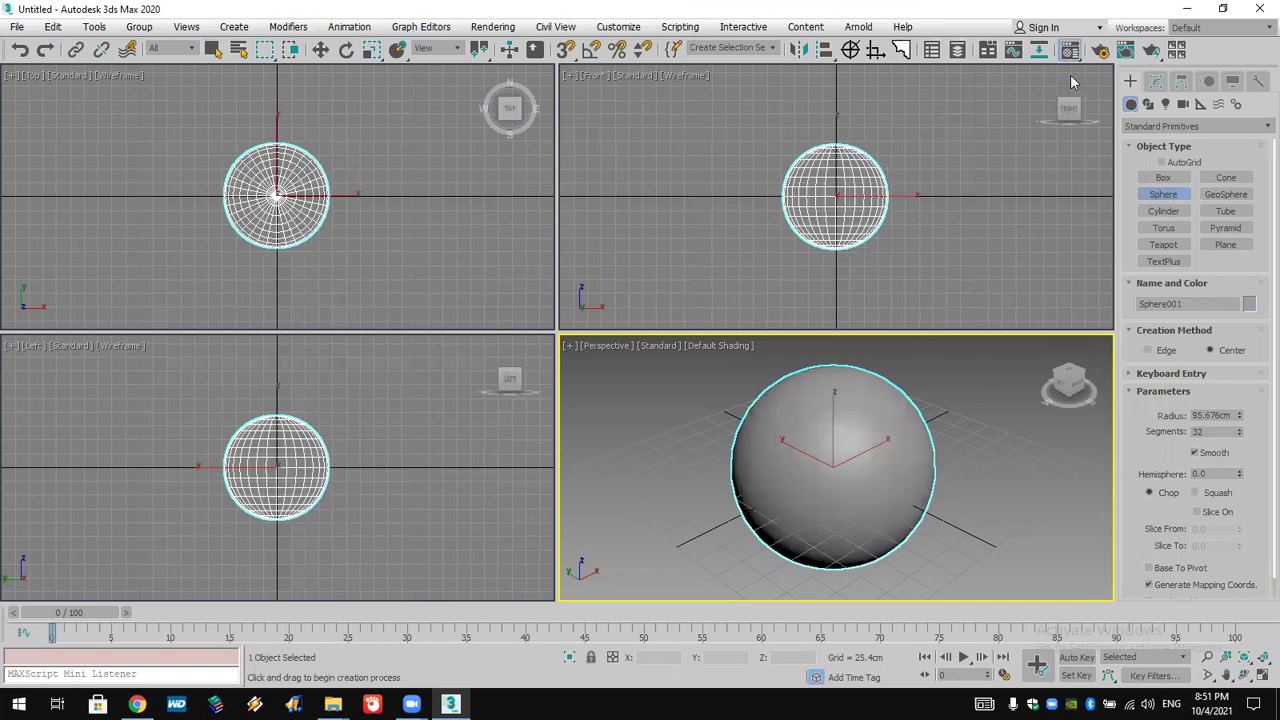
click(1071, 52)
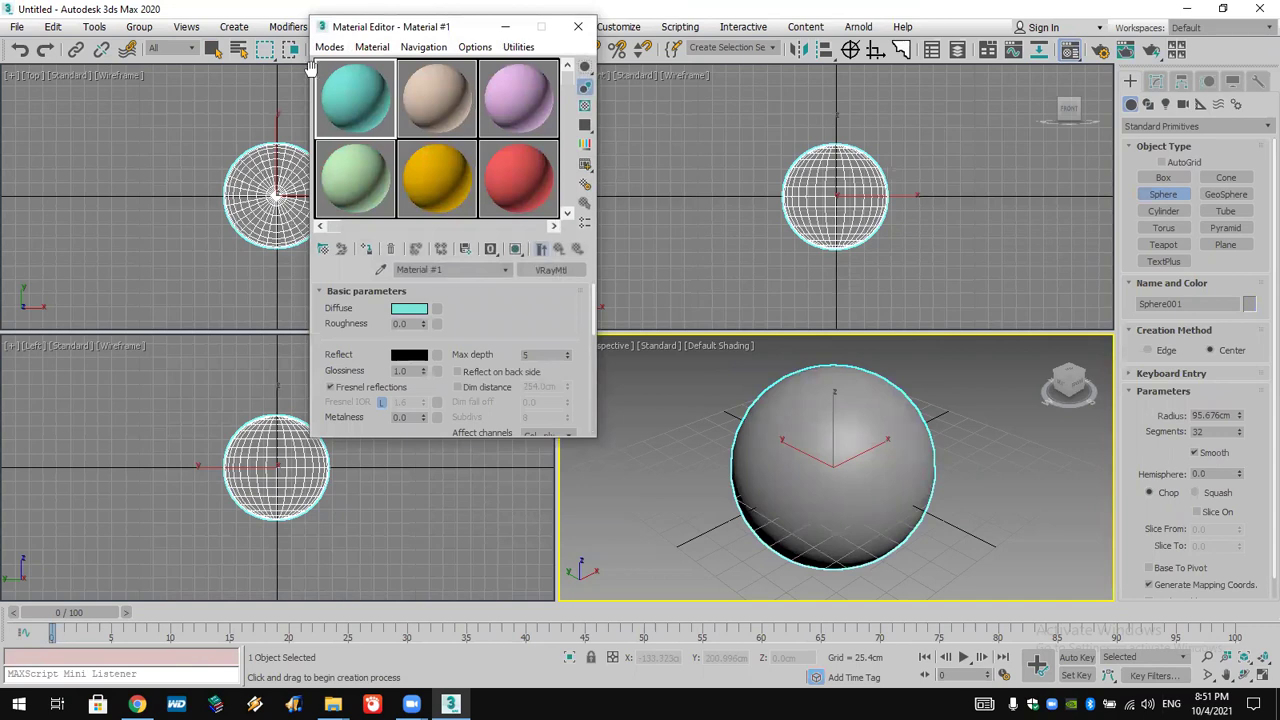
- View the magnified samples of Material #1 and Material #2, then close both preview windows
double_click(430, 114)
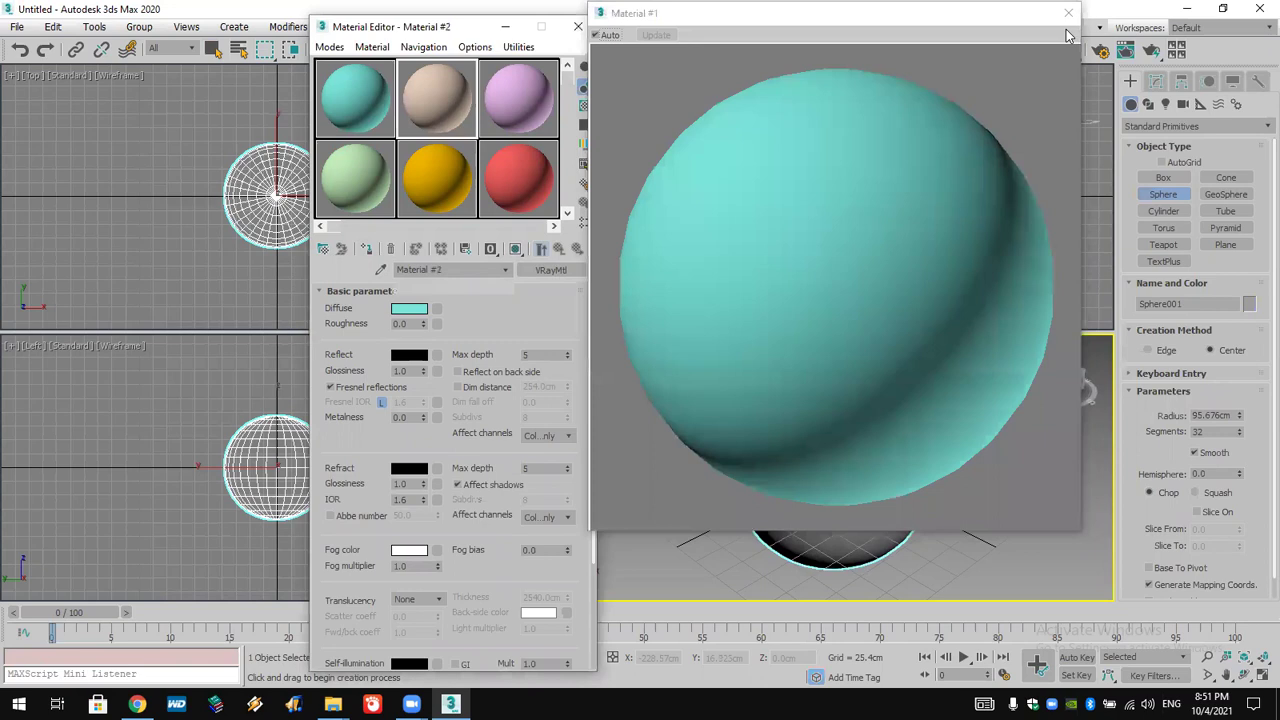
click(1068, 13)
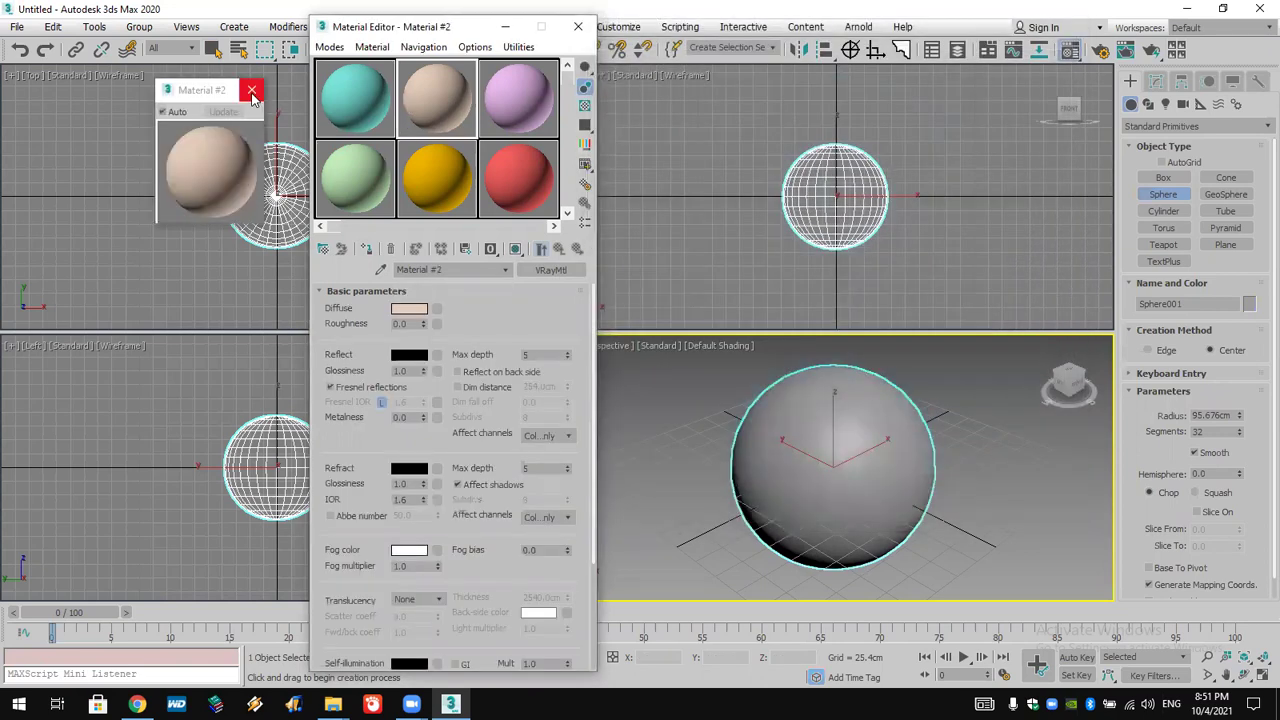
click(252, 92)
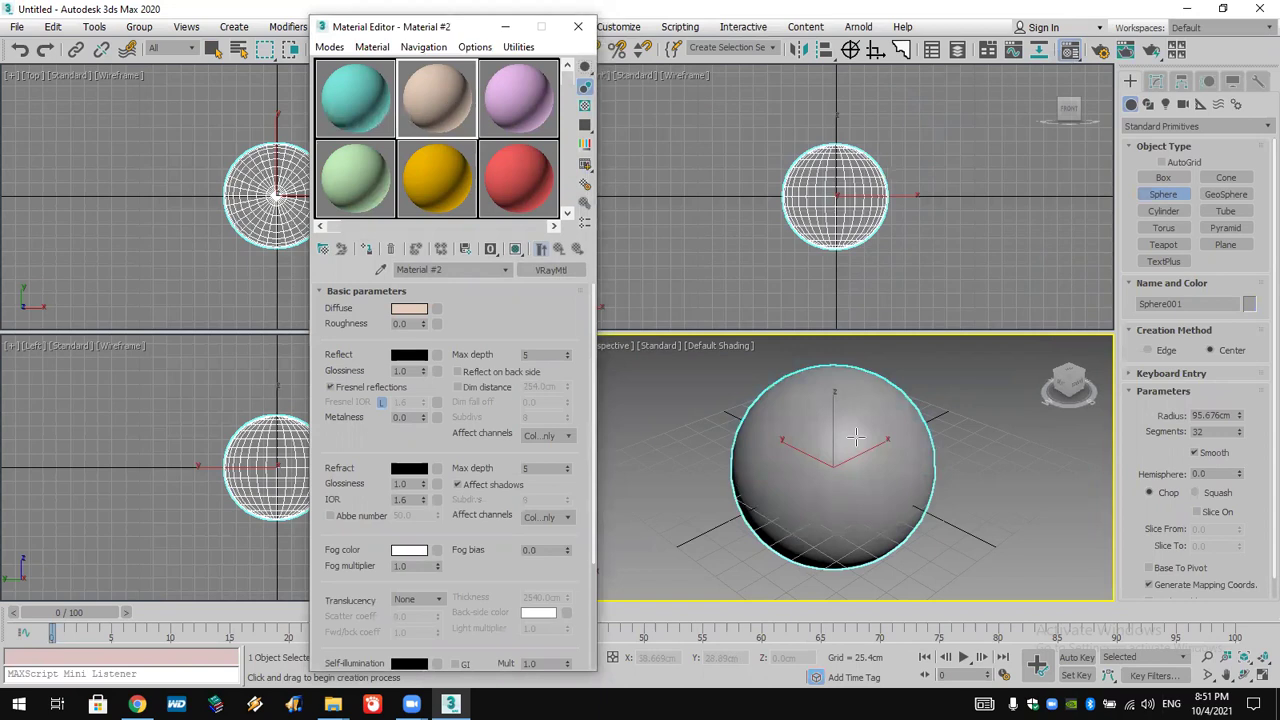
- Select the Material #1 sample slot and set the Material Editor to show 6 X 4 sample windows
click(378, 110)
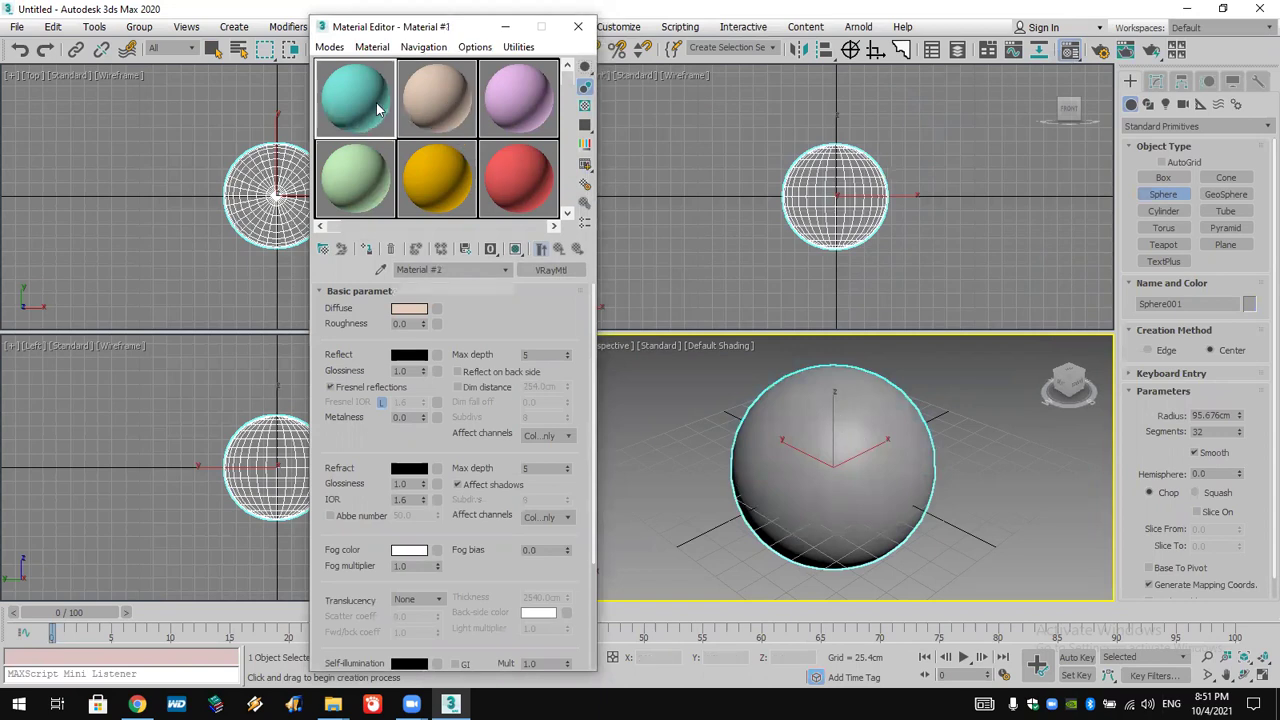
right_click(378, 110)
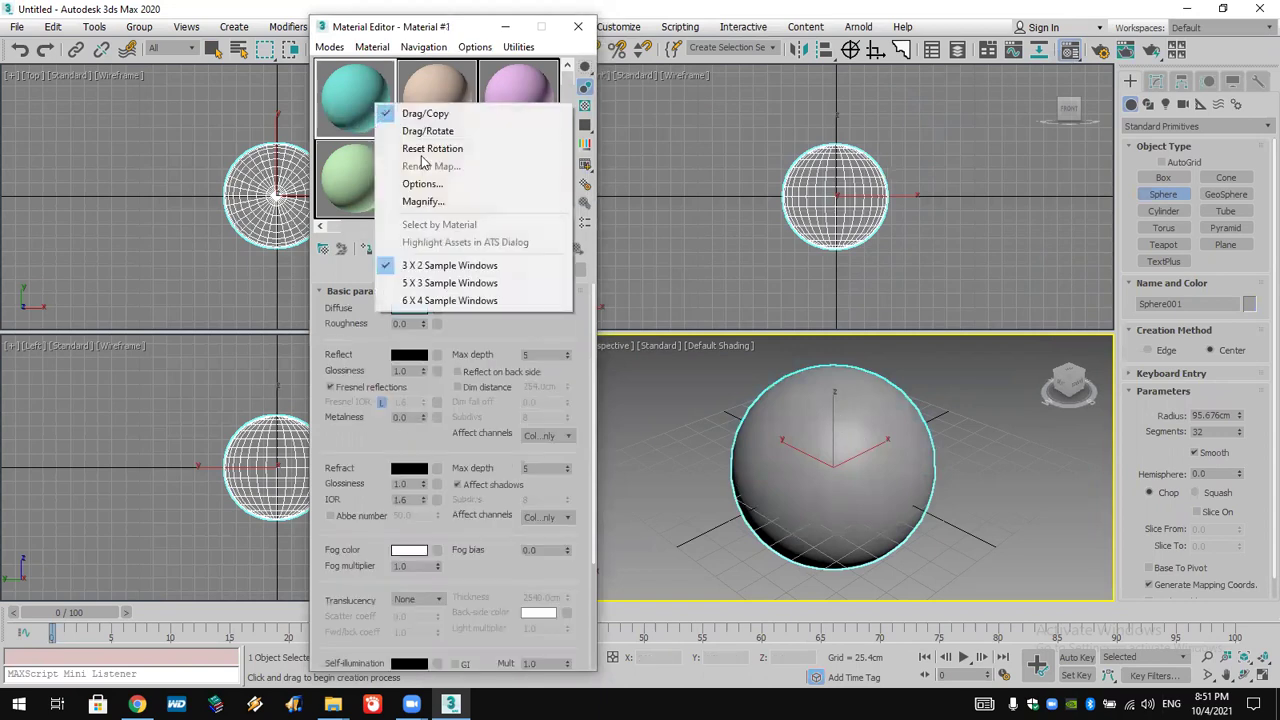
click(468, 302)
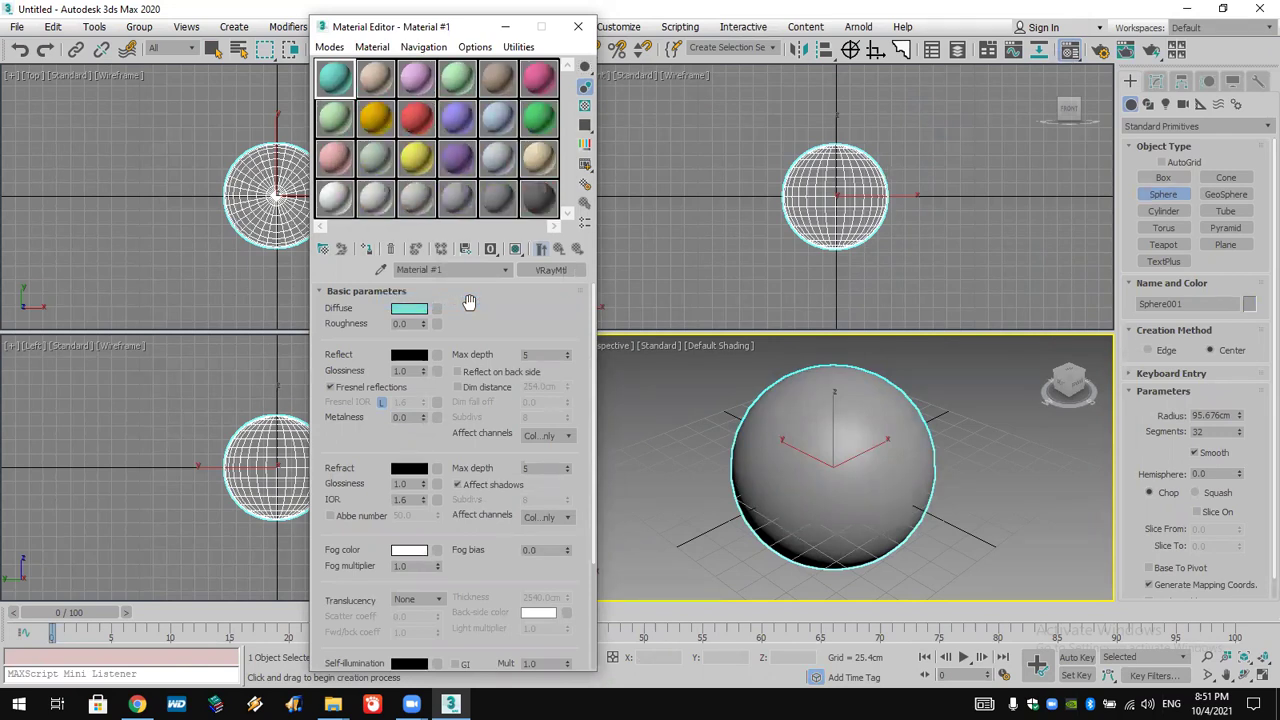
- Switch the Material Editor to 5 X 3 sample windows, and then to 3 X 2 sample windows
right_click(342, 84)
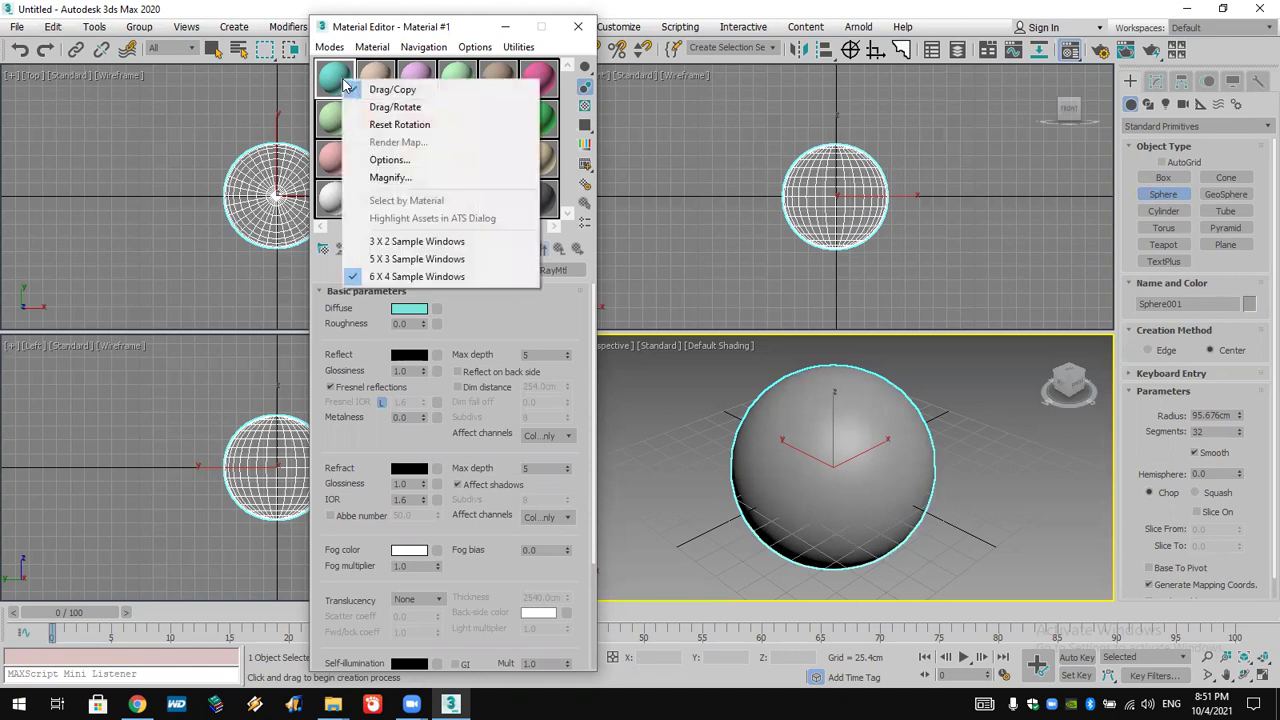
click(420, 259)
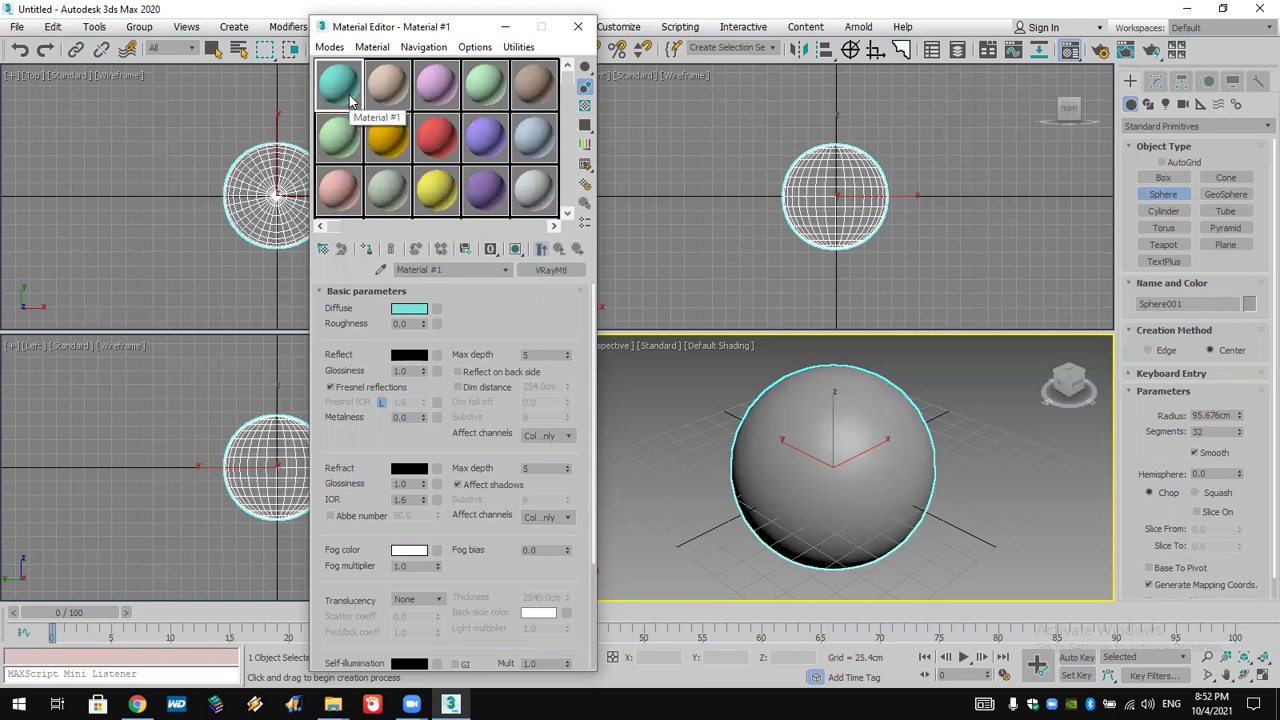
right_click(345, 93)
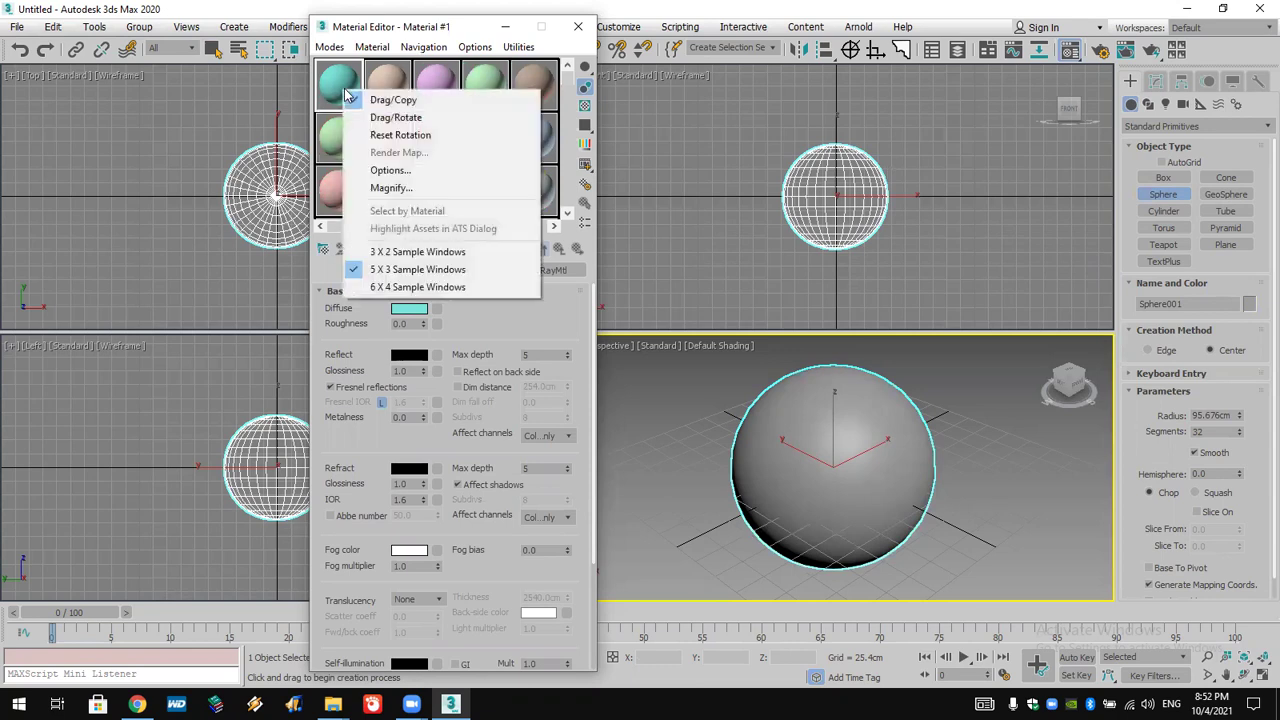
click(400, 250)
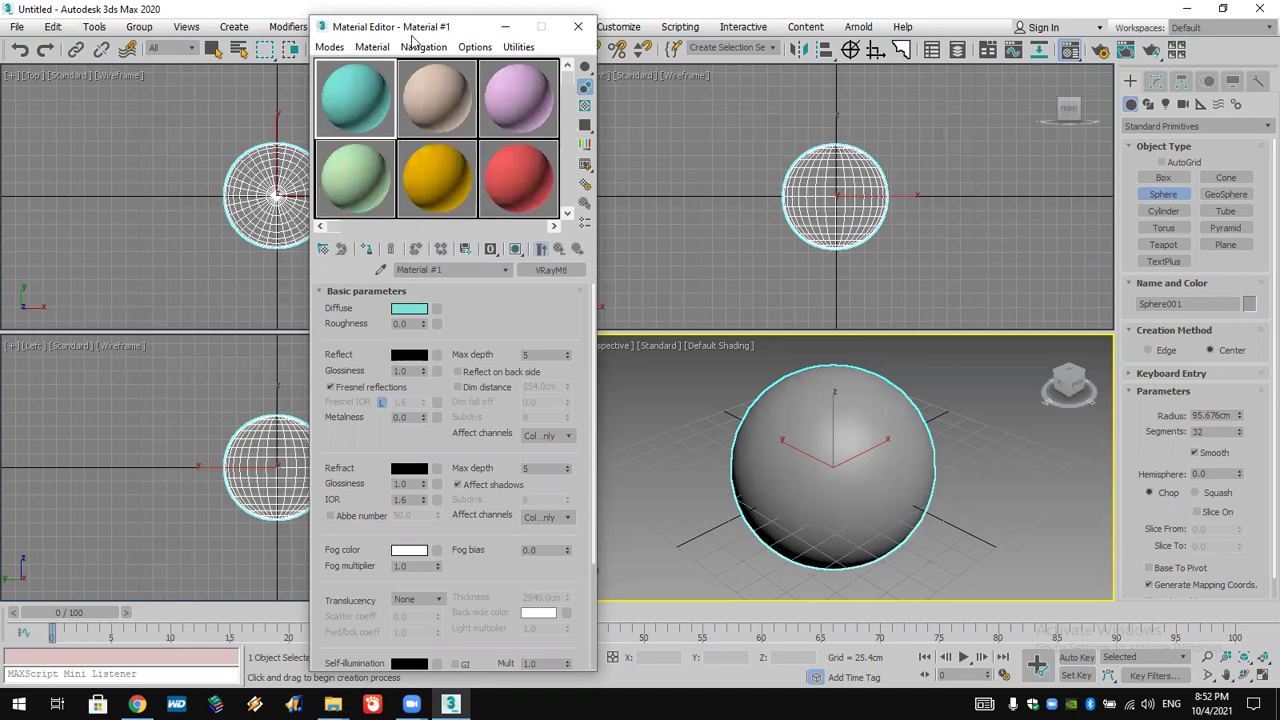
- View the magnified sample of Material #1 in an enlarged preview window, and close the preview
double_click(371, 102)
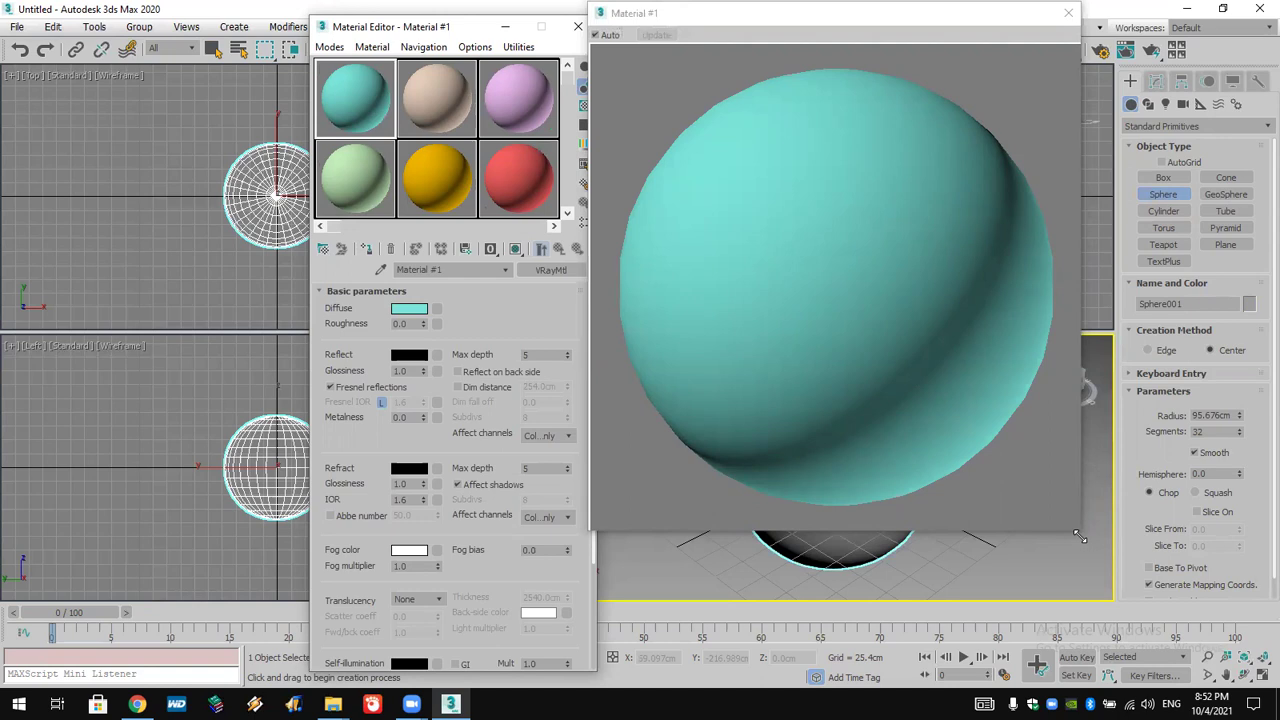
drag(1079, 537, 1166, 614)
click(1136, 20)
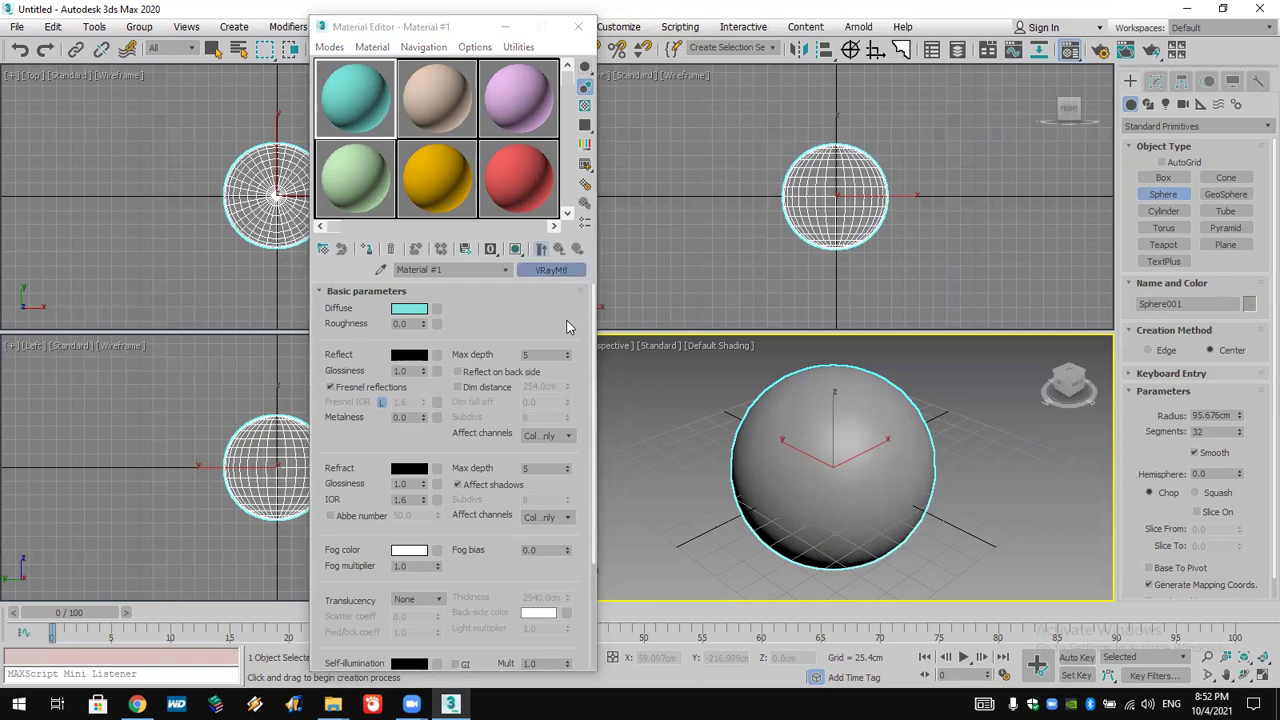
- Browse for a replacement for Material #1 and open the abonoz_with_lake material library from its Desktop folder
click(567, 271)
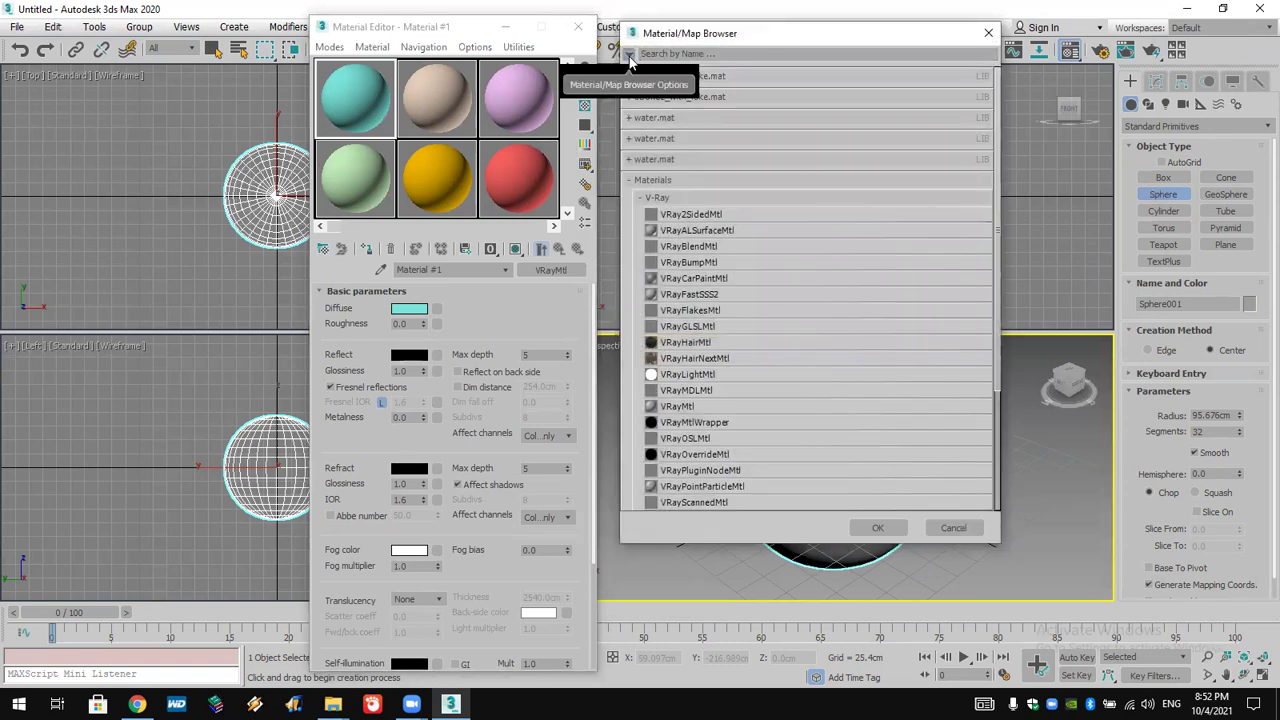
click(629, 55)
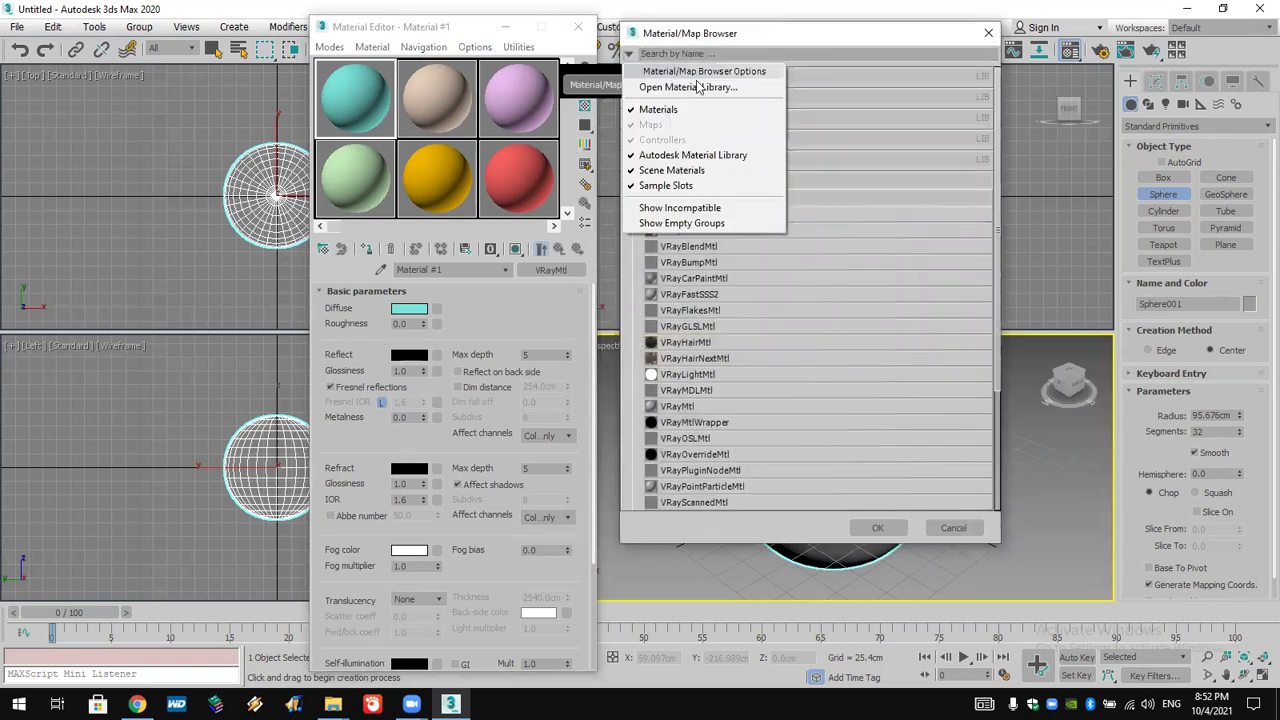
click(757, 89)
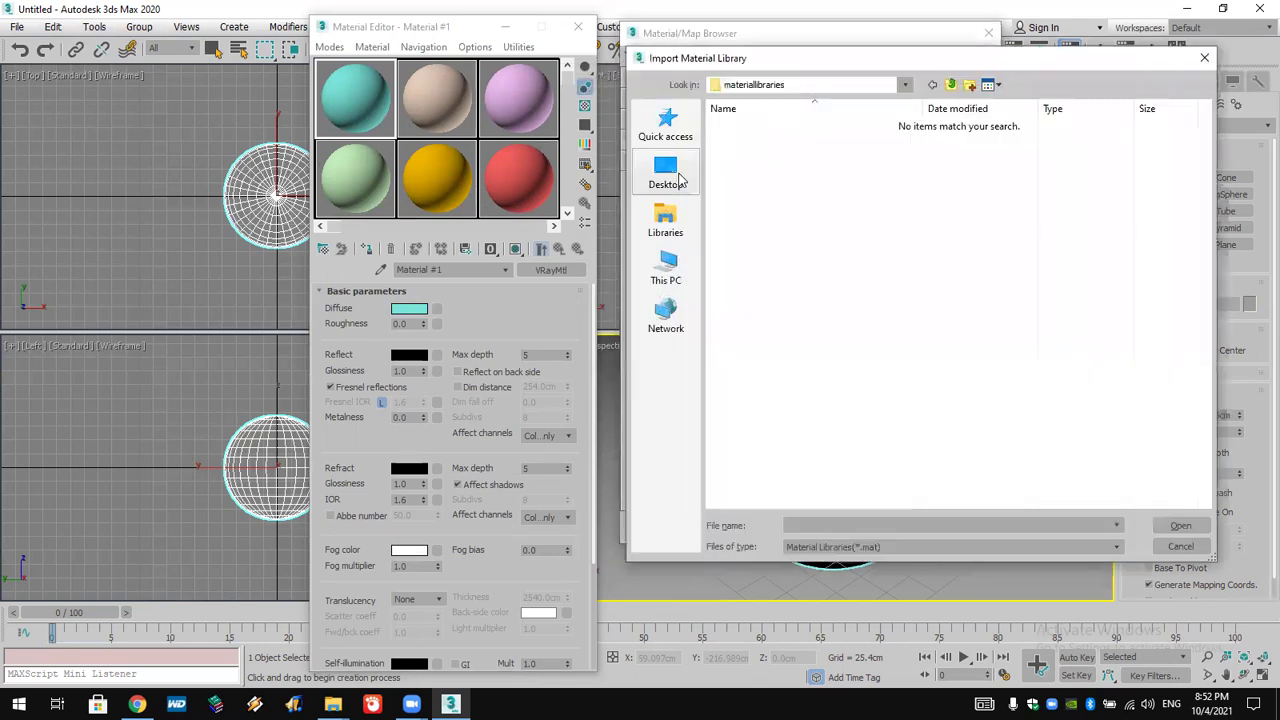
click(668, 175)
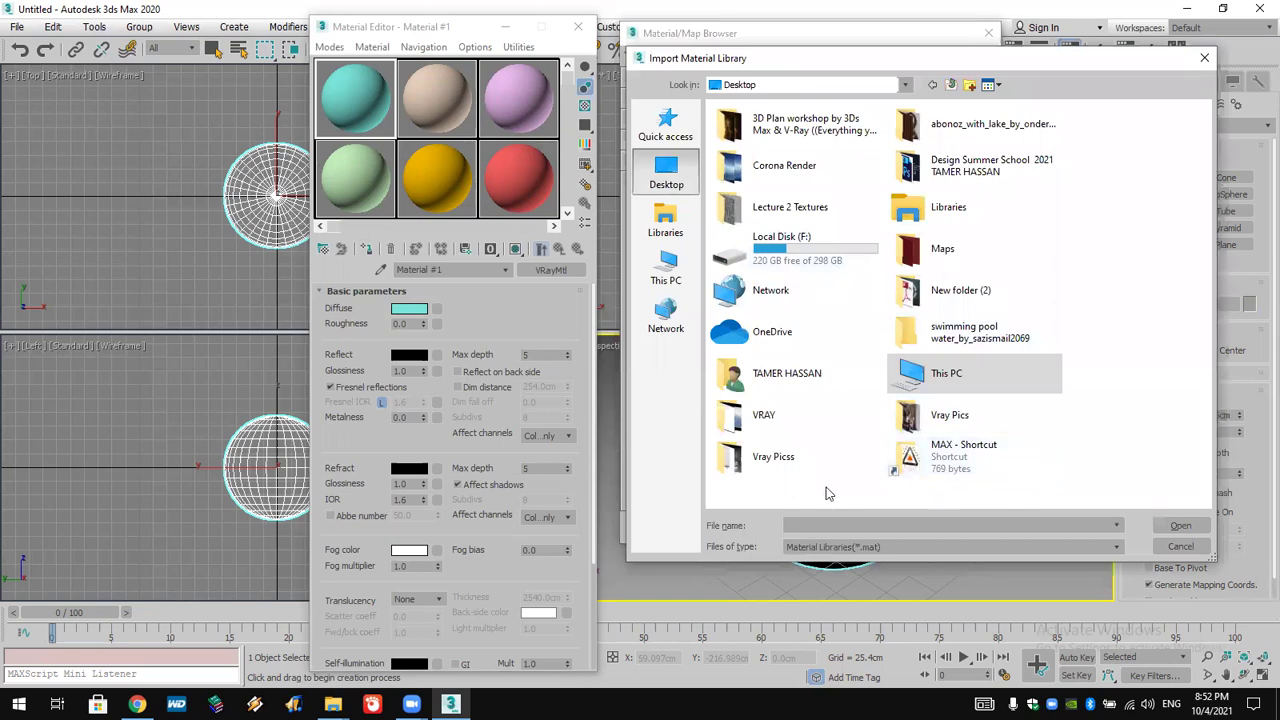
double_click(915, 135)
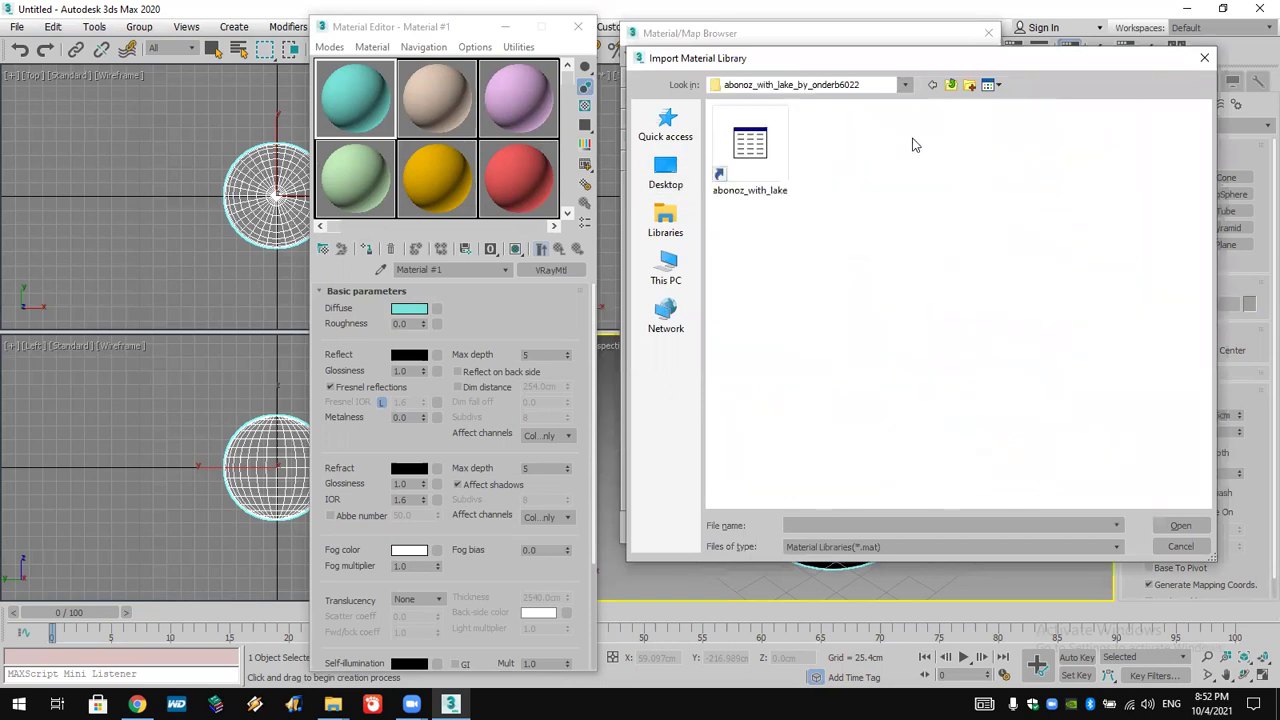
double_click(762, 155)
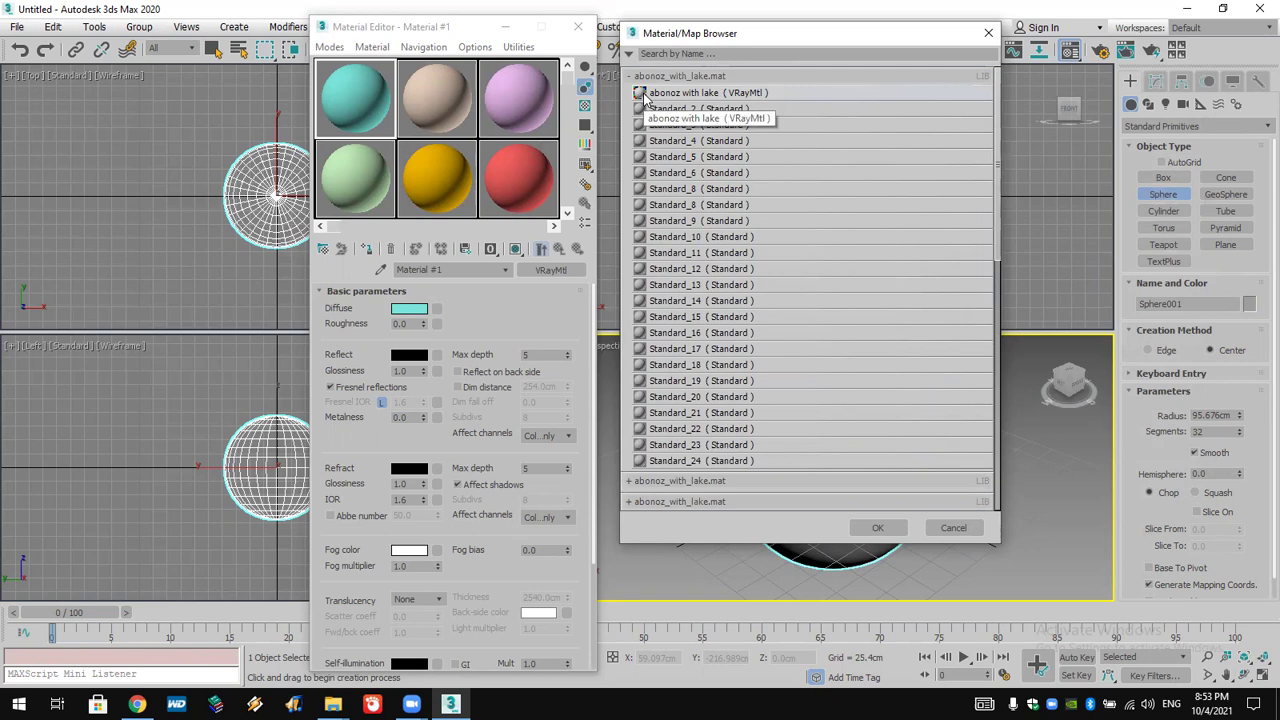
- Display the abonoz_with_lake library as large icons and load its abonoz with lake material into the Material #1 slot
right_click(644, 98)
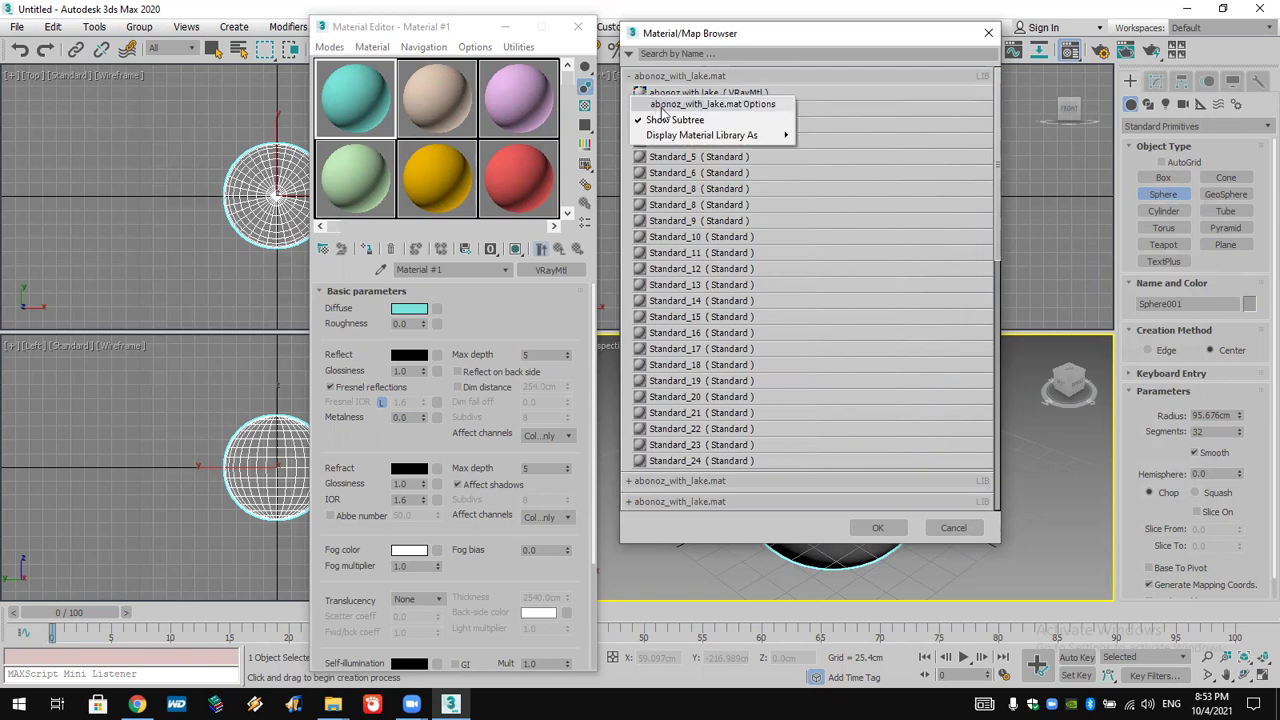
mouse_move(678, 140)
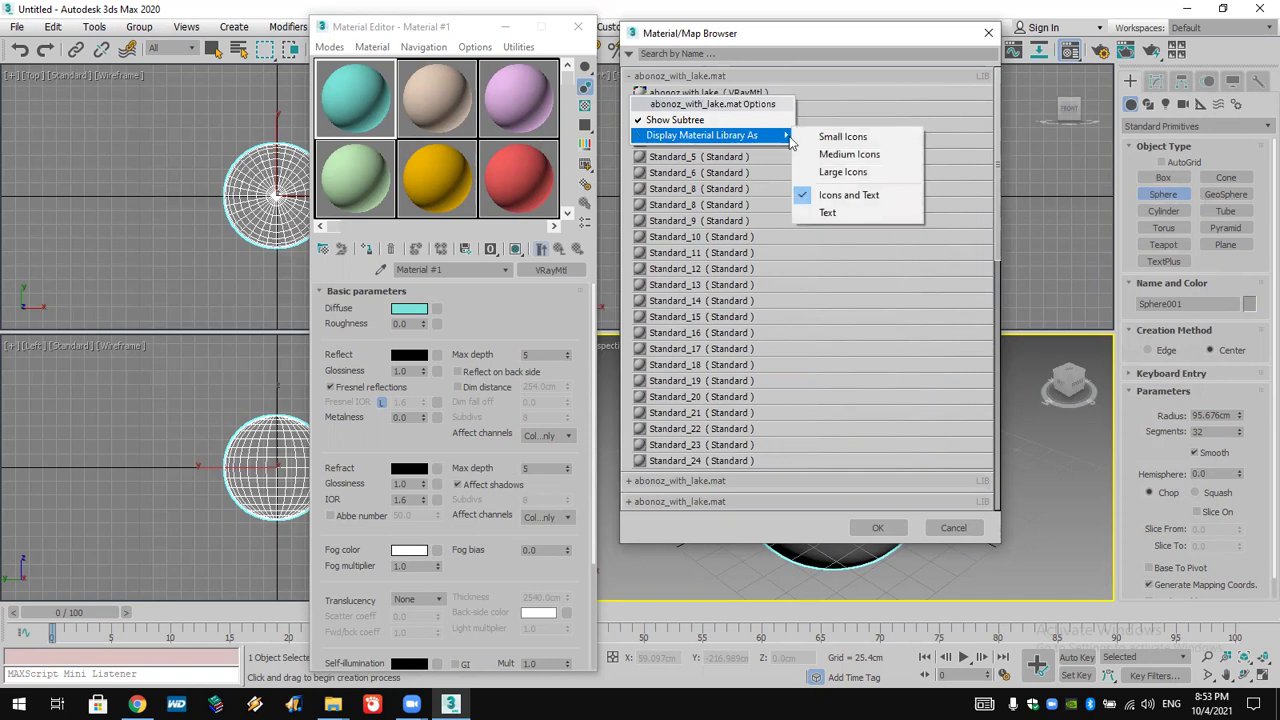
click(843, 172)
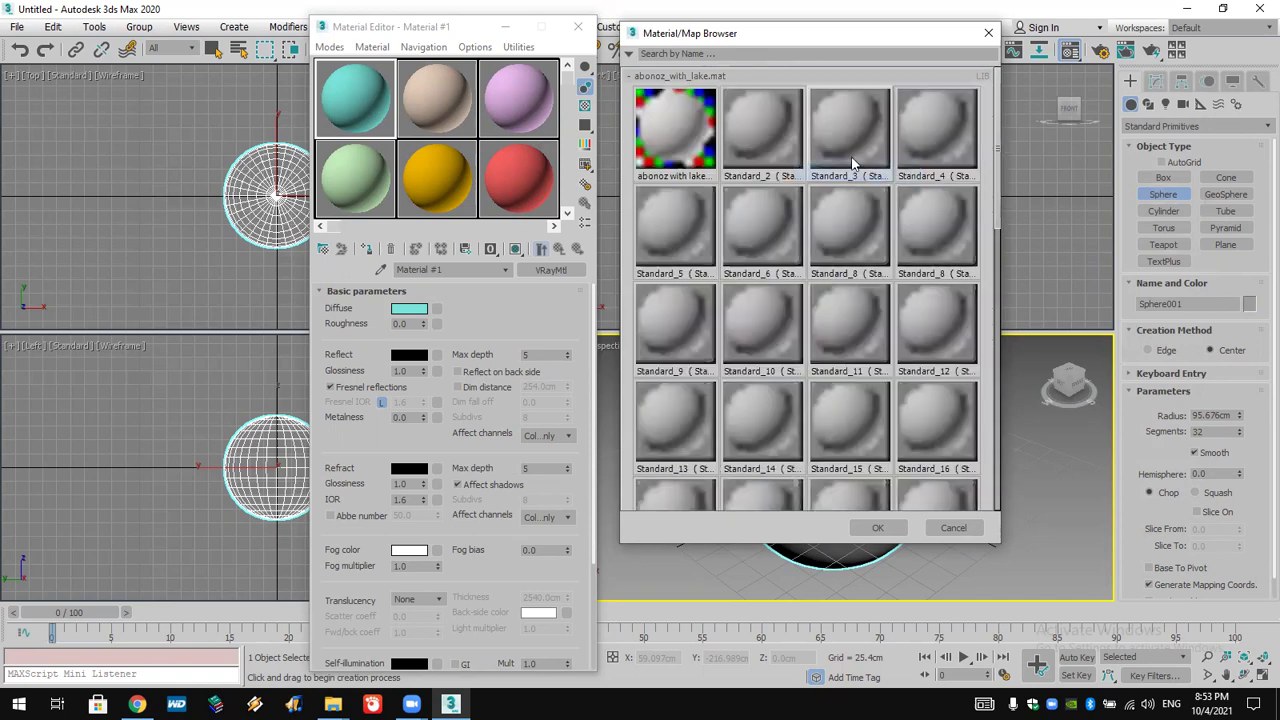
double_click(686, 143)
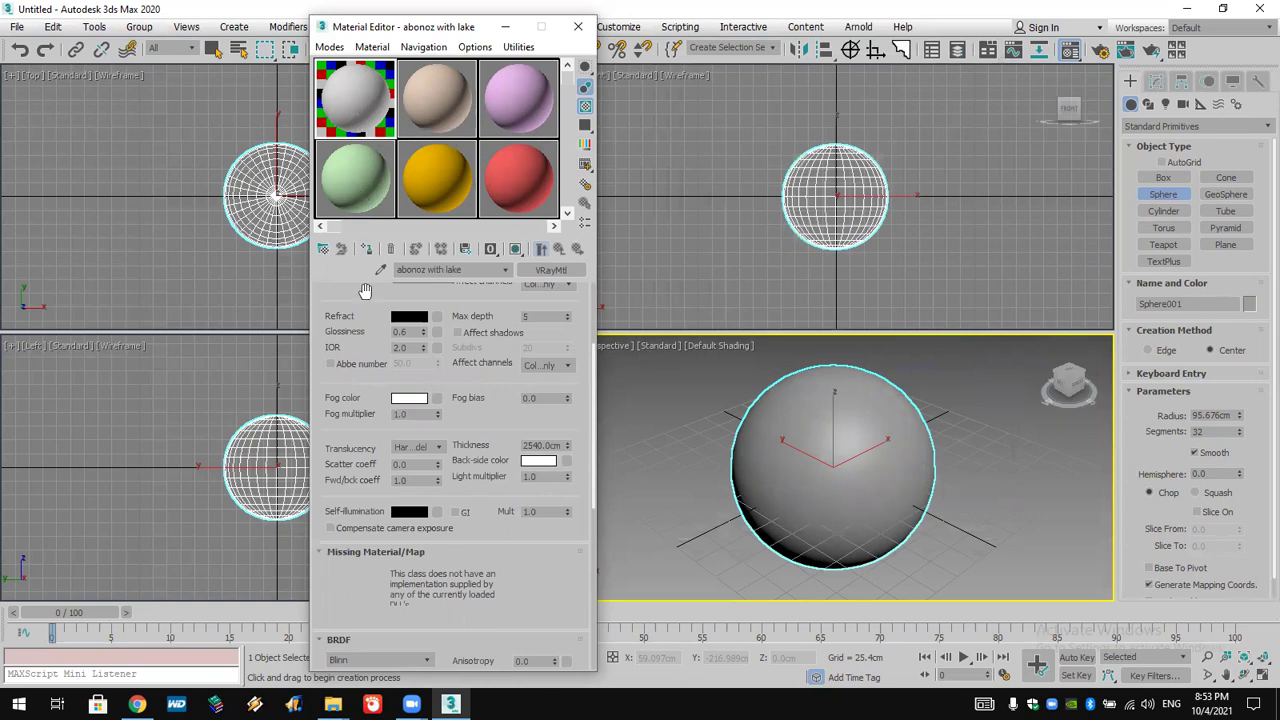
- Relink the material's diffuse bitmap to the abonoz image in the abonoz_with_lake folder
scroll(366, 322, up, 3)
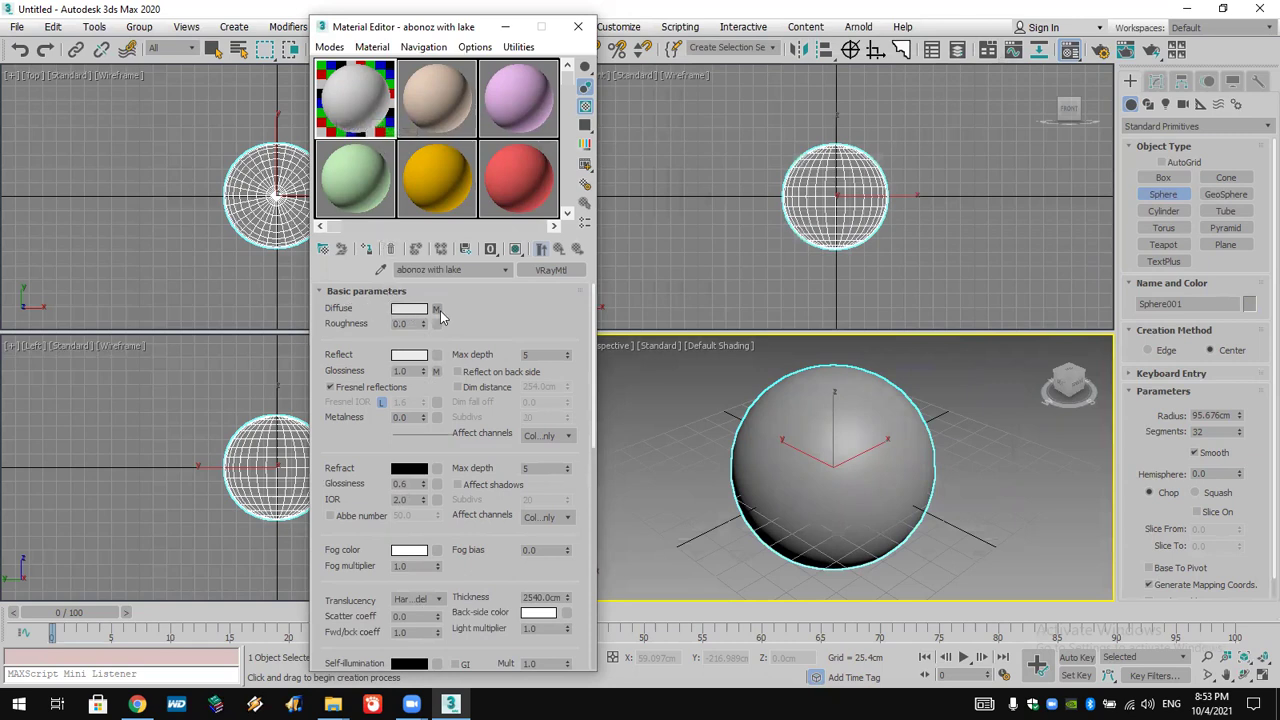
click(437, 309)
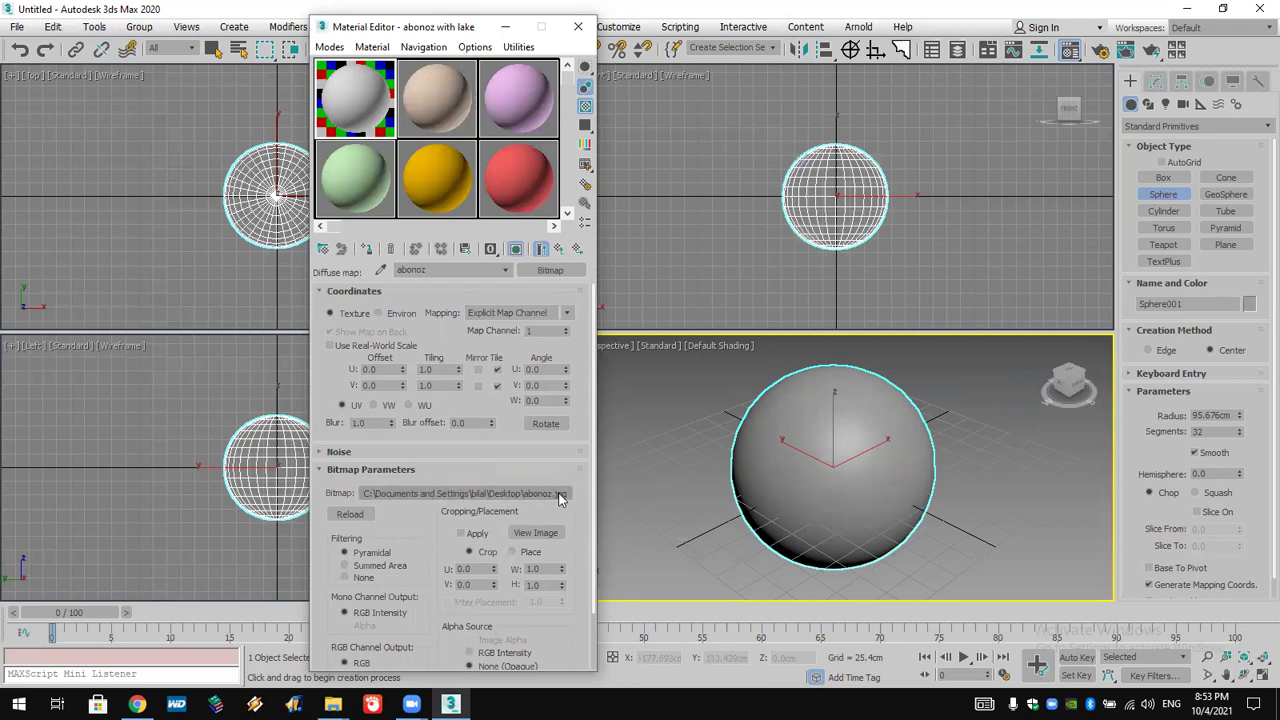
click(469, 494)
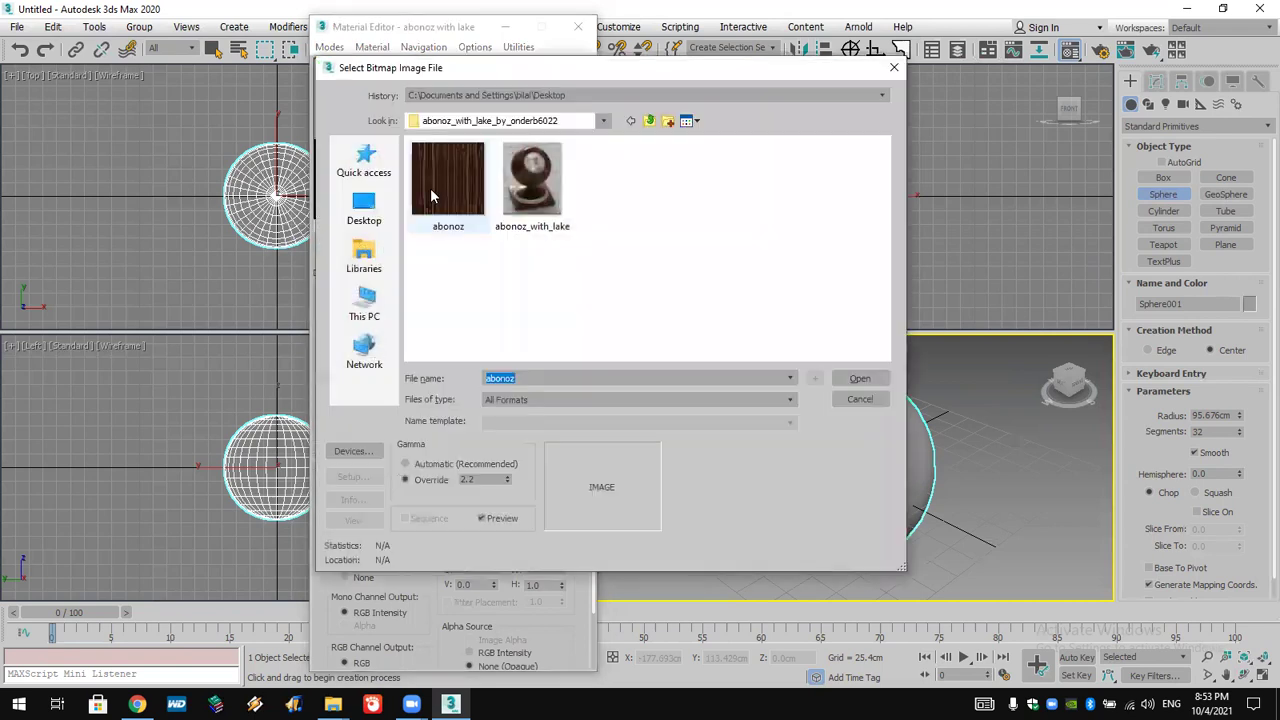
double_click(437, 177)
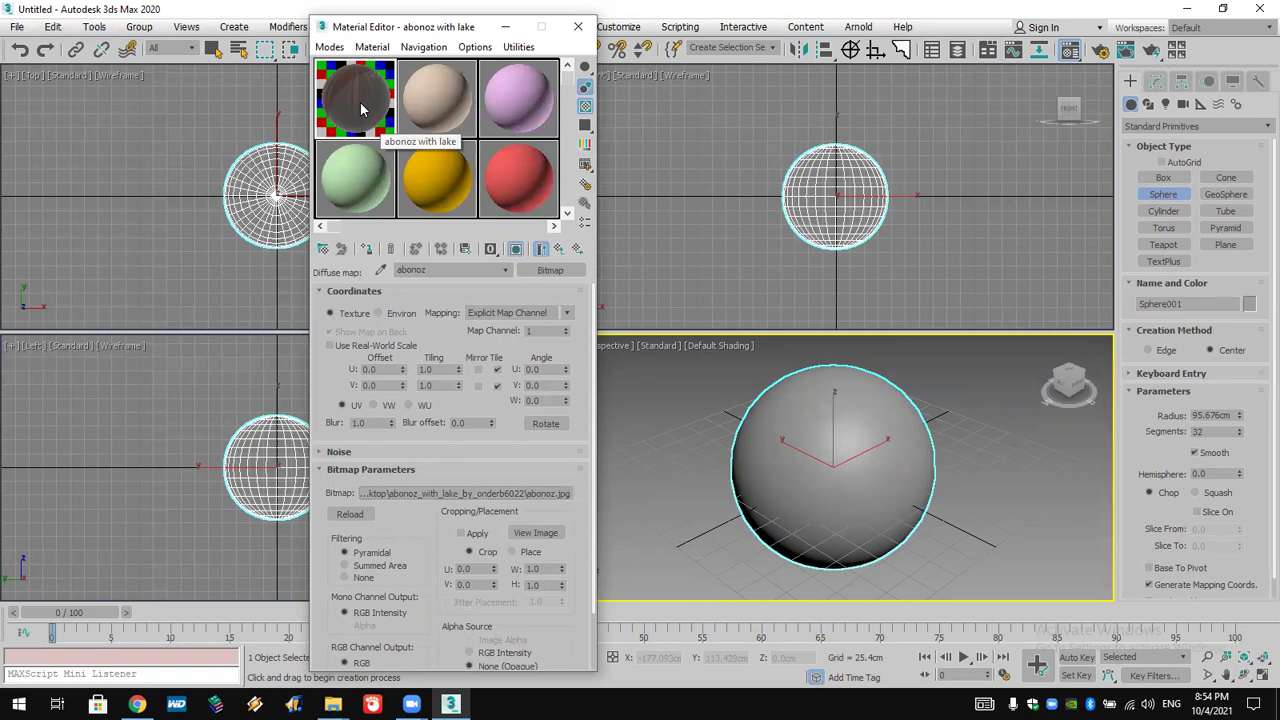
- Return to the parent material and relink its reflection glossiness bitmap to the same abonoz image
click(559, 252)
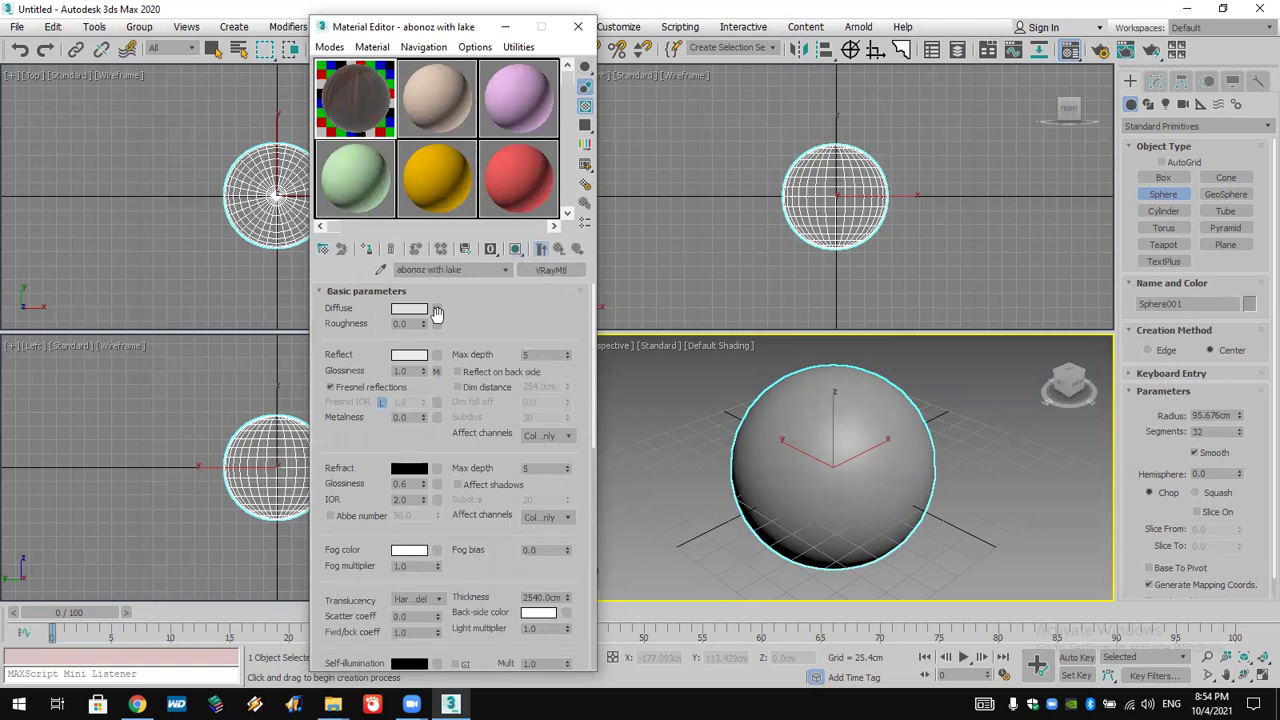
click(434, 372)
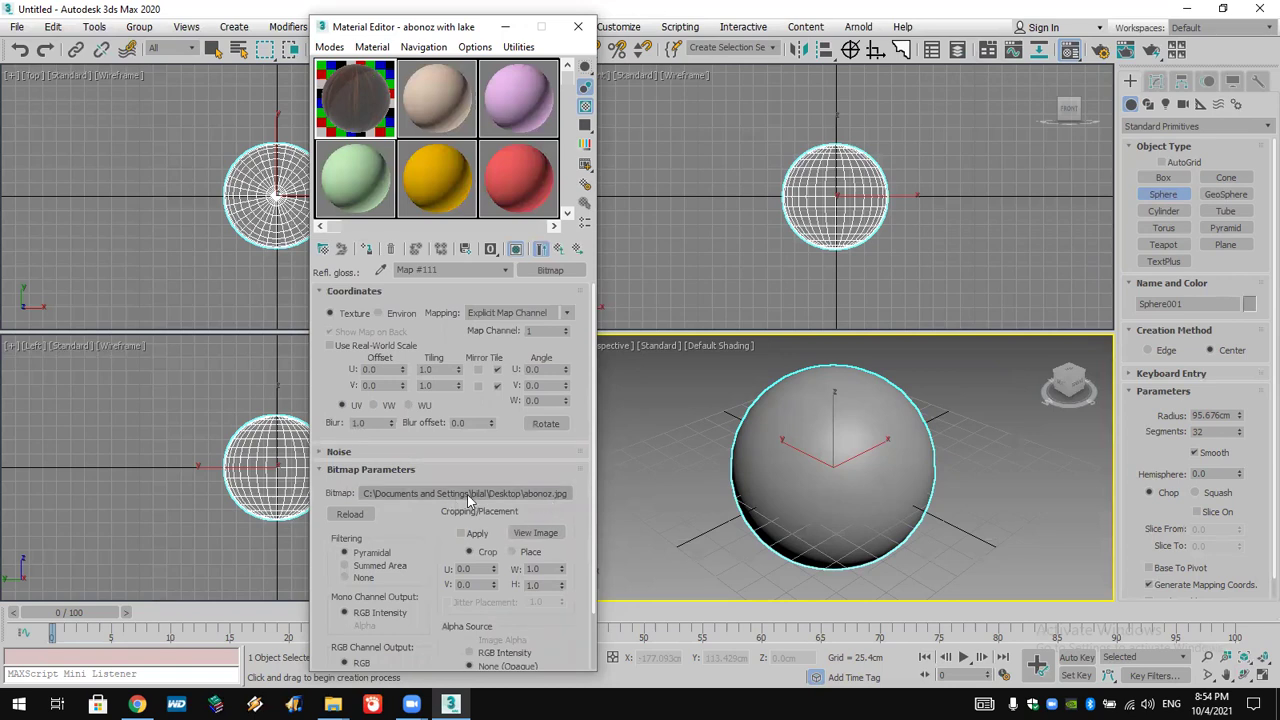
click(508, 494)
double_click(451, 173)
click(451, 173)
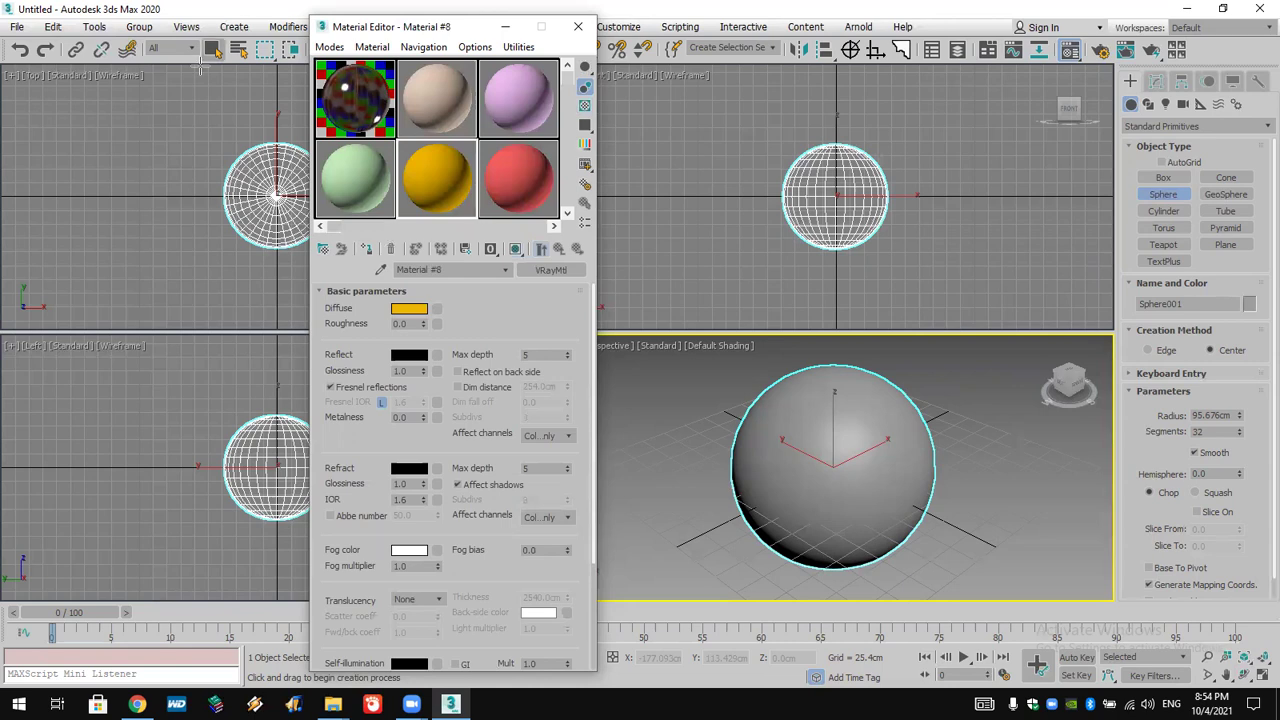
- Select the Material #2 slot, close its magnified preview, and load the abonoz with lake material into it
click(450, 112)
double_click(450, 112)
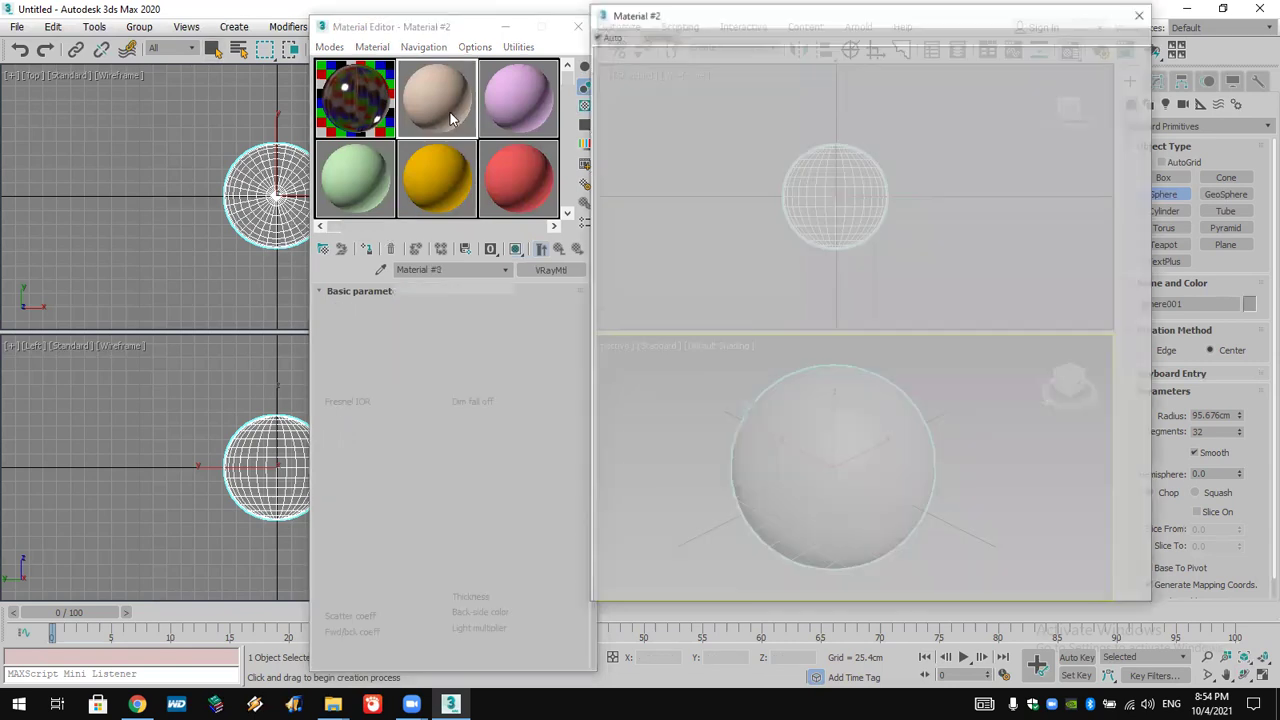
click(1144, 16)
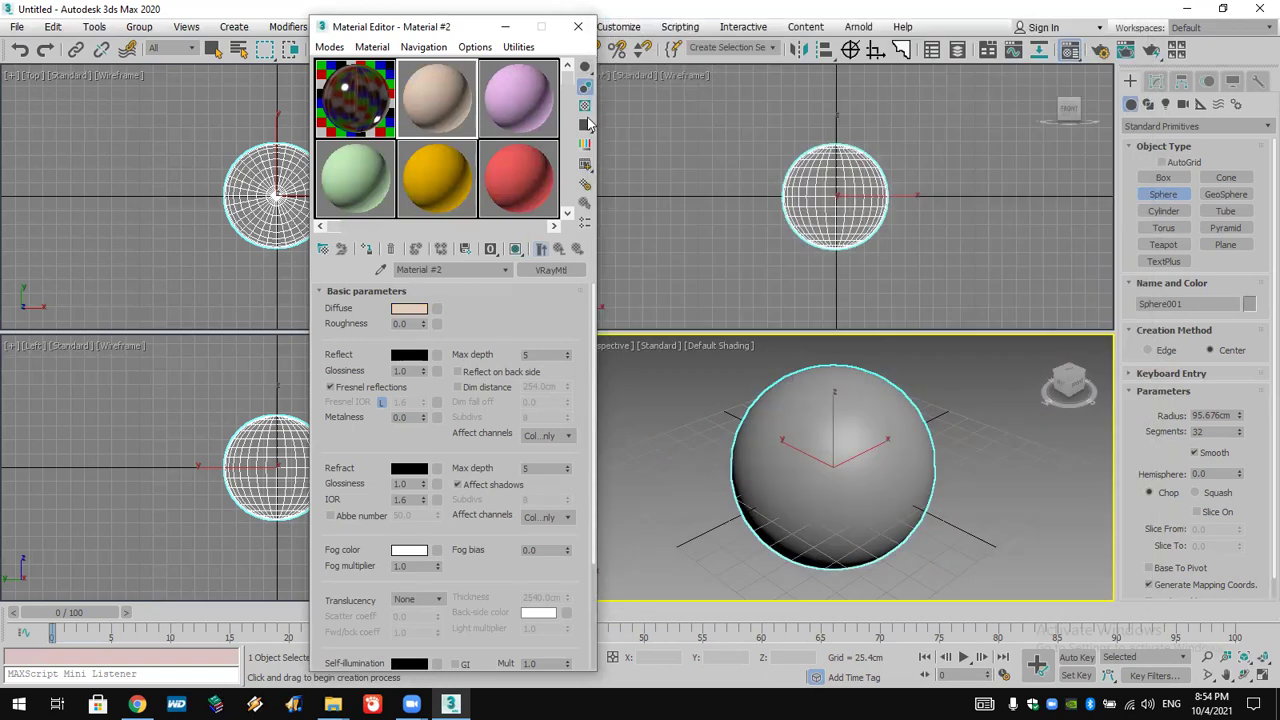
click(553, 271)
double_click(669, 145)
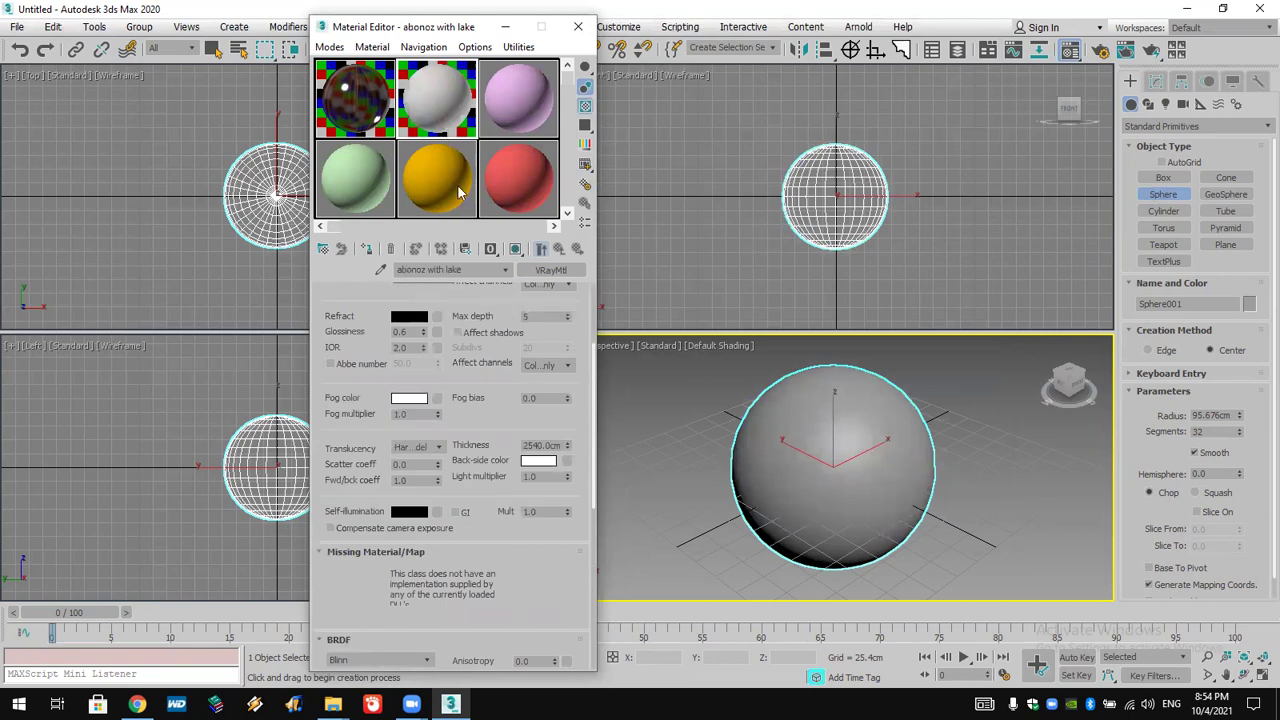
- Relink the second slot's diffuse bitmap to the abonoz image in the abonoz_with_lake folder
drag(474, 310, 494, 576)
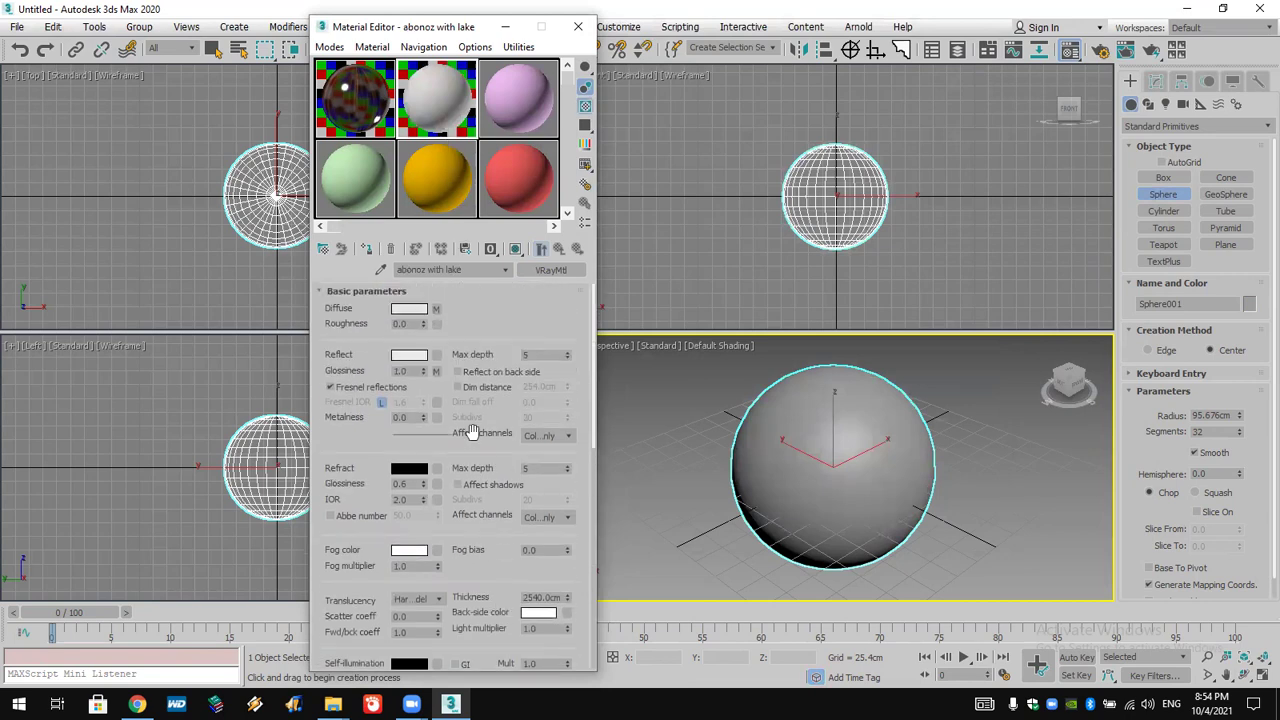
click(437, 310)
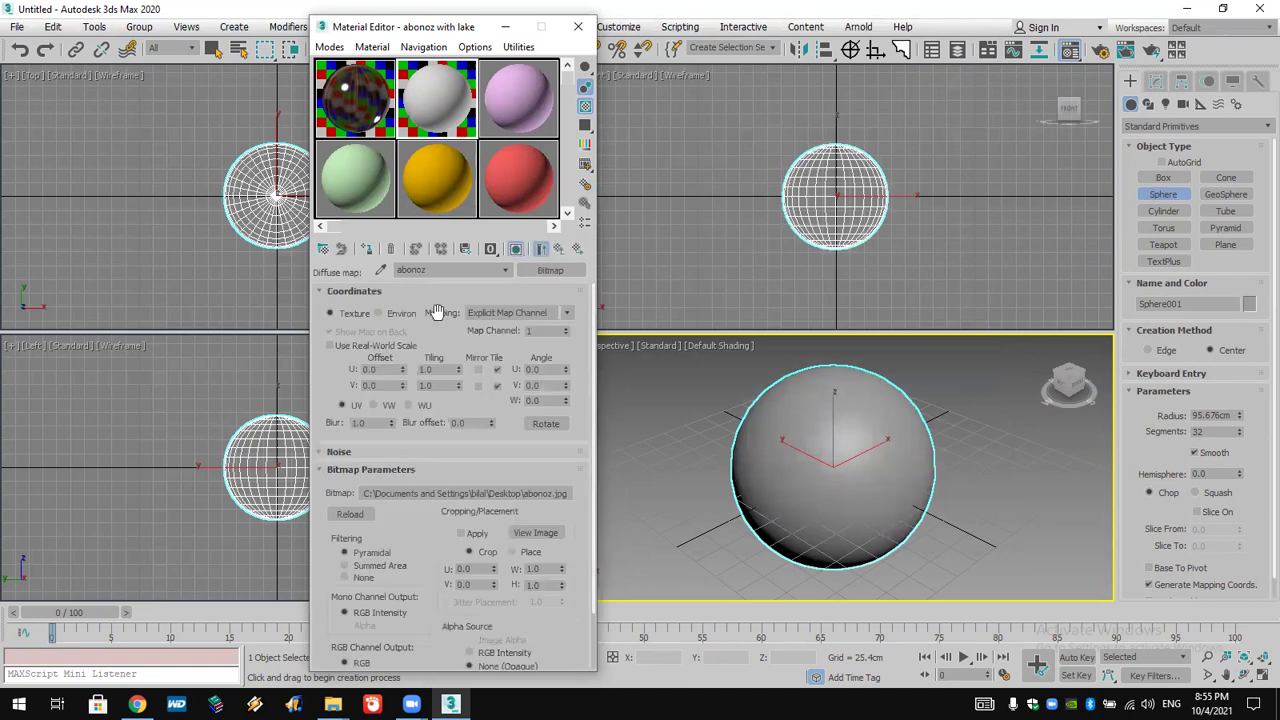
click(528, 494)
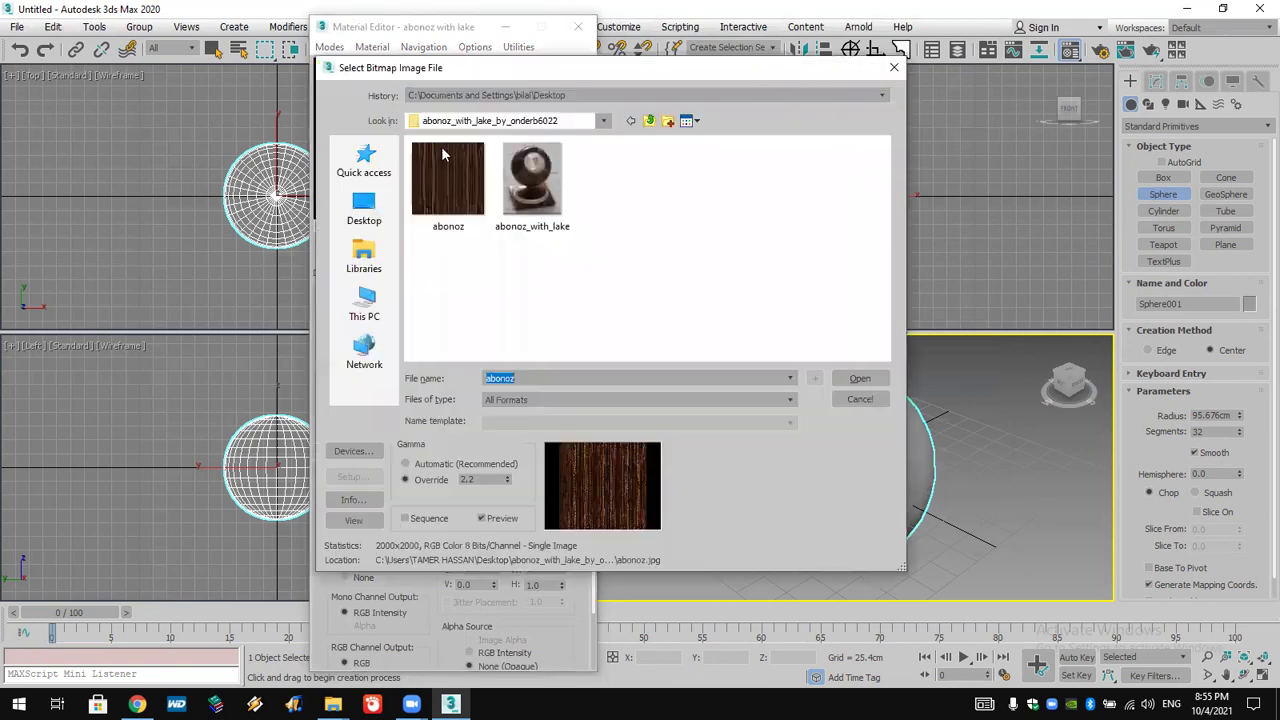
click(859, 379)
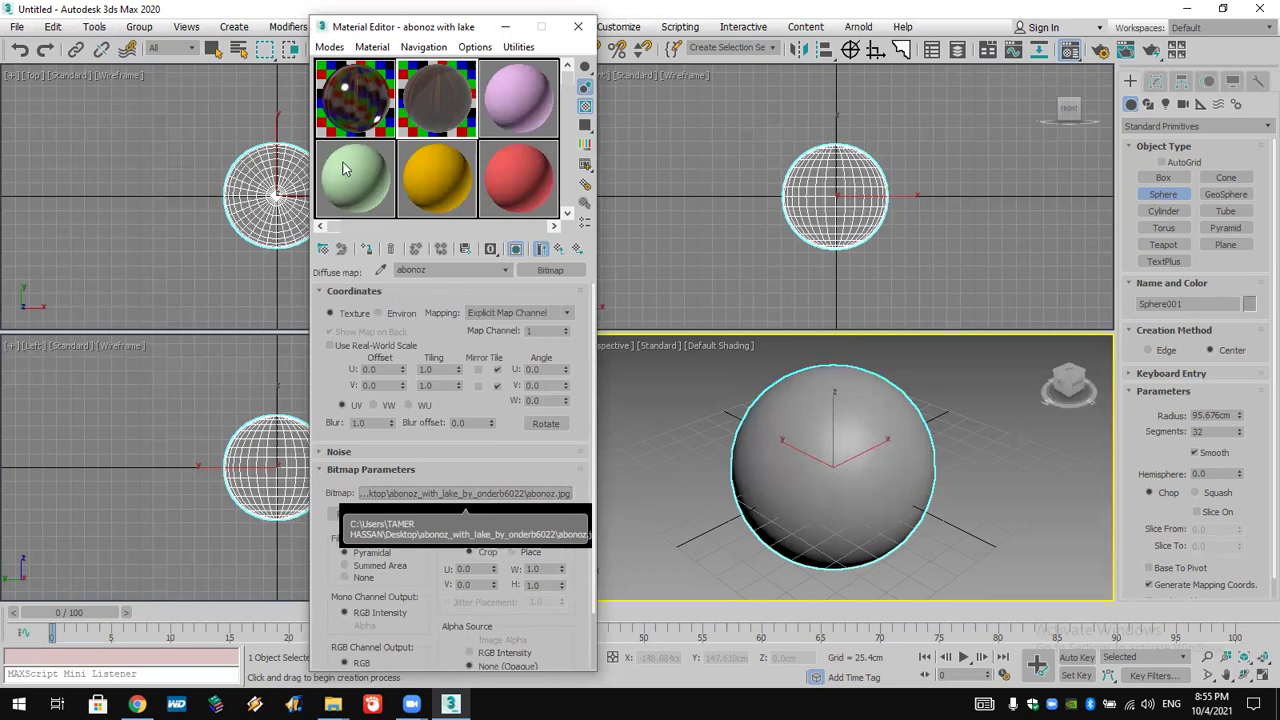
- Assign the first slot's abonoz with lake material to the selected sphere and show it shaded in the Perspective viewport
click(505, 270)
click(510, 295)
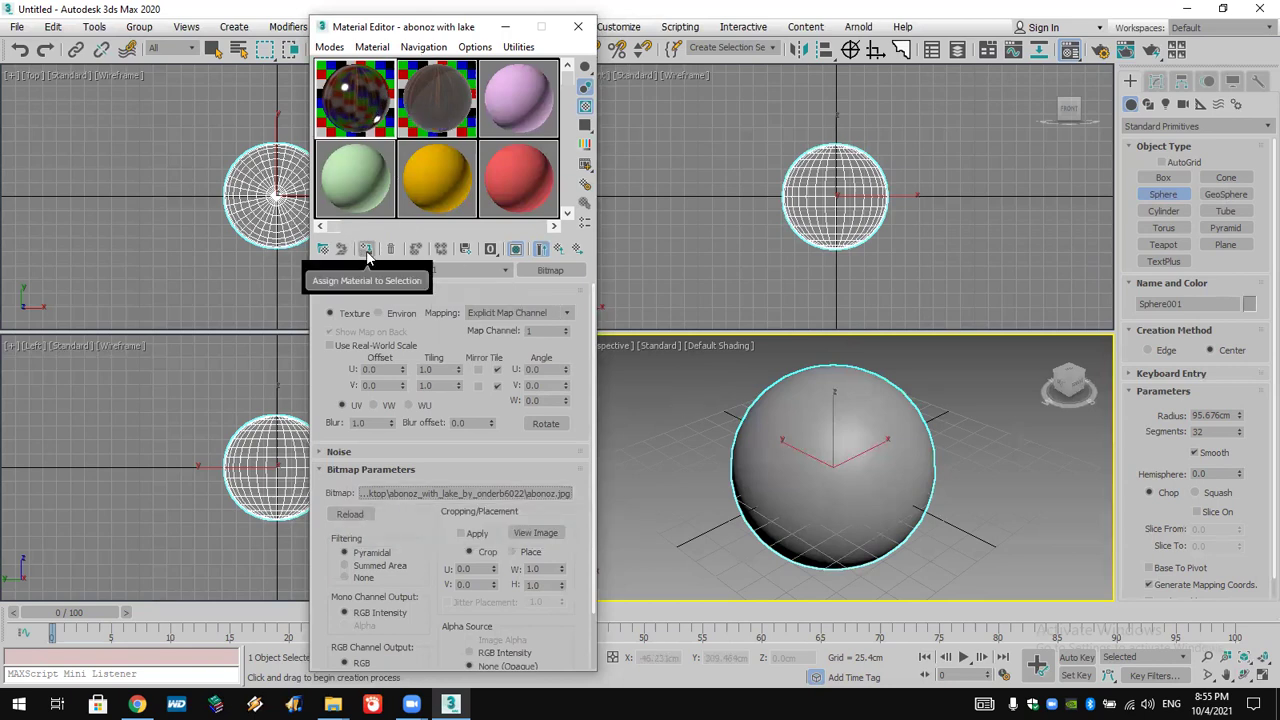
click(362, 249)
click(515, 249)
click(515, 249)
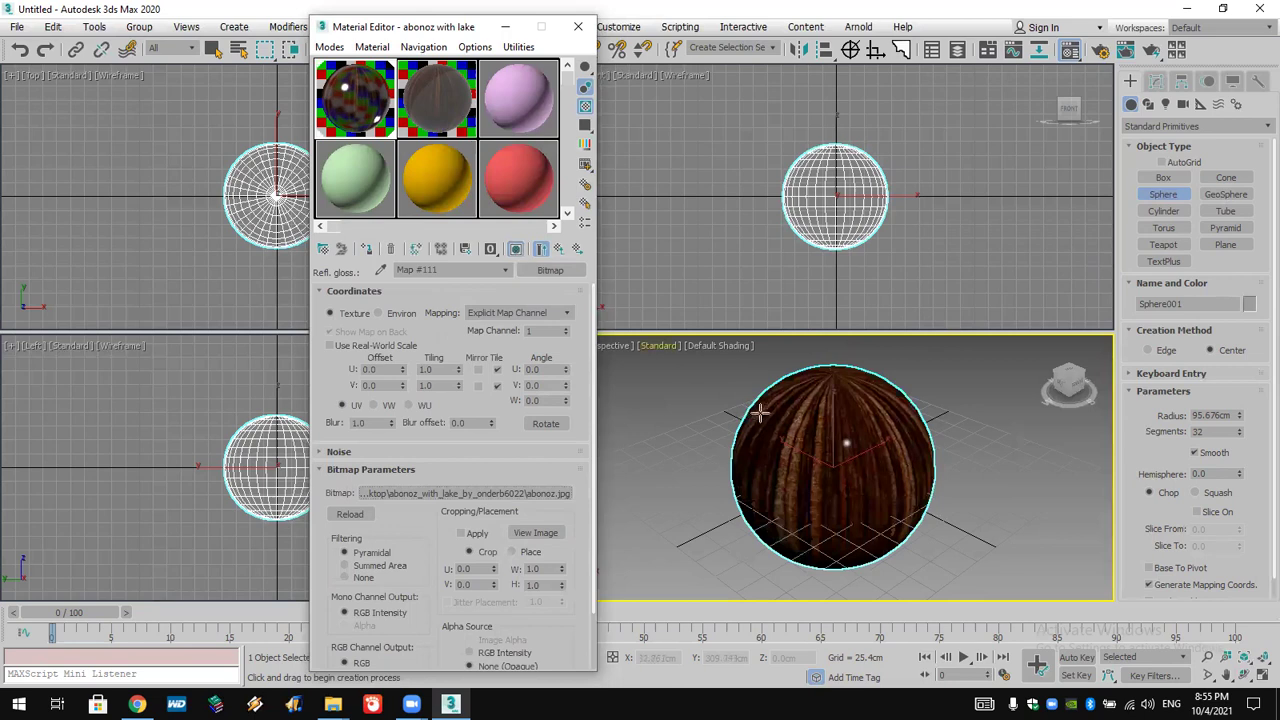
scroll(762, 437, up, 4)
scroll(765, 437, down, 2)
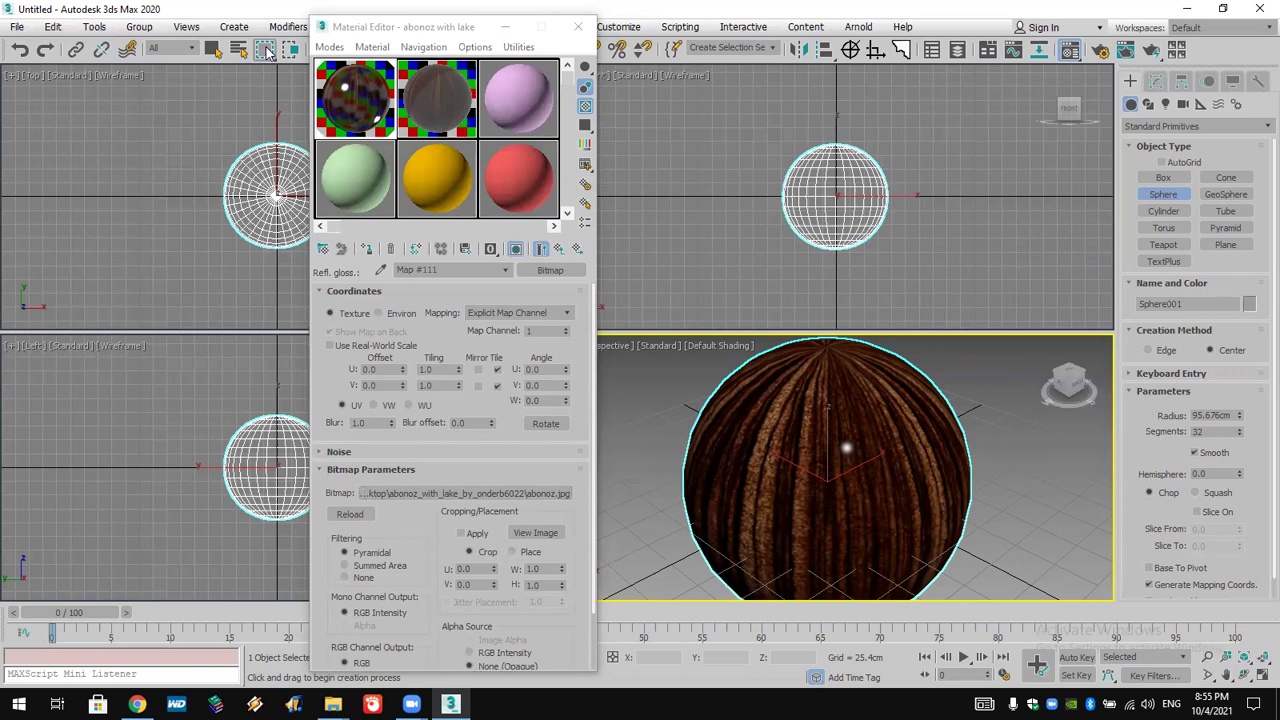
- Close the Material Editor and reset to an empty scene without saving the changes
click(567, 31)
click(584, 27)
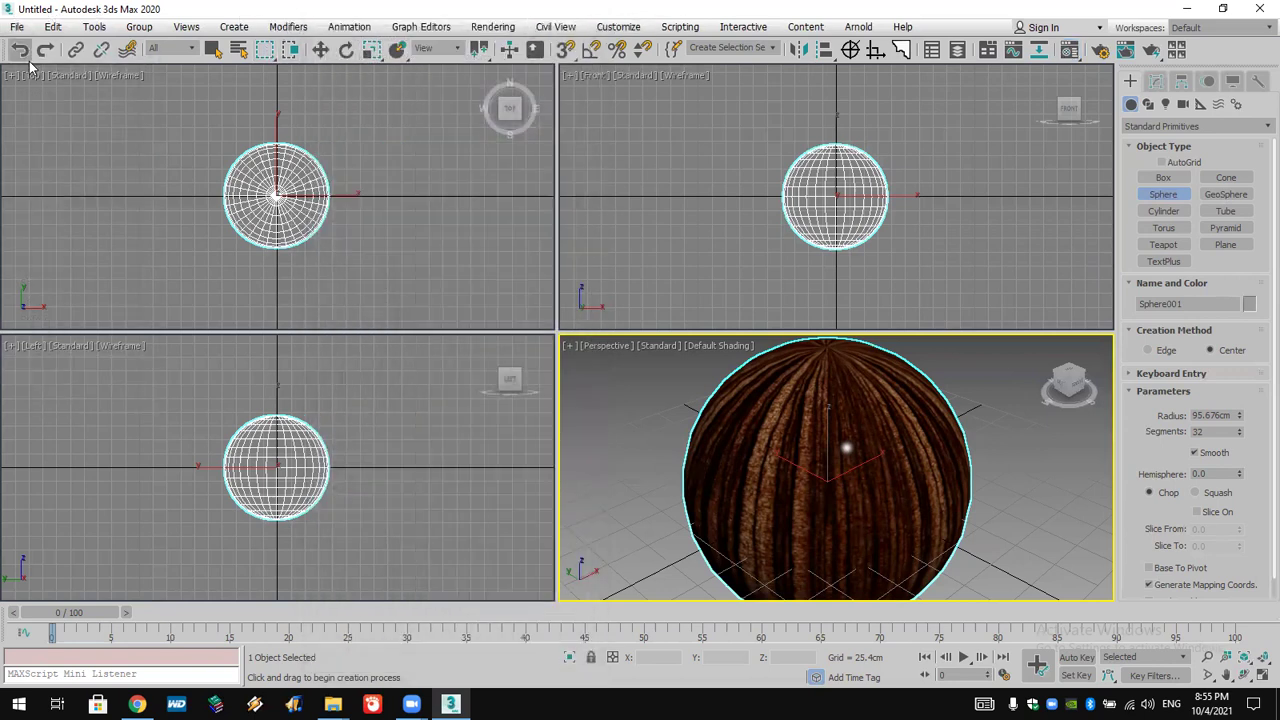
click(17, 27)
click(43, 74)
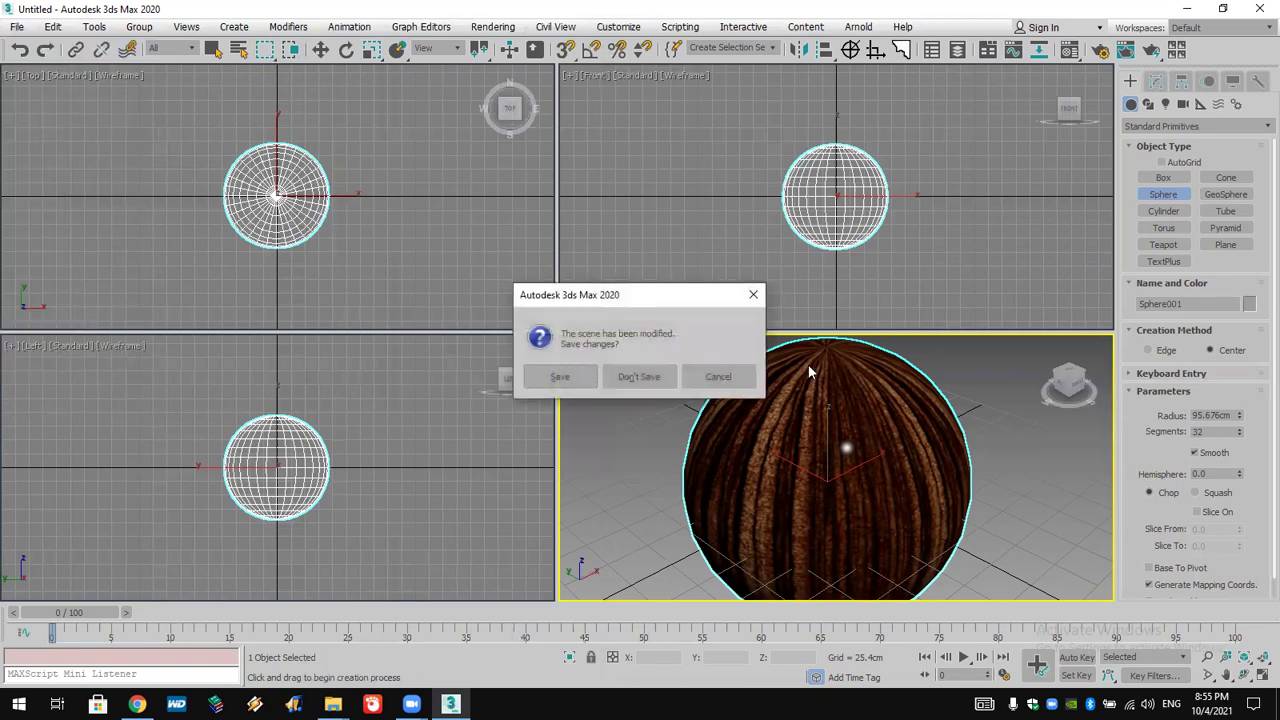
click(583, 381)
click(585, 387)
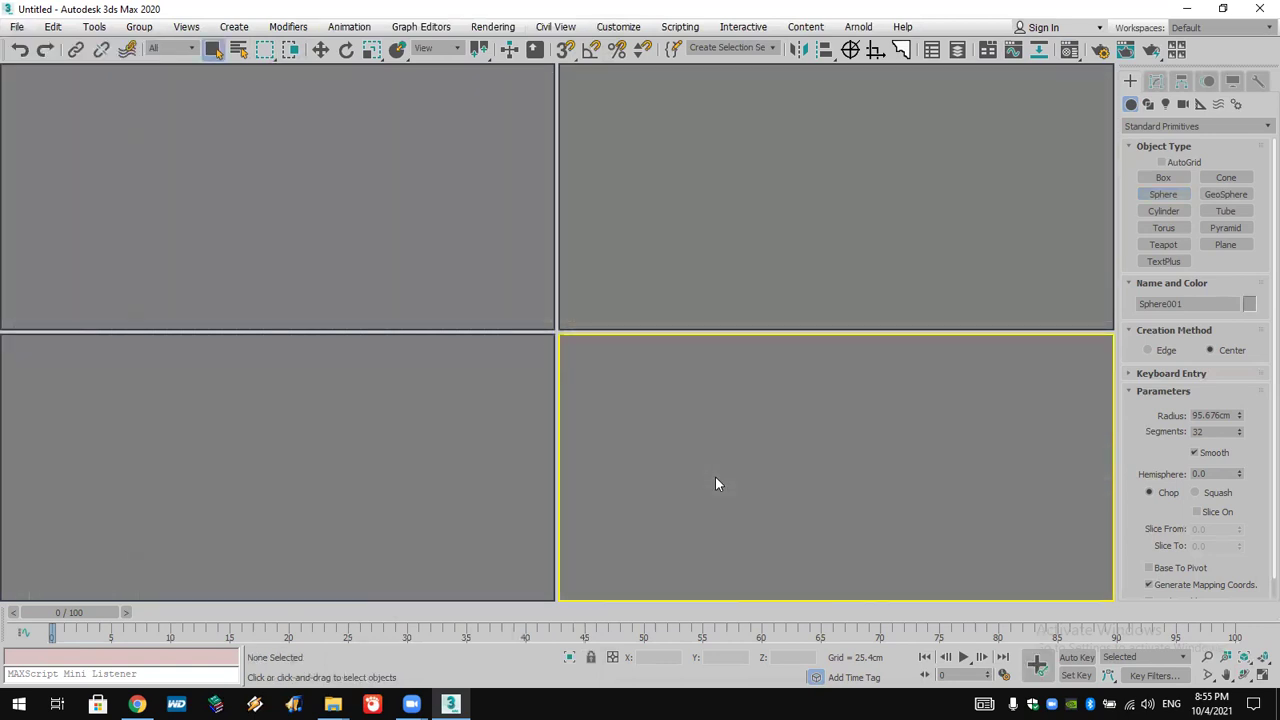
- Create a box with the Cube creation method, about 105 cm per side, near the grid center in the Perspective viewport
click(1163, 194)
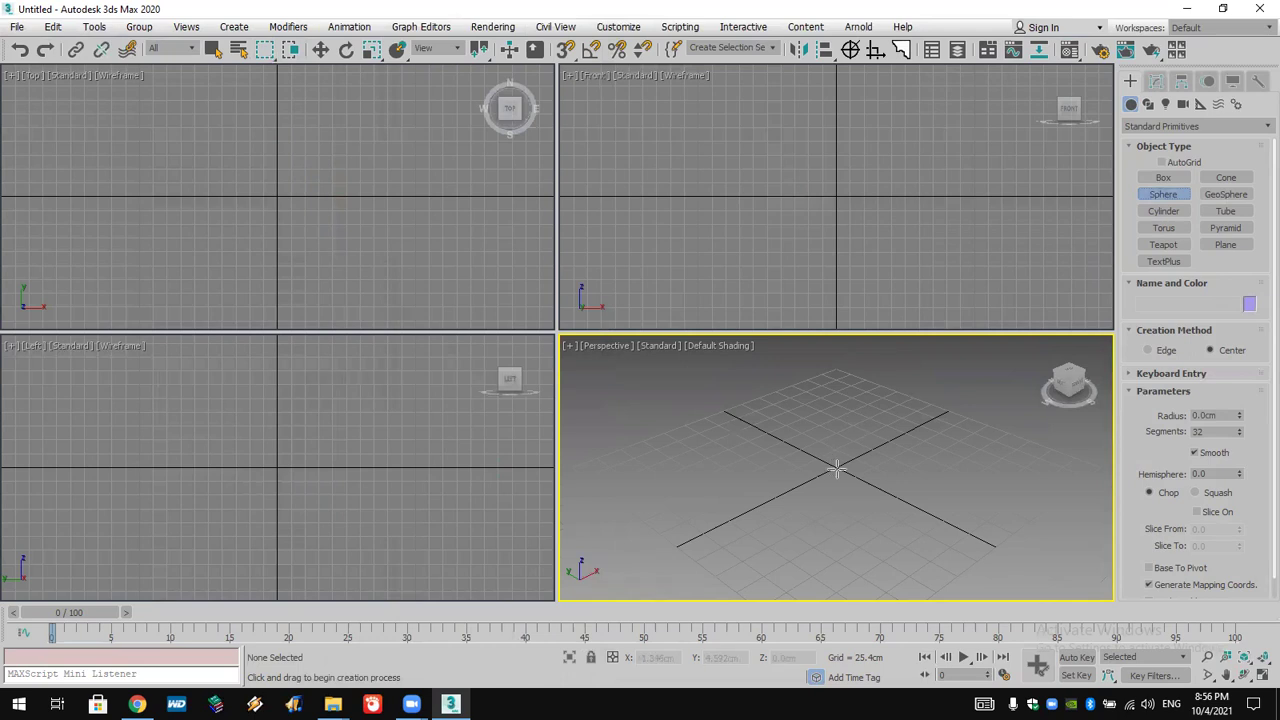
click(838, 468)
click(1163, 177)
mouse_move(866, 445)
mouse_down()
mouse_move(857, 486)
mouse_move(872, 543)
mouse_up()
right_click(974, 483)
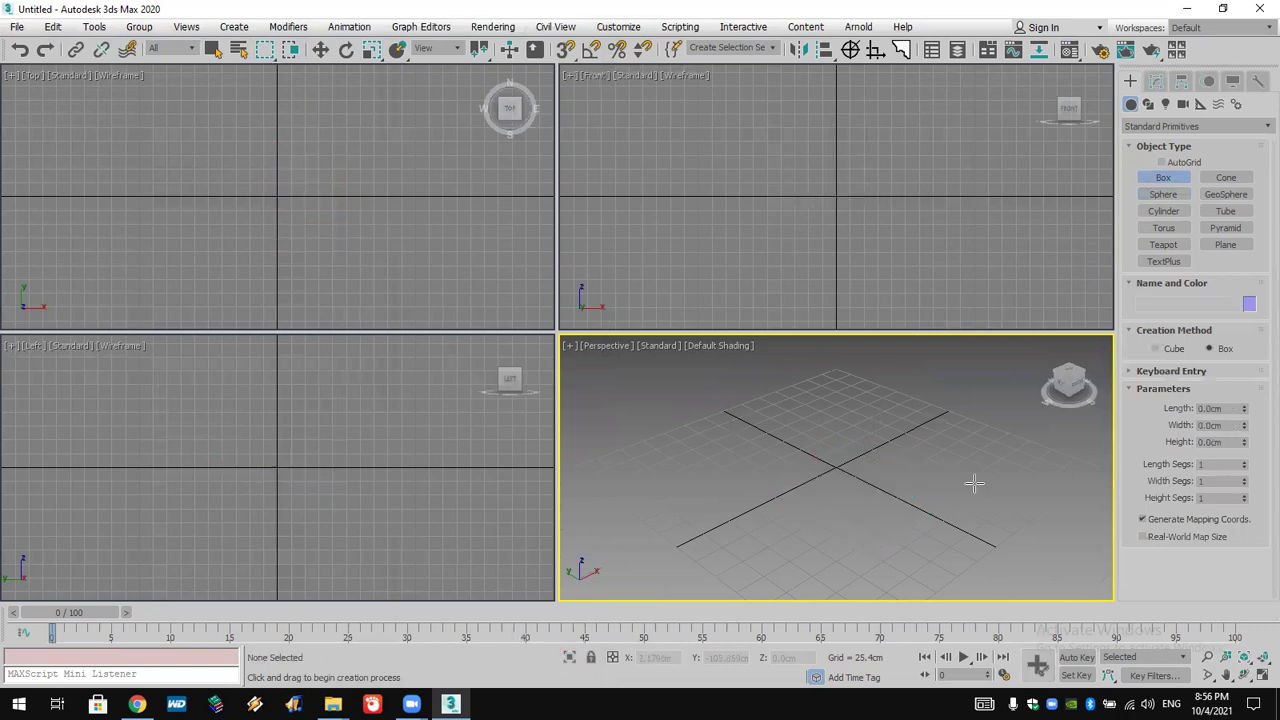
click(1155, 348)
drag(856, 481, 880, 463)
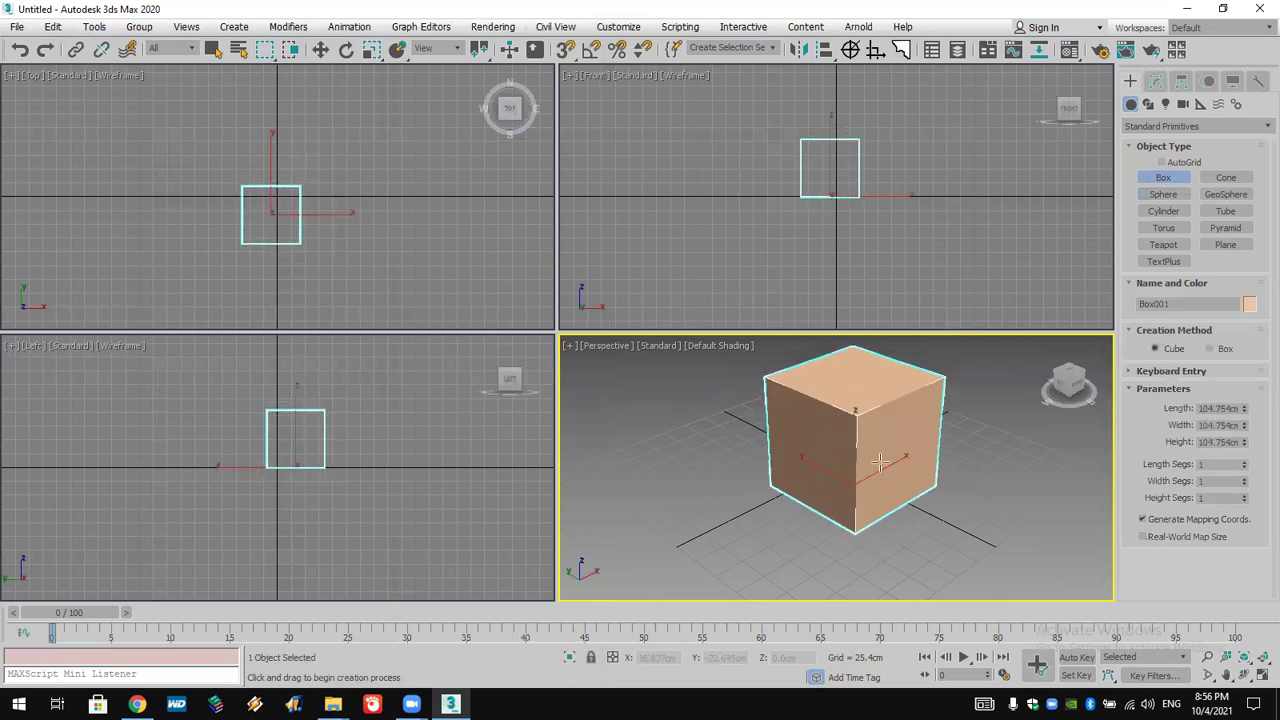
- Open the Material Editor, select the Material #7 slot, and examine its VRayMtl basic parameters, BRDF settings and Maps list
drag(1069, 50, 1070, 80)
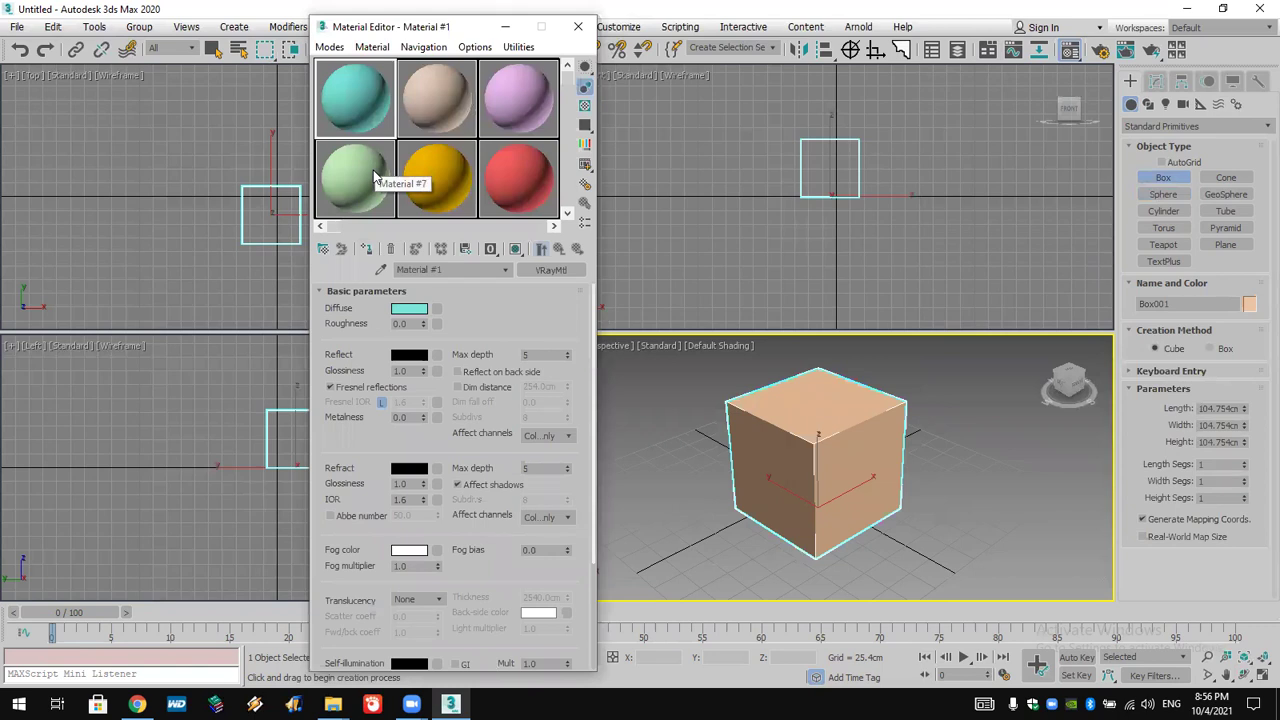
click(375, 176)
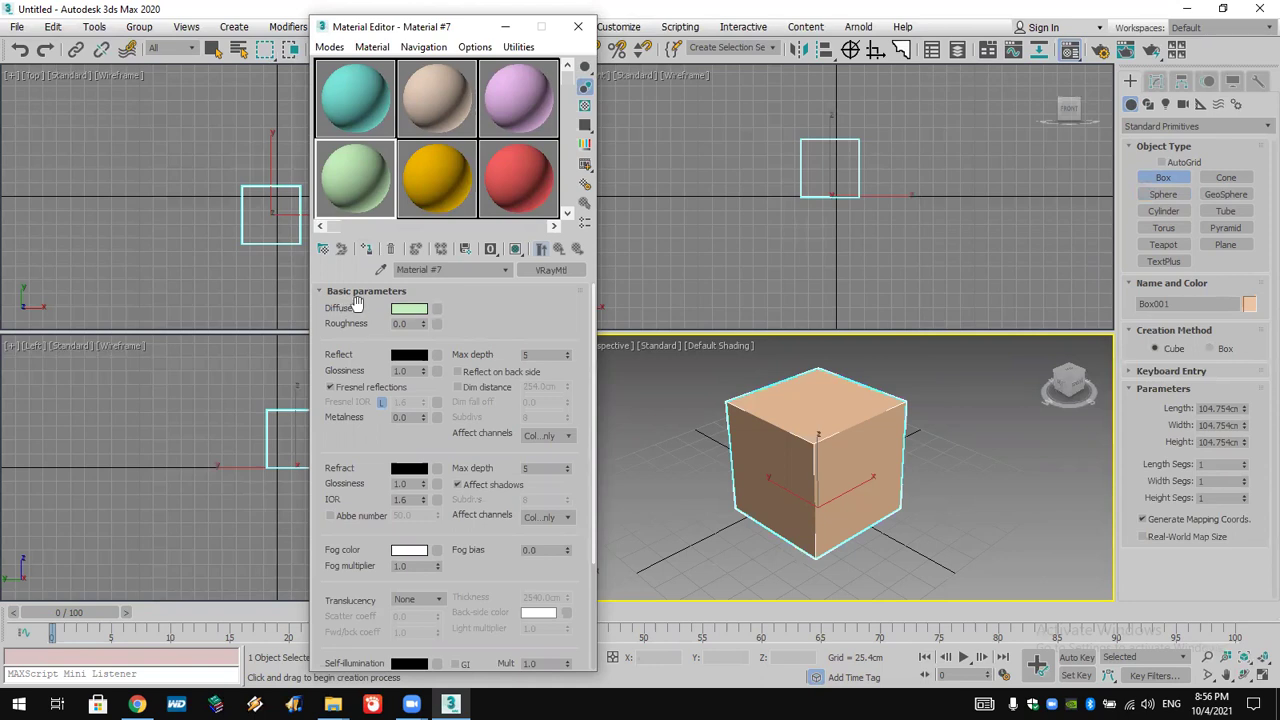
scroll(357, 303, down, 1)
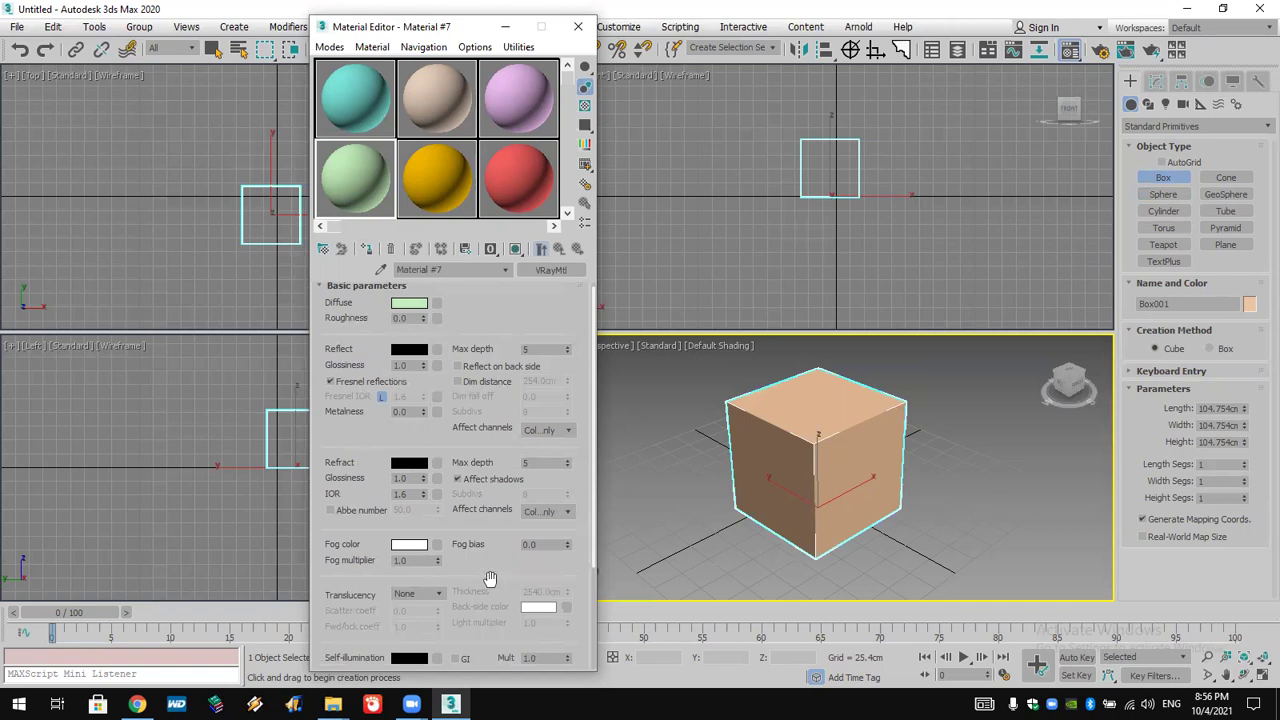
drag(491, 574, 493, 410)
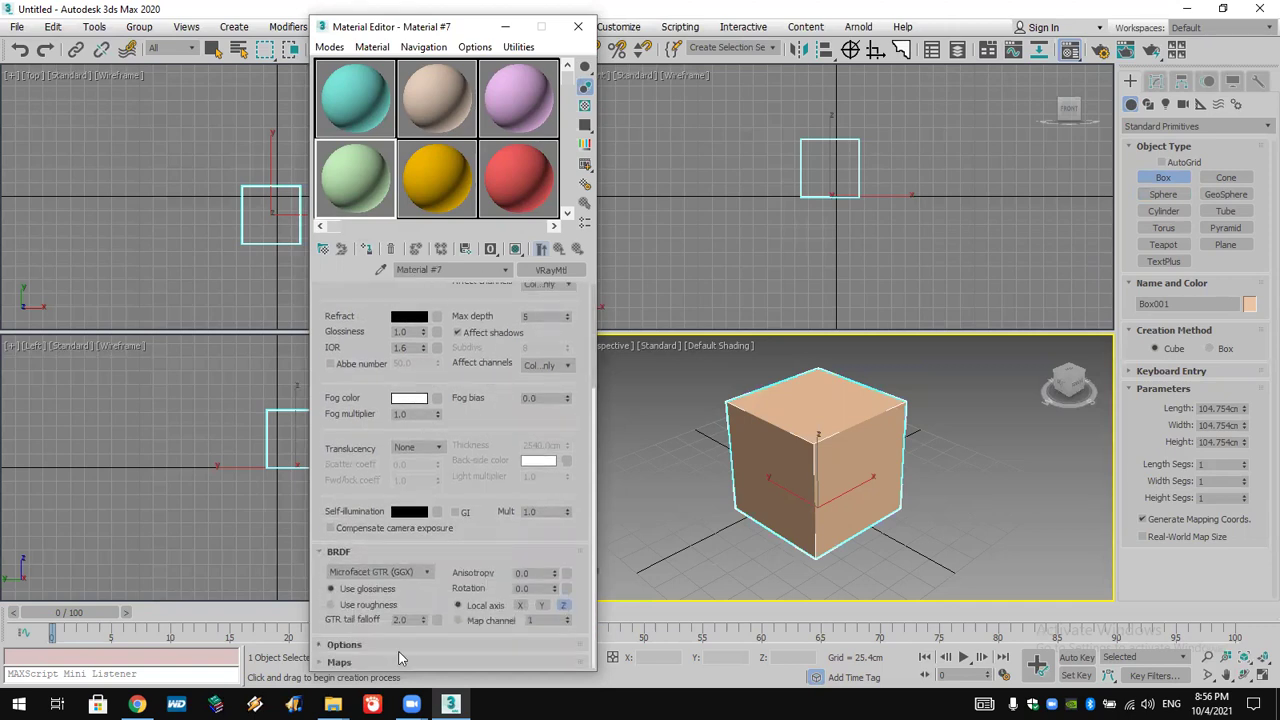
click(339, 662)
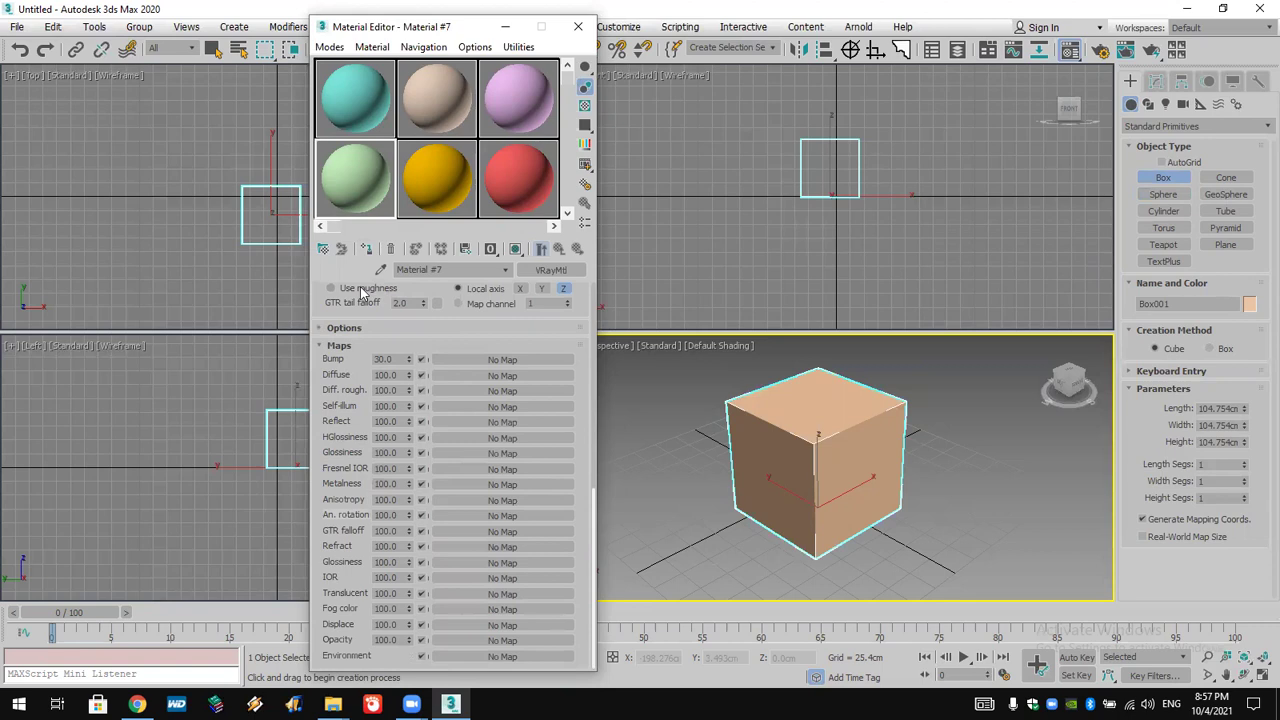
scroll(362, 290, up, 5)
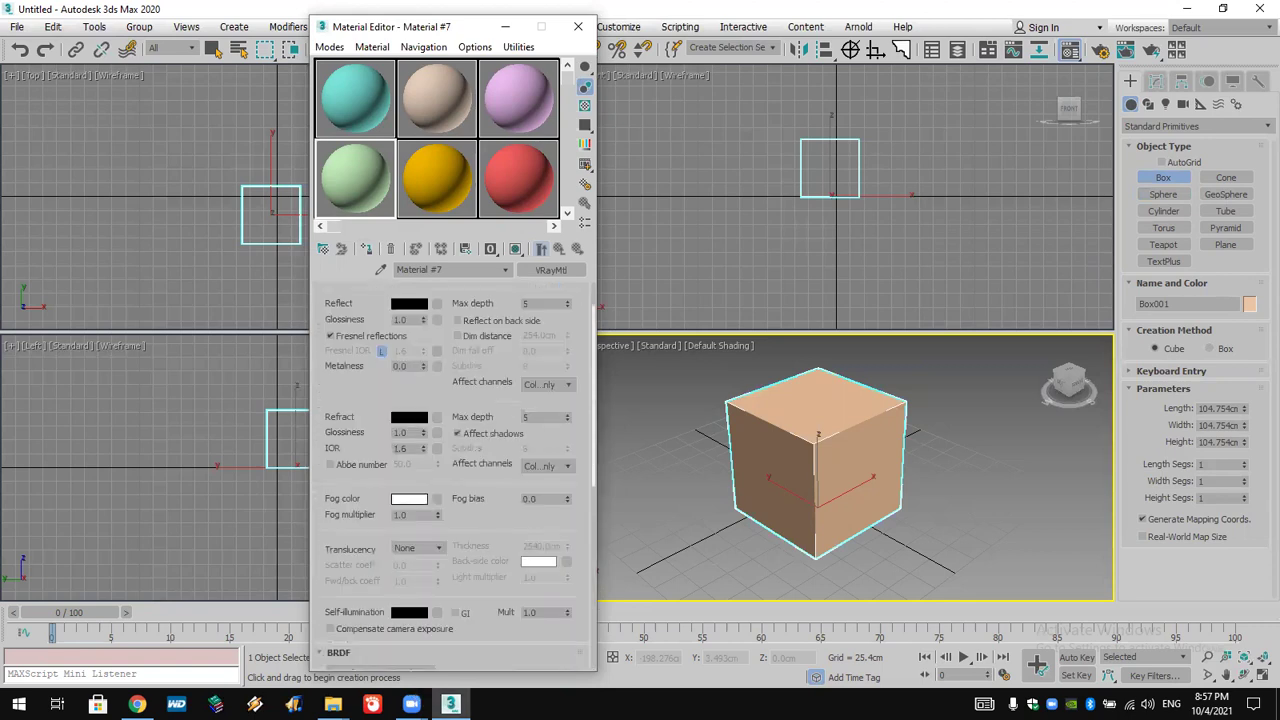
mouse_move(411, 704)
scroll(386, 397, up, 2)
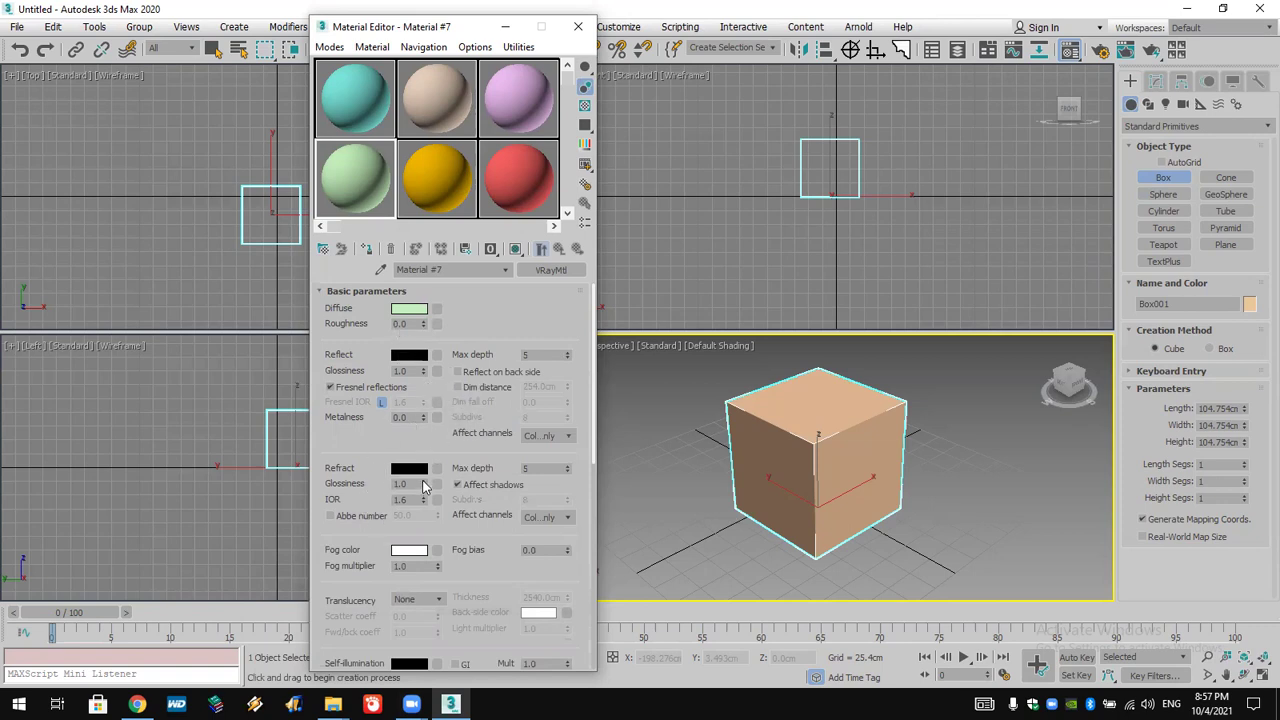
drag(365, 482, 395, 83)
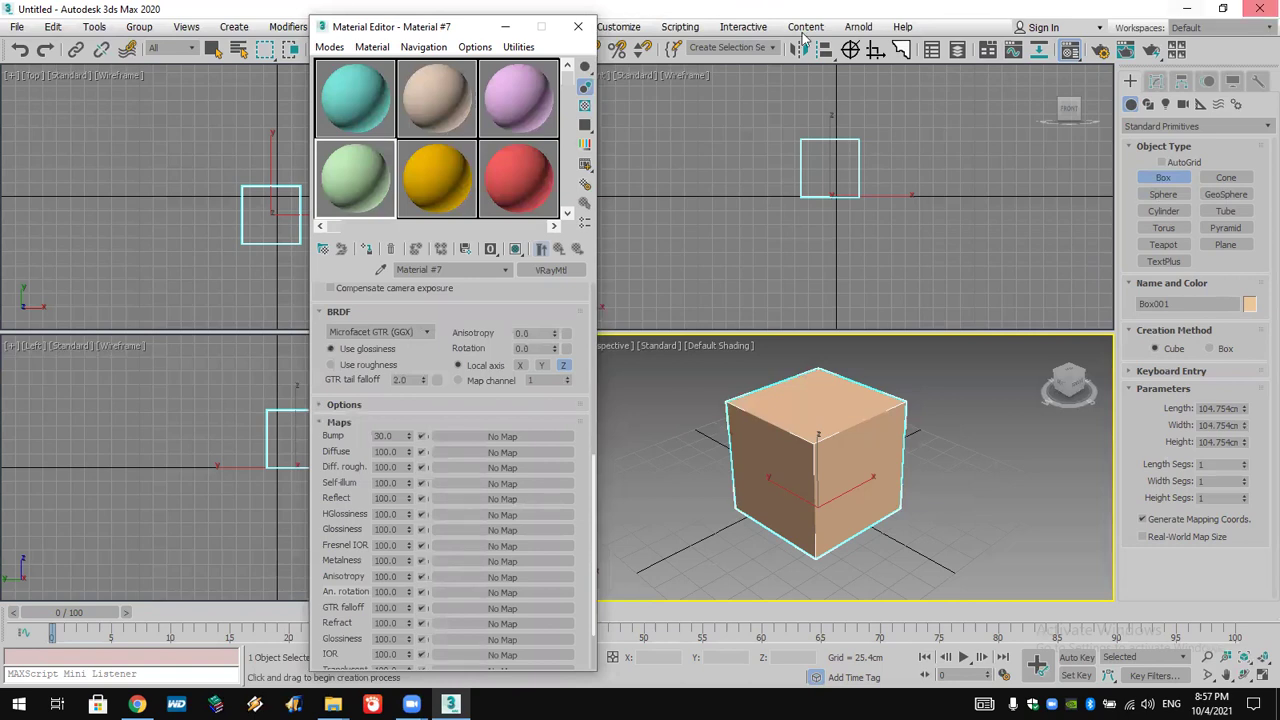
- Set Material #8's diffuse color to a blue of RGB 86, 121, 191 and assign the material to the cube
click(416, 194)
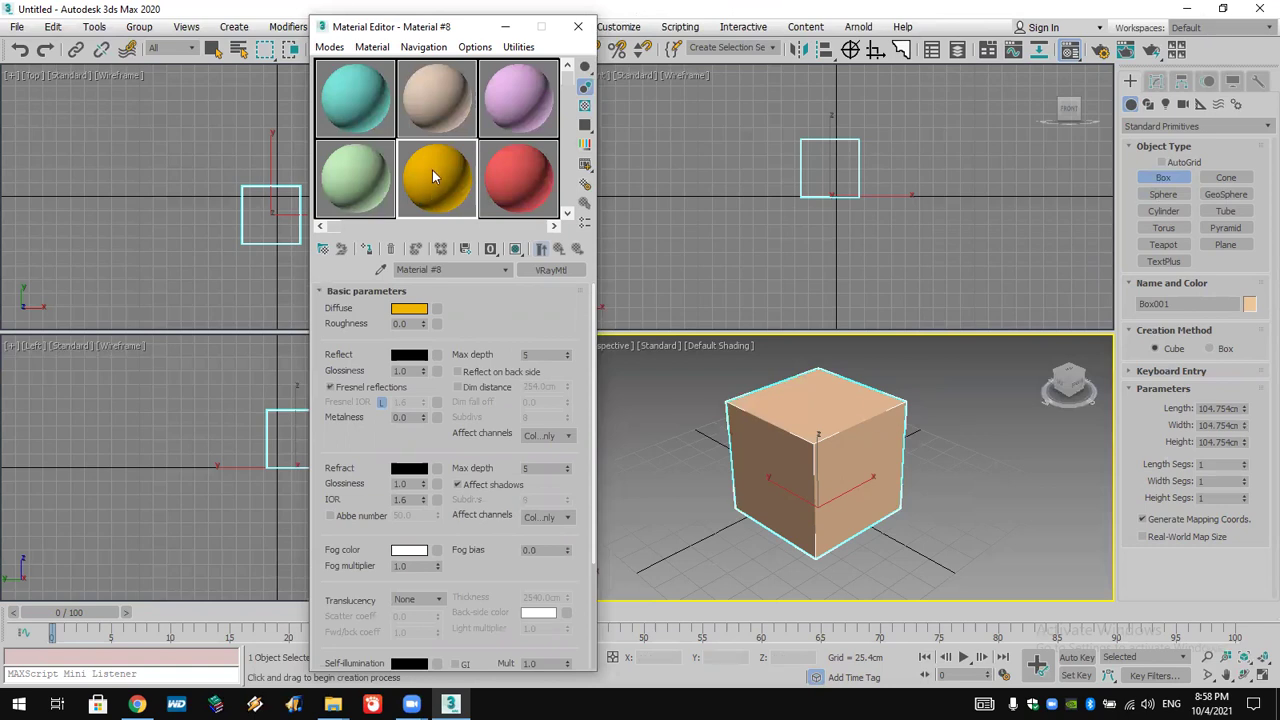
click(411, 310)
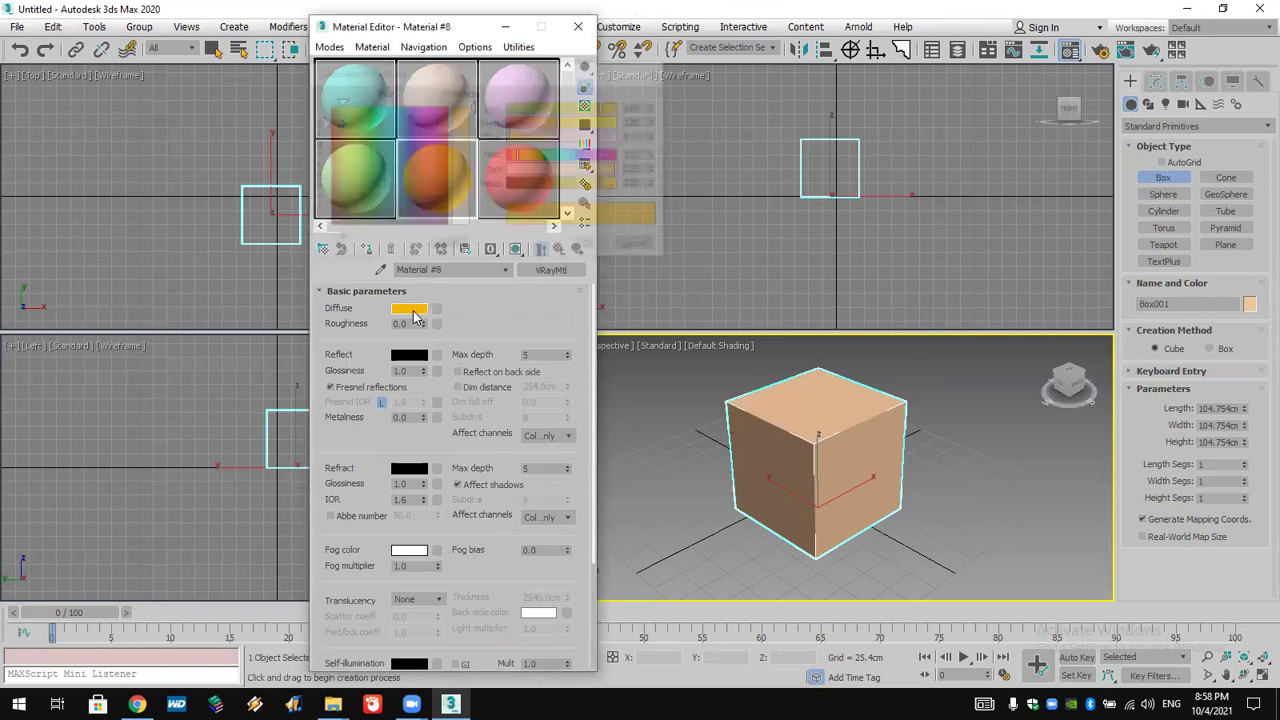
click(458, 148)
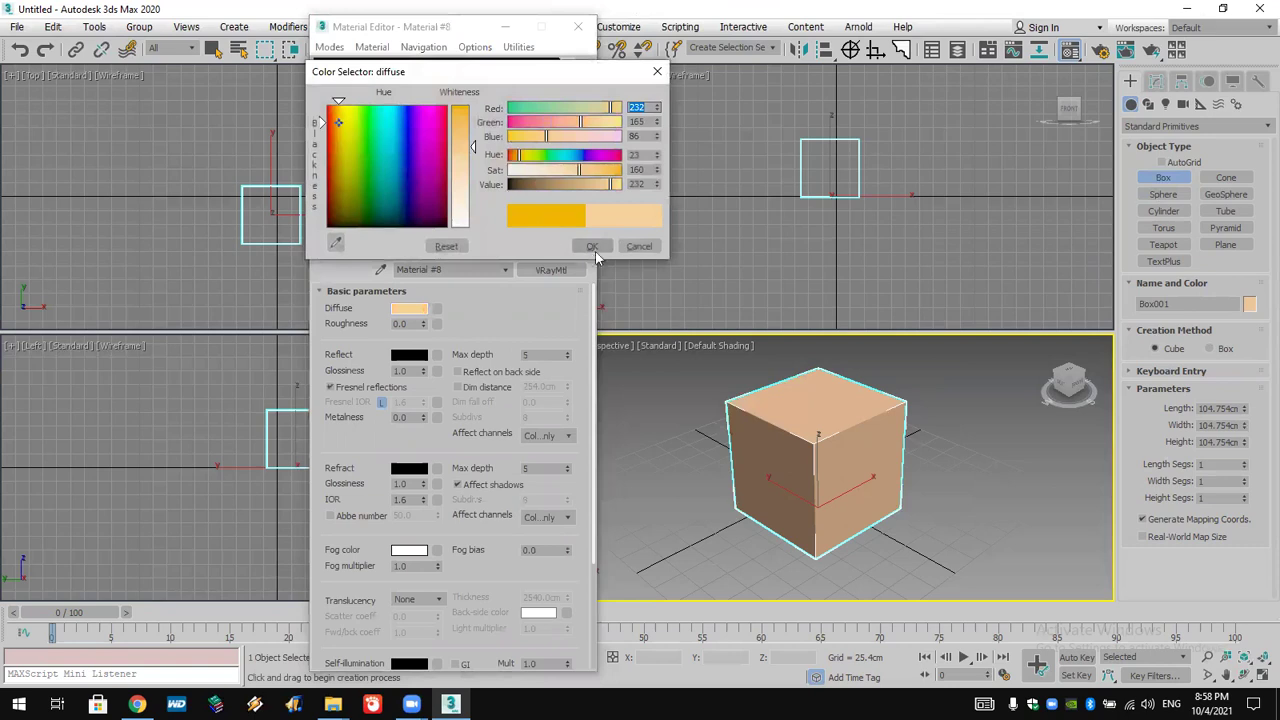
click(400, 152)
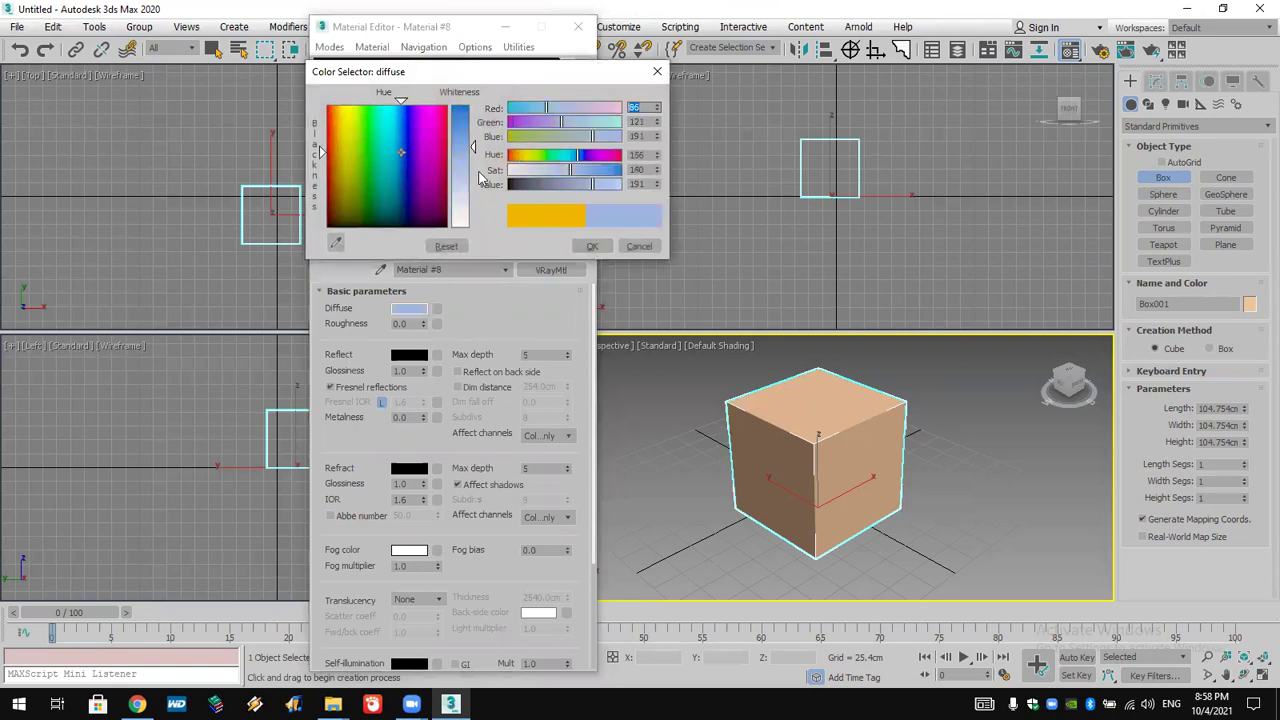
click(596, 247)
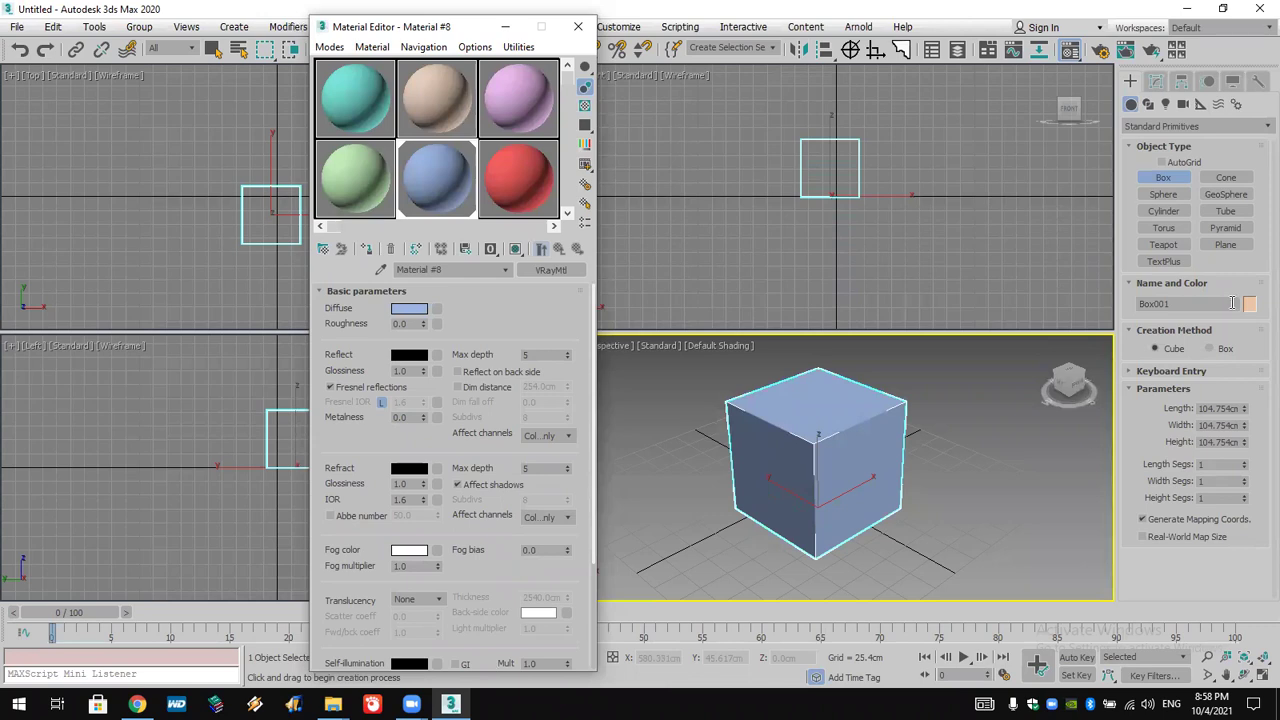
- Choose a Bitmap from the General maps as Material #8's diffuse map
click(436, 309)
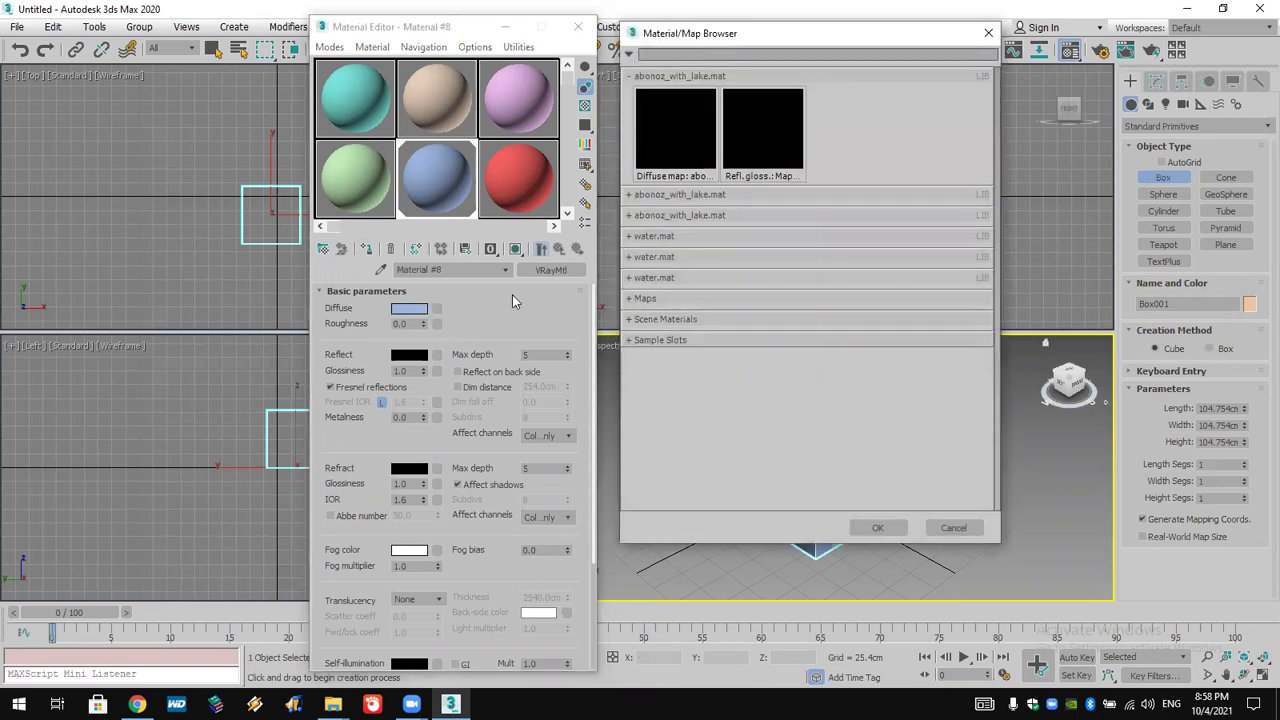
click(637, 77)
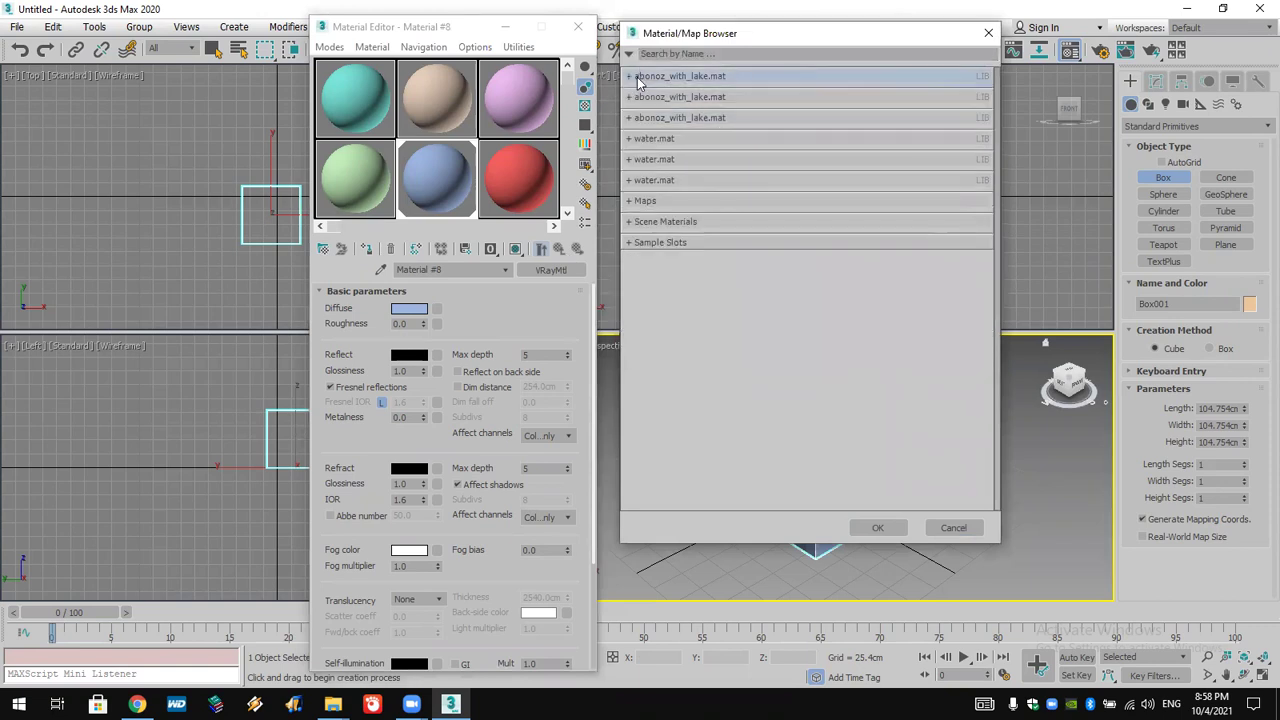
click(645, 201)
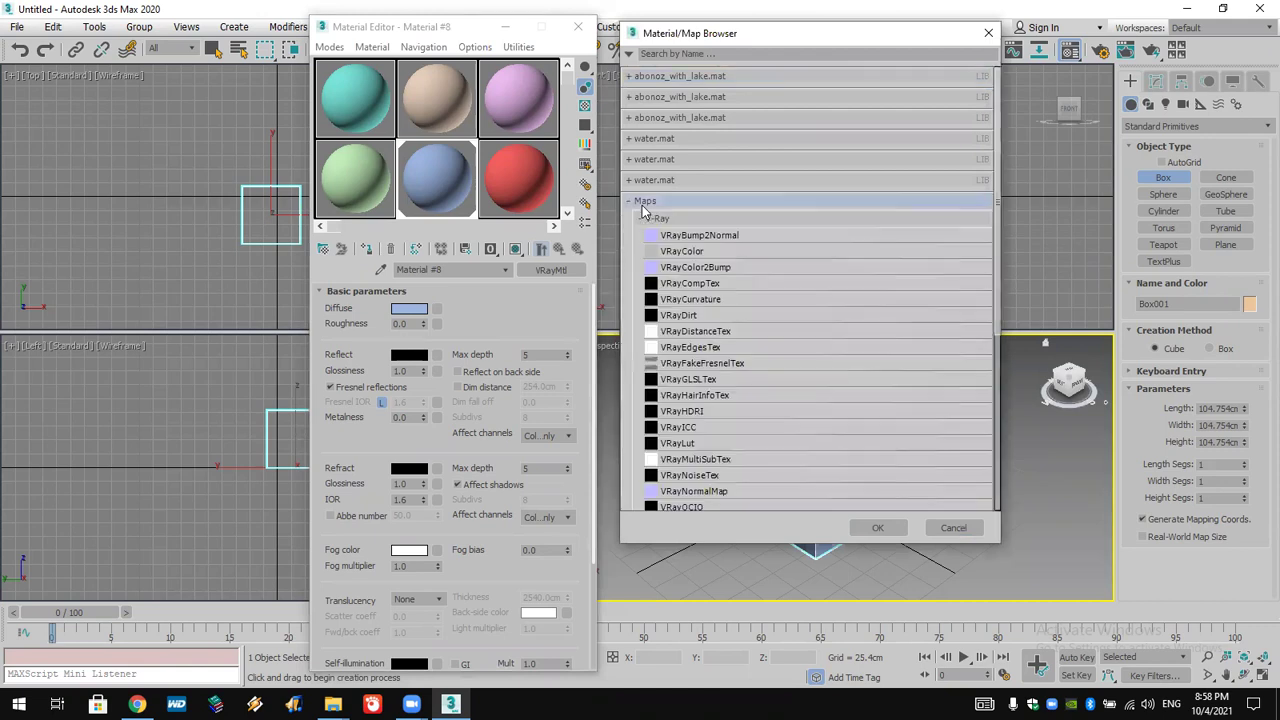
click(652, 219)
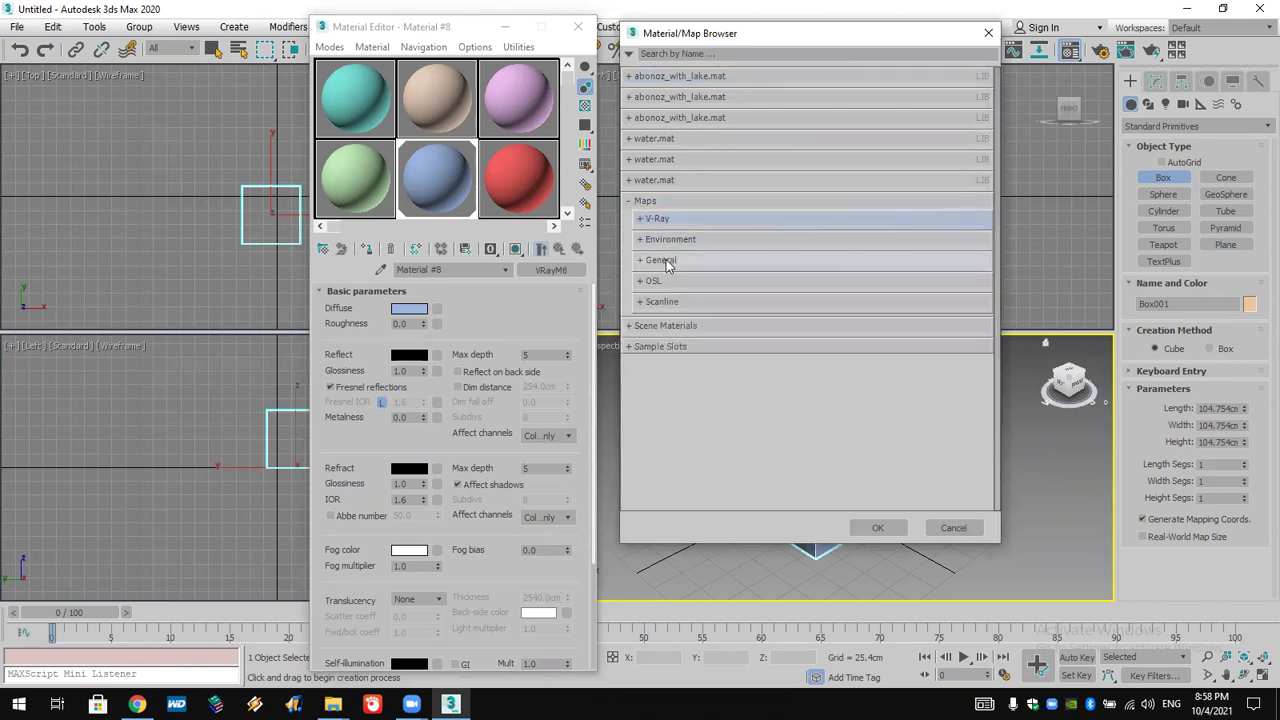
click(660, 260)
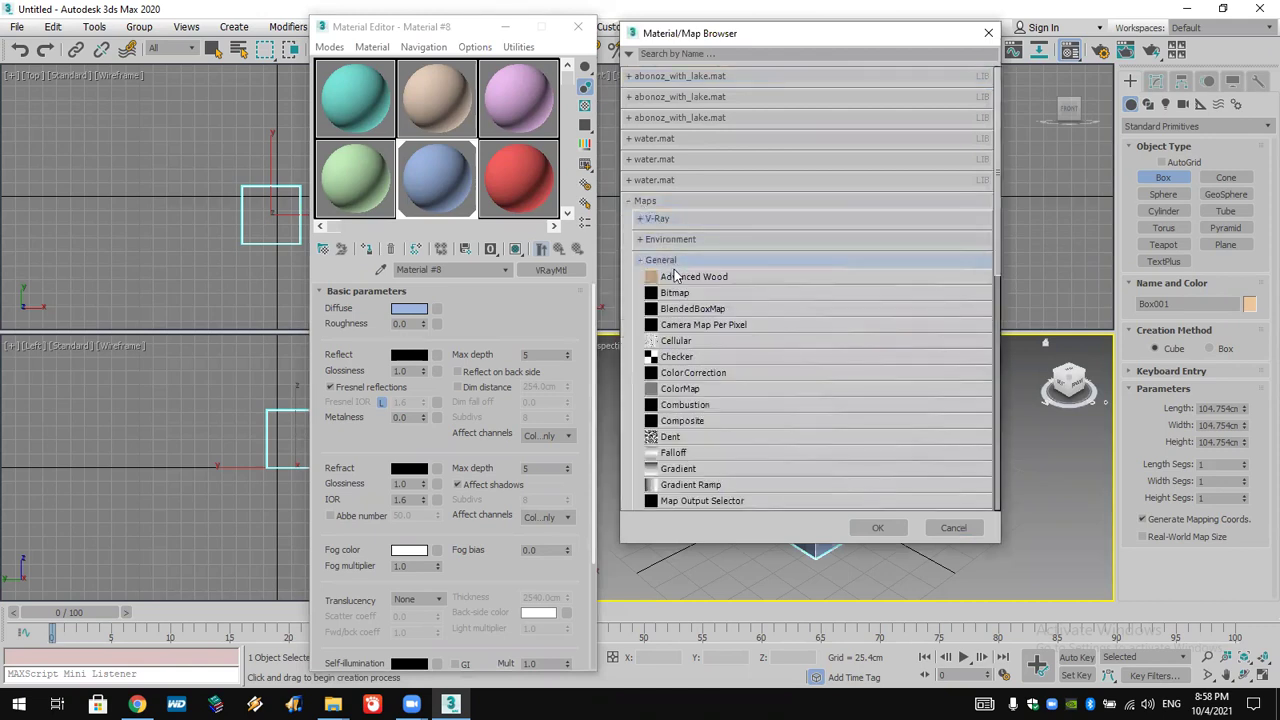
double_click(691, 293)
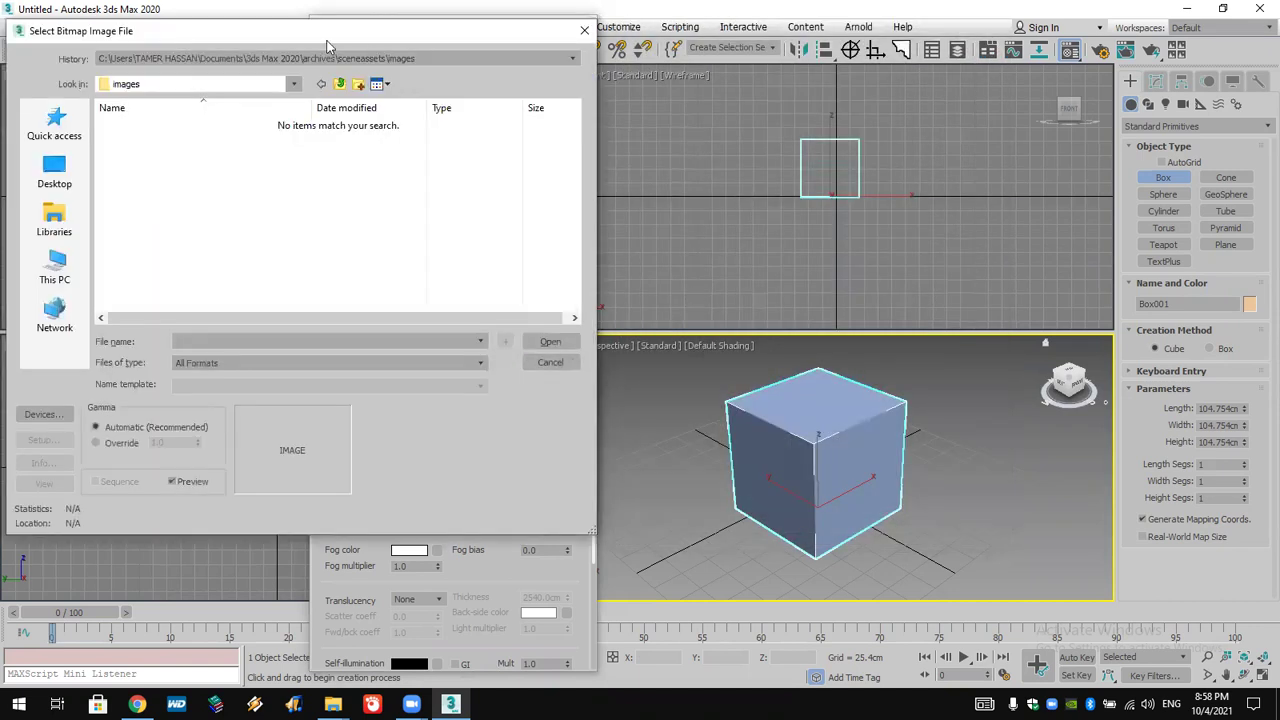
- Open the Autodesk Shared\Materials\Textures\3\Mats folder for the bitmap image selection
drag(321, 35, 868, 62)
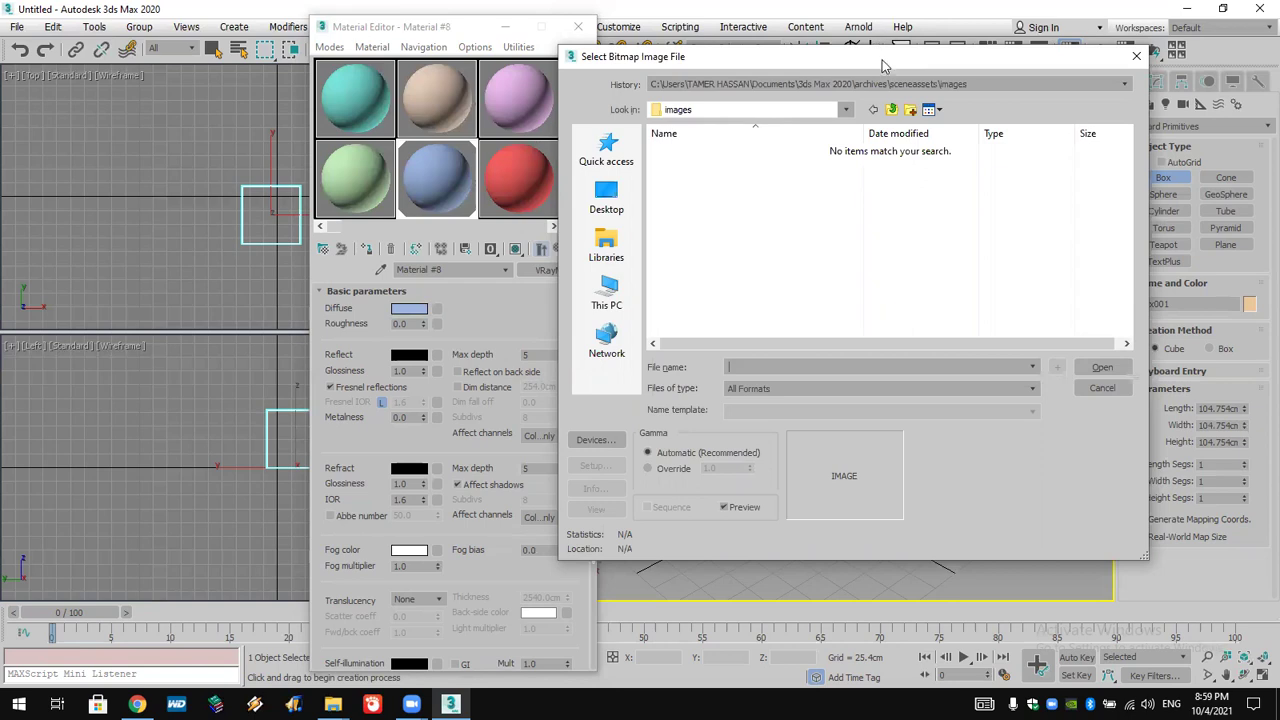
click(882, 84)
click(870, 119)
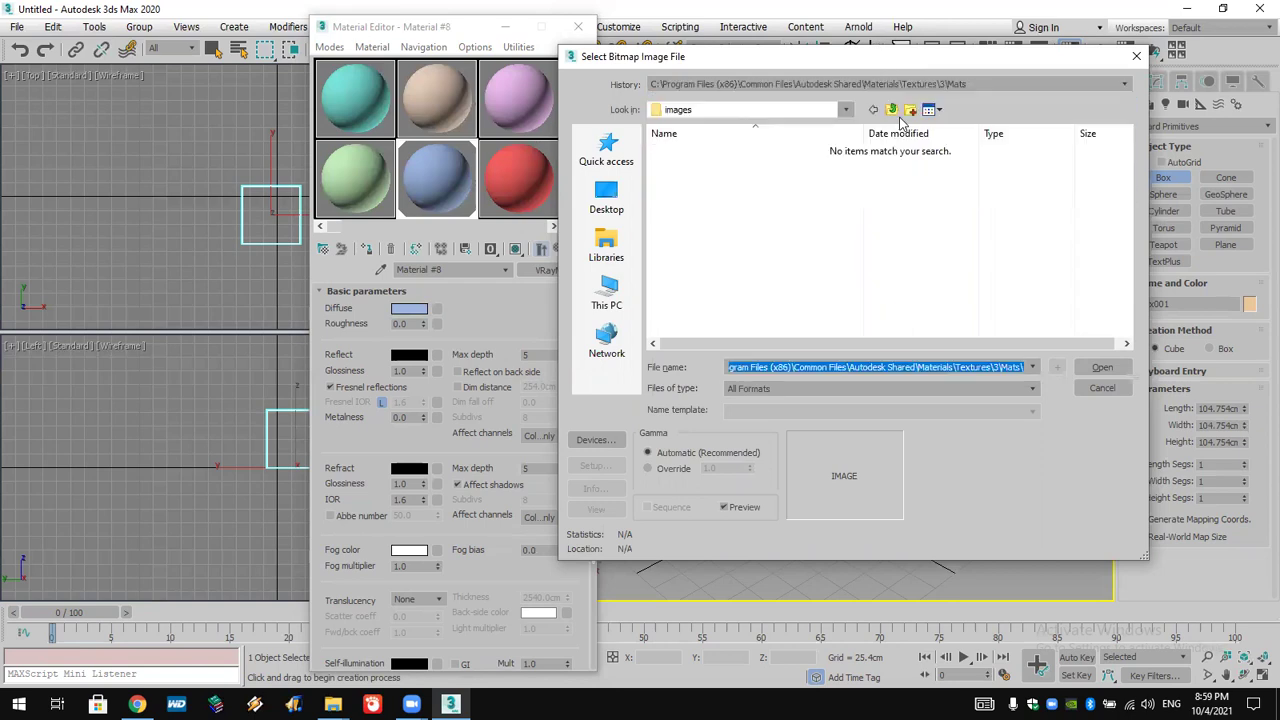
click(811, 110)
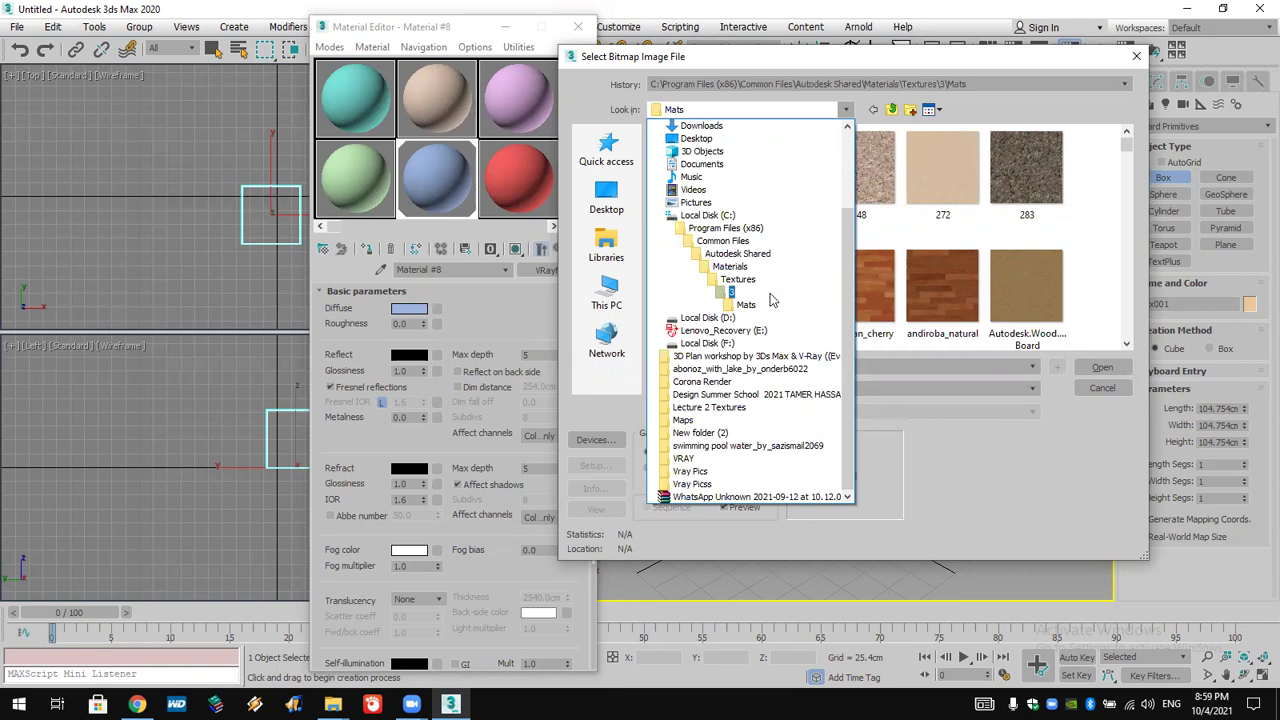
click(1000, 293)
- Browse the texture images in the Mats folder and select Brick_Weave_Running_Carib for the diffuse map
scroll(1128, 290, down, 10)
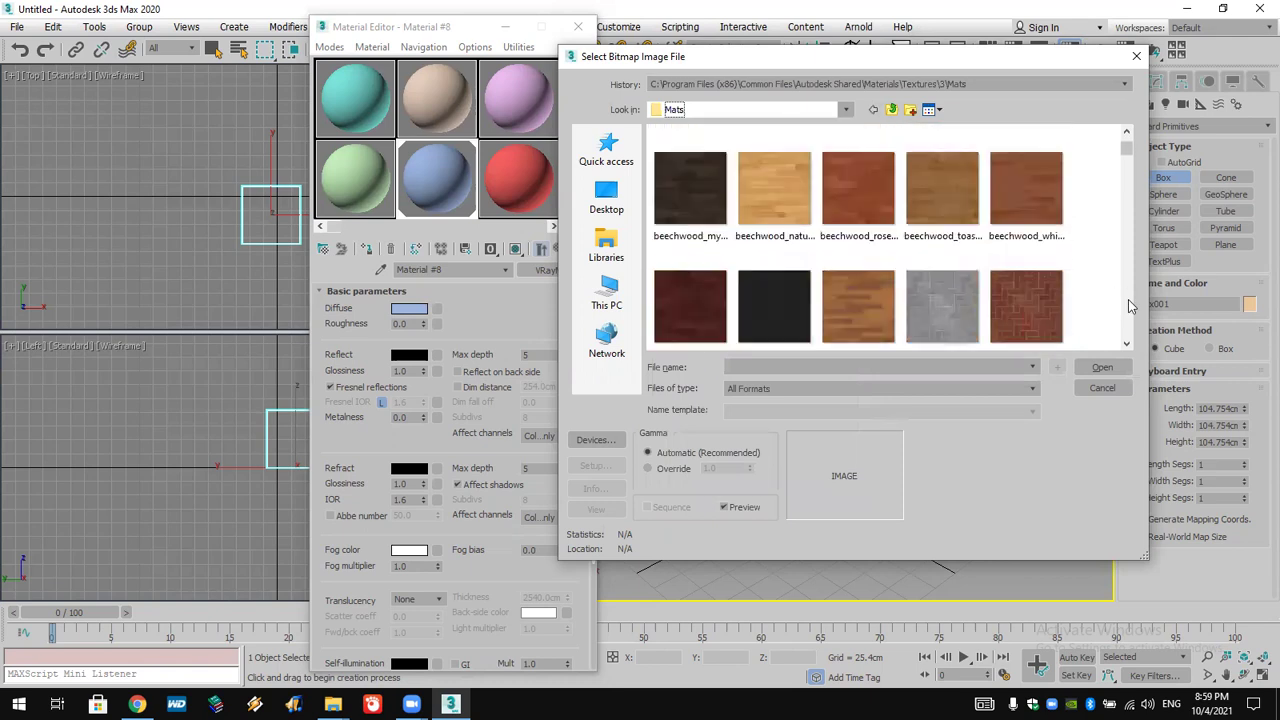
scroll(1128, 305, down, 2)
scroll(1130, 332, down, 3)
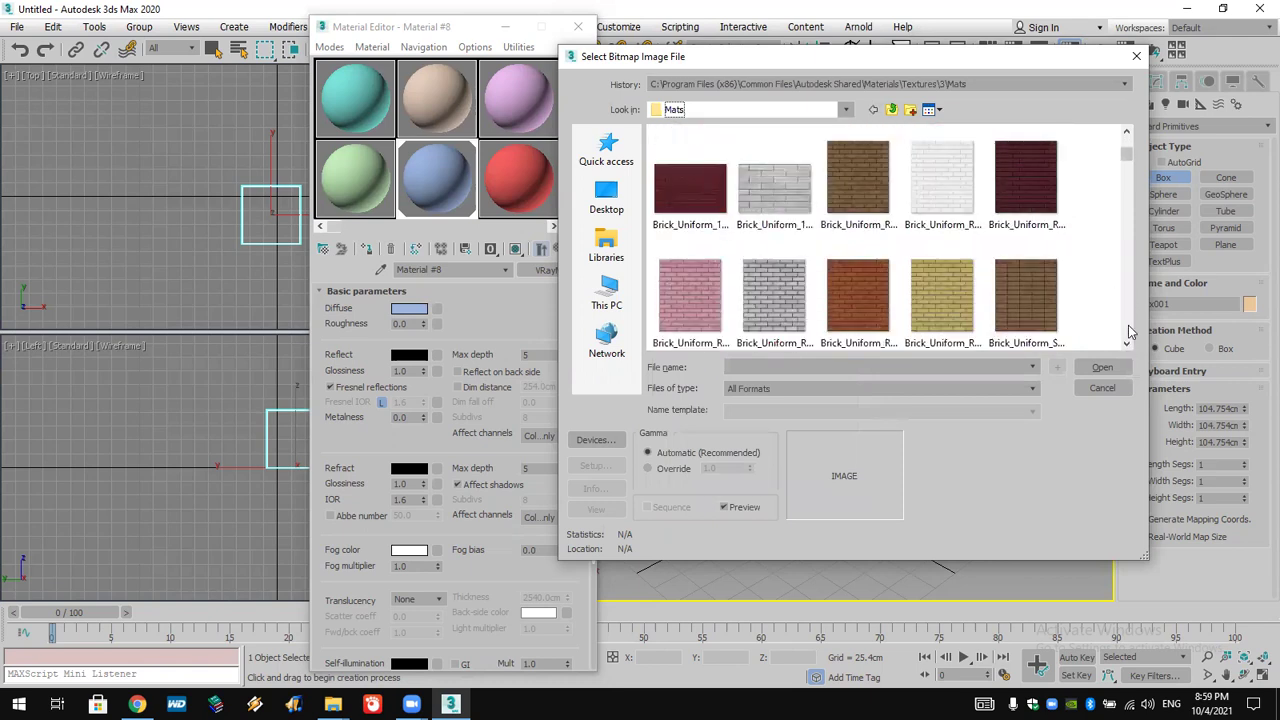
scroll(1130, 332, down, 10)
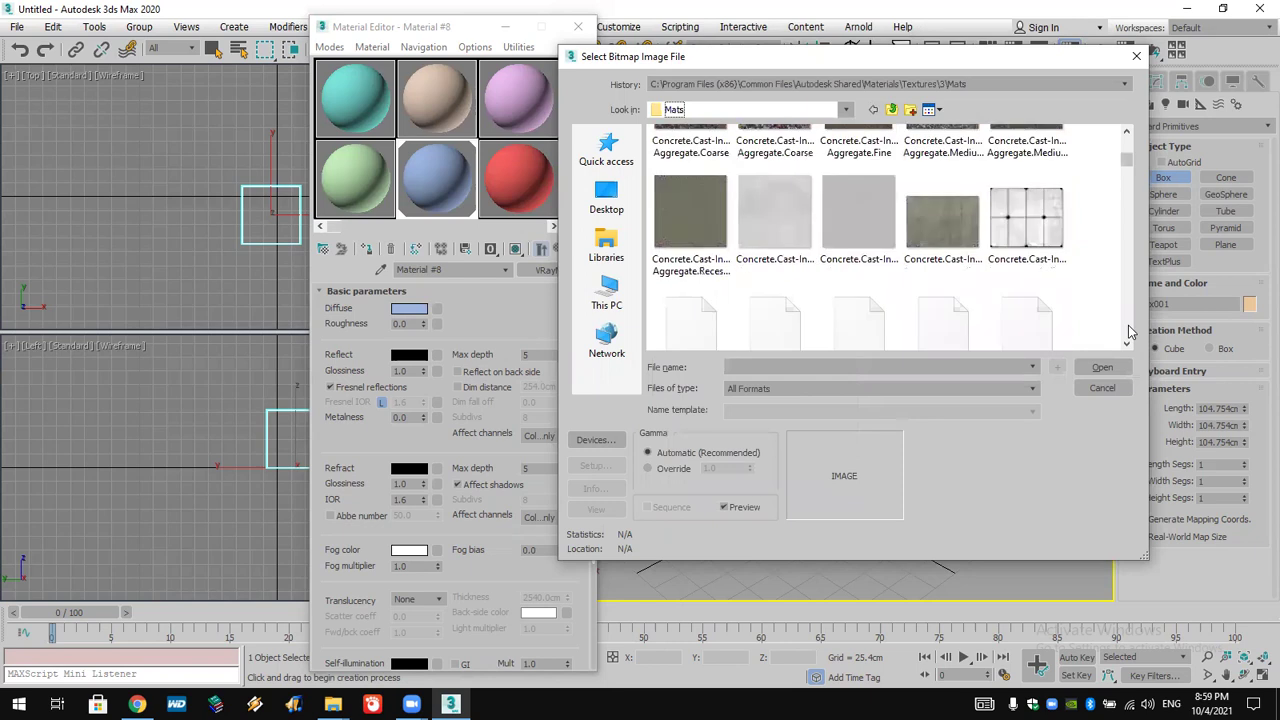
scroll(1130, 332, down, 5)
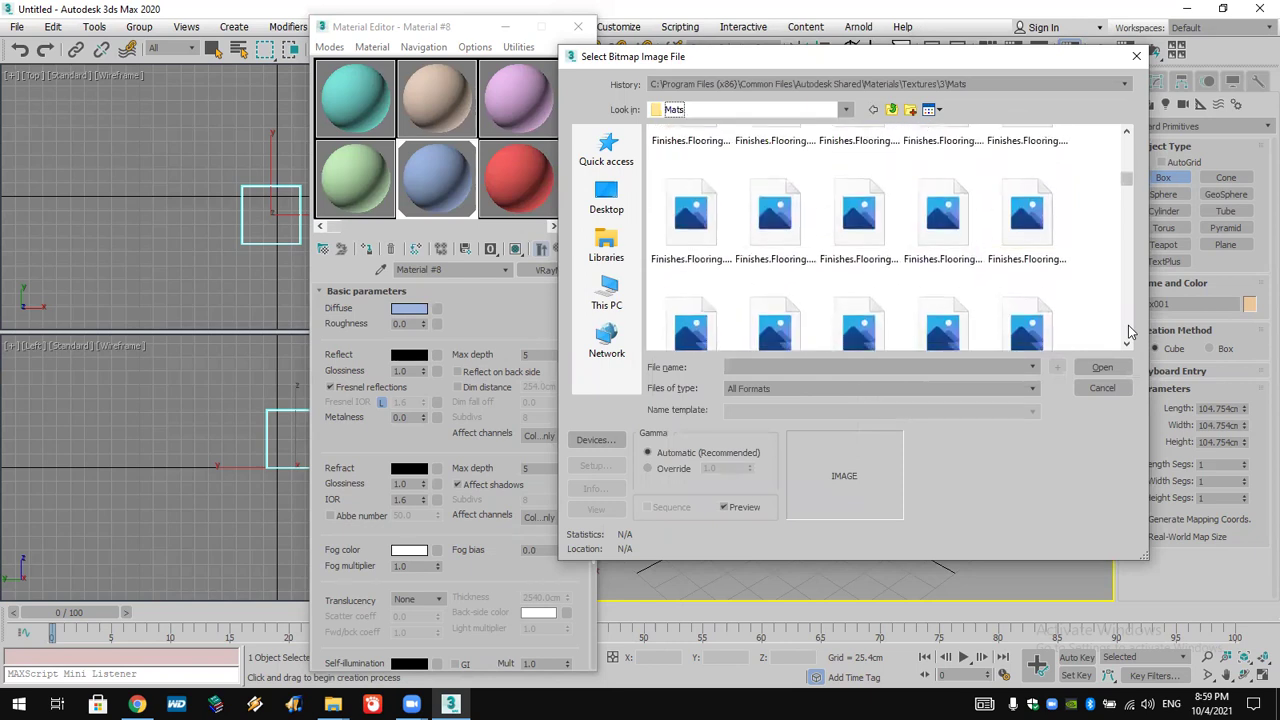
scroll(1130, 332, down, 1)
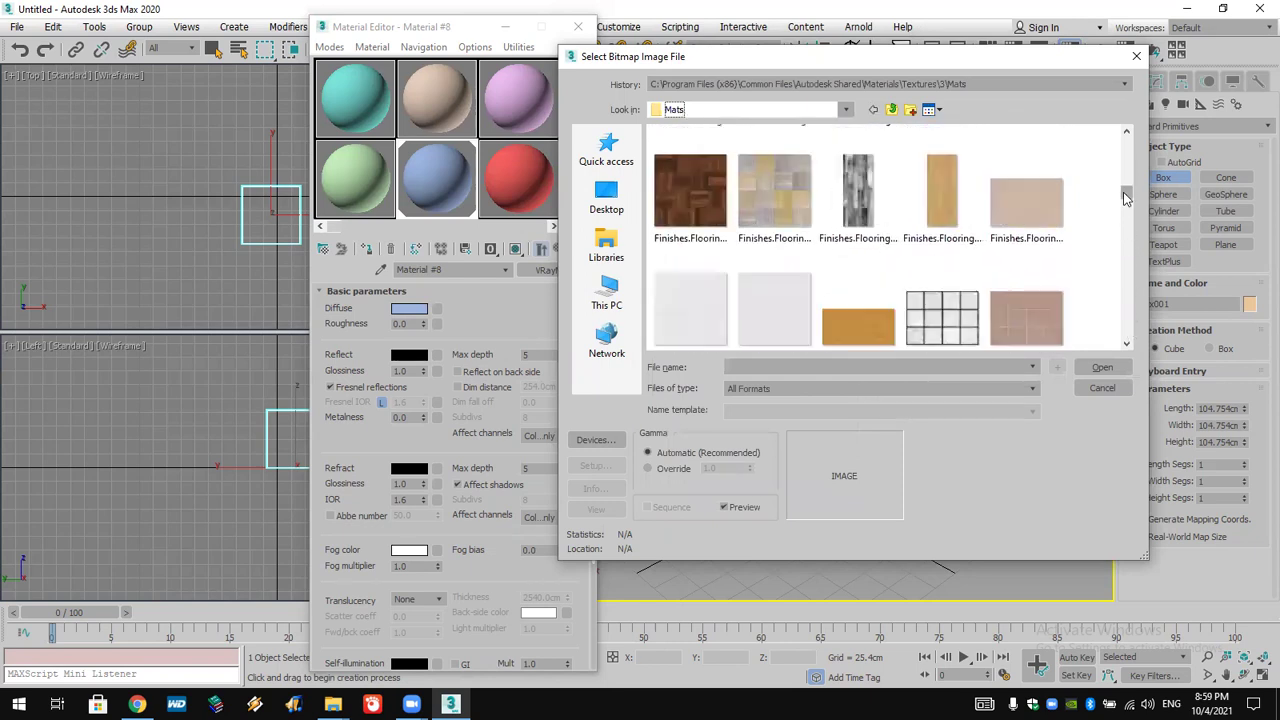
drag(1128, 195, 1129, 190)
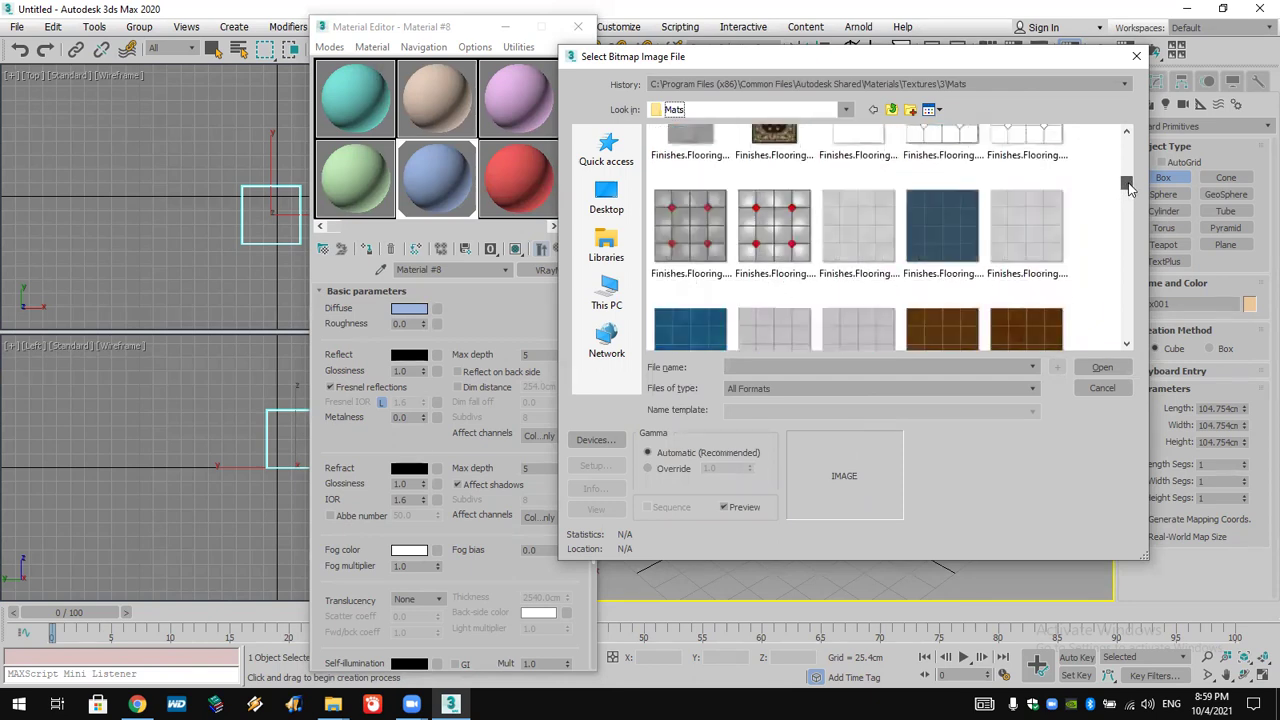
click(854, 223)
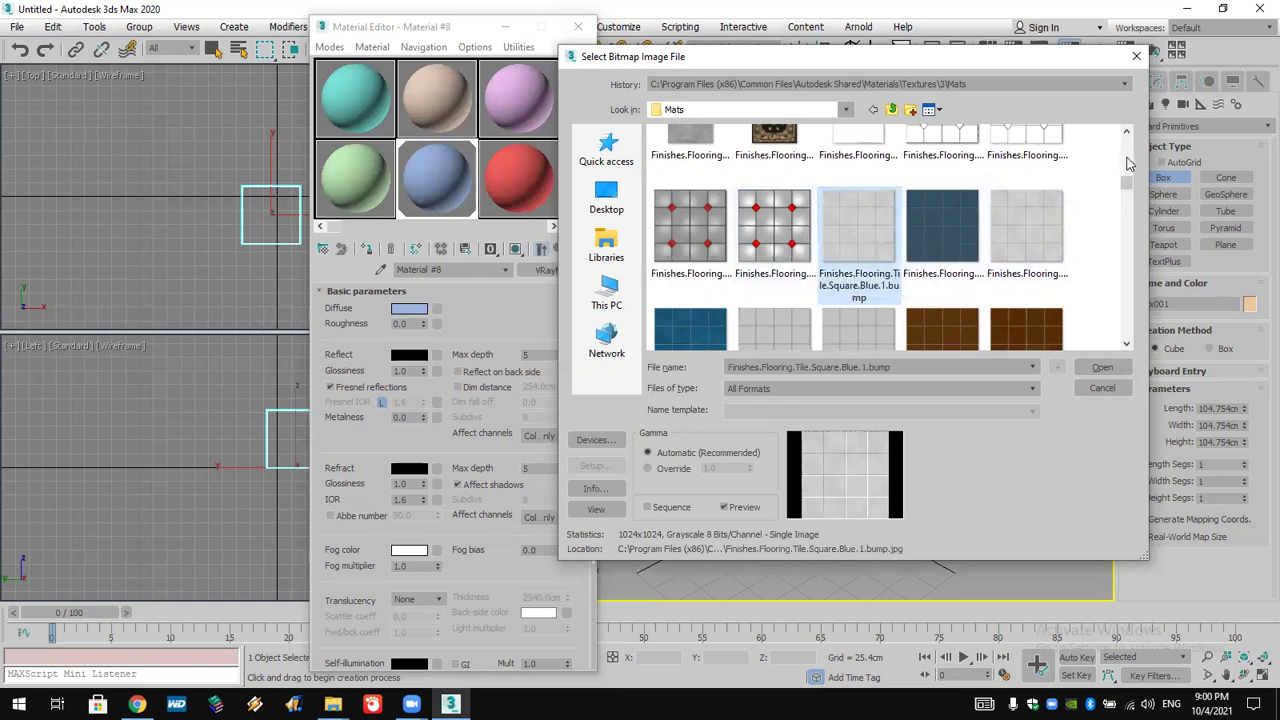
scroll(1130, 162, down, 1)
scroll(1130, 162, up, 1)
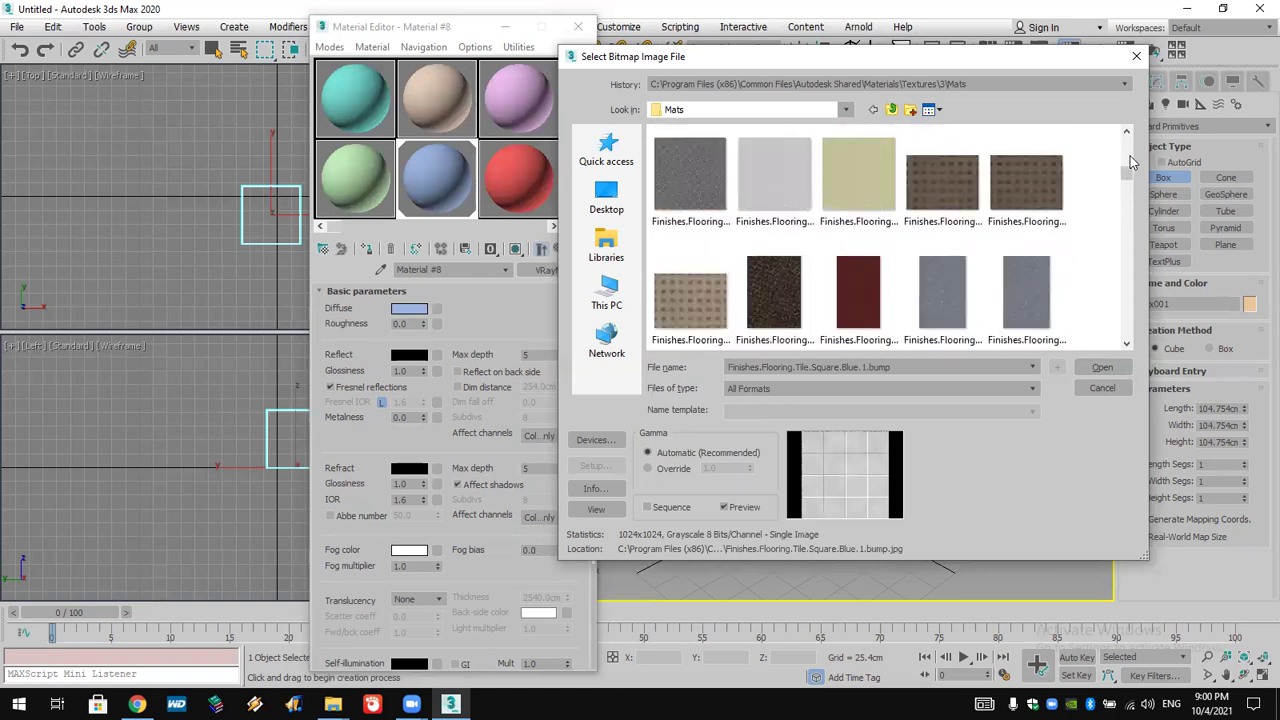
scroll(1130, 162, up, 10)
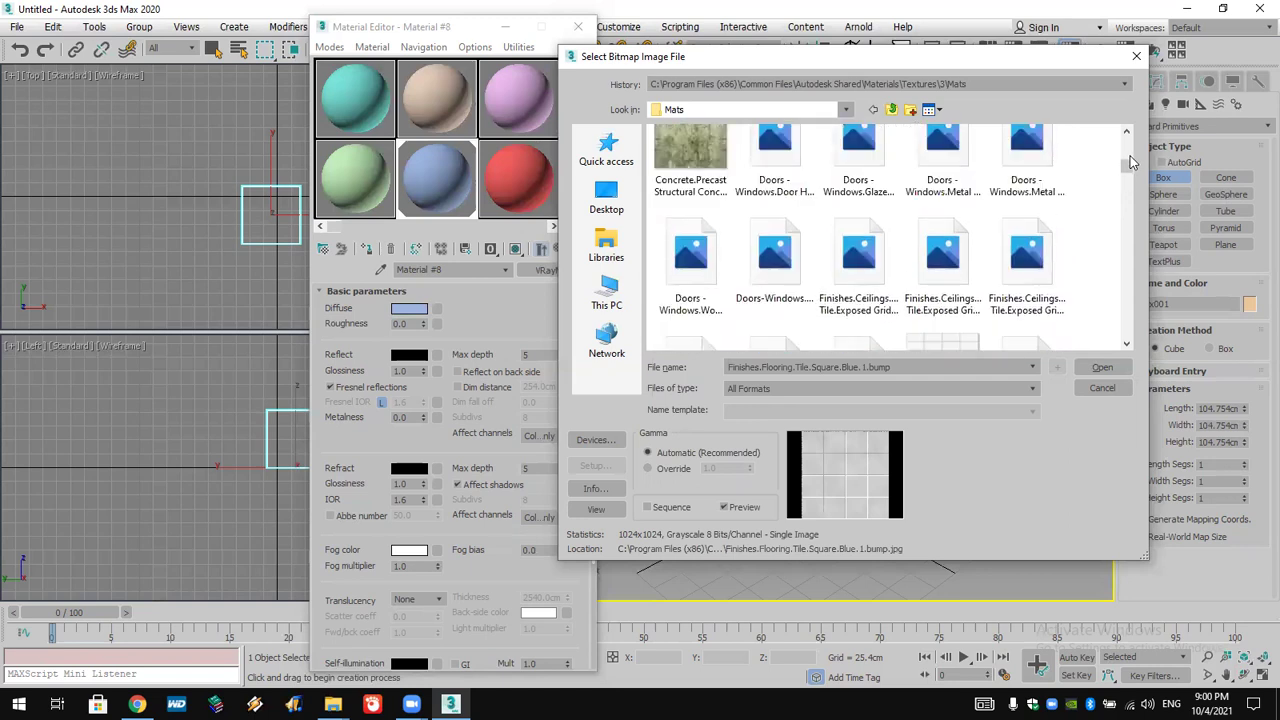
scroll(1133, 148, up, 5)
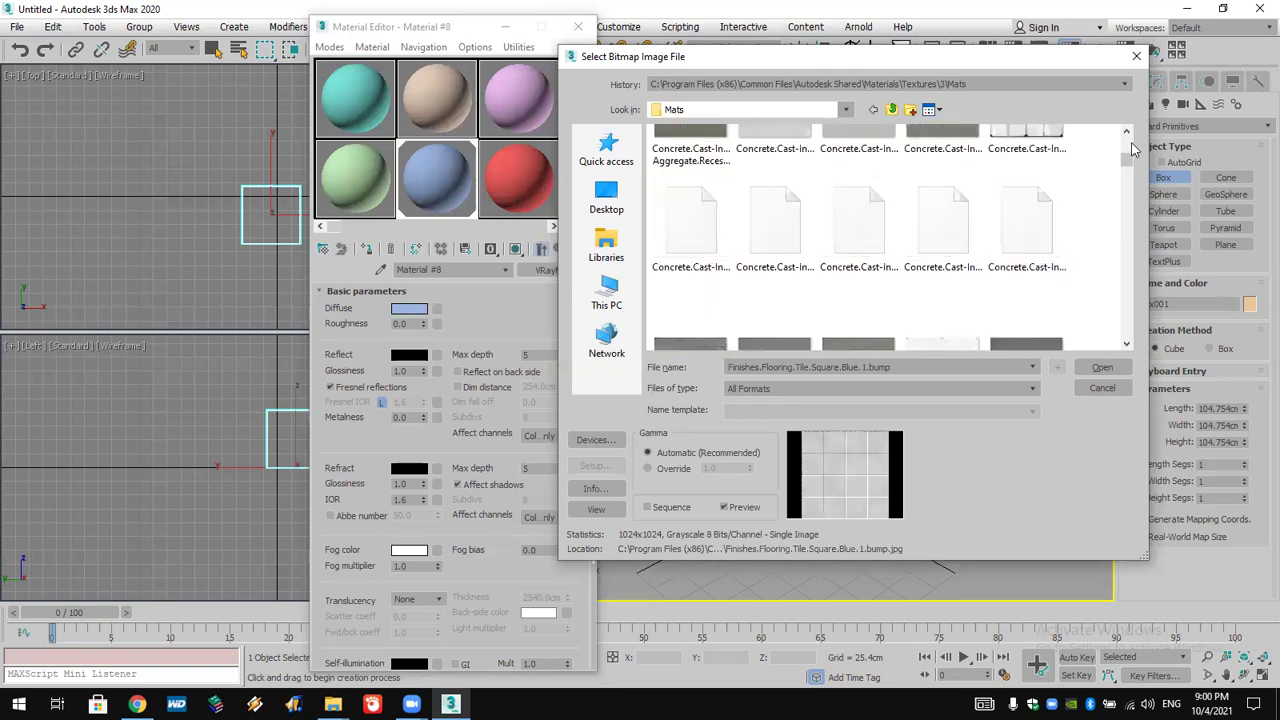
scroll(1133, 148, up, 3)
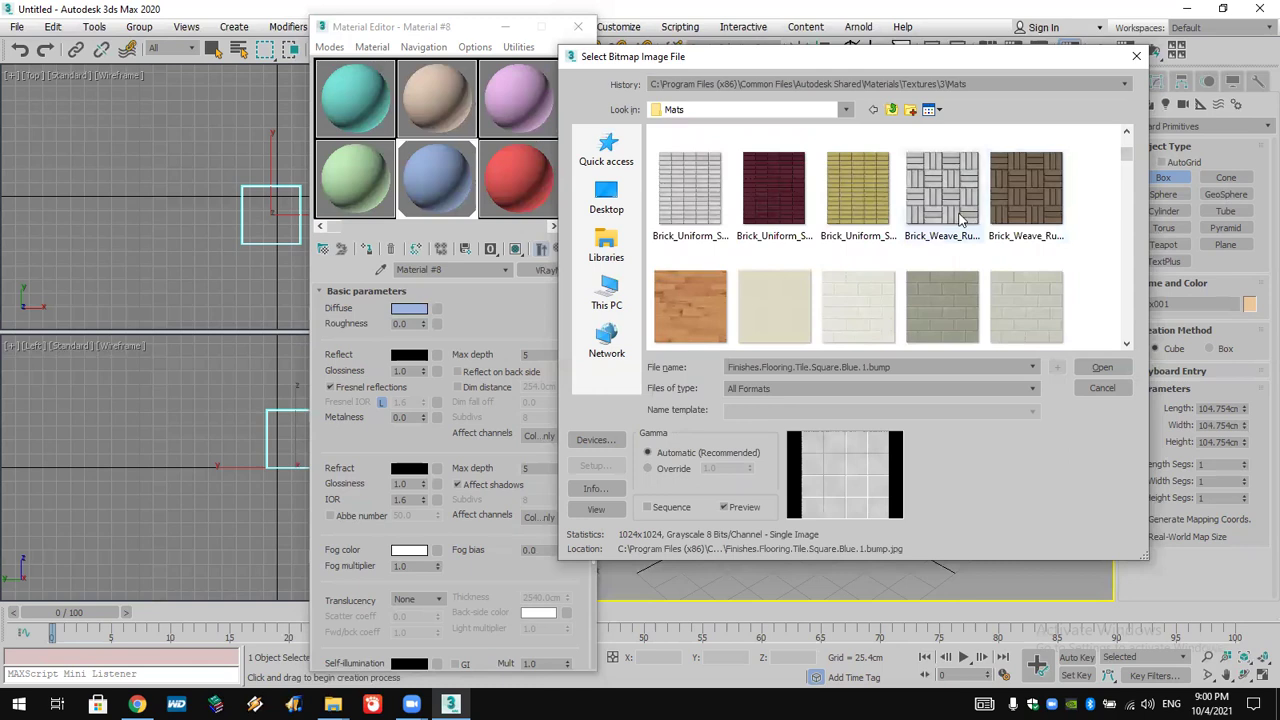
click(1025, 193)
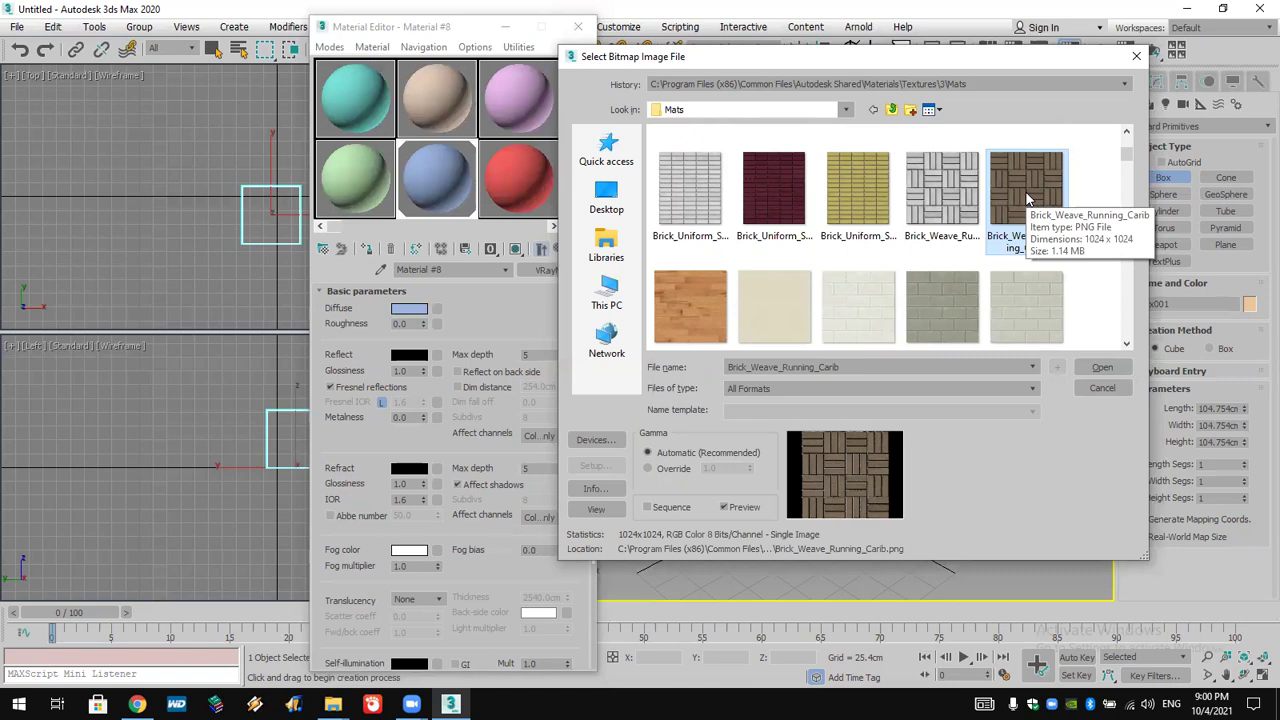
- Try a gamma override of 2.455 on the selected image and restore the automatic gamma
click(674, 469)
drag(751, 468, 750, 396)
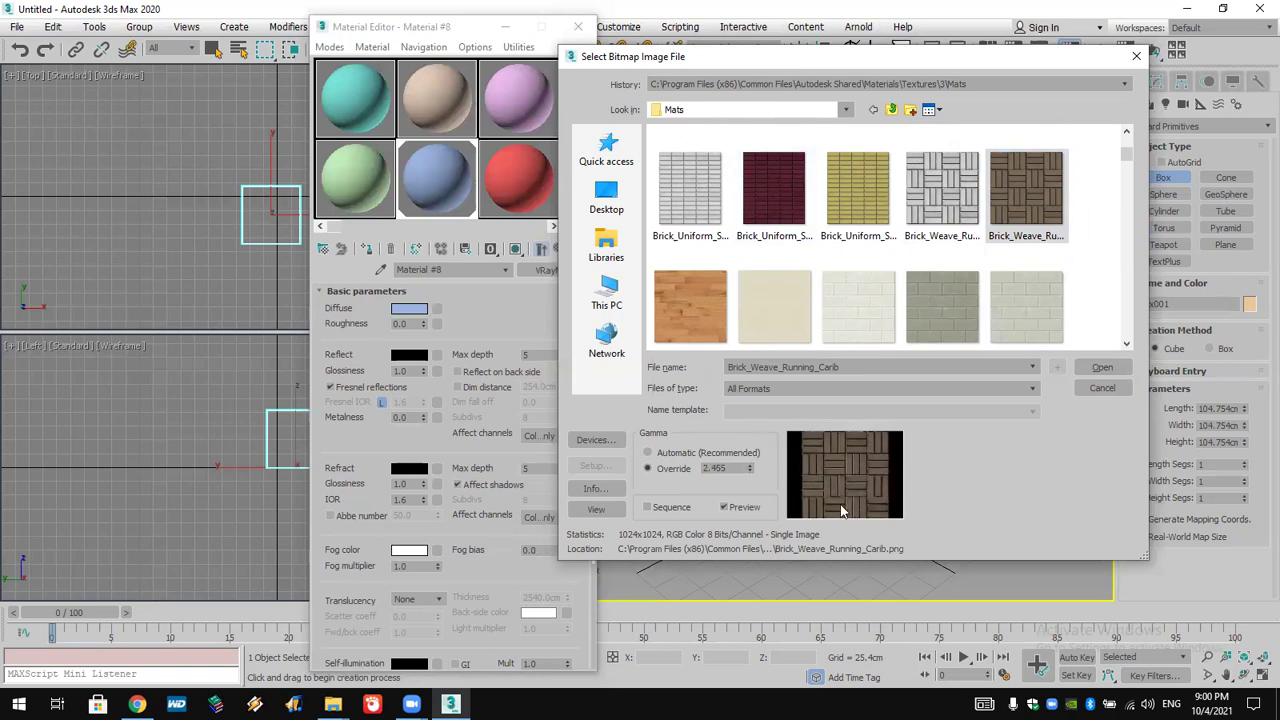
click(674, 455)
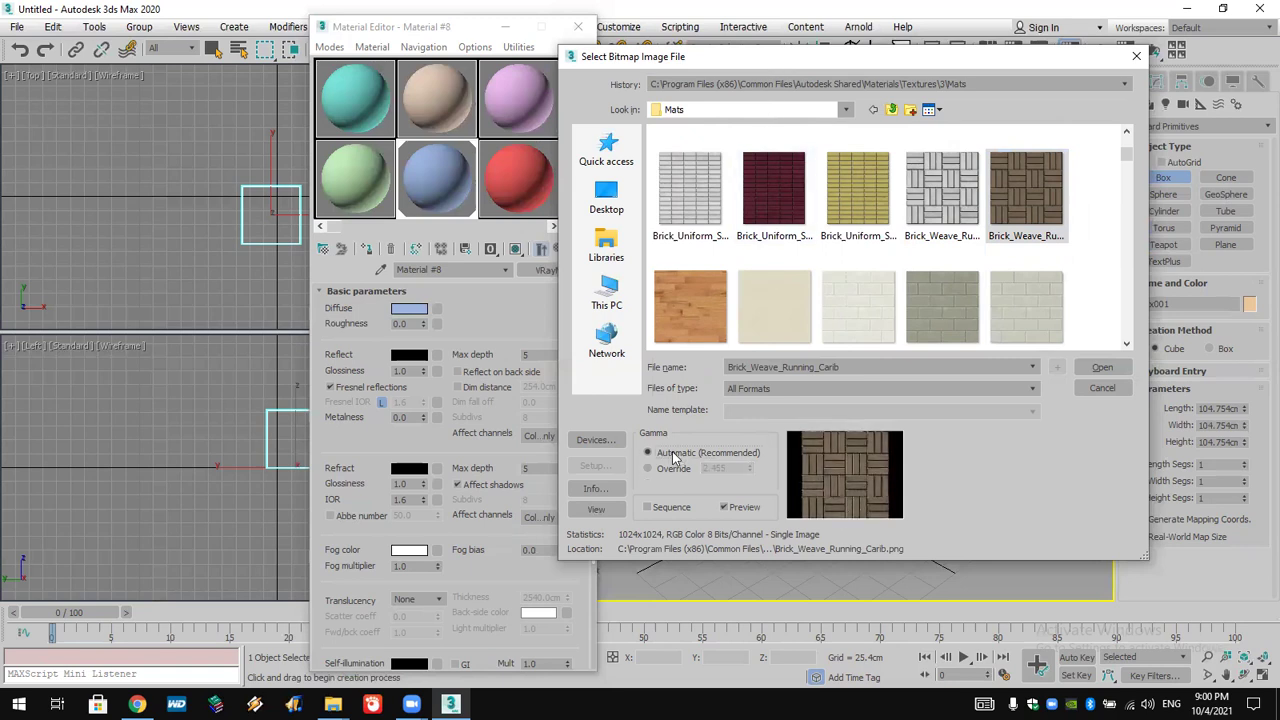
- Load the selected brick image, then assign Material #8 to the cube with its texture shown in the viewport
click(1102, 367)
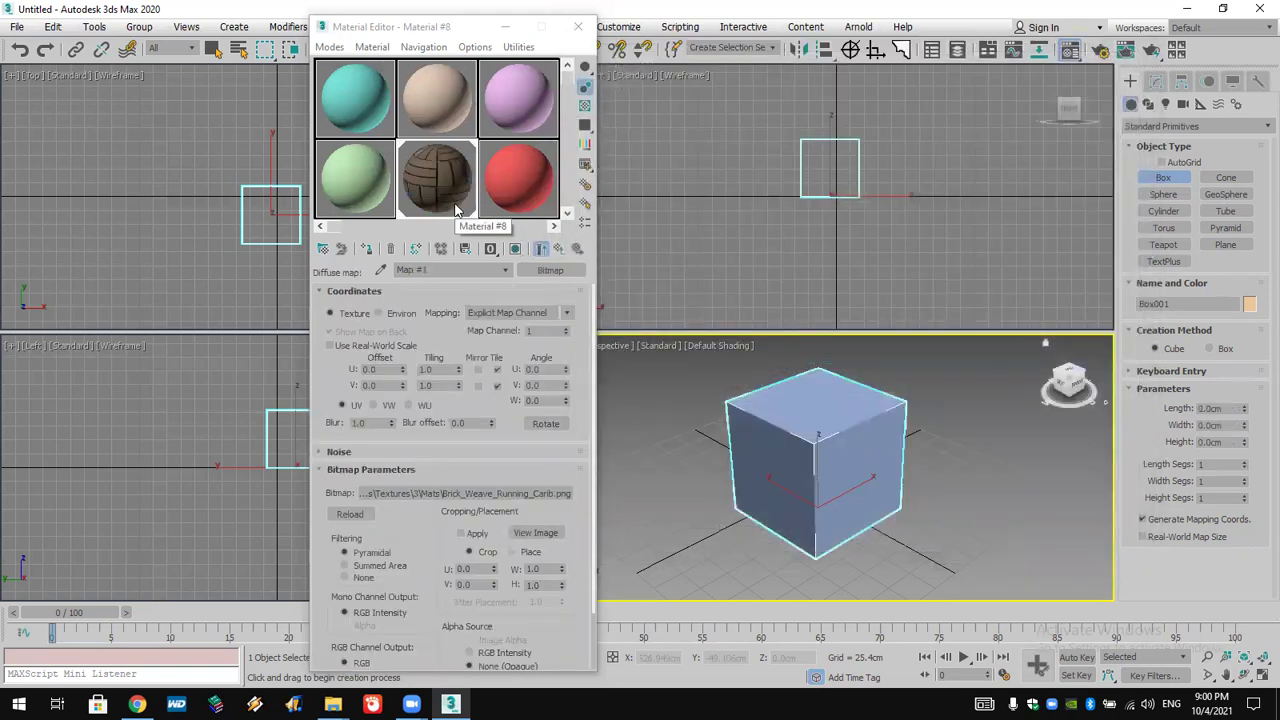
click(366, 250)
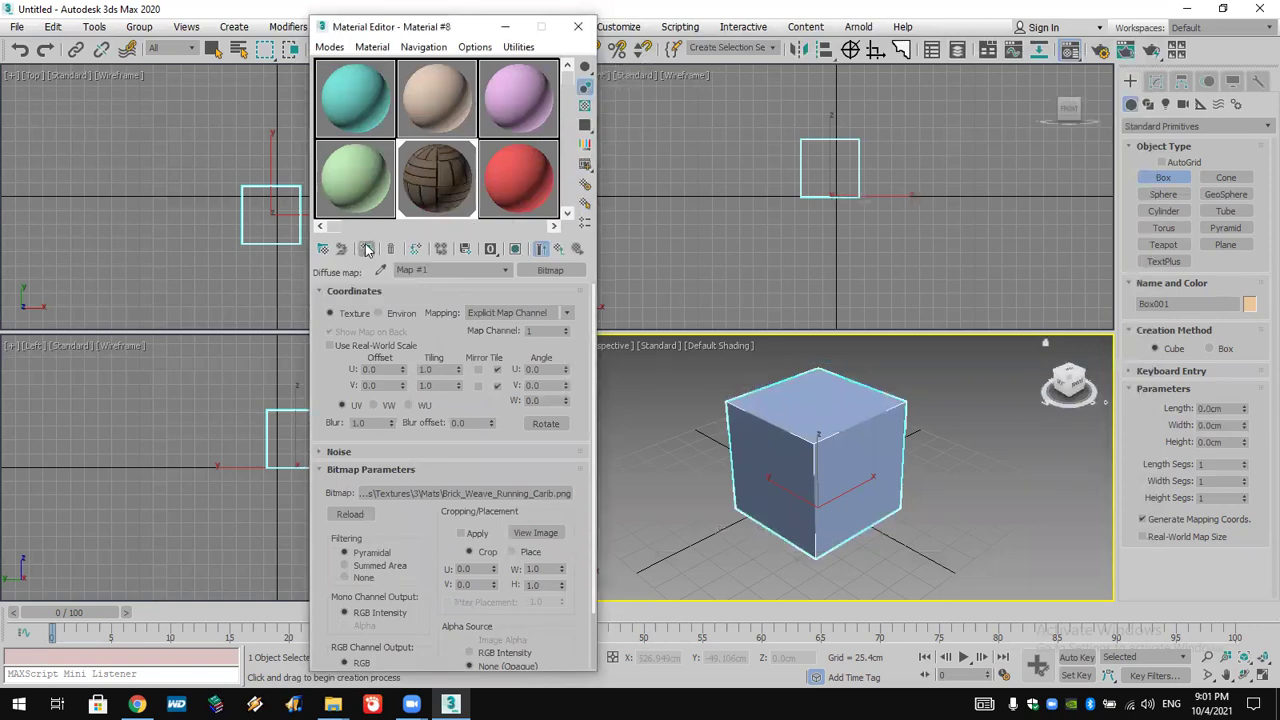
click(515, 248)
scroll(802, 455, up, 5)
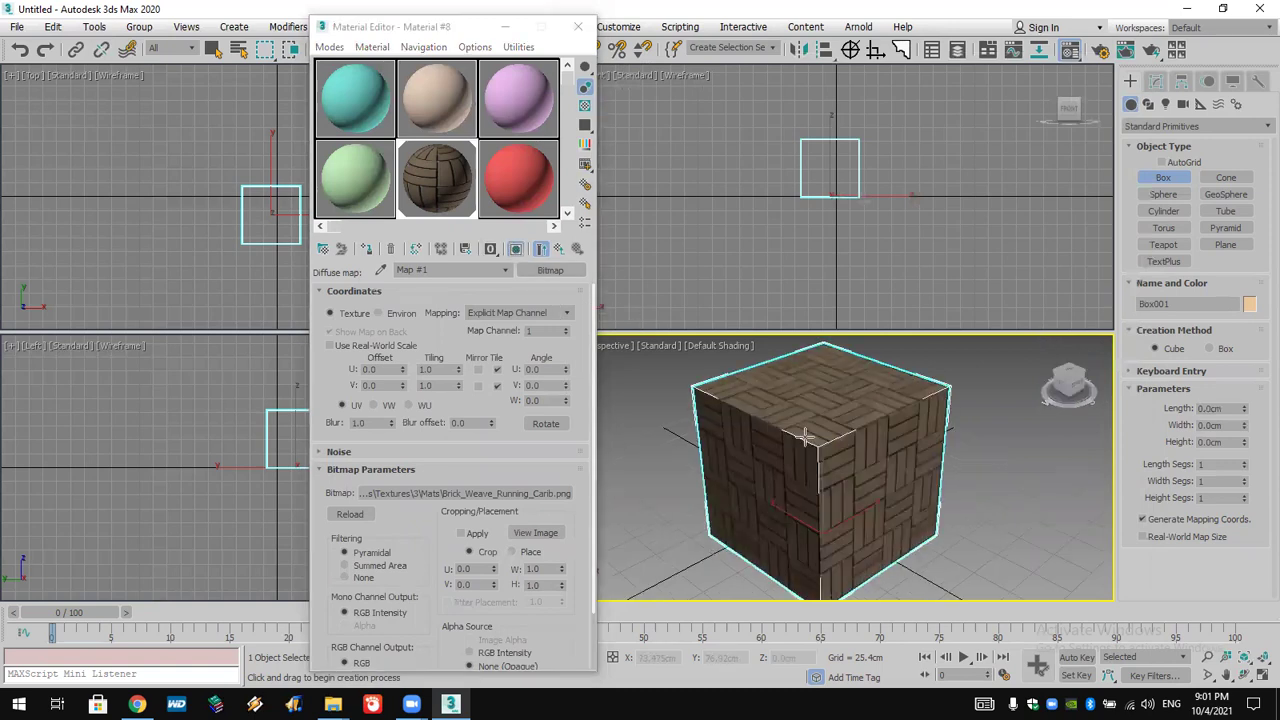
scroll(802, 480, down, 4)
alt+middle_drag(803, 506, 806, 486)
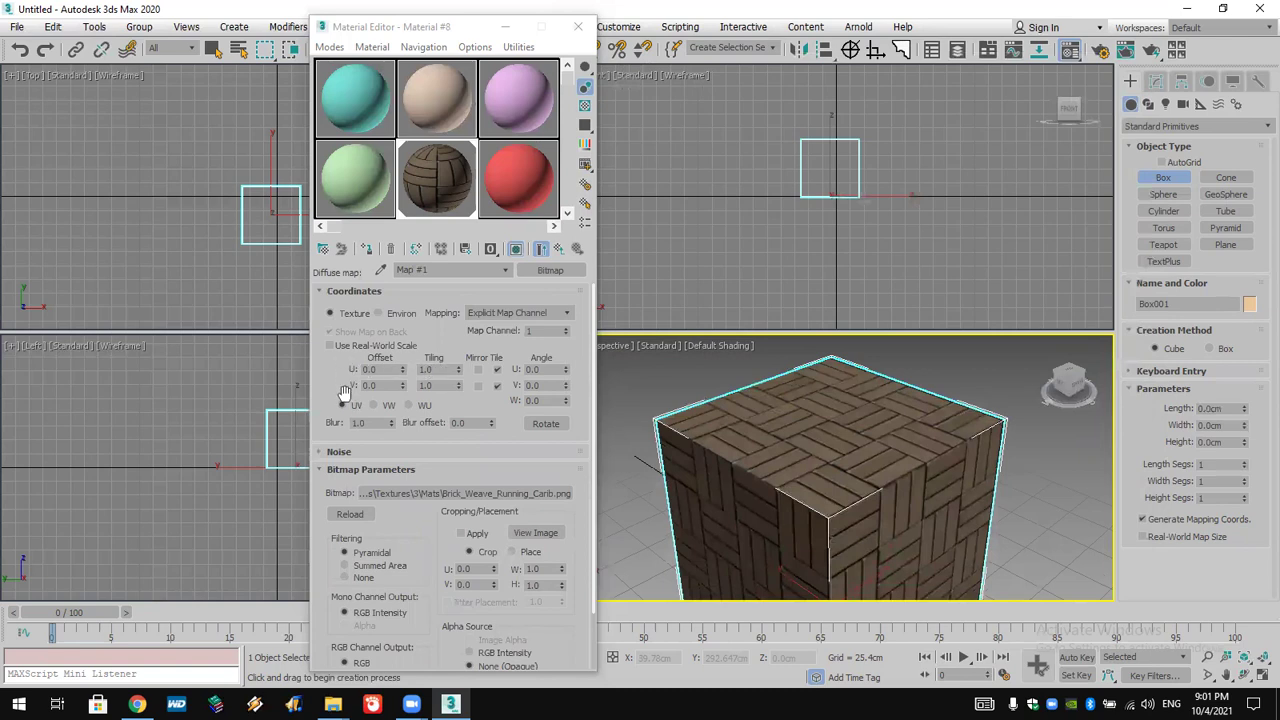
- Set the bitmap's U and V tiling to 2.0 each
double_click(444, 368)
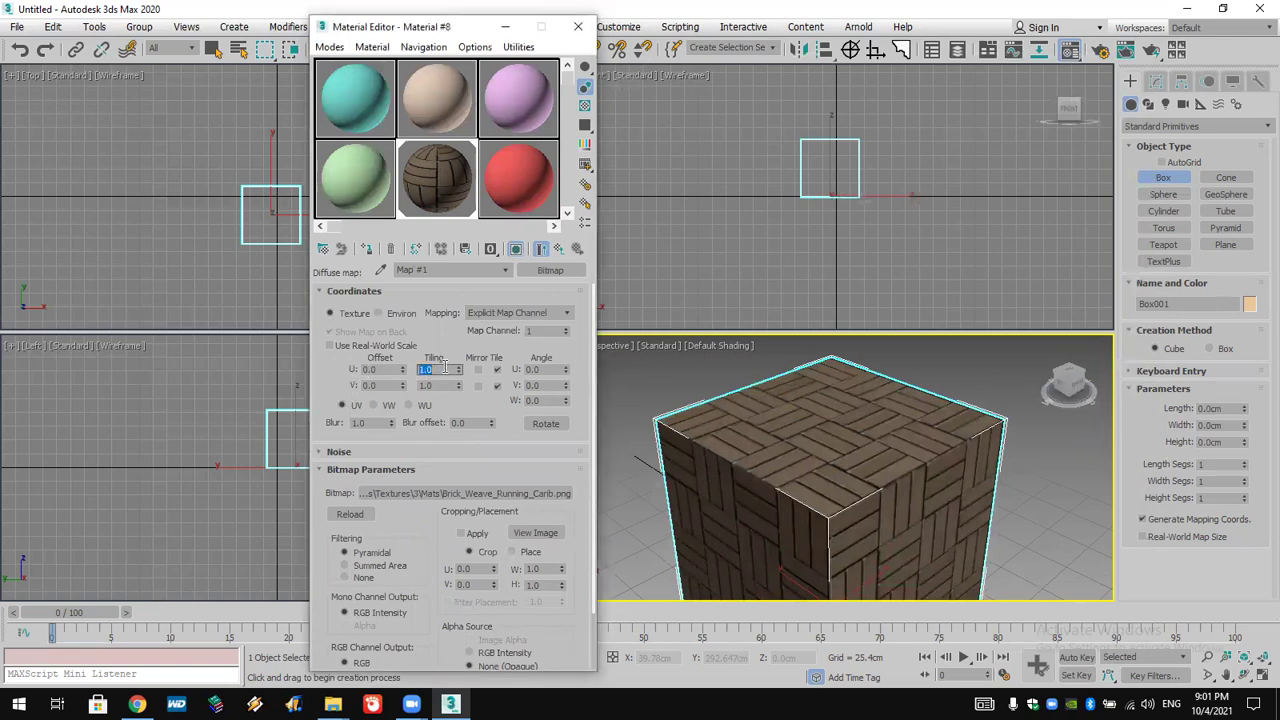
text(2)
double_click(432, 386)
text(2)
key(Return)
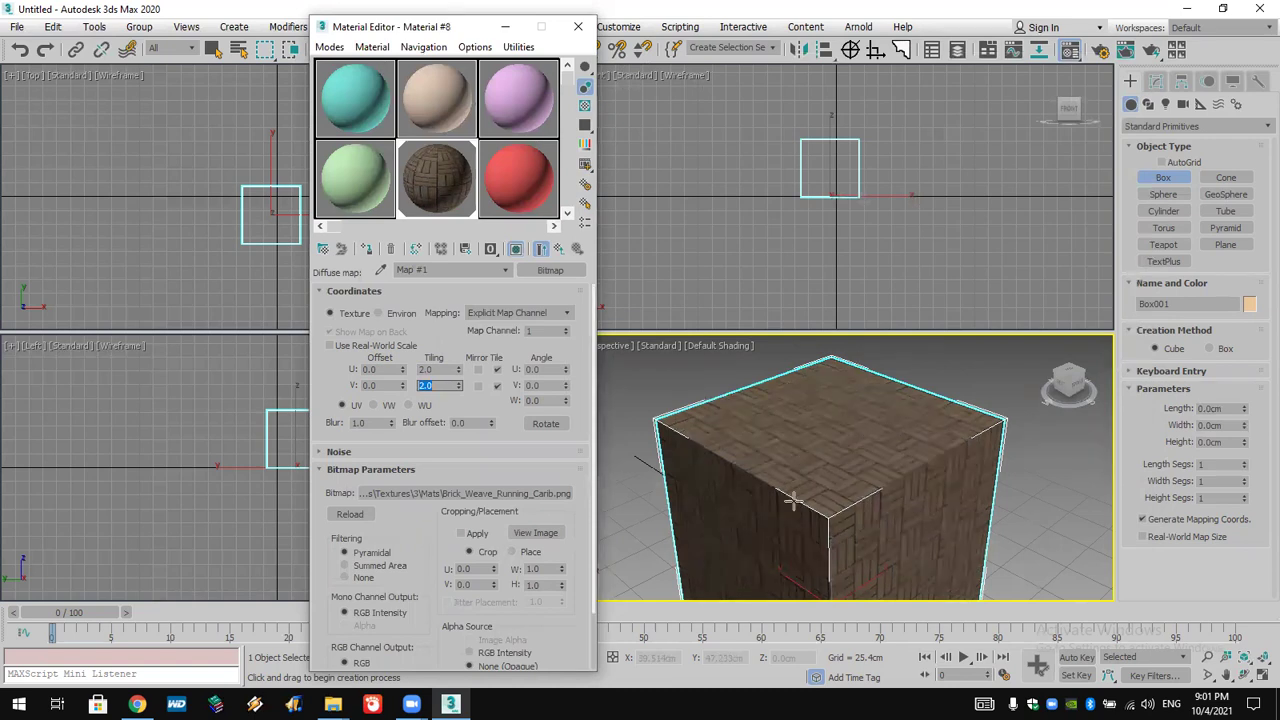
- Try a W angle of 45 on the bitmap coordinates and set the angle back to 0
click(541, 401)
double_click(541, 401)
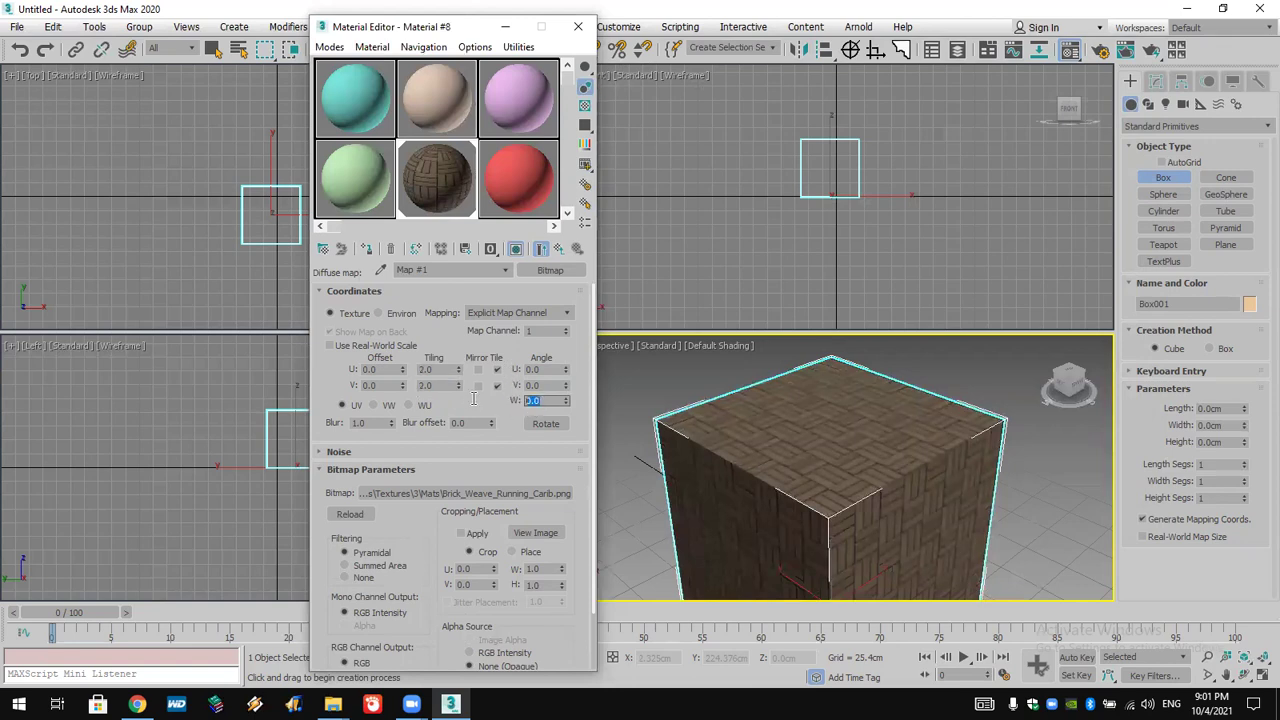
text(45)
key(Return)
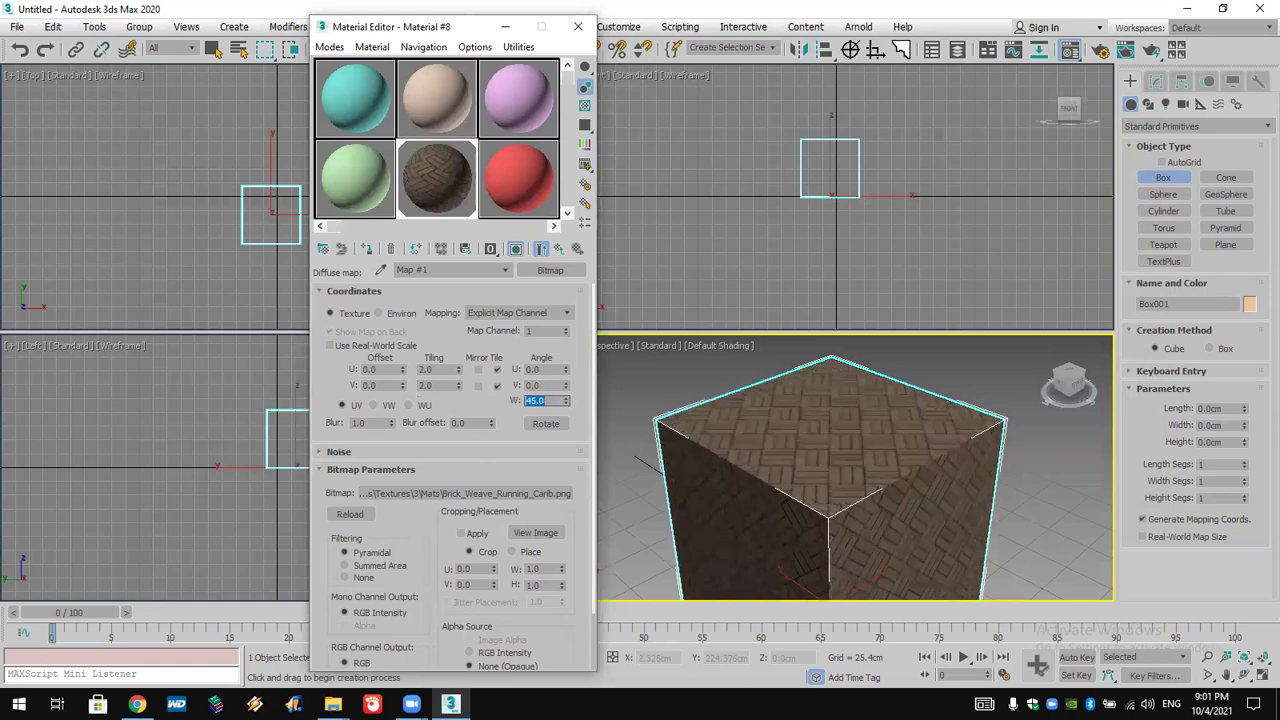
text(0)
key(Return)
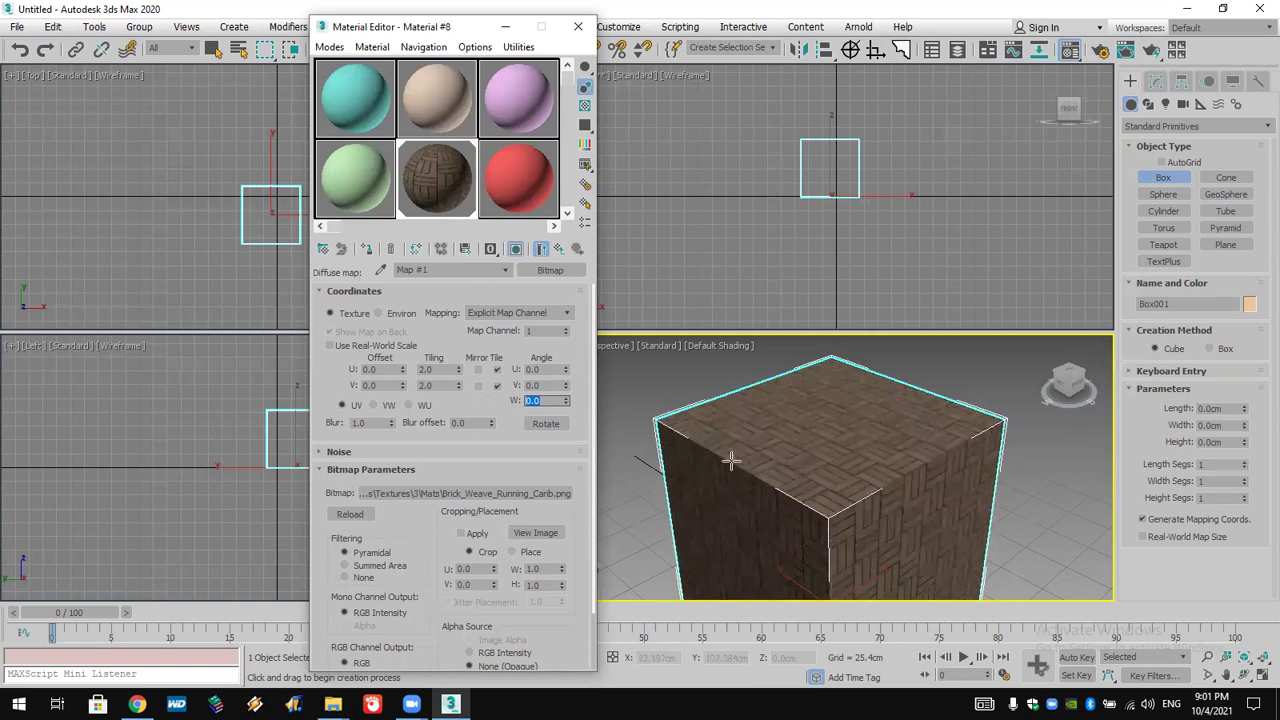
- Crop the bitmap to its upper-left block of three horizontal bricks, about 0.26 wide by 0.254 high, and apply the cropping
scroll(757, 466, up, 5)
scroll(763, 470, down, 3)
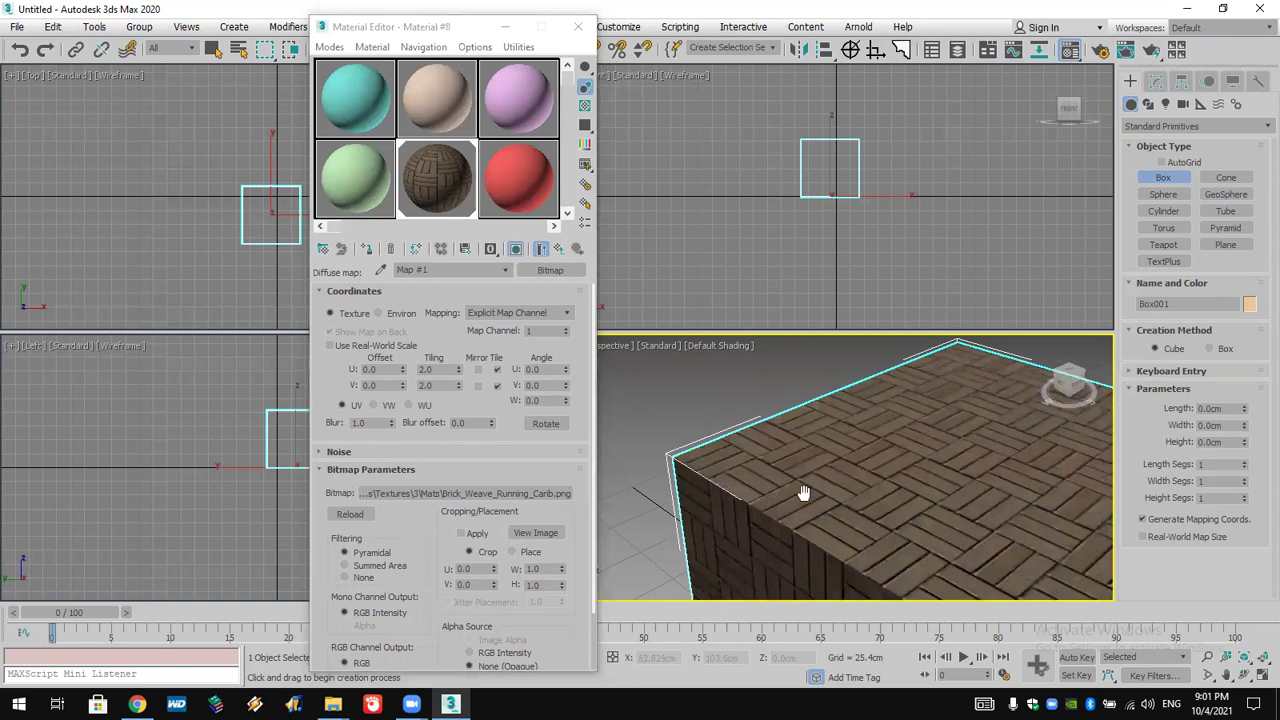
scroll(800, 480, up, 3)
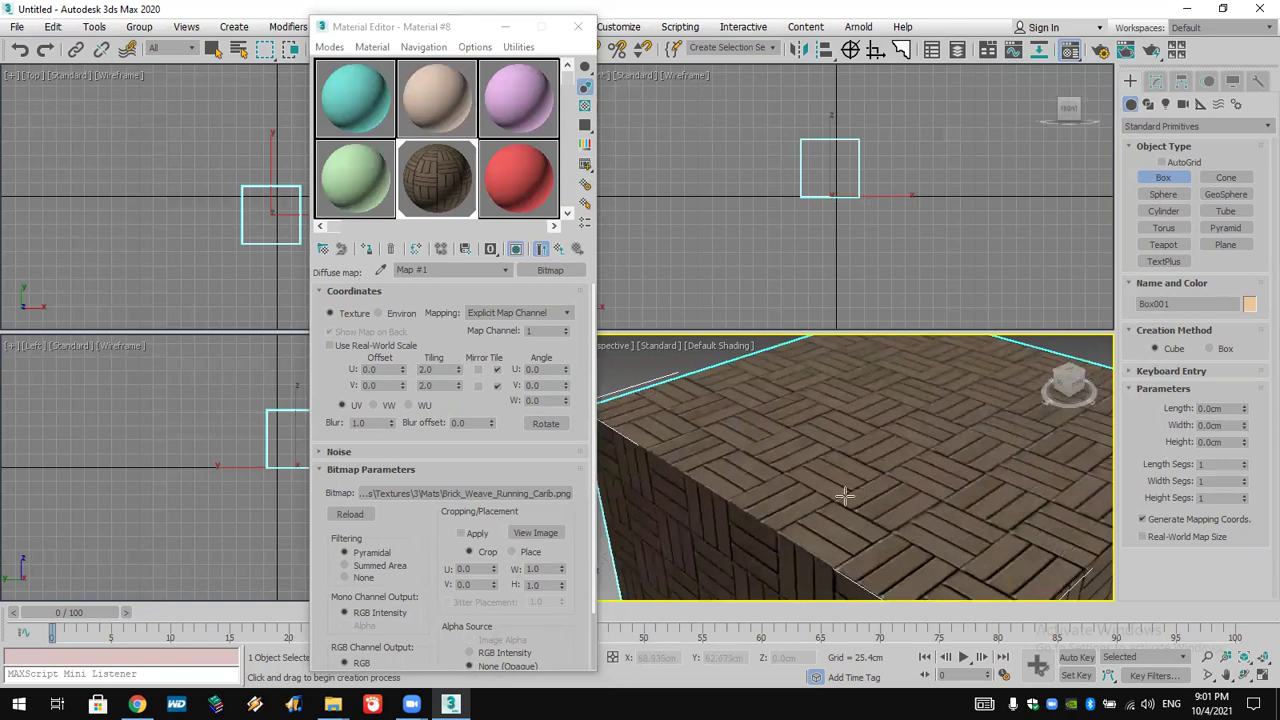
scroll(840, 490, down, 2)
scroll(818, 478, down, 1)
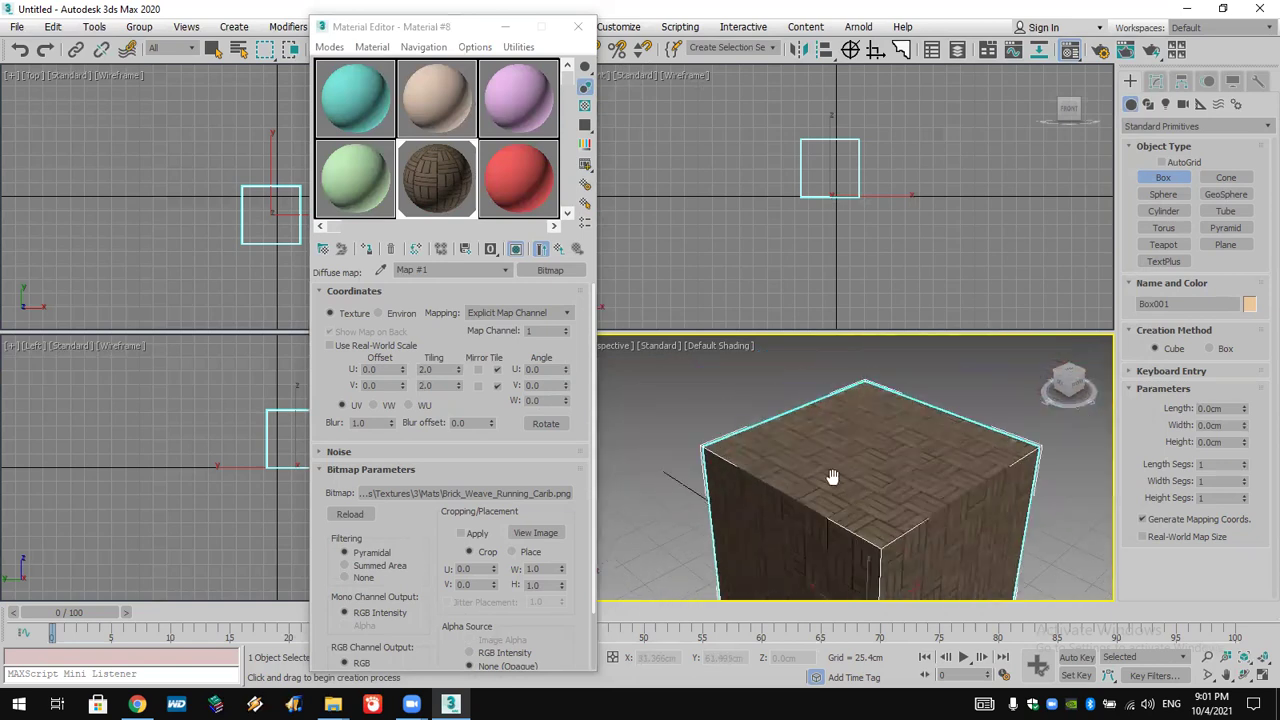
scroll(840, 488, up, 2)
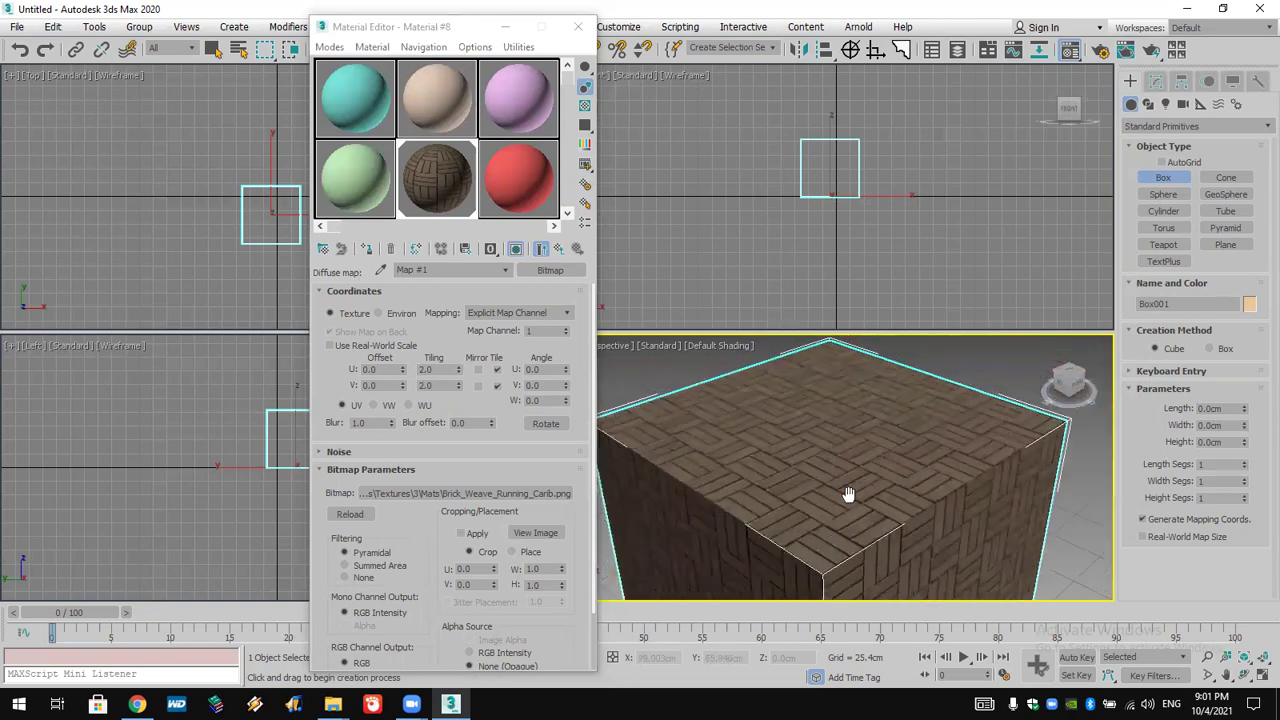
click(550, 535)
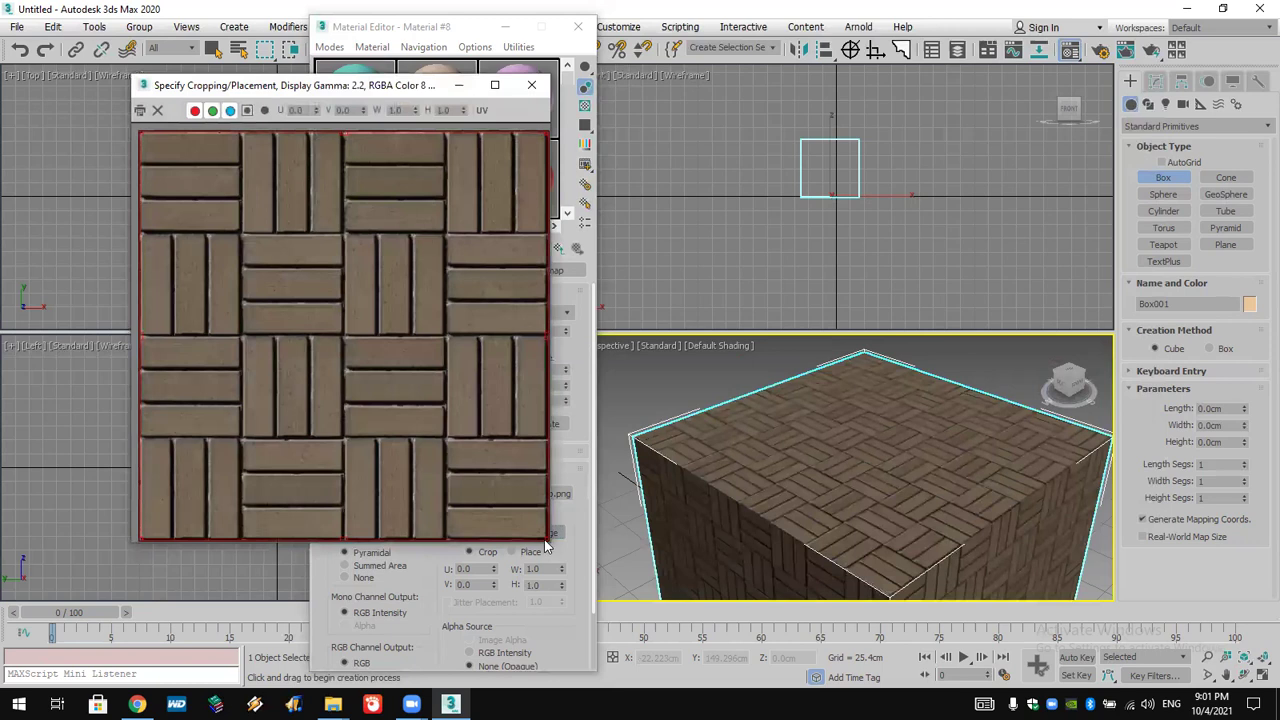
drag(550, 538, 248, 238)
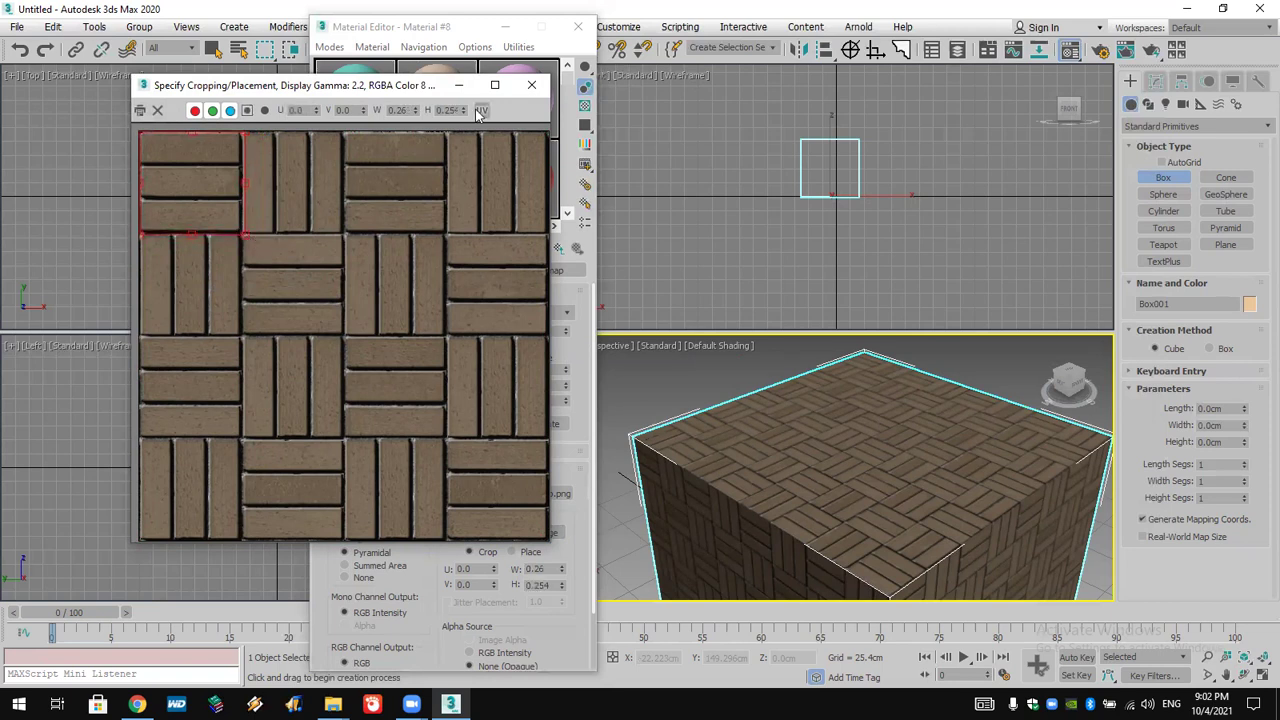
click(531, 84)
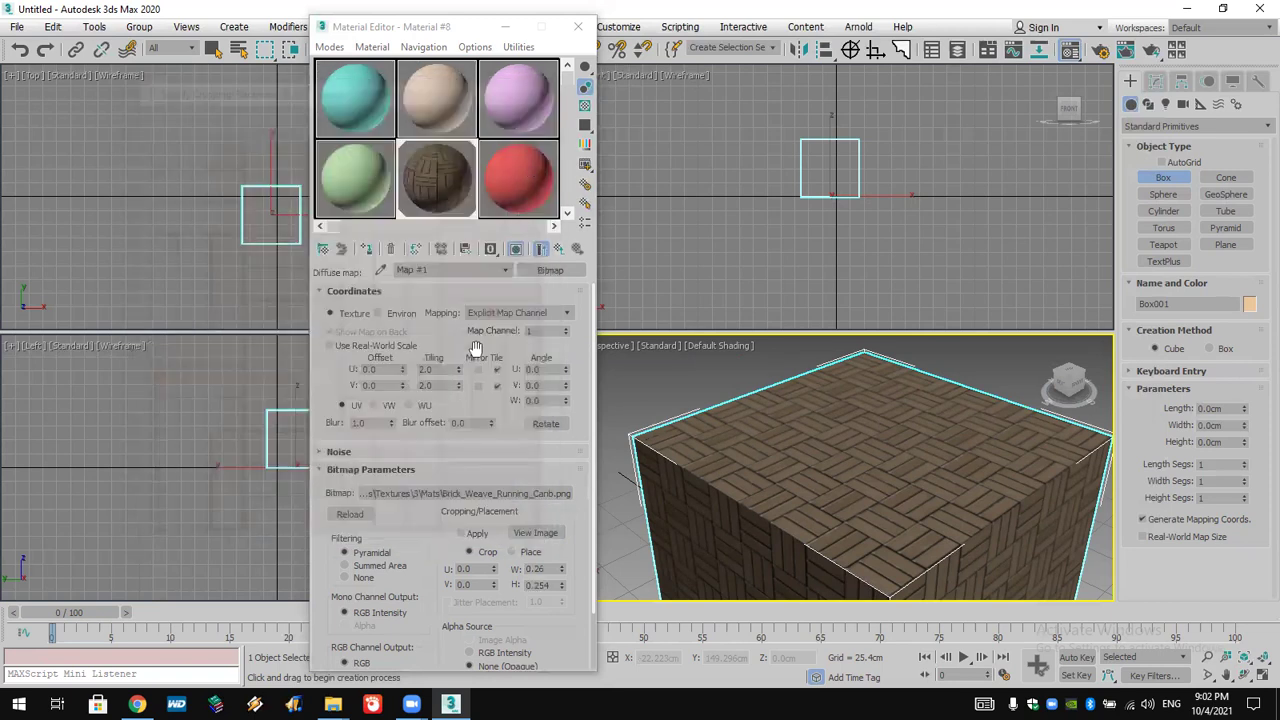
click(462, 534)
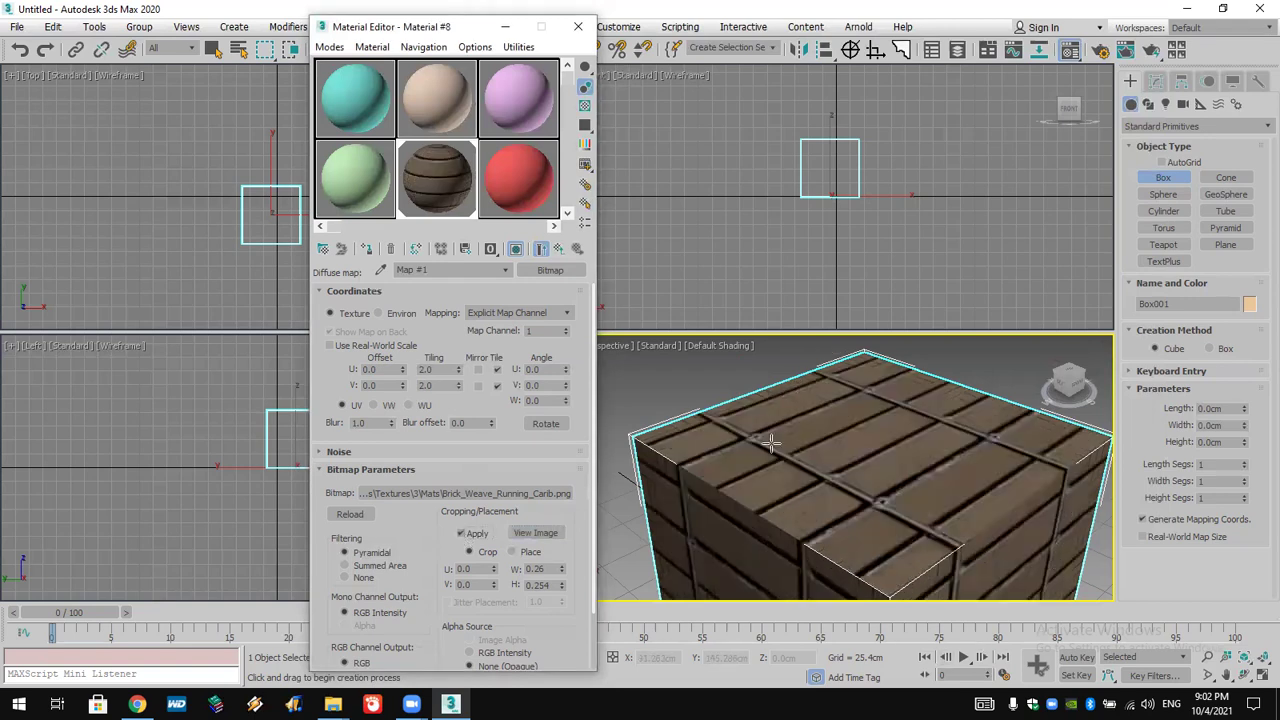
- Set the cropped bitmap's U and V tiling to 5.0 each
double_click(449, 370)
text(3)
key(Return)
double_click(428, 386)
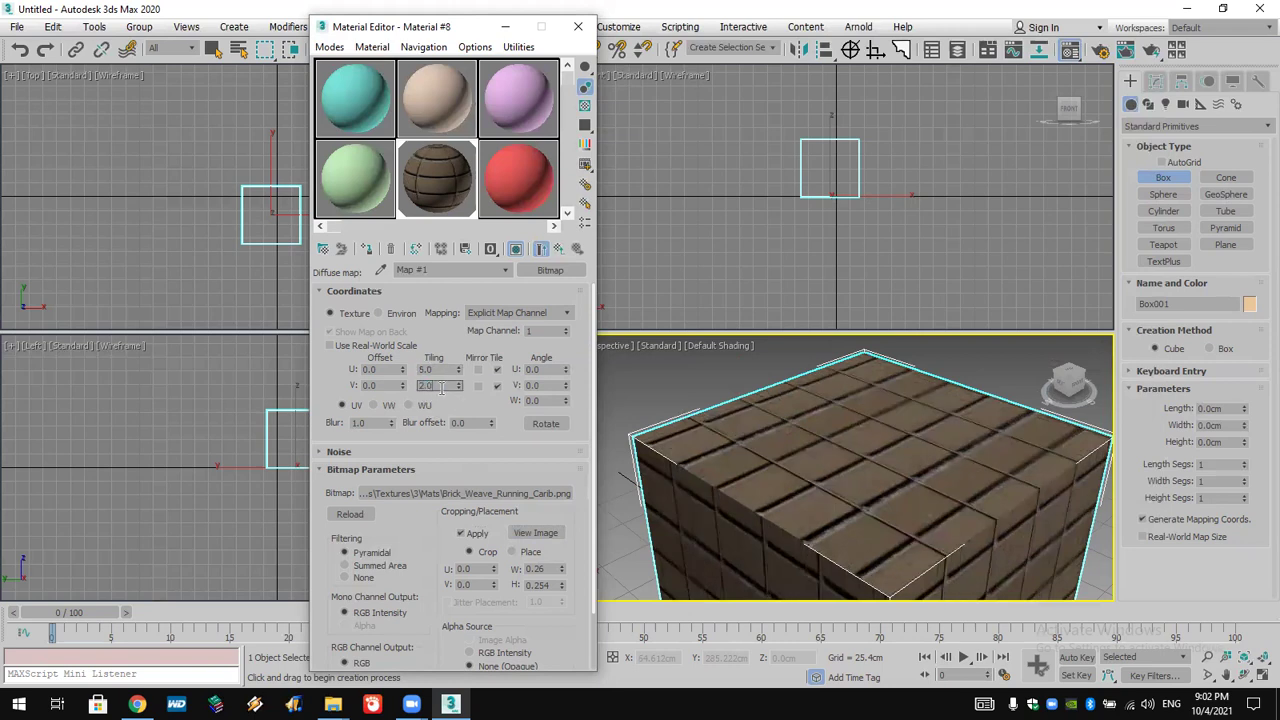
text(5)
key(Return)
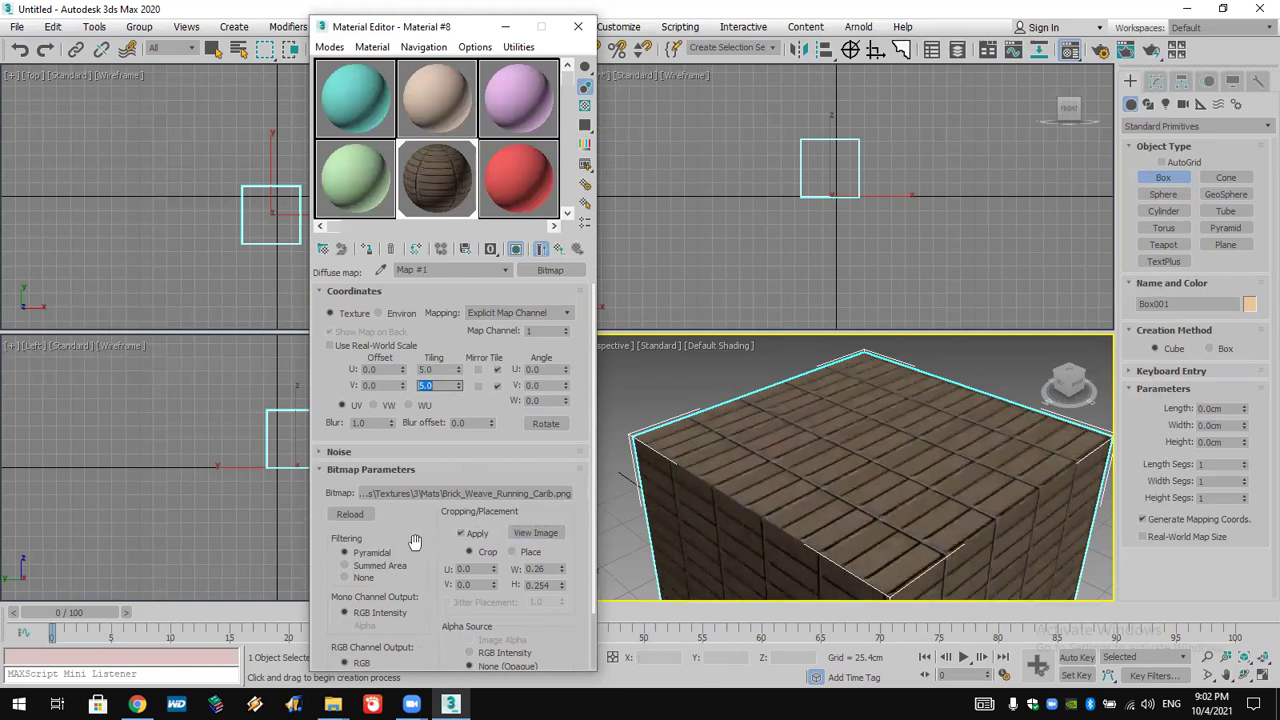
- Extend the brick bitmap's crop region down over the two upper blocks of the first column, 0.25 wide by 0.5 high
drag(414, 540, 420, 460)
scroll(419, 460, up, 2)
click(543, 540)
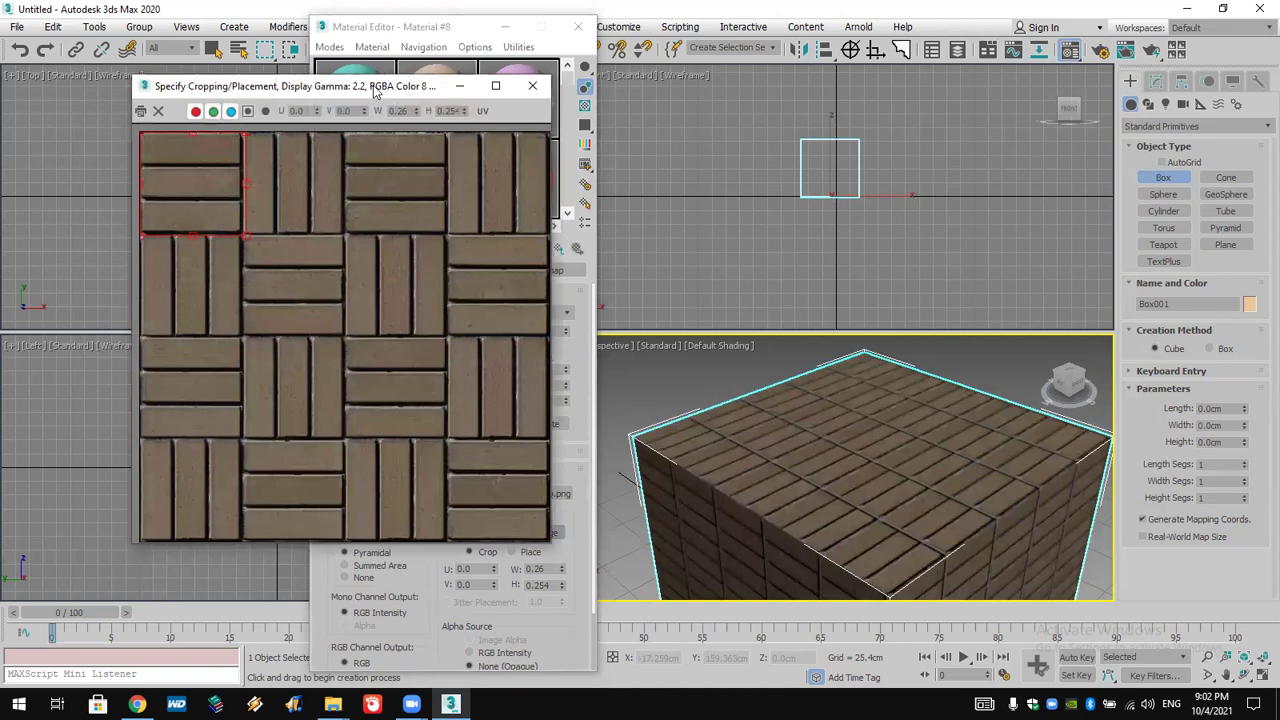
drag(376, 91, 315, 87)
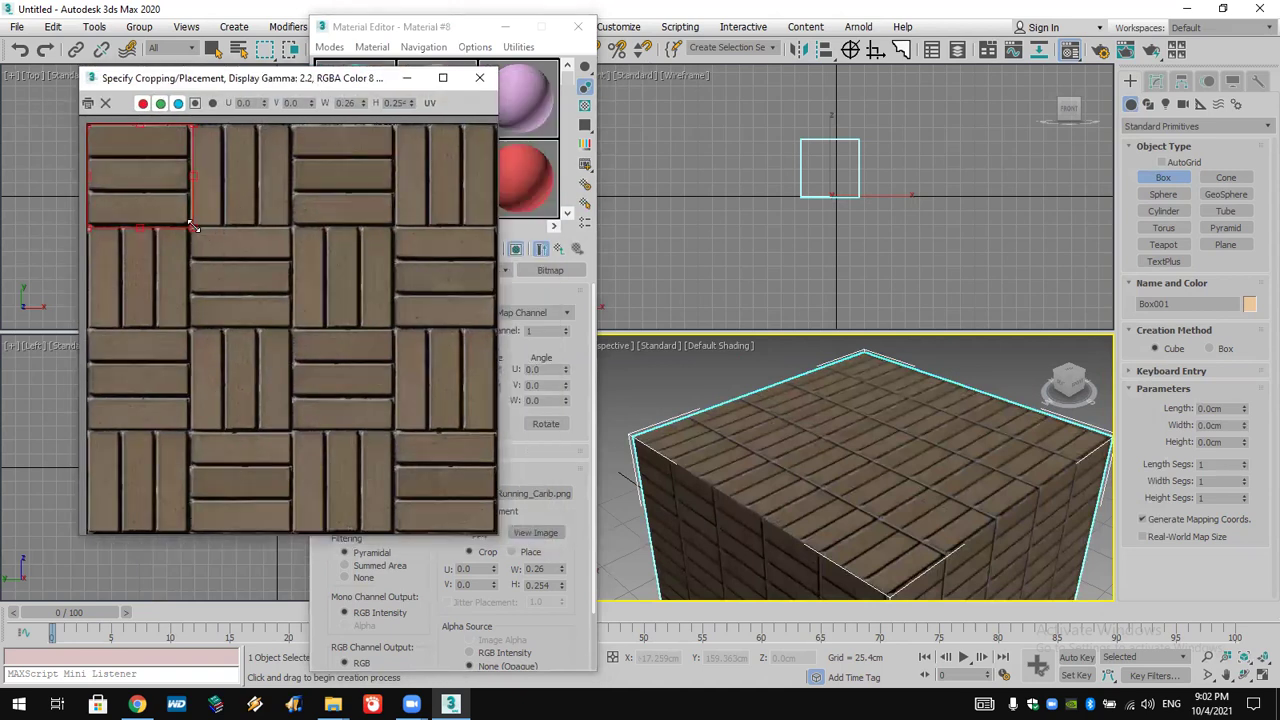
drag(192, 228, 190, 330)
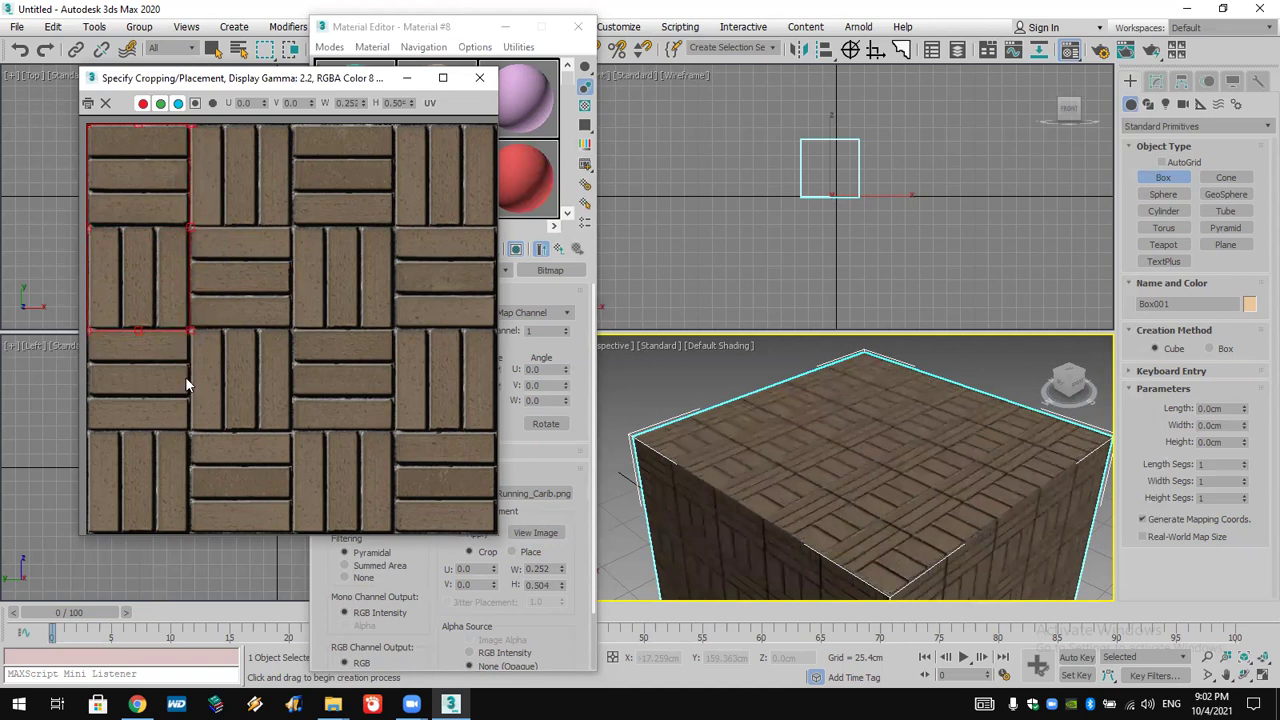
drag(190, 325, 187, 328)
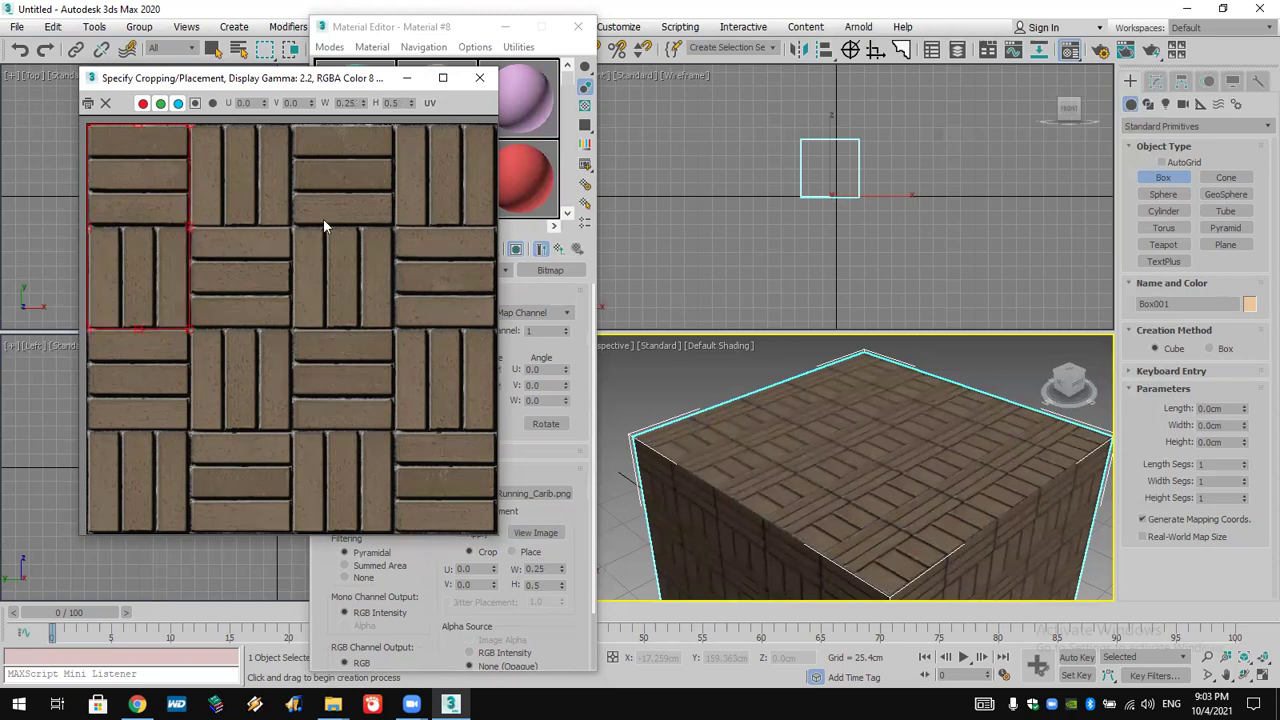
click(479, 77)
- Choose a Bitmap map for the diffuse slot of the red VRayMtl material
click(519, 189)
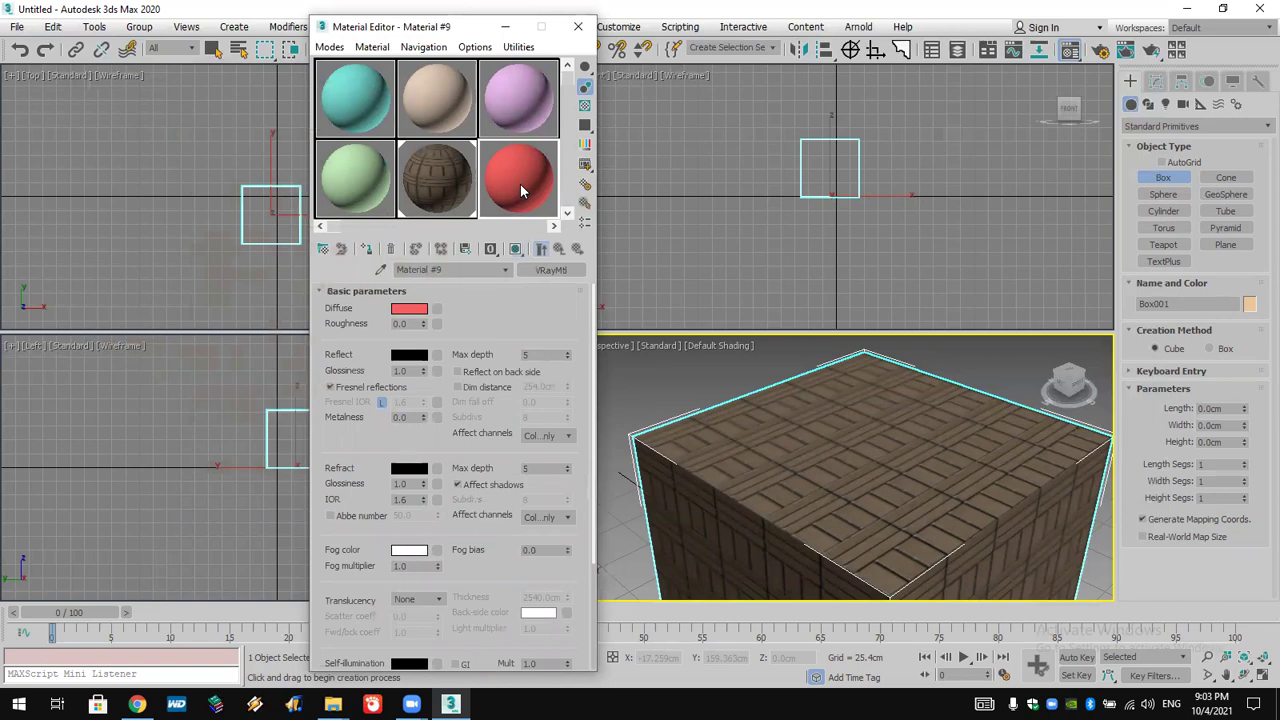
click(435, 312)
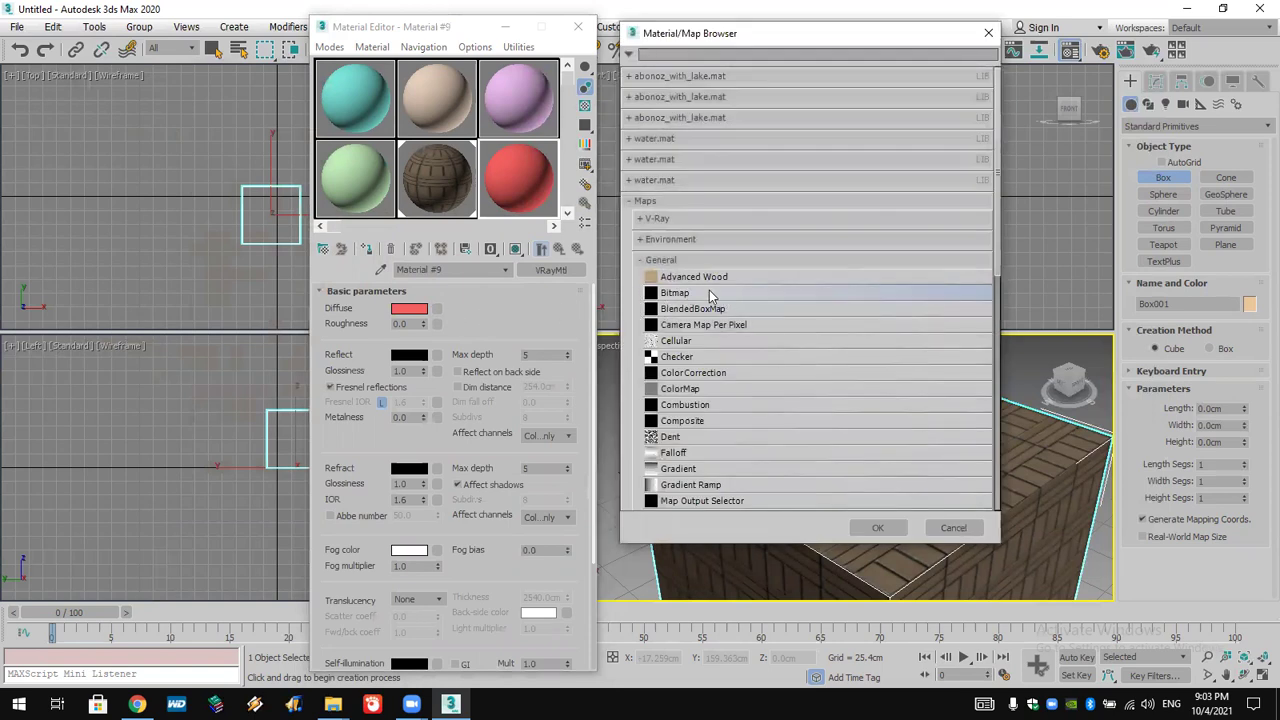
click(641, 259)
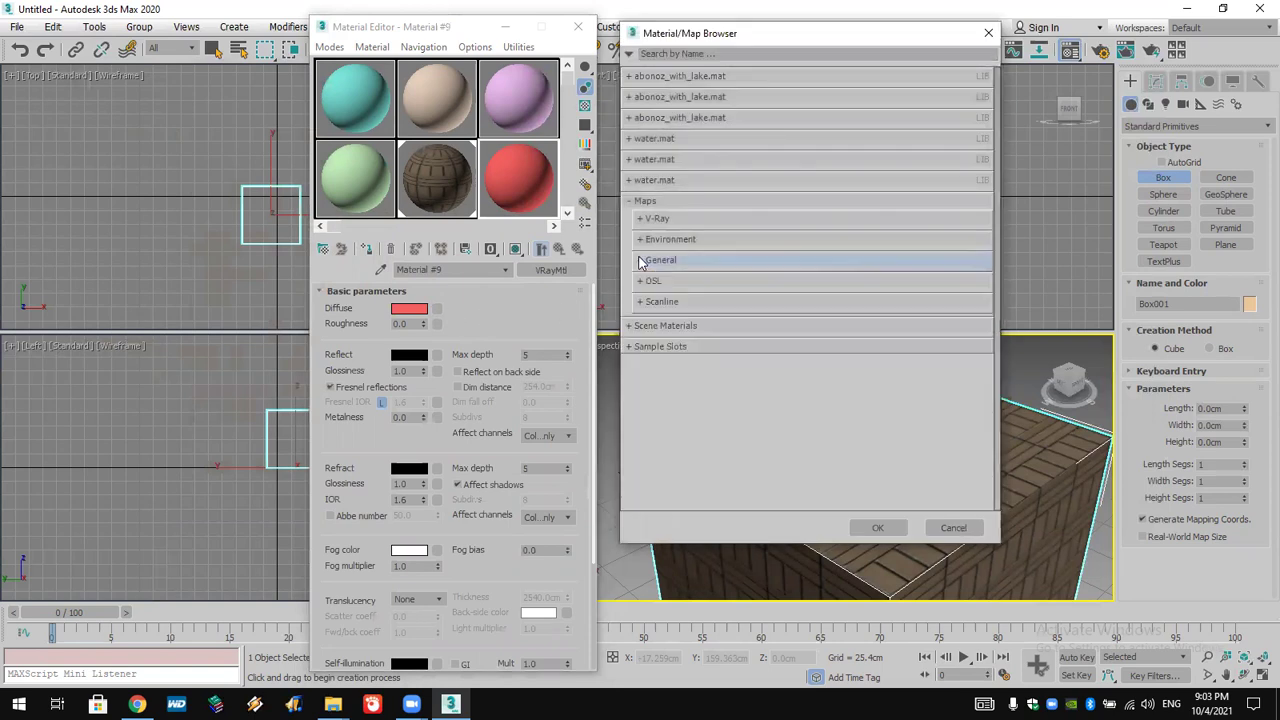
click(633, 204)
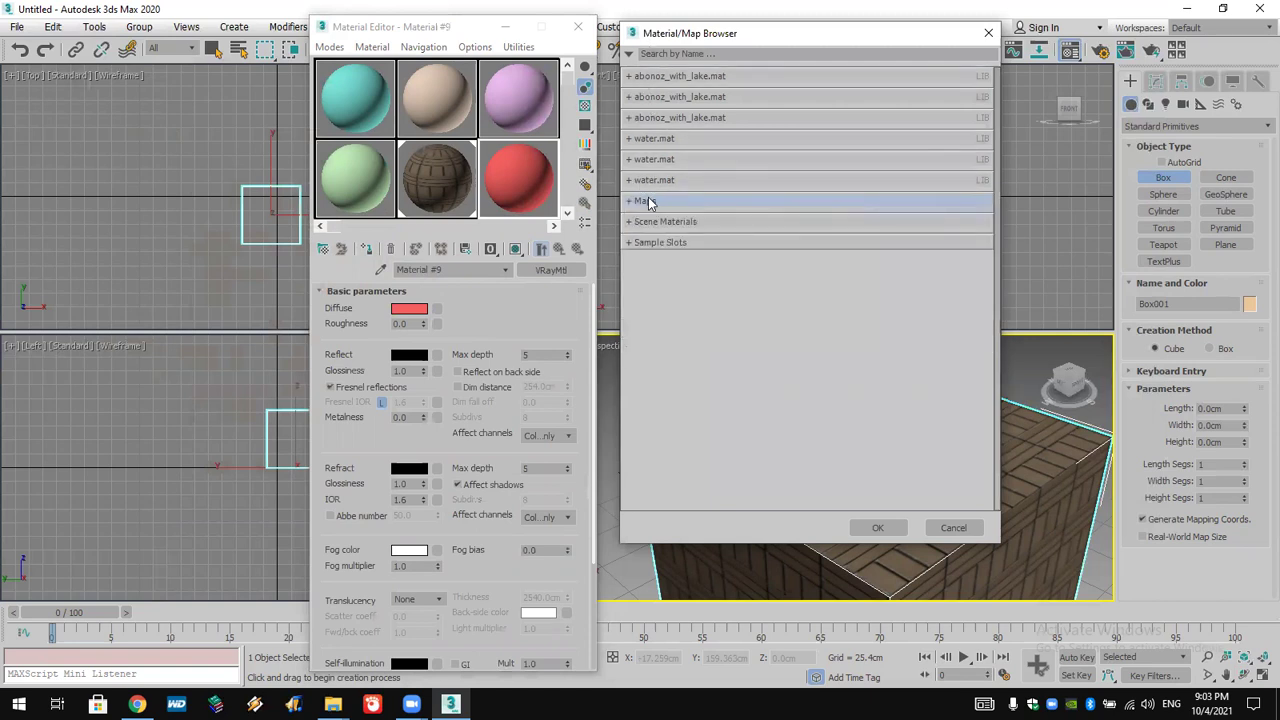
click(652, 203)
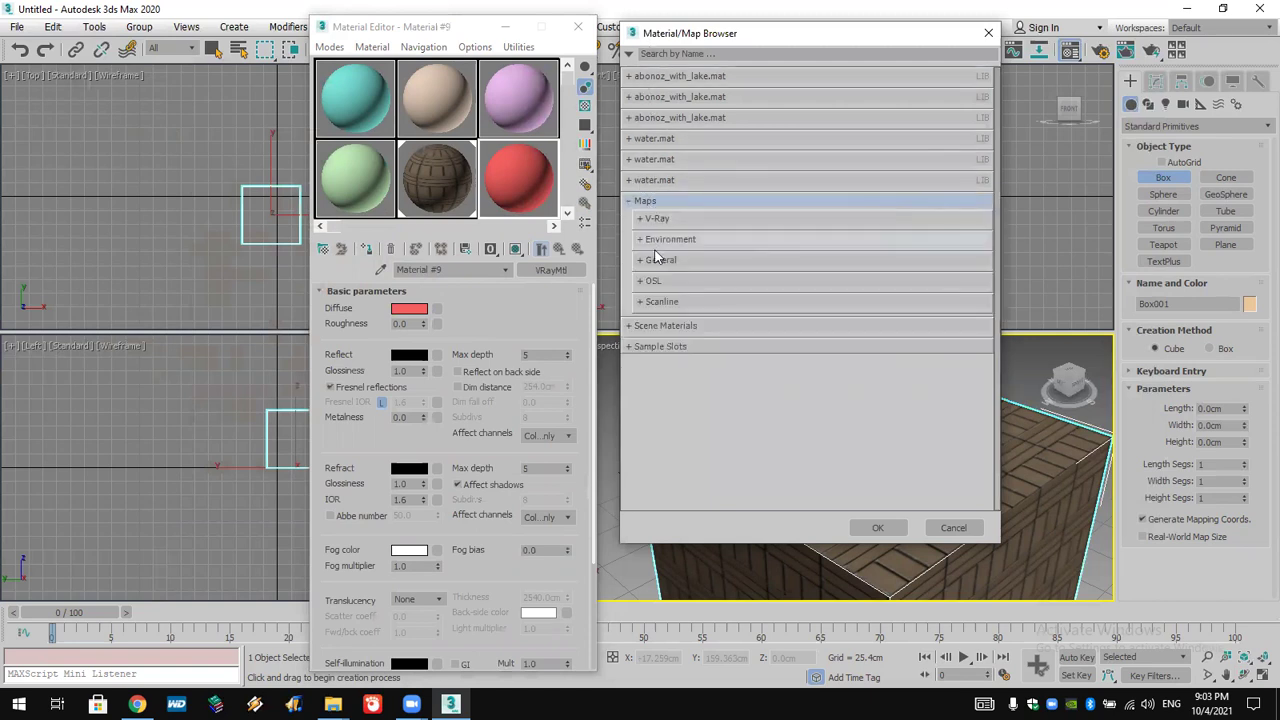
click(688, 260)
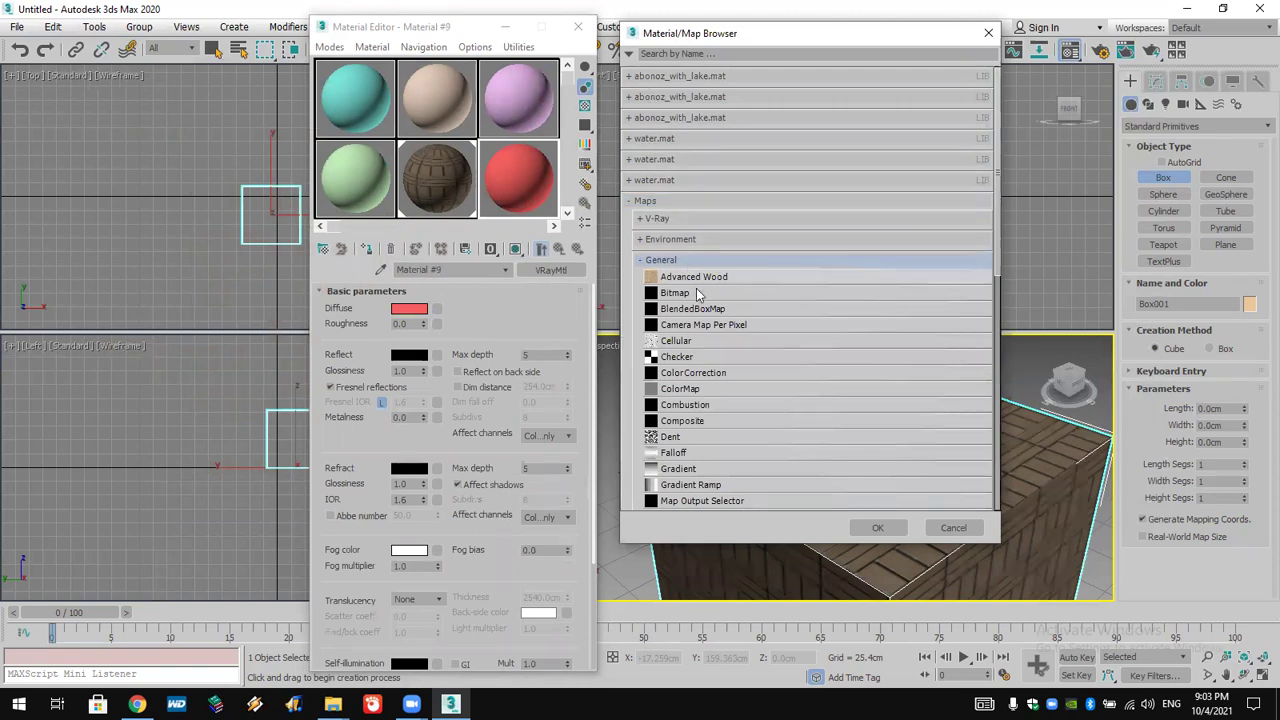
double_click(697, 292)
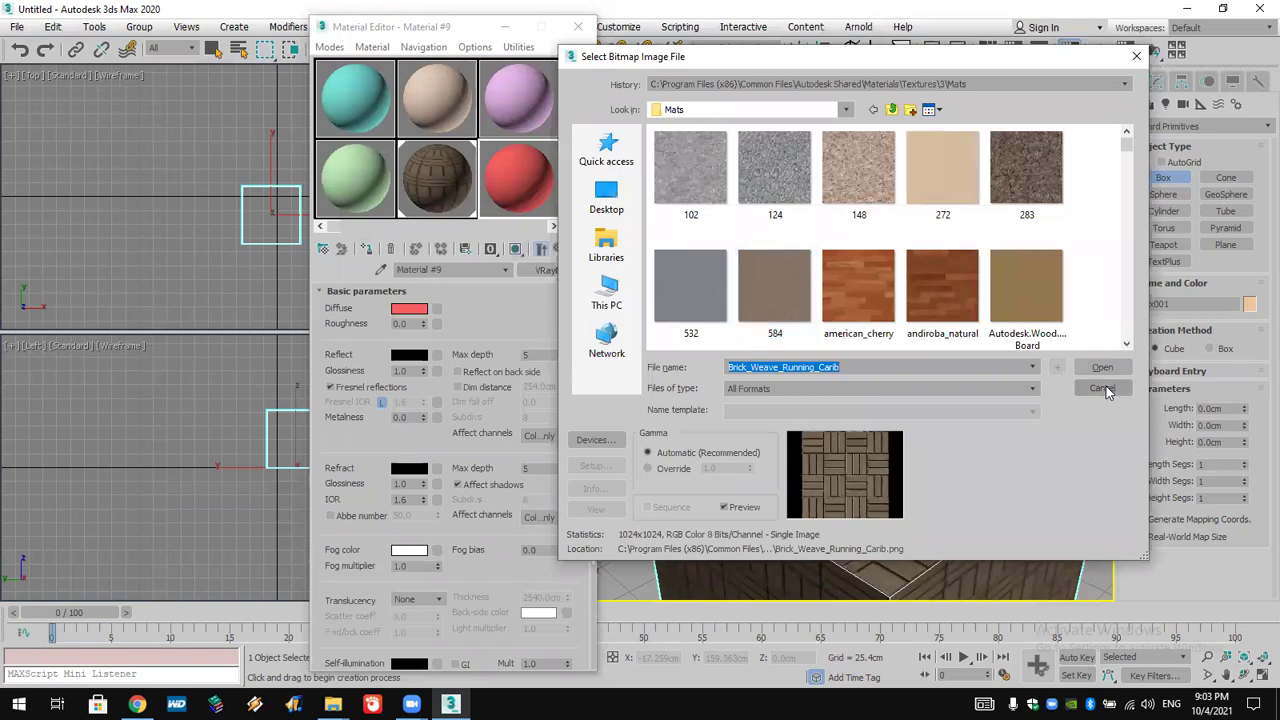
- Load the beechwood_galliano image, assign the material to the cube and show it shaded in the viewport
click(955, 287)
scroll(955, 287, down, 2)
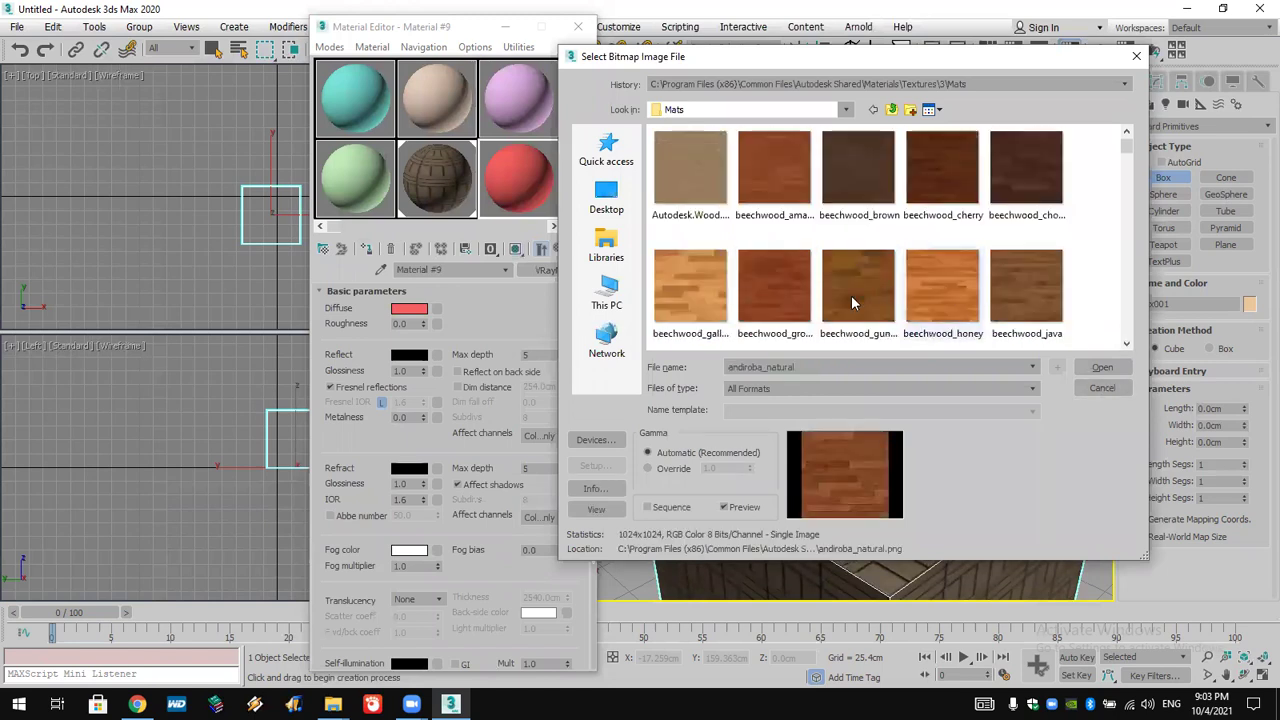
click(690, 290)
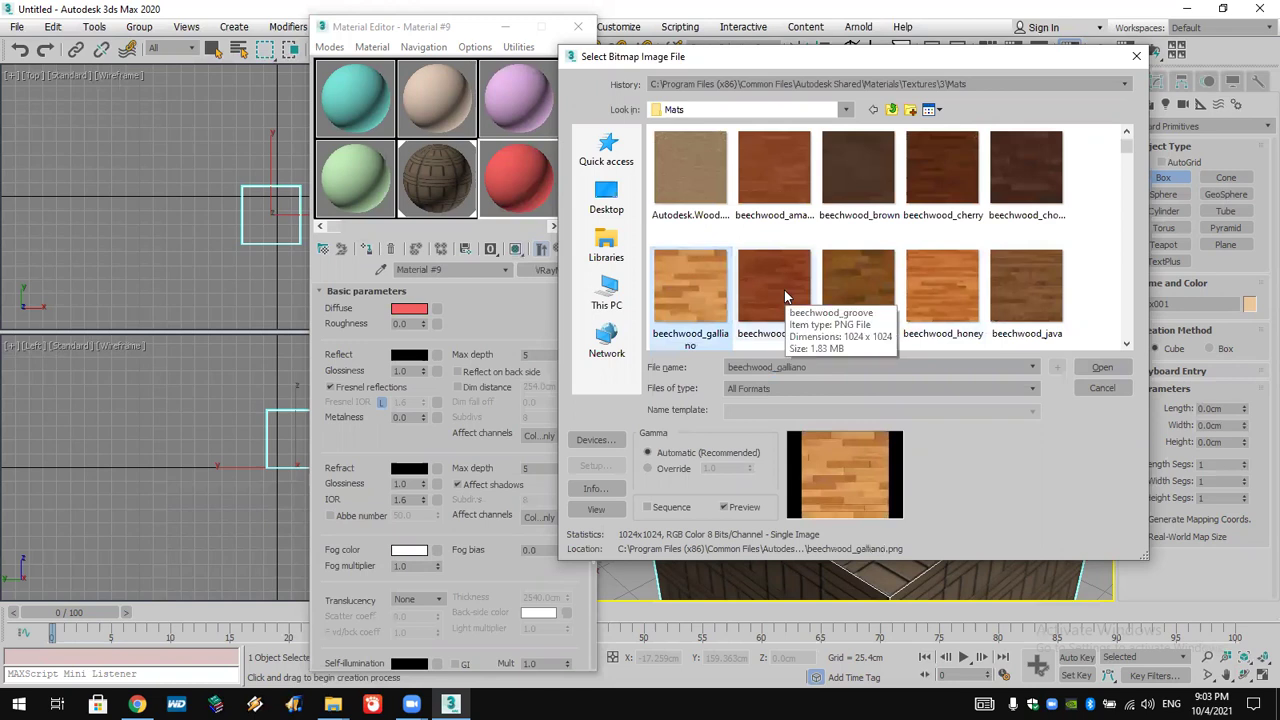
double_click(706, 291)
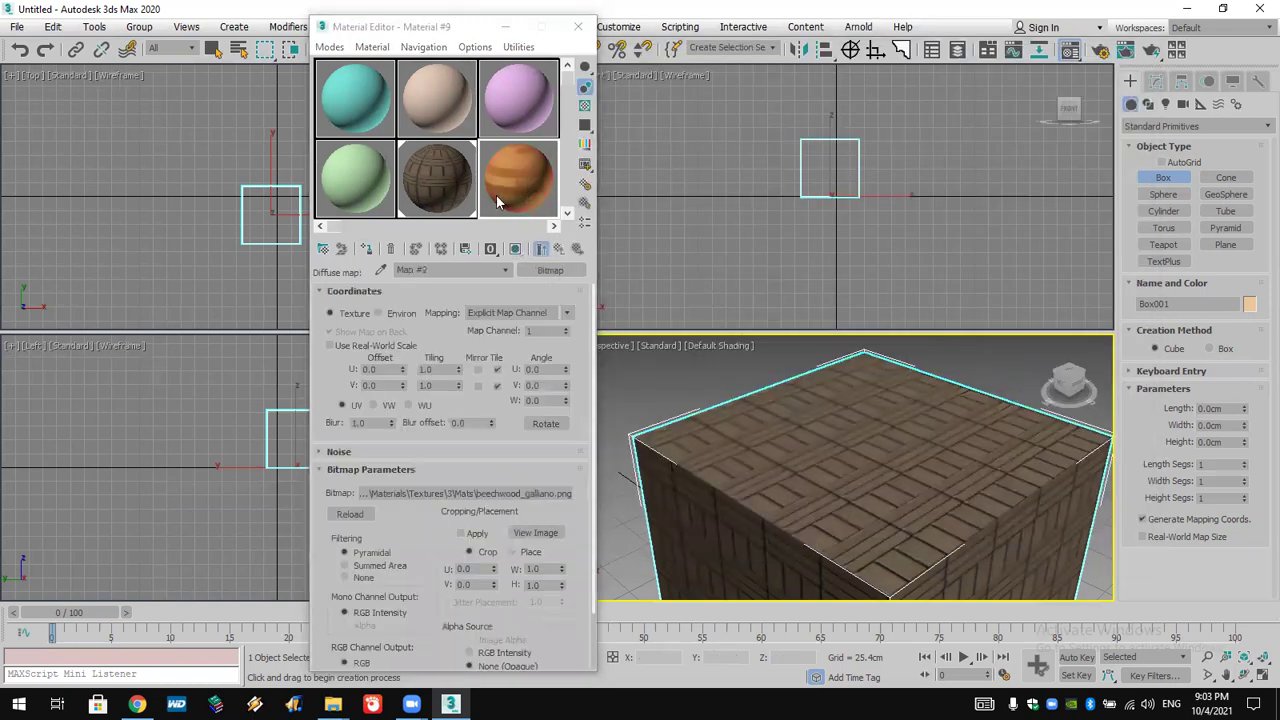
click(368, 250)
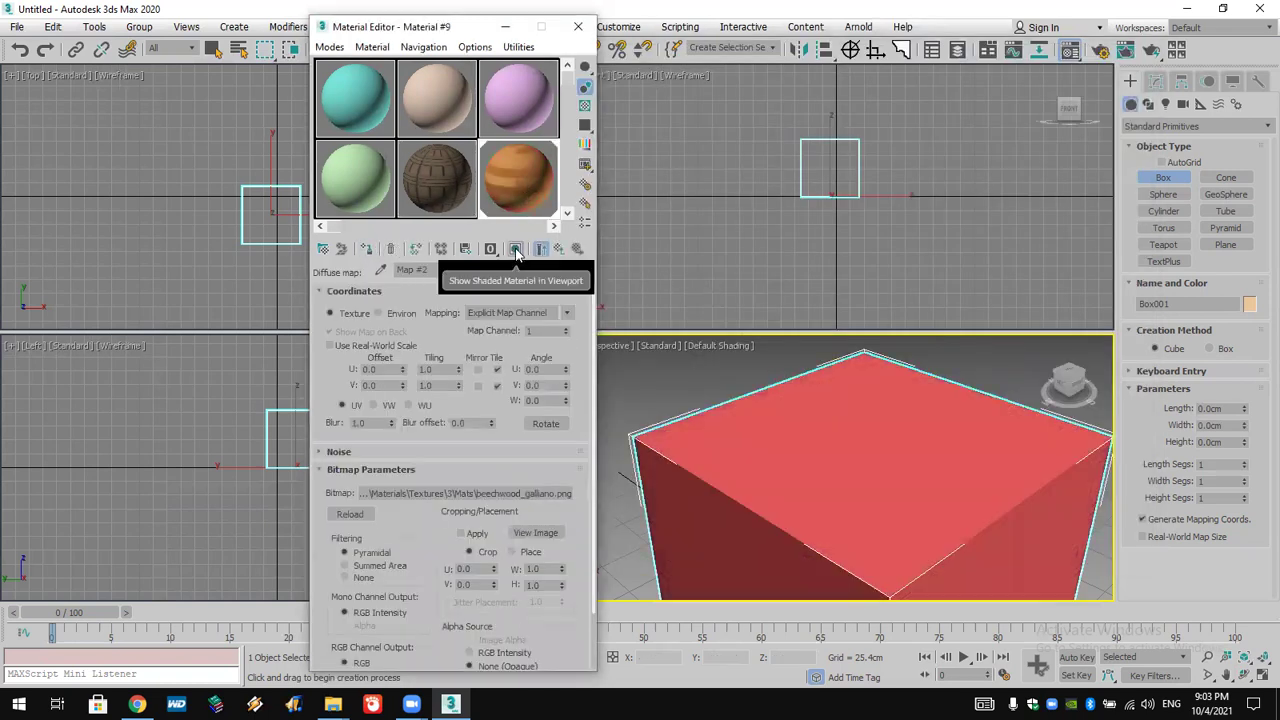
click(515, 250)
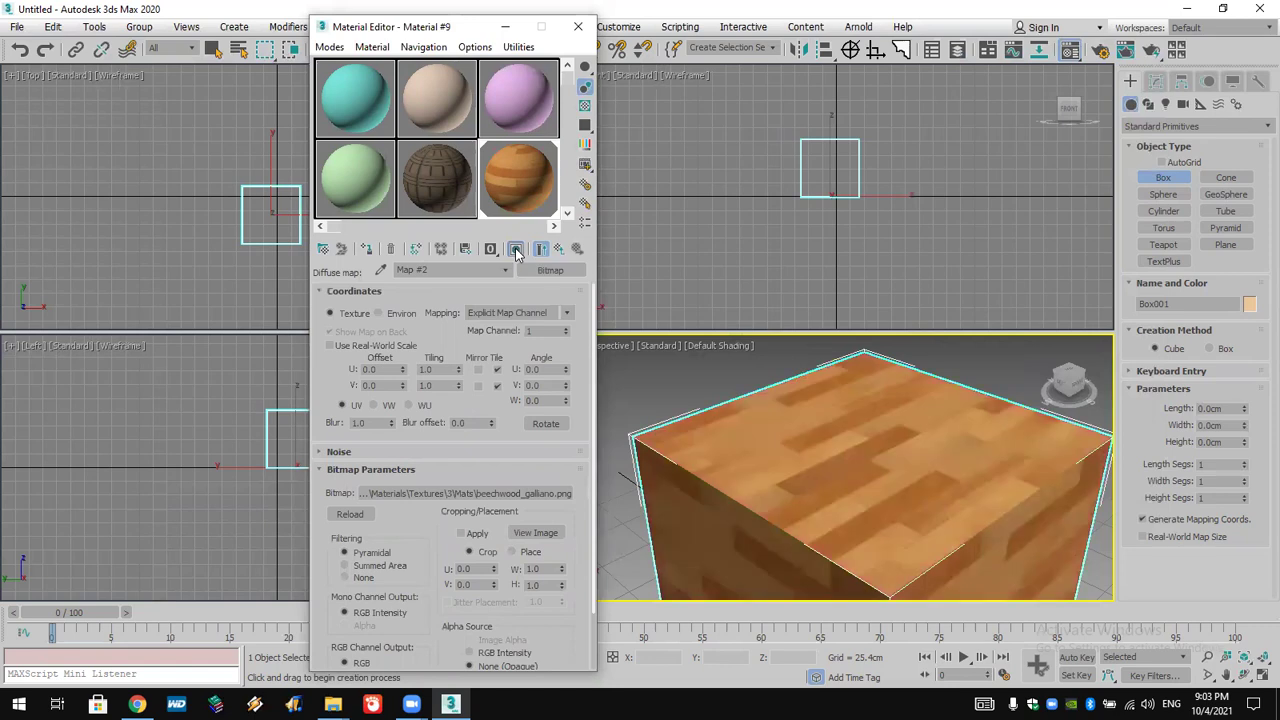
- Replace the diffuse bitmap's image with american_cherry
click(446, 370)
click(446, 386)
click(546, 400)
click(523, 494)
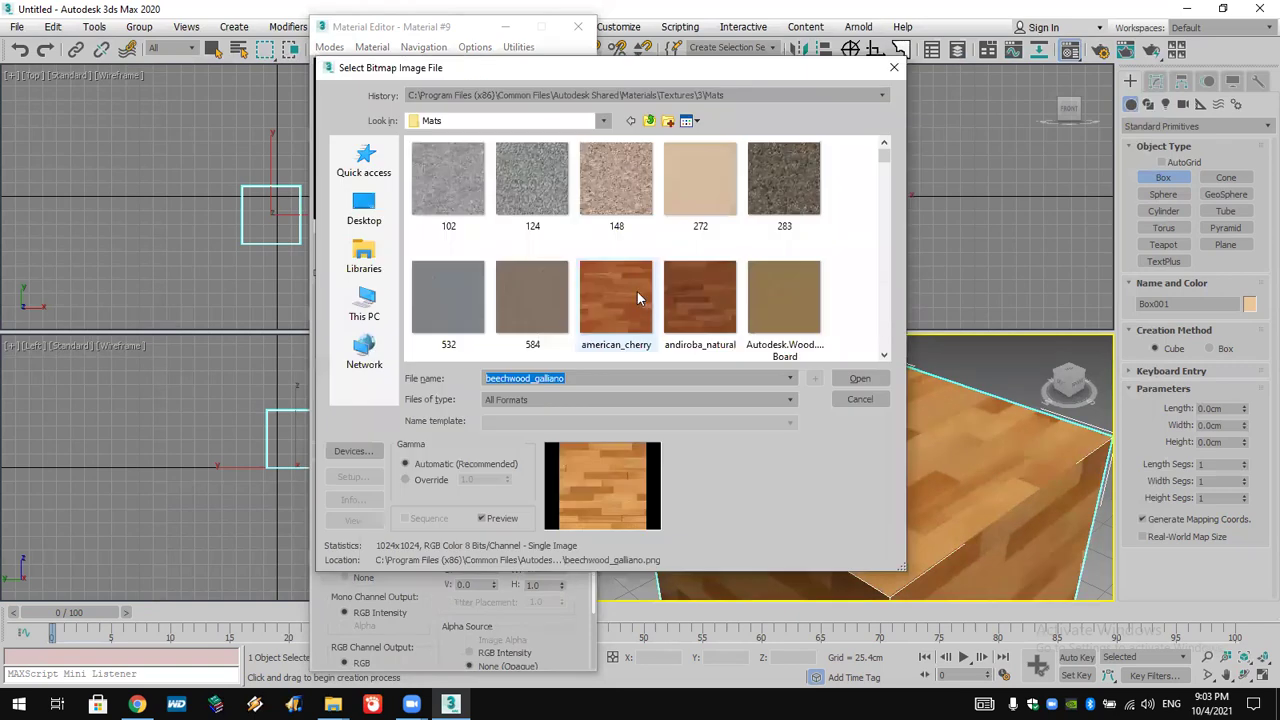
double_click(637, 291)
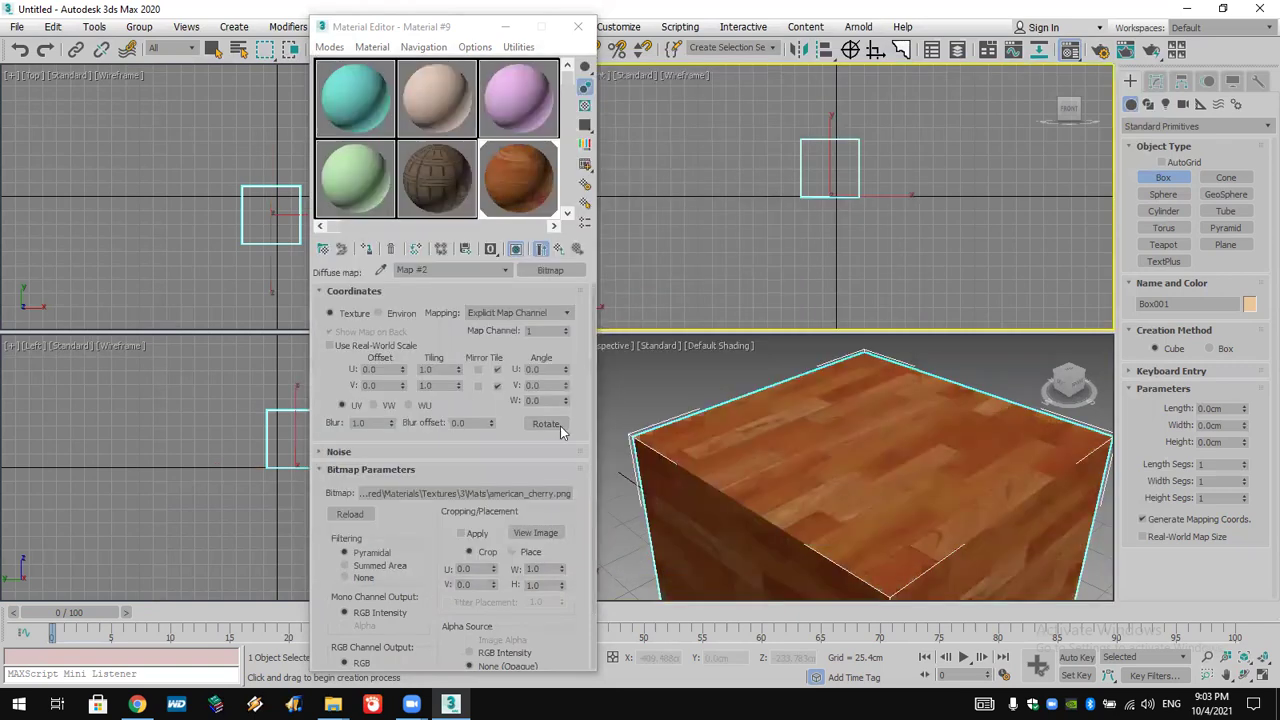
- Crop the cherry wood bitmap to its upper-left area, about 0.596 wide by 0.256 high, and apply the cropping
click(534, 535)
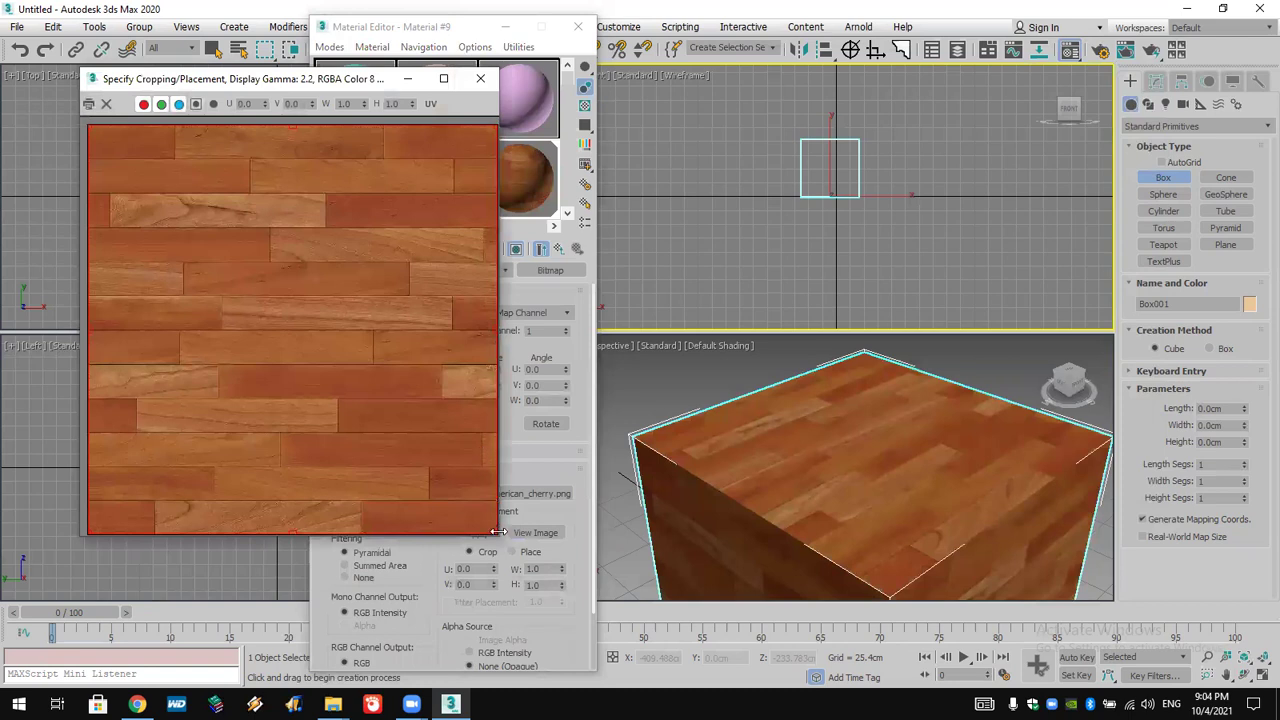
drag(497, 532, 372, 330)
drag(349, 279, 332, 230)
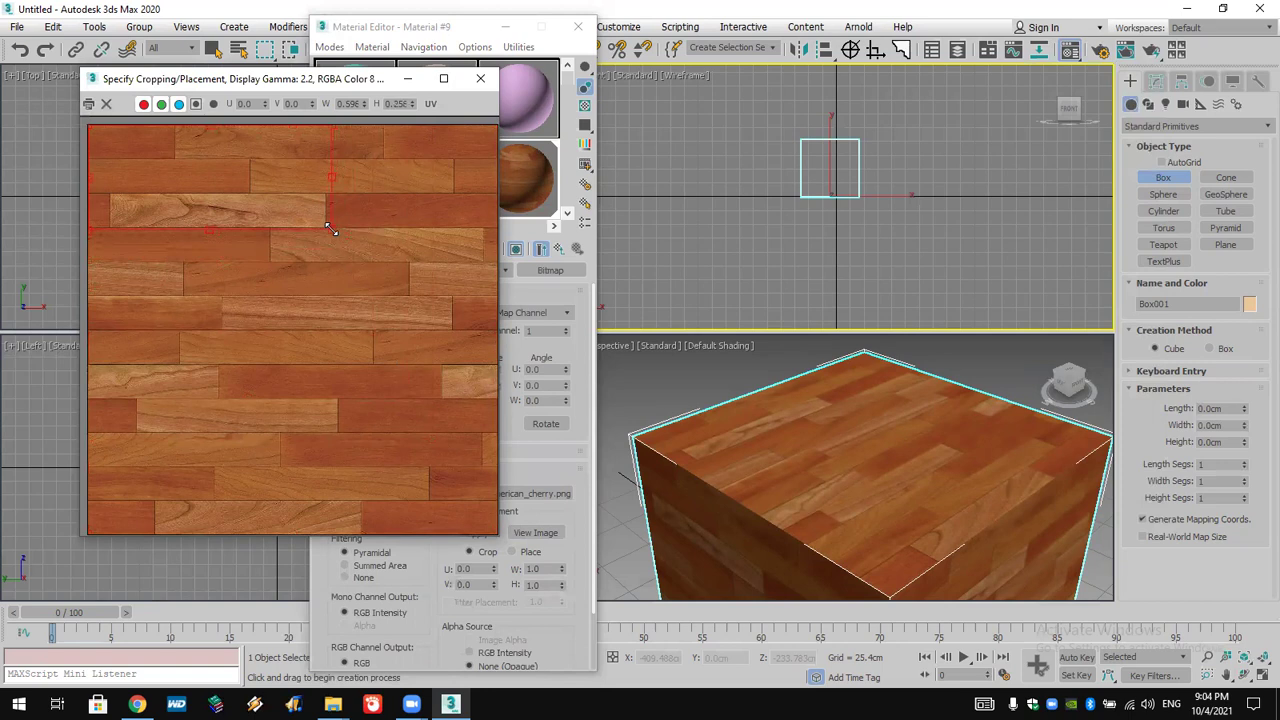
click(480, 78)
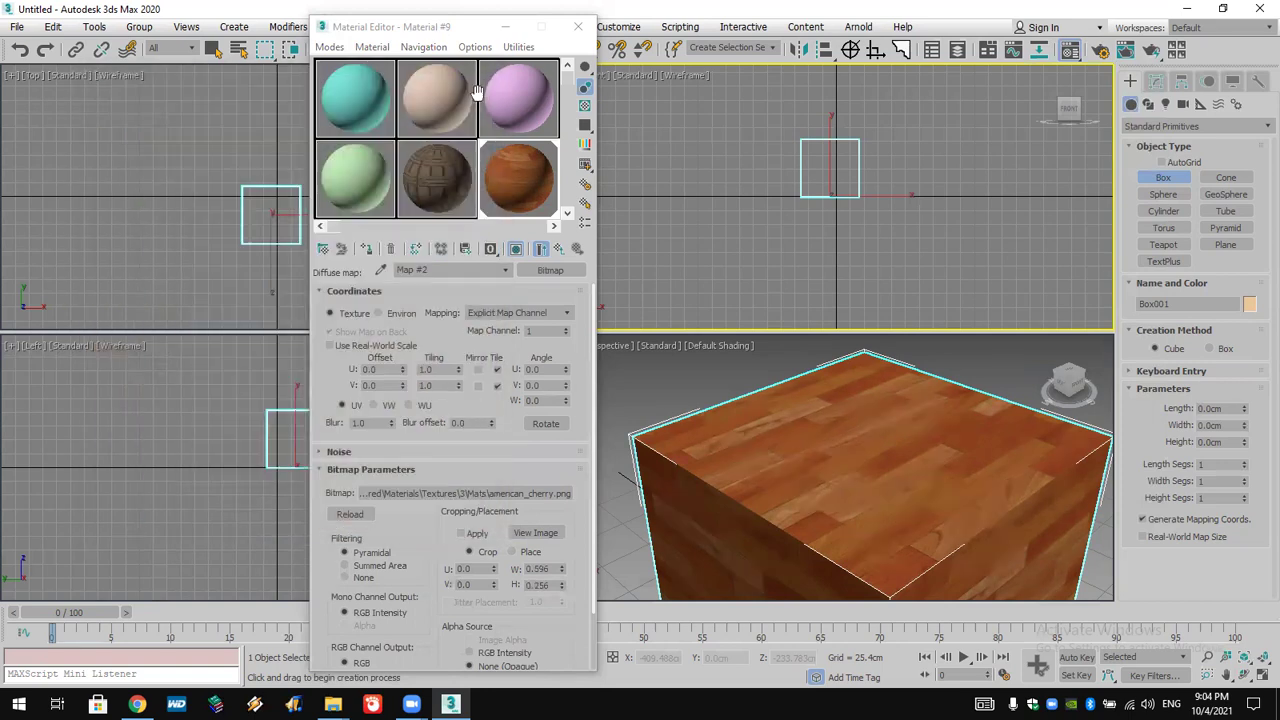
click(474, 536)
click(520, 494)
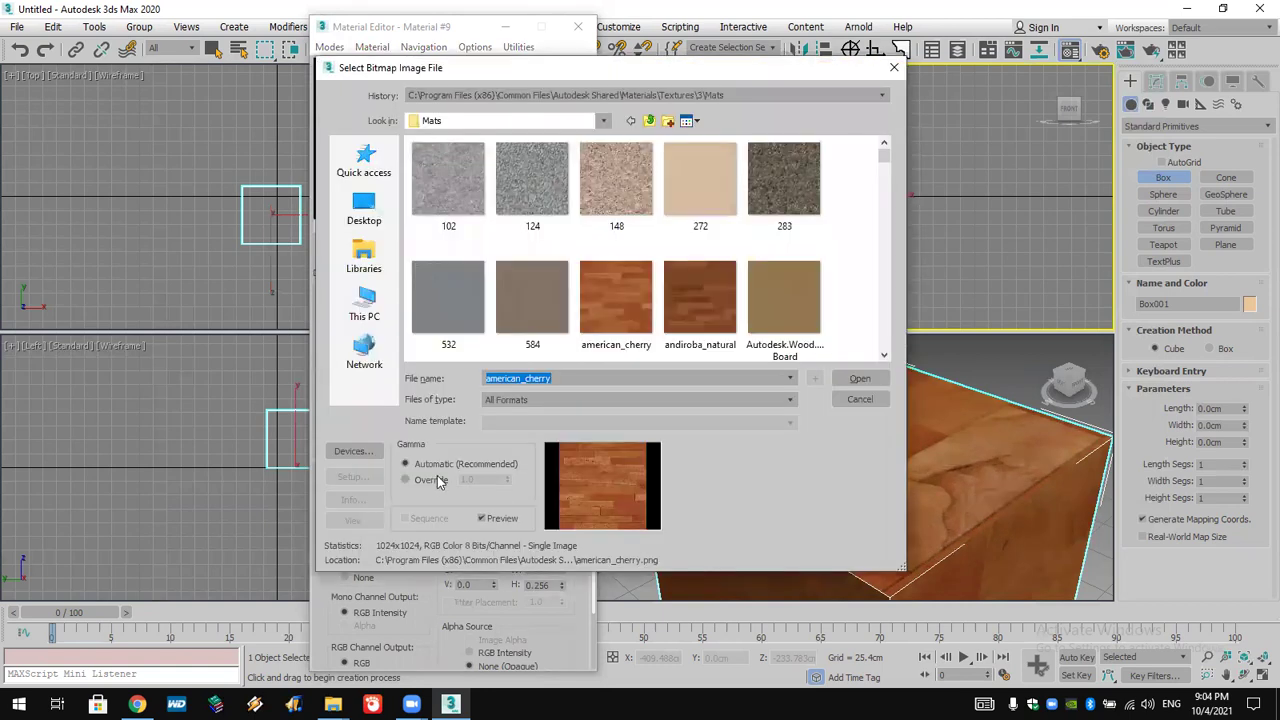
click(437, 479)
drag(508, 483, 508, 458)
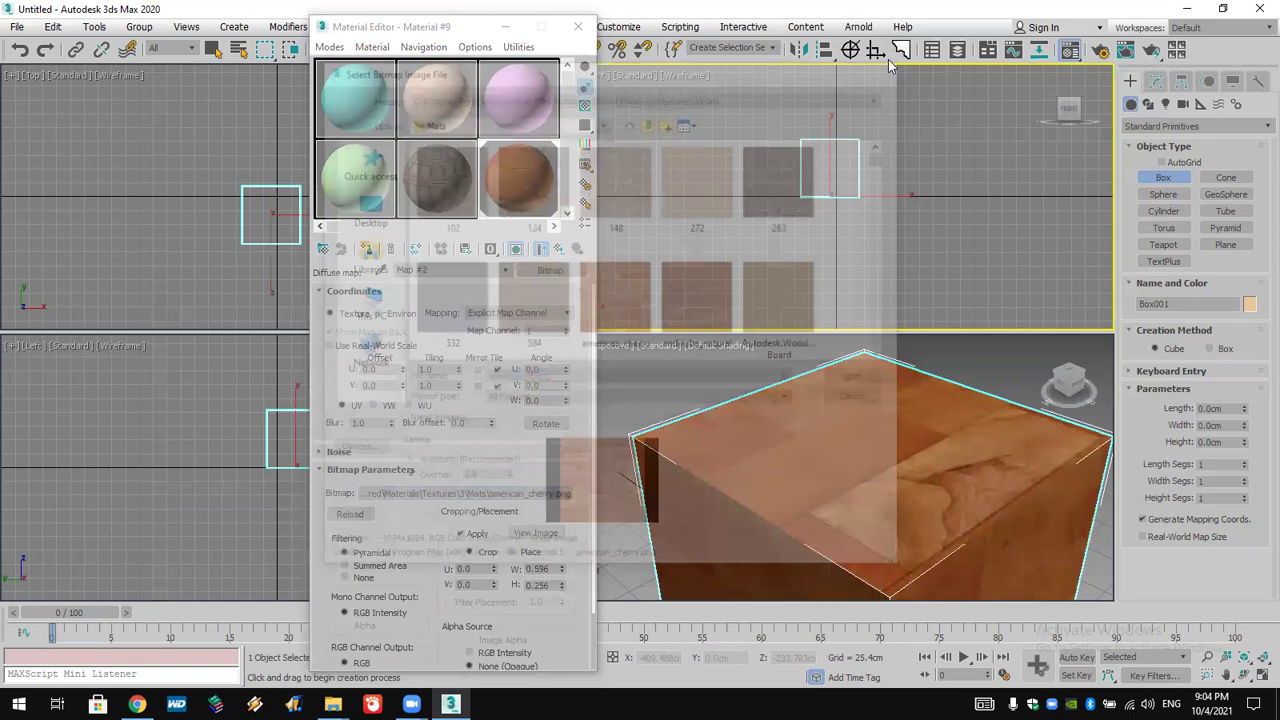
click(891, 65)
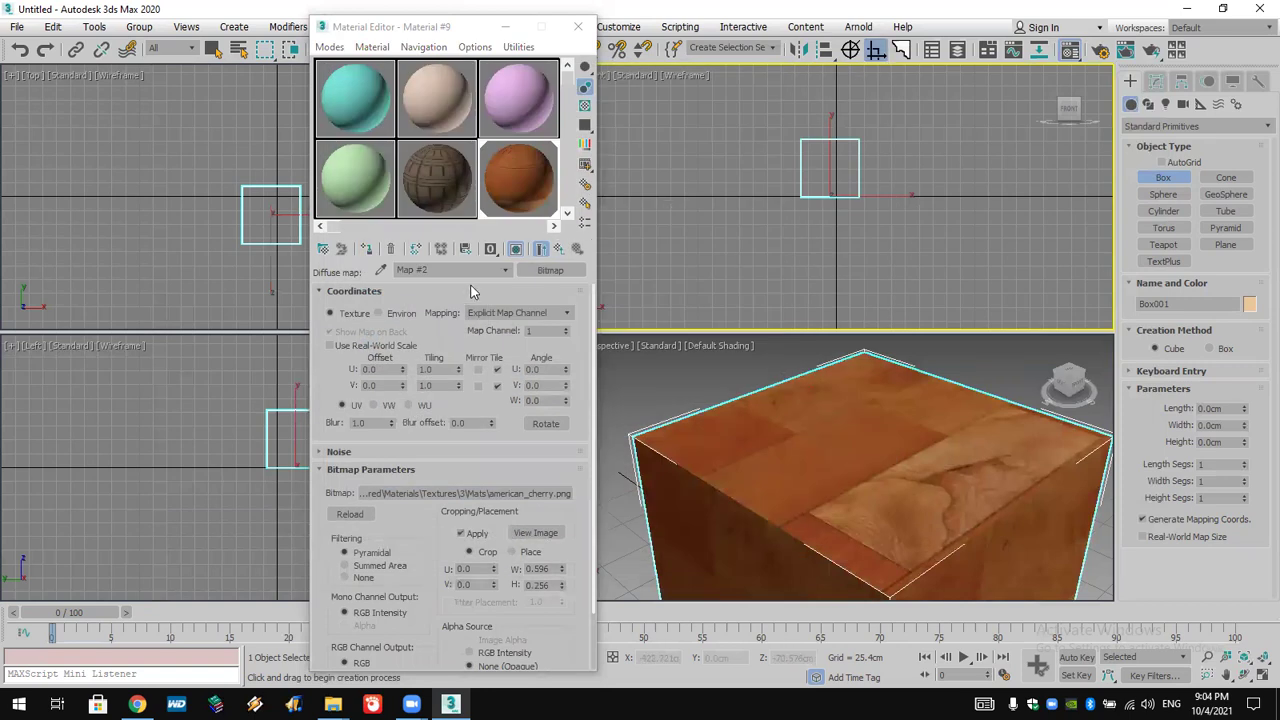
- Return to the cherry wood material's basic parameters and clear the map from its diffuse slot
click(560, 251)
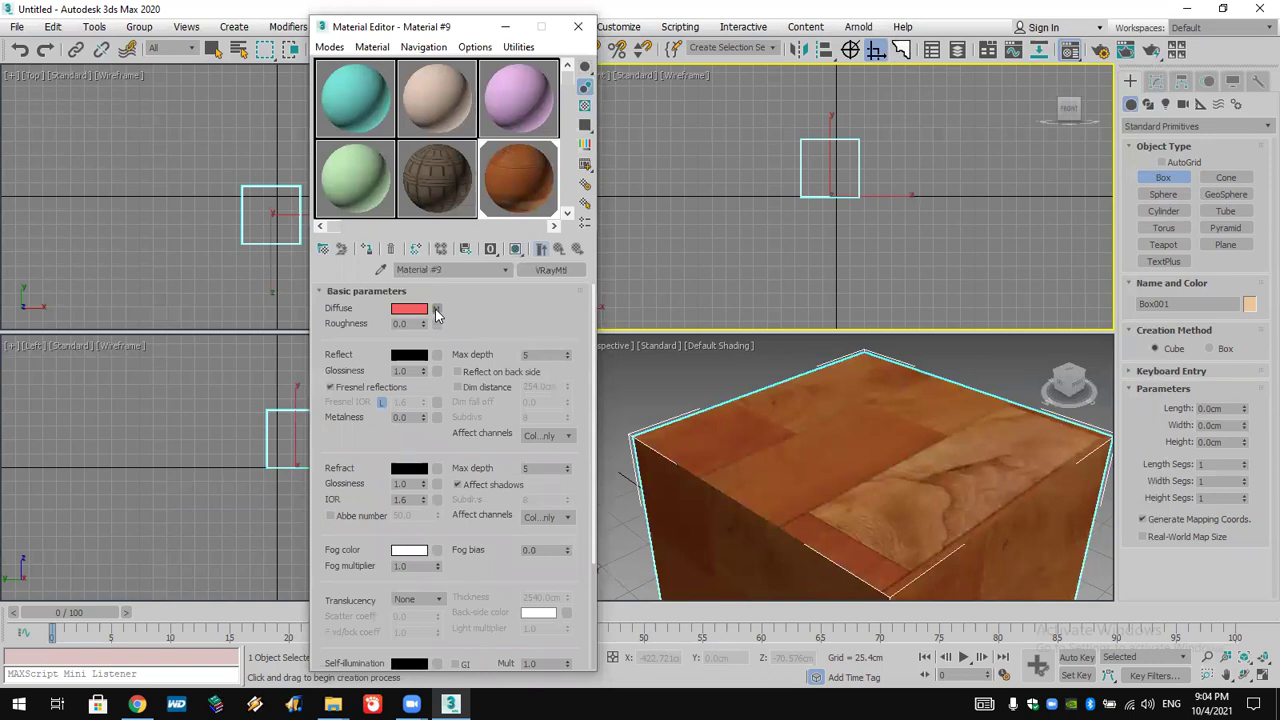
click(358, 181)
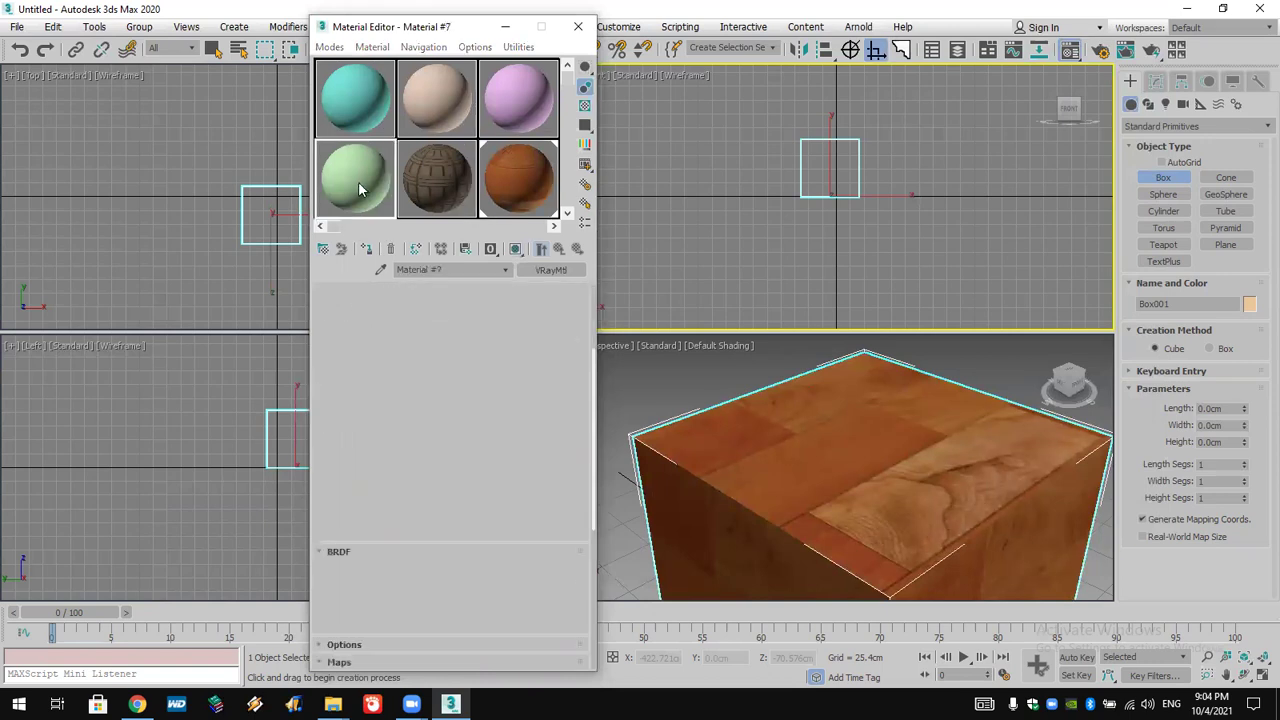
double_click(358, 181)
click(1142, 10)
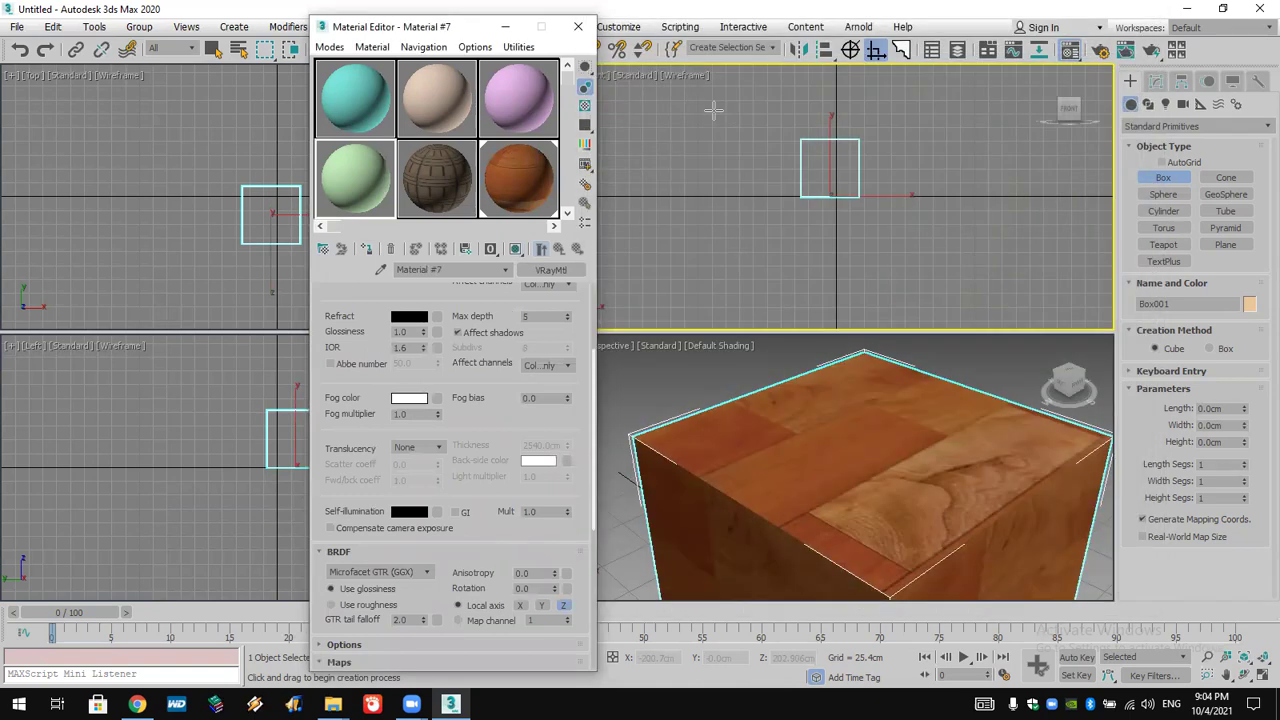
click(522, 178)
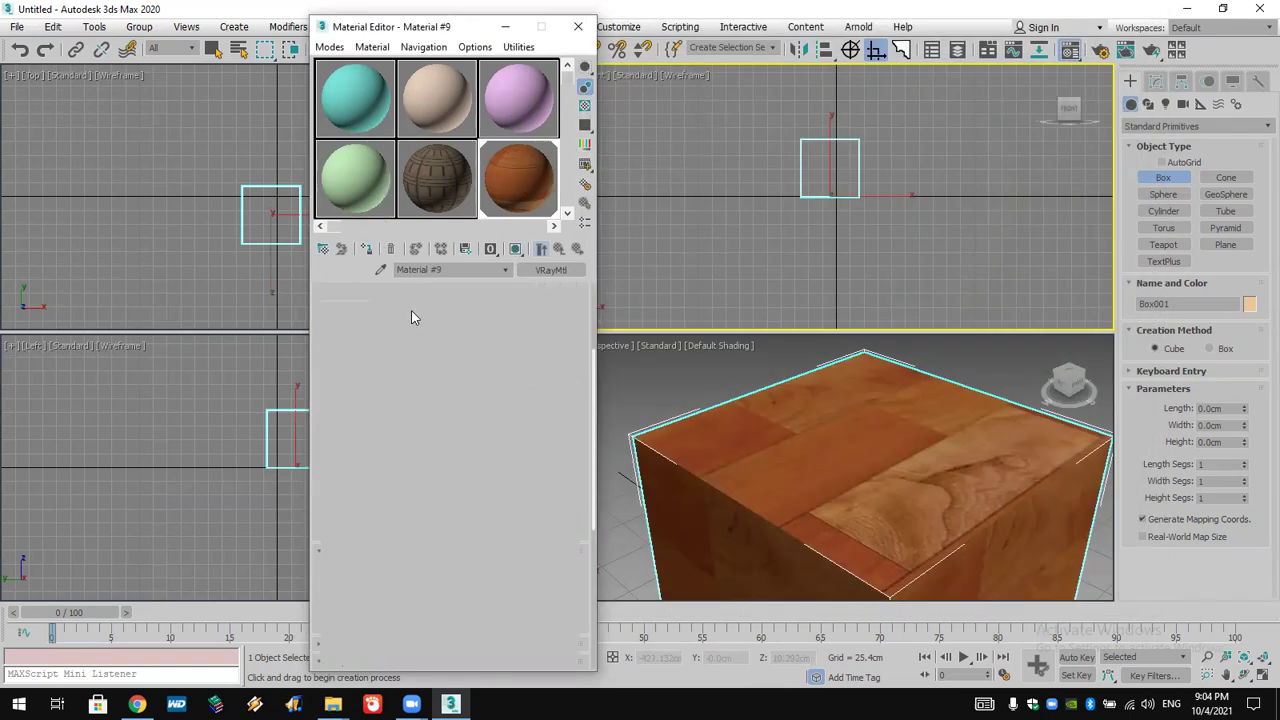
right_click(436, 309)
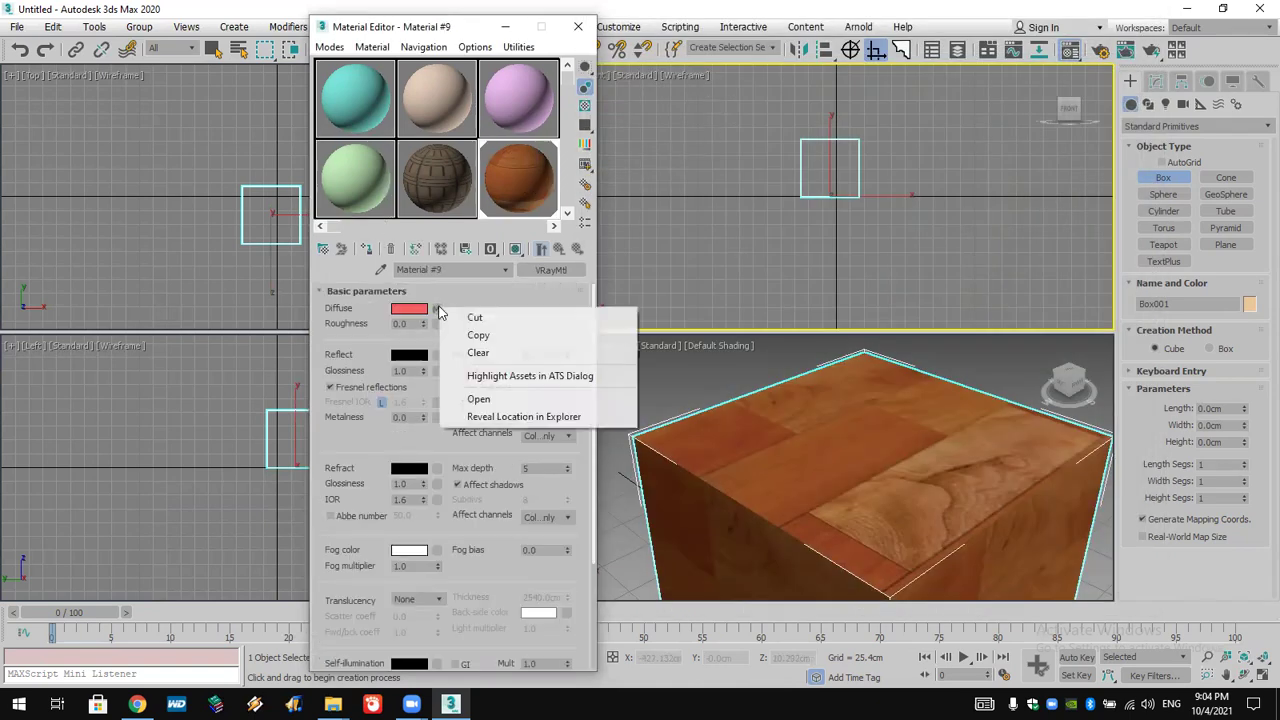
click(517, 353)
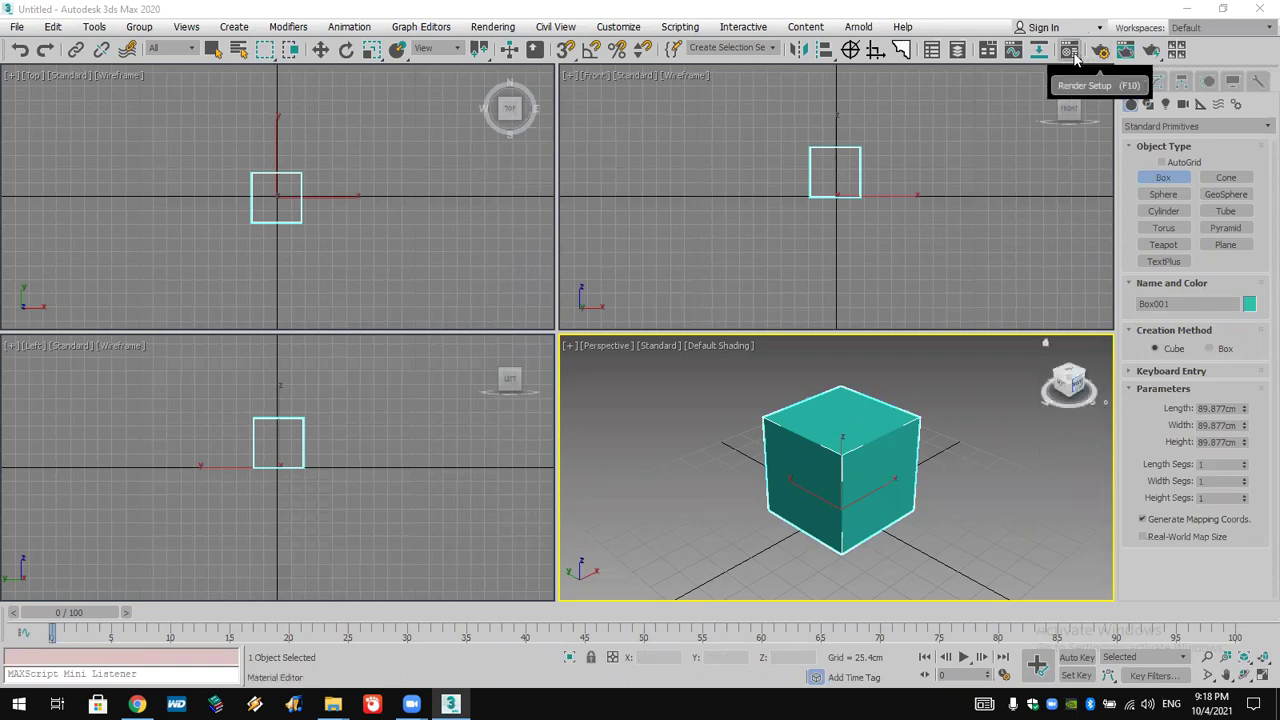
- Load the beechwood_galliano bitmap into the light green VRayMtl's diffuse slot and assign the material to the teal cube
key(m)
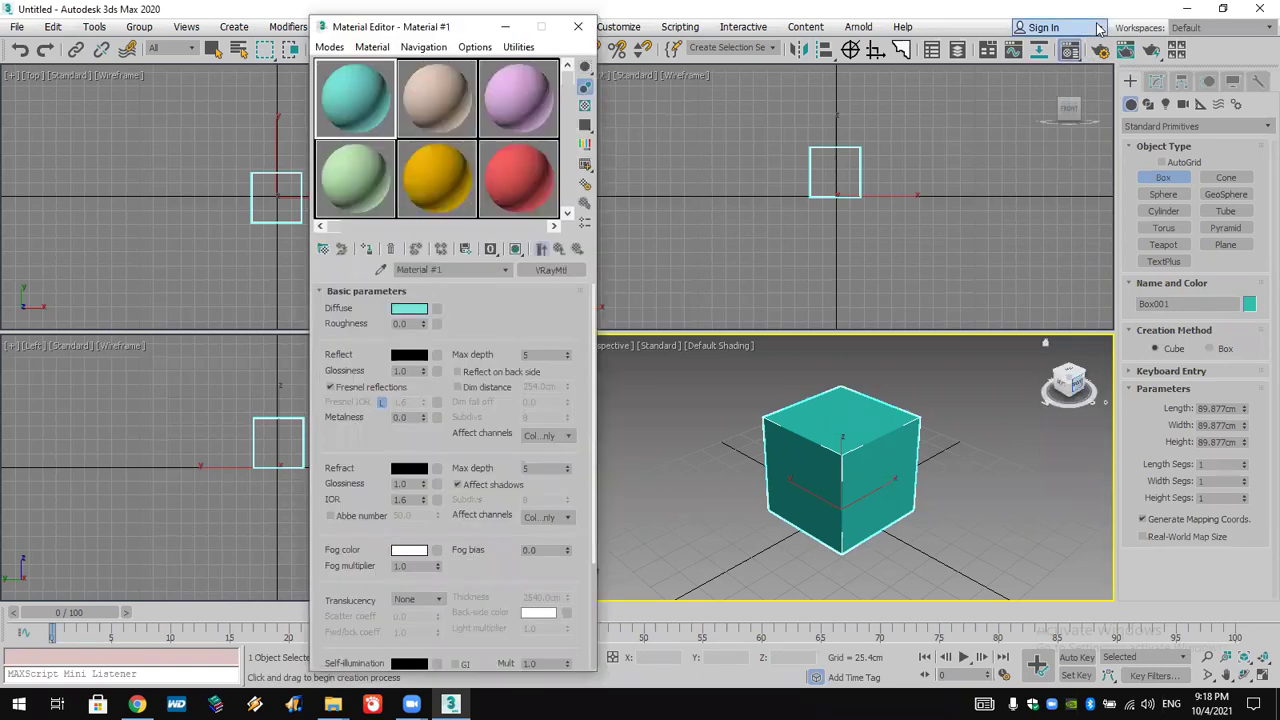
click(350, 175)
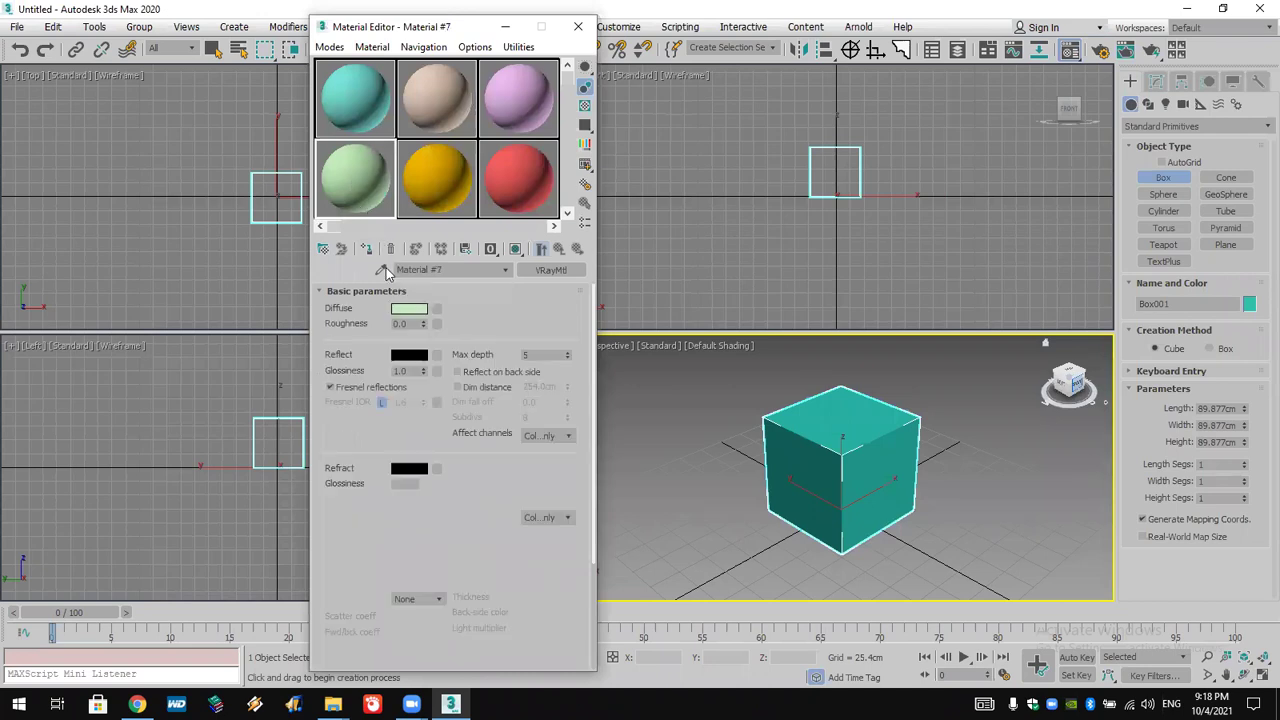
click(437, 308)
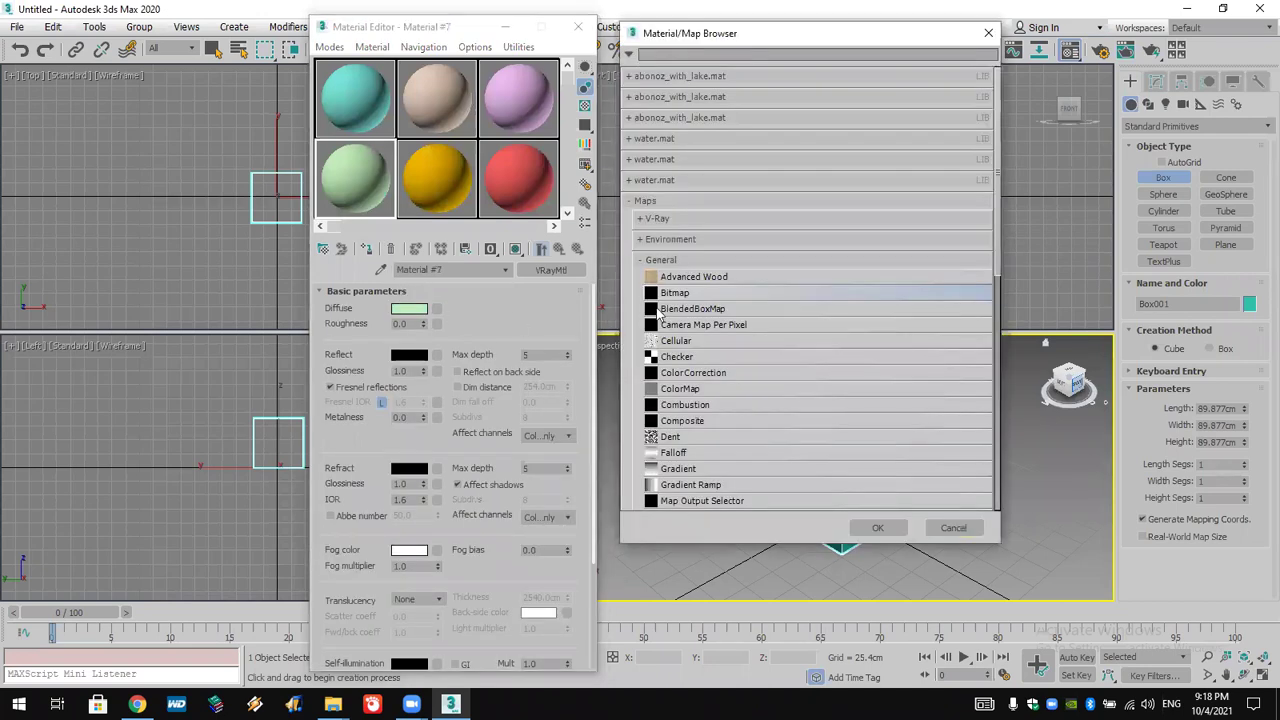
double_click(670, 293)
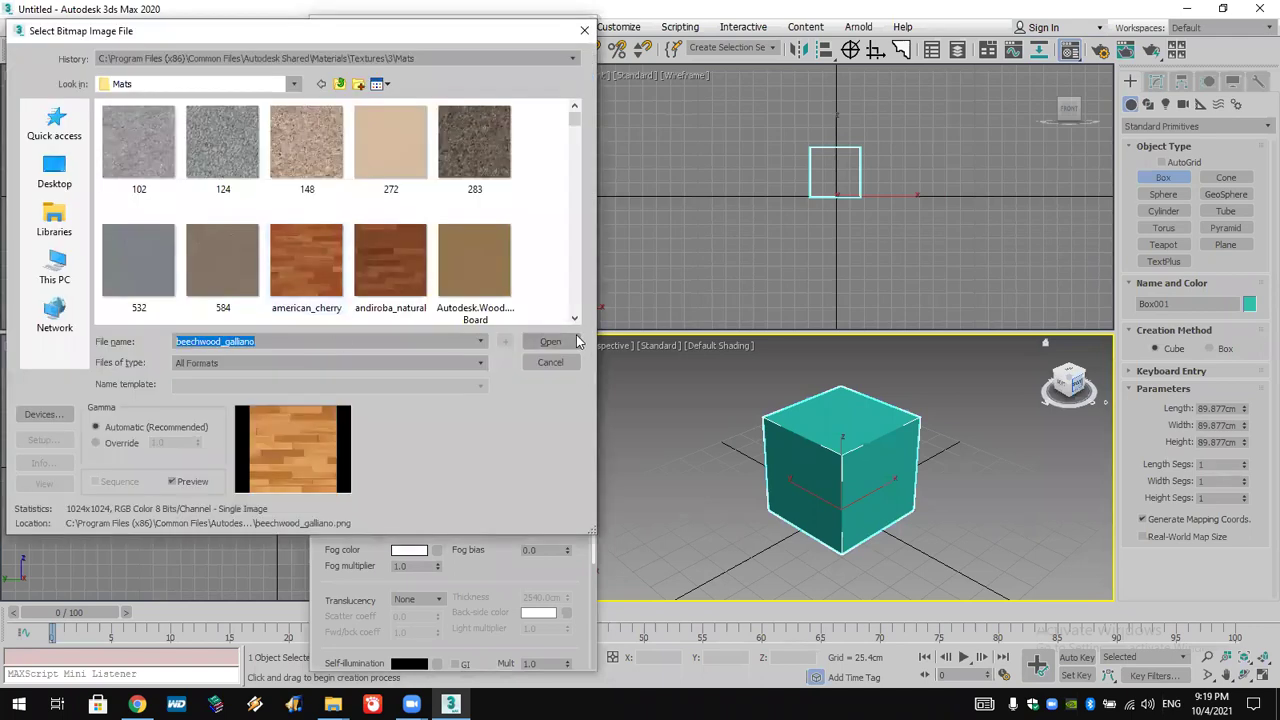
click(577, 341)
click(367, 250)
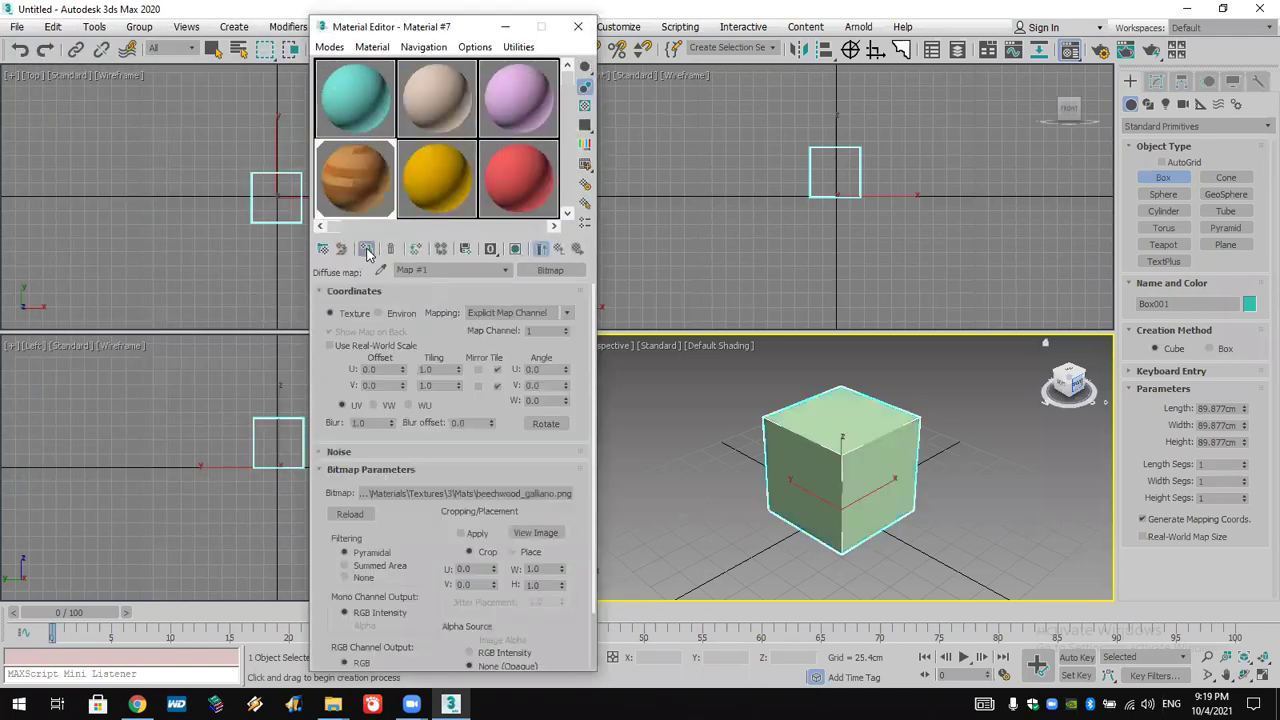
- Show the beechwood_galliano texture on the cube in the viewport and examine it up close
click(515, 249)
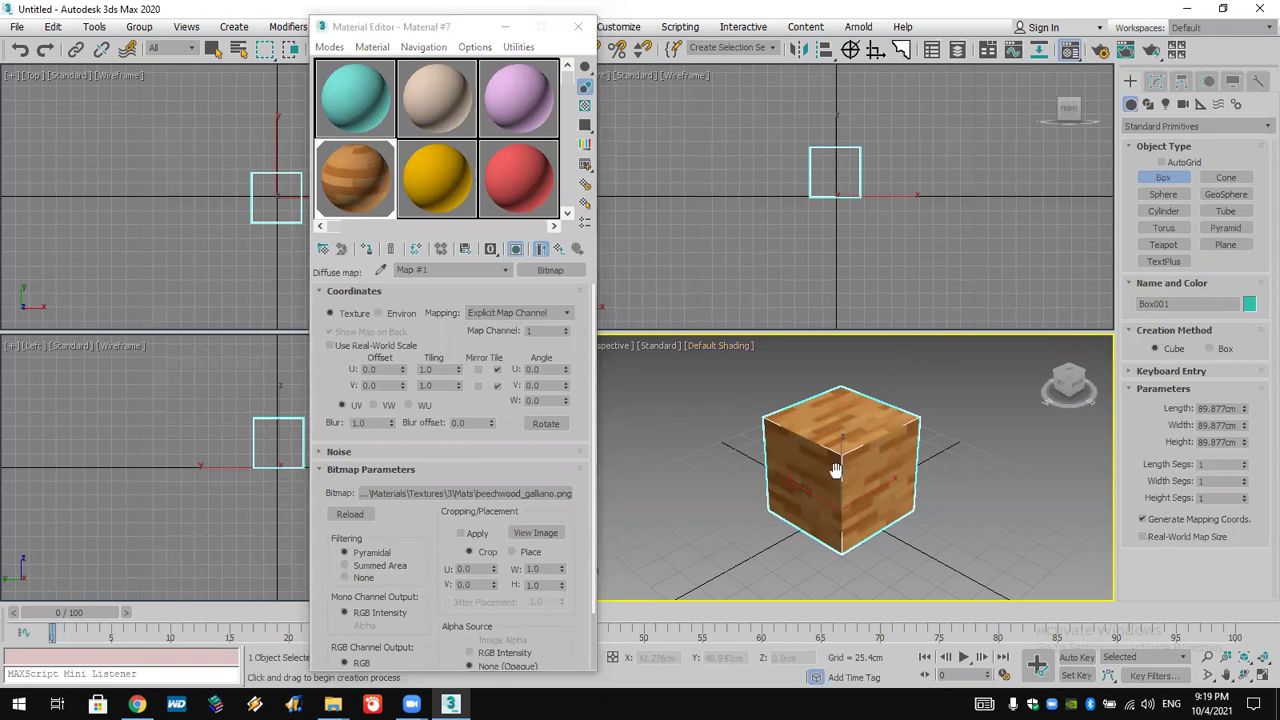
scroll(835, 470, up, 5)
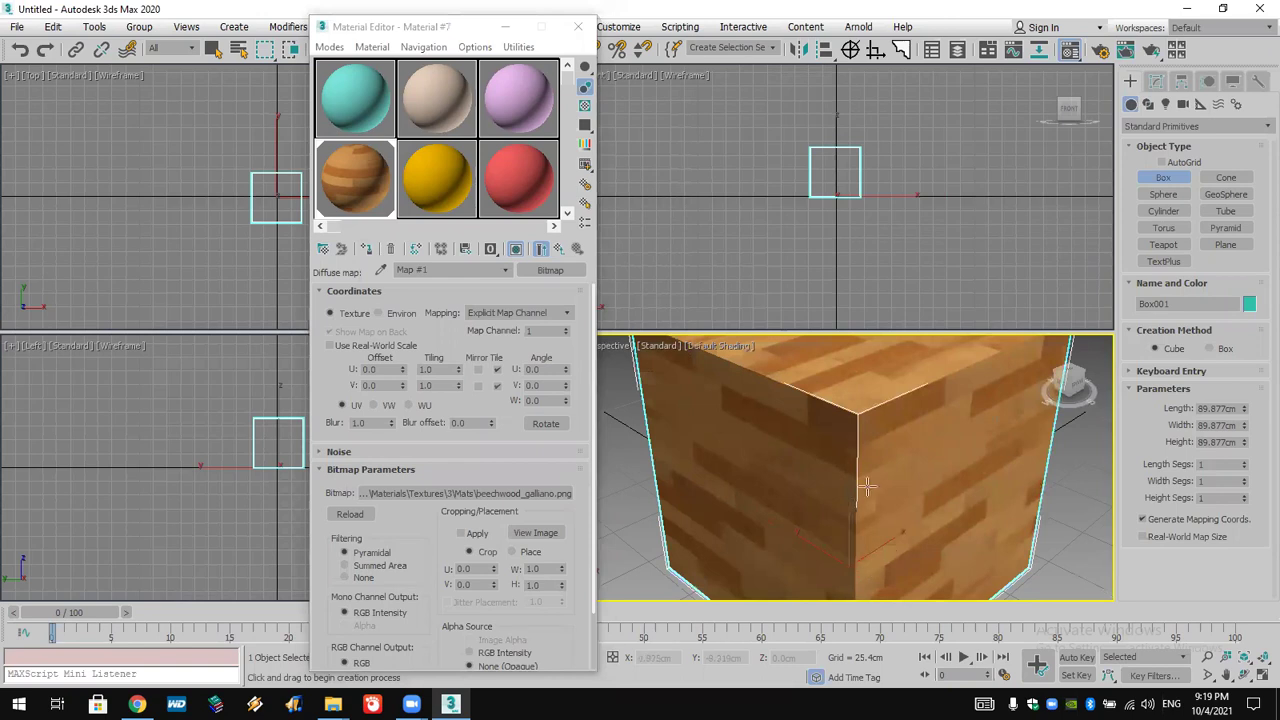
scroll(867, 487, down, 5)
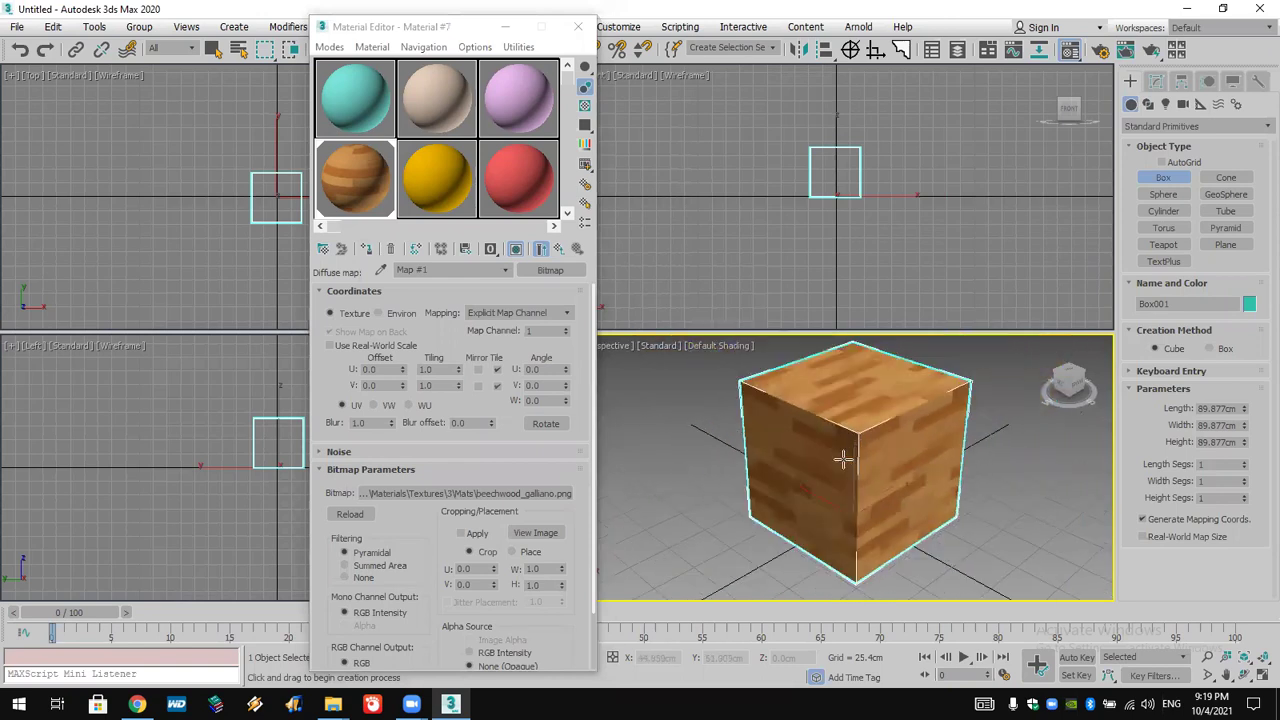
middle_drag(889, 443, 842, 462)
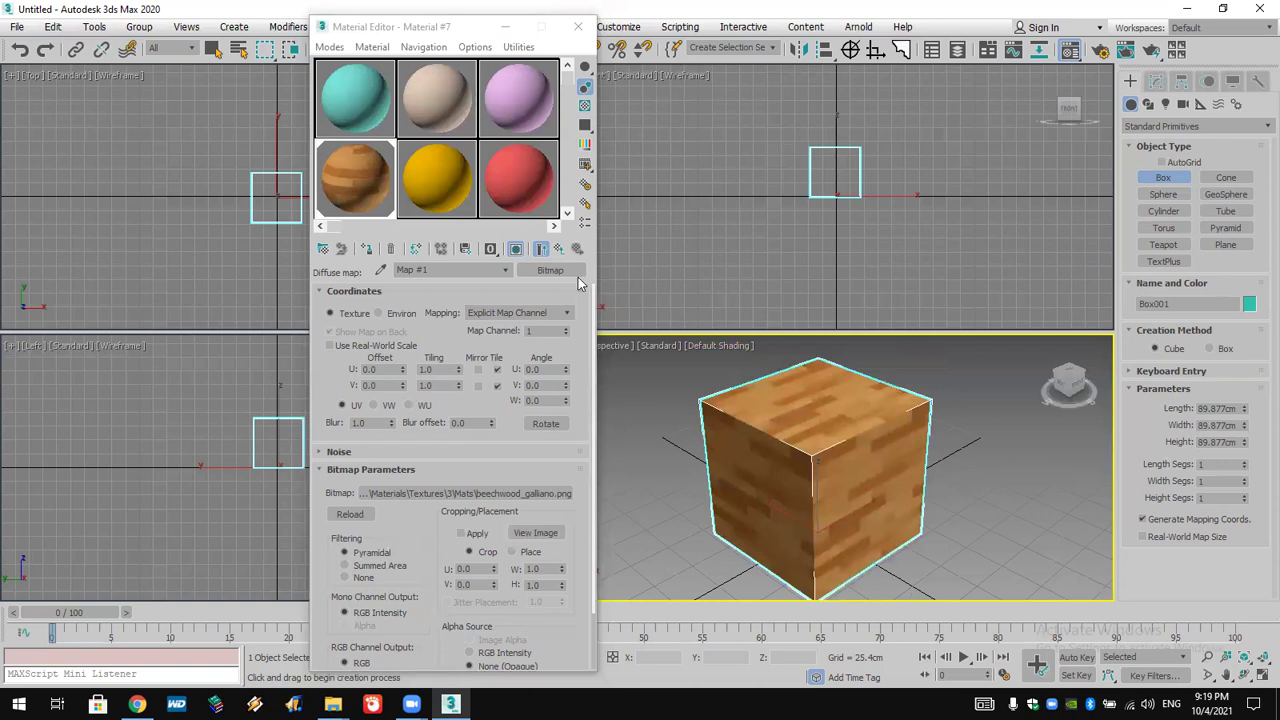
- Replace the textured cube with a new cube about 99 cm per side and display edged faces in the perspective view
key(Delete)
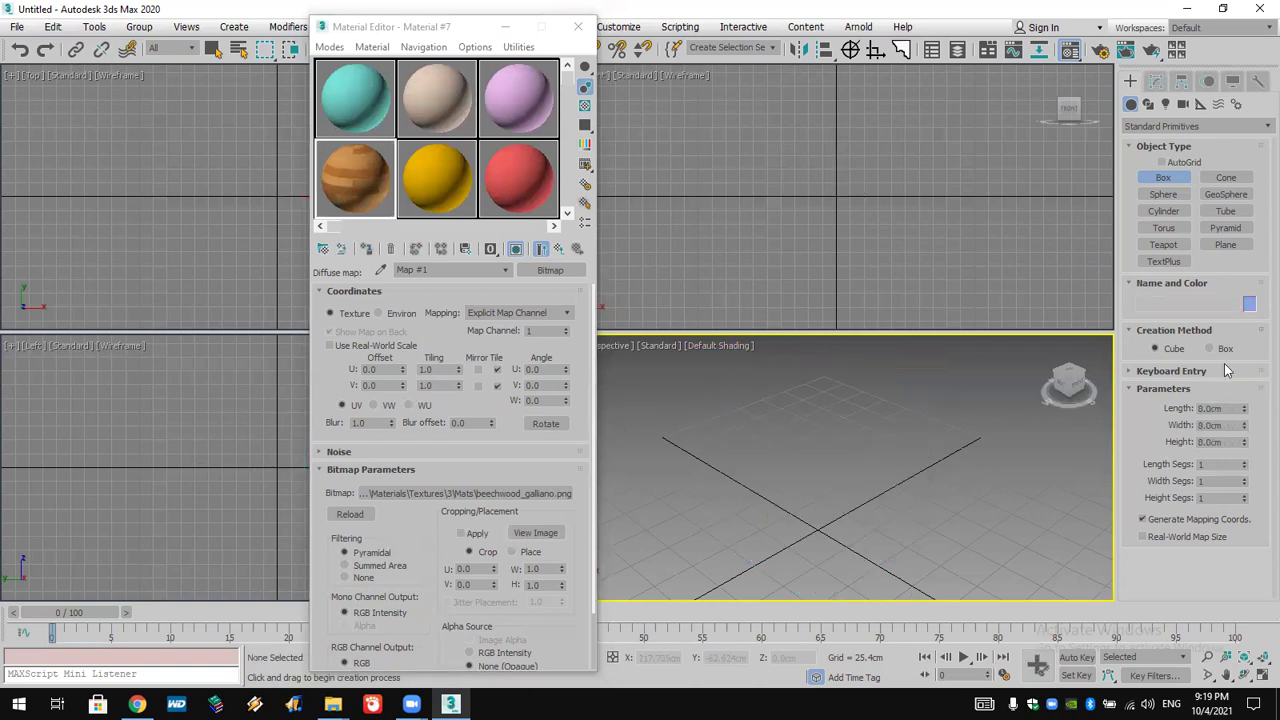
drag(813, 505, 826, 564)
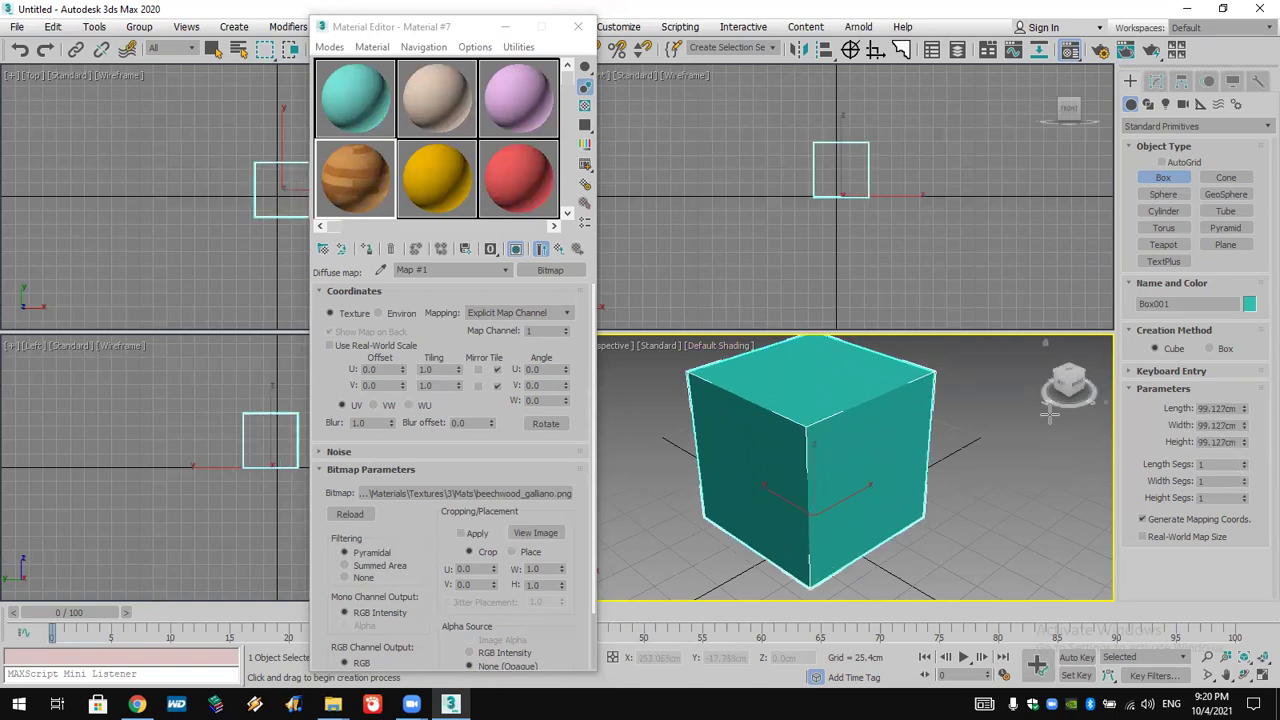
key(F4)
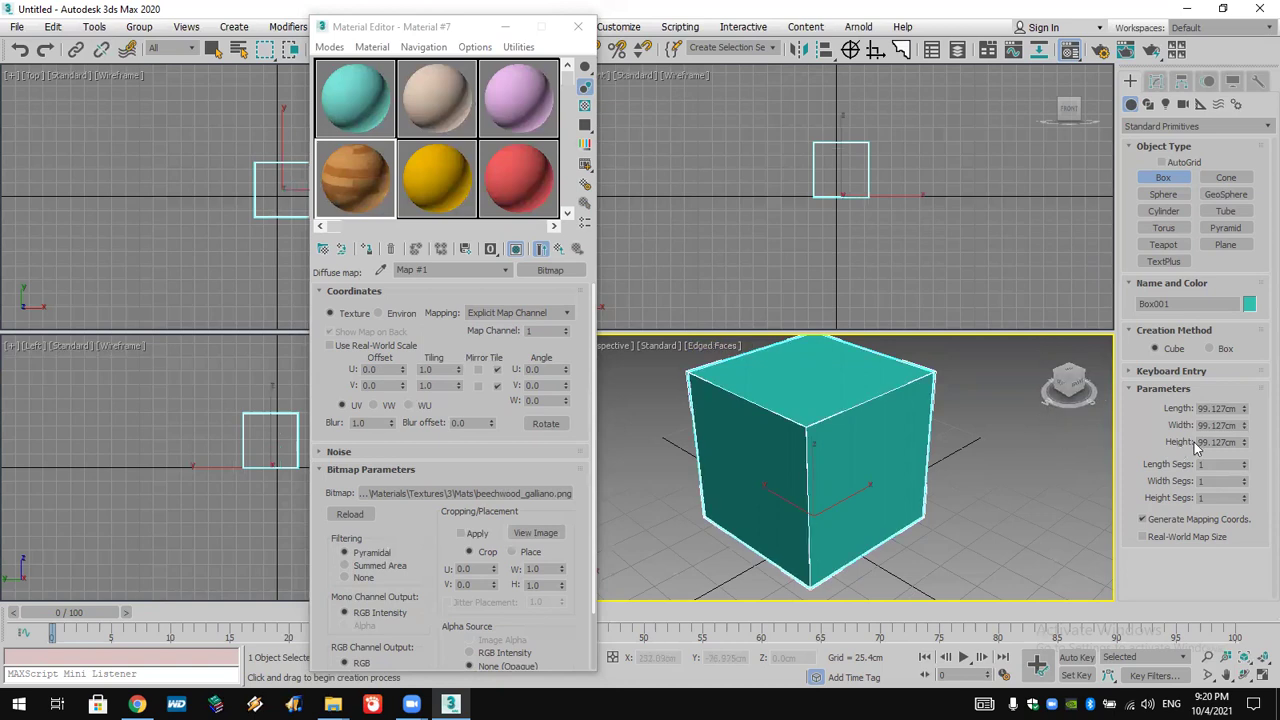
- Try three length segments on the cube and return the count to 1
click(1245, 461)
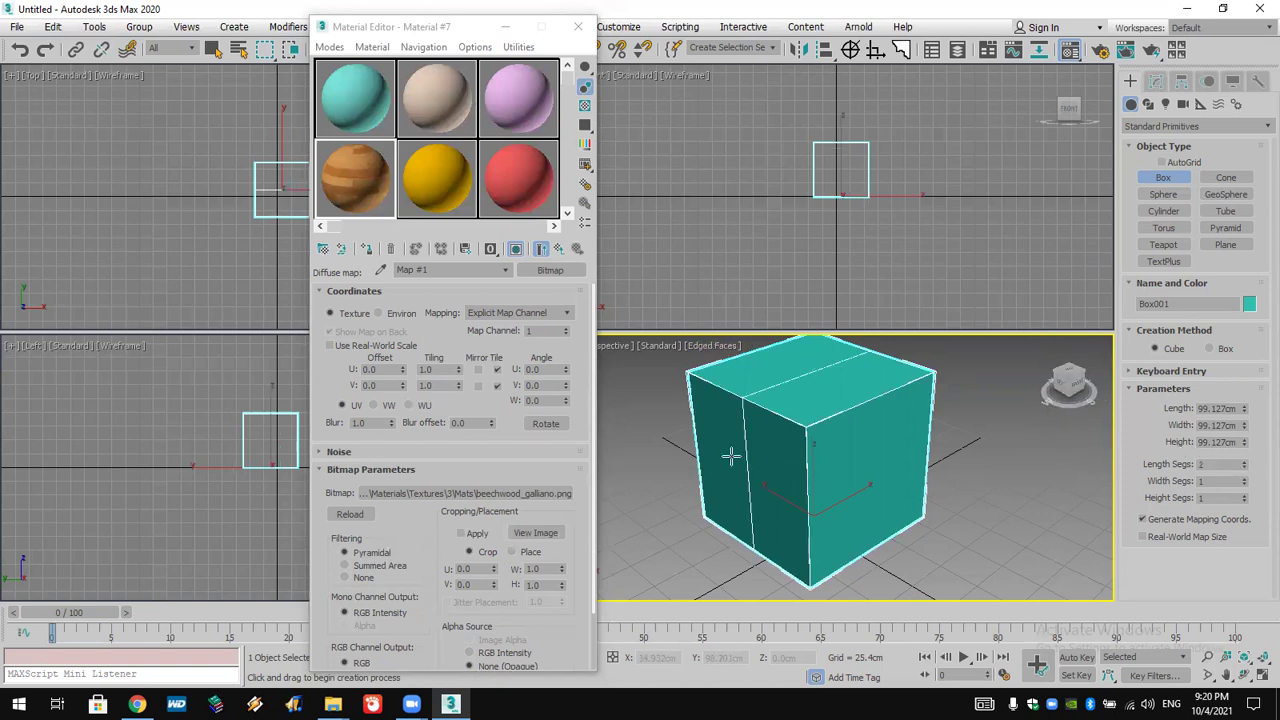
click(1245, 461)
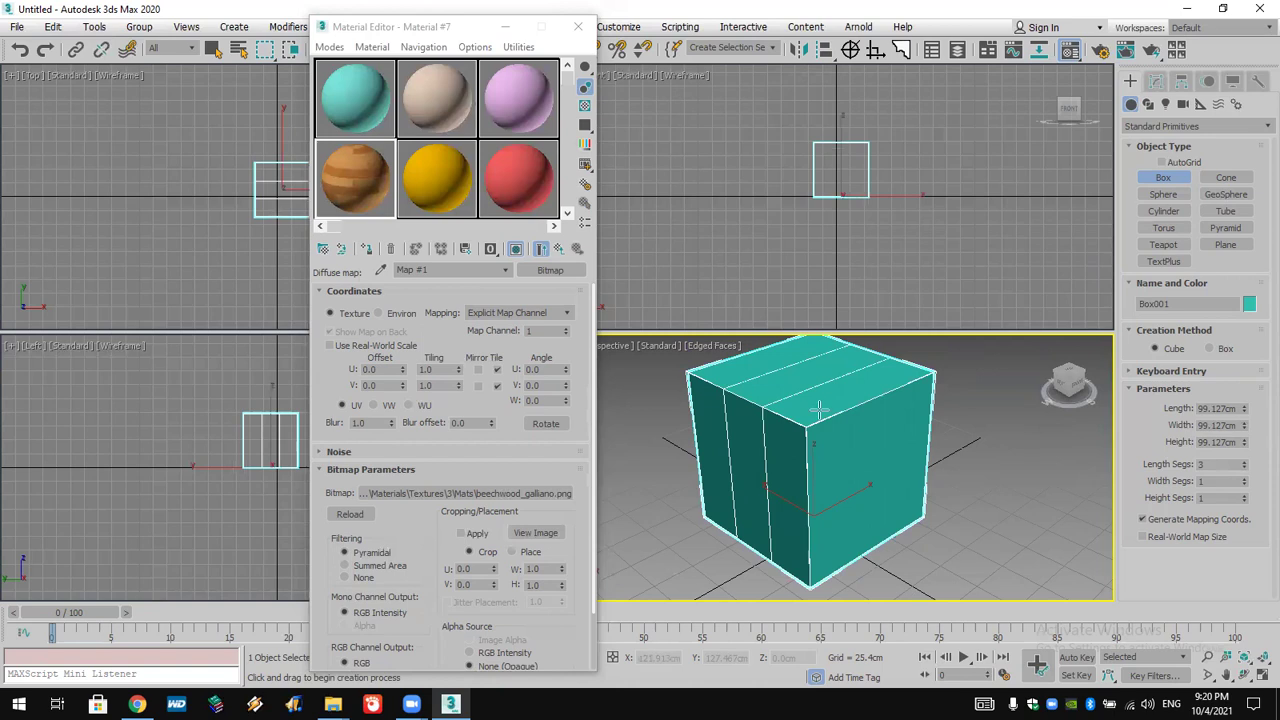
right_click(1245, 467)
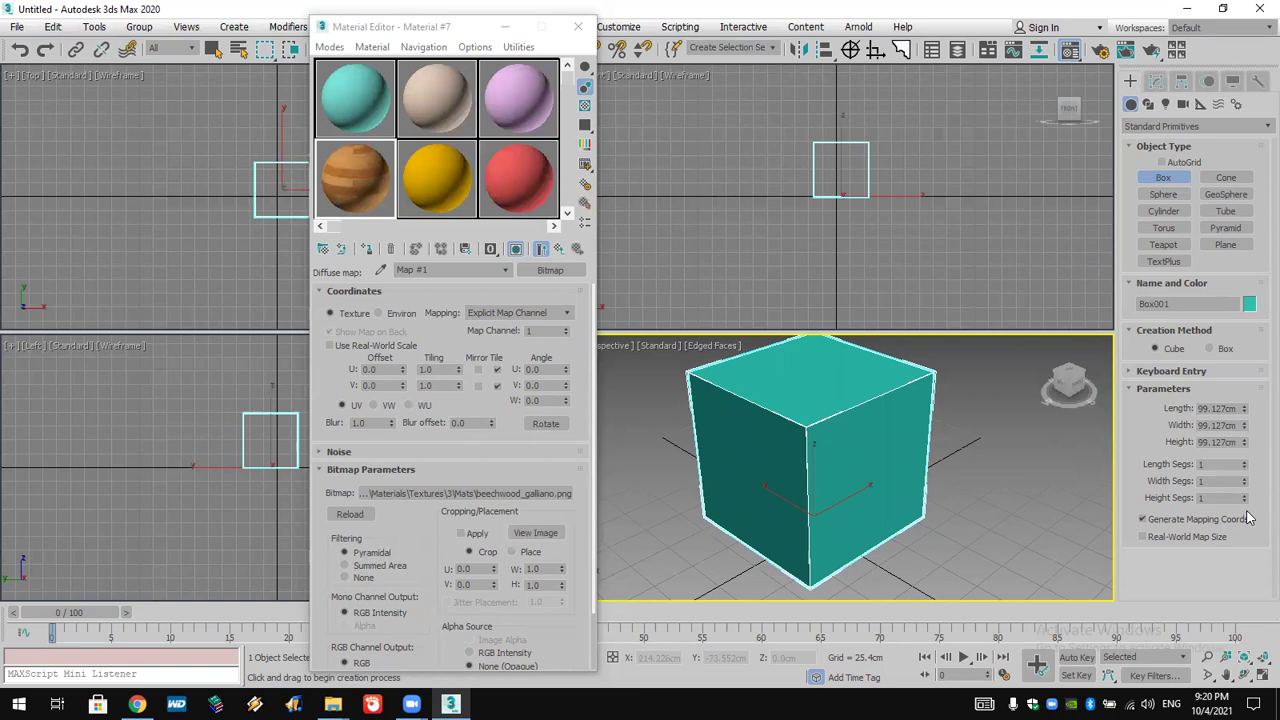
- Add an Edit Mesh modifier to the cube and enter its Polygon sub-object level
click(1155, 81)
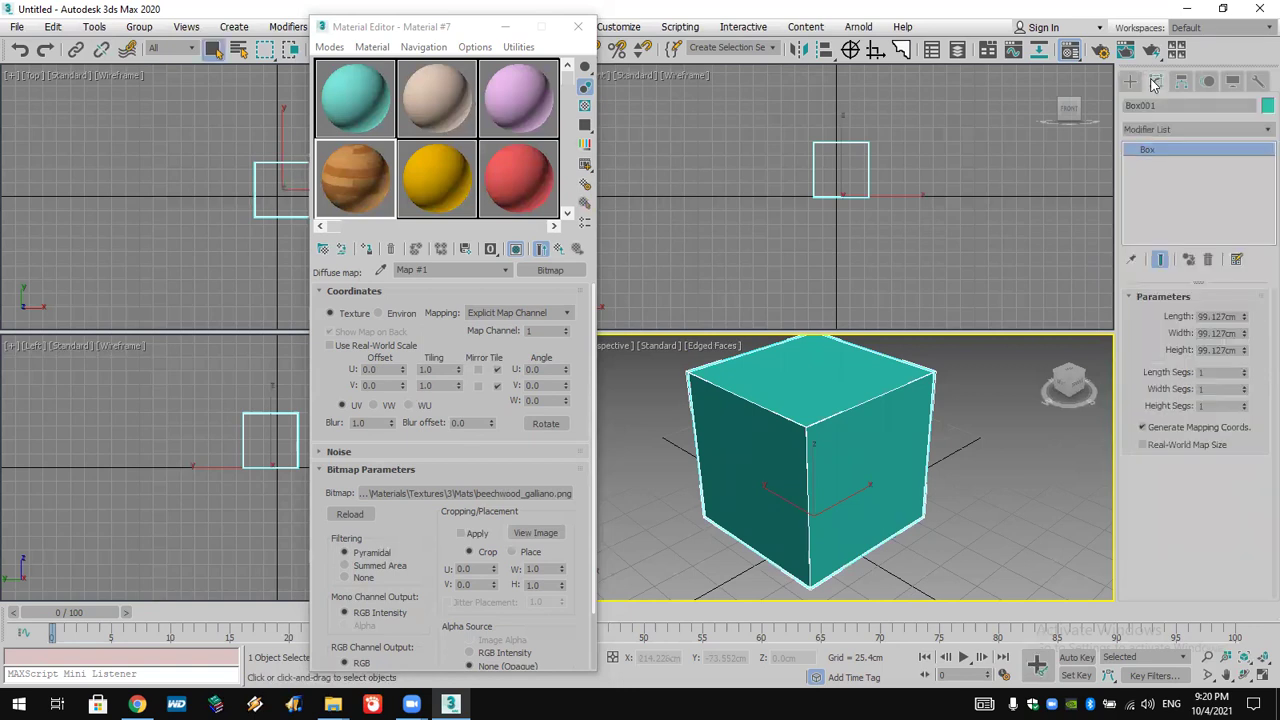
click(1172, 122)
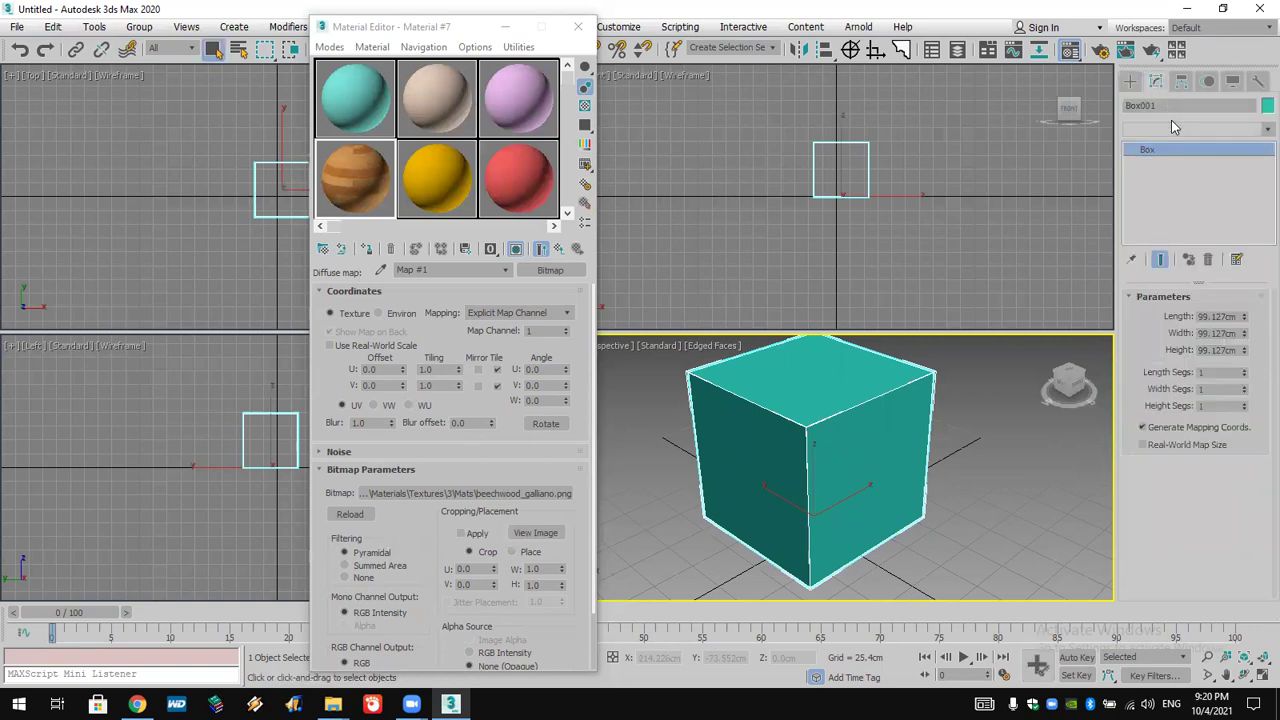
text(esh)
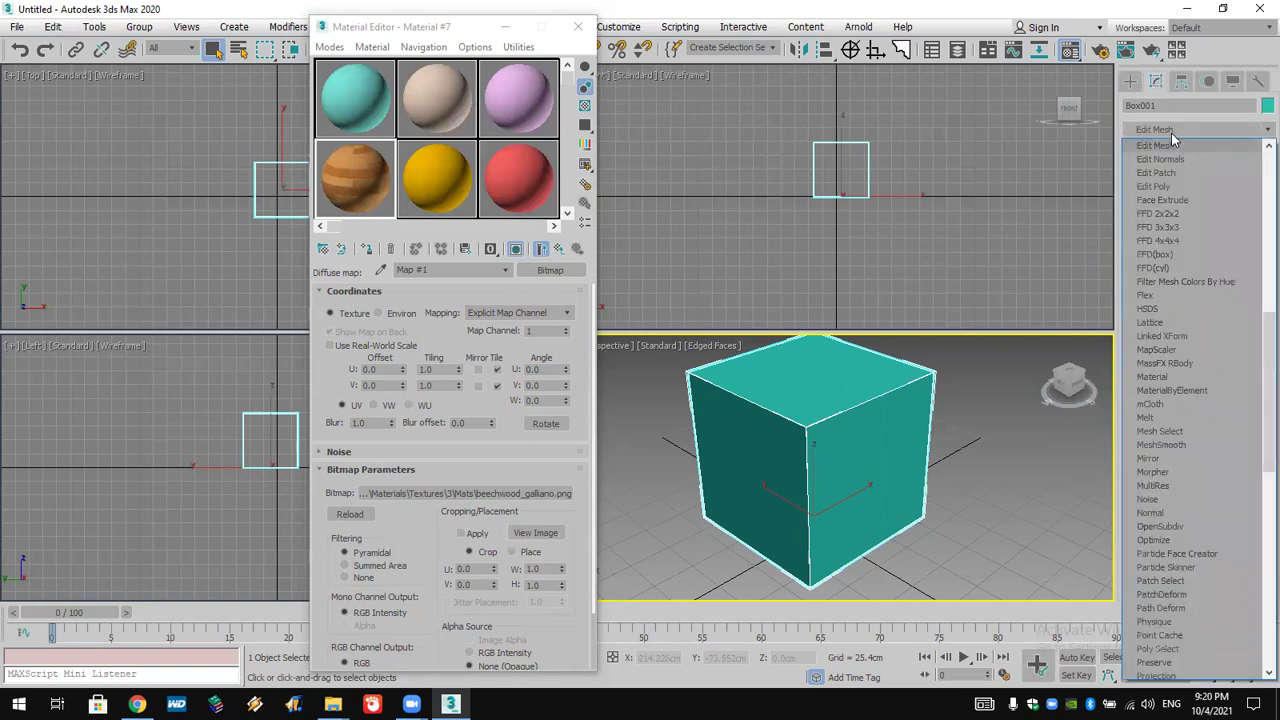
click(1183, 146)
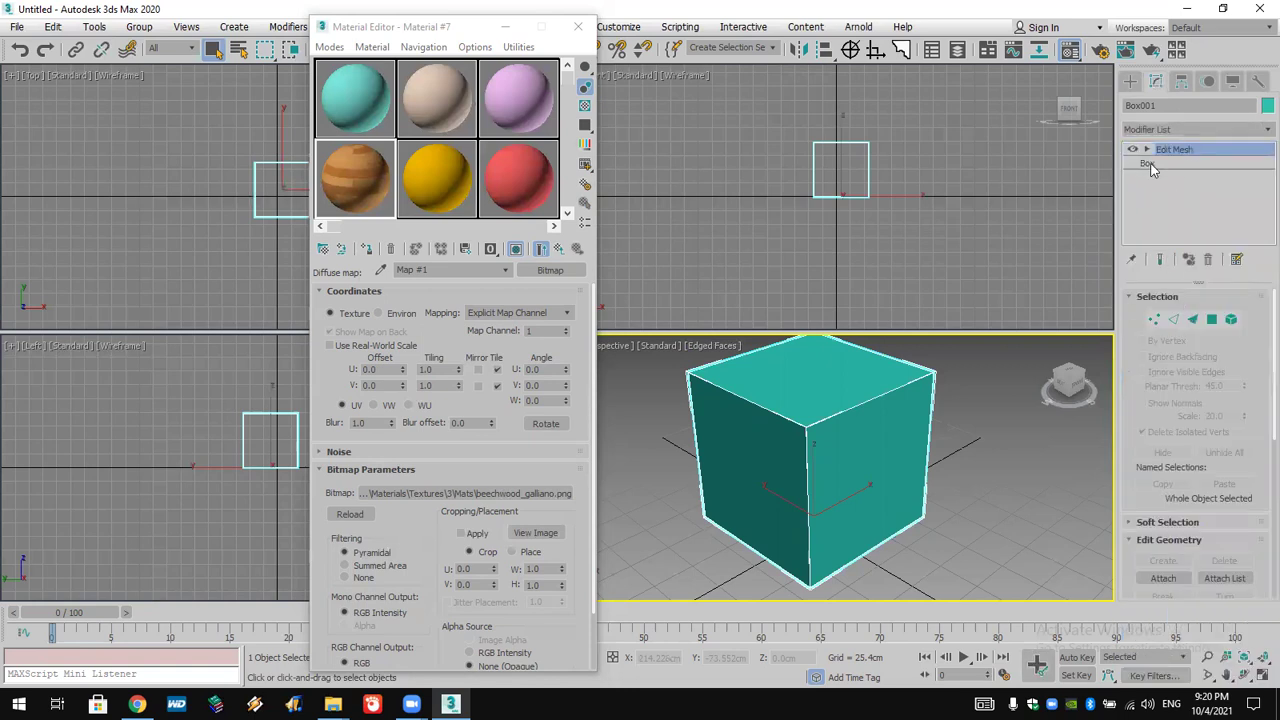
click(1148, 151)
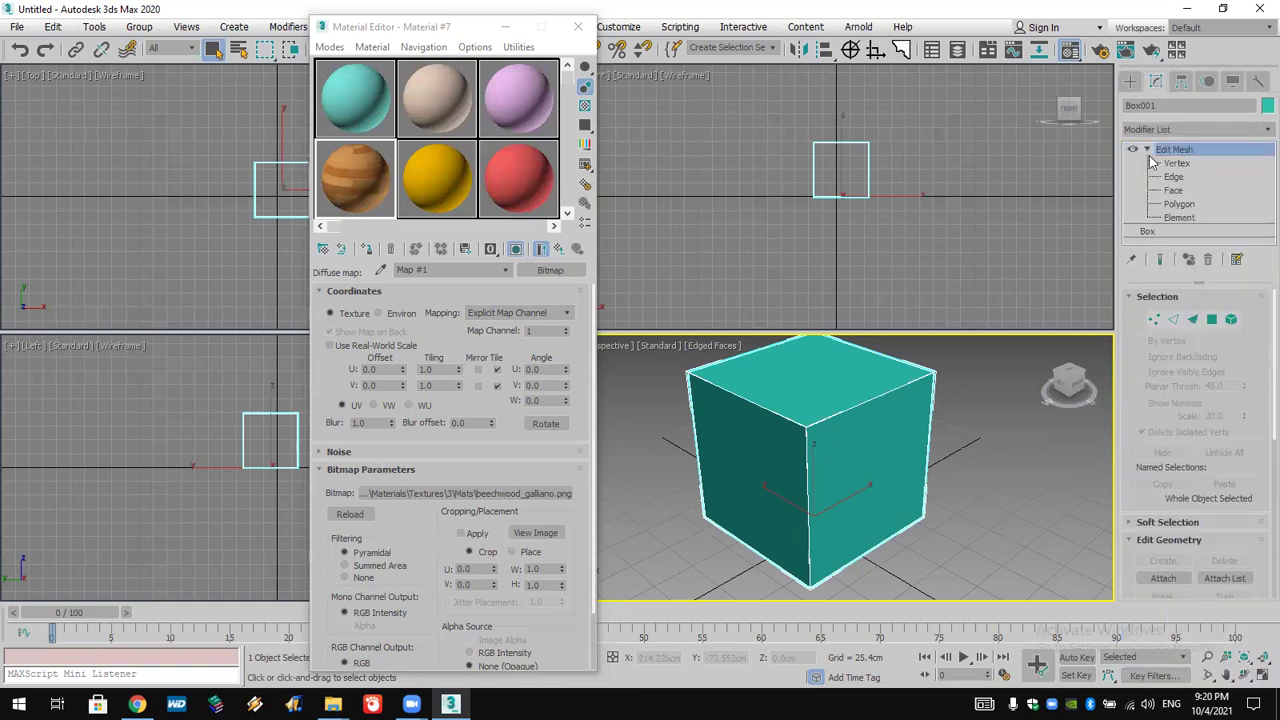
click(1181, 204)
- Select the cube's two visible side polygons and its top polygon in turn to compare their material IDs
click(860, 444)
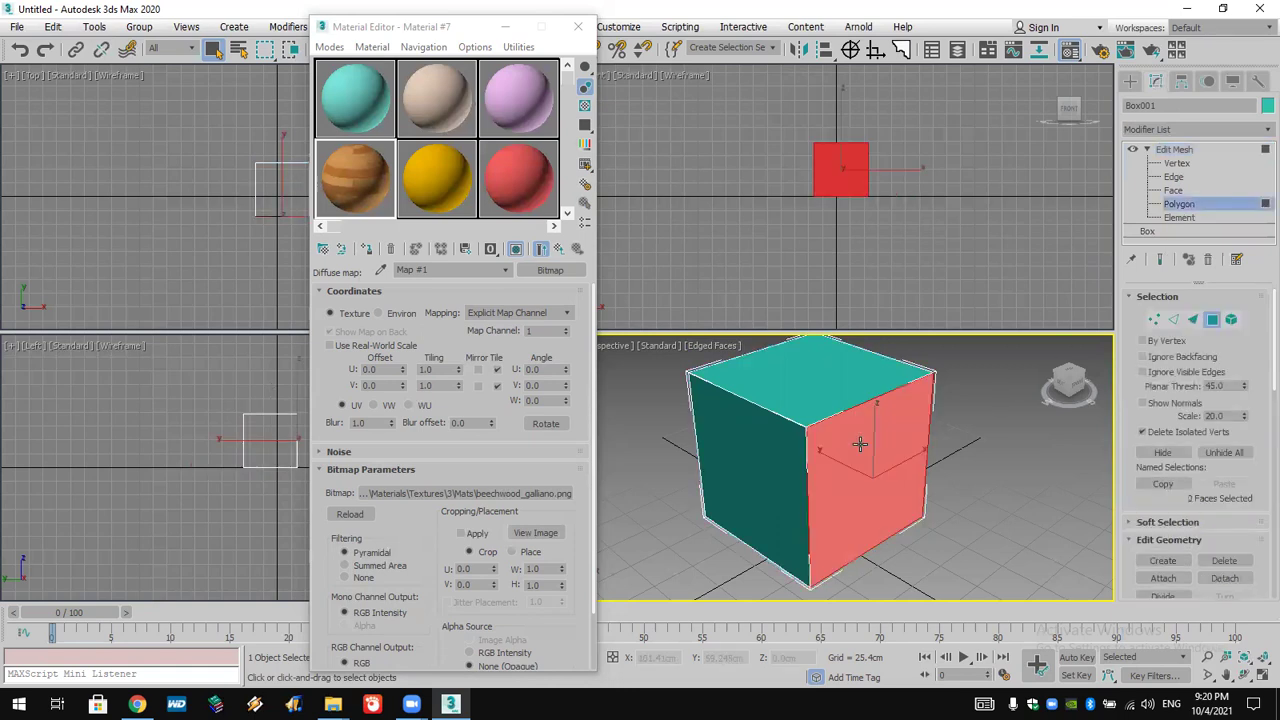
drag(1124, 490, 1168, 15)
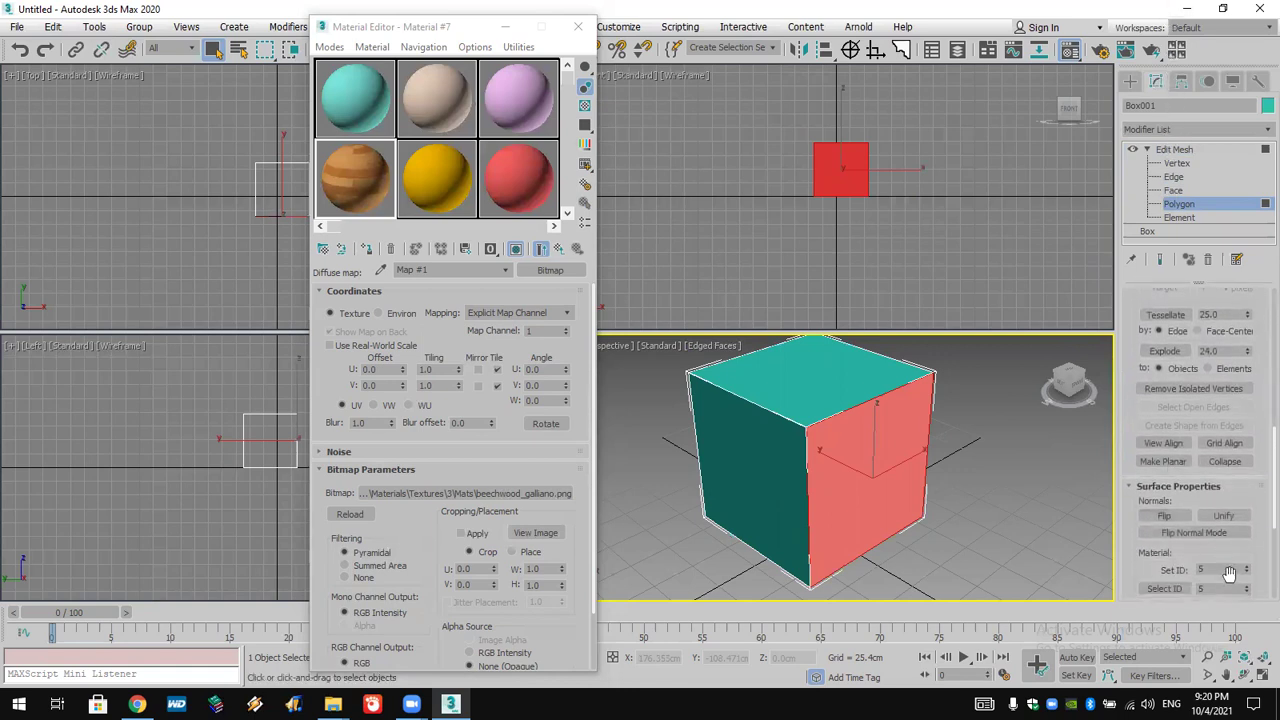
click(745, 513)
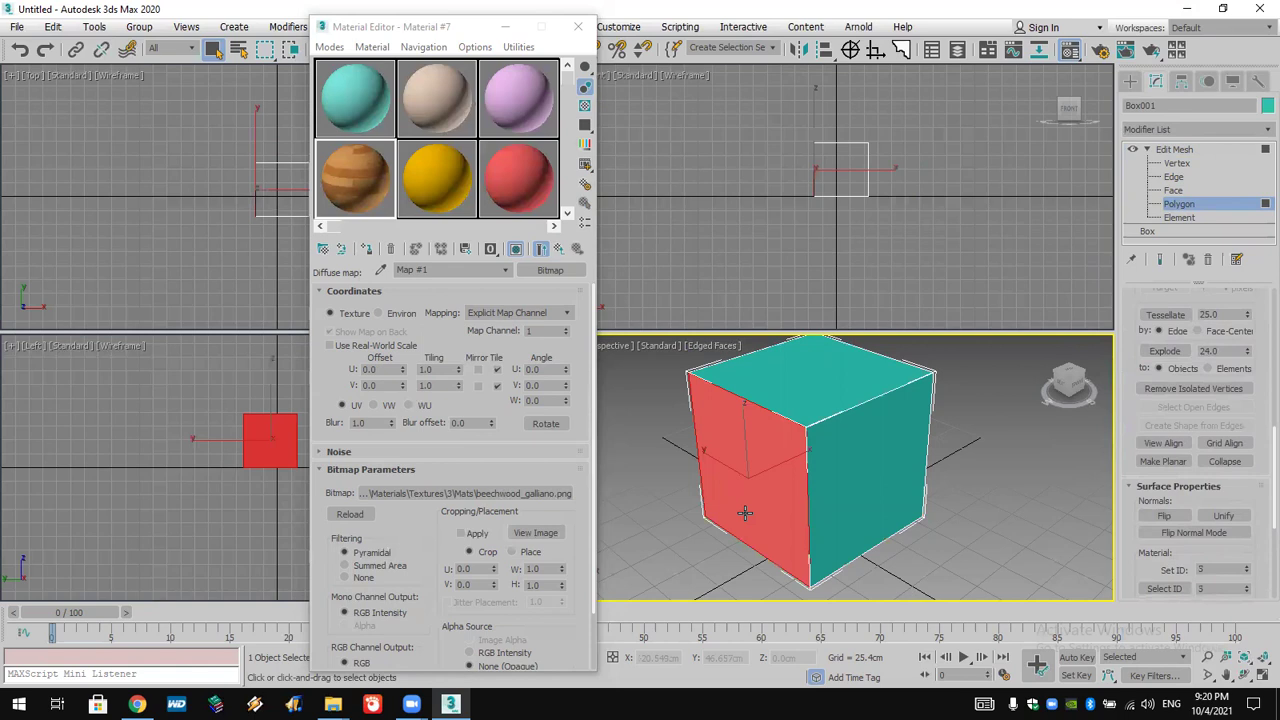
click(821, 375)
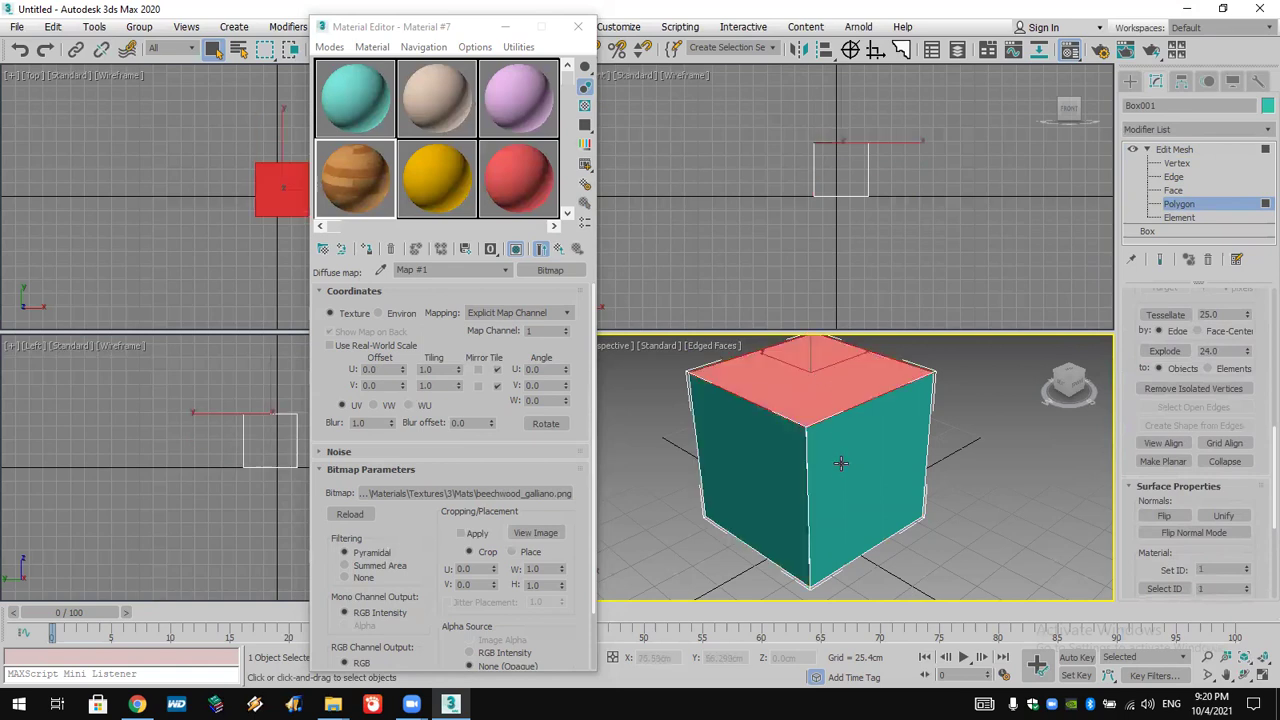
click(768, 487)
click(836, 490)
click(772, 487)
click(830, 488)
click(776, 482)
click(852, 487)
click(792, 485)
click(845, 487)
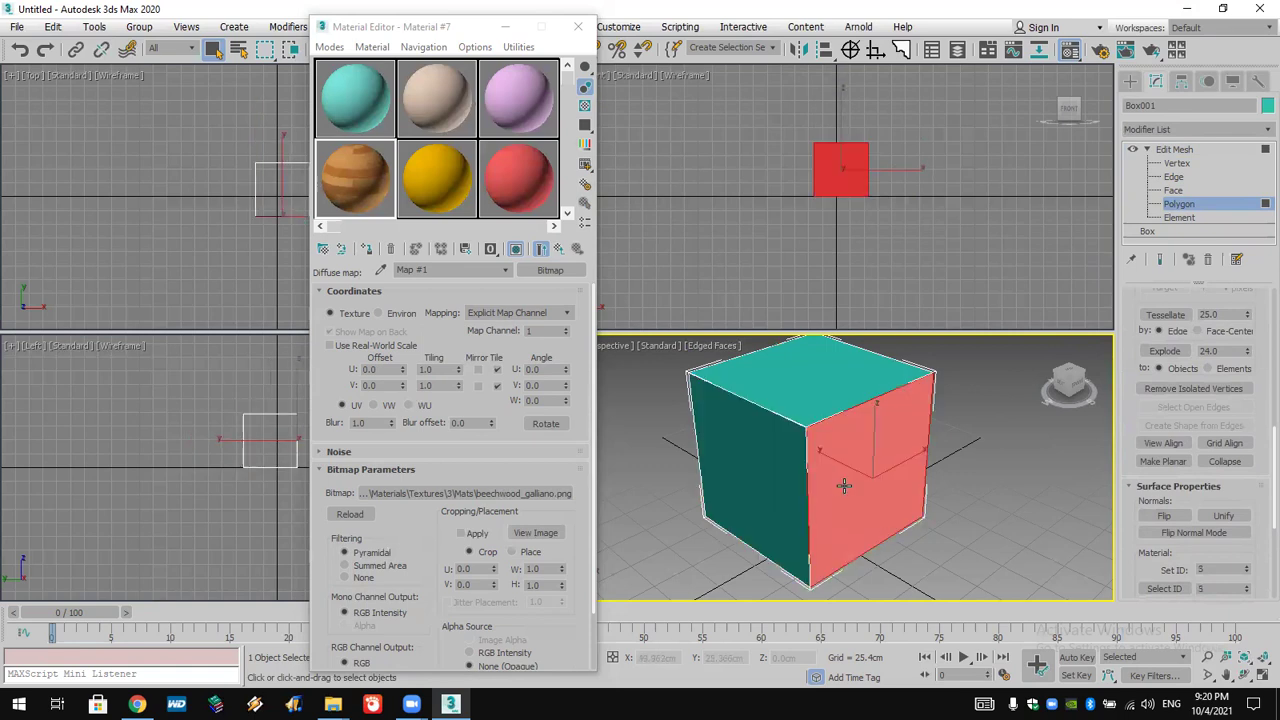
click(789, 484)
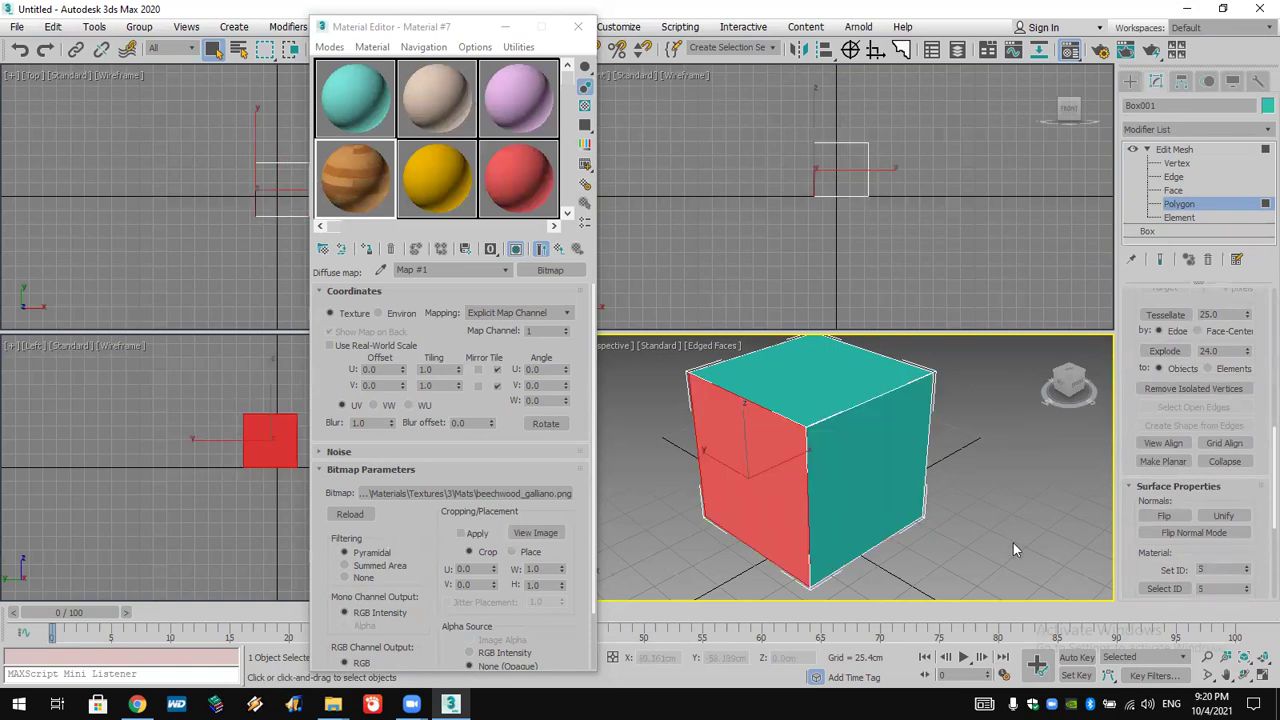
- Set the material ID of the cube's front-right polygon to 3, check the other visible polygons' IDs and leave polygon editing
click(884, 488)
click(1216, 569)
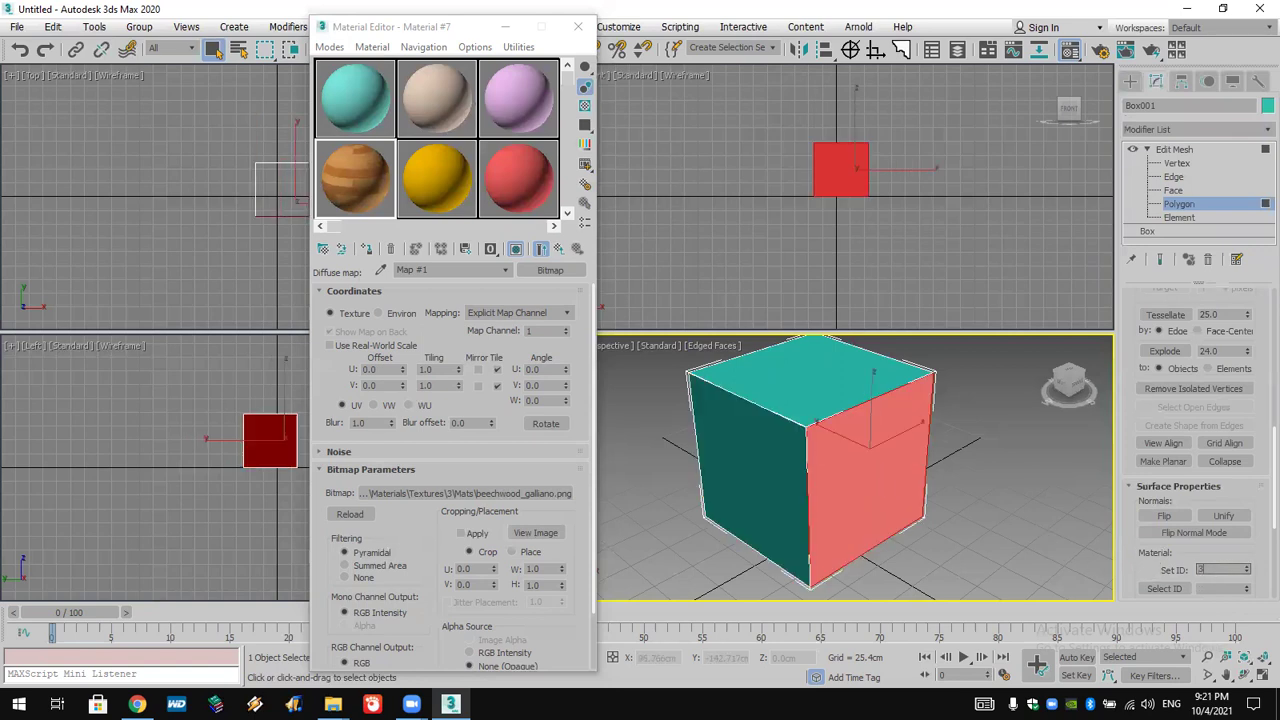
click(749, 487)
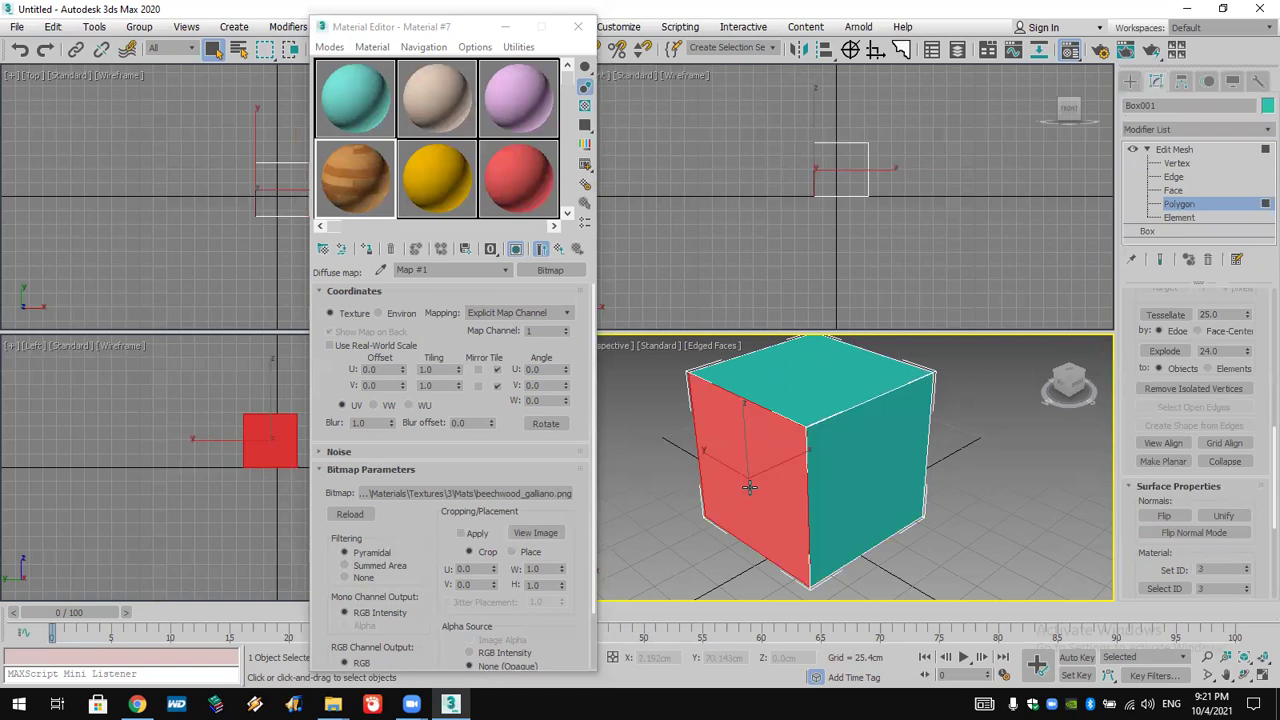
click(878, 481)
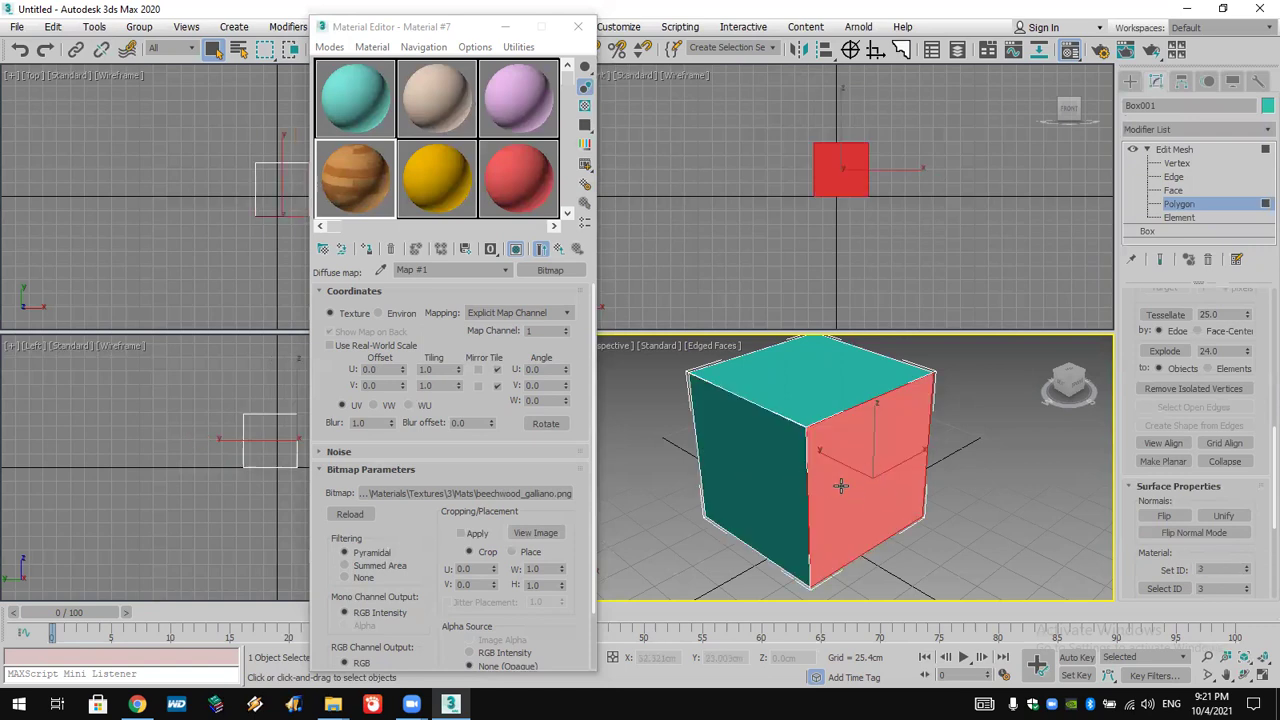
click(831, 400)
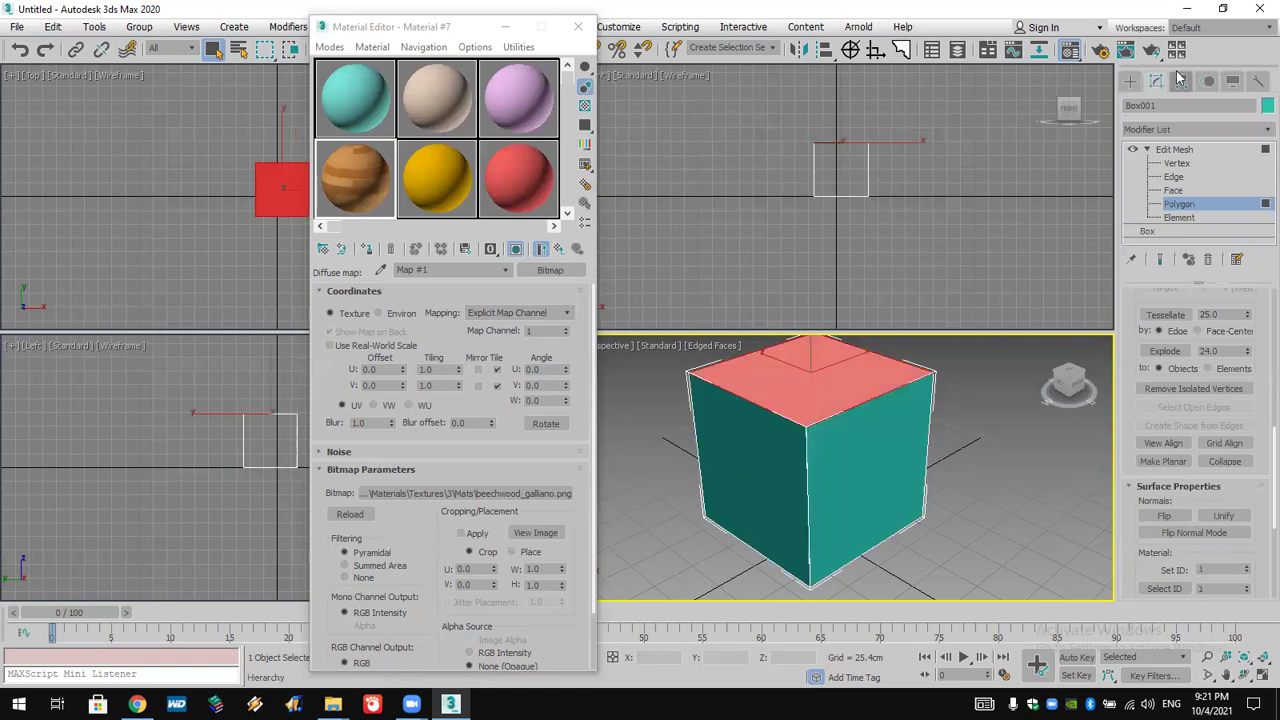
click(1129, 83)
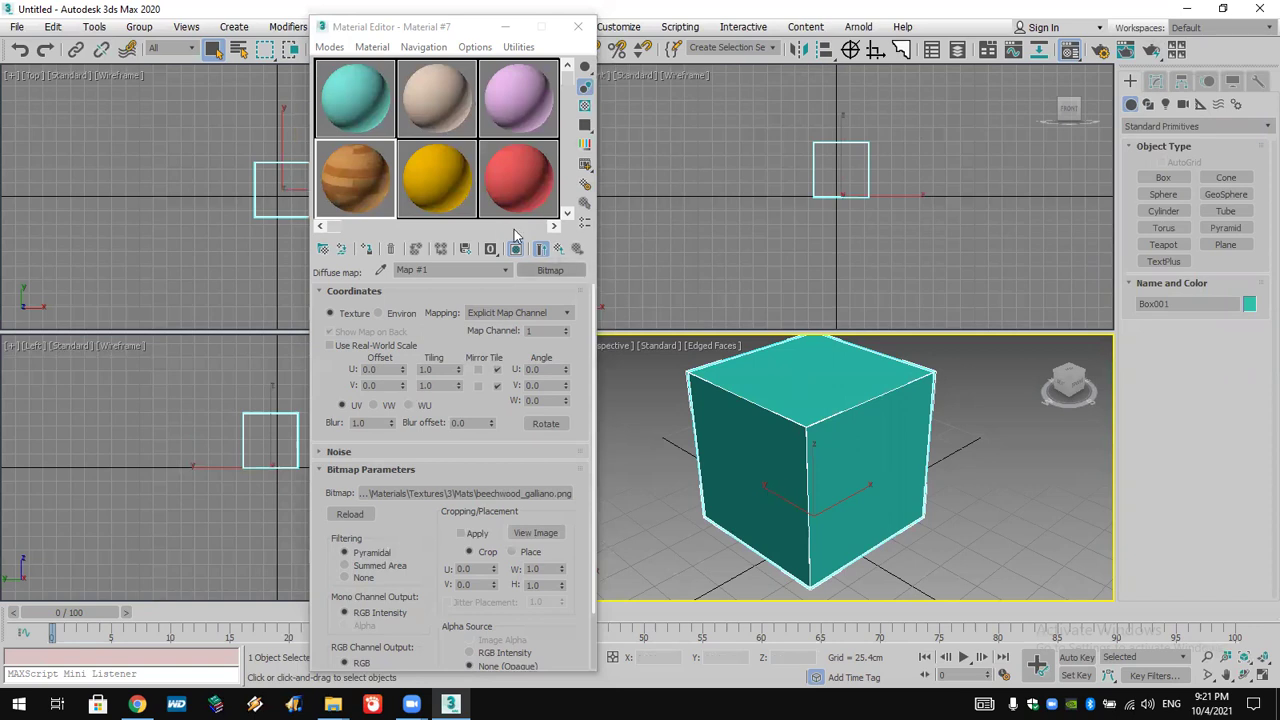
- Change the unused Material #20 from VRayMtl to a Multi/Sub-Object material, discarding the old material
scroll(573, 200, down, 2)
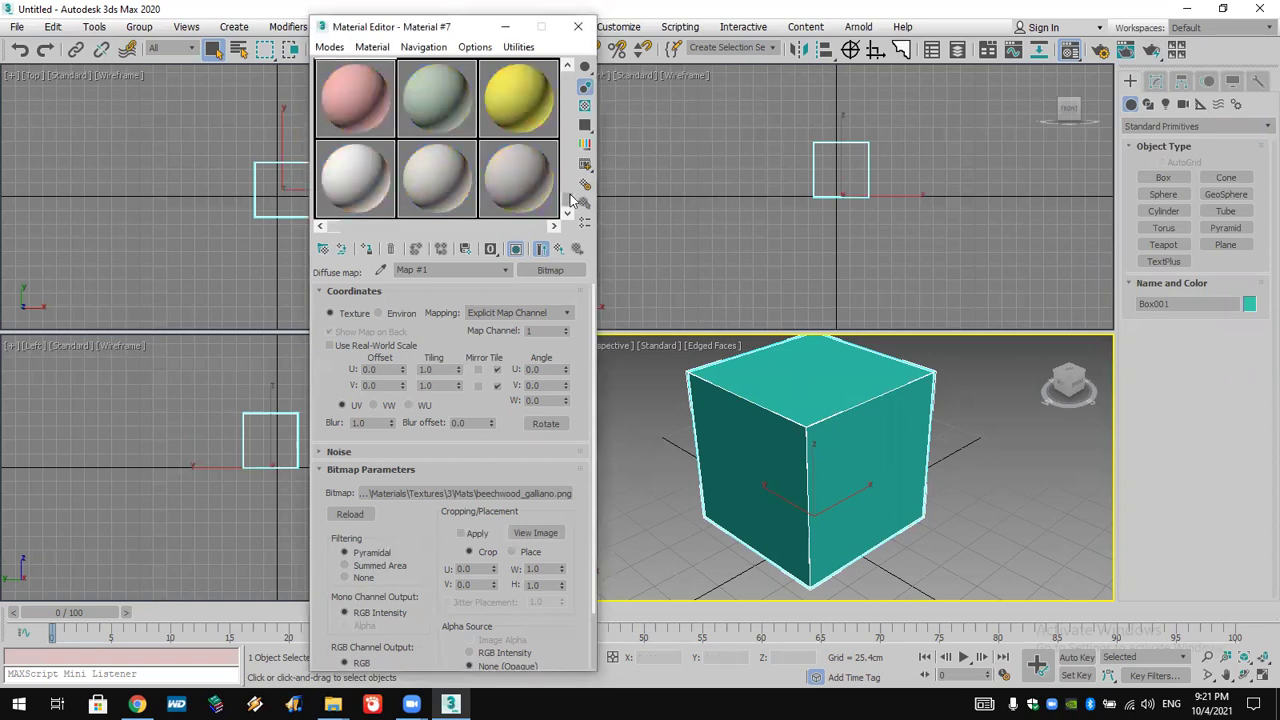
click(434, 191)
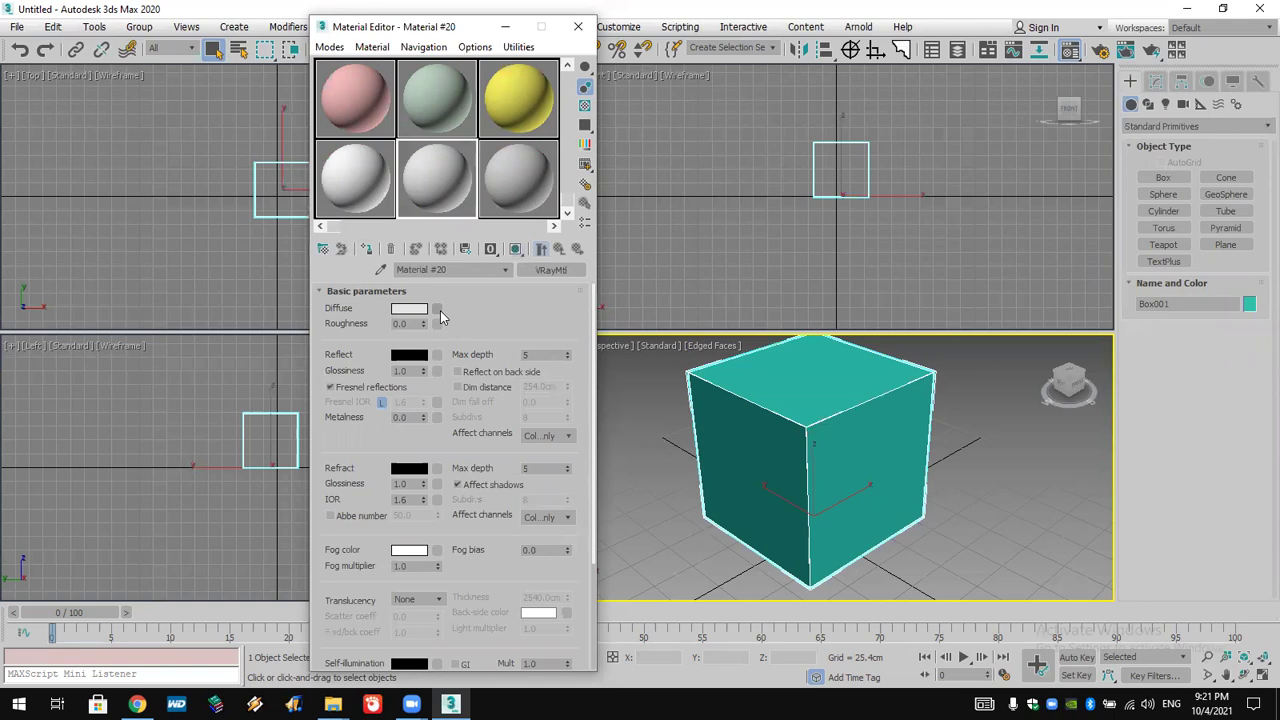
click(566, 272)
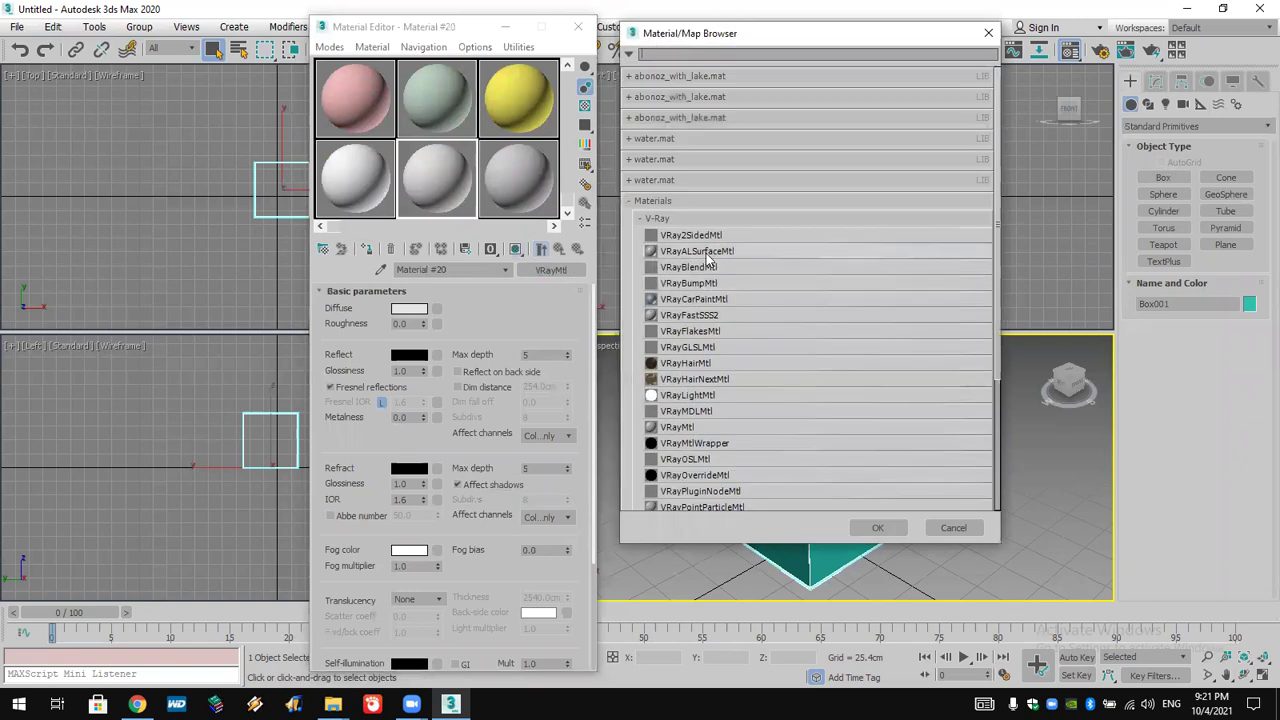
click(645, 218)
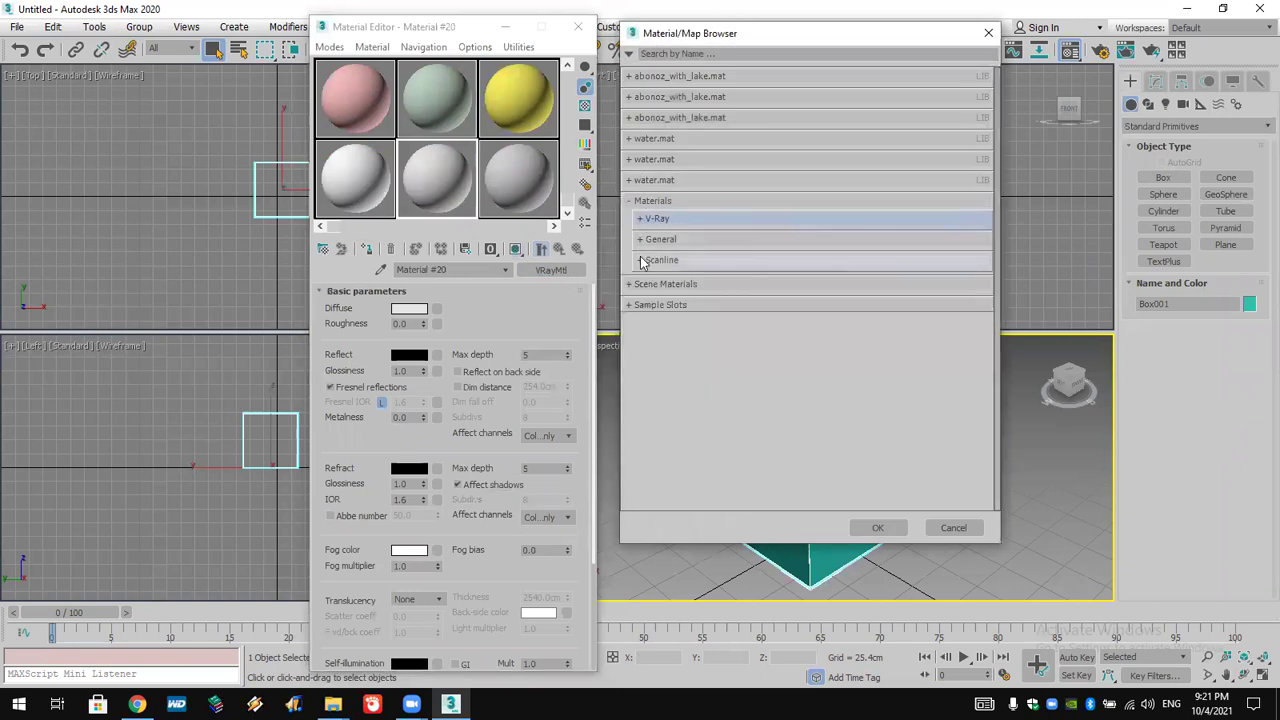
click(642, 240)
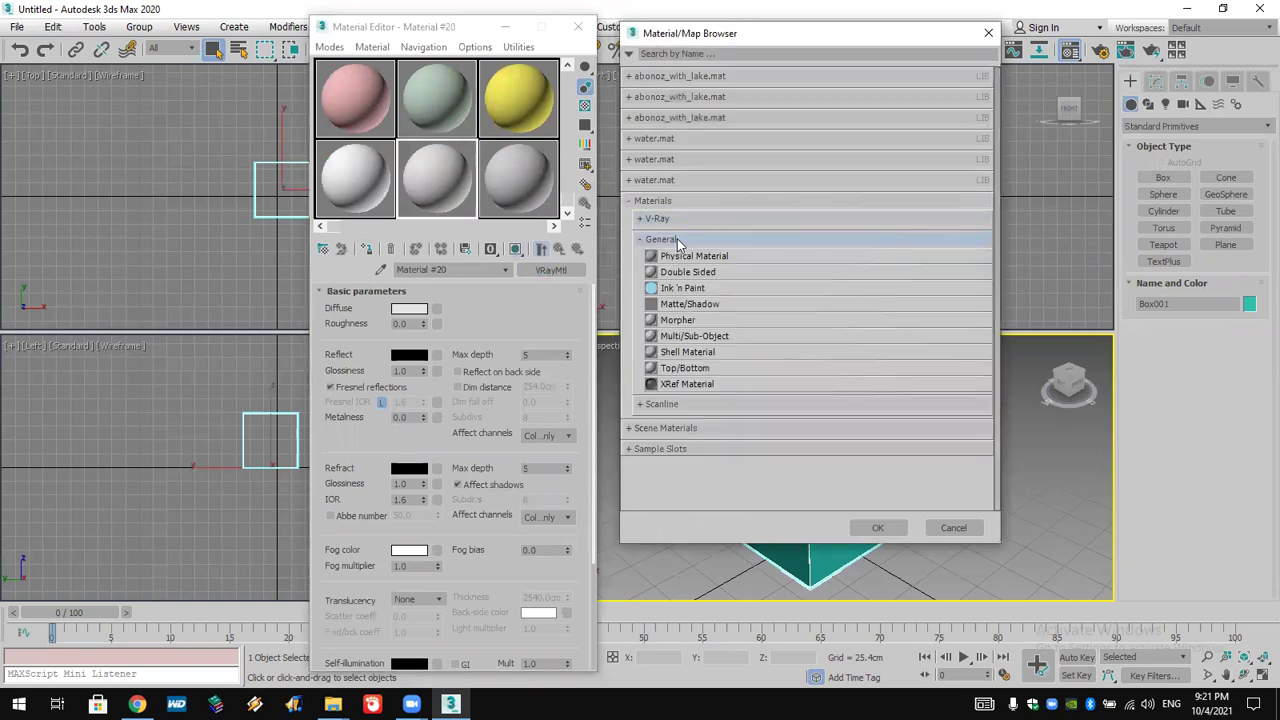
double_click(739, 337)
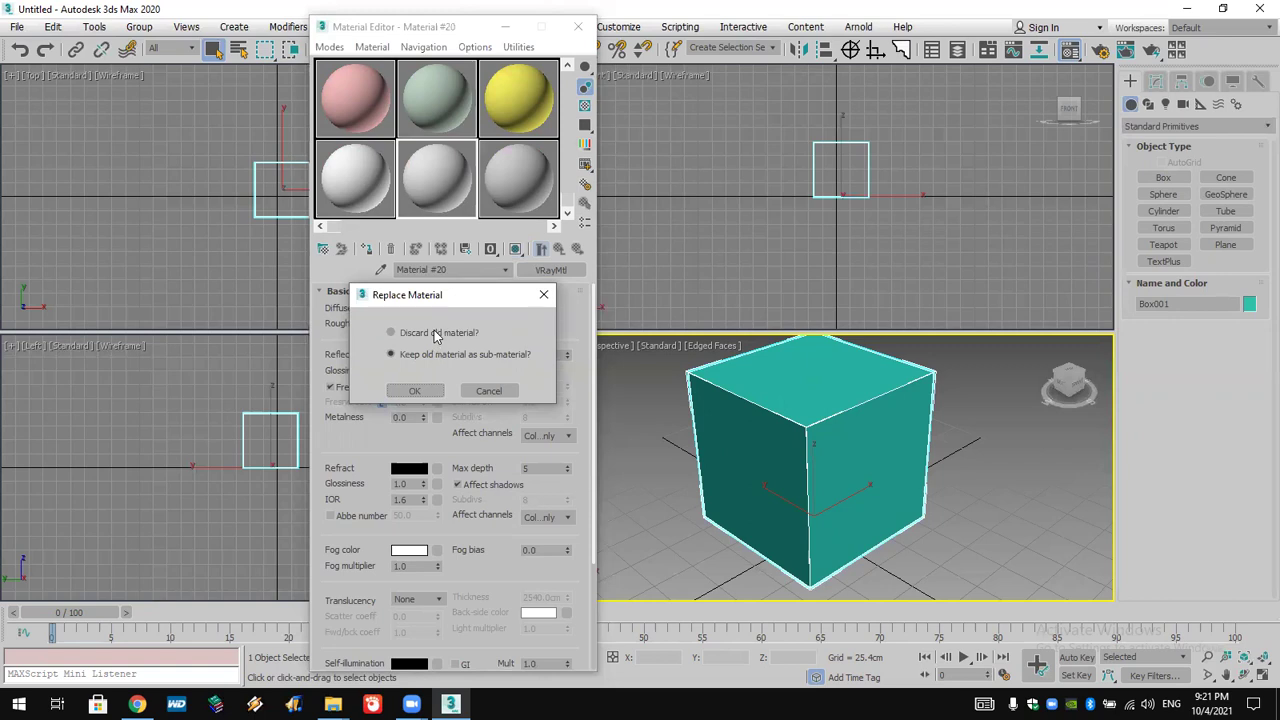
click(418, 391)
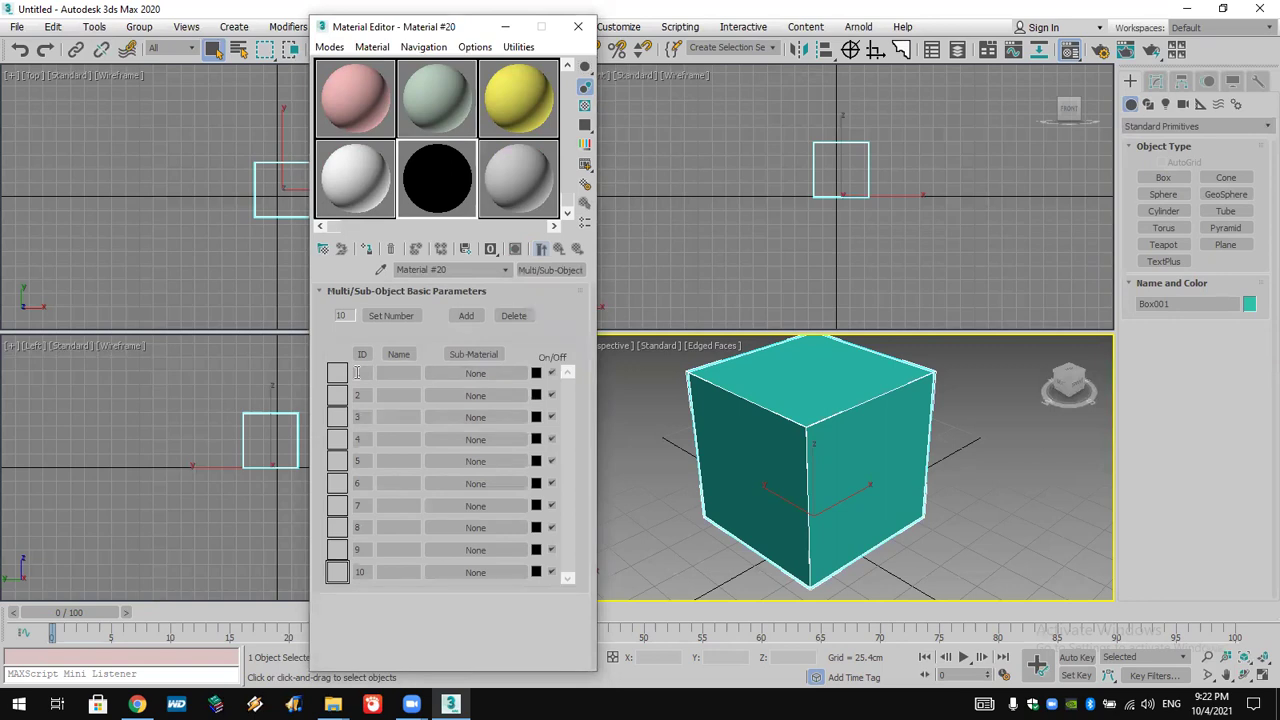
- Set sub-material ID 3 of the Multi/Sub-Object material to a VRayMtl
click(445, 418)
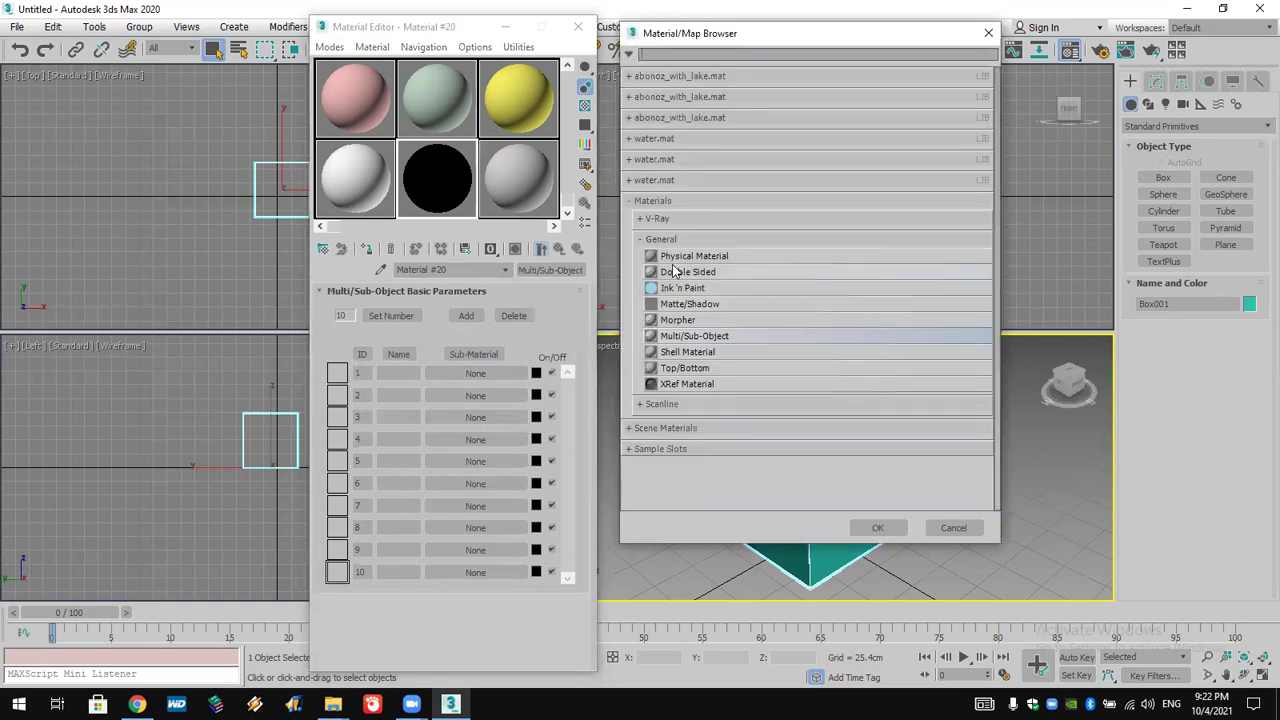
click(655, 240)
click(656, 218)
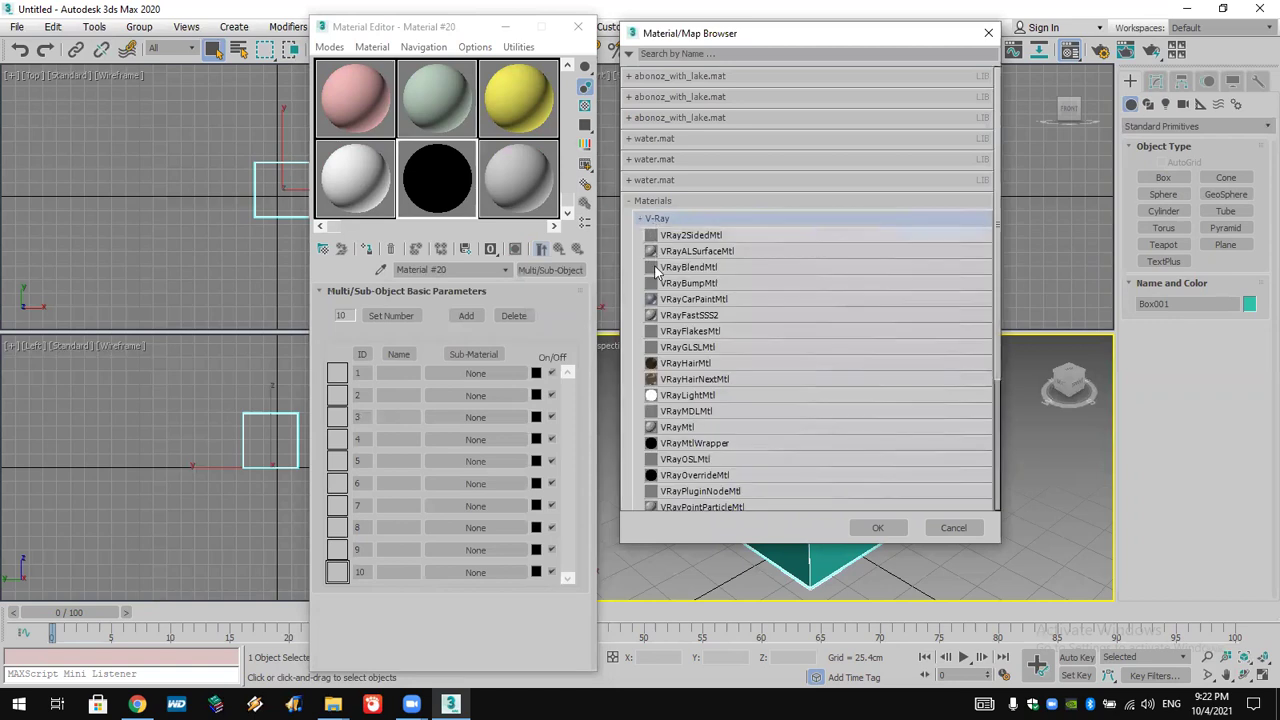
double_click(680, 427)
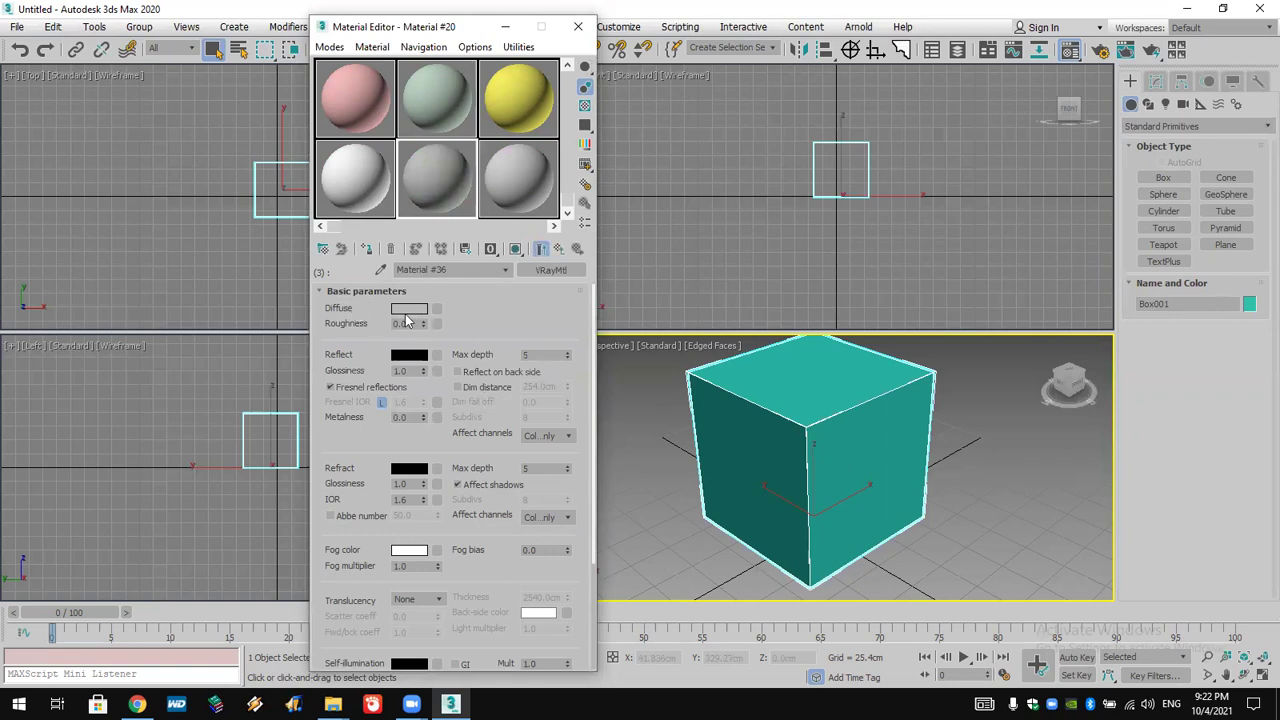
- Load the beechwood_galliano image as a Bitmap map for the diffuse of sub-material 3
click(436, 309)
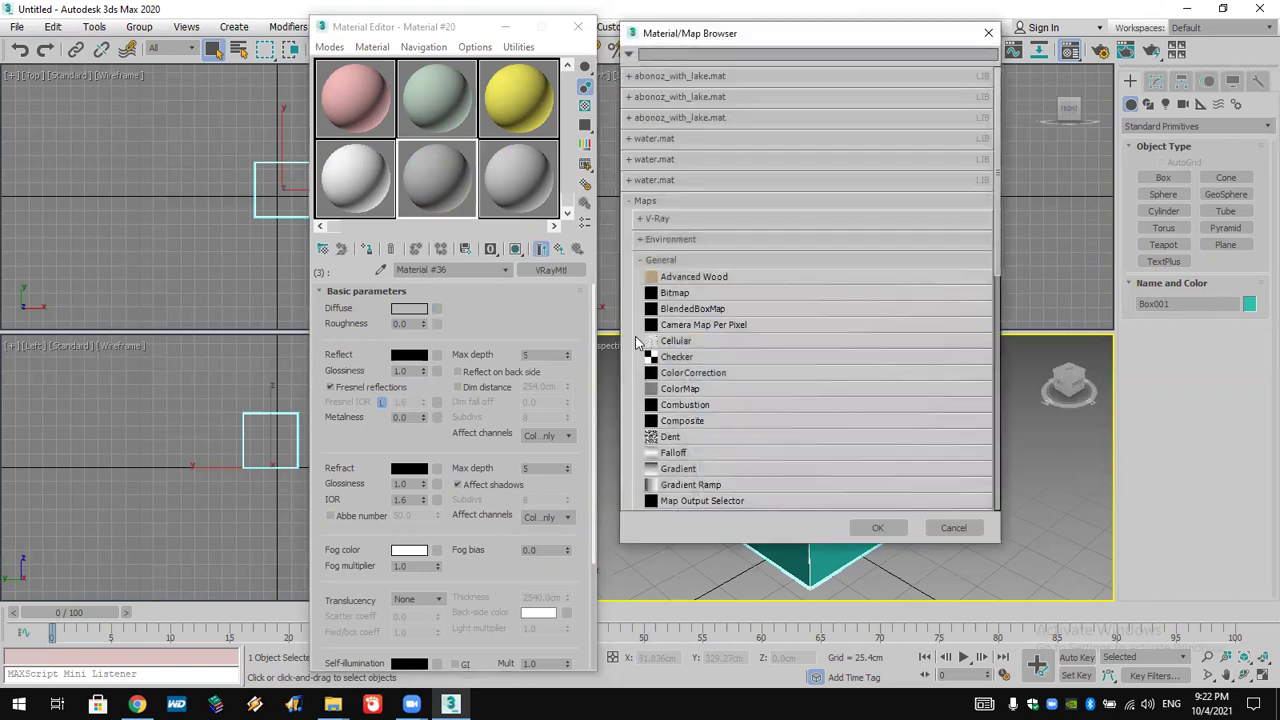
double_click(677, 291)
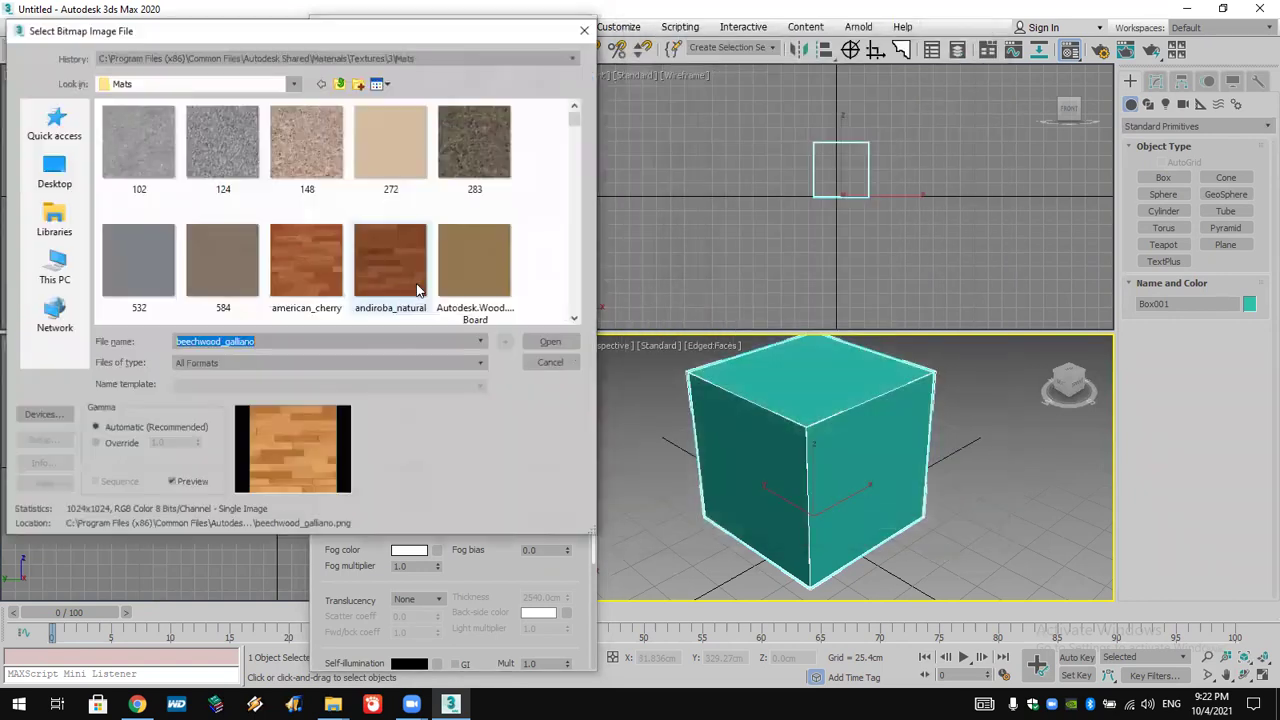
click(549, 342)
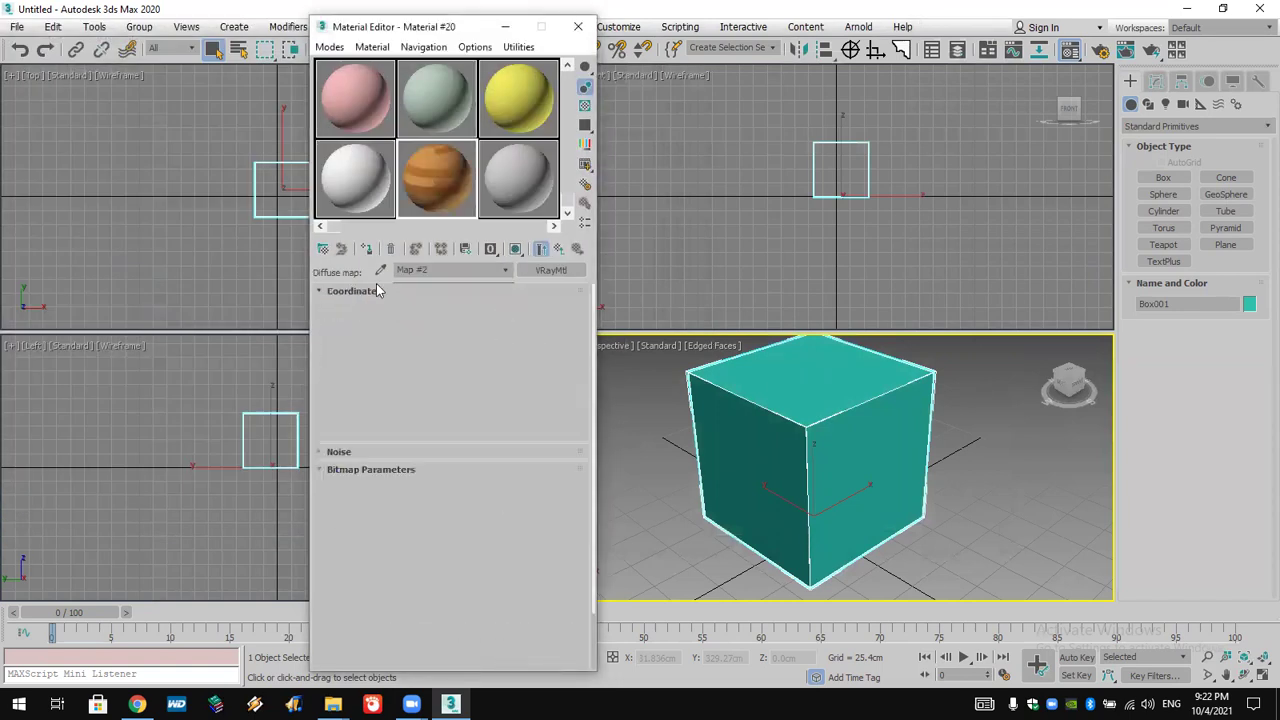
- Assign the material to the cube with its wood texture shown in the viewport, and return to the Multi/Sub-Object level
click(367, 252)
click(514, 250)
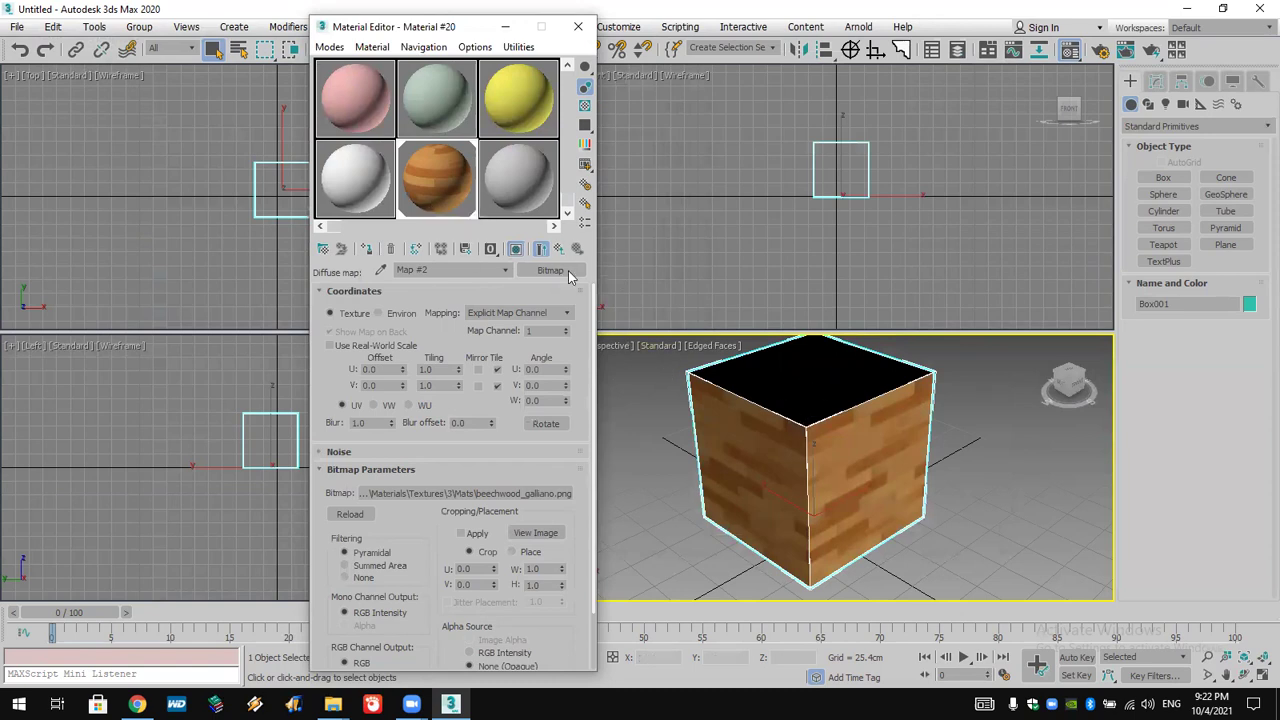
click(559, 252)
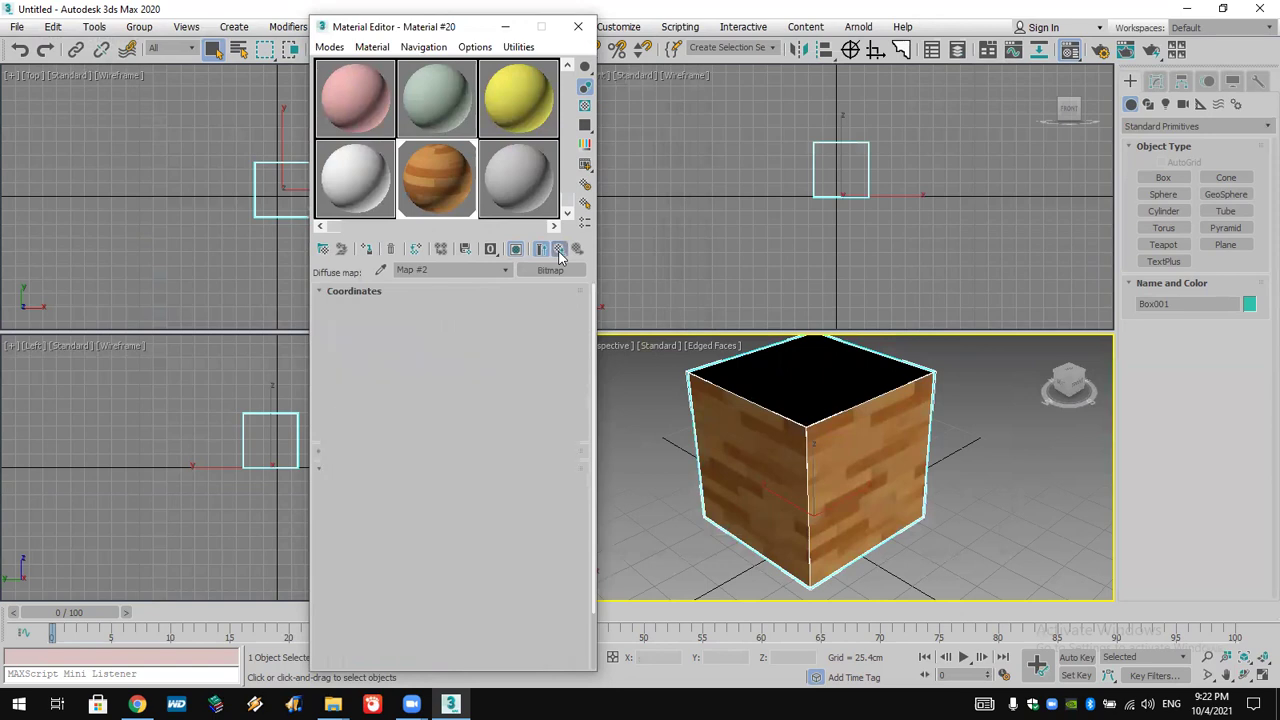
click(559, 252)
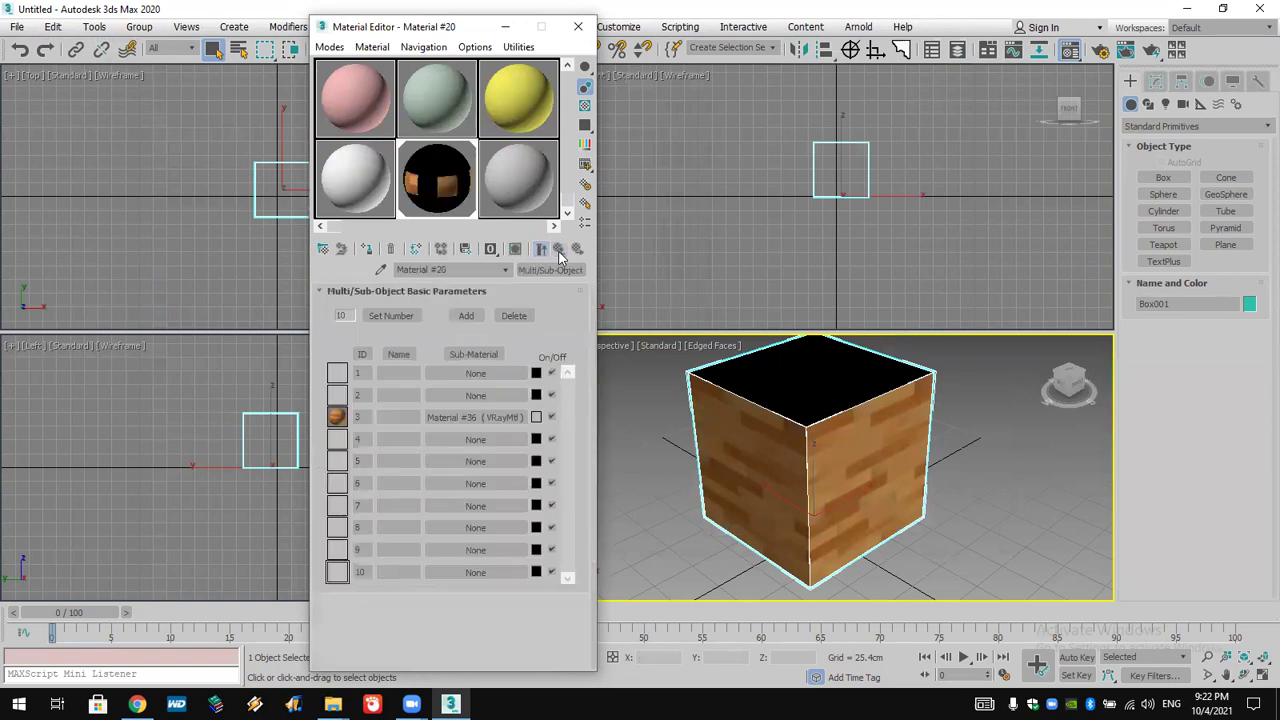
- Set sub-material ID 1 of the Multi/Sub-Object material to a VRayMtl
click(458, 374)
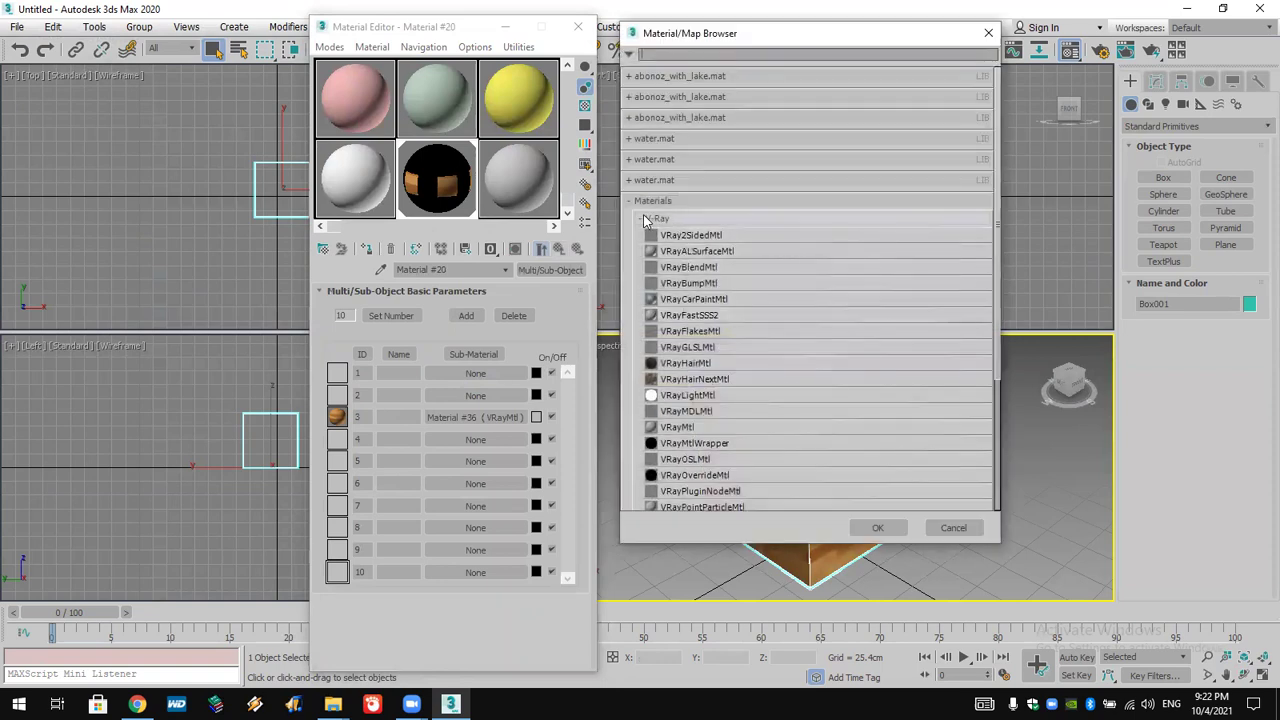
click(645, 219)
click(652, 240)
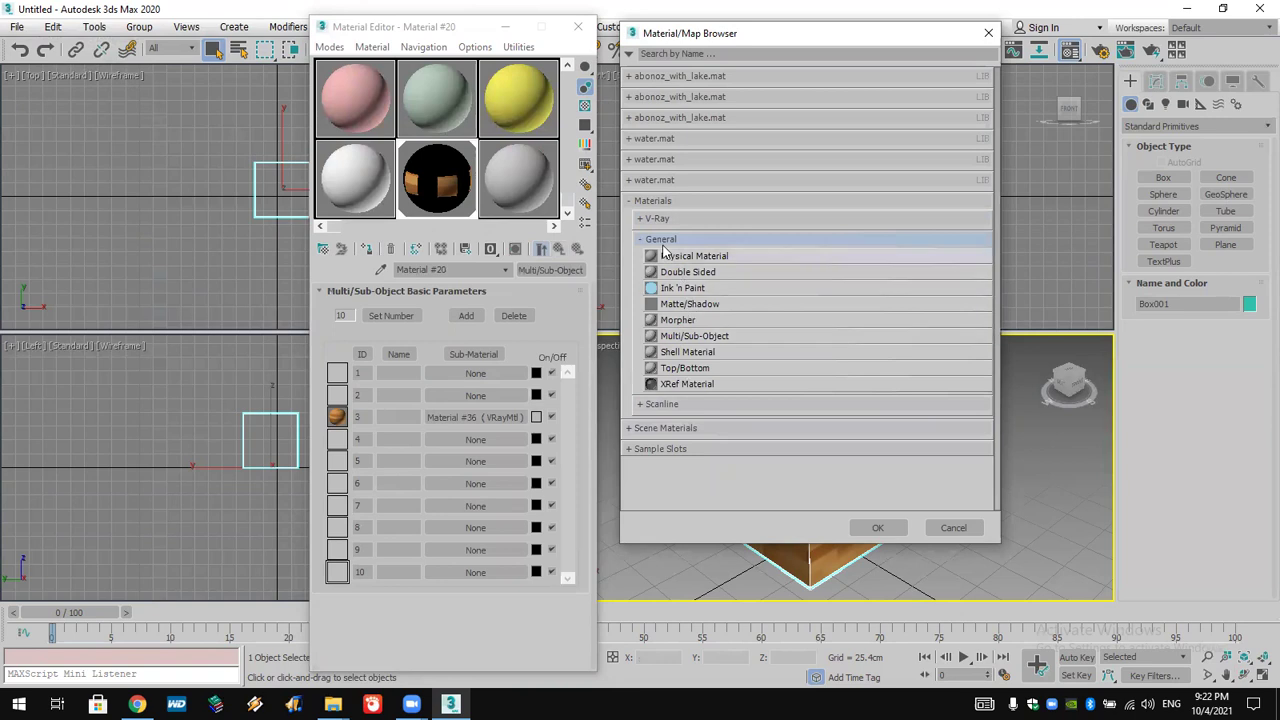
click(658, 240)
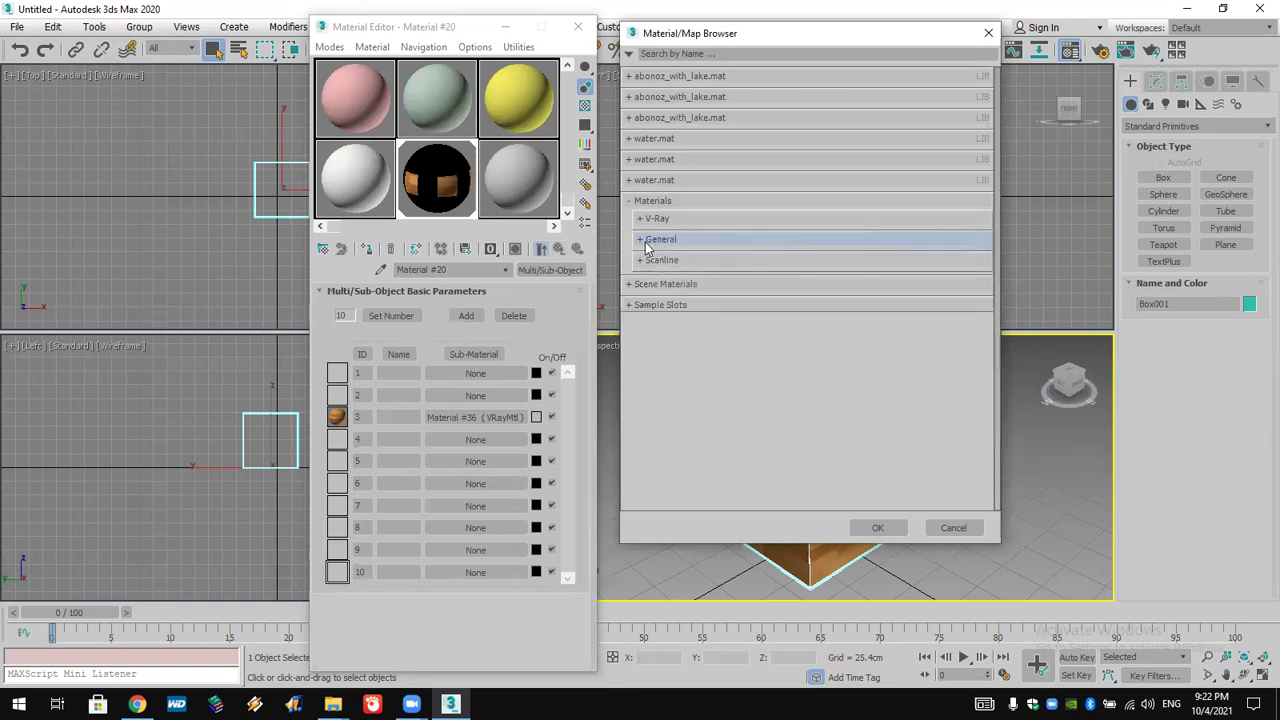
click(645, 247)
click(644, 247)
click(647, 220)
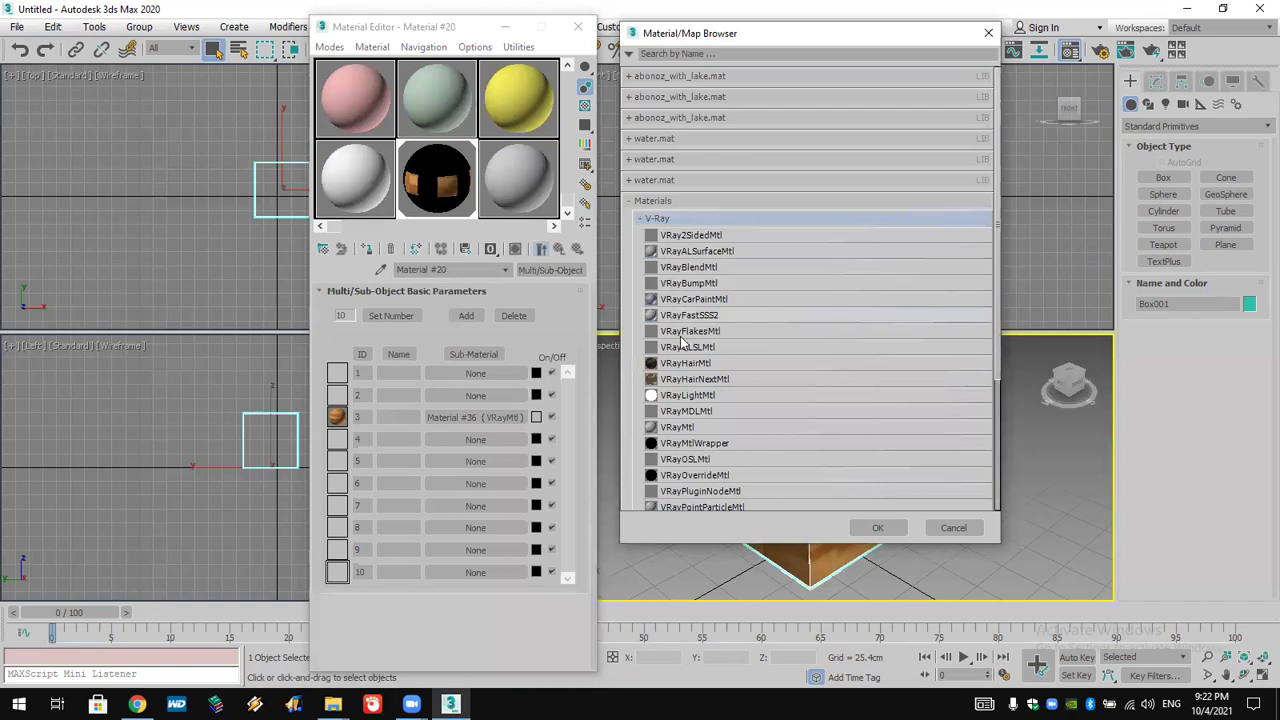
double_click(727, 428)
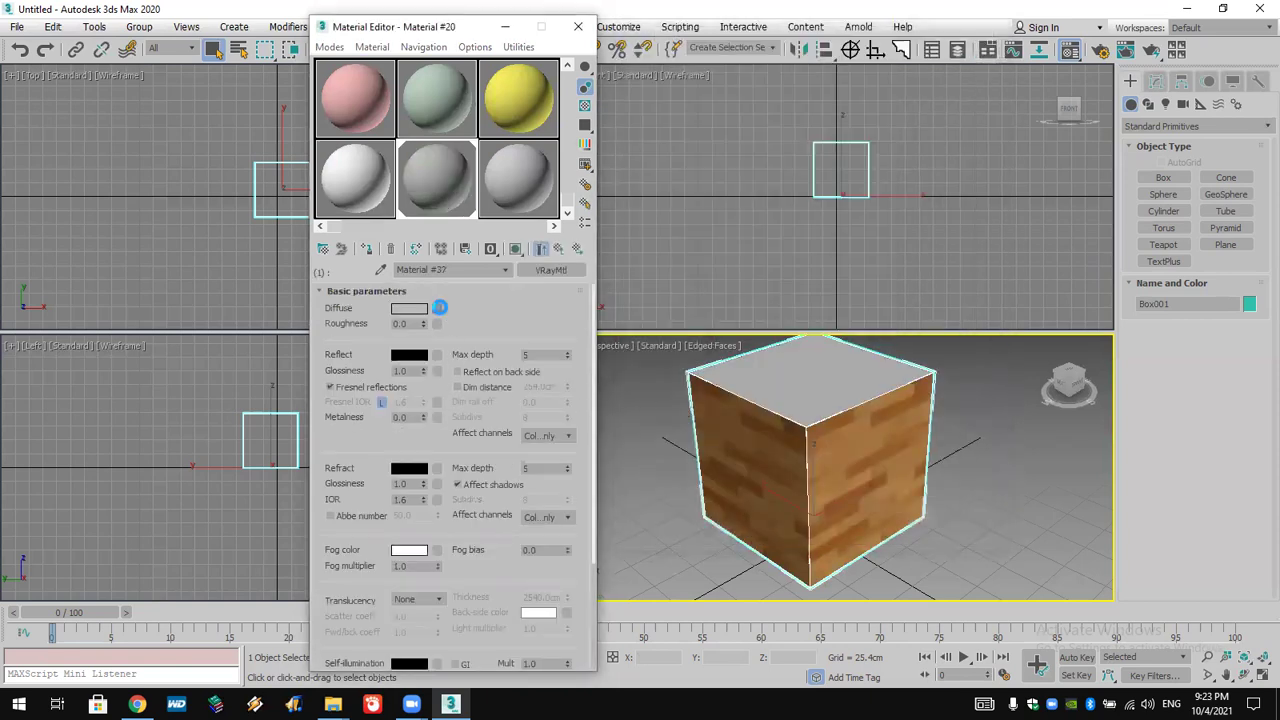
- Load image 148 as a Bitmap map for the diffuse of sub-material 1 and show it in the viewport
click(437, 308)
double_click(674, 293)
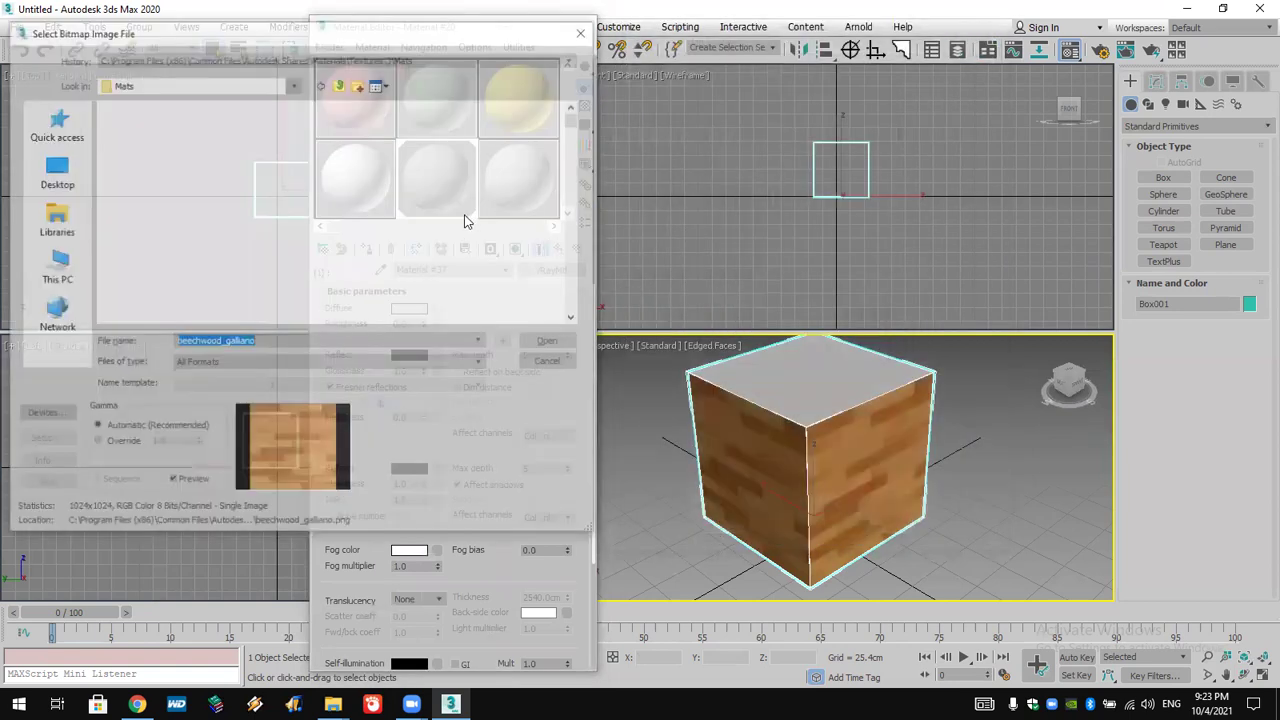
double_click(309, 157)
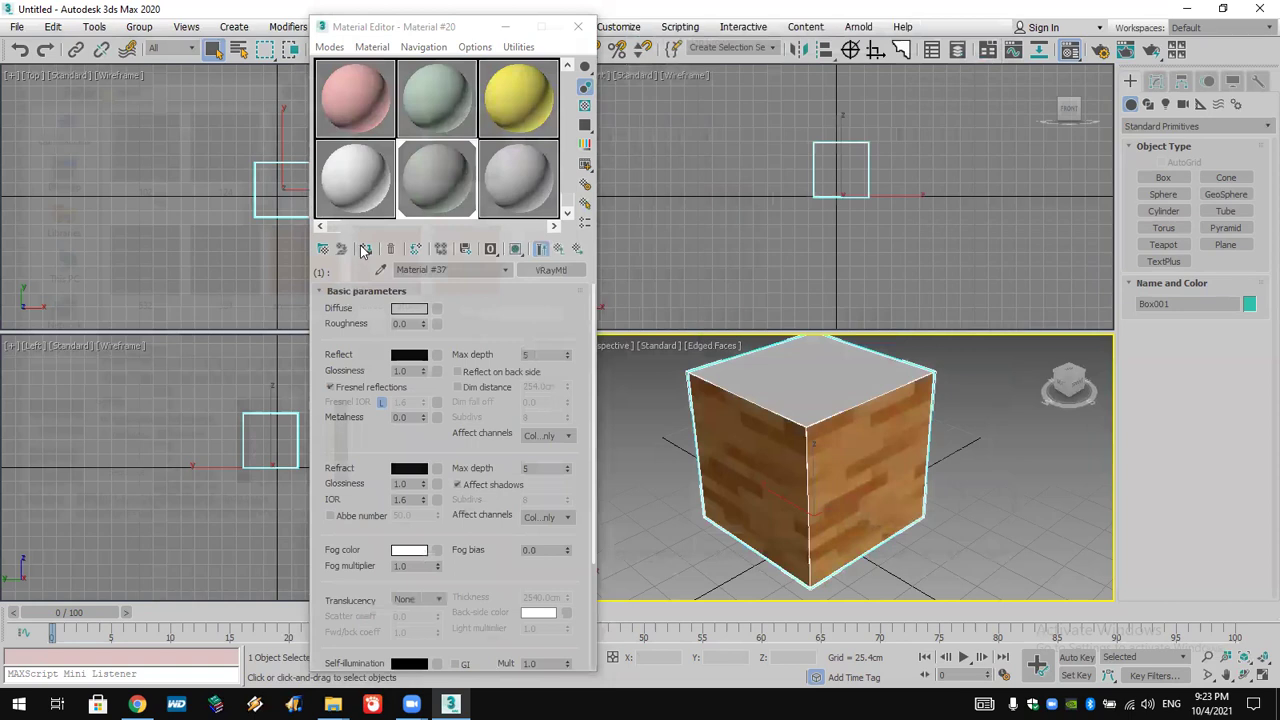
click(514, 250)
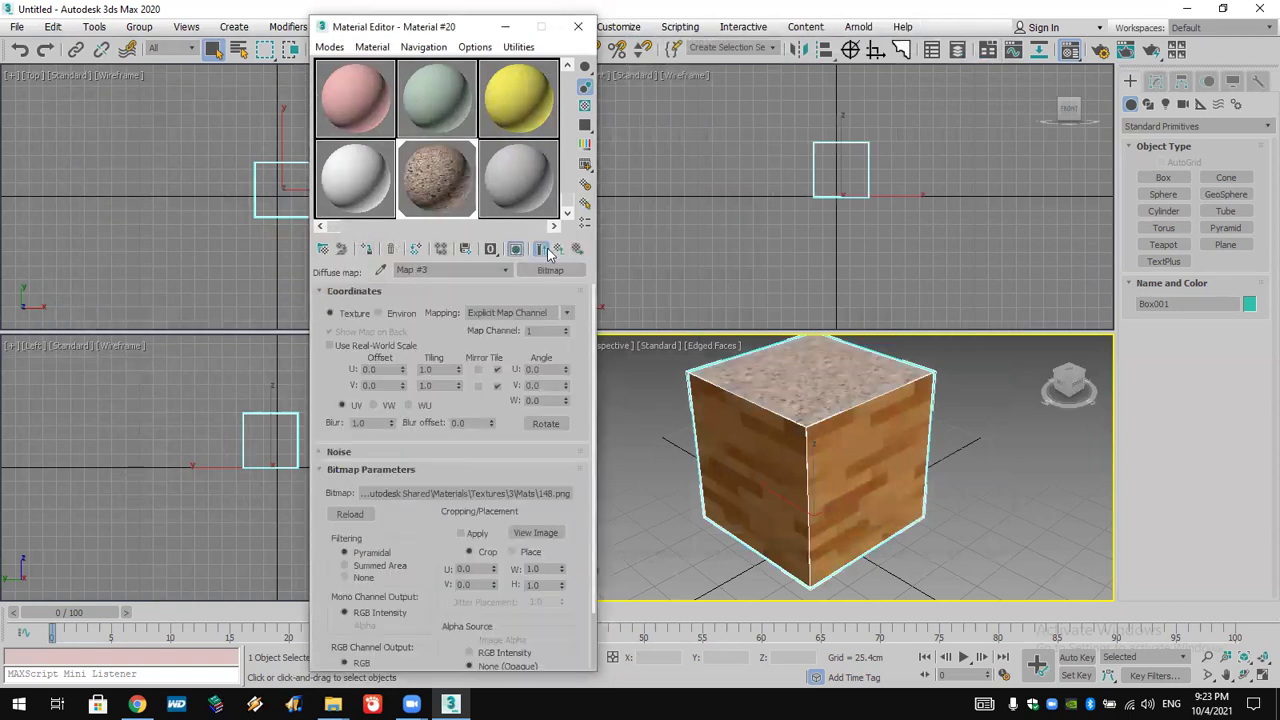
- Close the Material Editor and reset to an empty scene
click(578, 27)
click(17, 26)
click(30, 69)
click(606, 380)
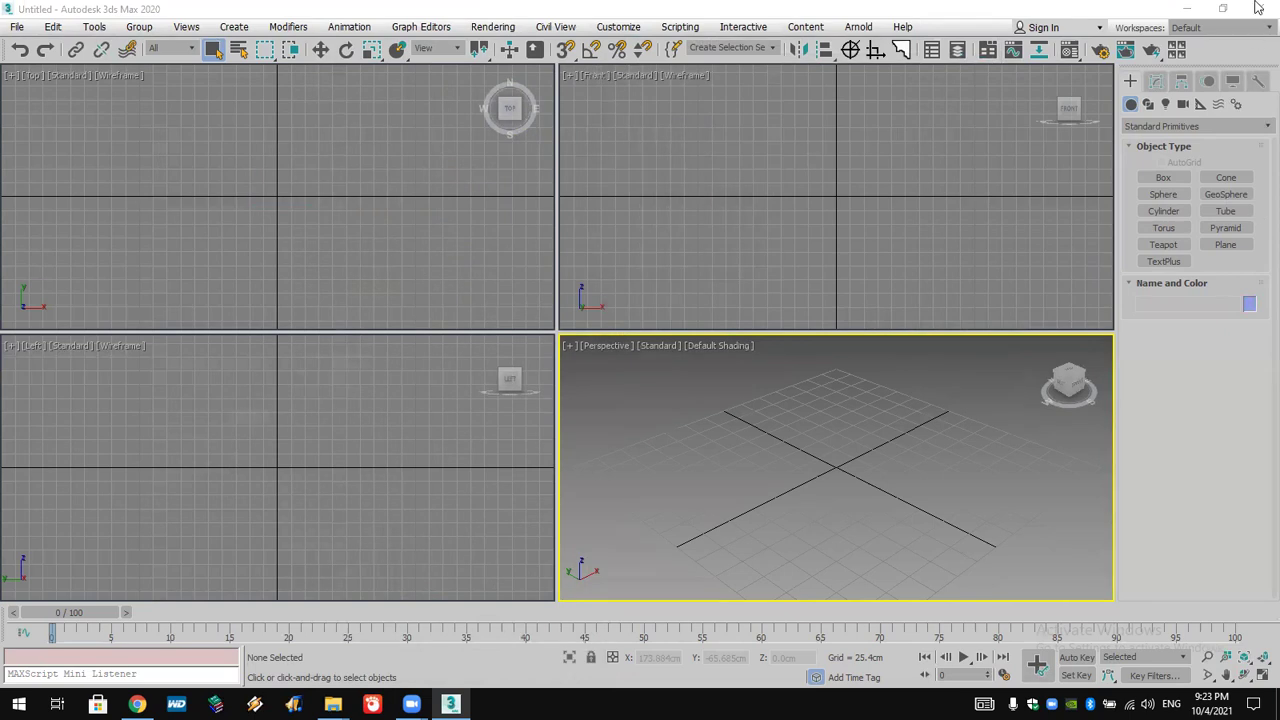
- Create a cube with sides of about 114 cm at the grid's centre in the Perspective view
click(1170, 180)
click(1156, 348)
drag(843, 463, 838, 503)
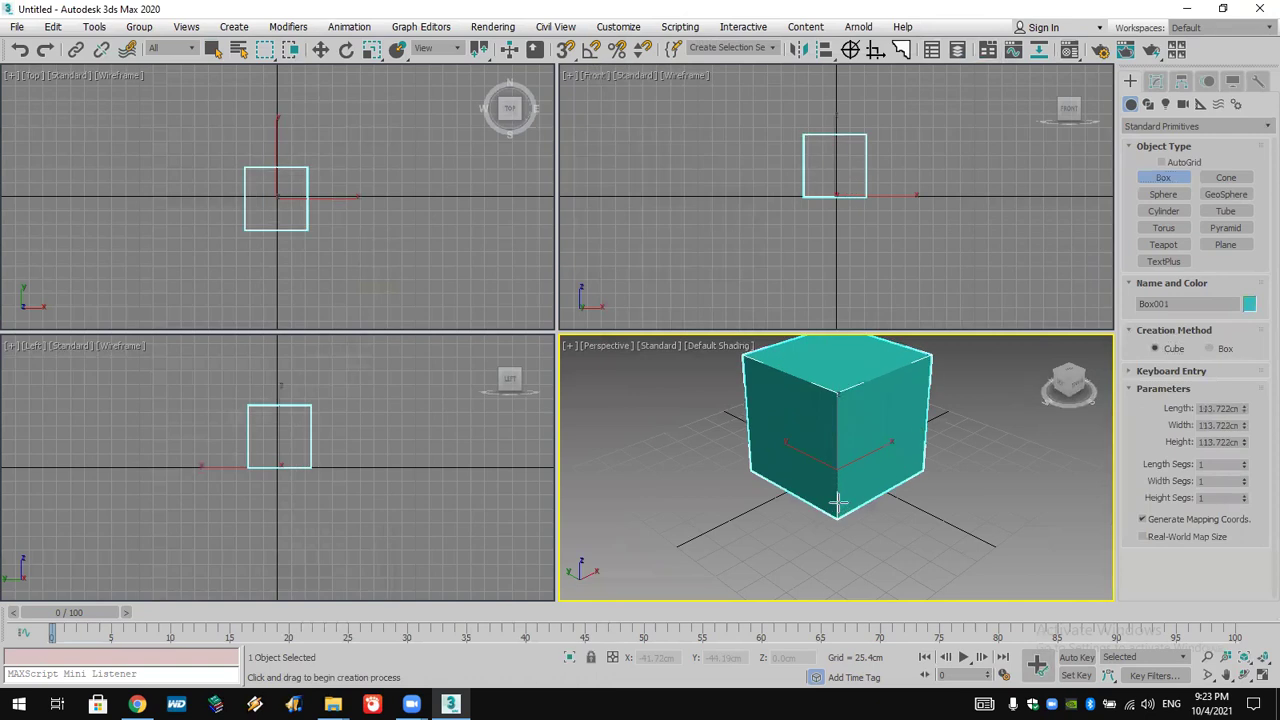
scroll(888, 391, up, 2)
scroll(889, 392, down, 2)
middle_drag(890, 393, 855, 414)
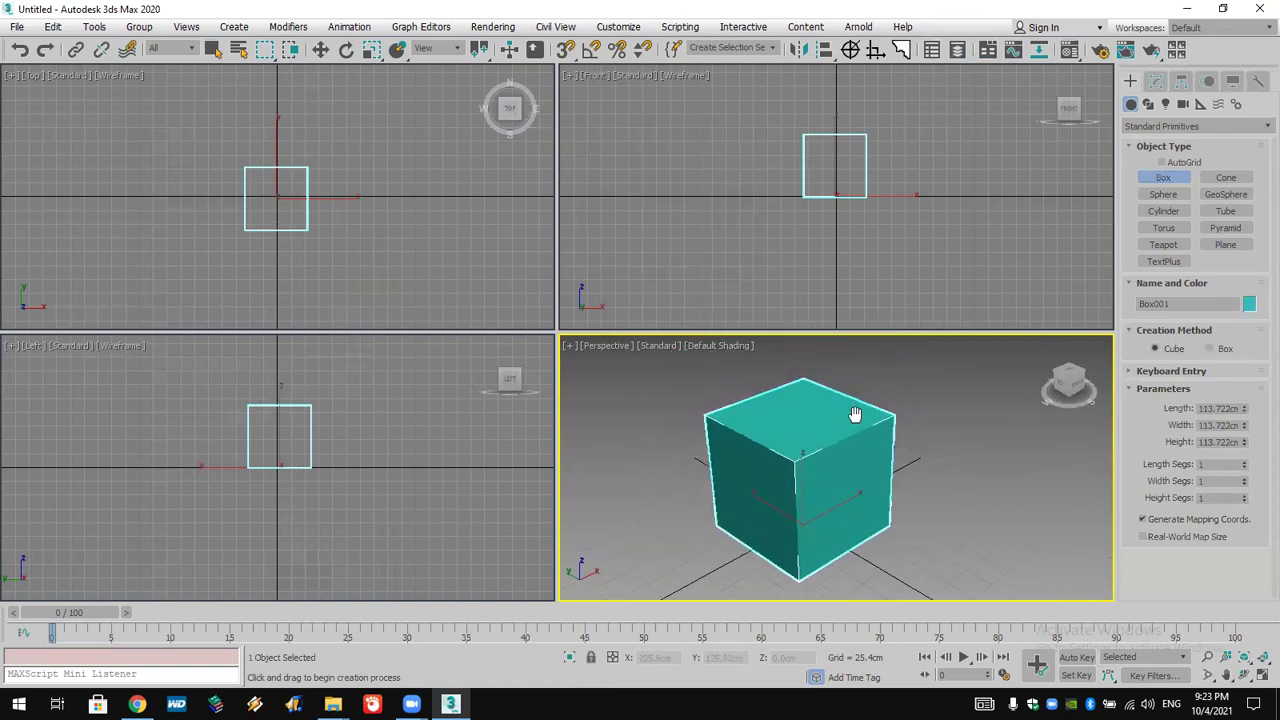
- Add an Edit Mesh modifier to the new cube and enter its Polygon sub-object level
click(1155, 81)
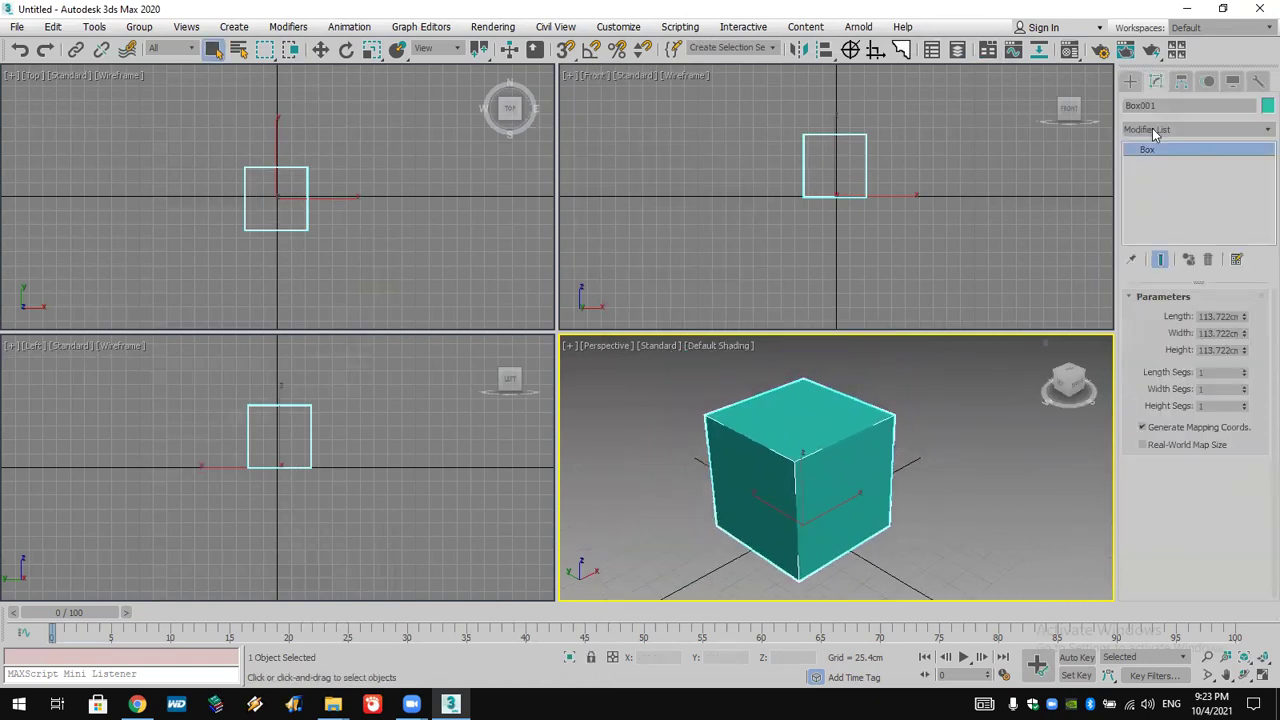
click(1155, 130)
key(e)
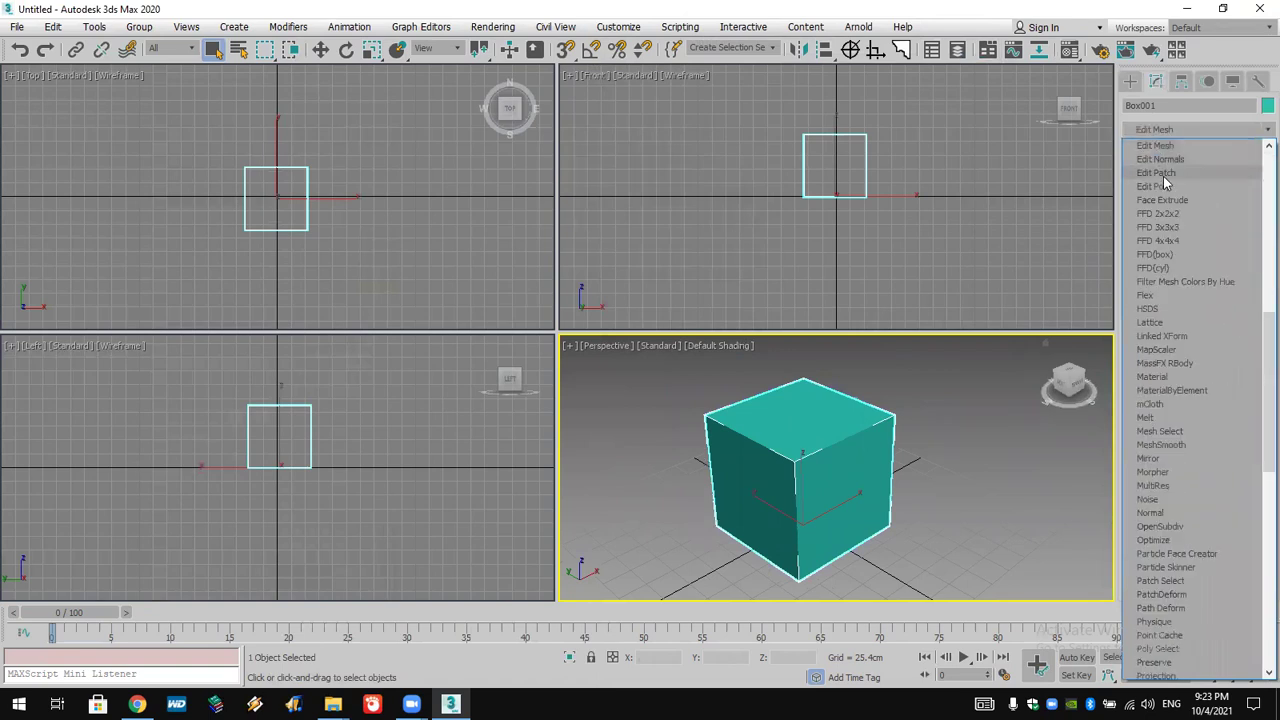
click(1208, 147)
click(1147, 149)
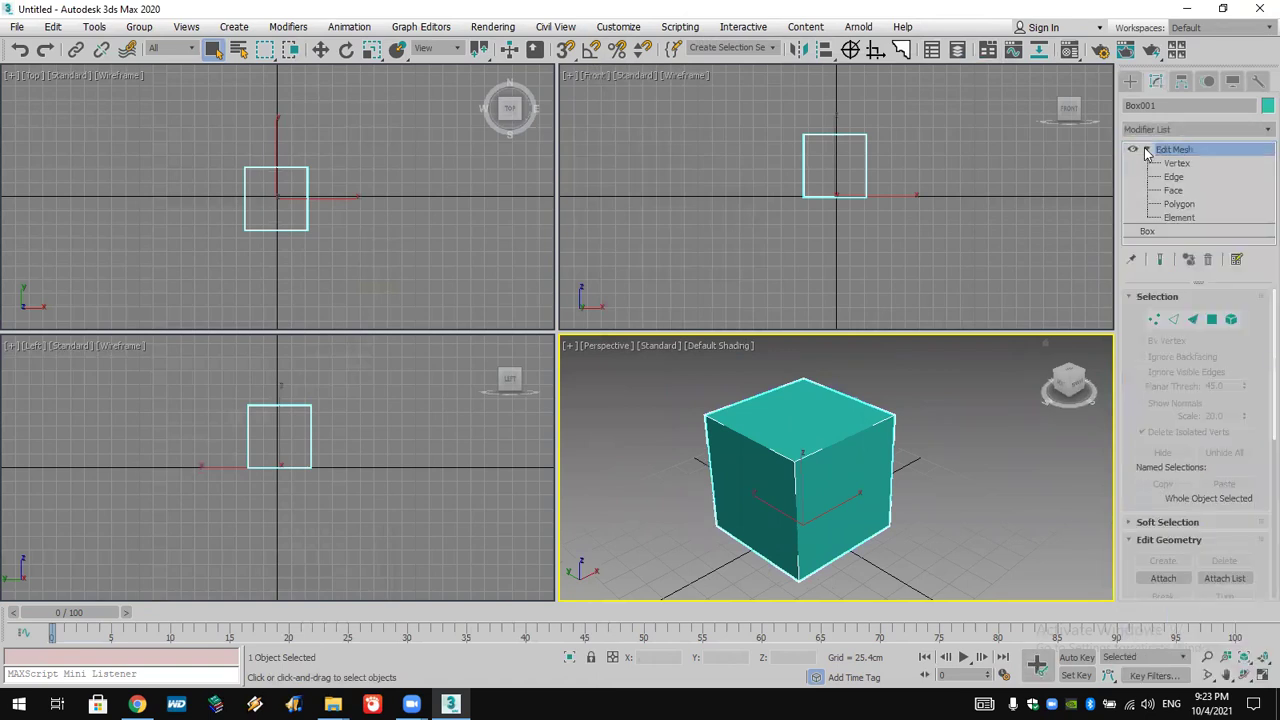
click(1179, 204)
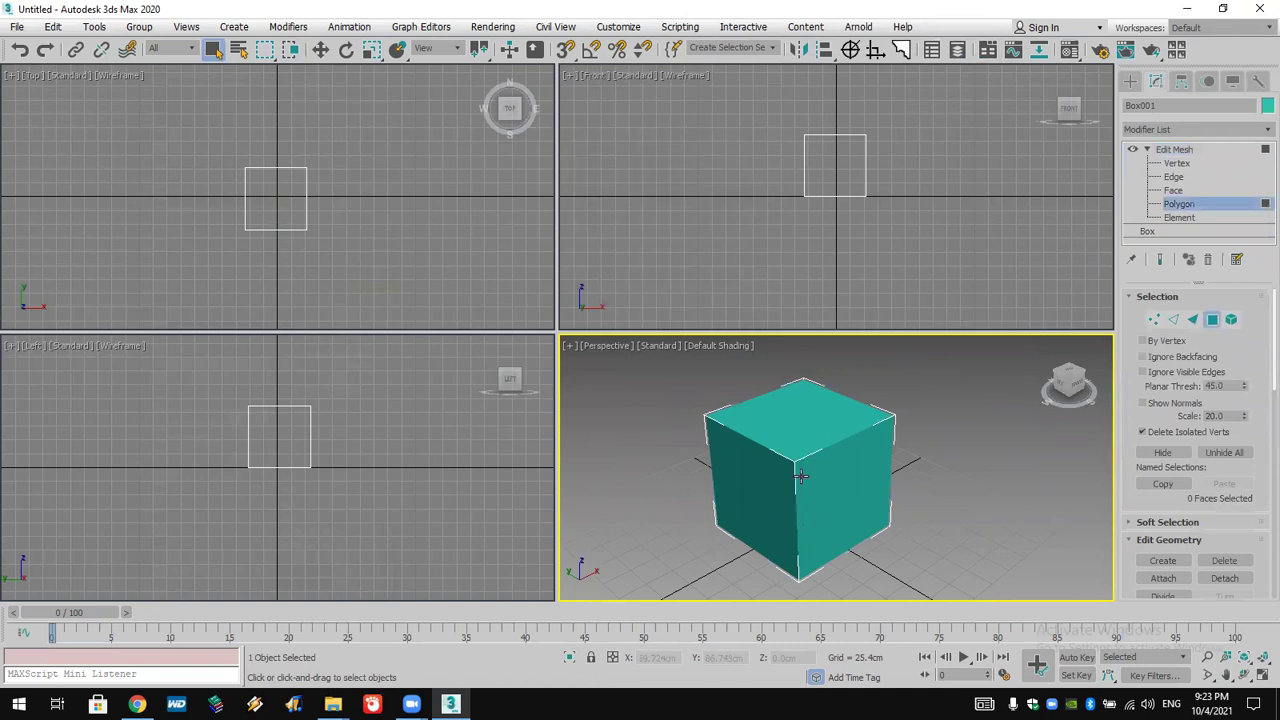
- Select the new cube's visible side polygons and top polygon in turn to inspect the individual faces
click(746, 500)
click(812, 483)
click(814, 427)
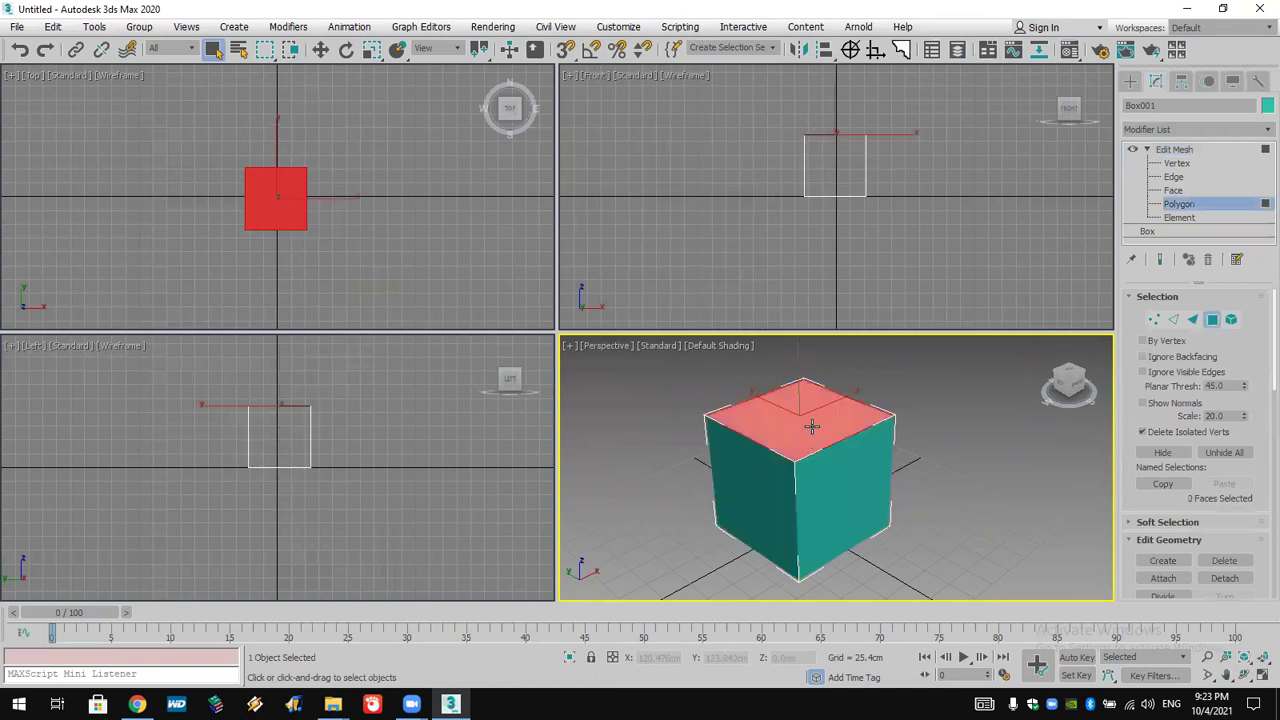
click(804, 412)
click(827, 480)
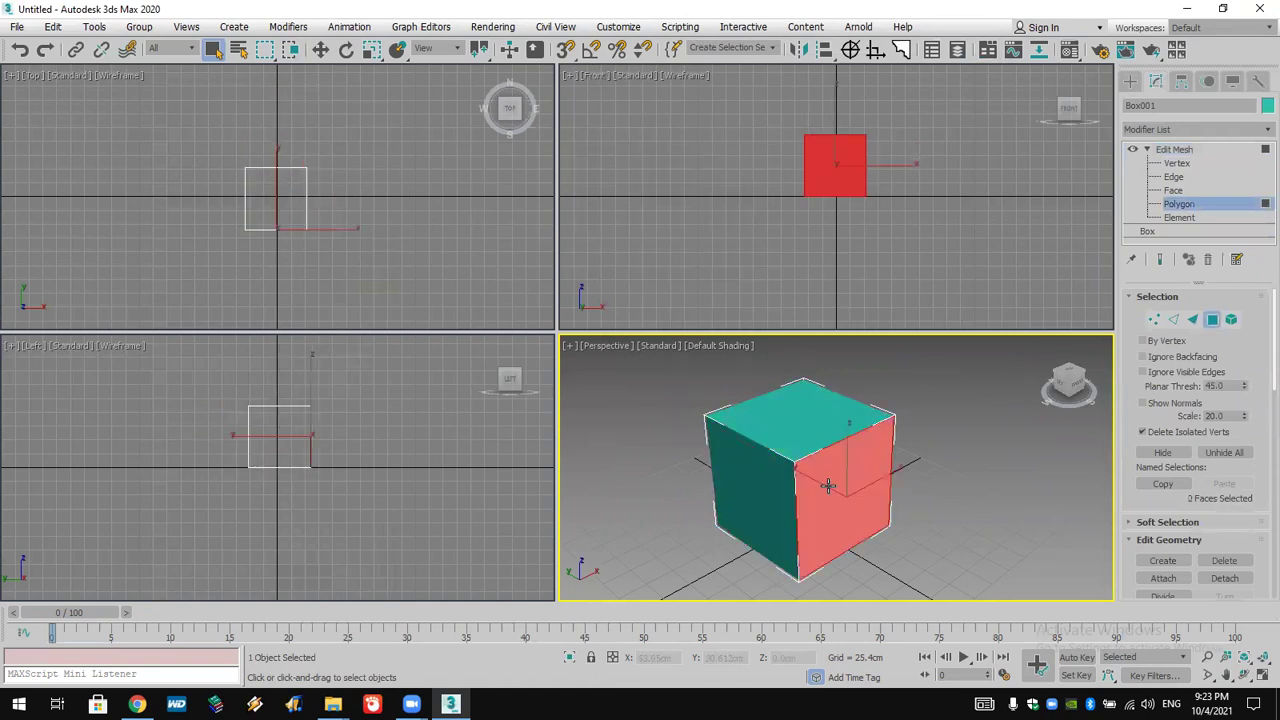
click(816, 433)
- Set the material ID of the cube's front-right polygon to 1 and leave polygon editing
click(855, 482)
drag(1163, 508, 1153, 160)
scroll(1160, 450, down, 5)
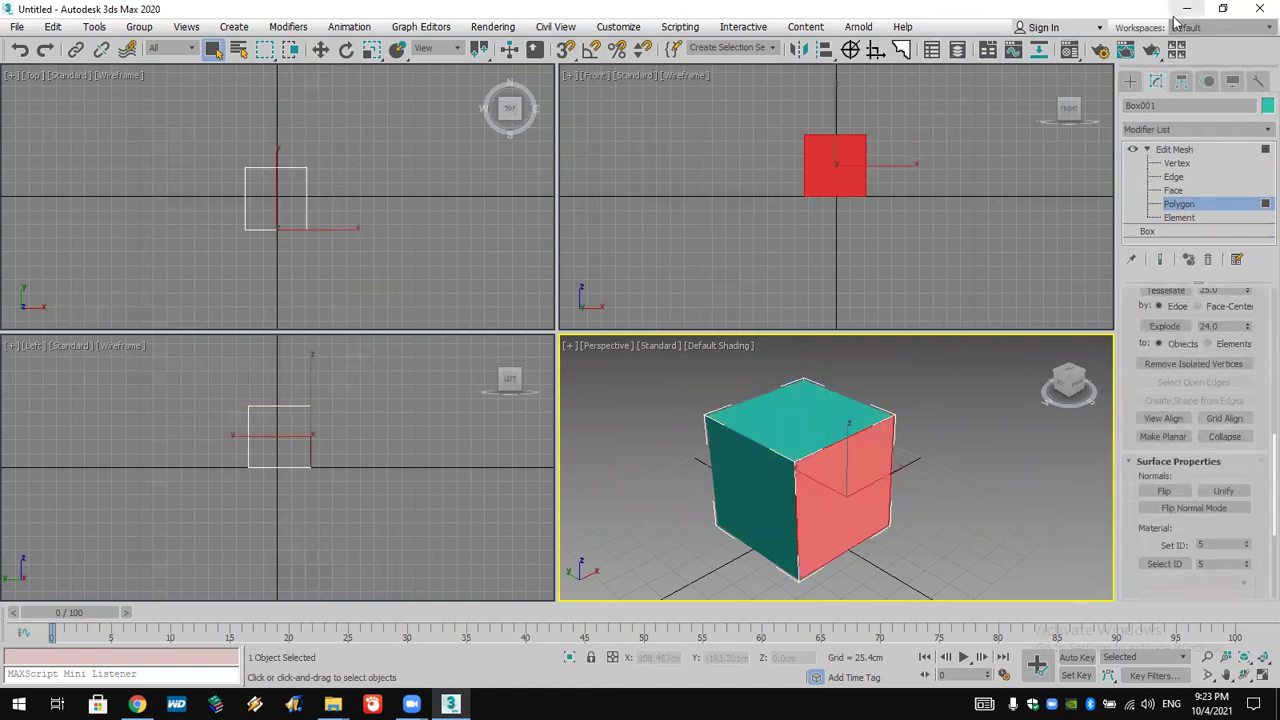
double_click(1225, 544)
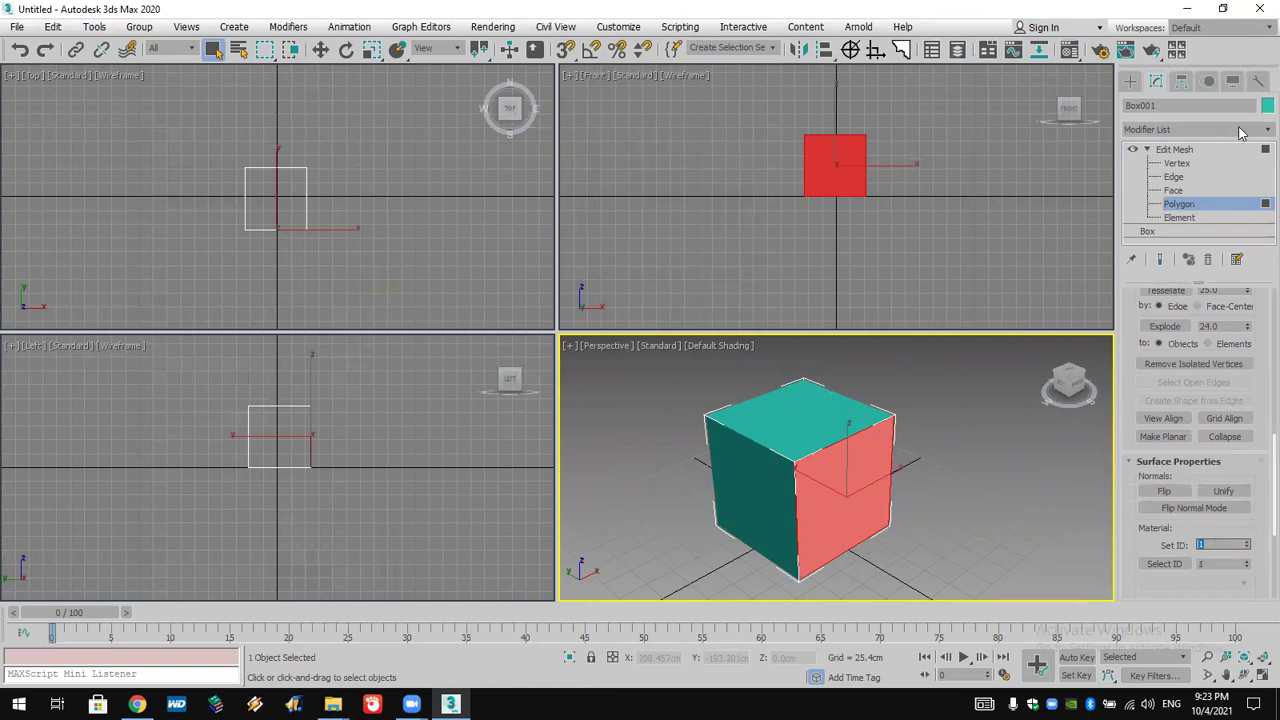
click(1130, 80)
- Open the Material Editor and change Material #1 from VRayMtl to Multi/Sub-Object, discarding the old material
click(1069, 50)
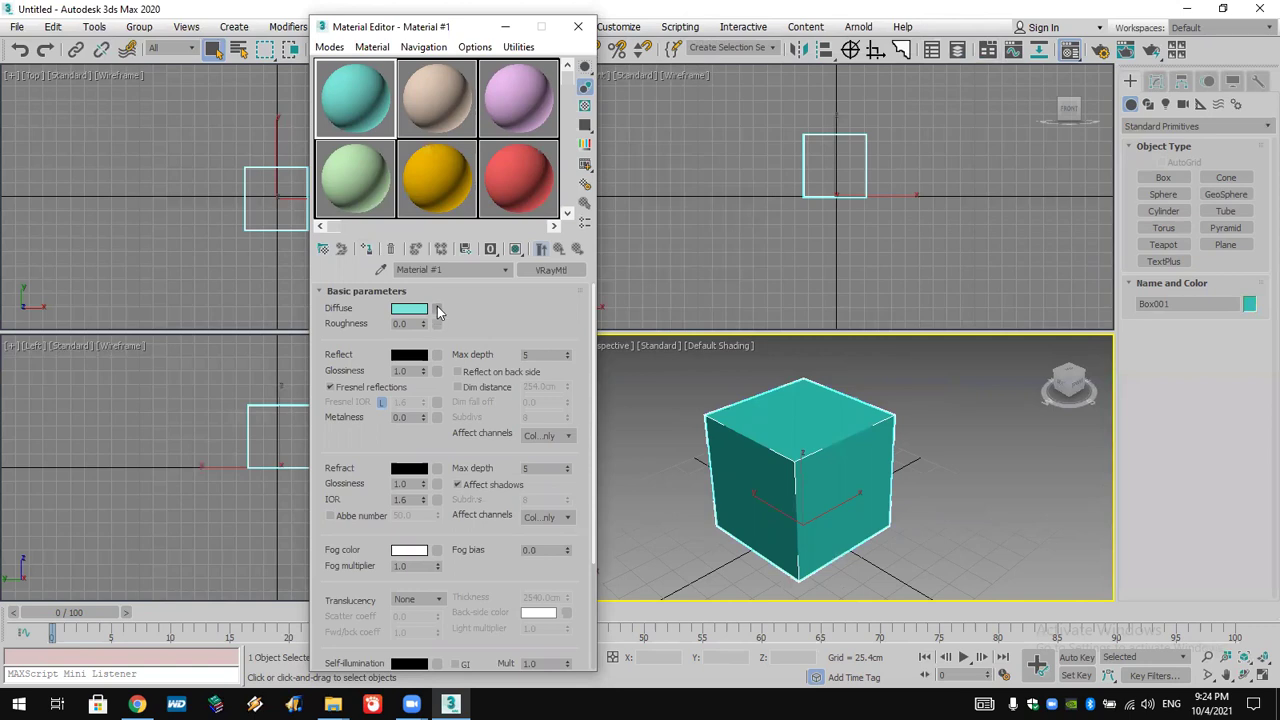
click(553, 274)
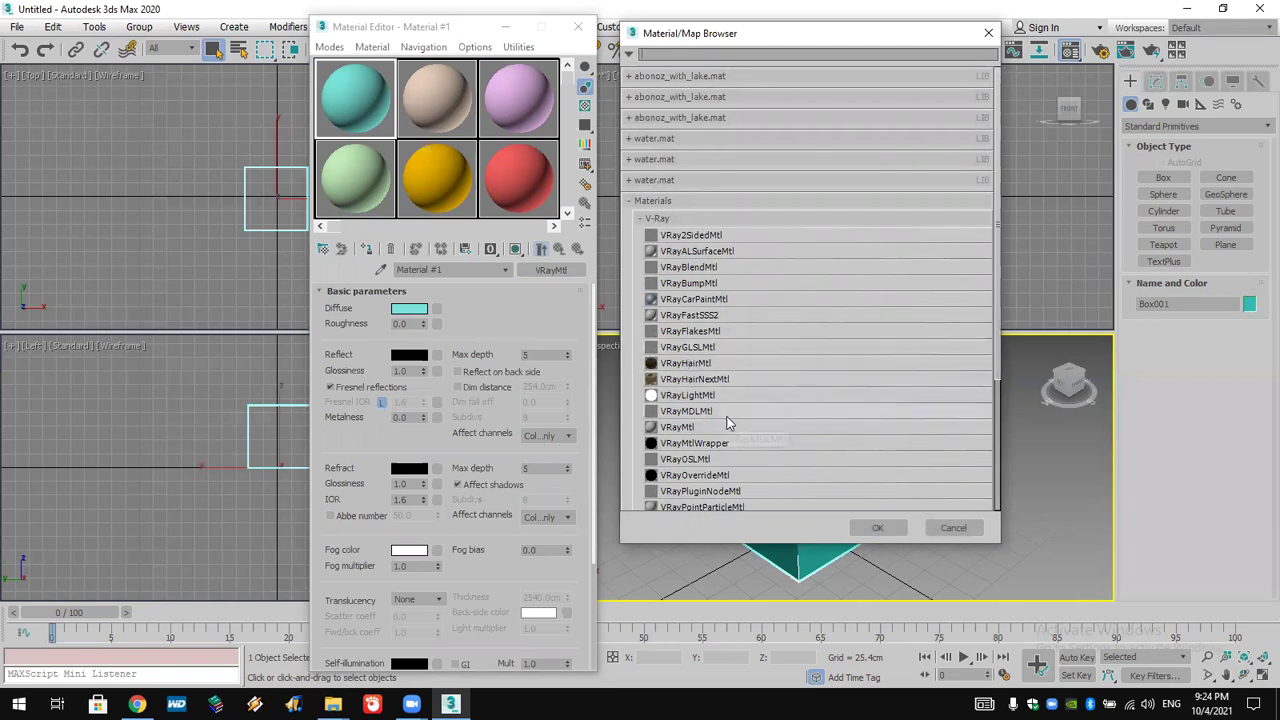
click(657, 219)
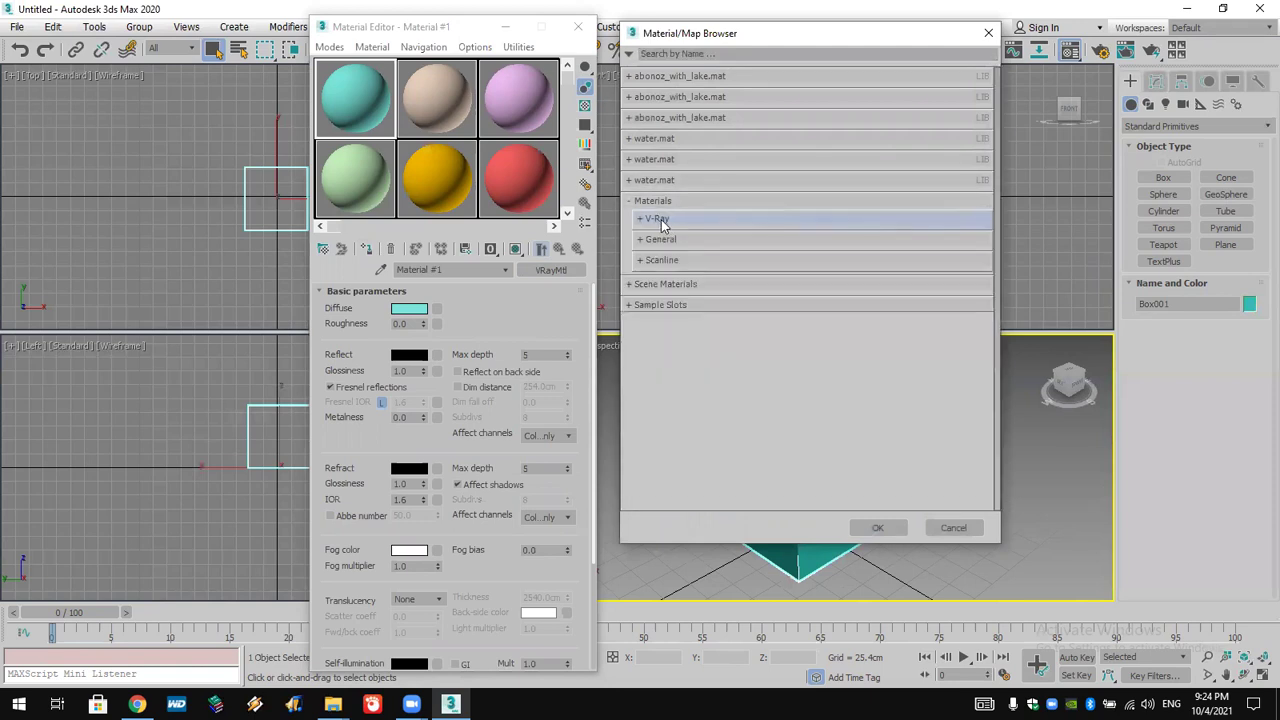
click(674, 240)
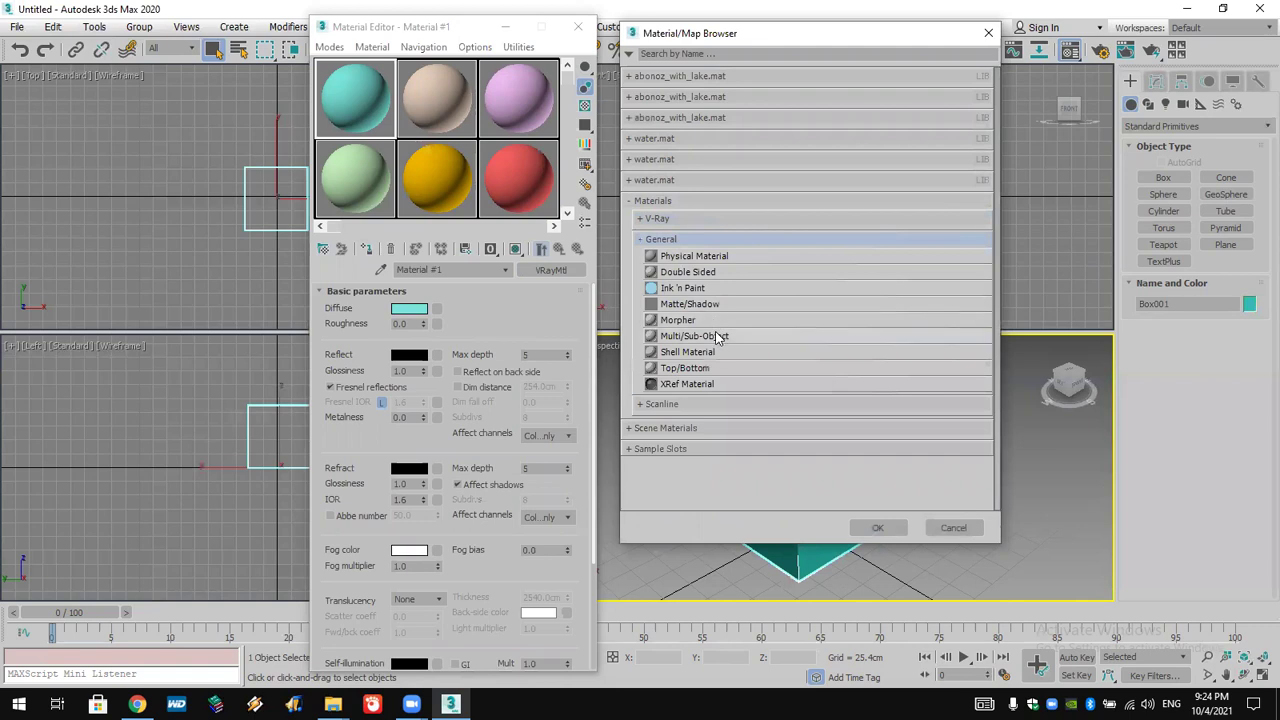
double_click(752, 345)
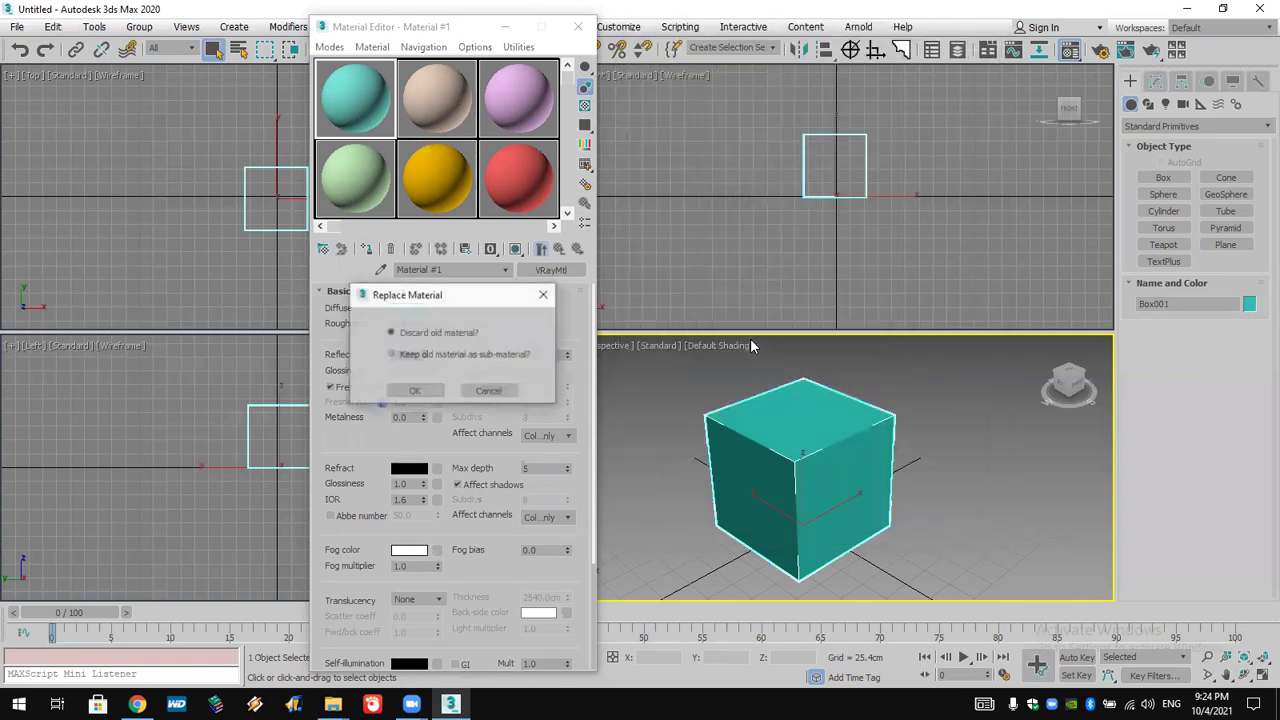
click(414, 391)
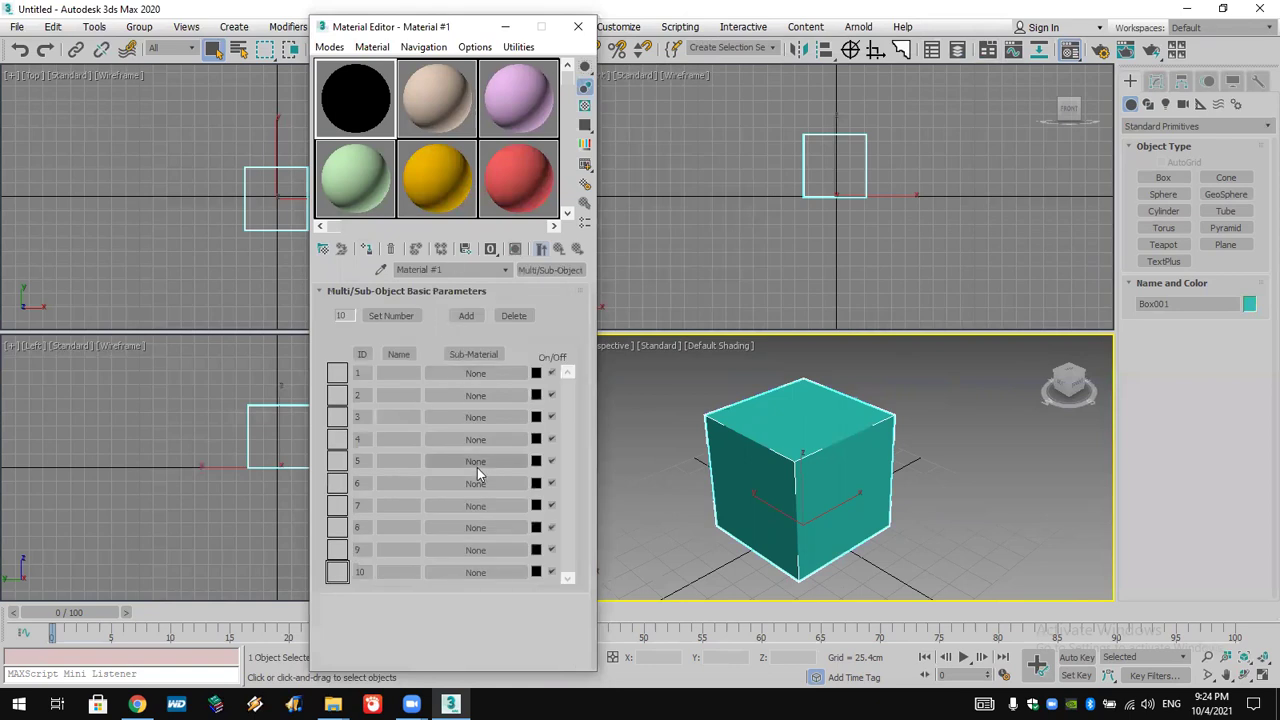
- Assign a VRayMtl to the ID 1 slot of the Multi/Sub-Object material
click(495, 378)
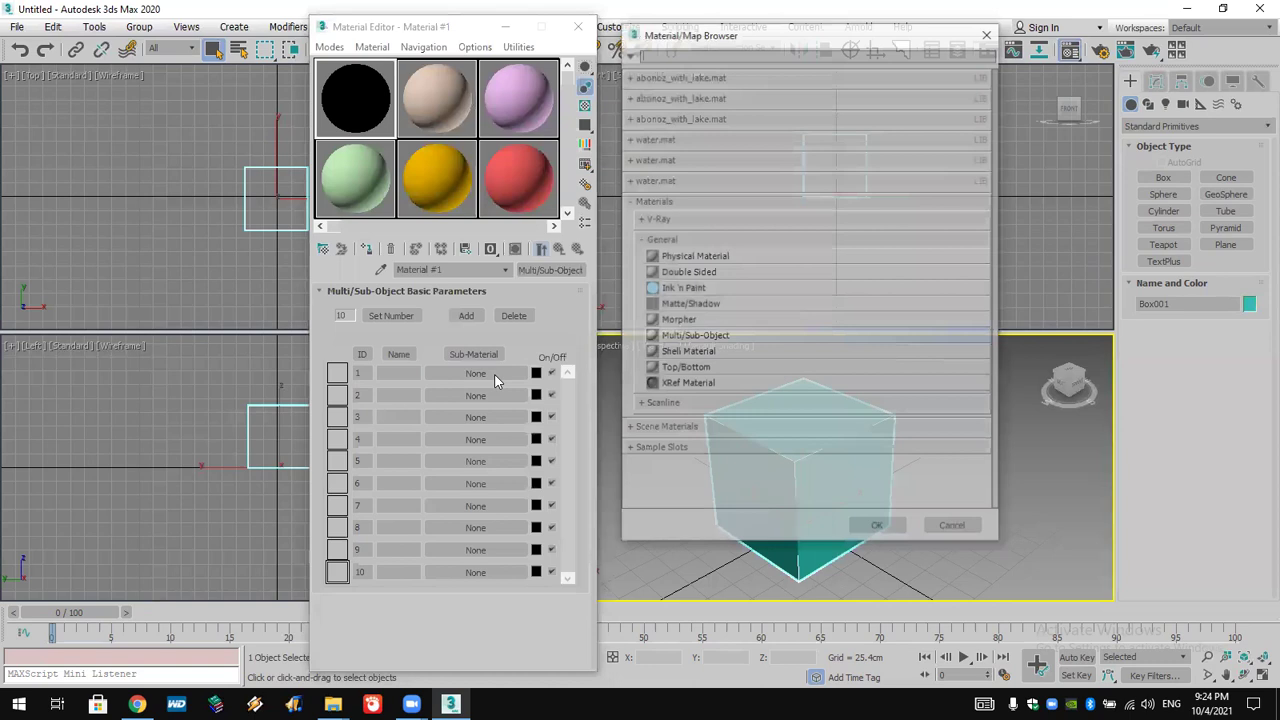
click(657, 219)
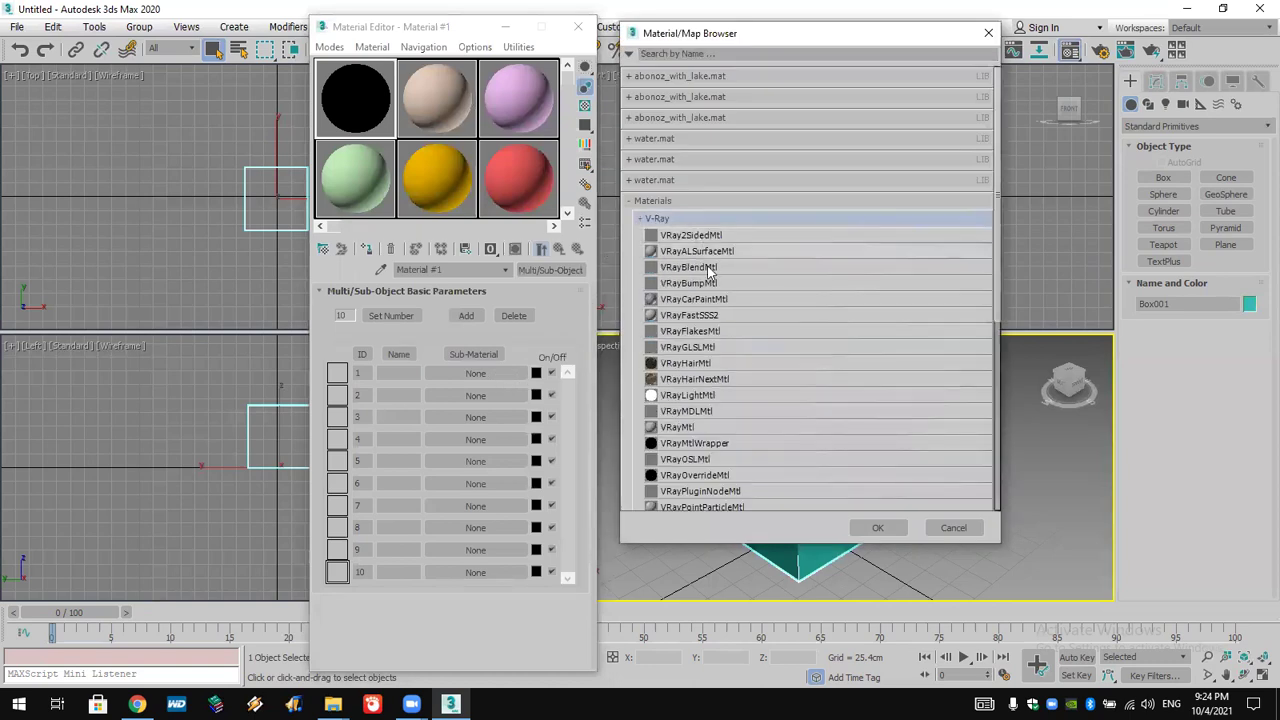
double_click(706, 426)
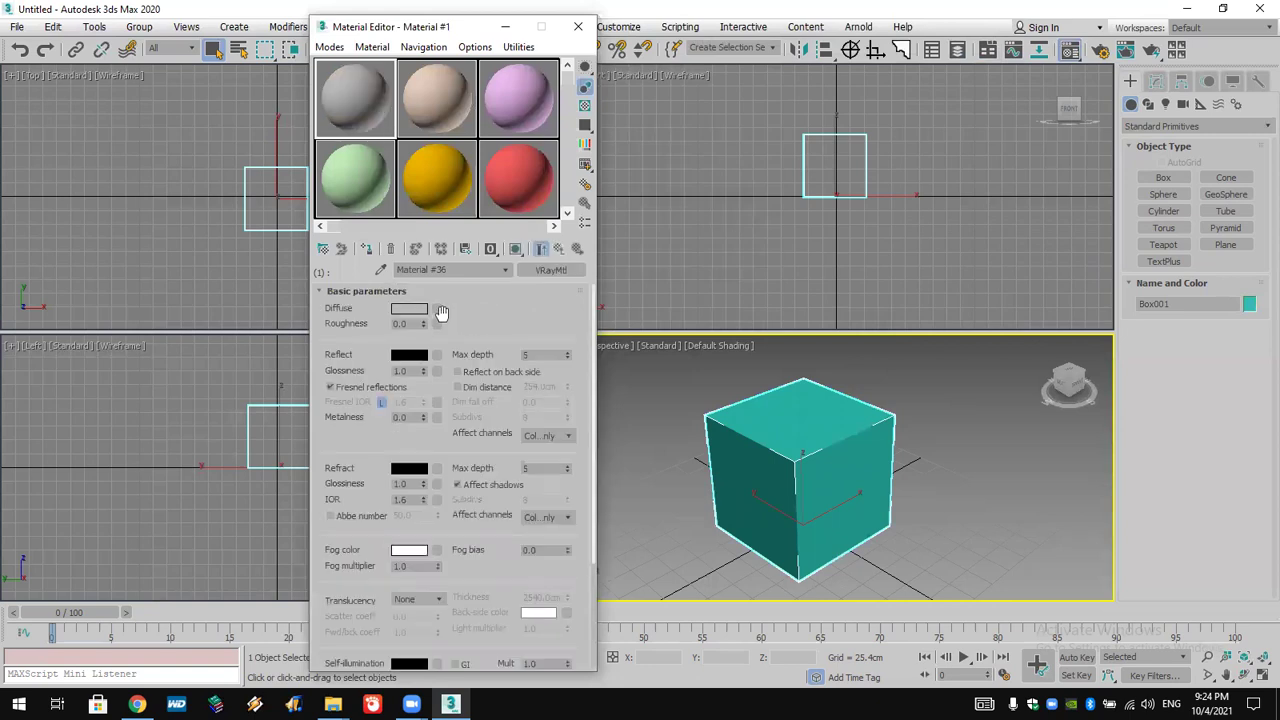
- Load the Brick_Non_Uniform_Running_bump image as a Bitmap in the ID 1 sub-material's diffuse map
click(433, 313)
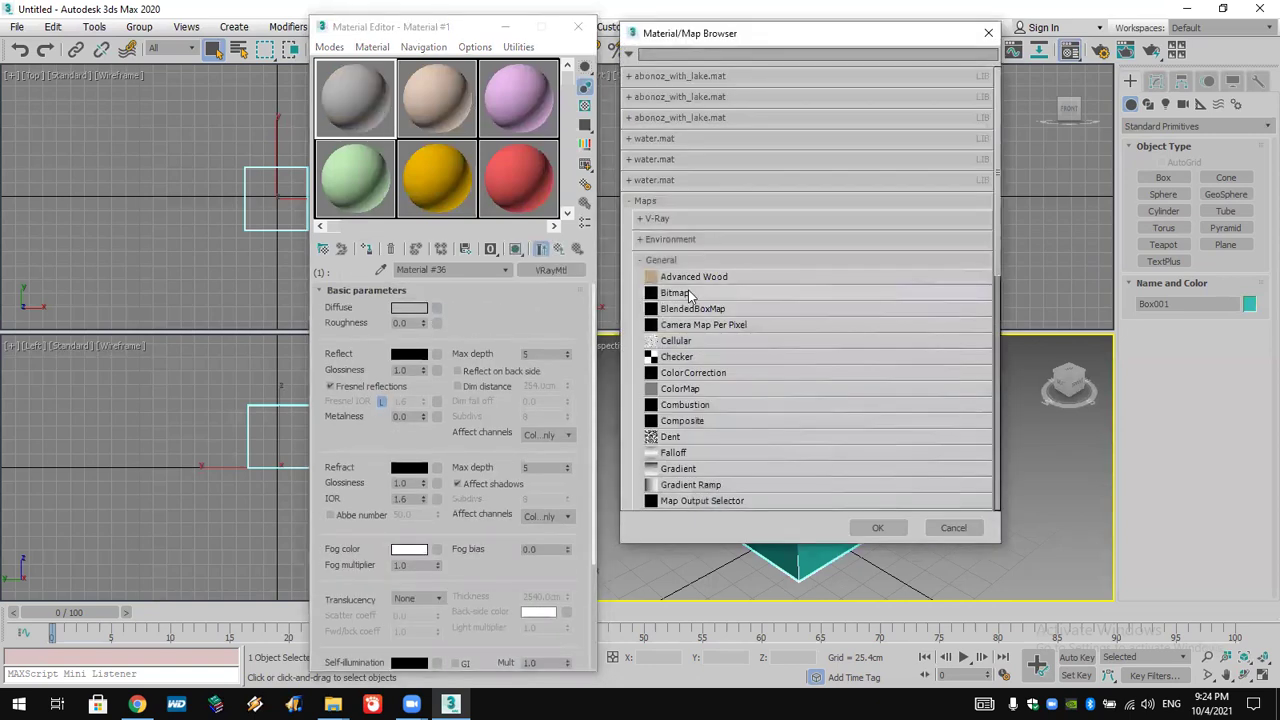
double_click(688, 290)
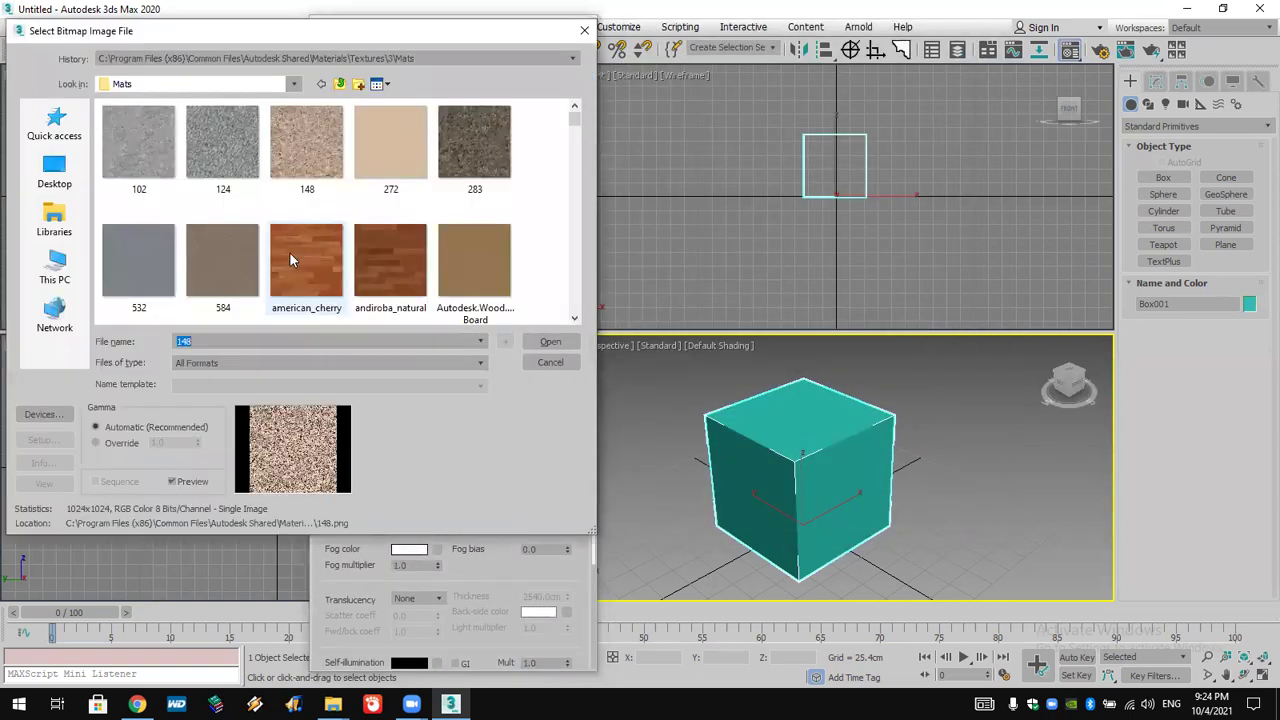
scroll(576, 302, down, 1)
scroll(576, 302, down, 5)
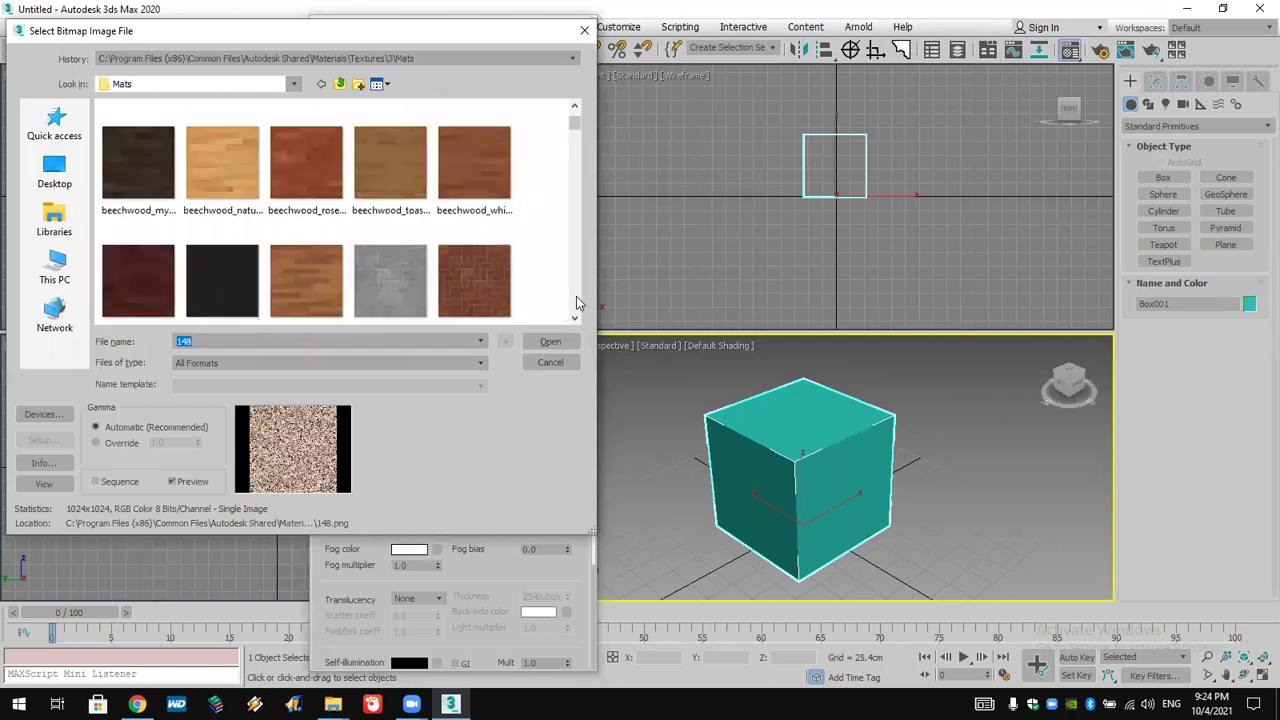
double_click(390, 178)
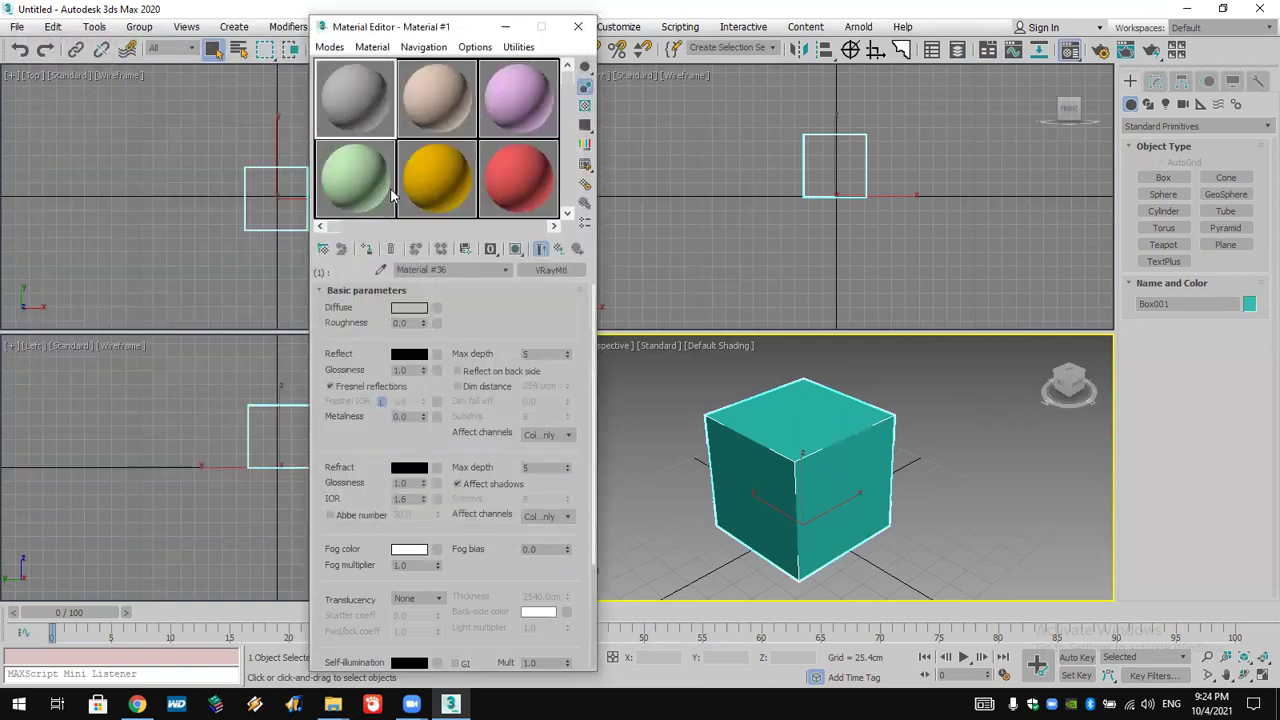
- Assign the material to the cube, show its brick texture in the viewport, and return to the Multi/Sub-Object level
click(368, 249)
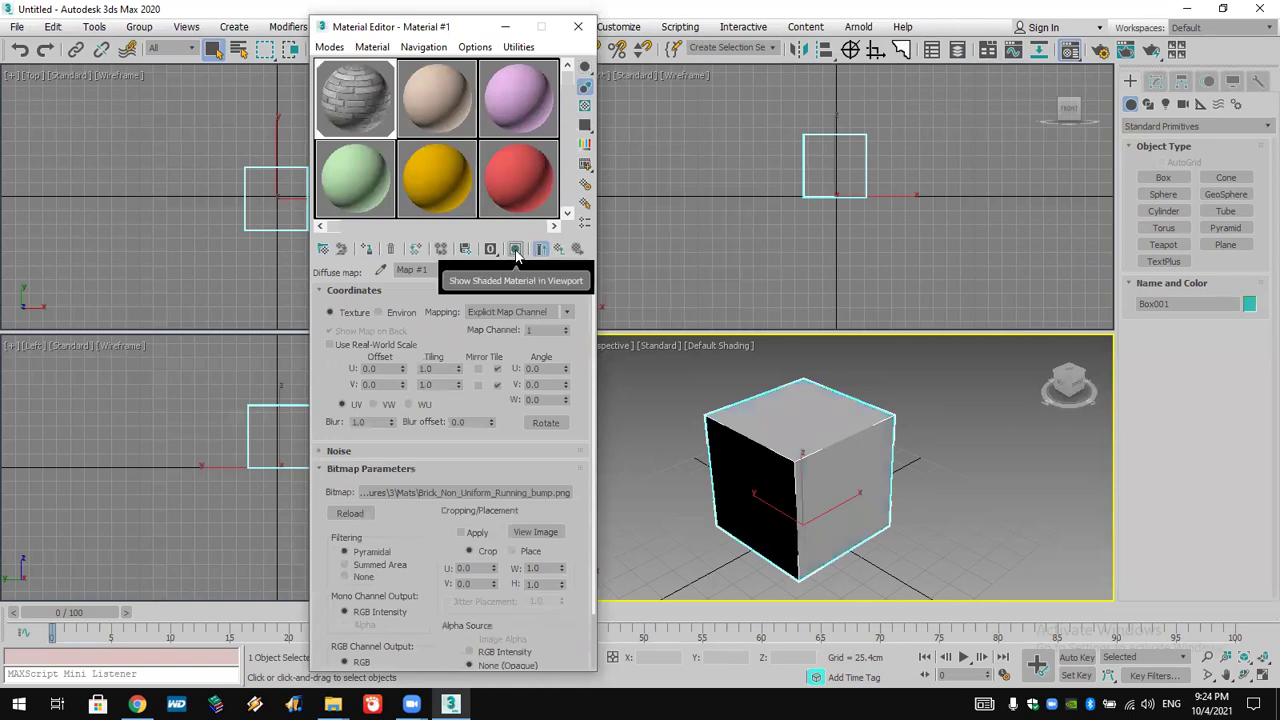
click(516, 249)
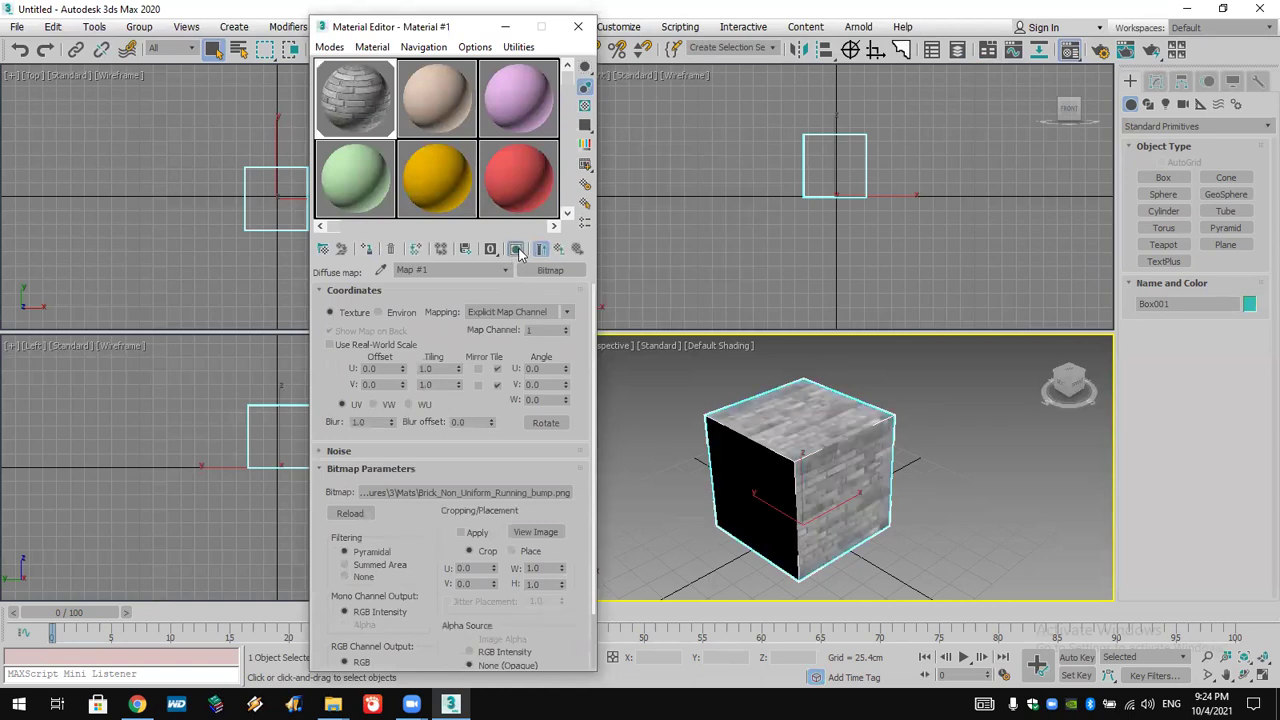
scroll(816, 422, up, 2)
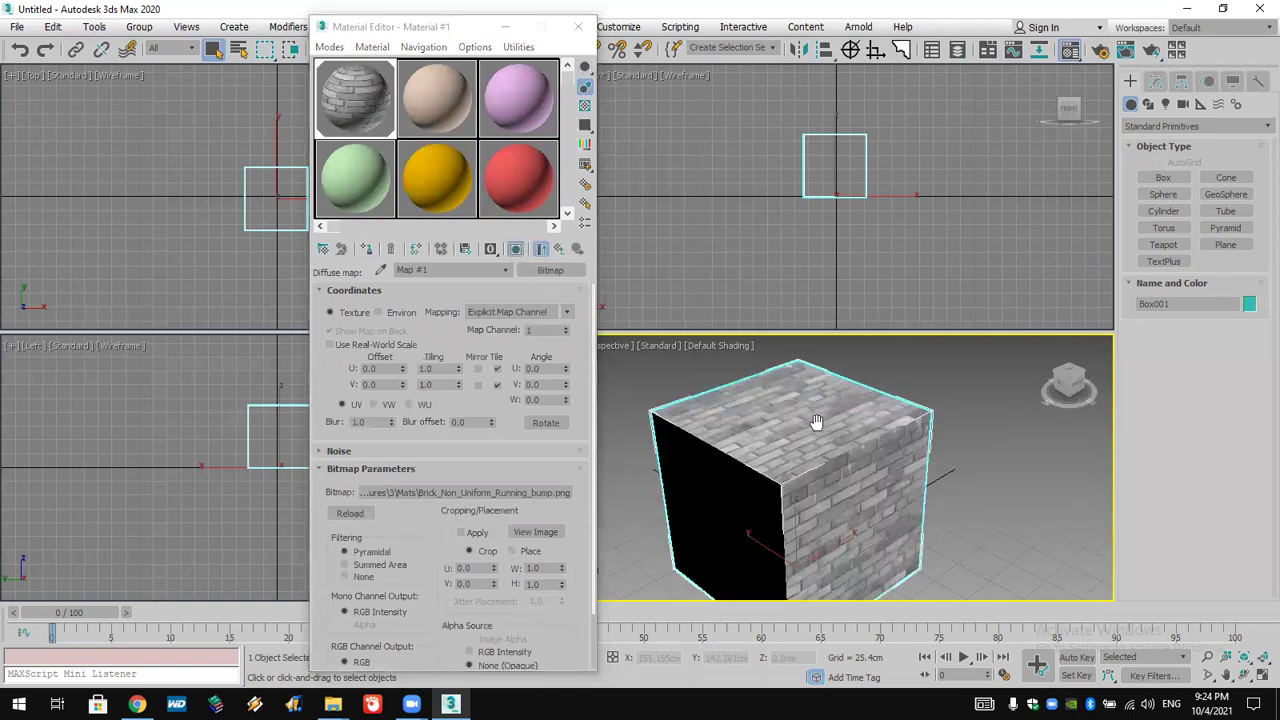
middle_drag(818, 420, 824, 405)
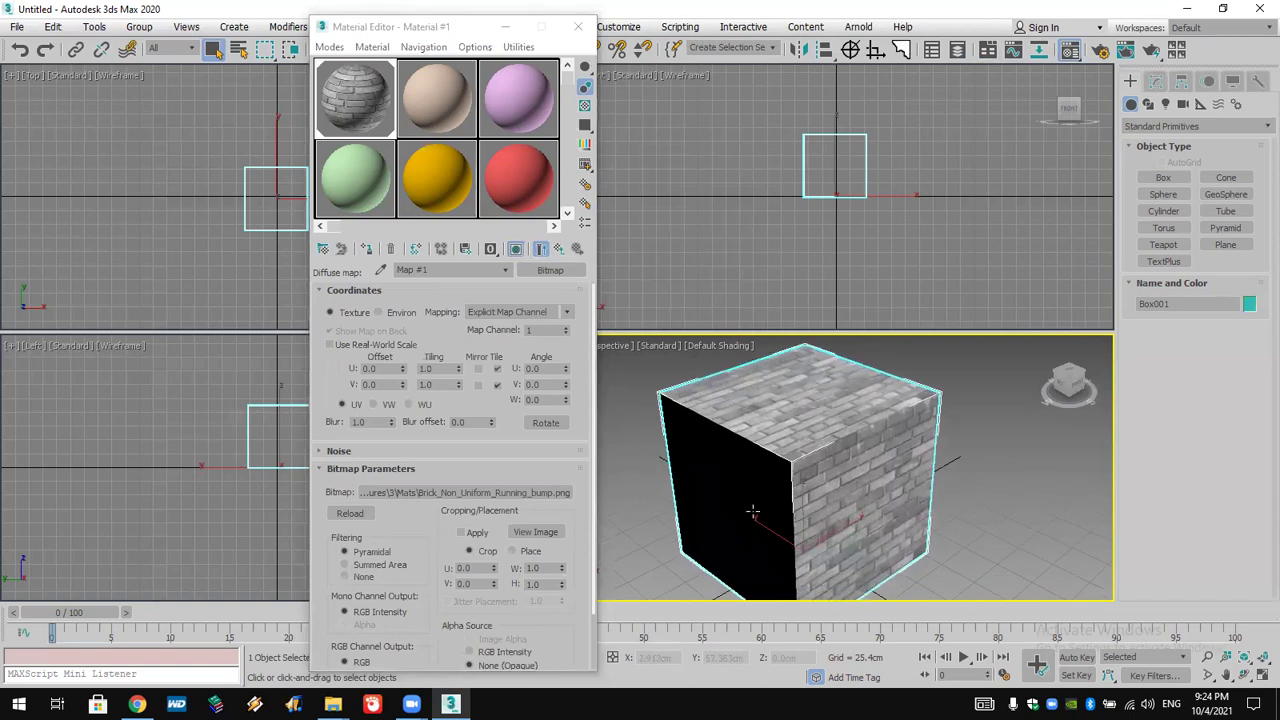
click(559, 250)
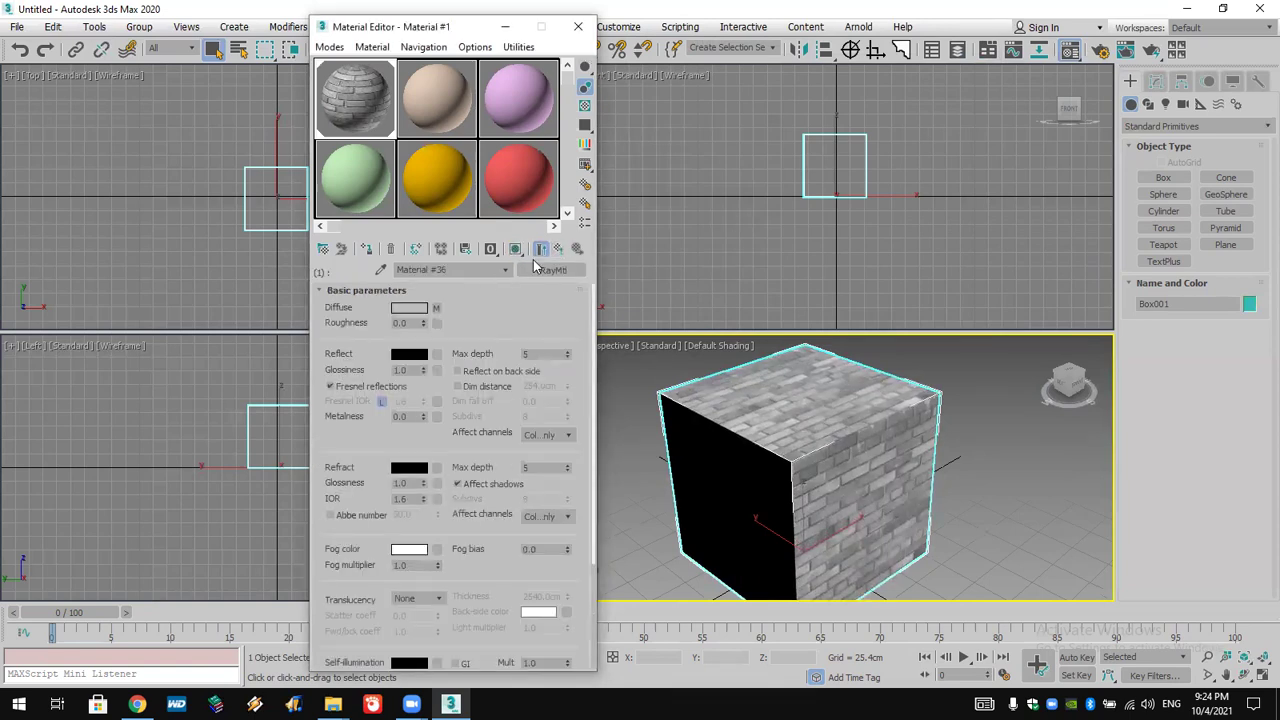
click(559, 250)
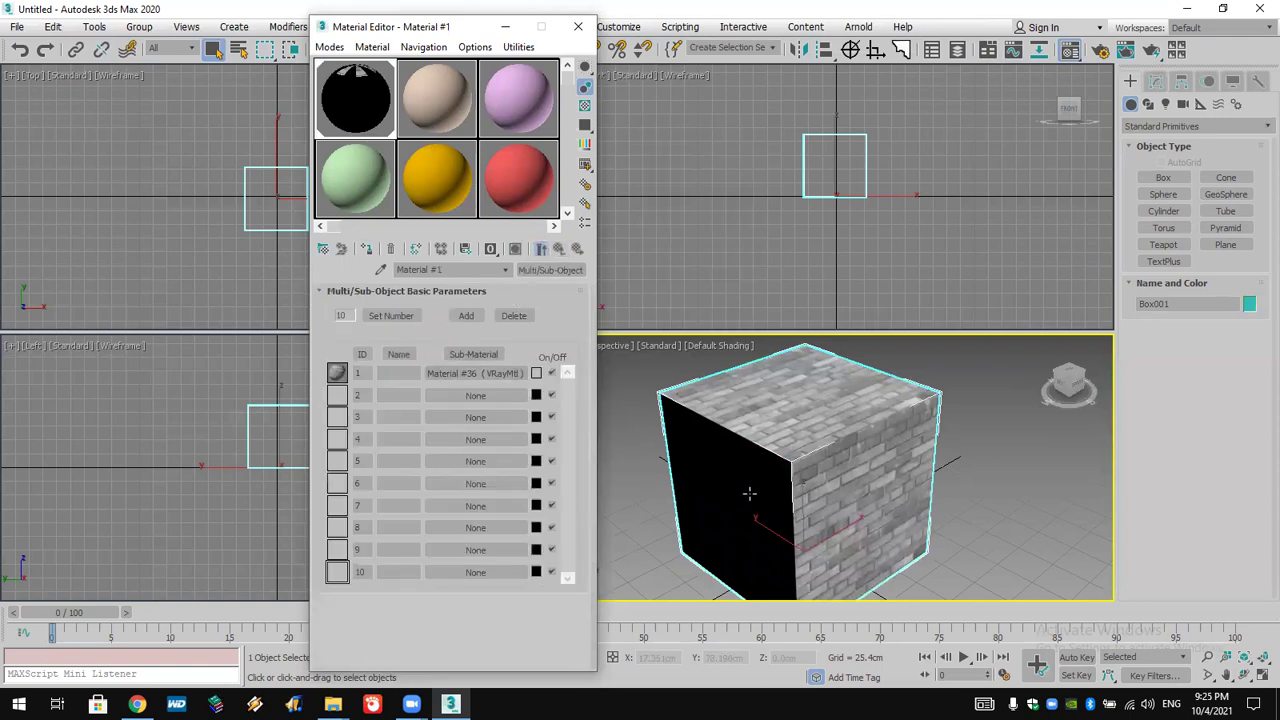
- Create a VRayMtl in the ID 3 slot with the Brick_Non_Uniform_Running_Red bitmap as its diffuse map
click(485, 419)
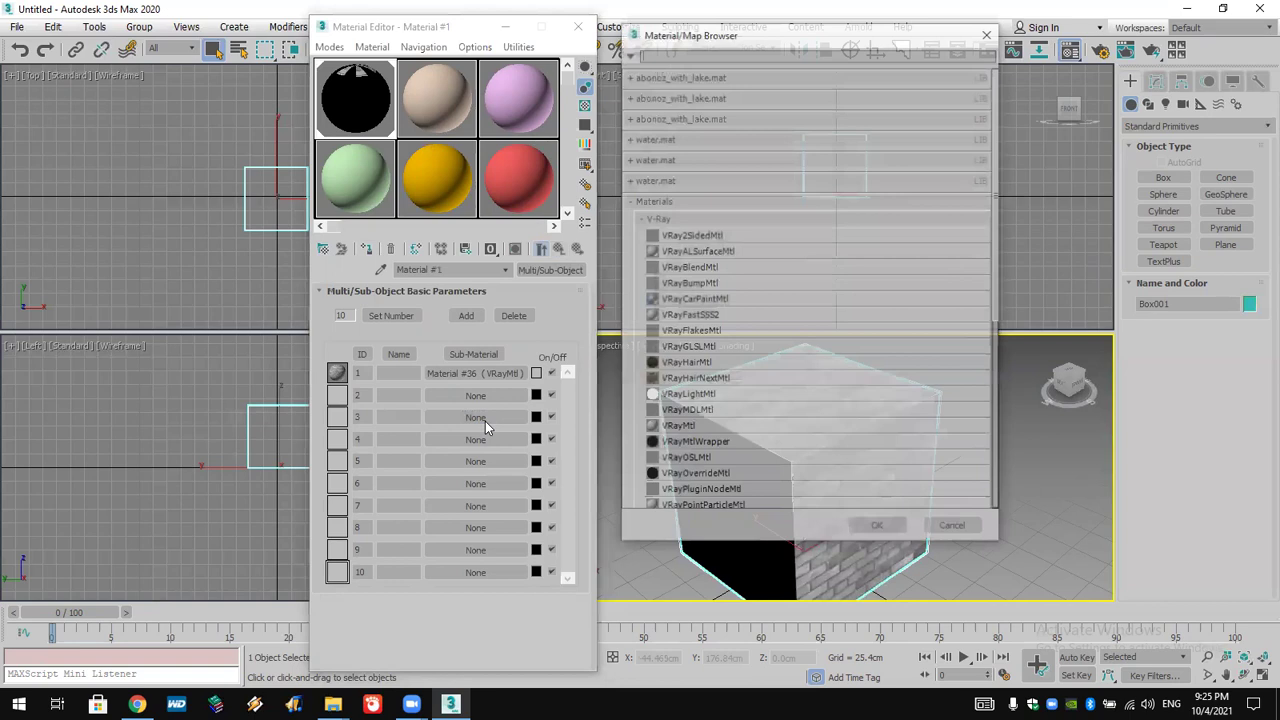
double_click(691, 428)
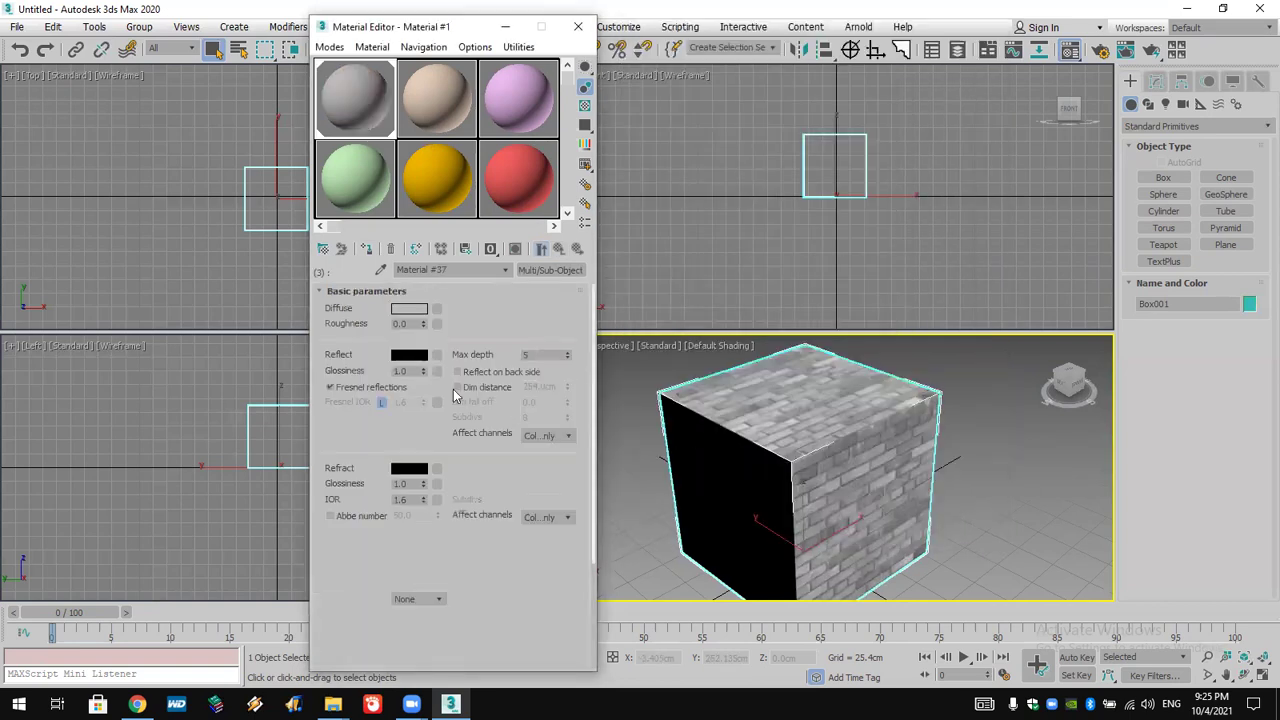
click(437, 308)
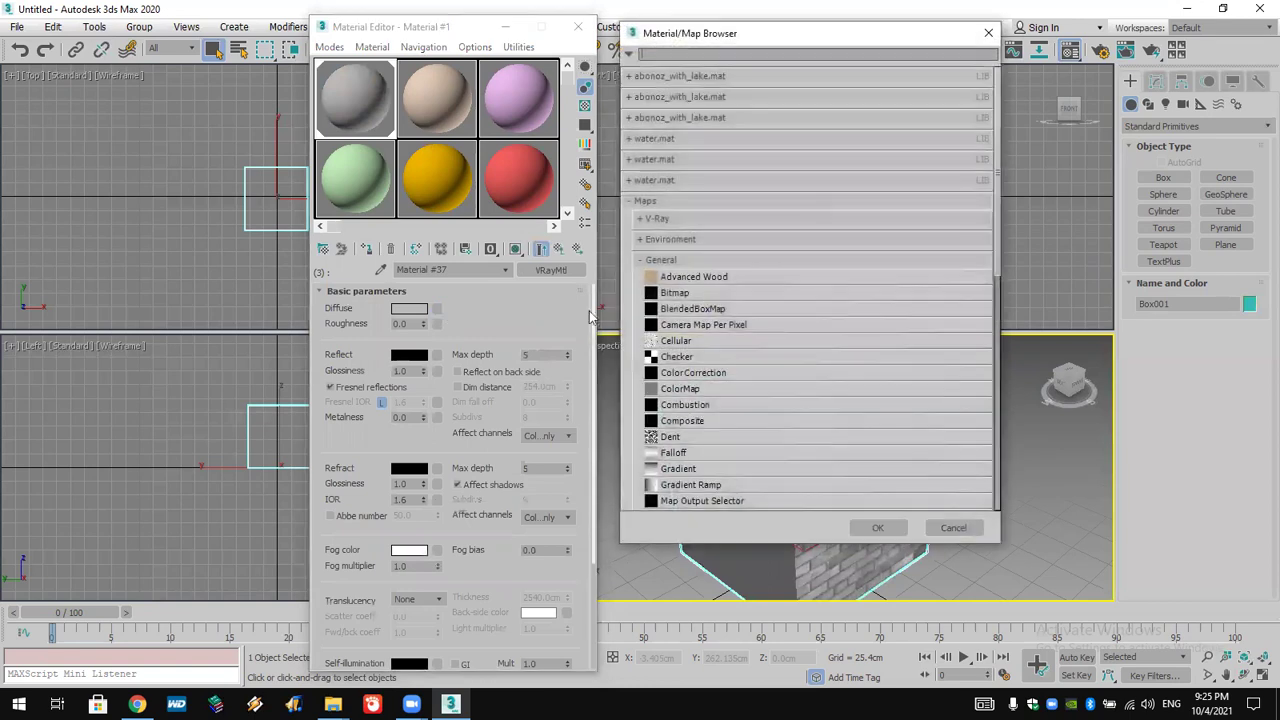
double_click(723, 293)
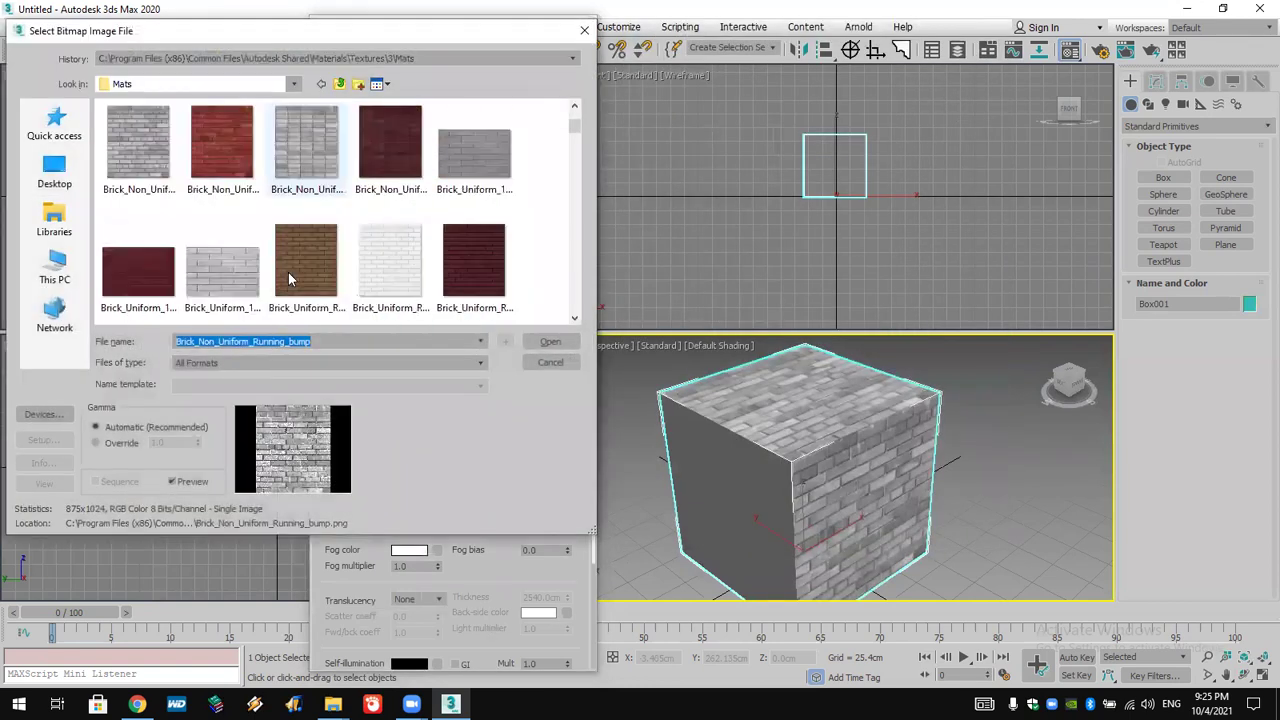
click(312, 268)
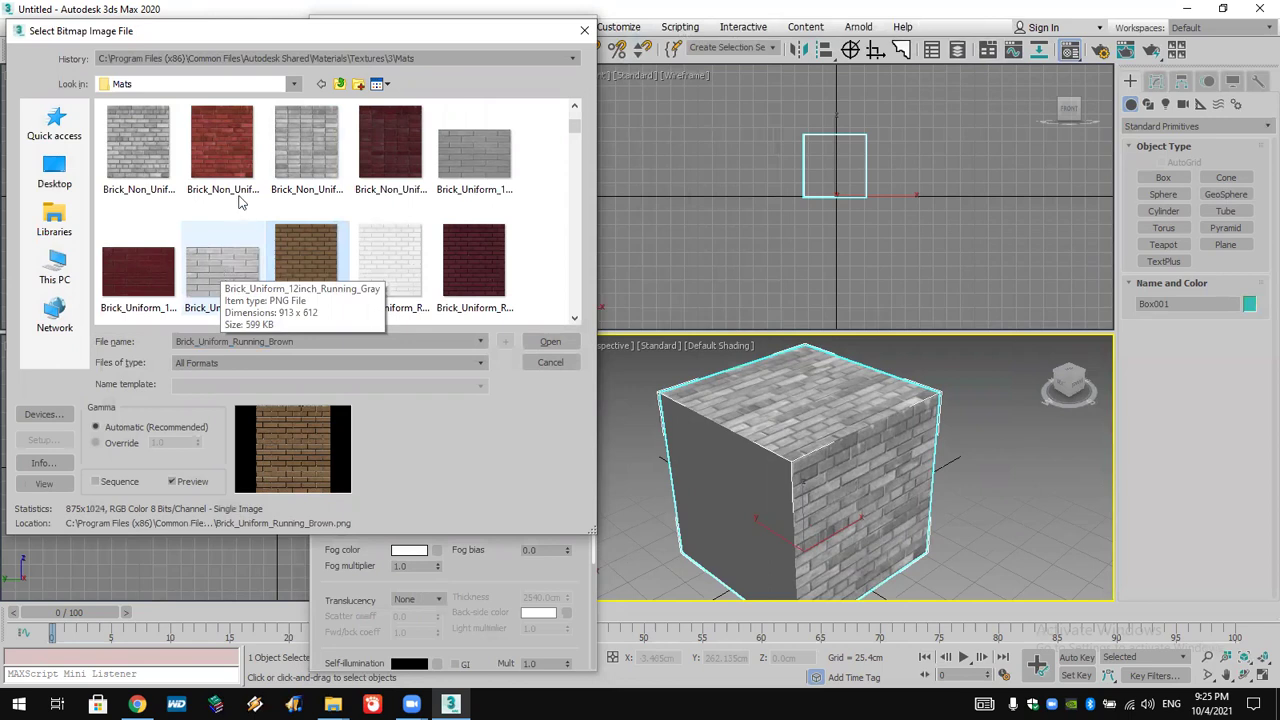
double_click(221, 149)
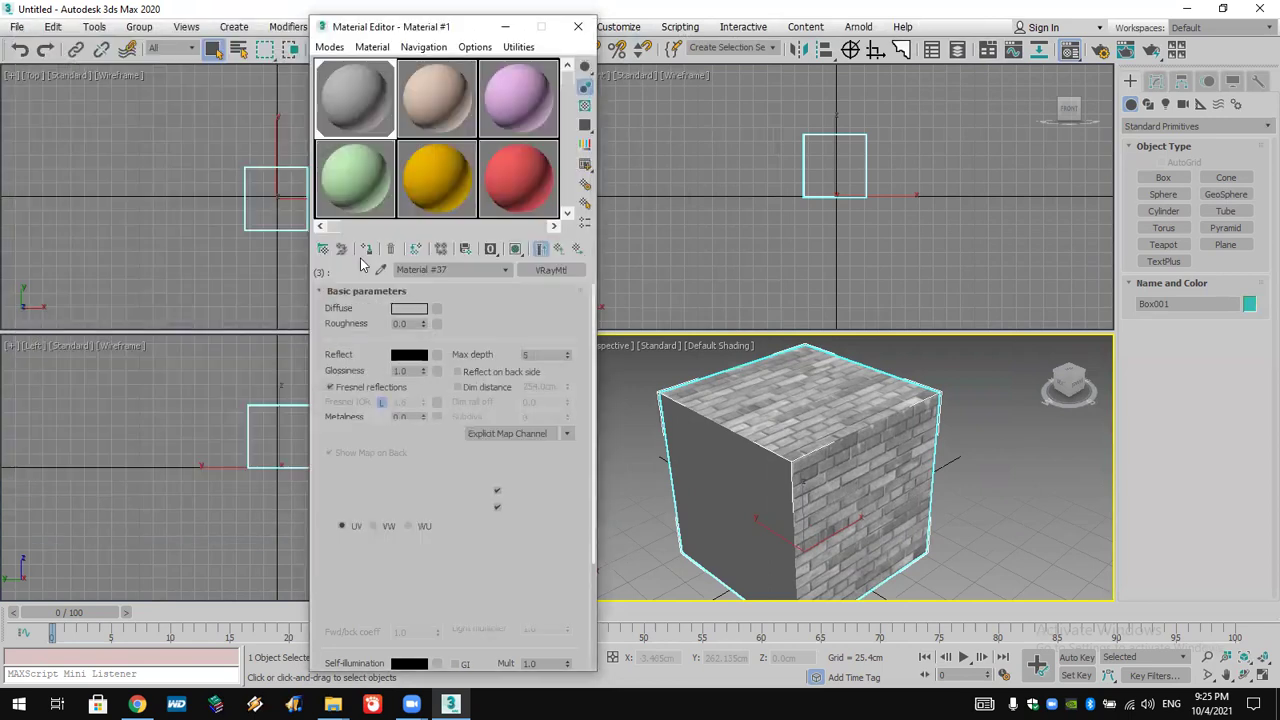
- Show the red brick map shaded in the viewport and view the cube's faces from another angle
click(515, 248)
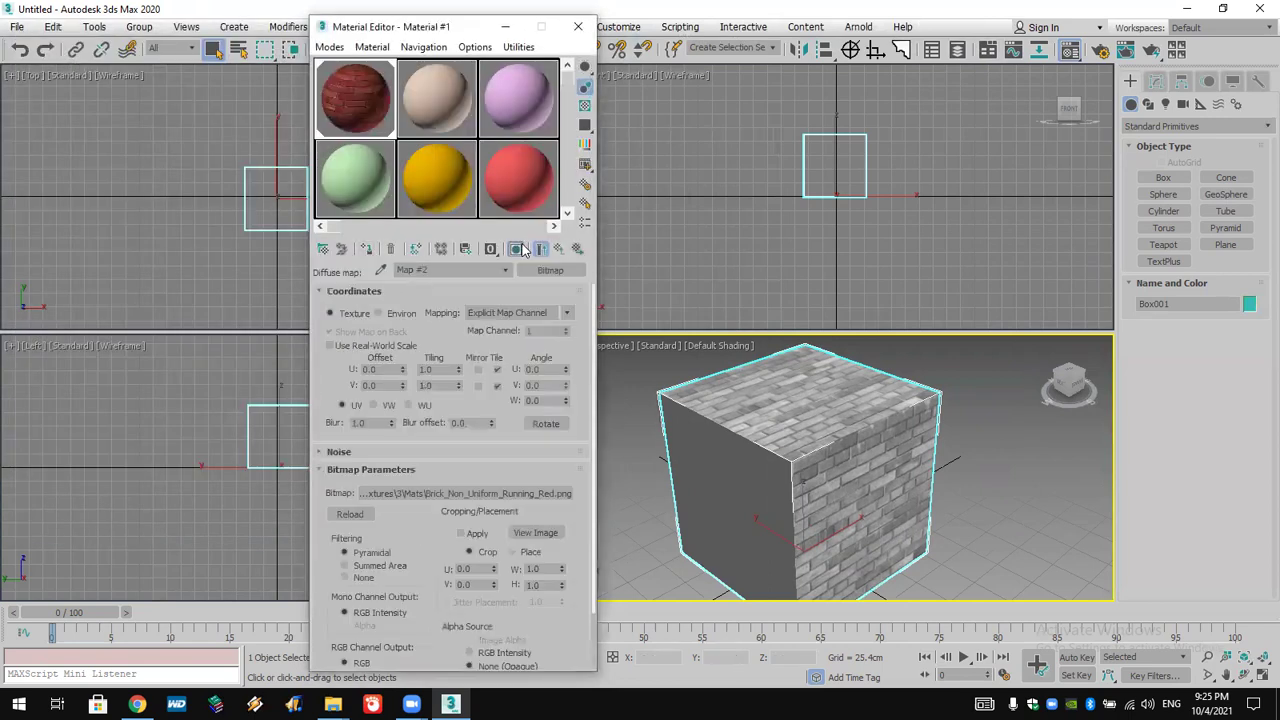
scroll(948, 545, down, 3)
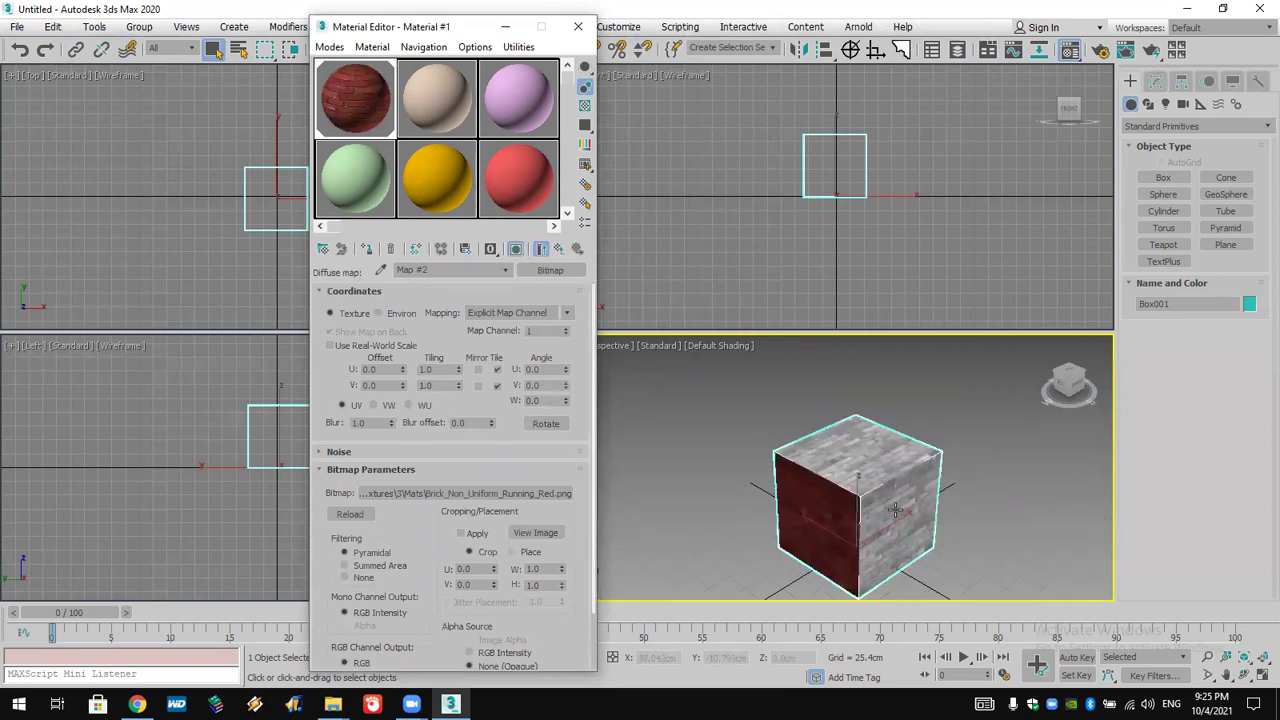
scroll(896, 510, up, 3)
alt+middle_drag(896, 510, 840, 465)
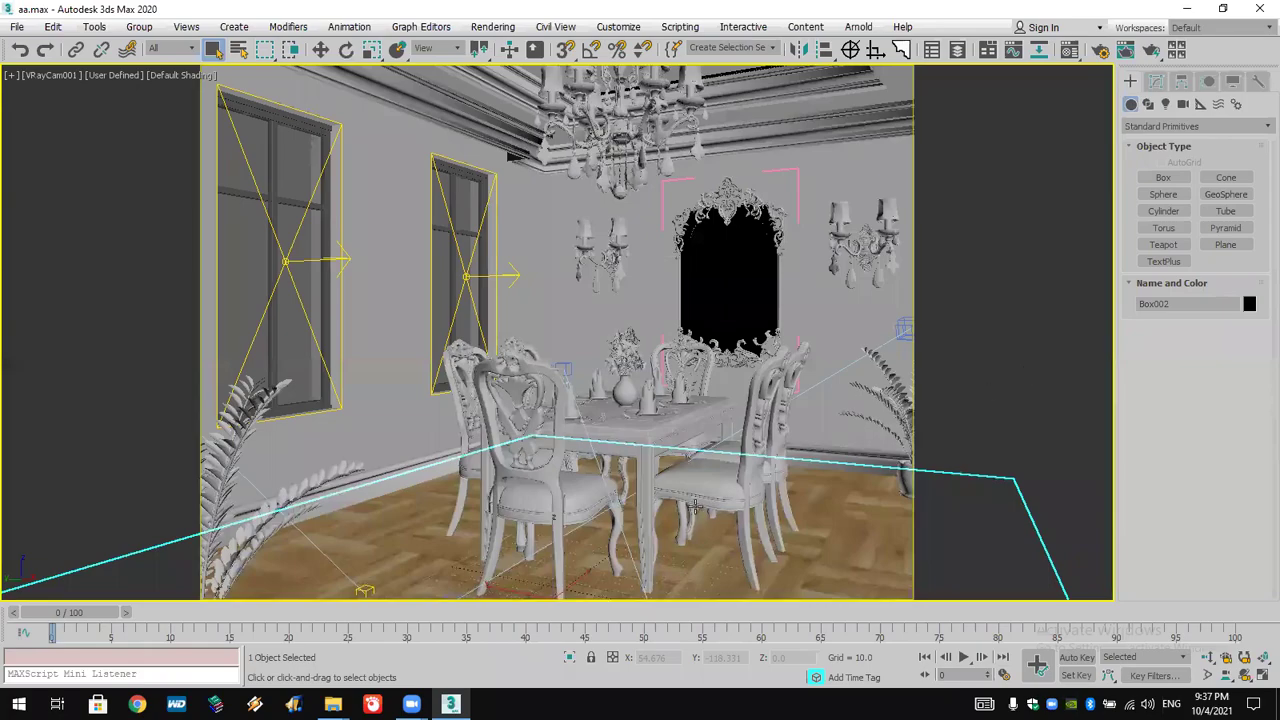
- Open the Material Editor in the aa.max dining-room scene to inspect its material slots
click(694, 316)
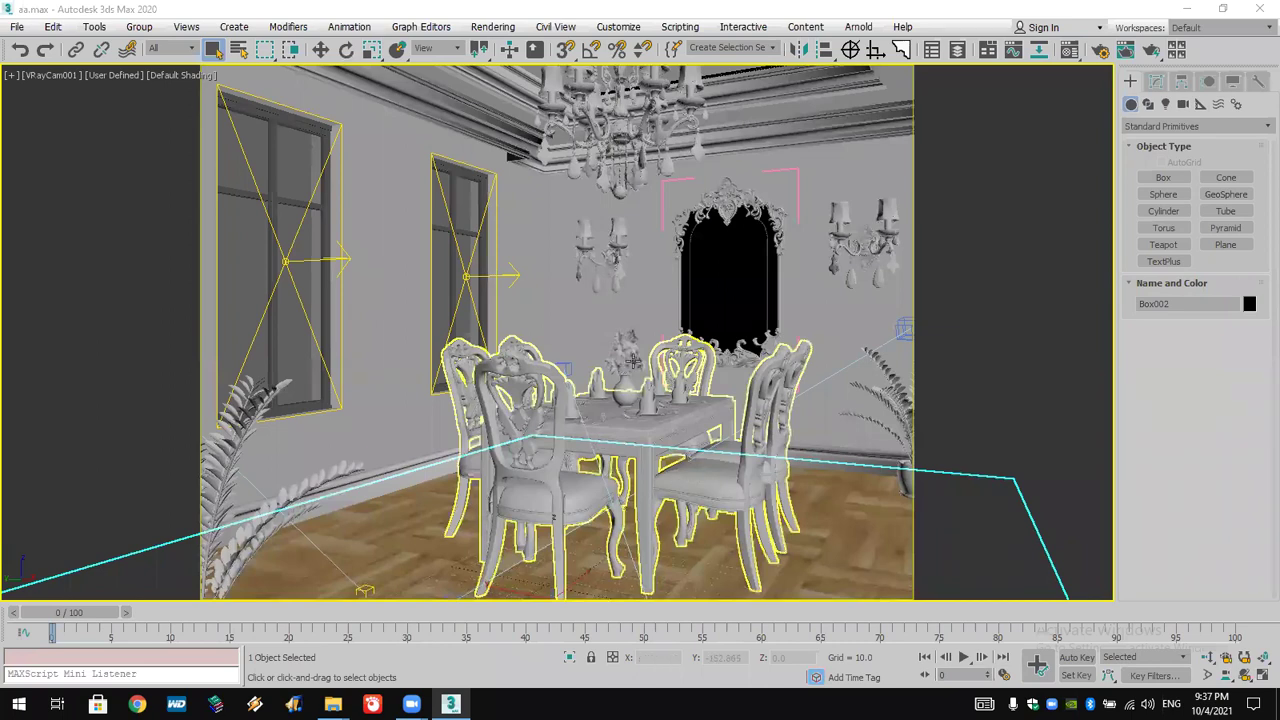
click(855, 555)
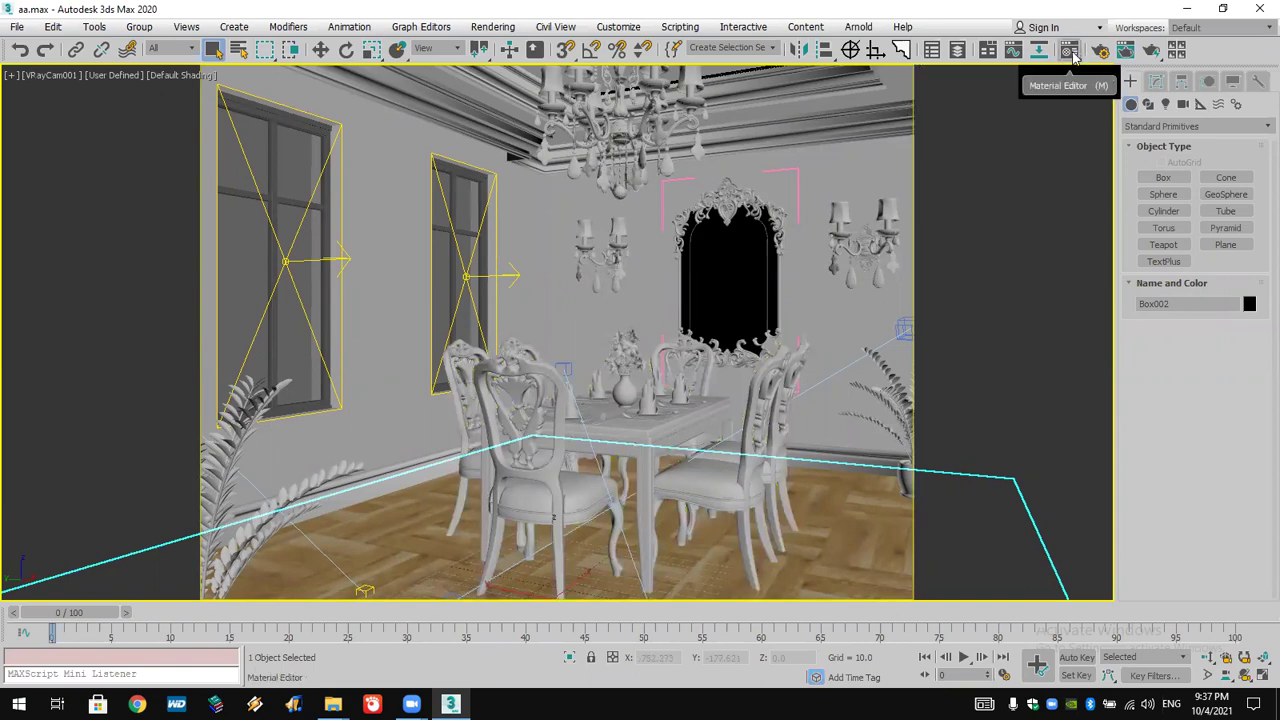
key(m)
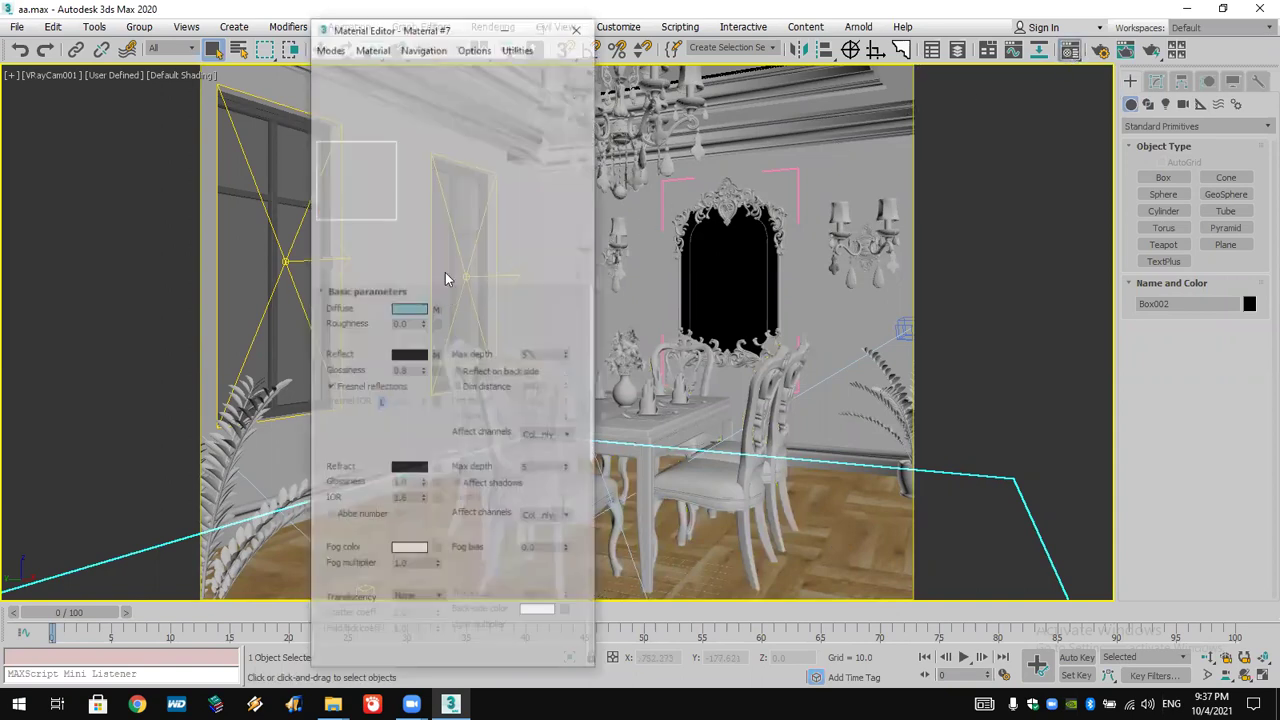
click(440, 105)
click(497, 249)
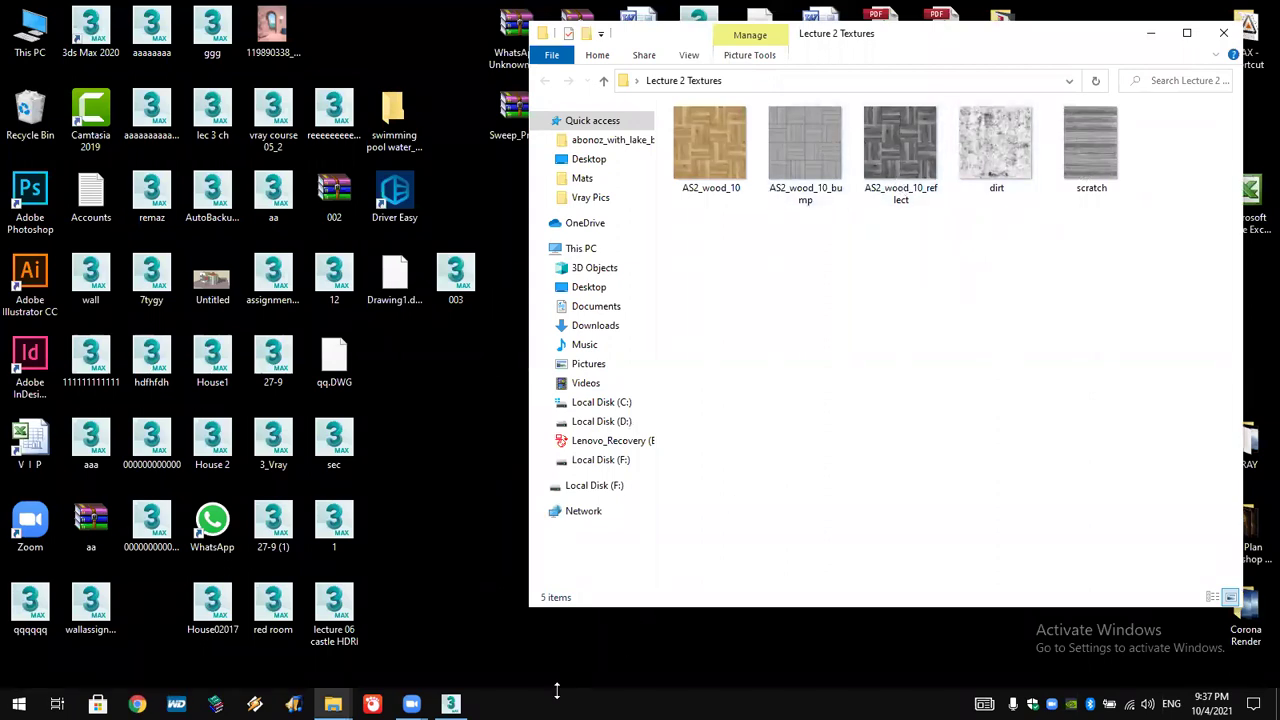
- Switch to Chrome and open My Drive in Google Drive
click(137, 704)
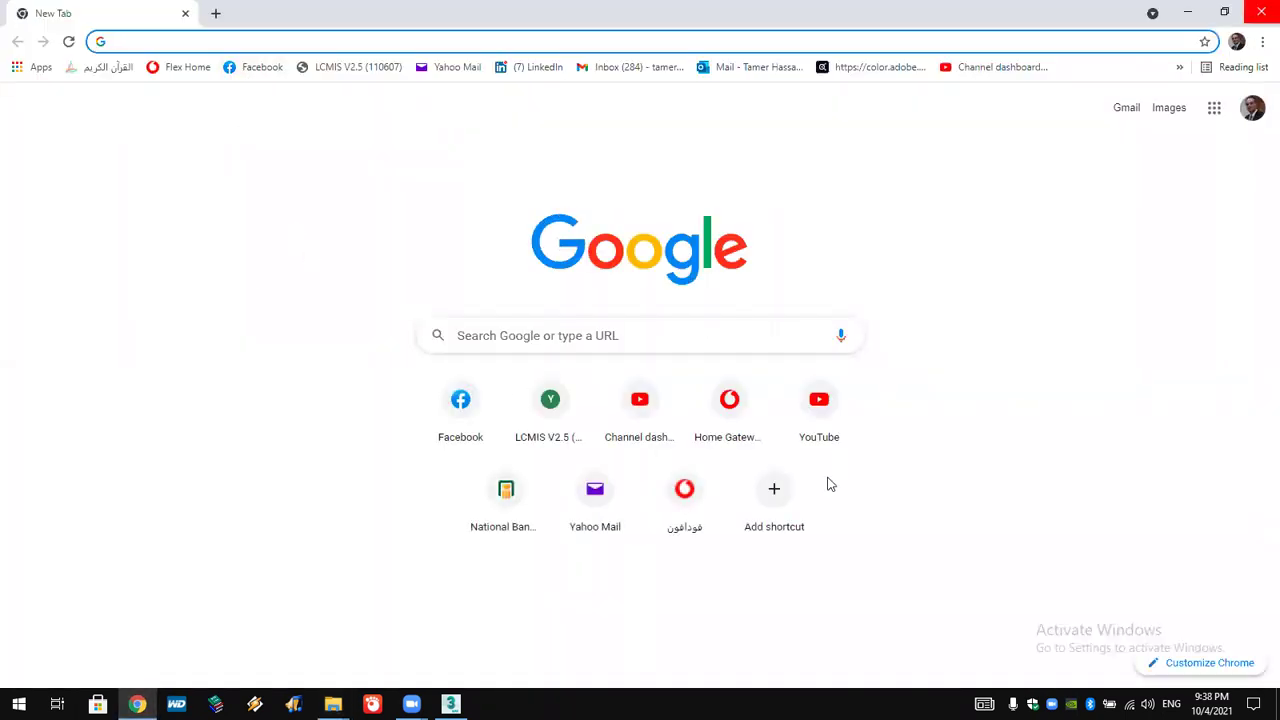
key(alt+F4)
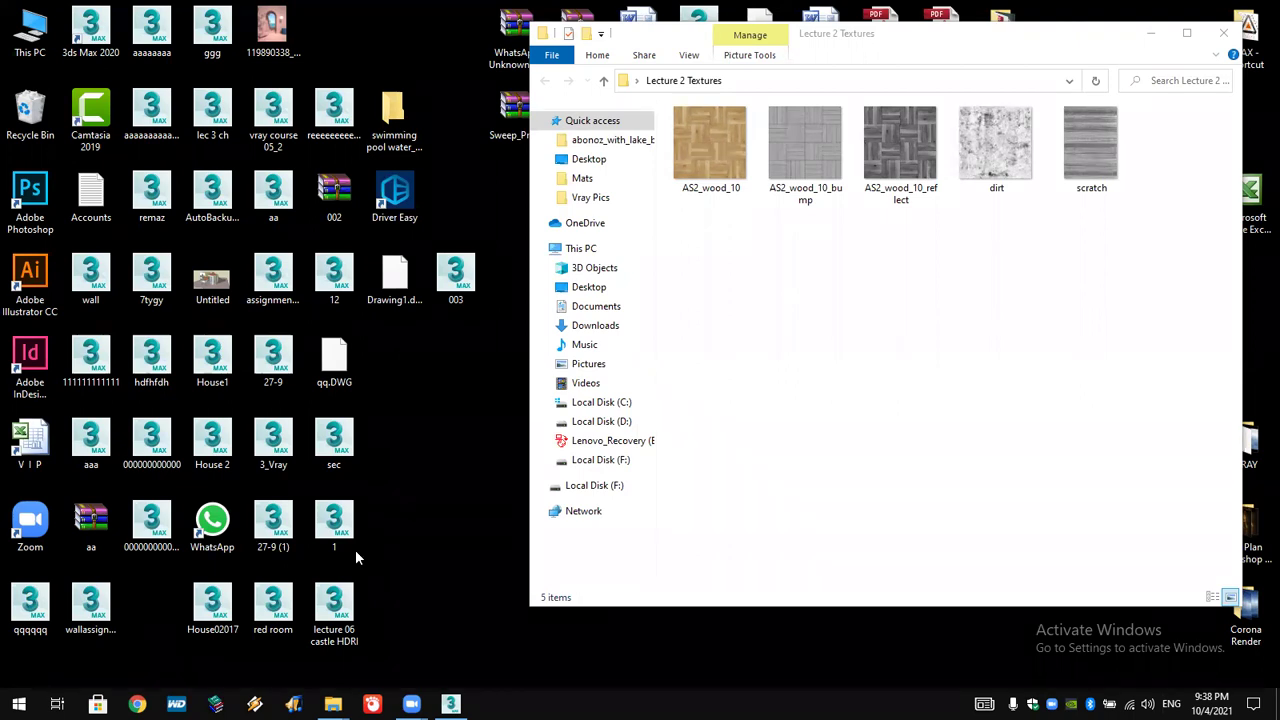
key(alt+Tab)
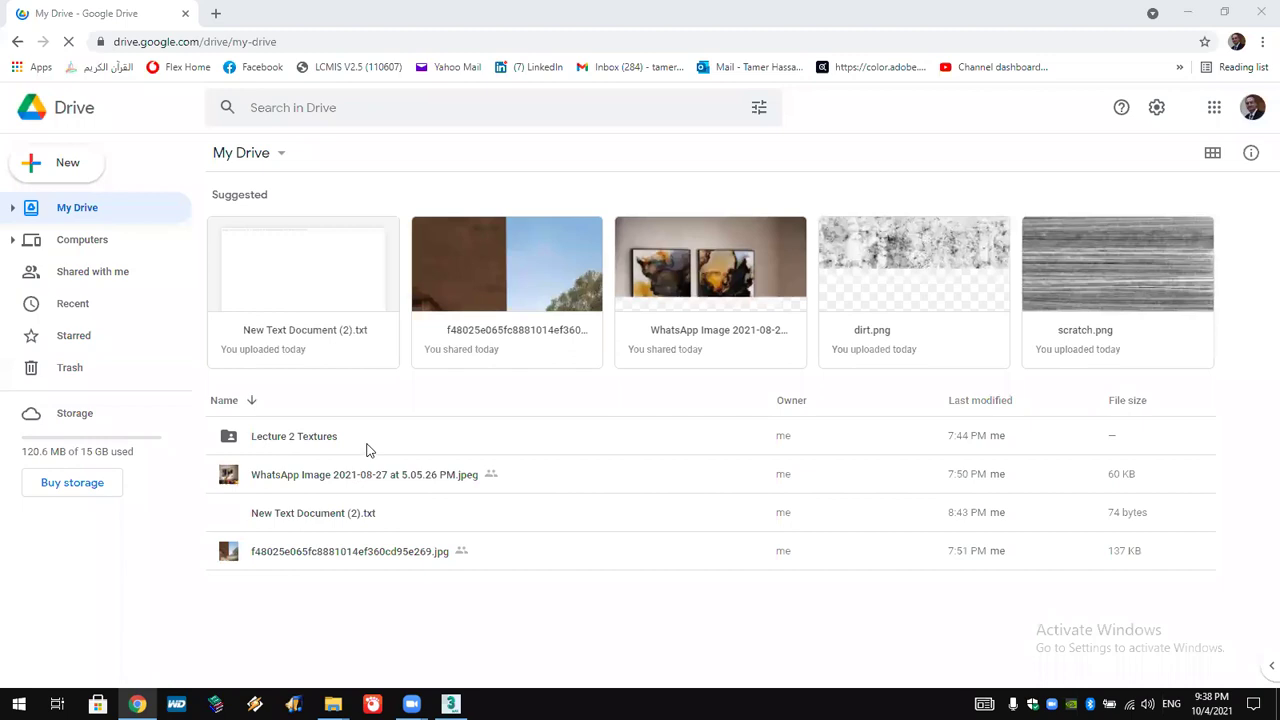
- Share the Lecture 2 Textures folder with anyone with the link as Viewer and copy its link
right_click(678, 440)
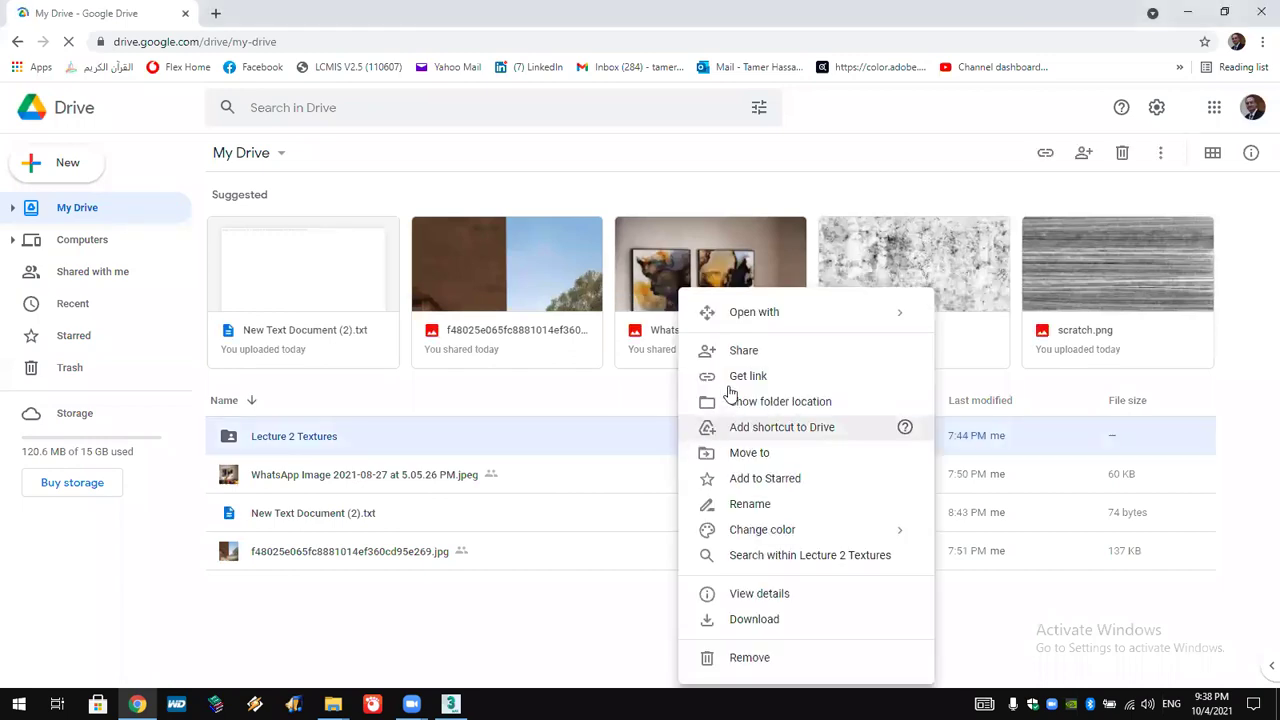
click(745, 352)
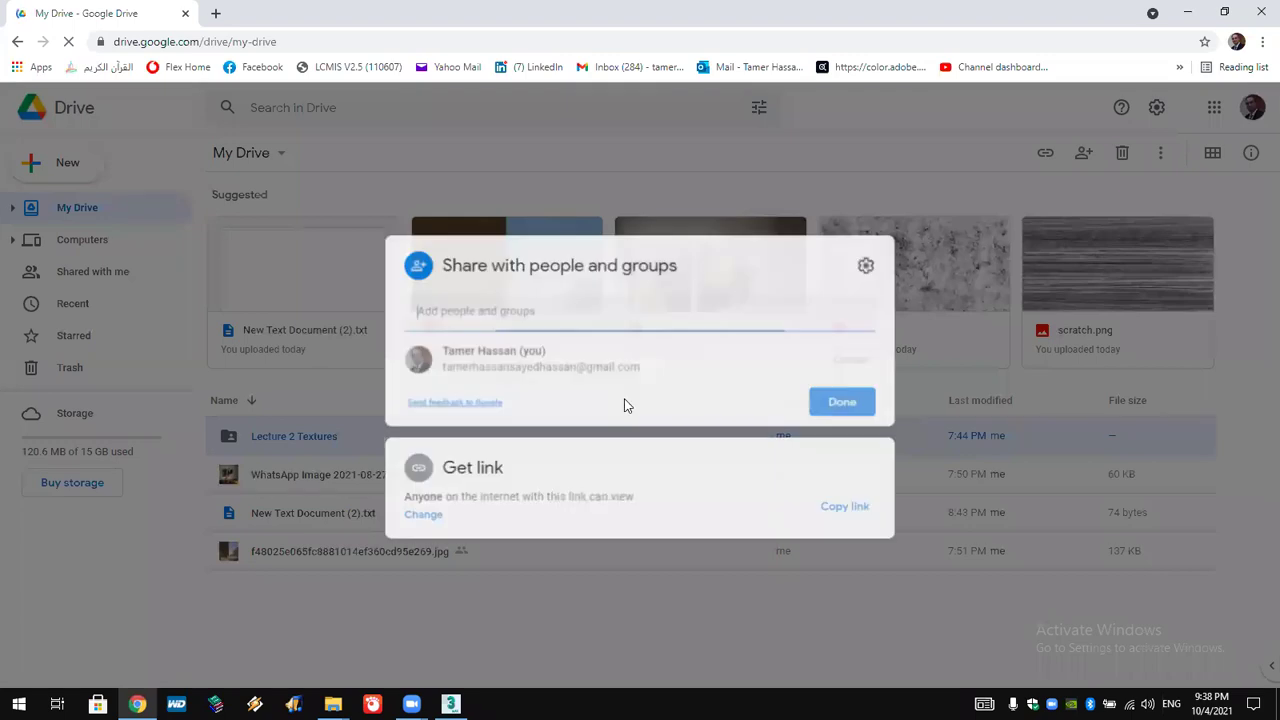
click(431, 518)
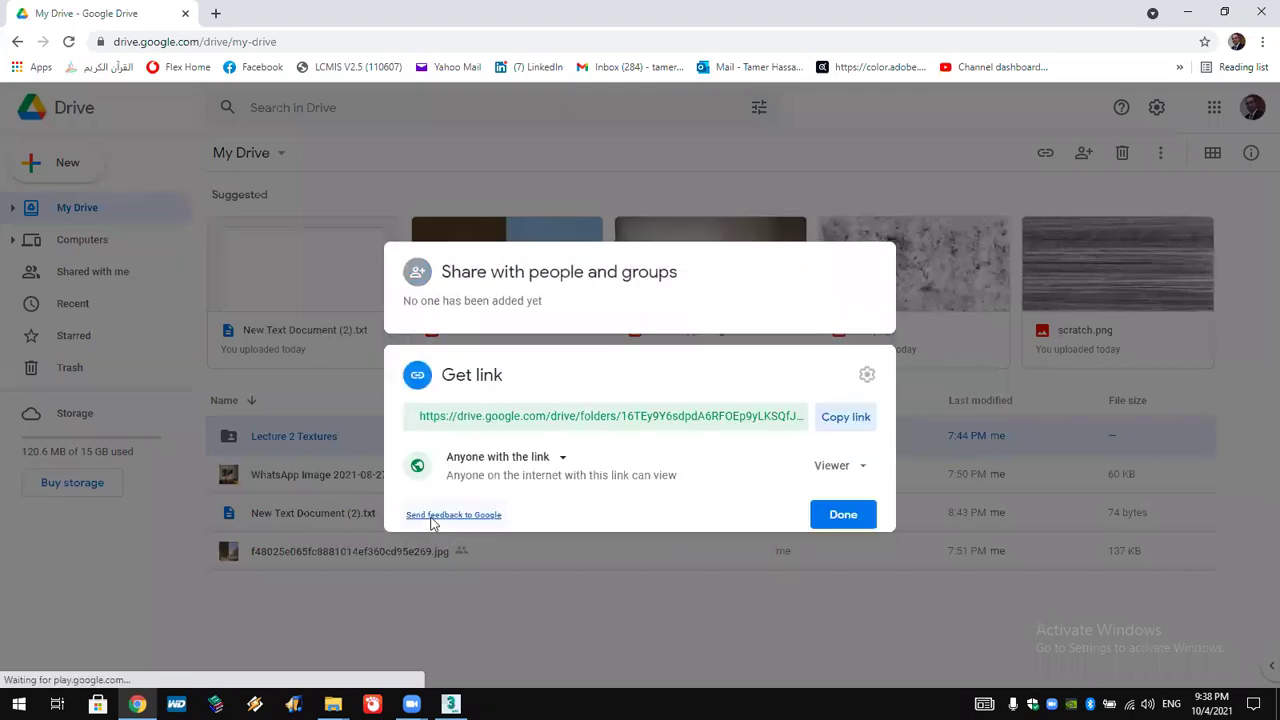
click(500, 449)
click(497, 524)
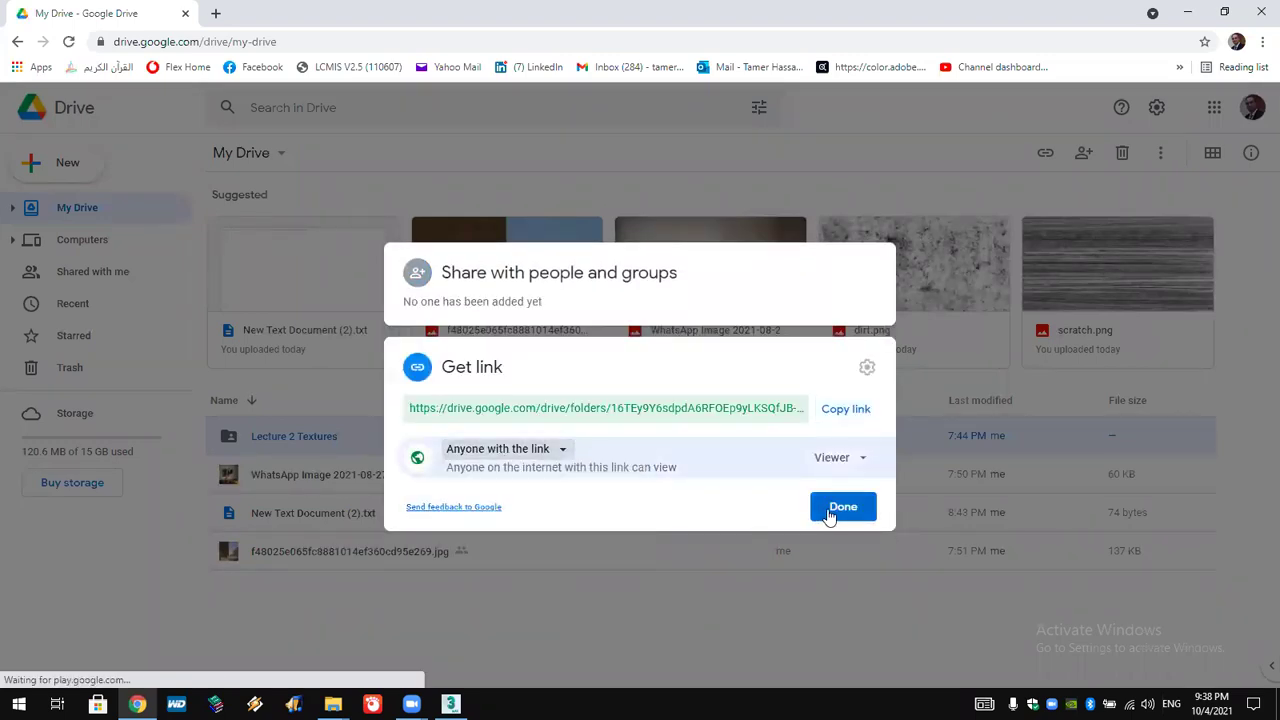
click(855, 418)
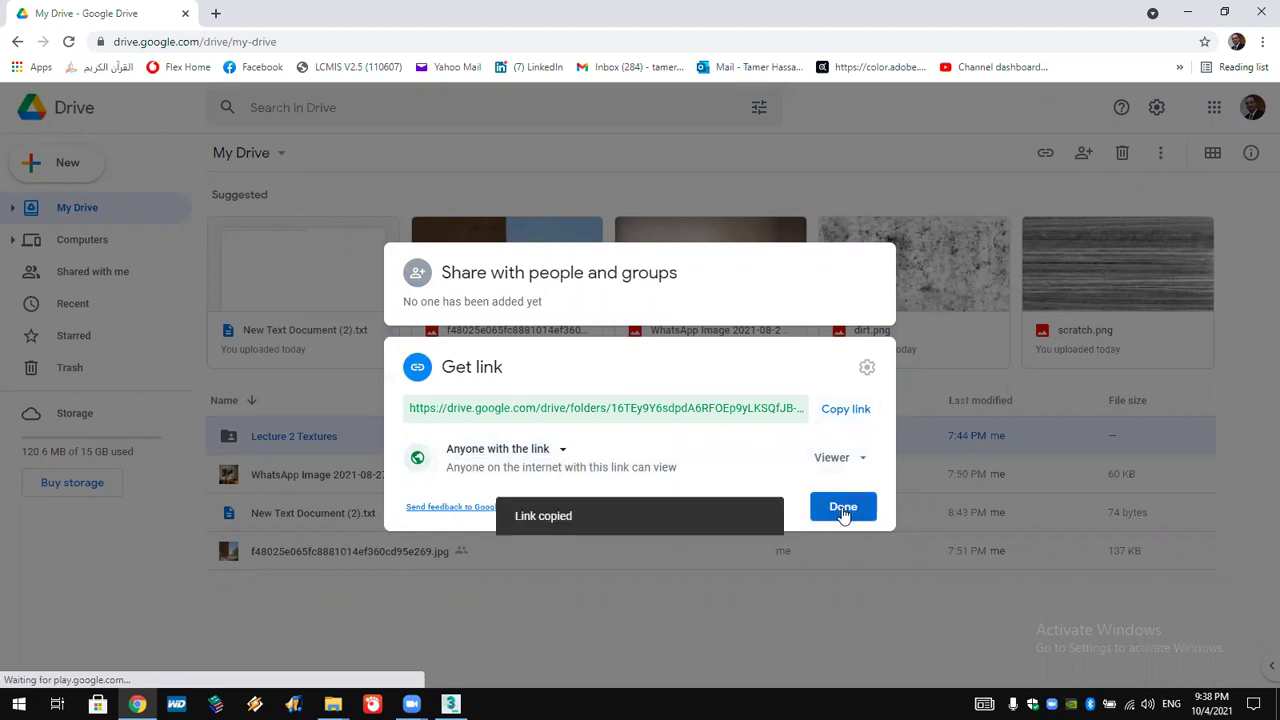
click(843, 507)
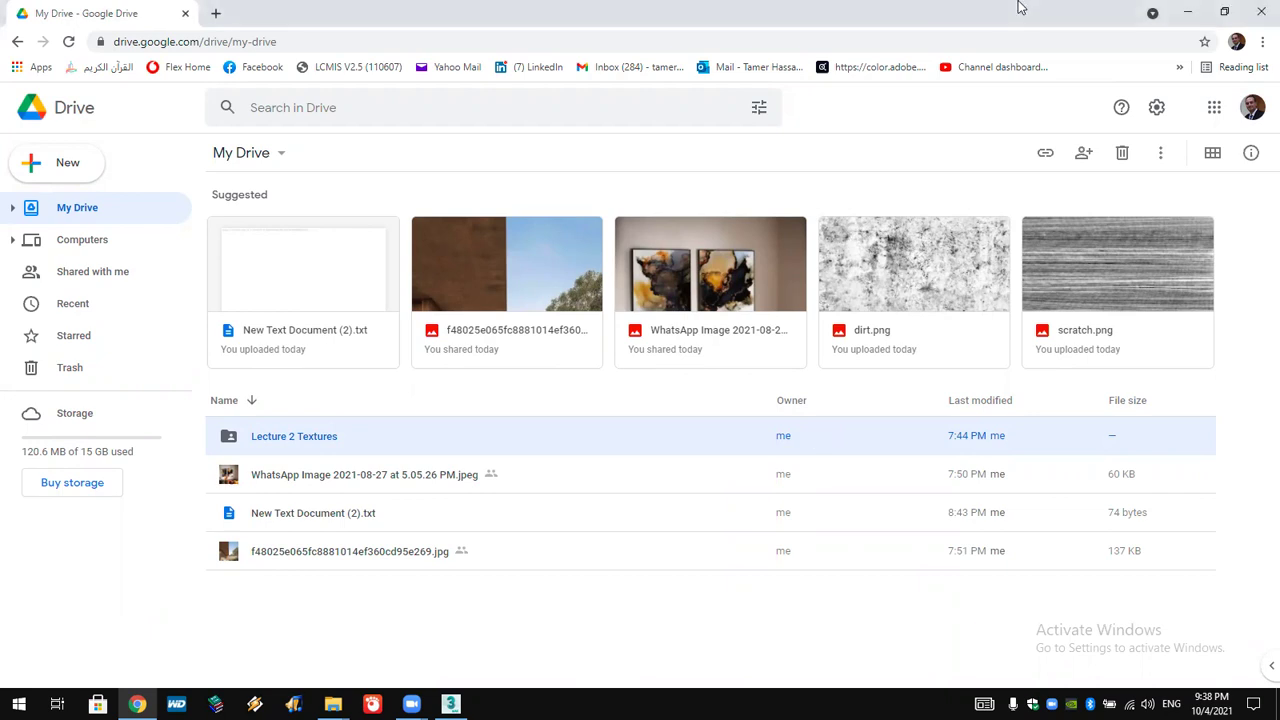
- Leave Chrome and look over the wood, dirt and scratch images in the Lecture 2 Textures folder
click(1186, 11)
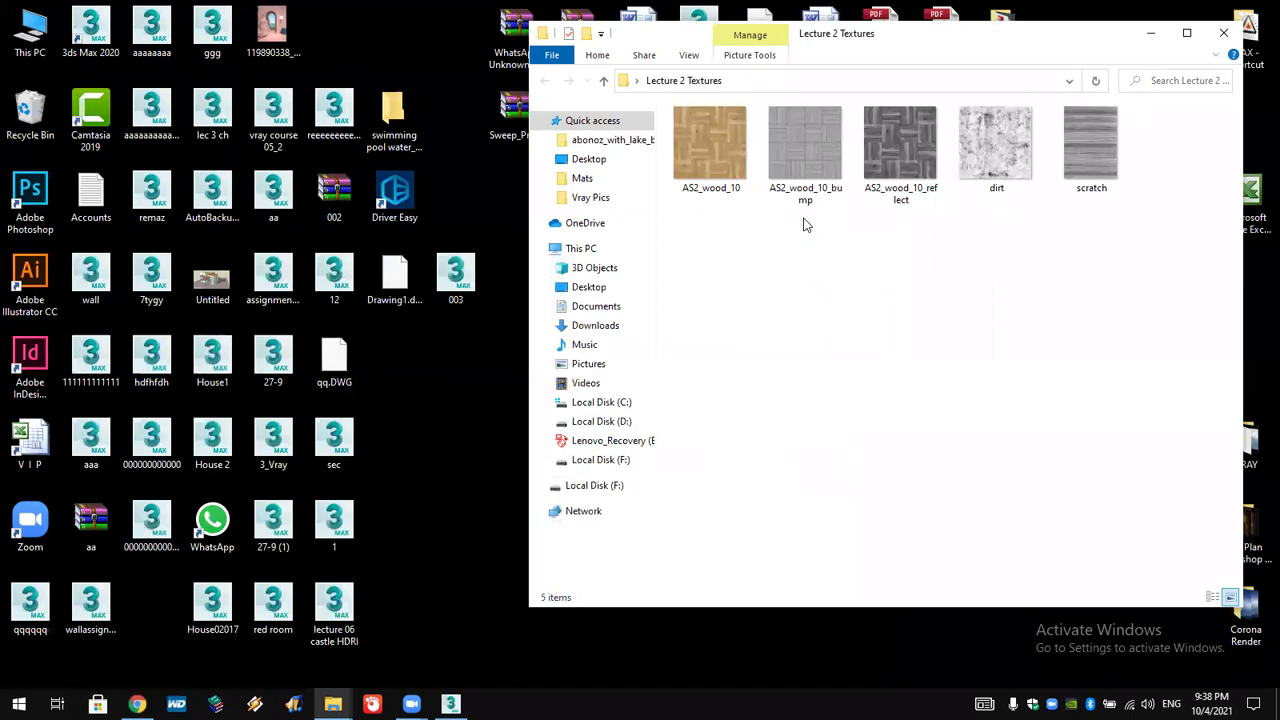
click(1225, 32)
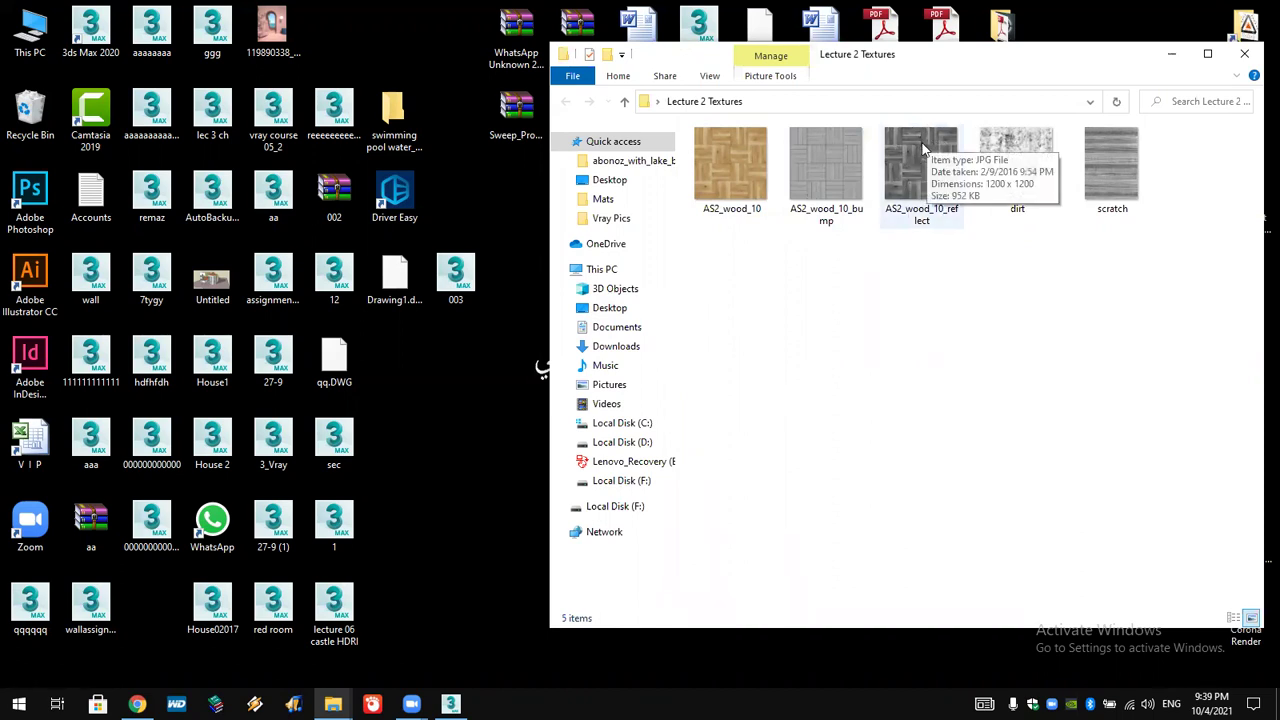
drag(949, 285, 717, 214)
click(718, 212)
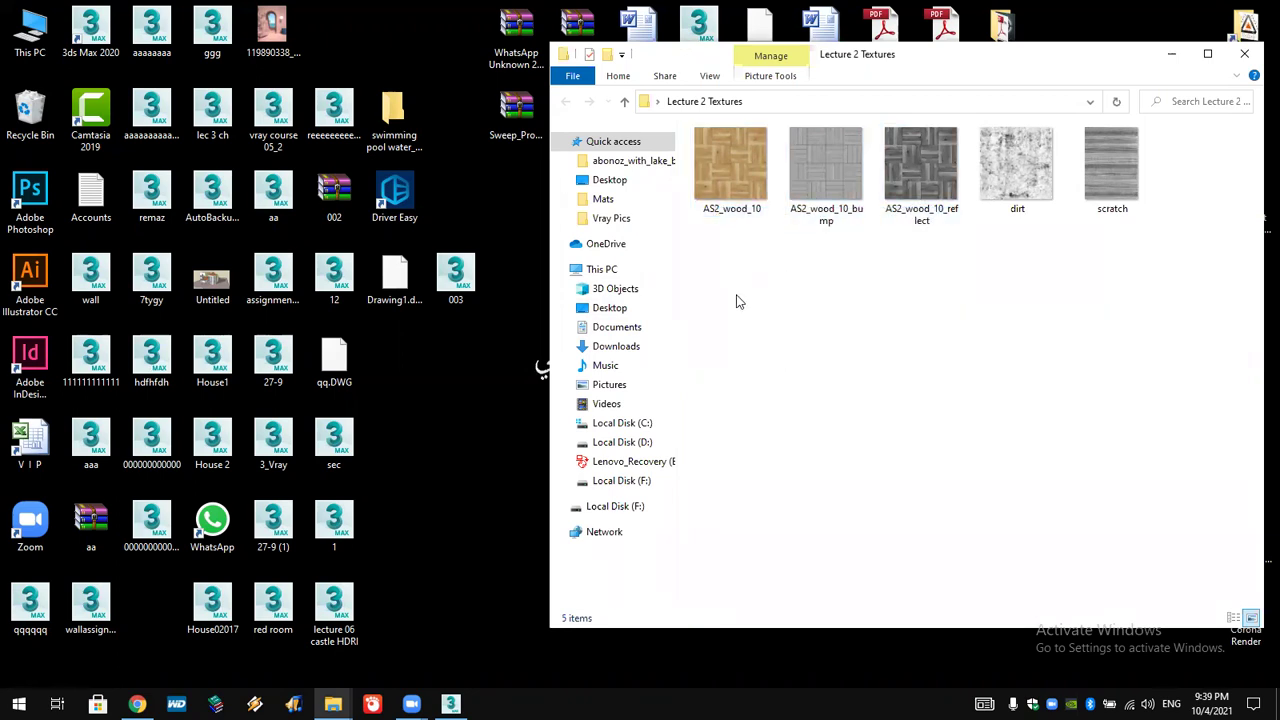
drag(726, 390, 738, 228)
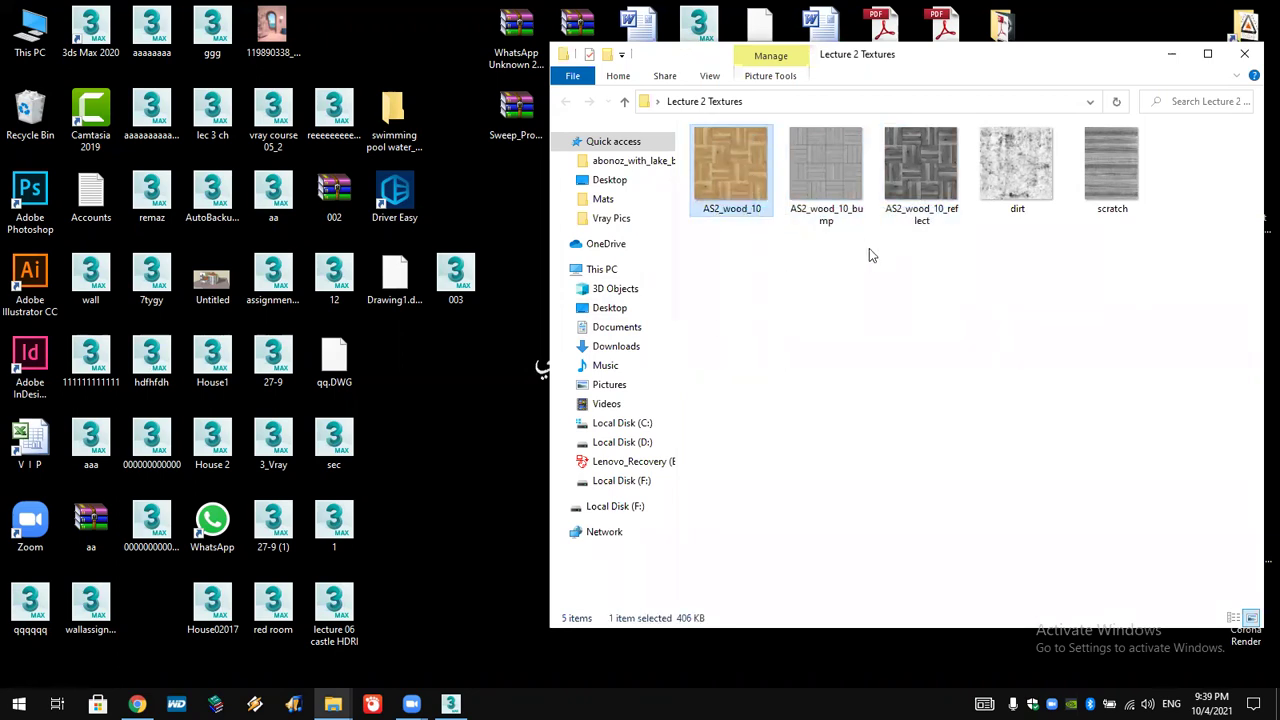
click(733, 516)
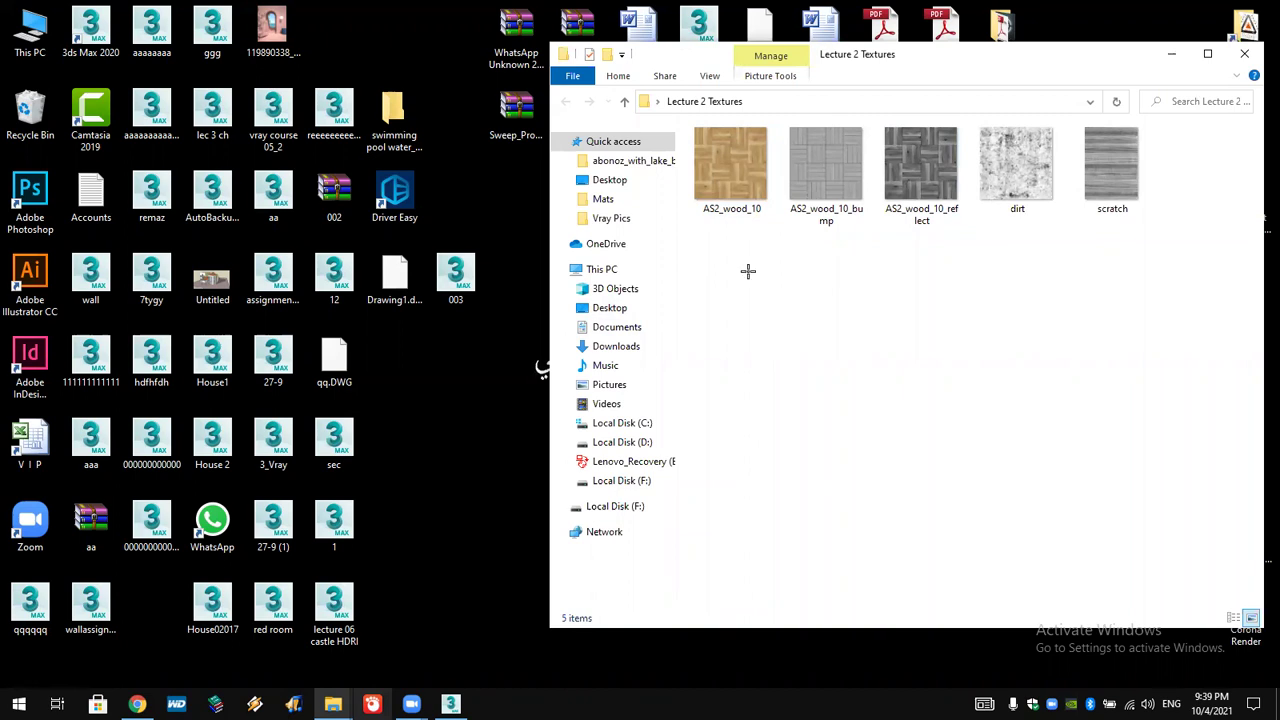
- Switch to 3ds Max and load AS2_wood_10 from the desktop's Lecture 2 Textures folder as Material #2's diffuse bitmap, with gamma override 2.8
key(alt+Tab)
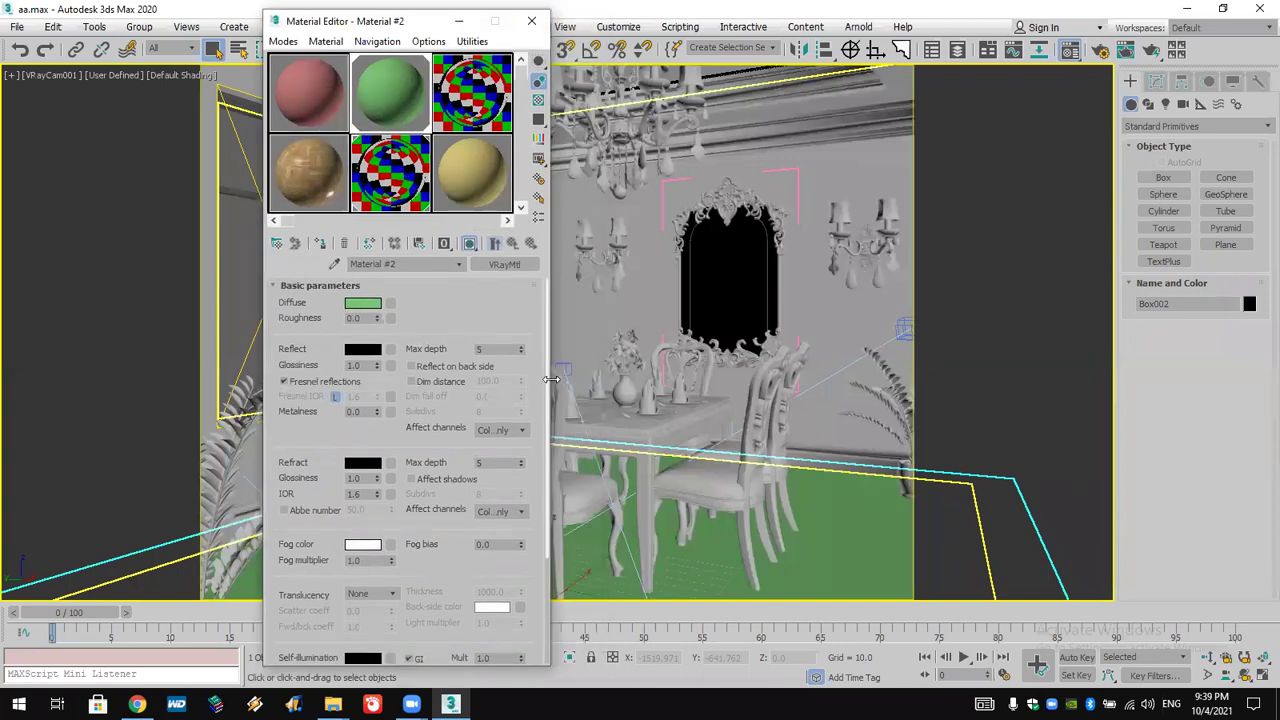
click(390, 304)
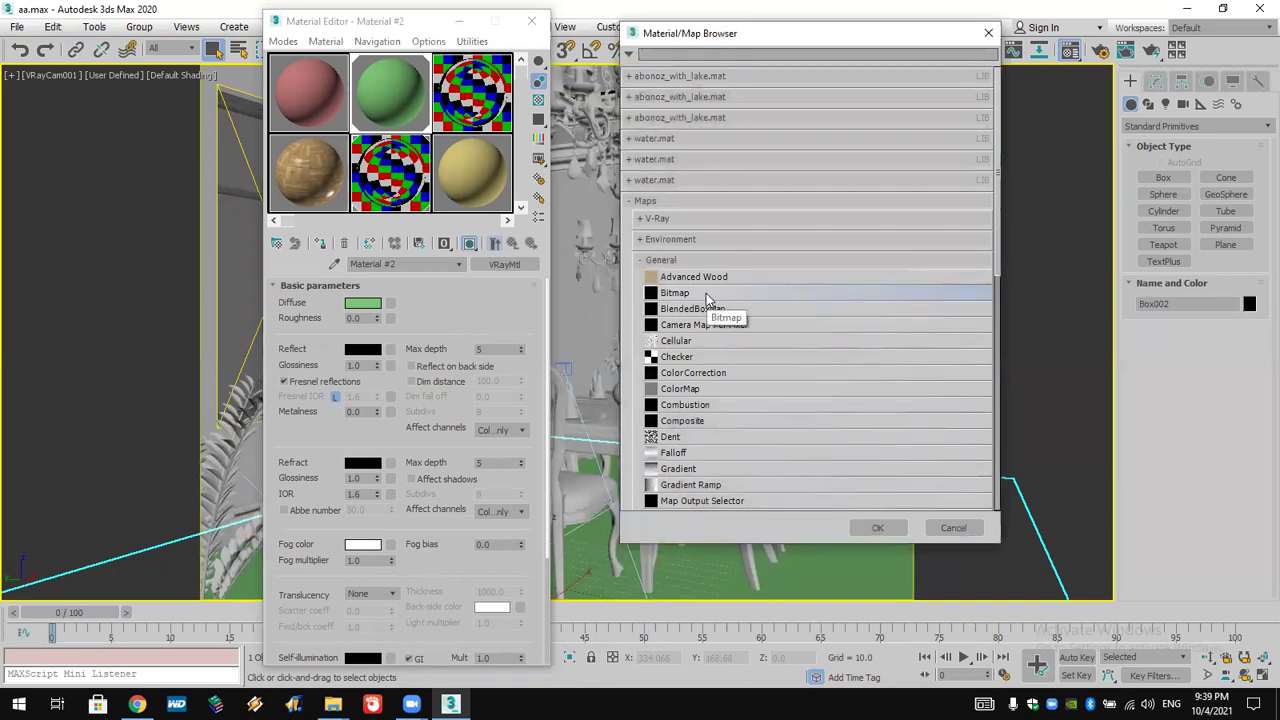
double_click(706, 293)
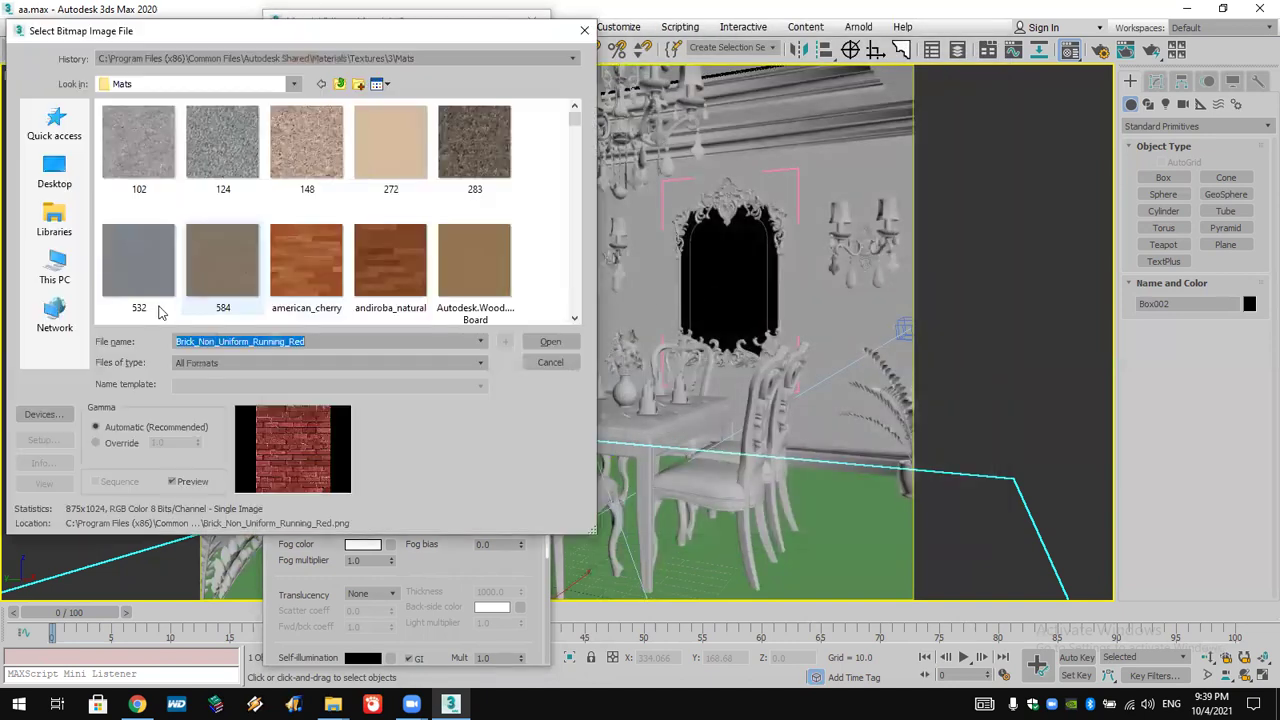
click(64, 164)
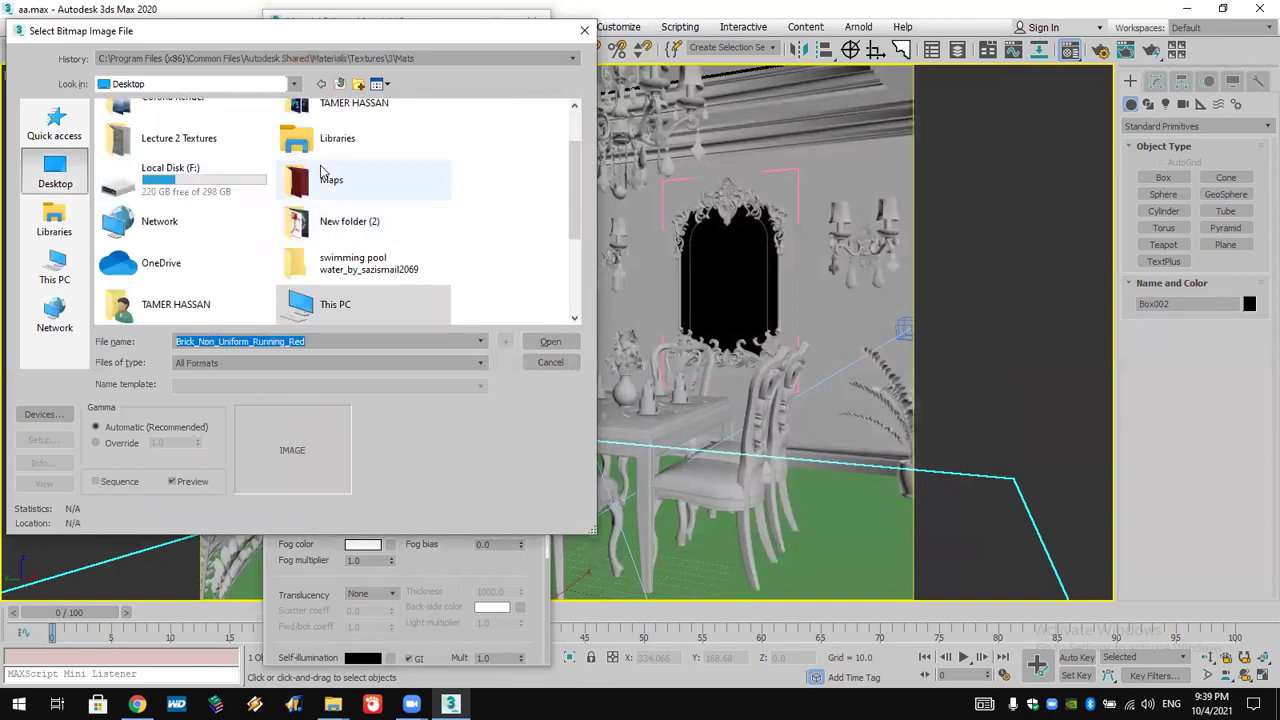
scroll(225, 281, up, 3)
double_click(175, 205)
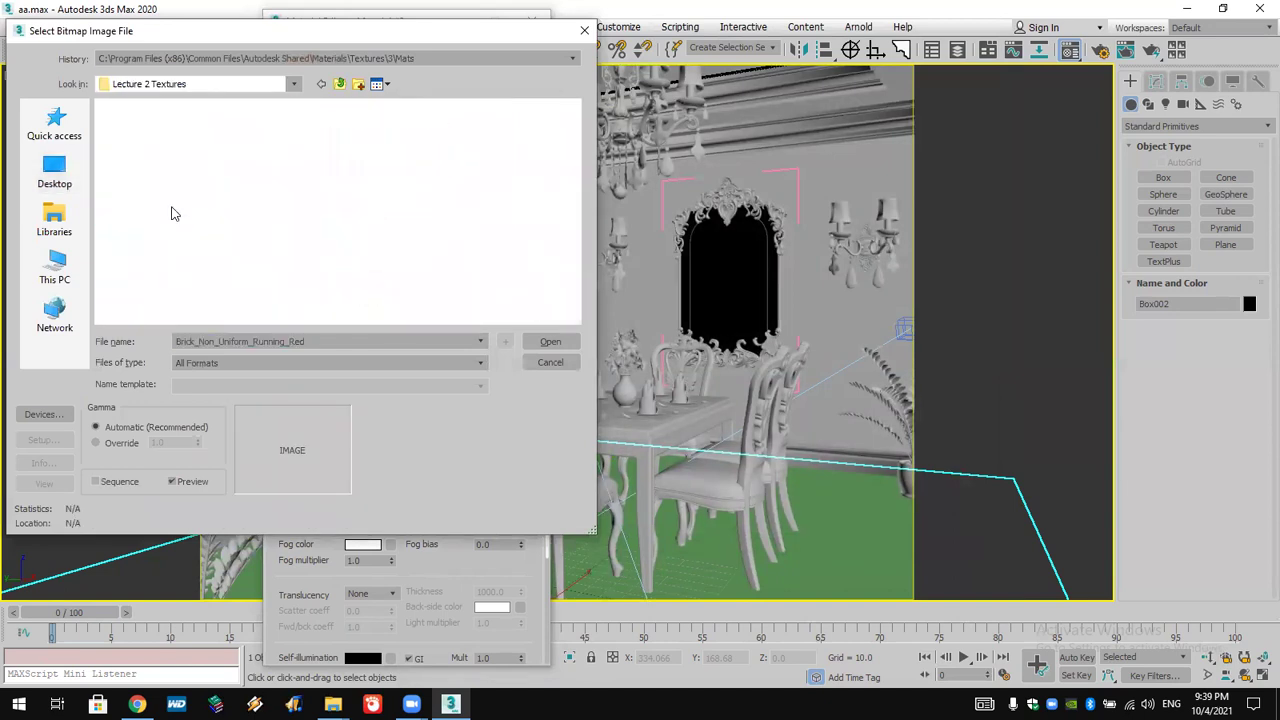
click(139, 154)
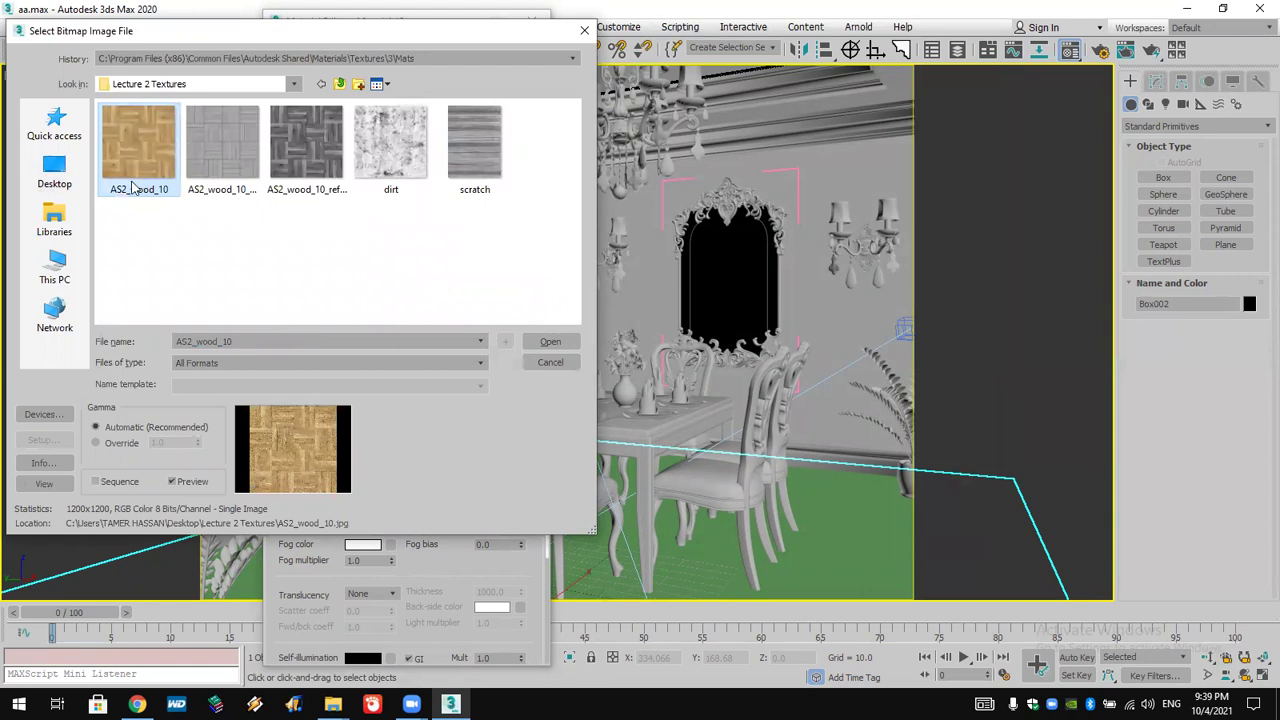
click(114, 443)
drag(196, 442, 232, 134)
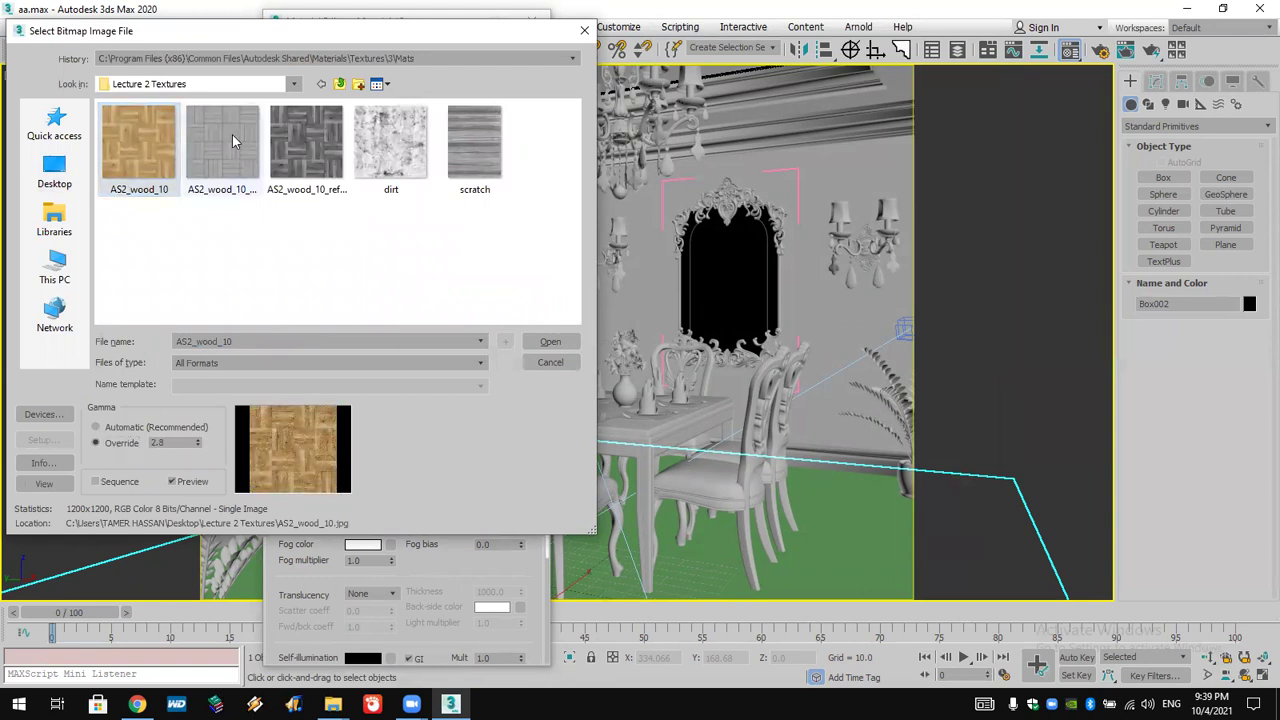
click(527, 341)
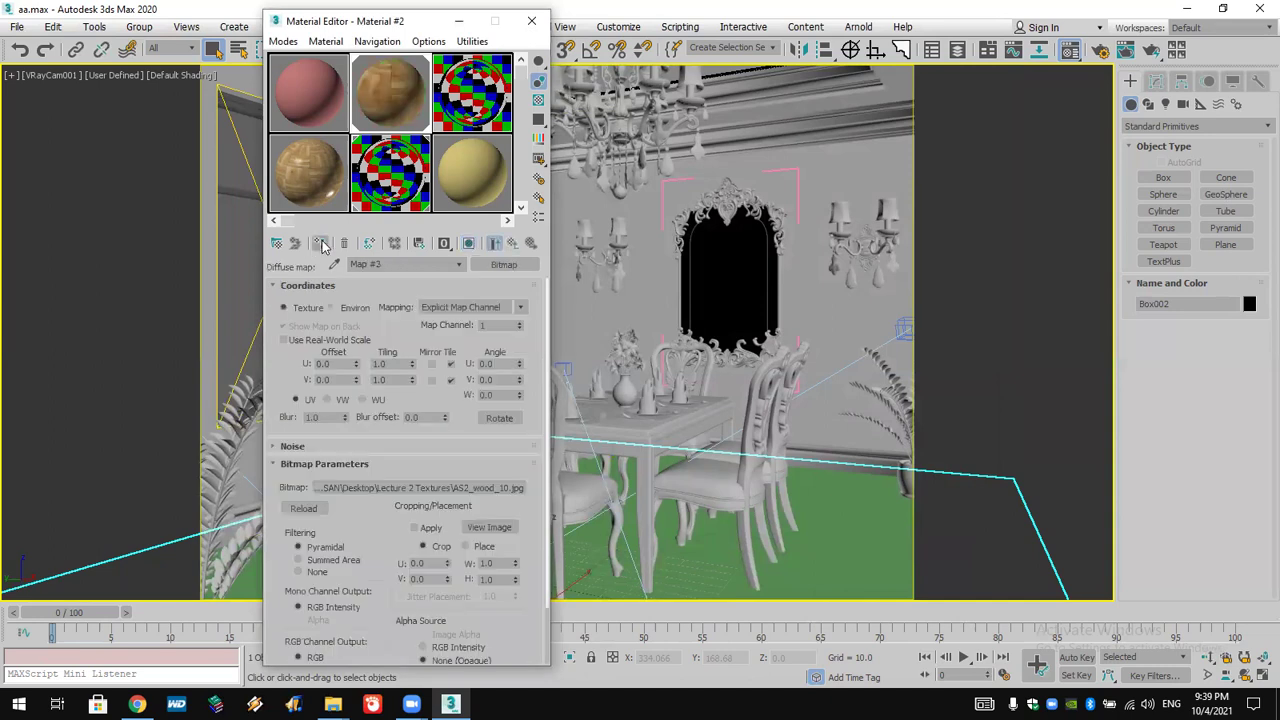
- Show the wood diffuse map on the floor in the viewport and set its U and V tiling to 3.0
click(469, 243)
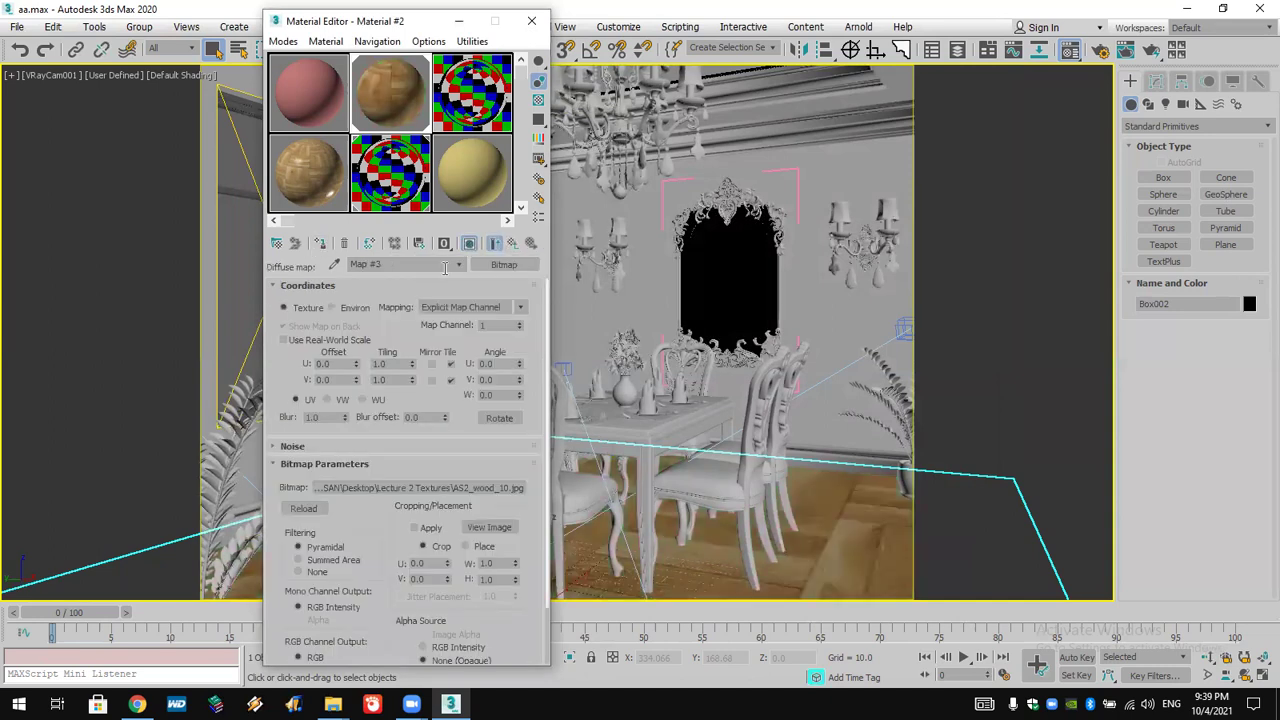
double_click(390, 364)
text(3)
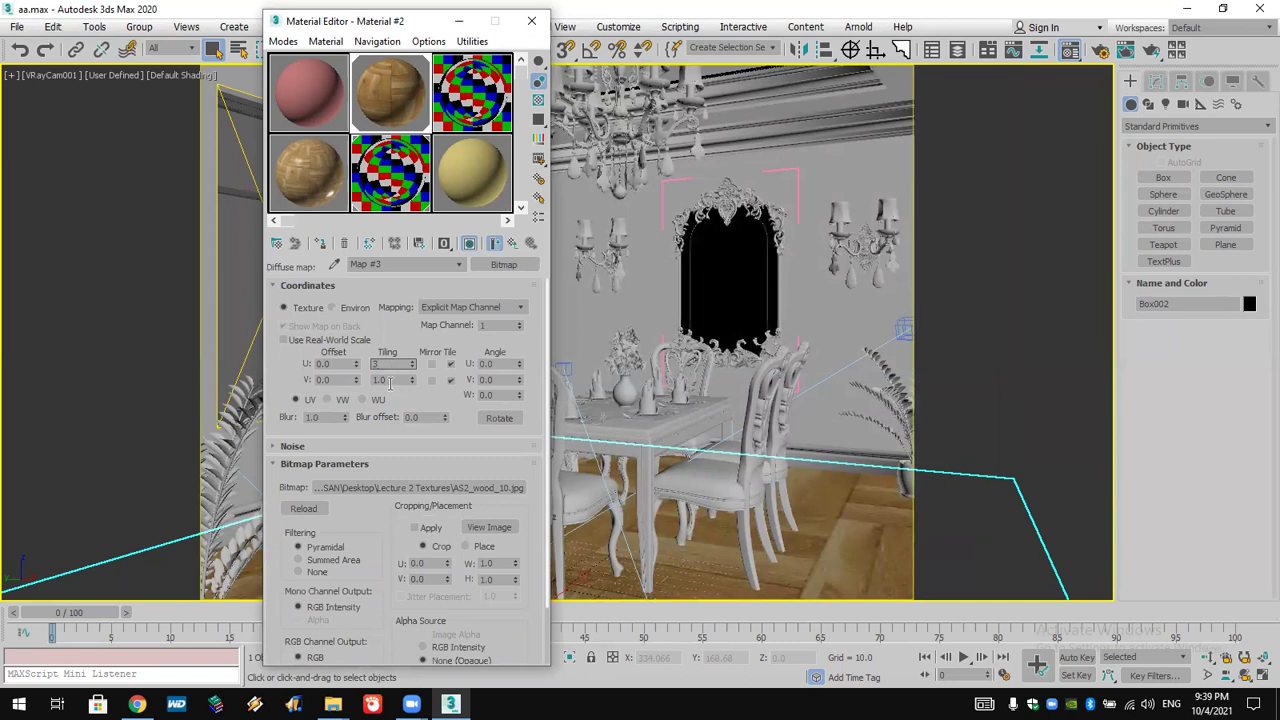
double_click(390, 380)
text(3)
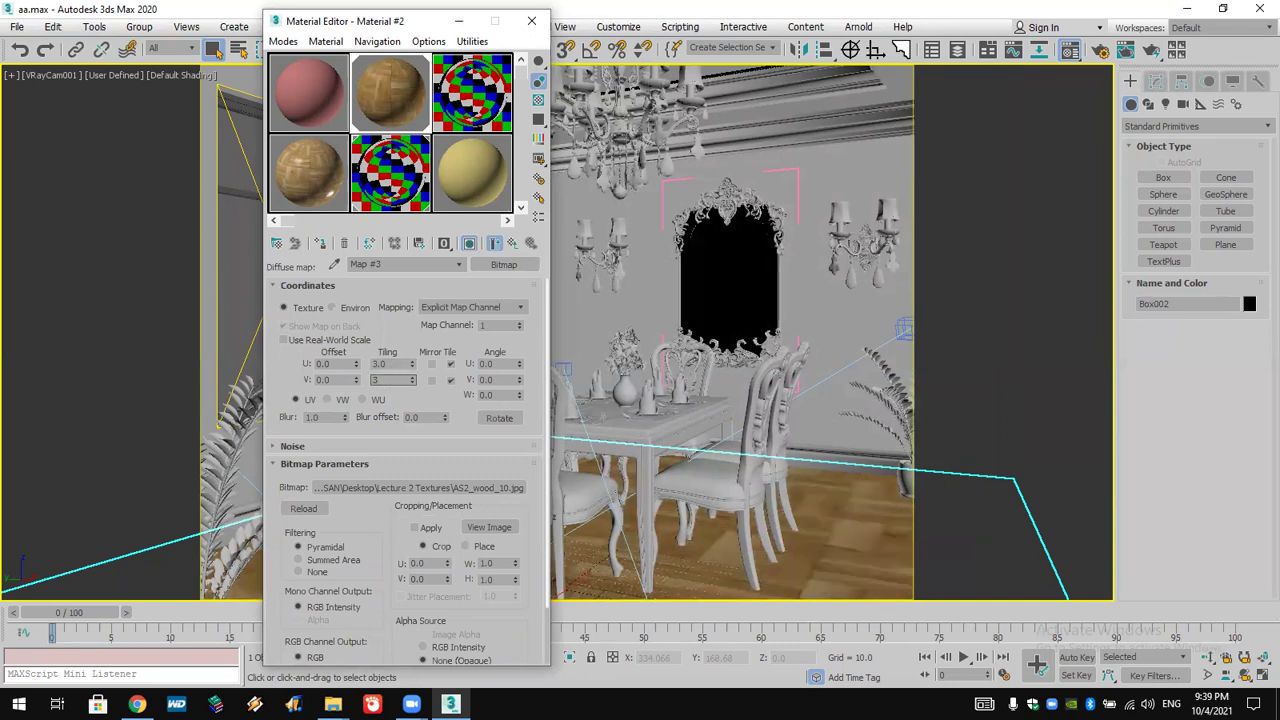
key(Return)
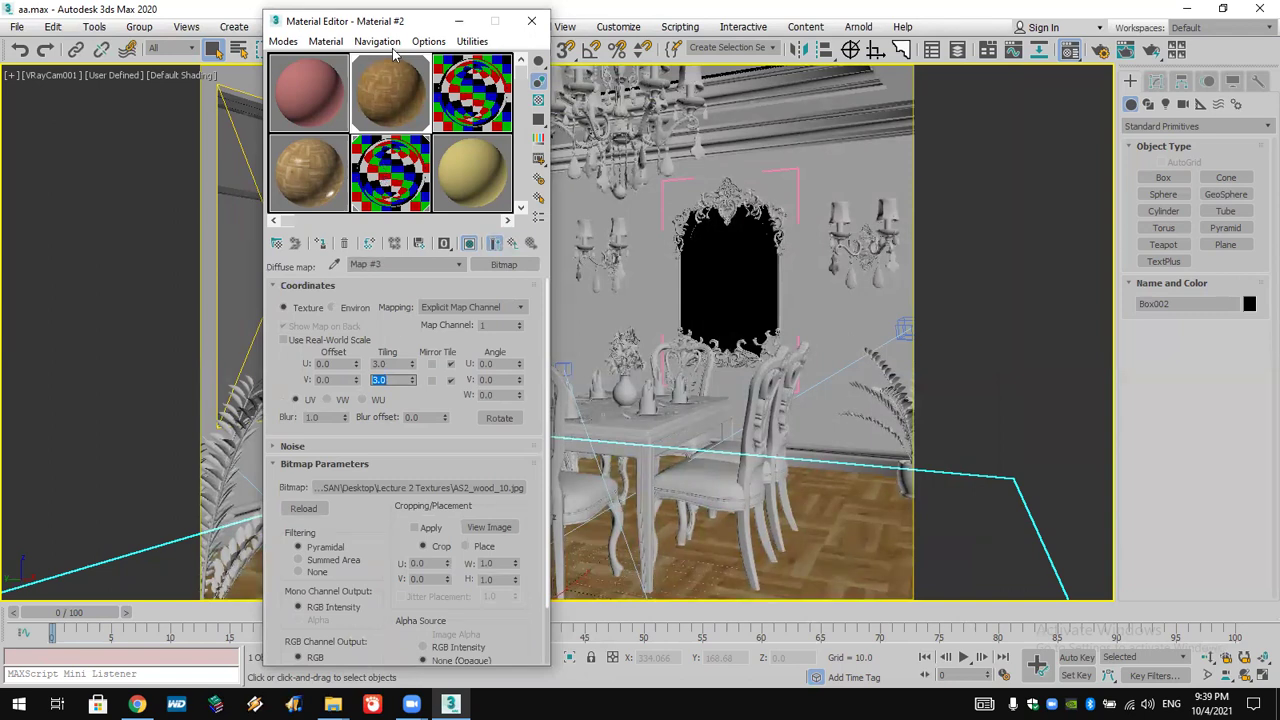
drag(388, 28, 112, 22)
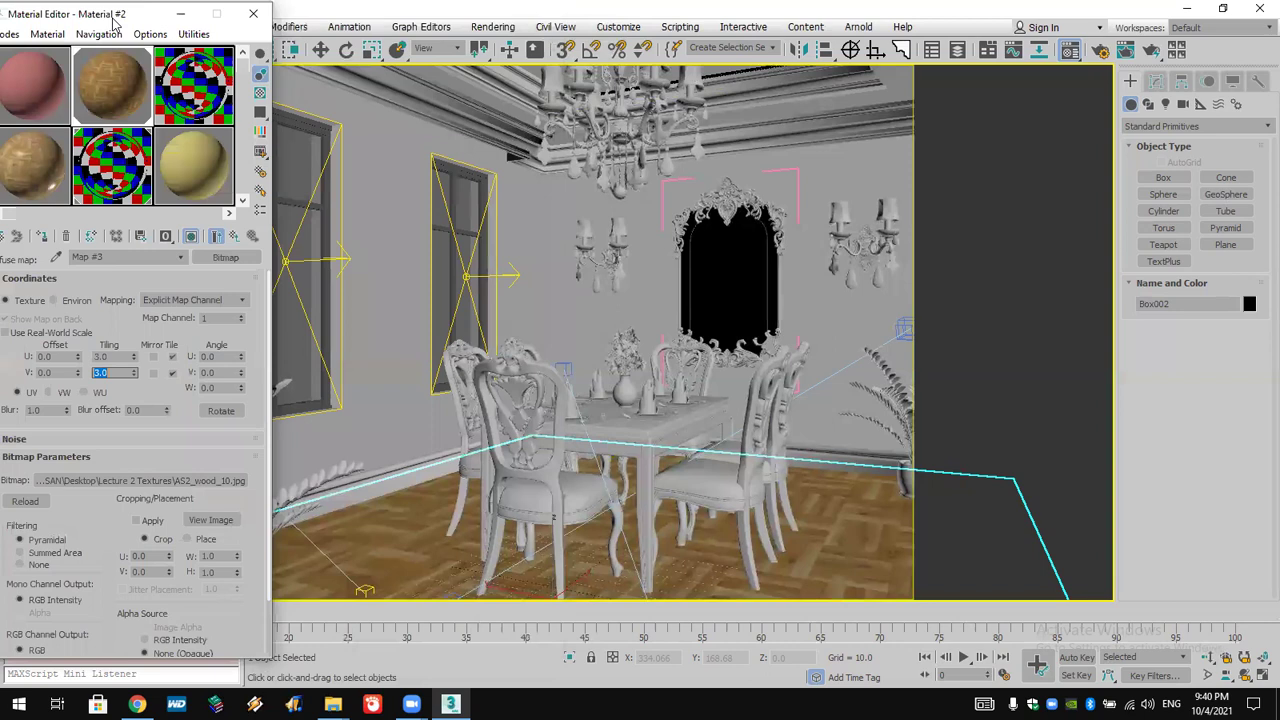
drag(99, 18, 170, 16)
click(536, 475)
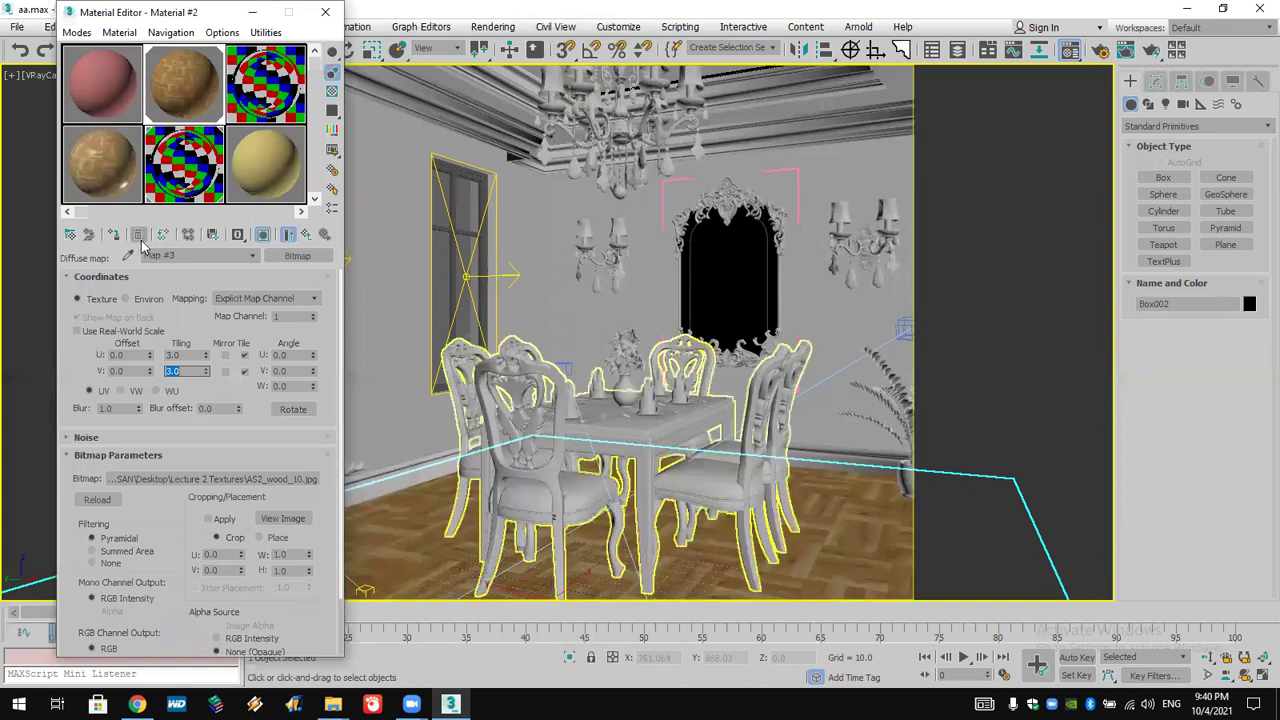
- Return to the parent Material #2 and load the AS2_wood_10 bitmap as its bump map
click(306, 234)
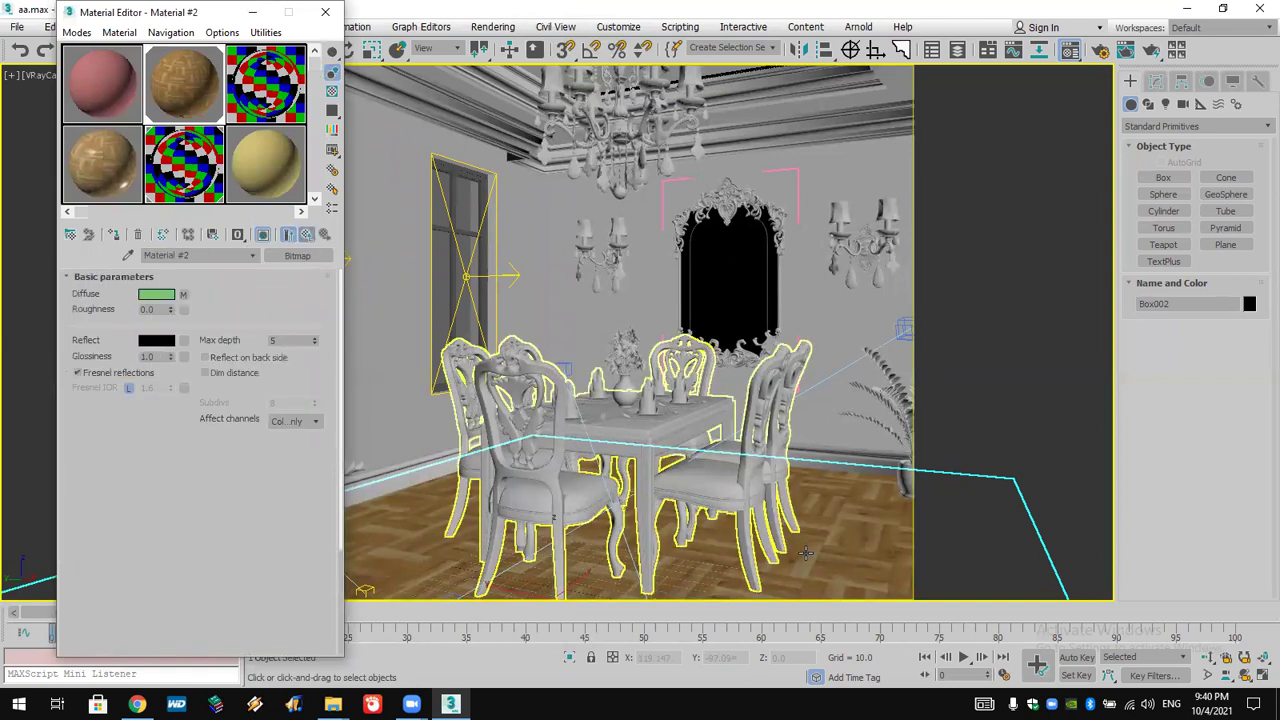
click(901, 570)
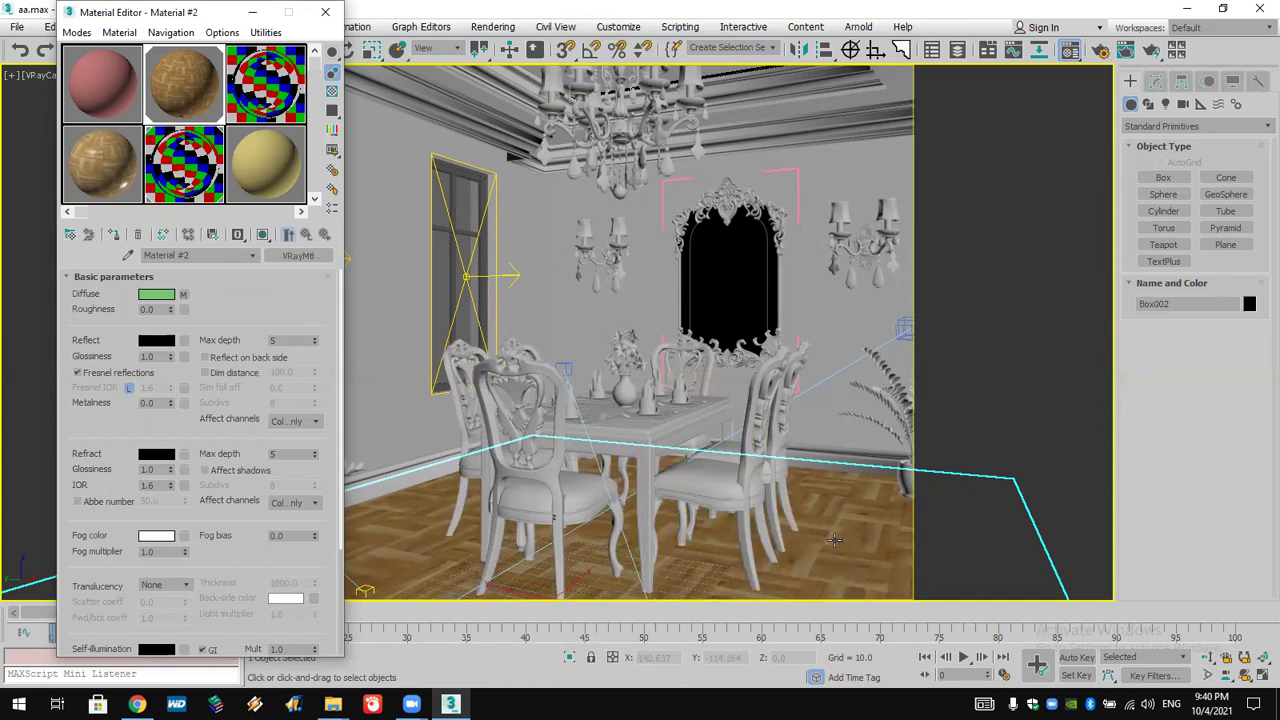
scroll(229, 529, down, 1)
scroll(237, 560, up, 1)
drag(266, 580, 291, 384)
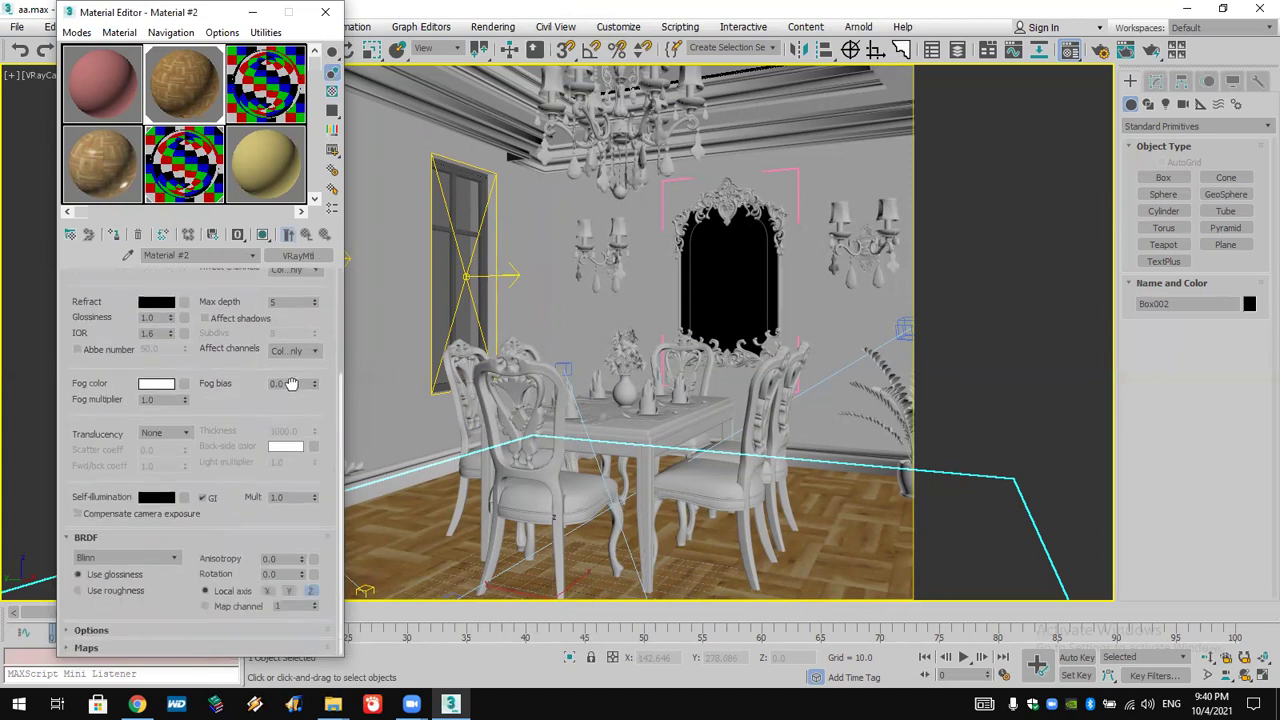
click(139, 648)
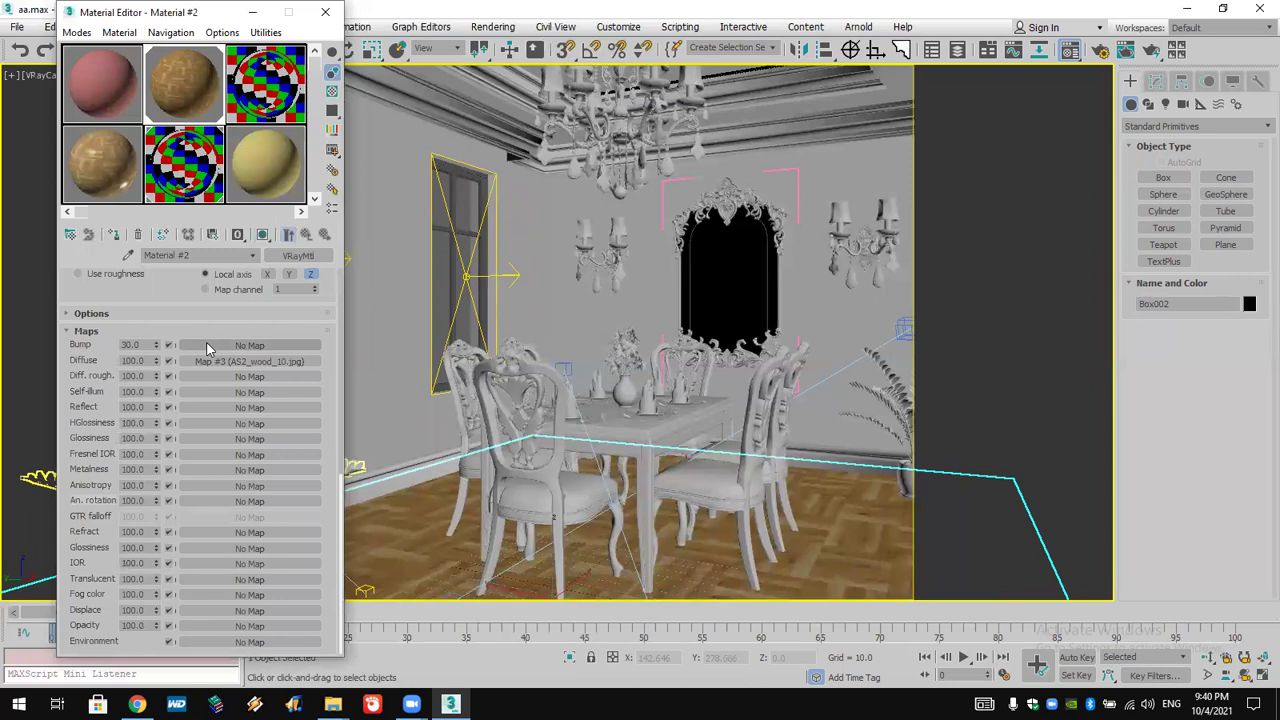
click(248, 346)
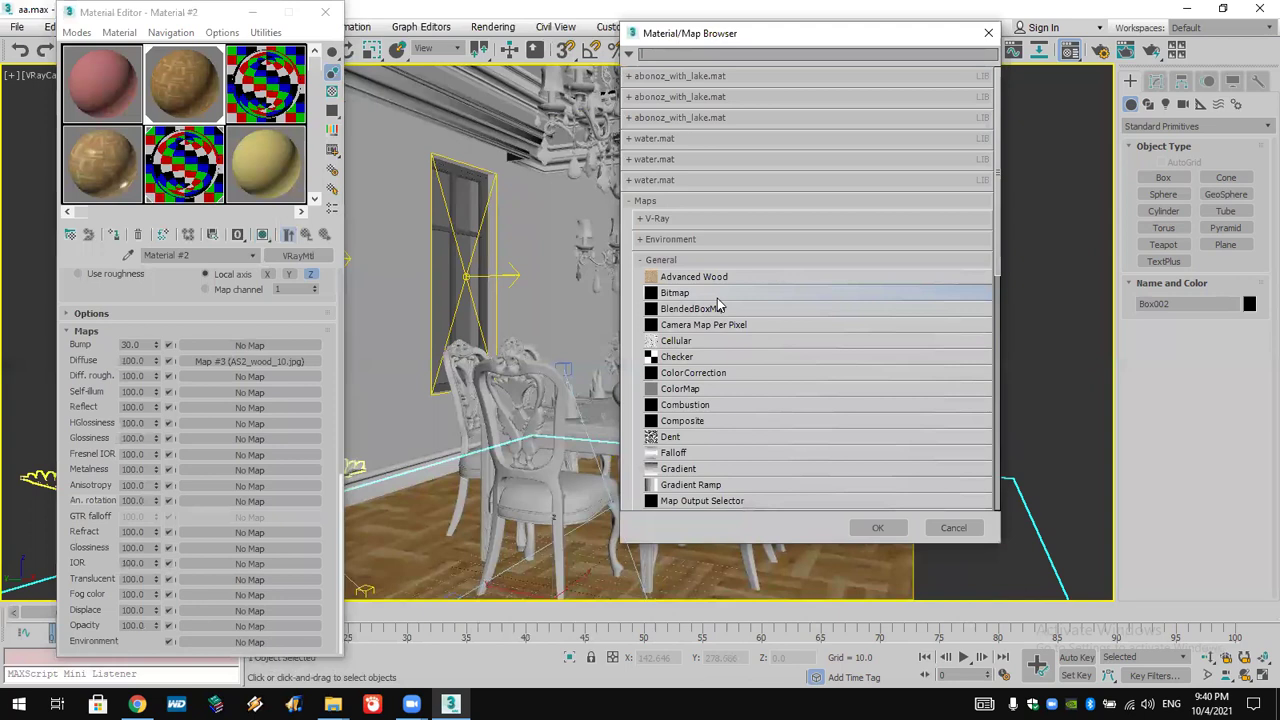
double_click(667, 292)
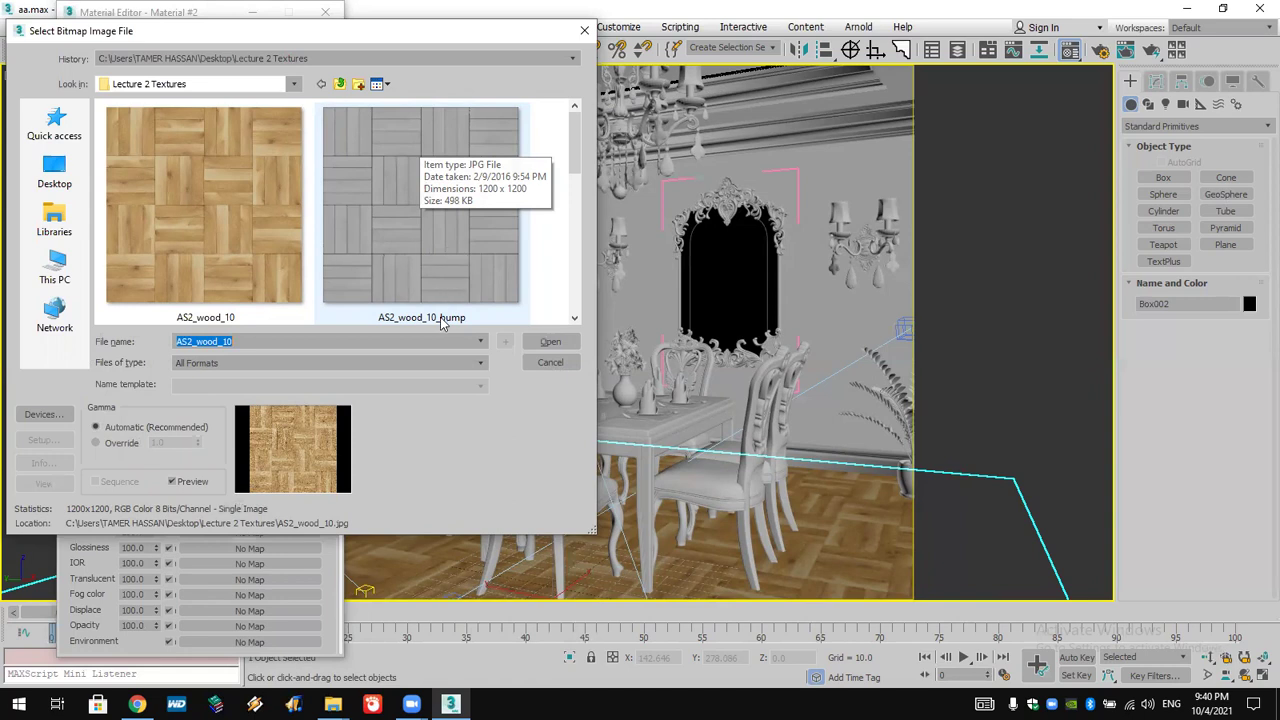
click(551, 343)
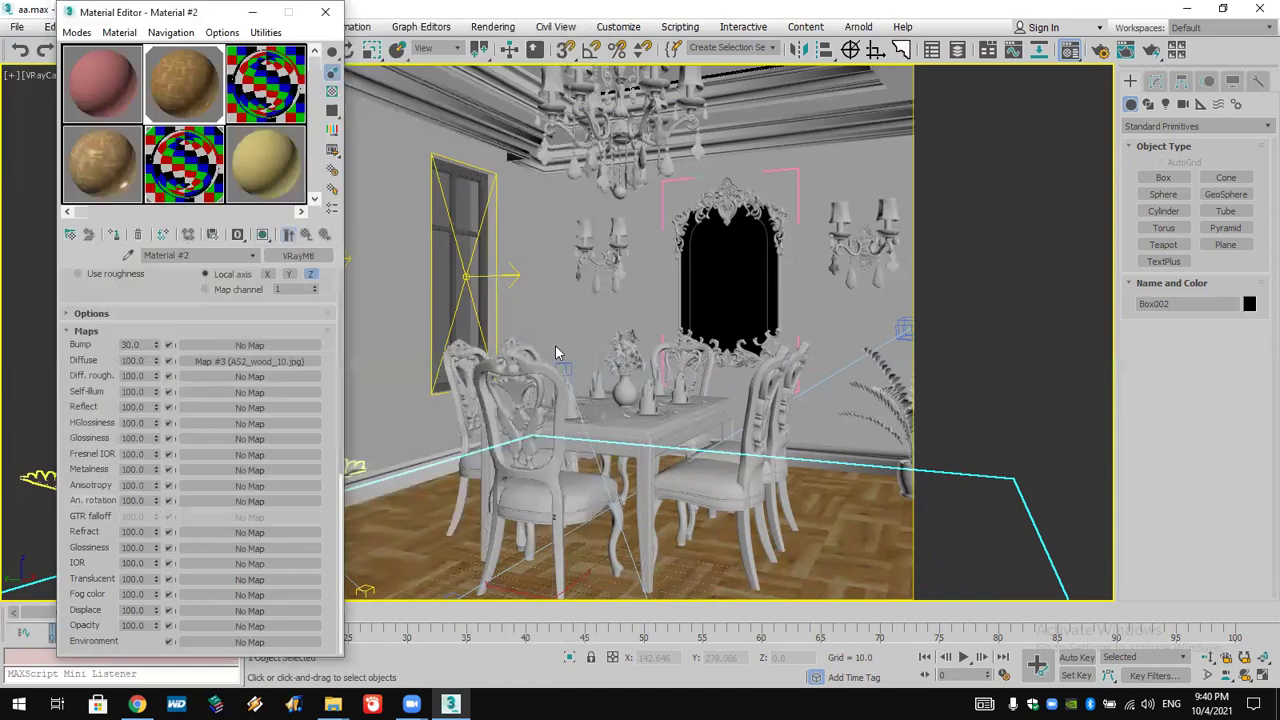
- Set the bump map's U and V tiling to 3.0
click(200, 365)
click(181, 289)
double_click(181, 289)
text(2)
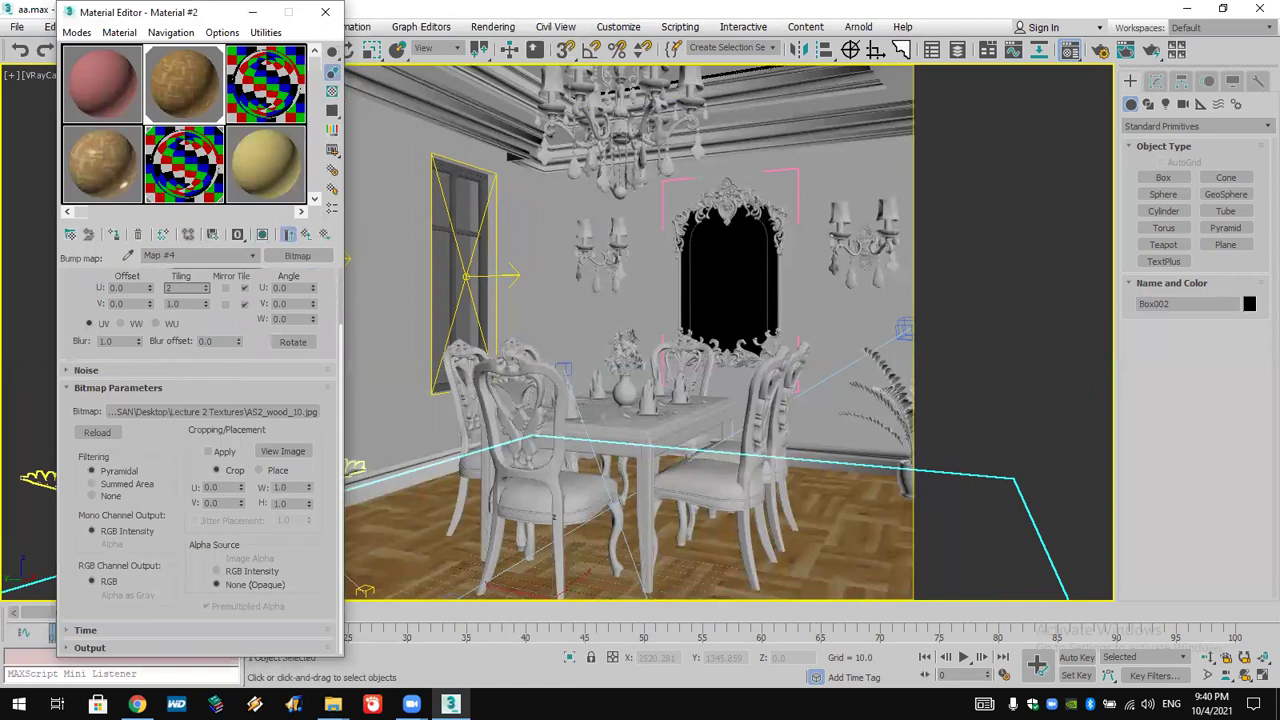
key(Tab)
text(3)
key(Return)
- Open an enlarged sample preview of the wood material and return from the bump map to the material's parameters
double_click(166, 102)
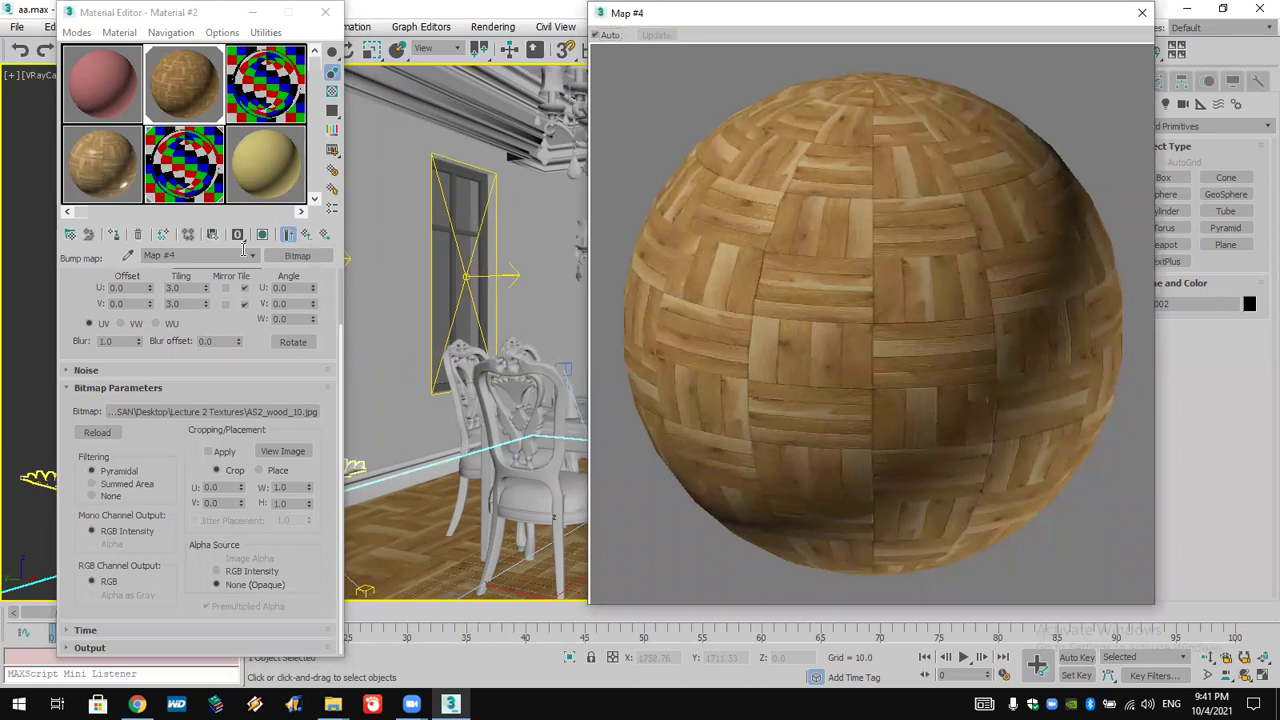
click(300, 237)
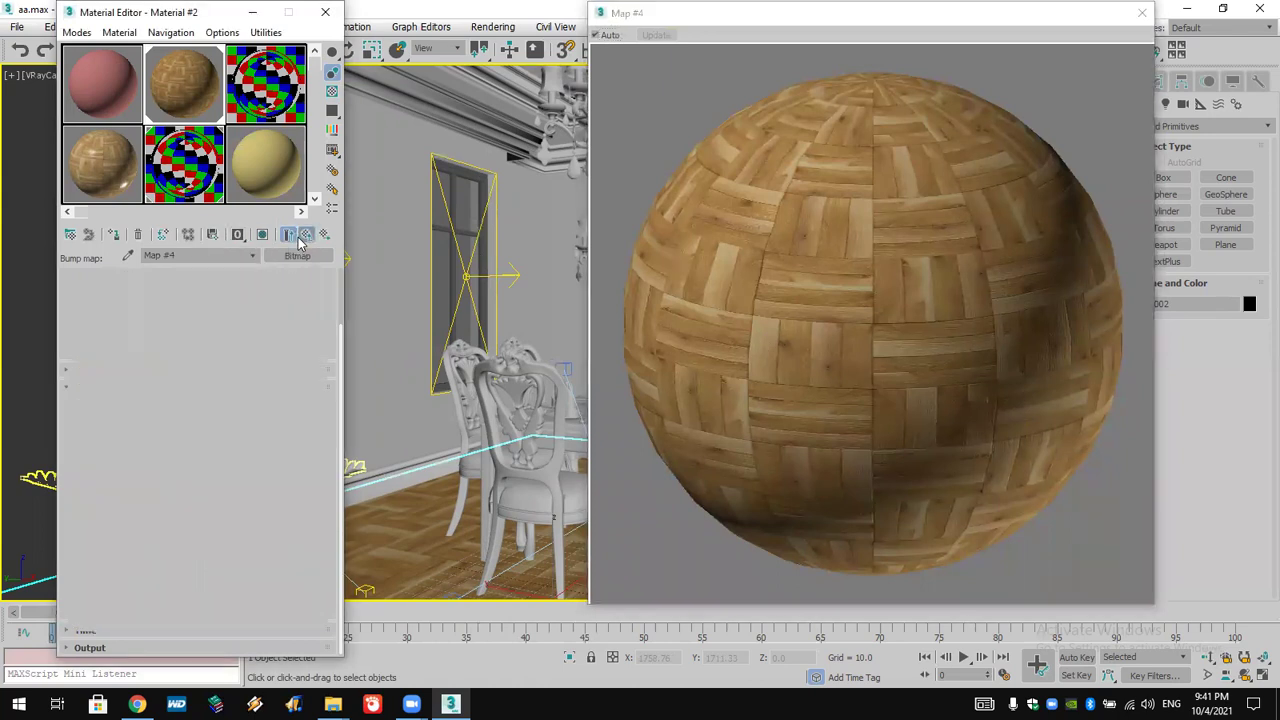
scroll(245, 417, down, 5)
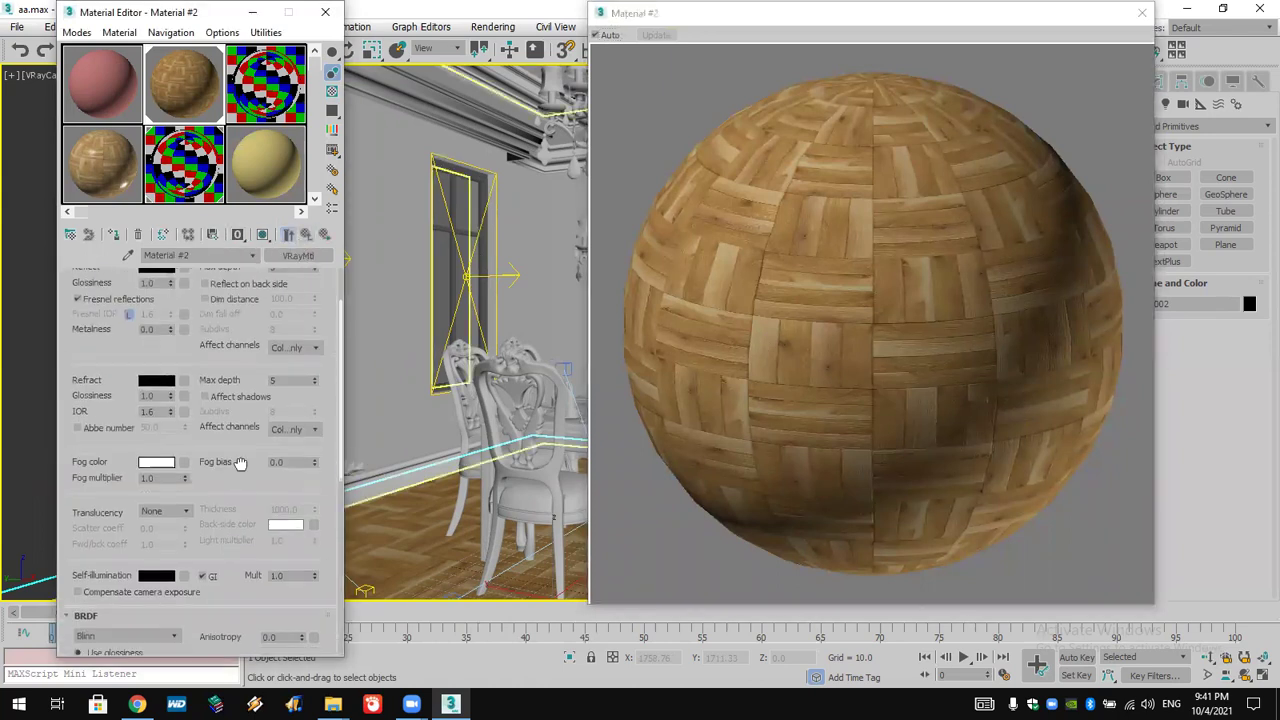
- Try a bump amount of 1000 on the wood material, and settle on 60
double_click(134, 381)
text(1)
click(540, 422)
text(000)
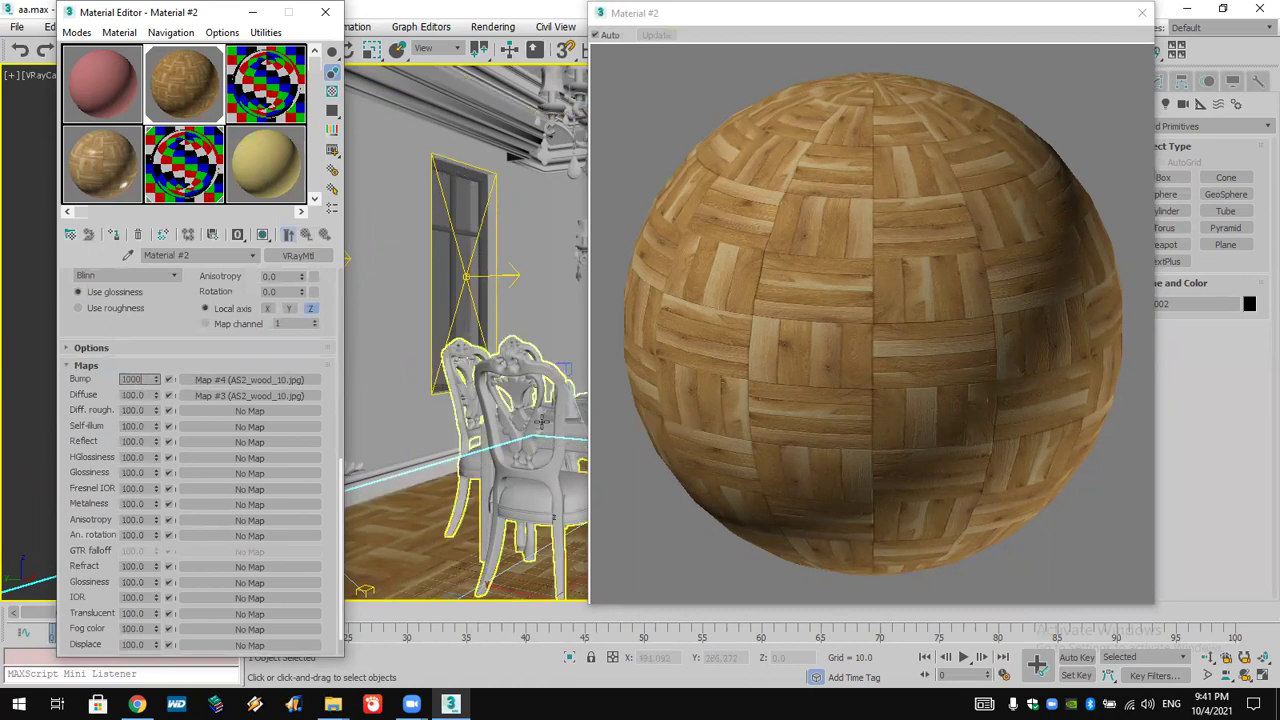
key(Return)
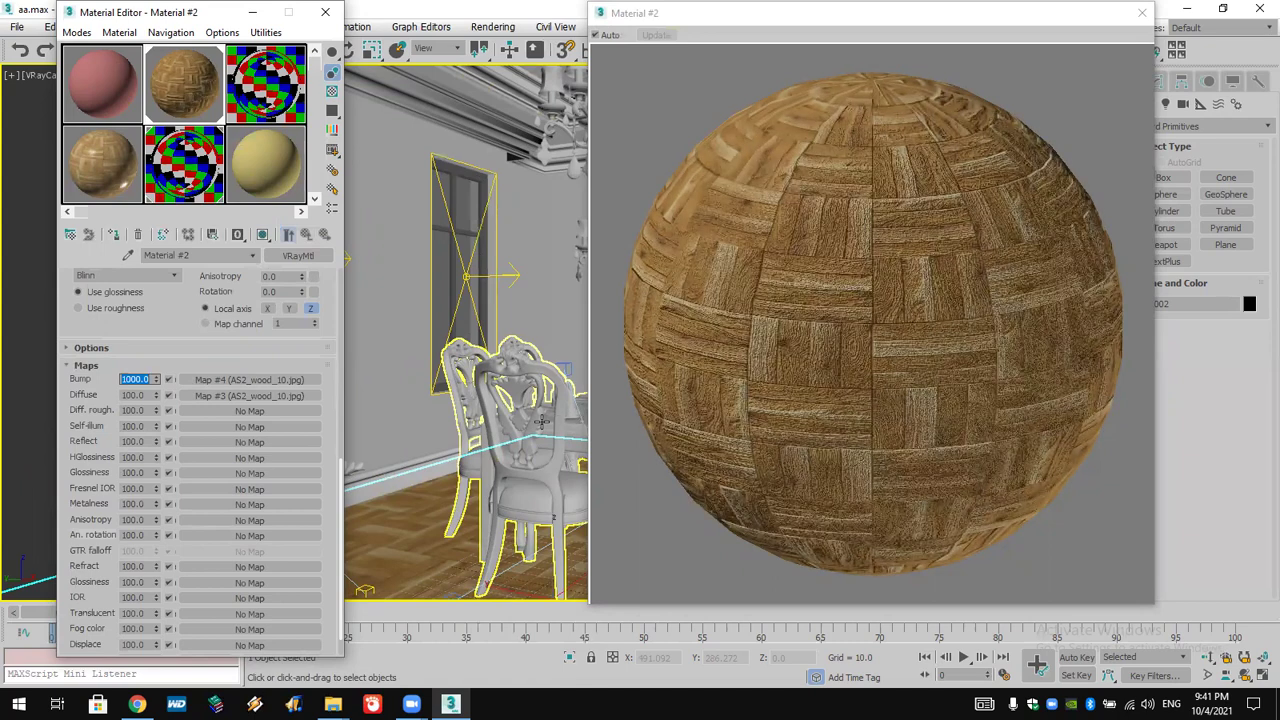
text(60)
key(Return)
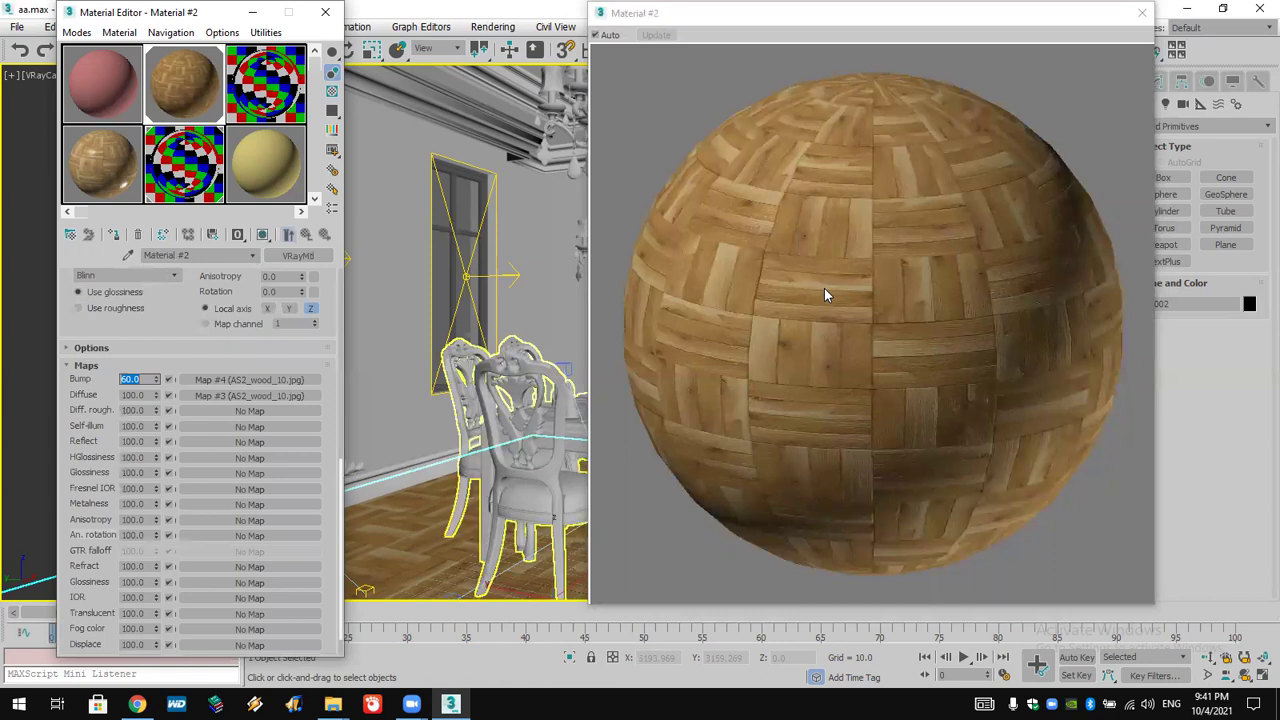
- Switch to the Lecture 2 Textures folder in File Explorer and show its images as extra large icons
drag(212, 313, 247, 683)
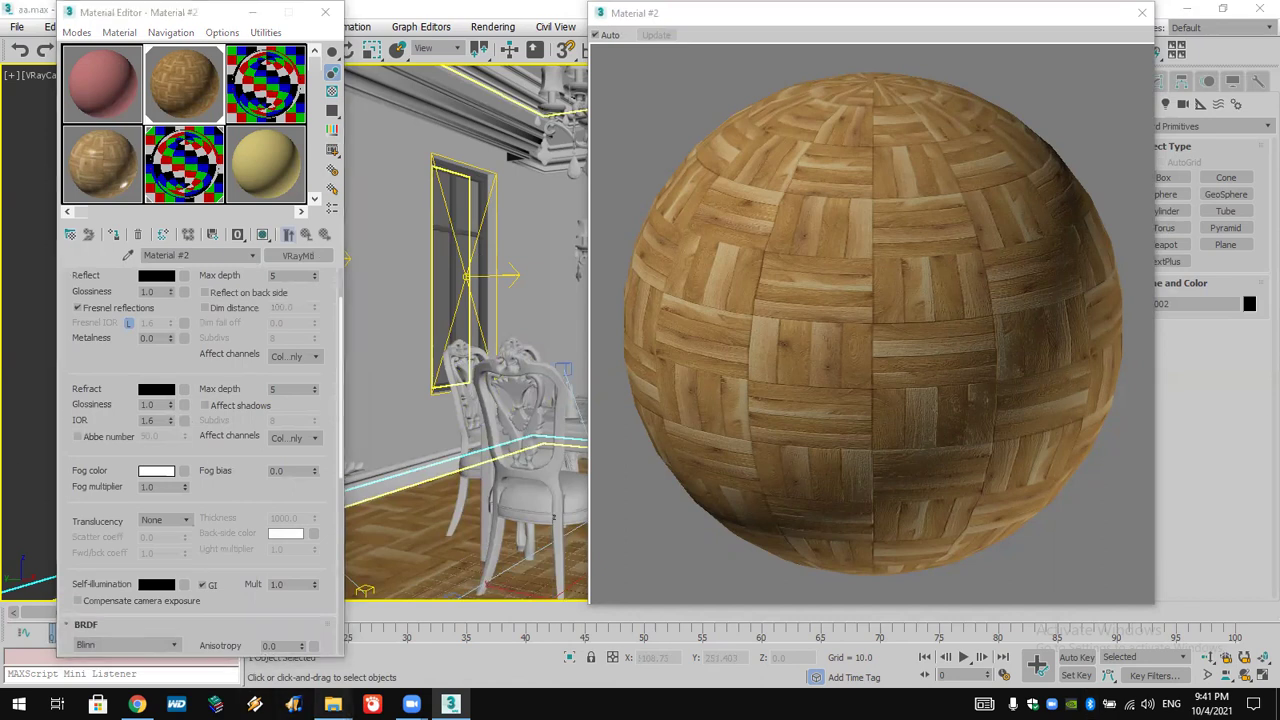
mouse_move(333, 704)
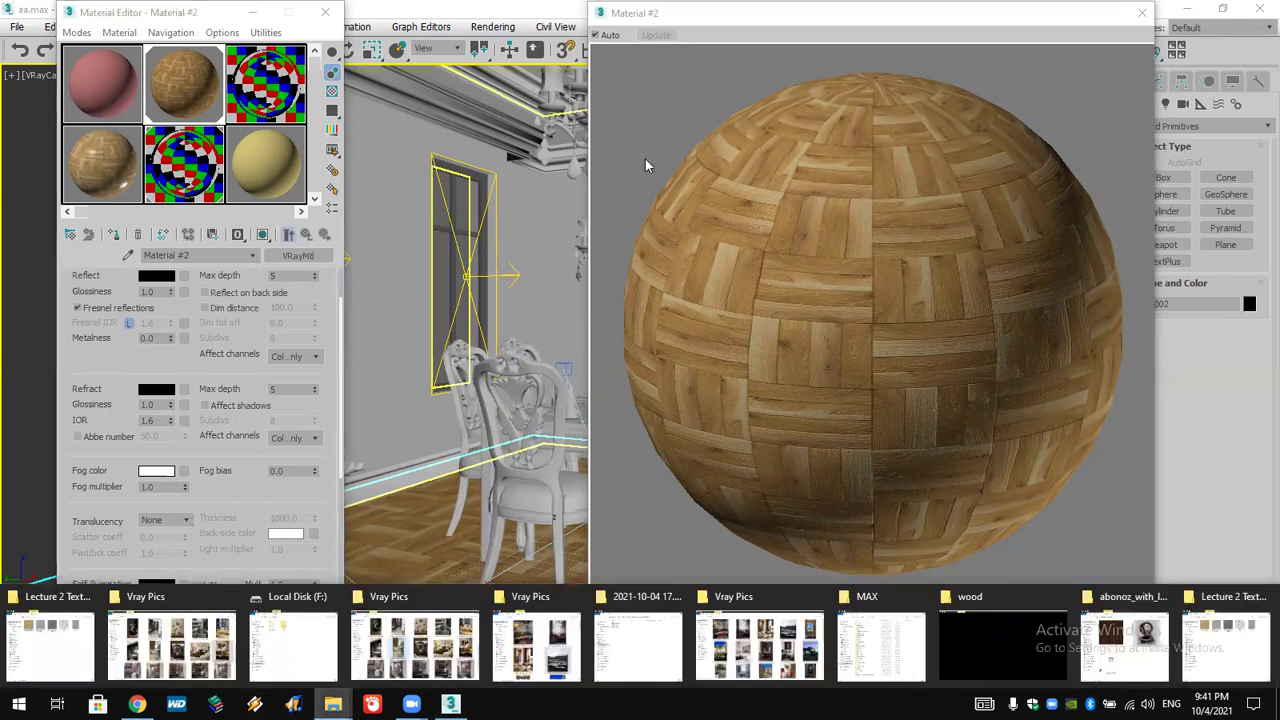
click(1224, 657)
mouse_move(921, 47)
mouse_down()
mouse_move(921, 5)
mouse_move(921, 47)
mouse_up()
right_click(899, 248)
mouse_move(966, 258)
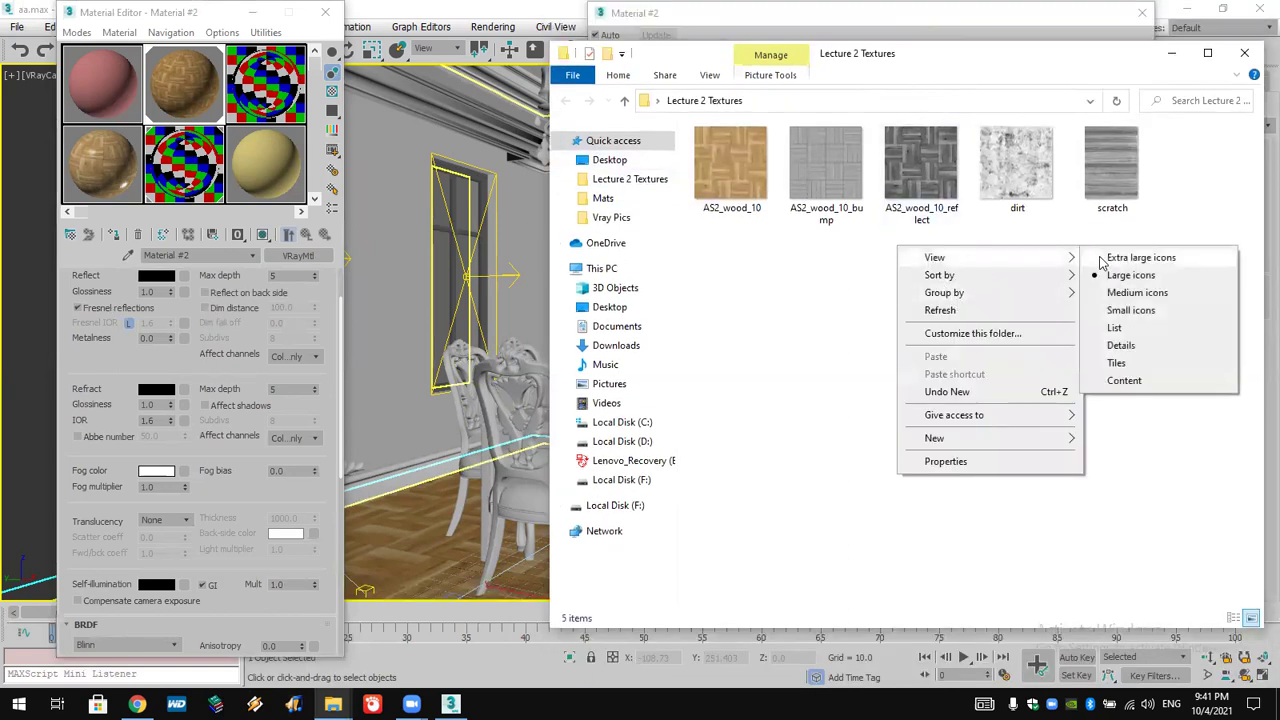
click(1105, 255)
- View the AS2_wood_10_bump image in Photos, close it and return to 3ds Max
double_click(1072, 250)
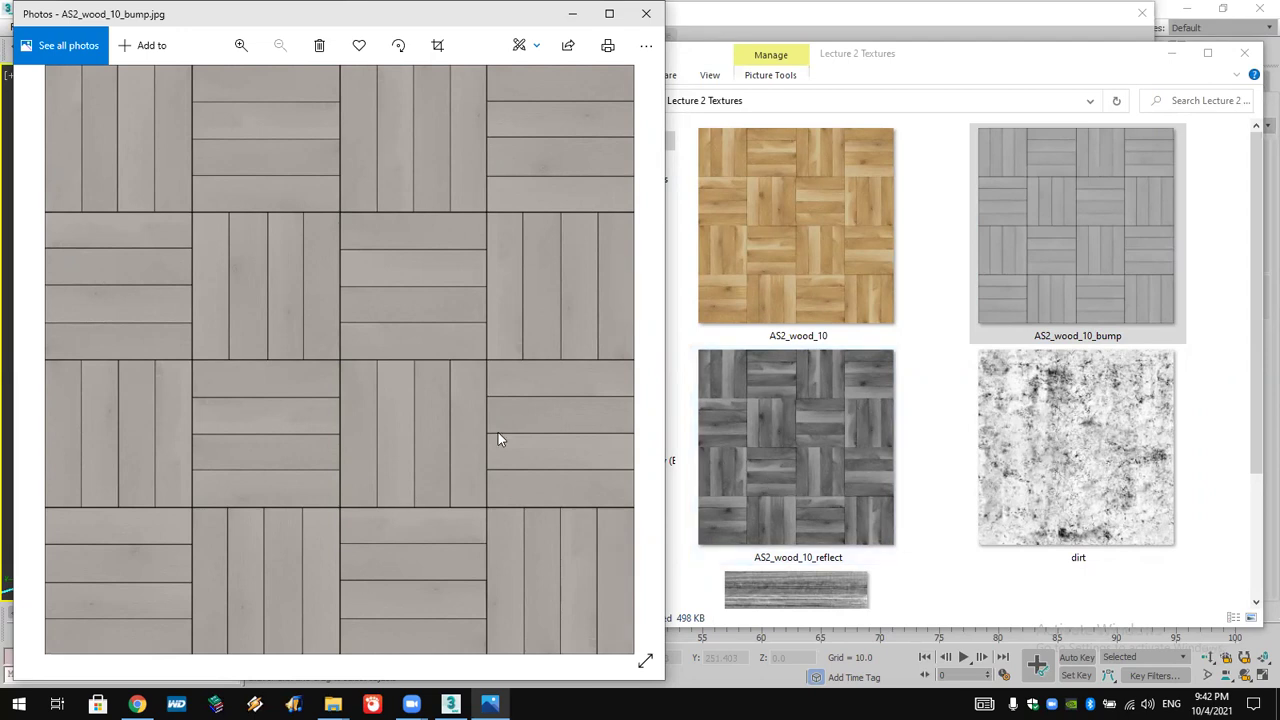
click(646, 14)
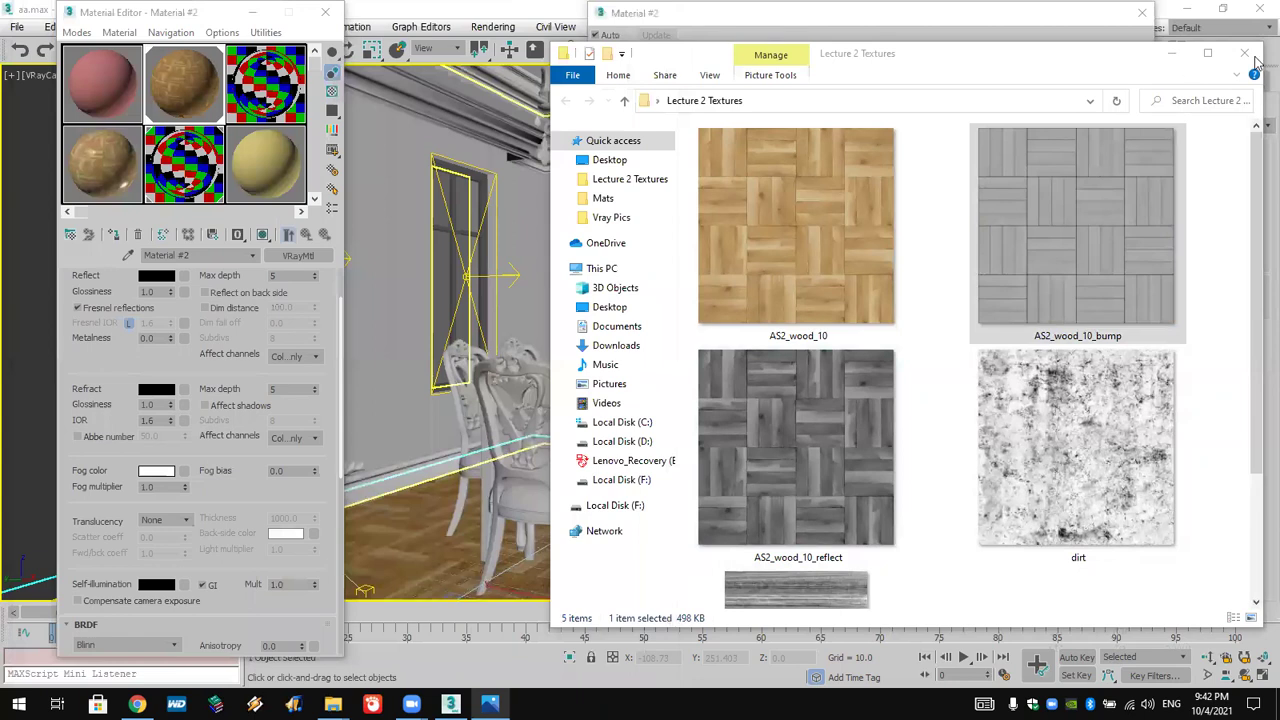
key(alt+Tab)
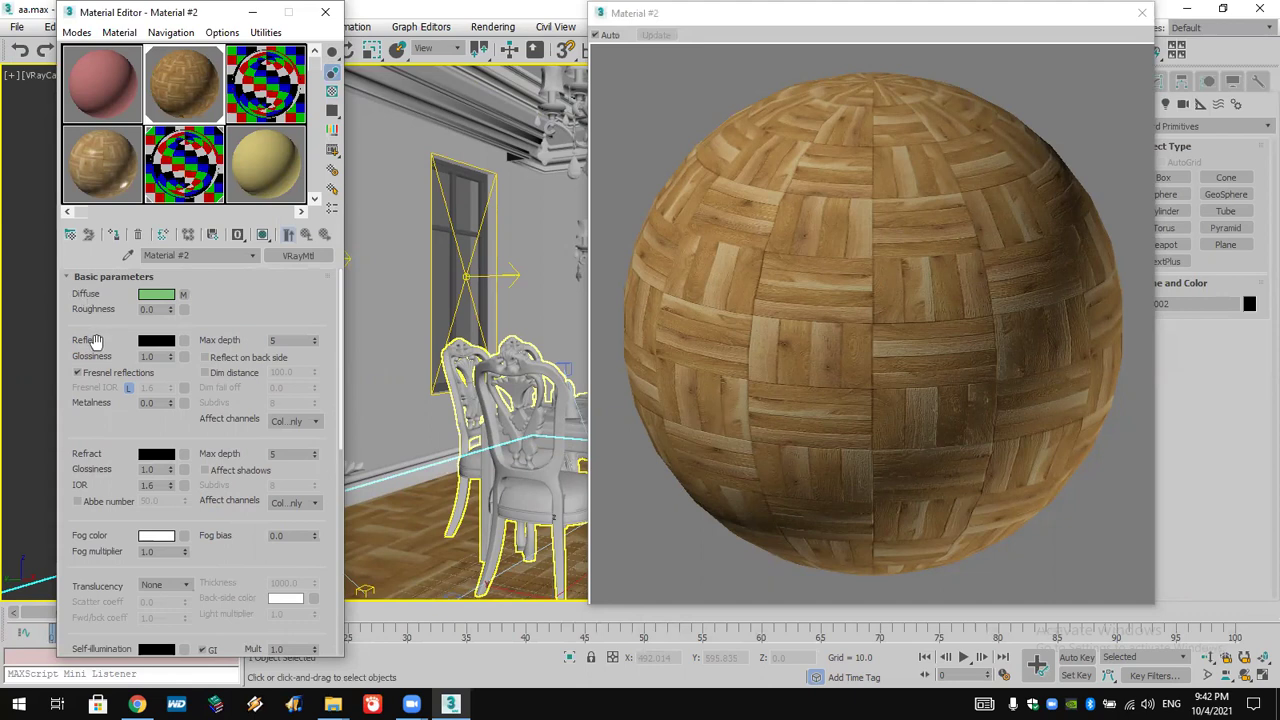
- Try a pure white reflection color on the wood material, and close the enlarged sample preview
click(160, 342)
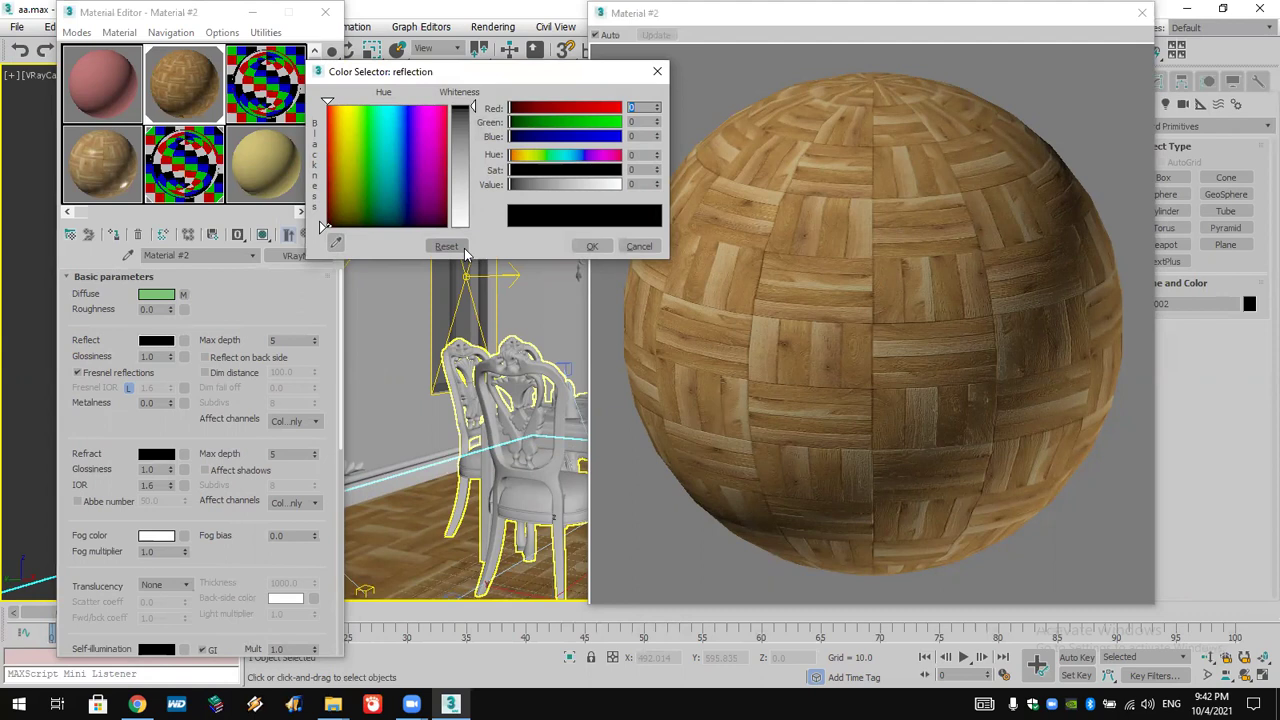
drag(472, 105, 479, 228)
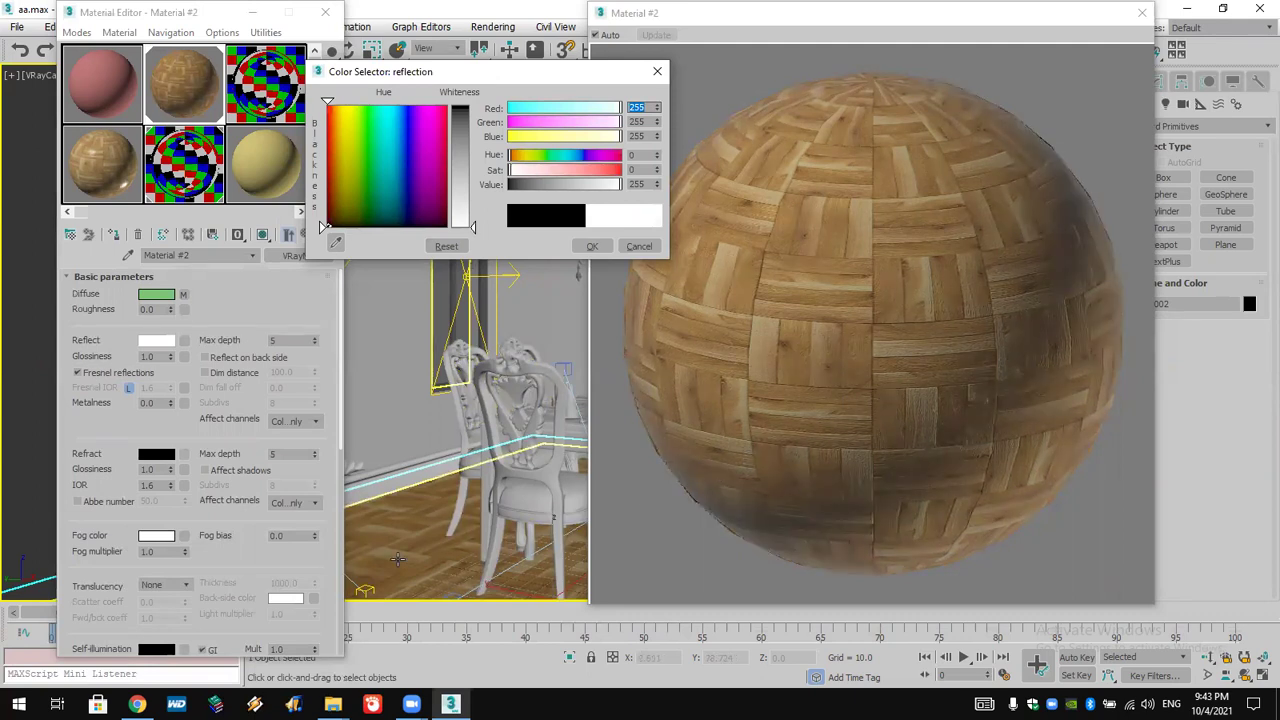
click(1142, 12)
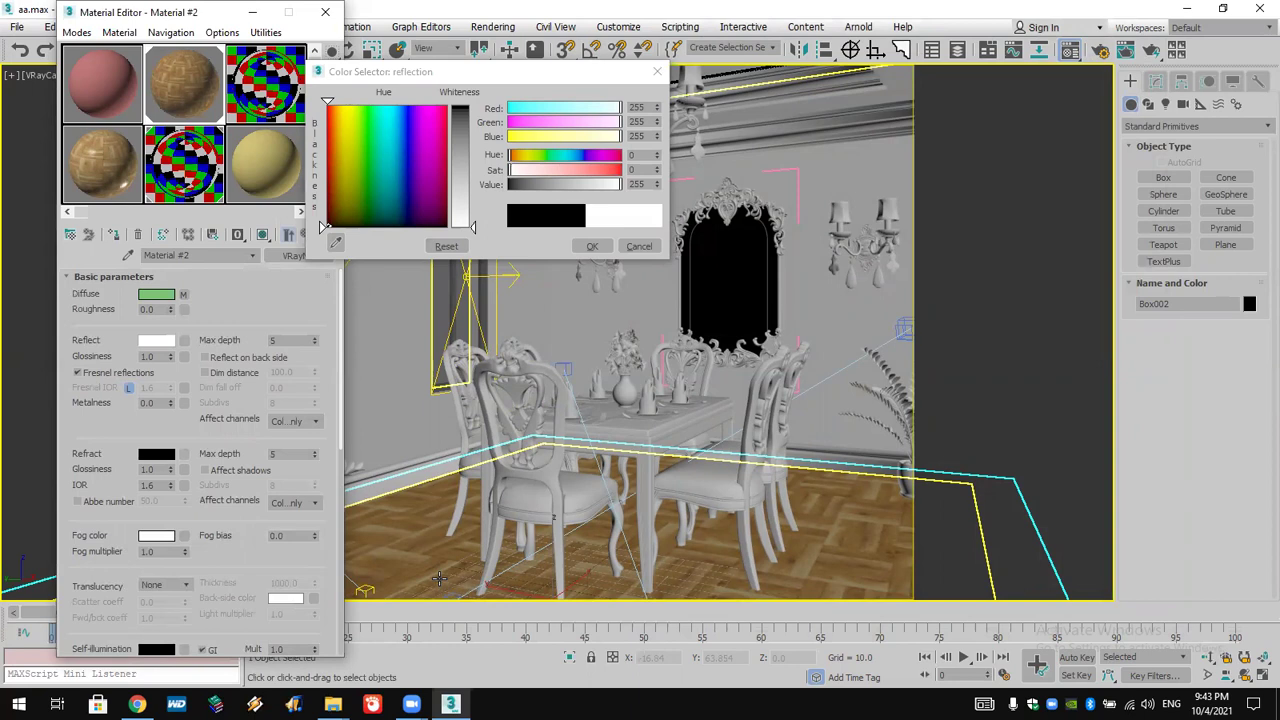
click(640, 247)
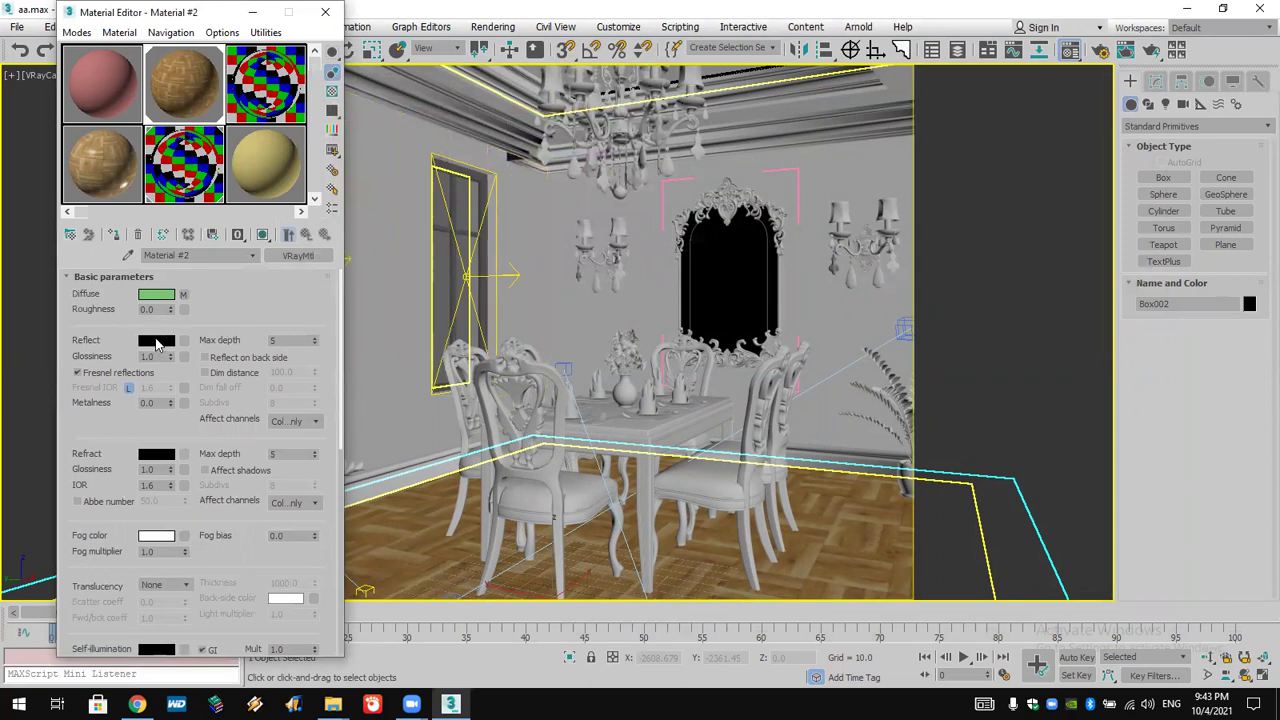
- Load the AS2_wood_10_reflect bitmap as the wood material's reflection map
click(183, 340)
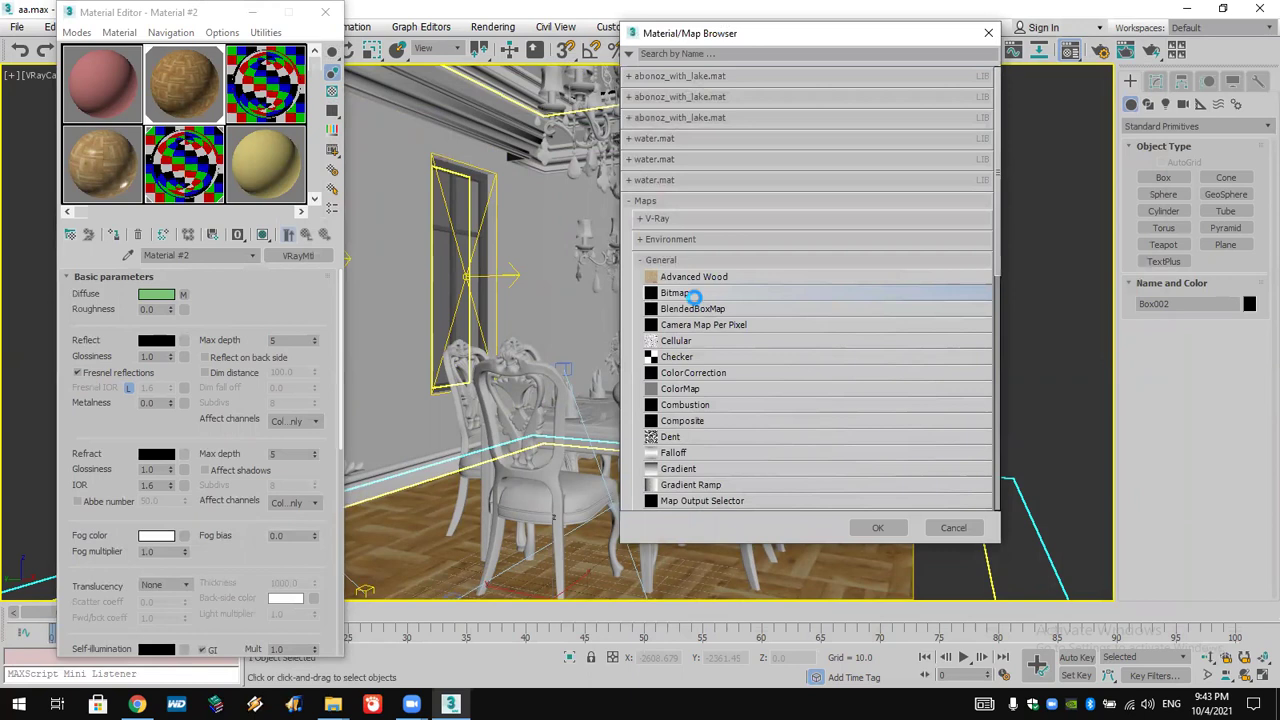
double_click(689, 292)
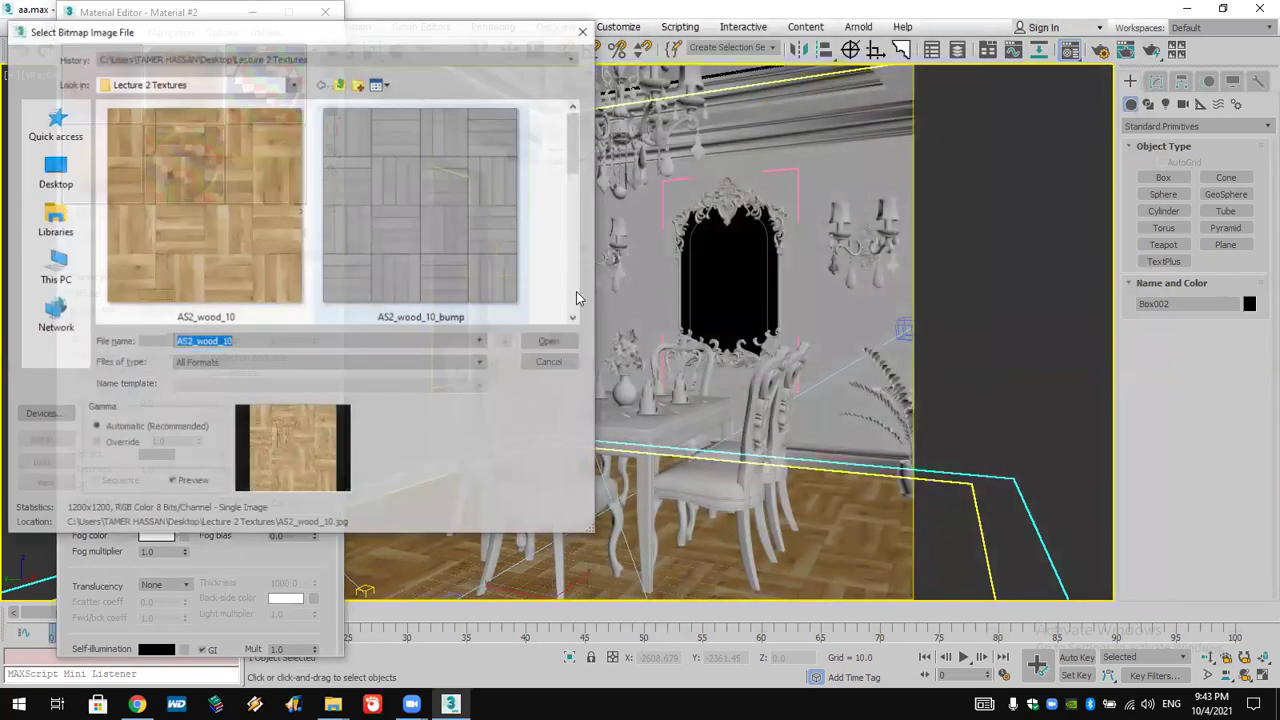
scroll(218, 248, down, 2)
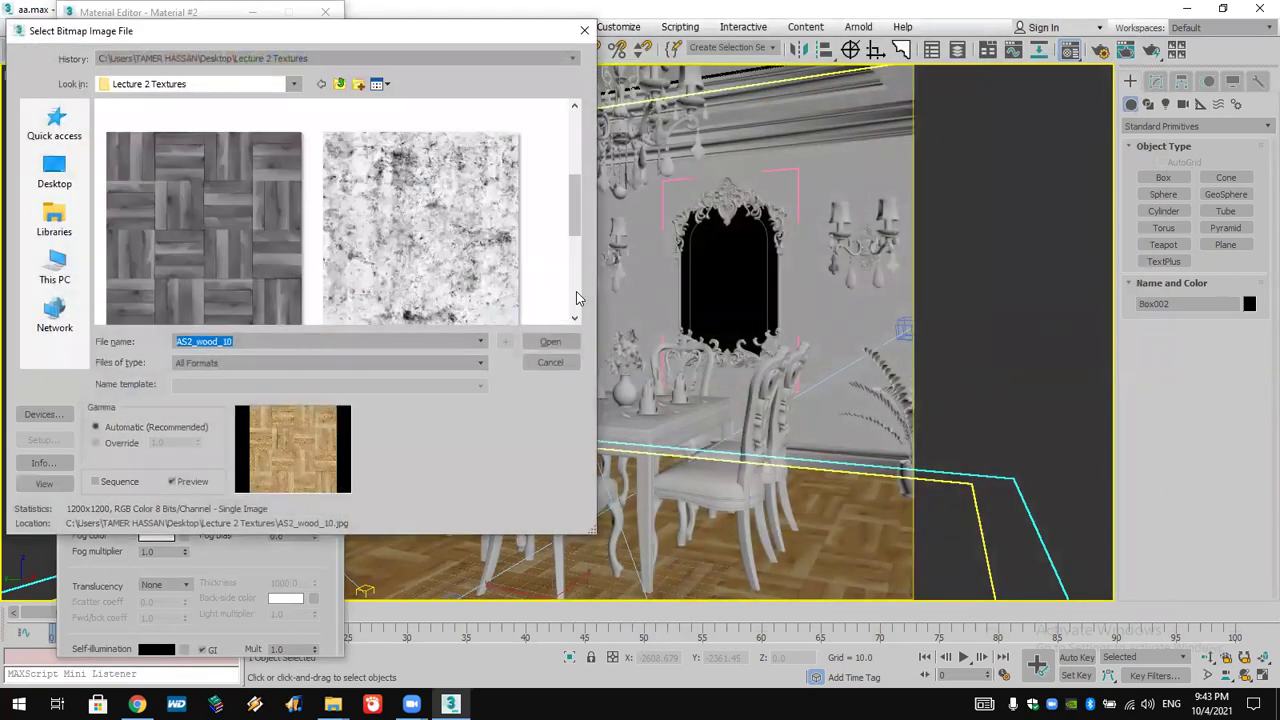
click(243, 221)
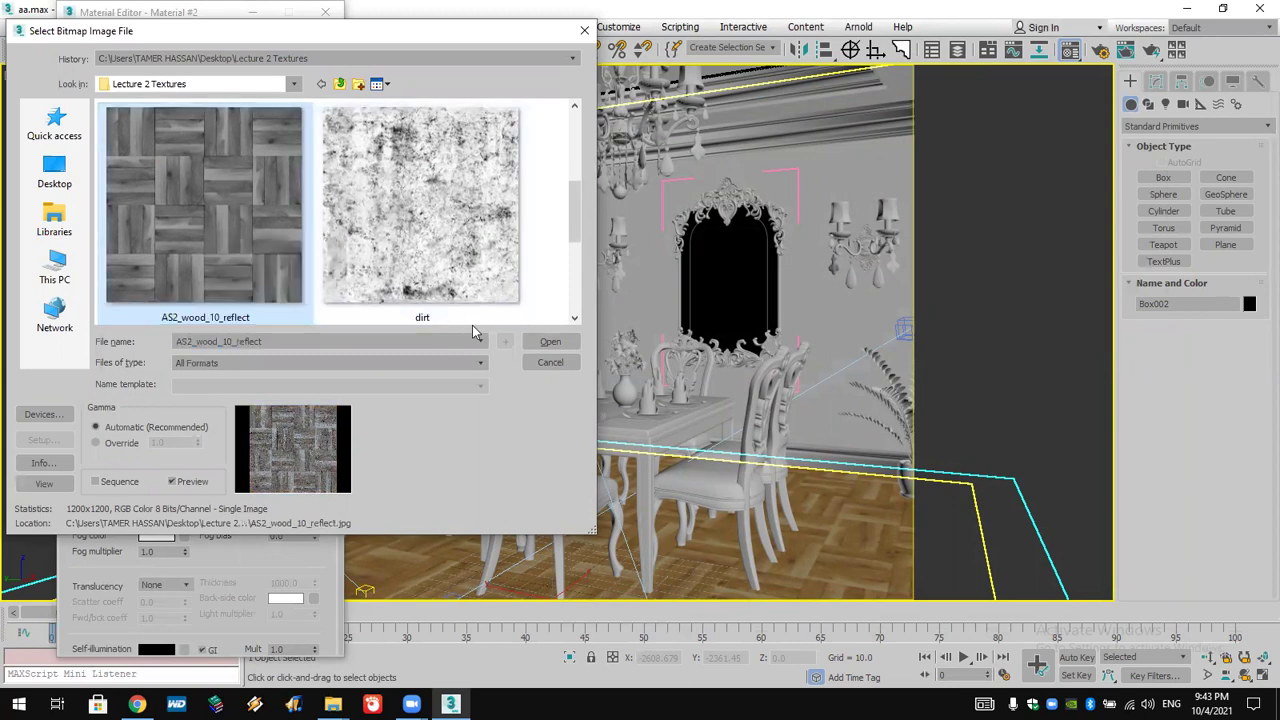
click(550, 342)
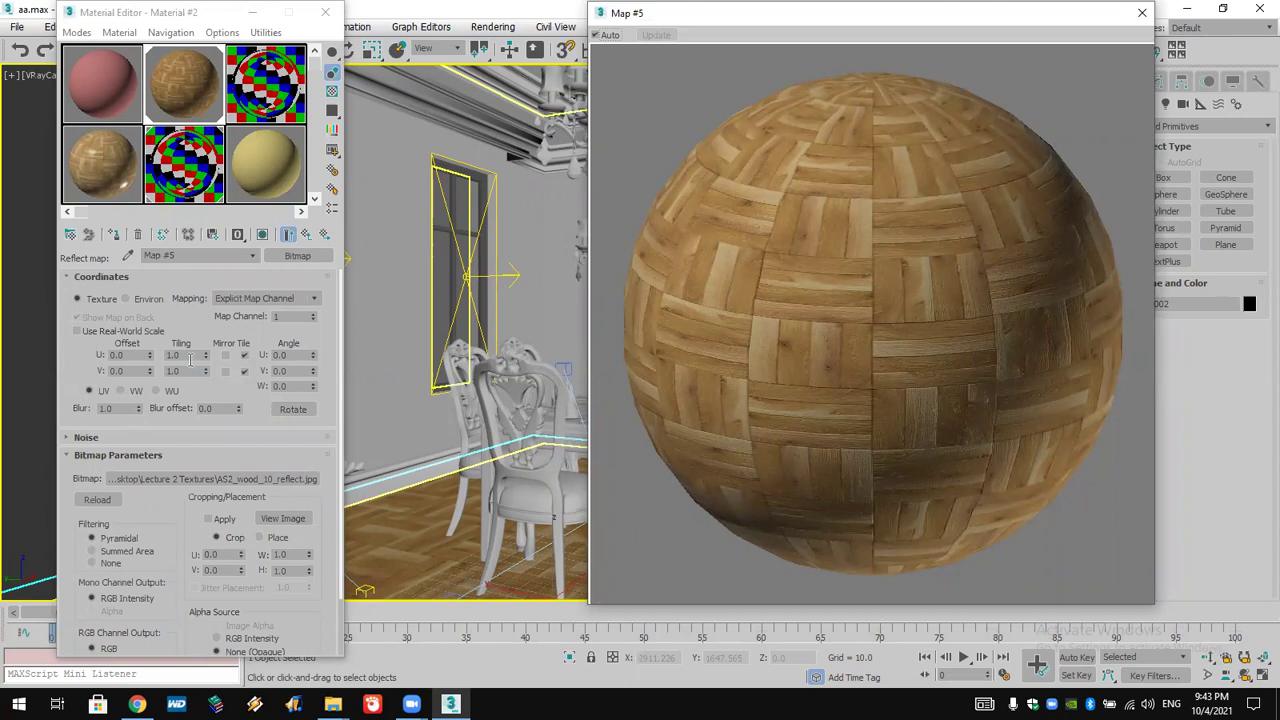
- Set the reflection map's U tiling to 3.0 and return to the parent Material #2
double_click(190, 360)
text(3)
key(Tab)
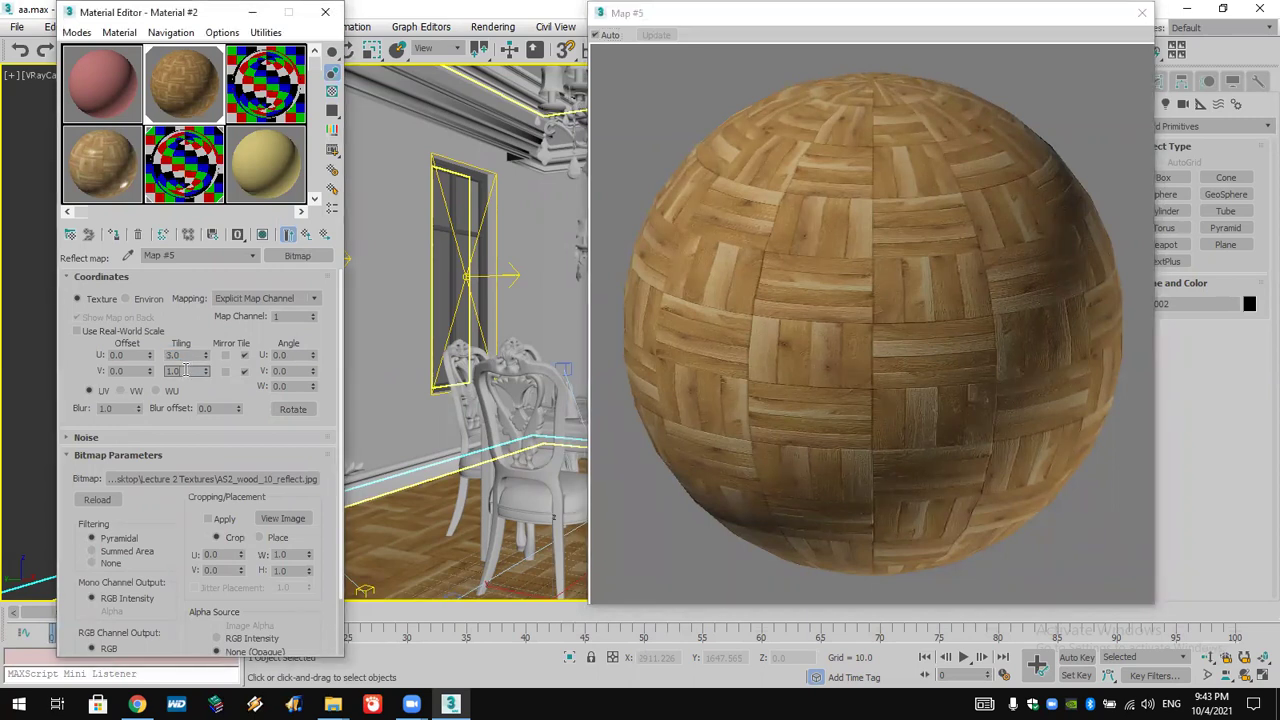
key(Return)
click(306, 235)
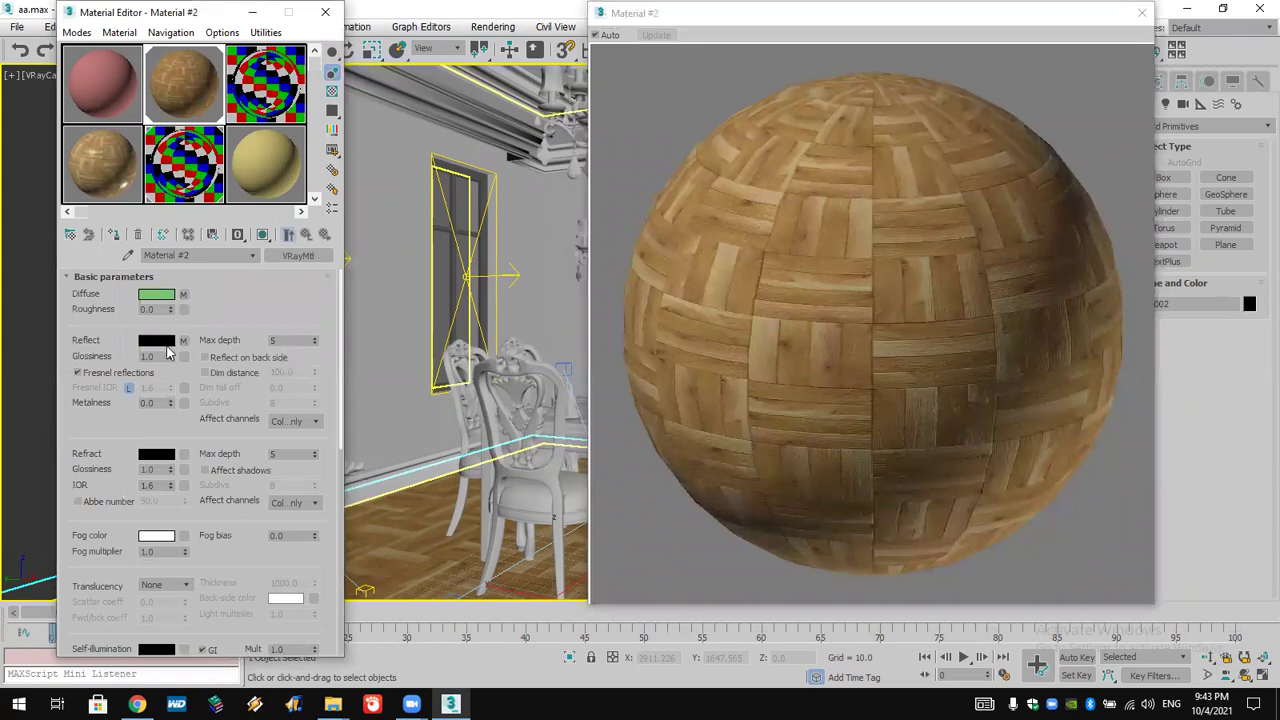
- Set the wood material's reflection glossiness to 0.8, then close the sample preview and the Material Editor
click(145, 356)
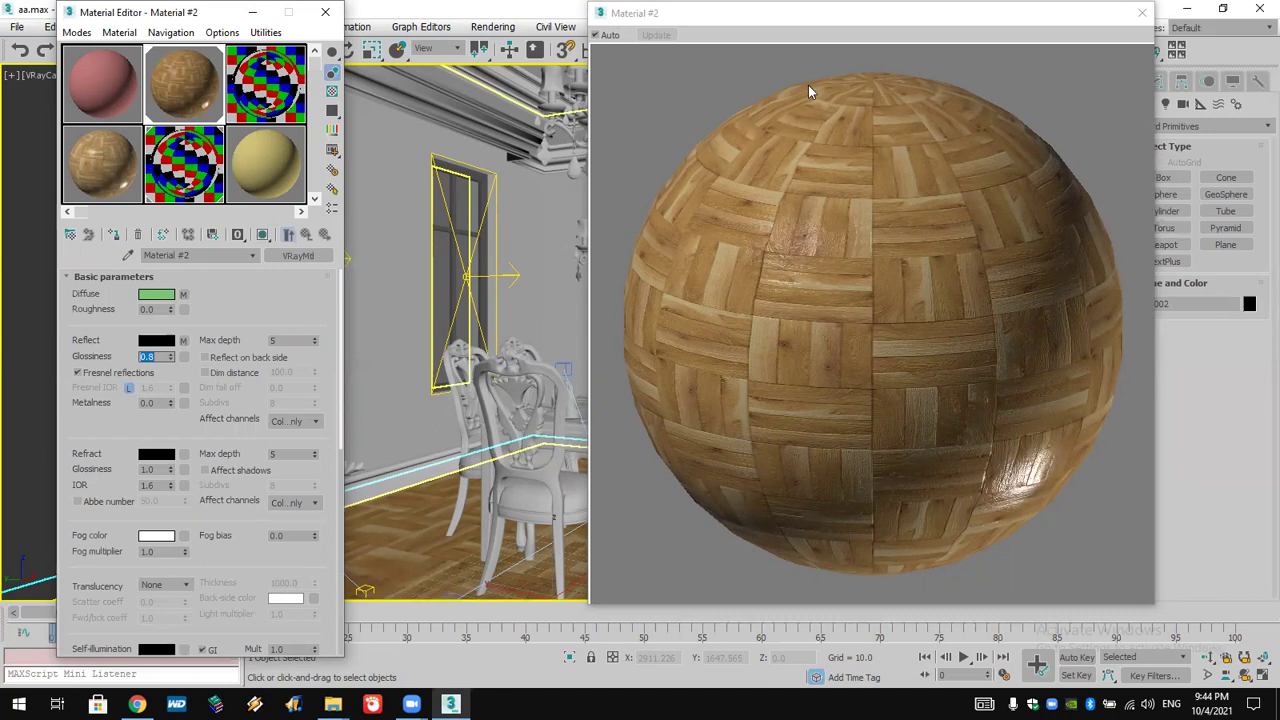
click(1142, 12)
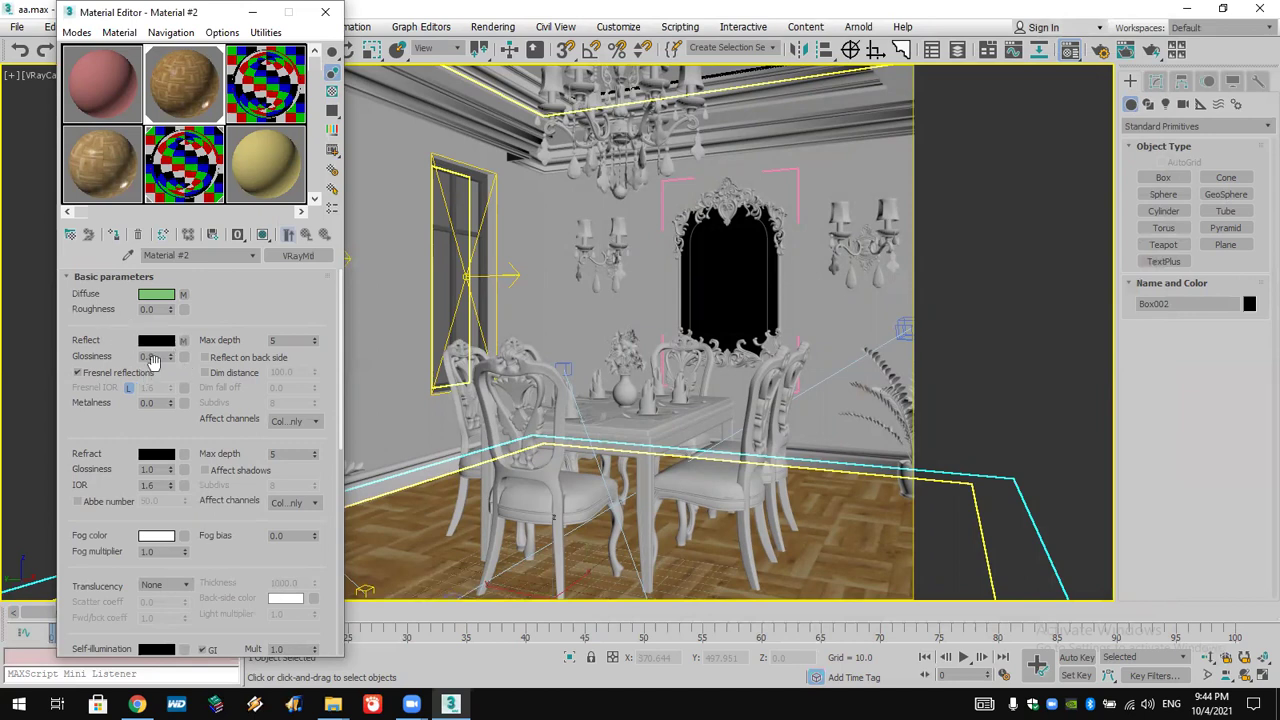
drag(236, 588, 259, 414)
scroll(259, 414, down, 3)
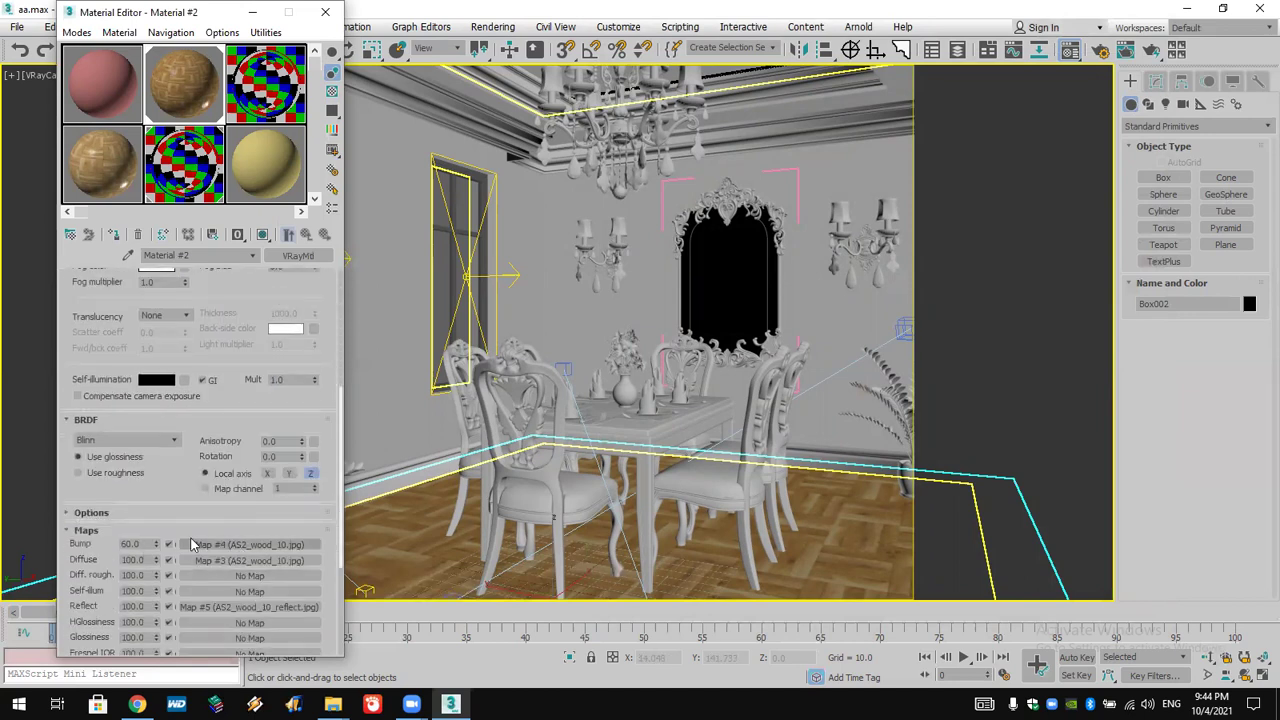
click(325, 13)
- Start a test render of the camera view in an enlarged V-Ray frame buffer and cancel it
click(1151, 50)
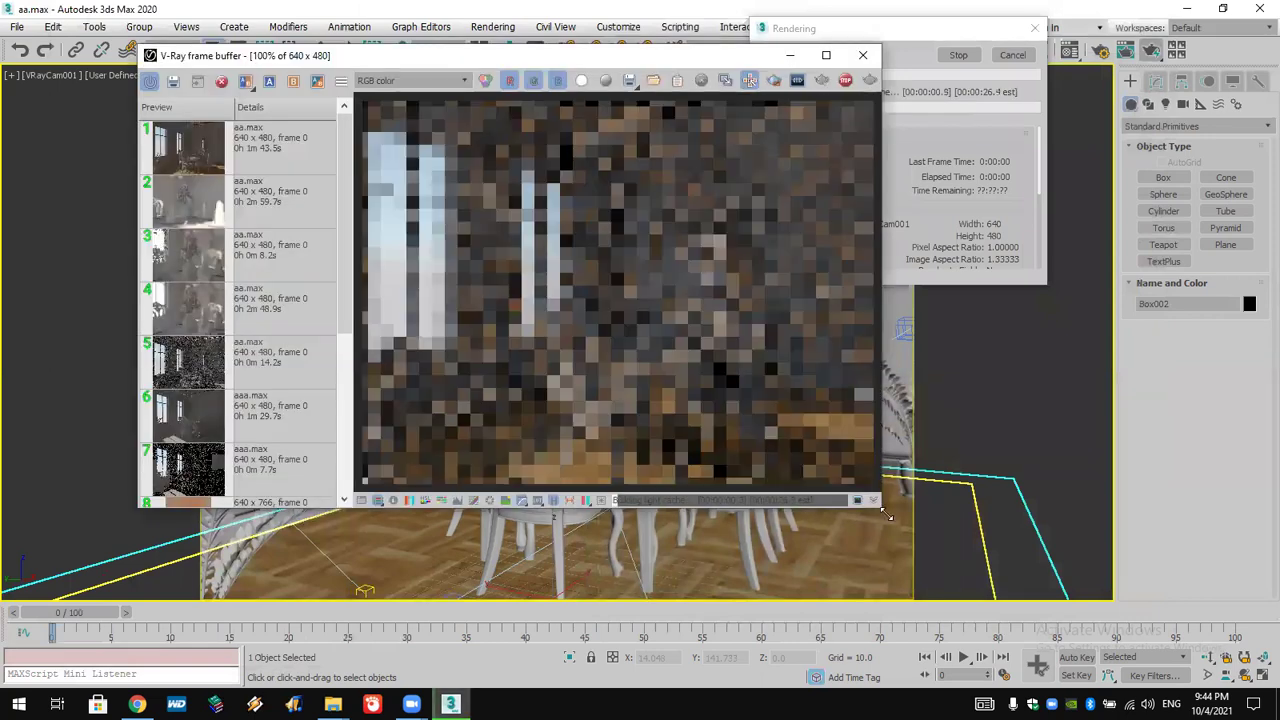
drag(885, 513, 1000, 690)
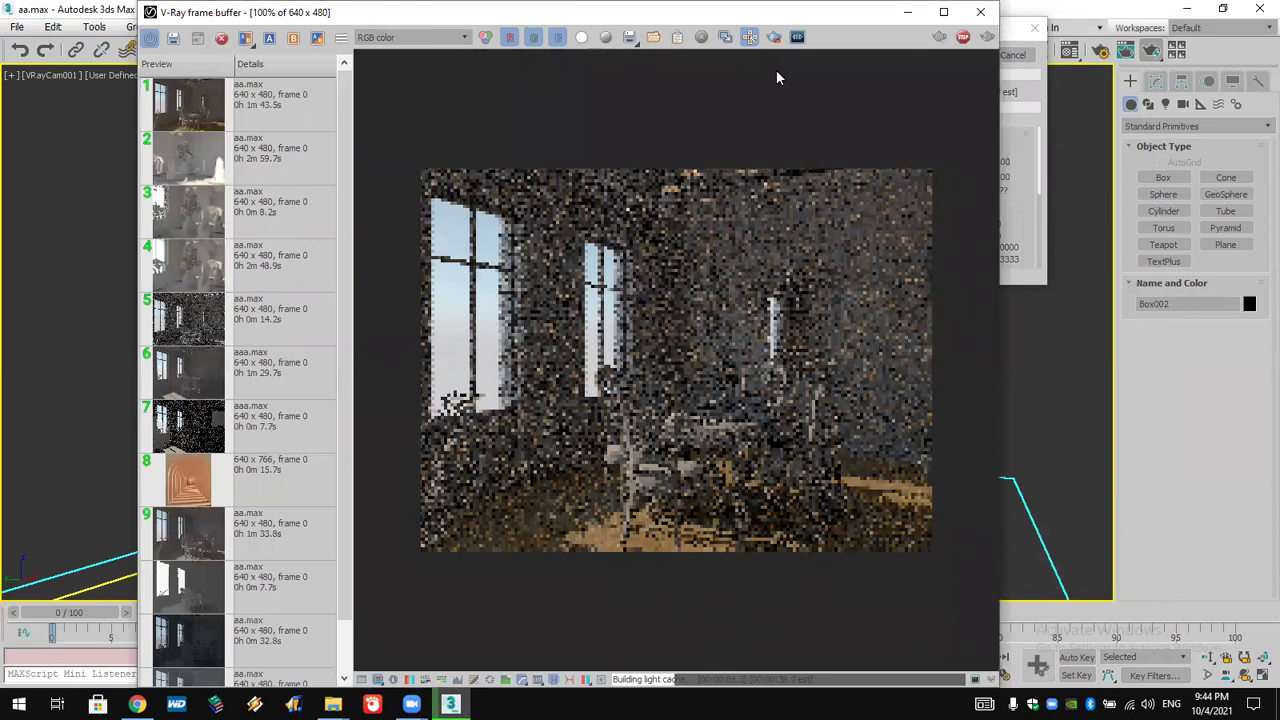
click(980, 12)
click(1015, 56)
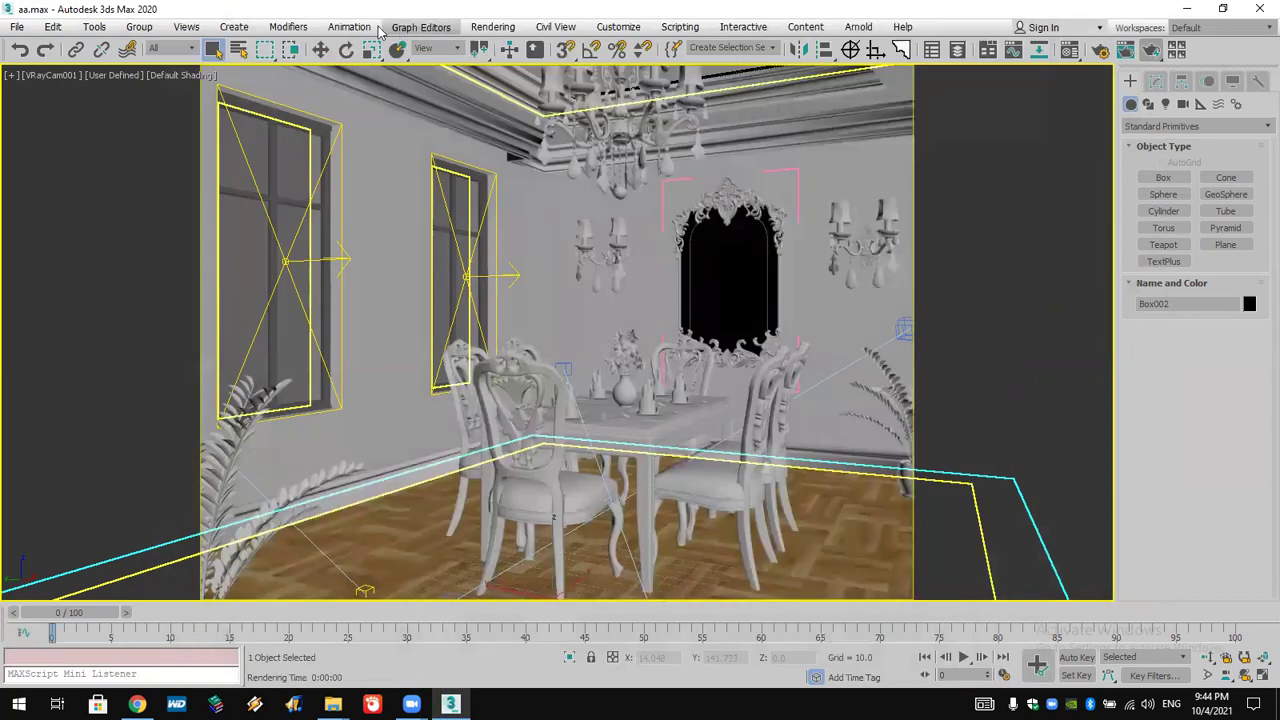
- Set the Reinhard color mapping gamma to 1.9 in the V-Ray render settings and render the camera view
click(493, 27)
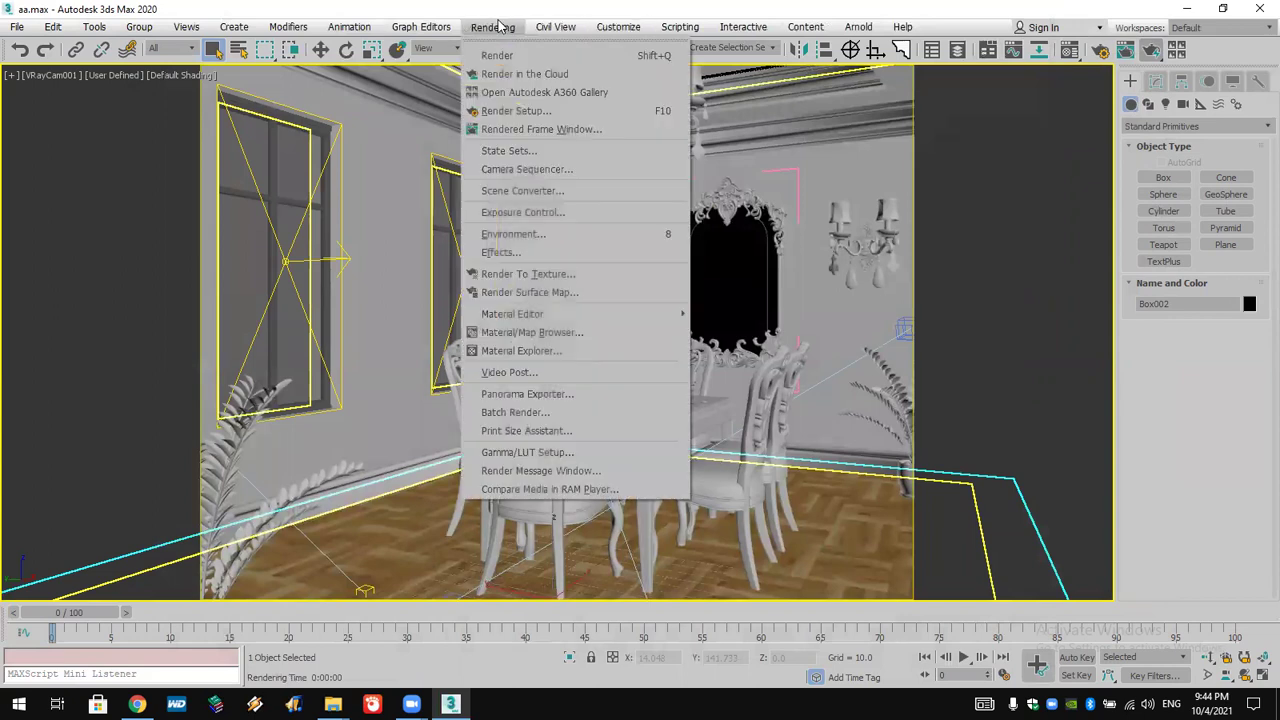
click(511, 118)
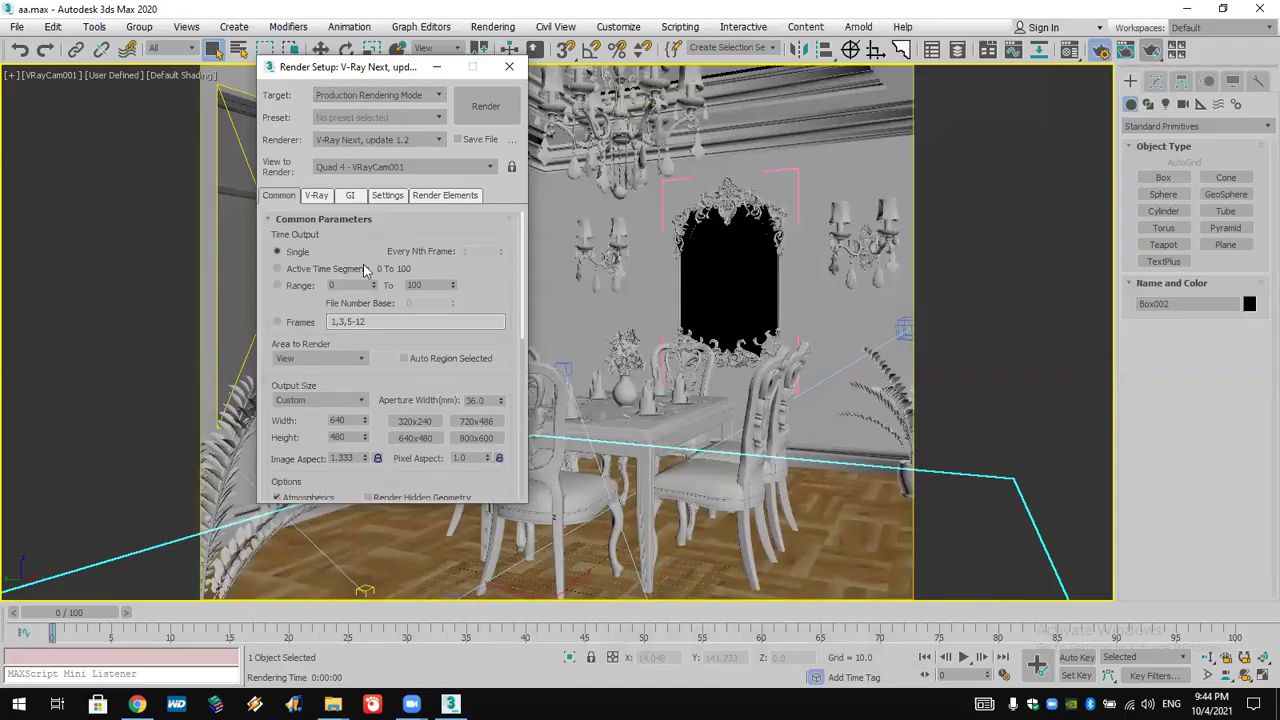
click(316, 195)
scroll(424, 306, down, 2)
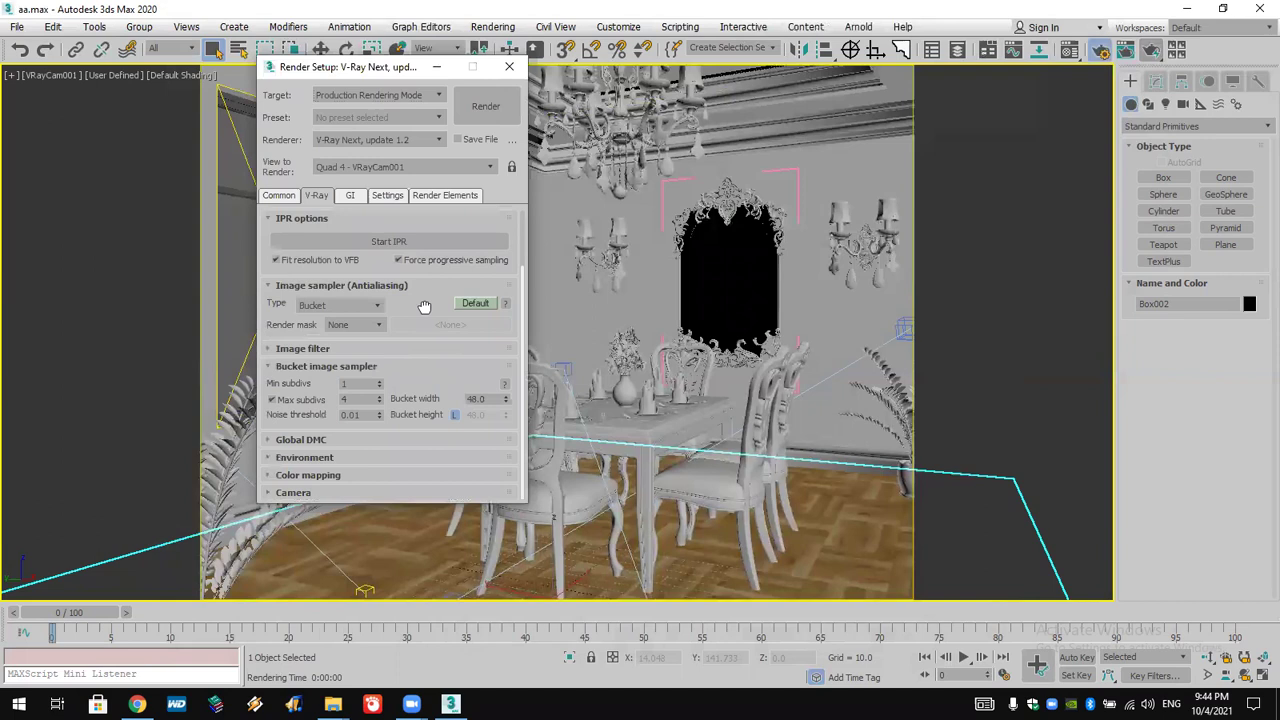
click(411, 477)
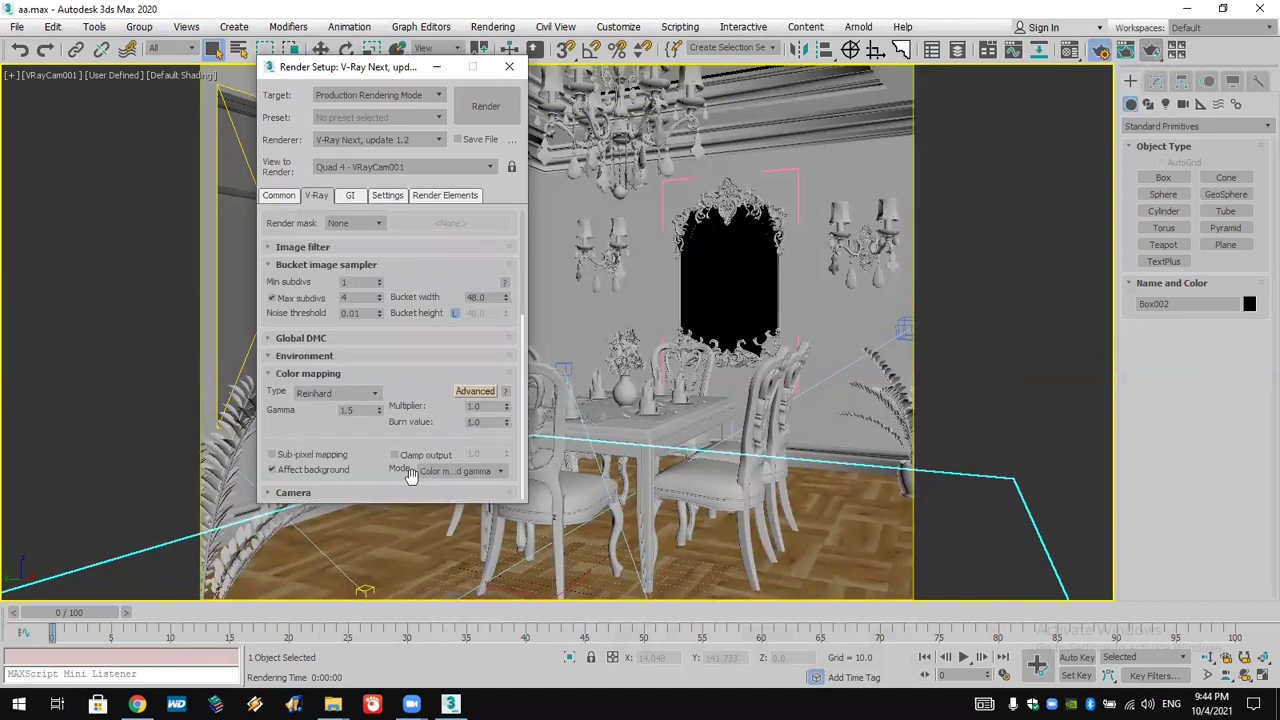
drag(379, 410, 381, 440)
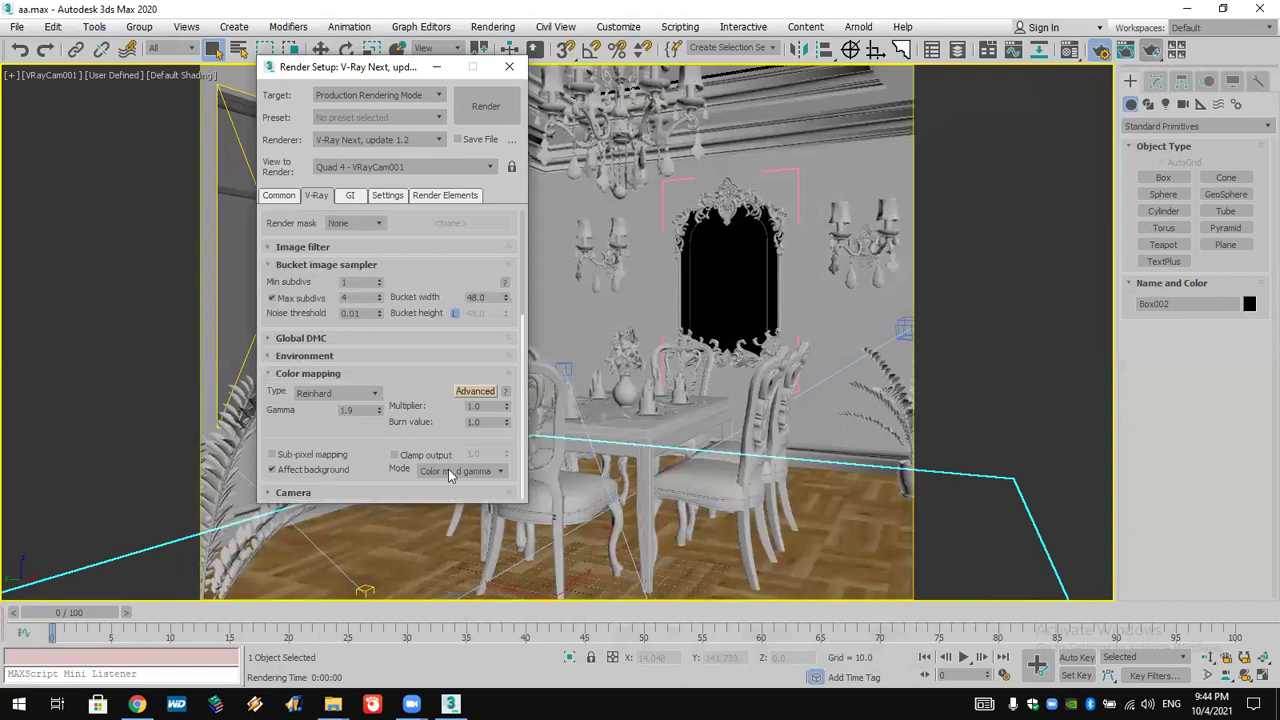
click(486, 106)
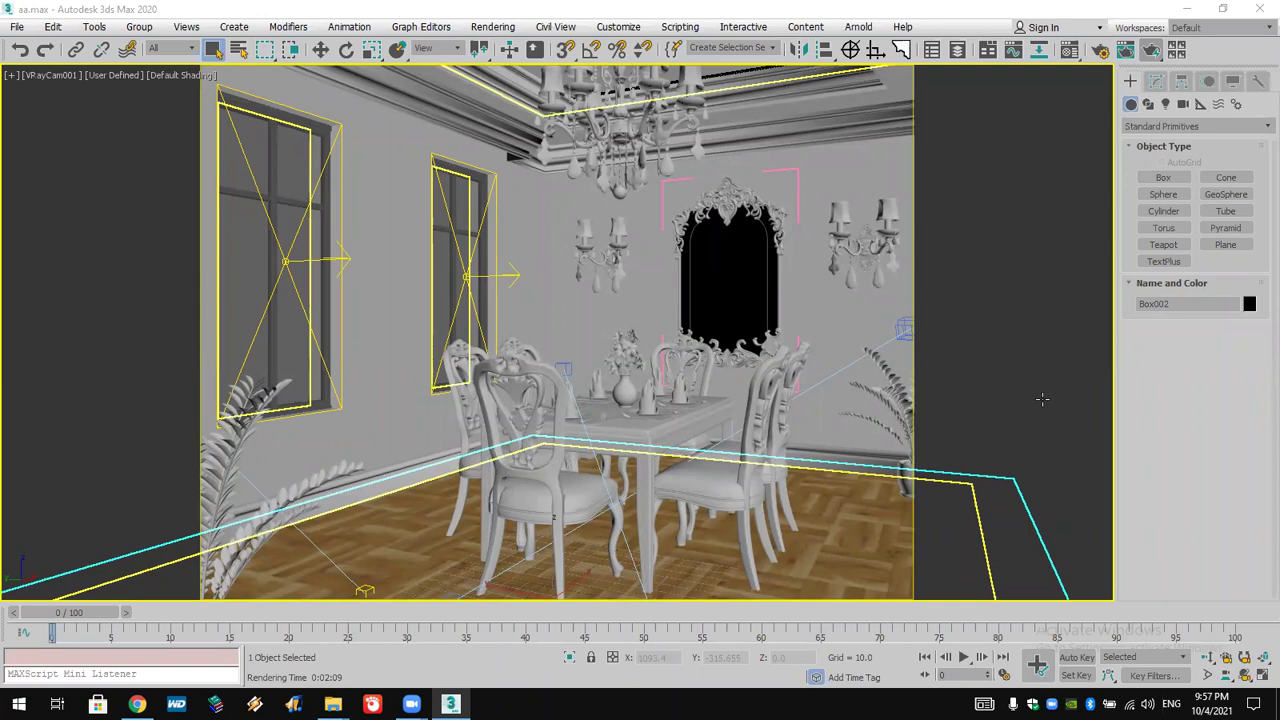
- Create a sphere with a radius of about 76 on the floor beside the front chair and assign the pink Material #21 to it
click(1069, 50)
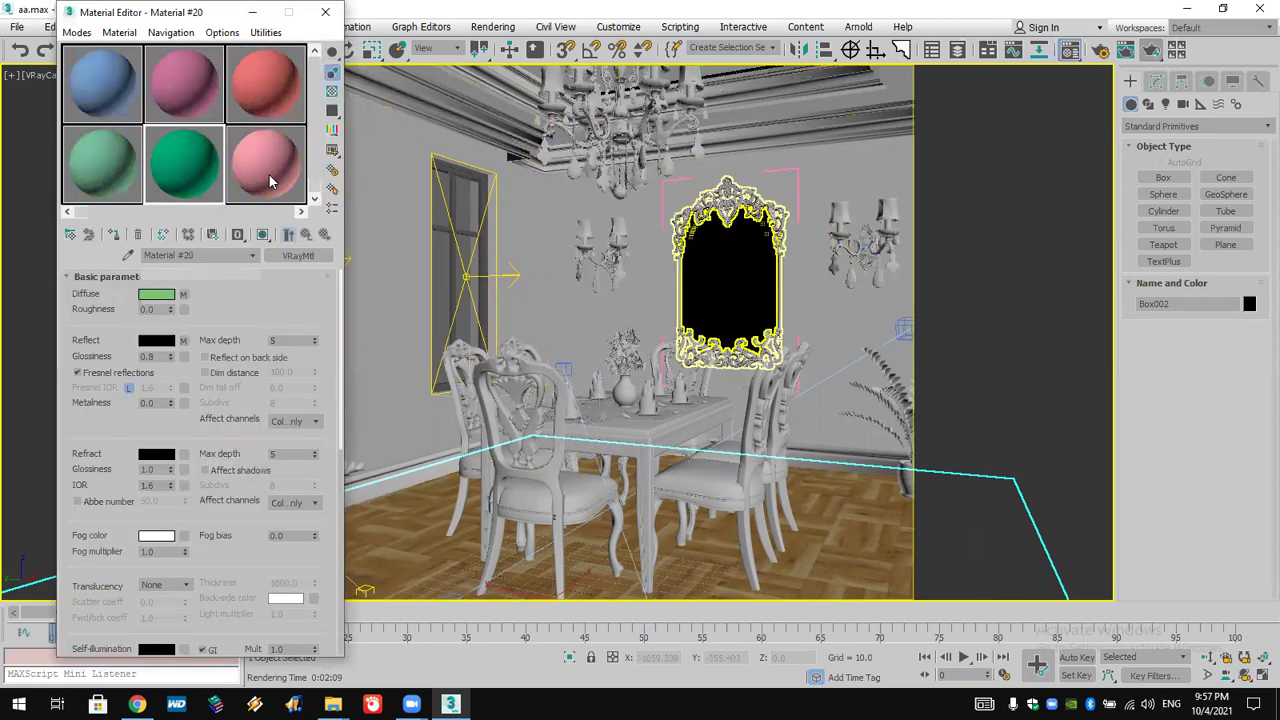
click(268, 173)
click(1163, 194)
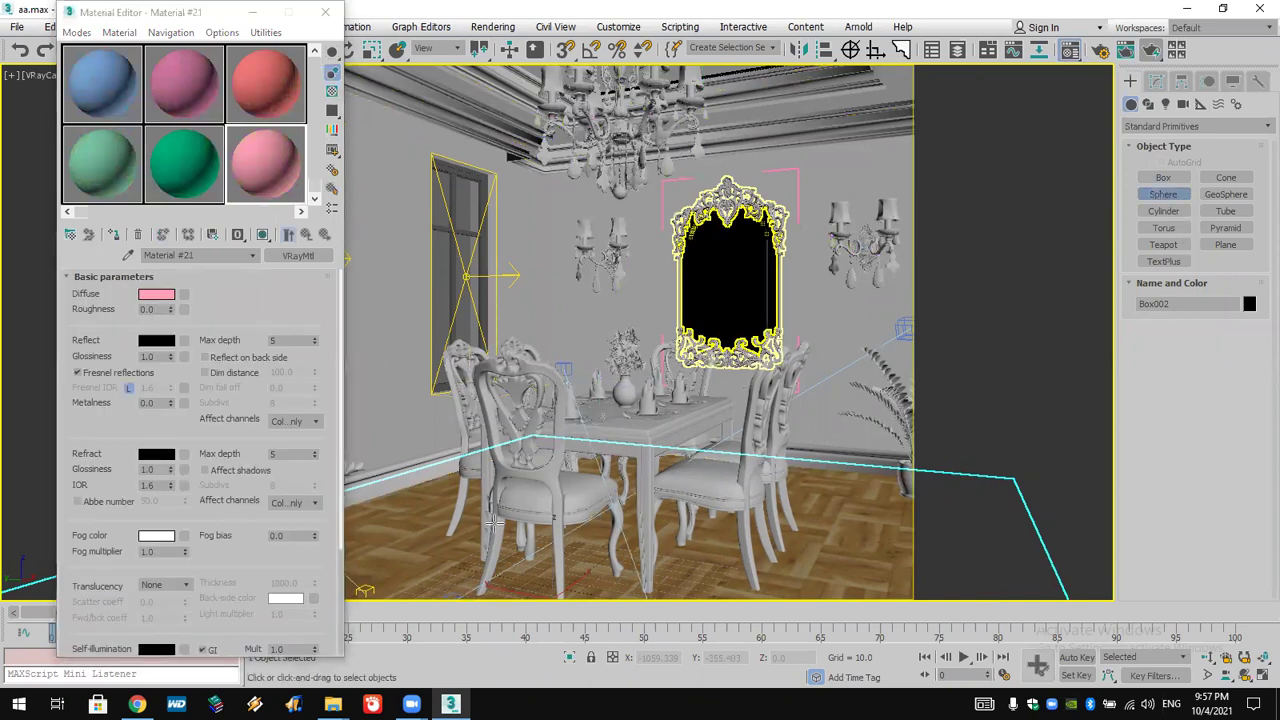
drag(420, 550, 441, 603)
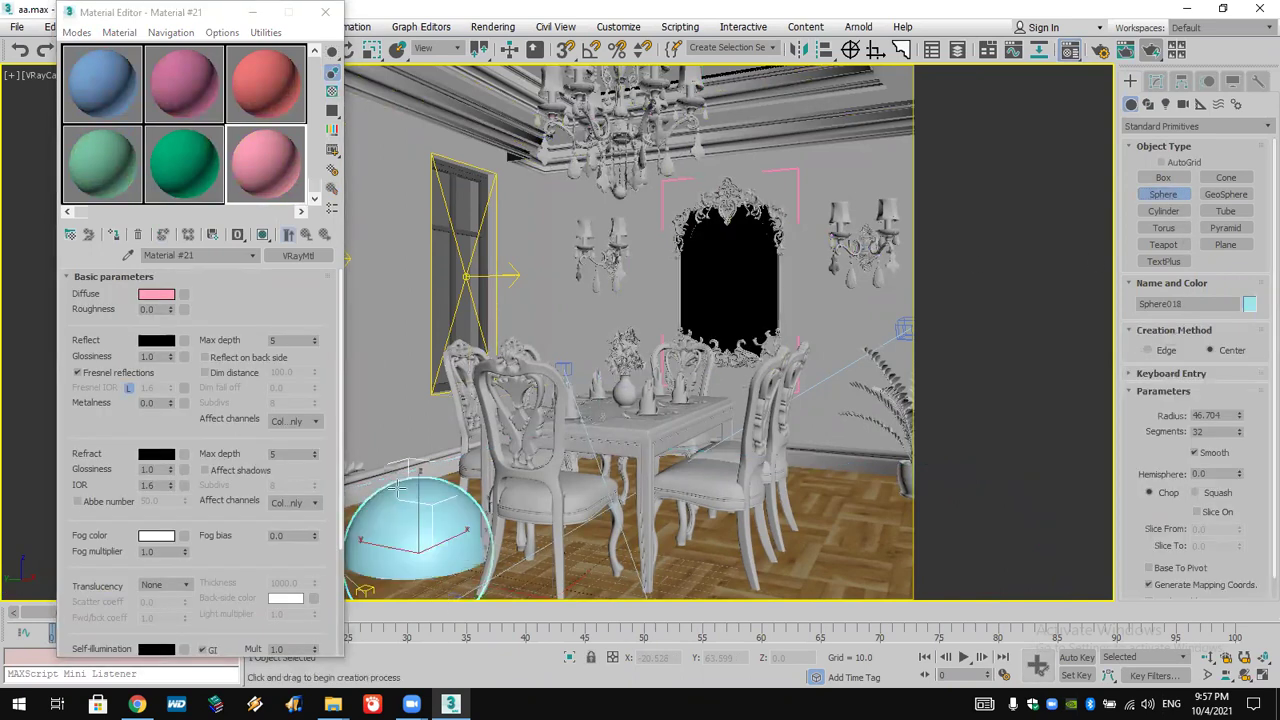
drag(396, 488, 350, 465)
click(262, 234)
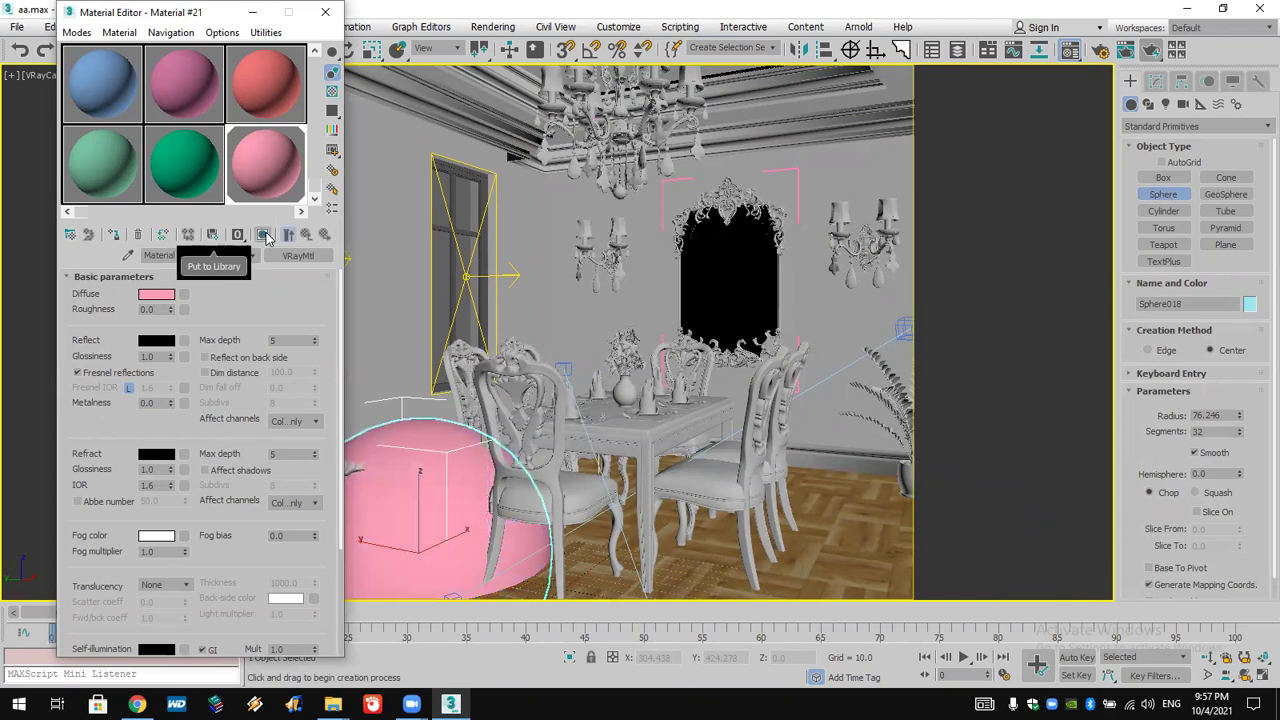
drag(144, 20, 89, 12)
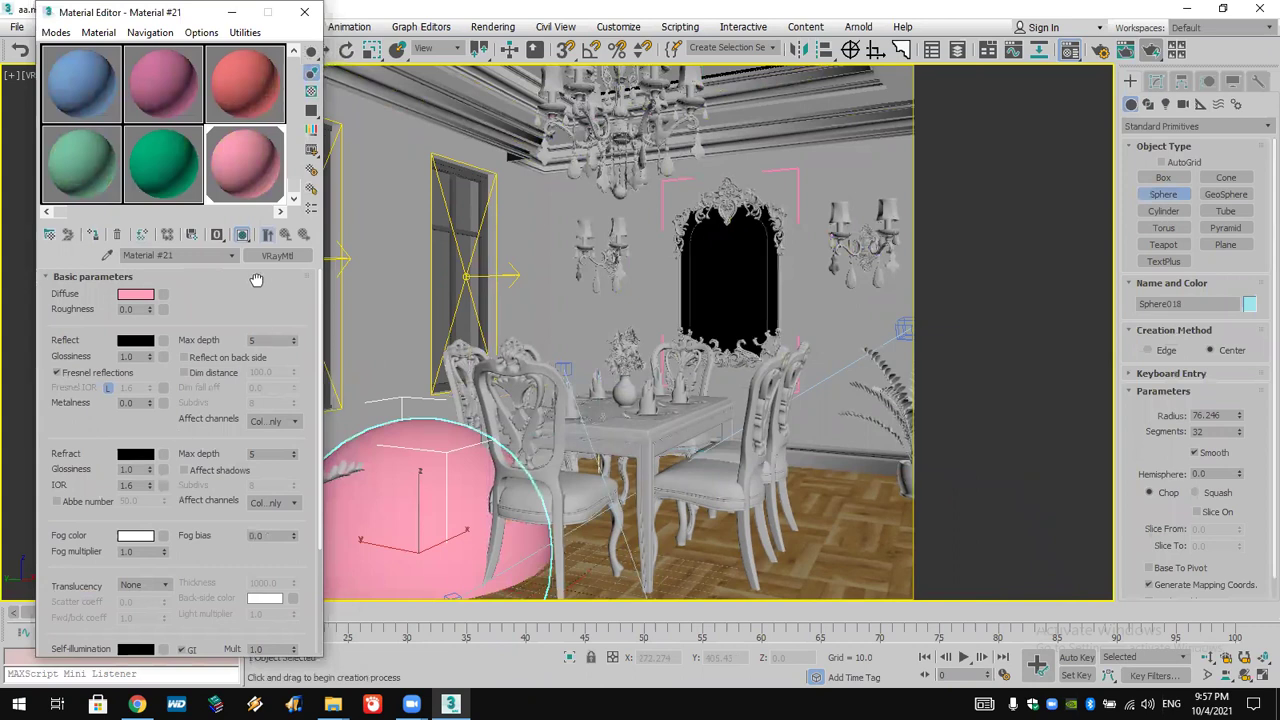
- Set the diffuse colour of Material #21 to pure white
scroll(256, 280, down, 5)
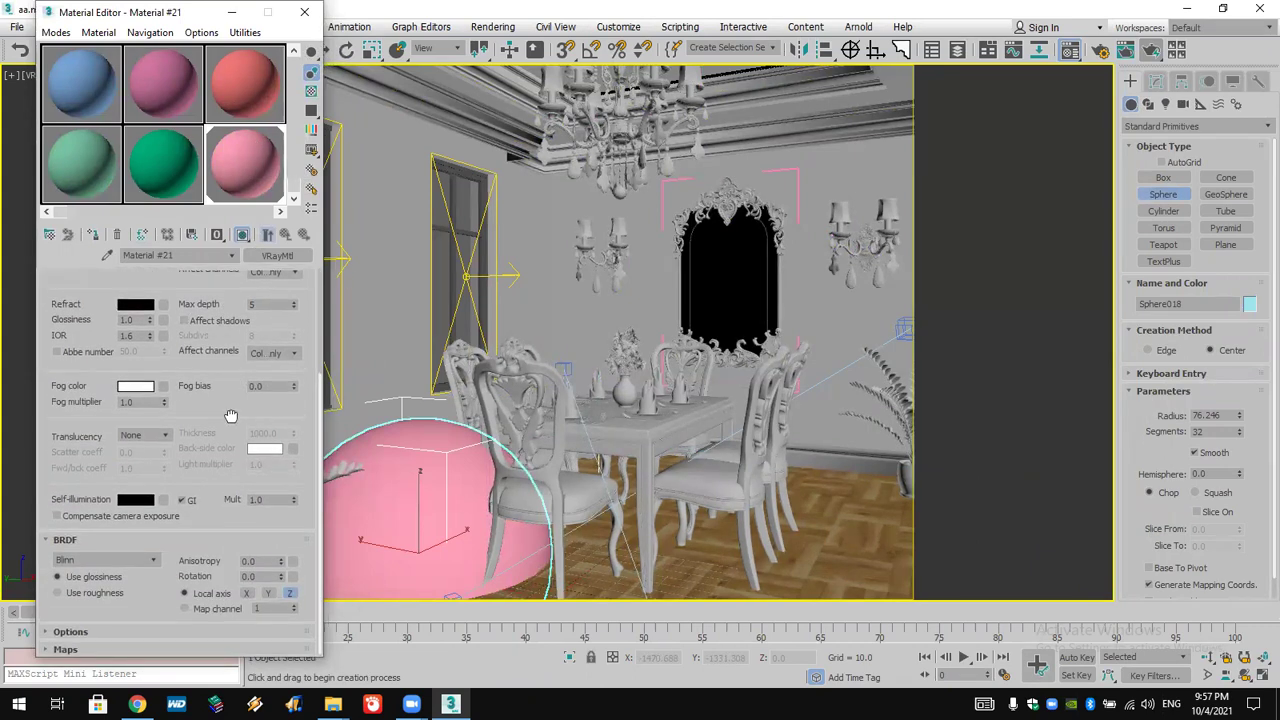
scroll(229, 414, up, 5)
click(135, 293)
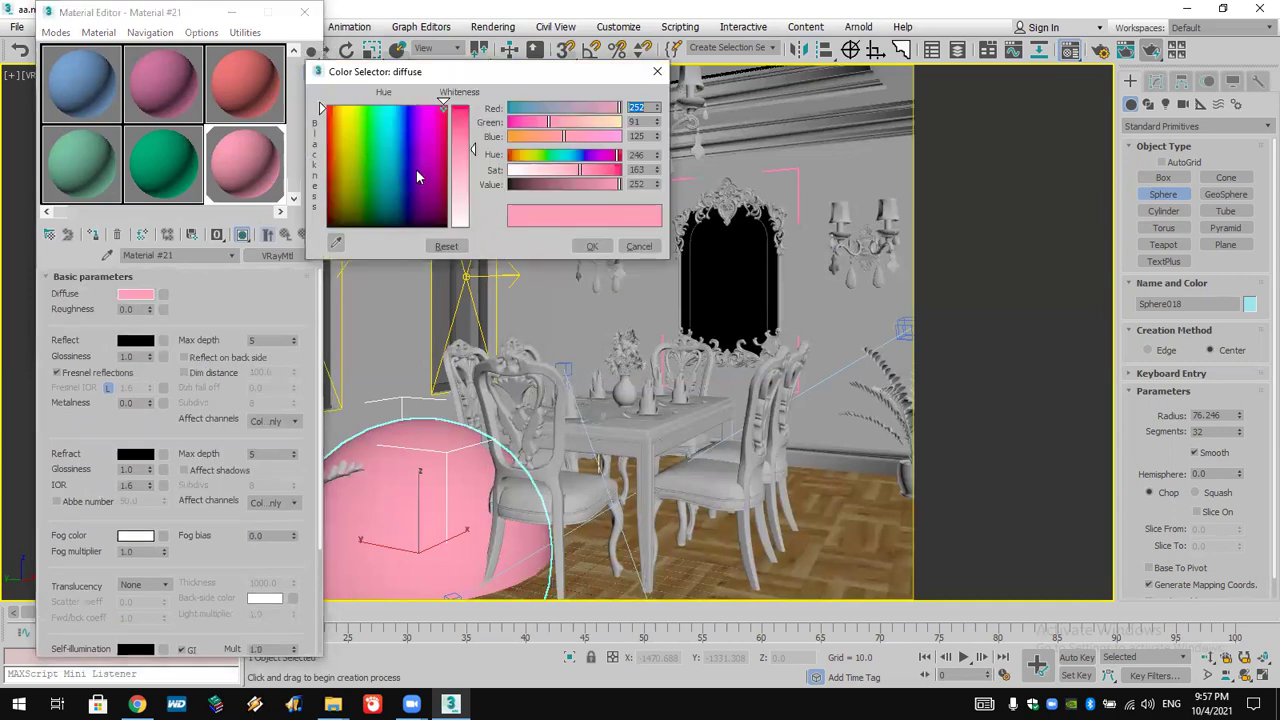
drag(456, 194, 459, 230)
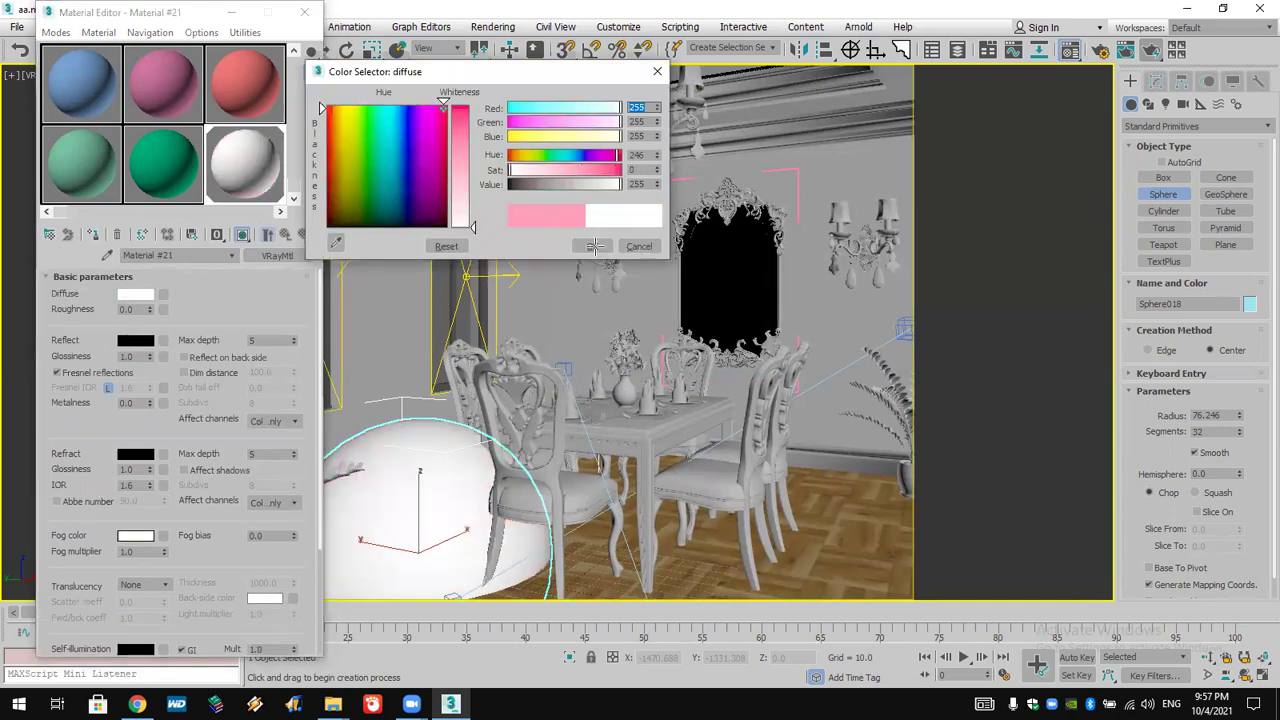
click(591, 245)
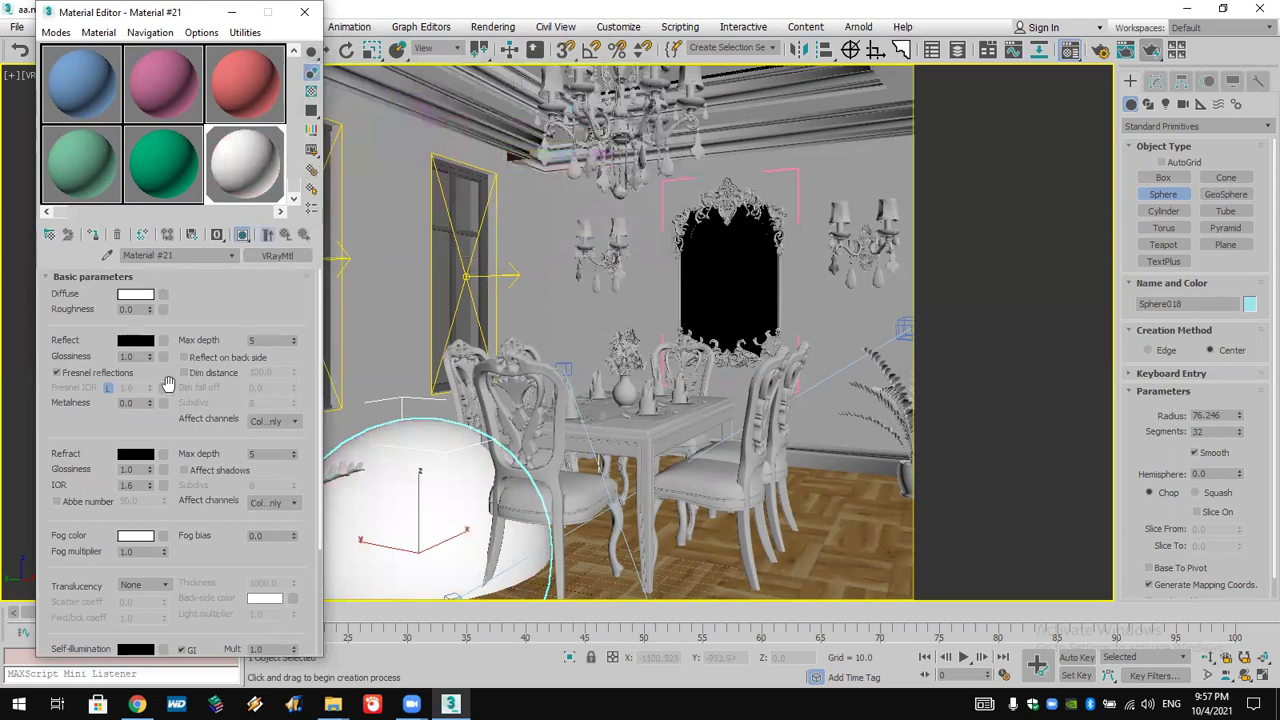
- Load the bitmap Finishes.Flooring.Tile.Diamond.Red.bump from the Autodesk Mats texture folder into the Bump map of Material #21
scroll(160, 648, down, 10)
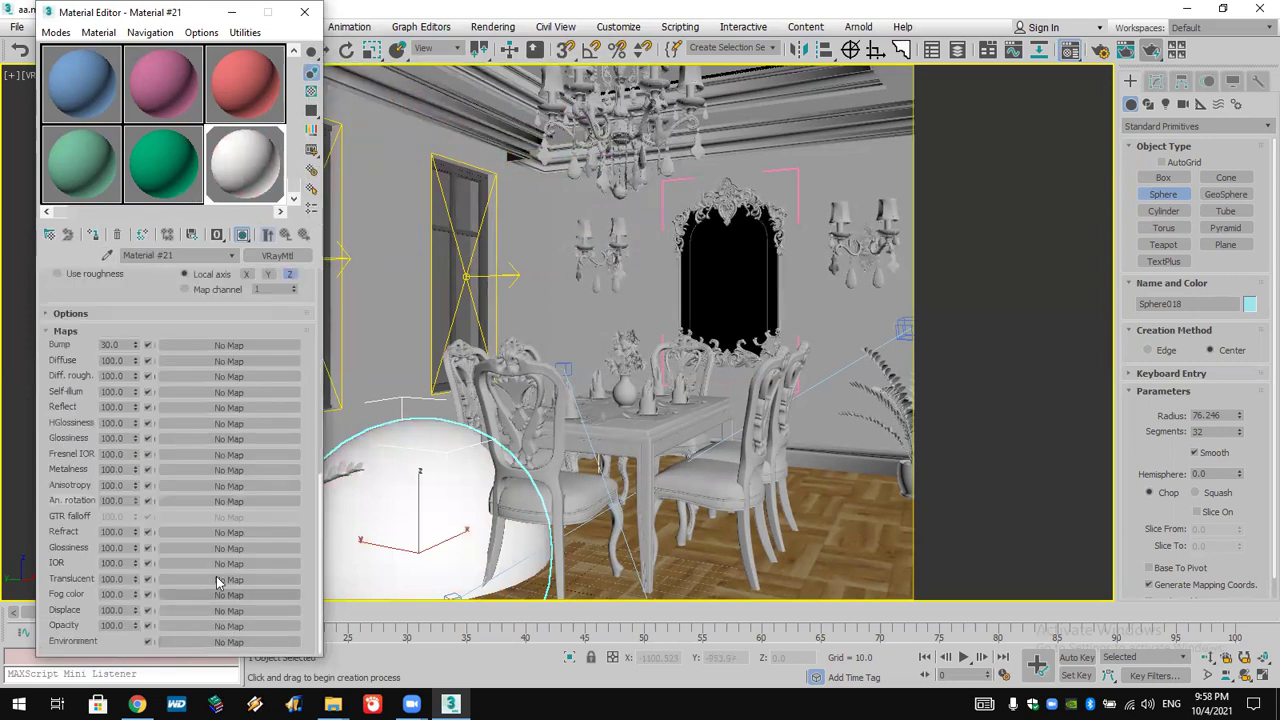
click(227, 346)
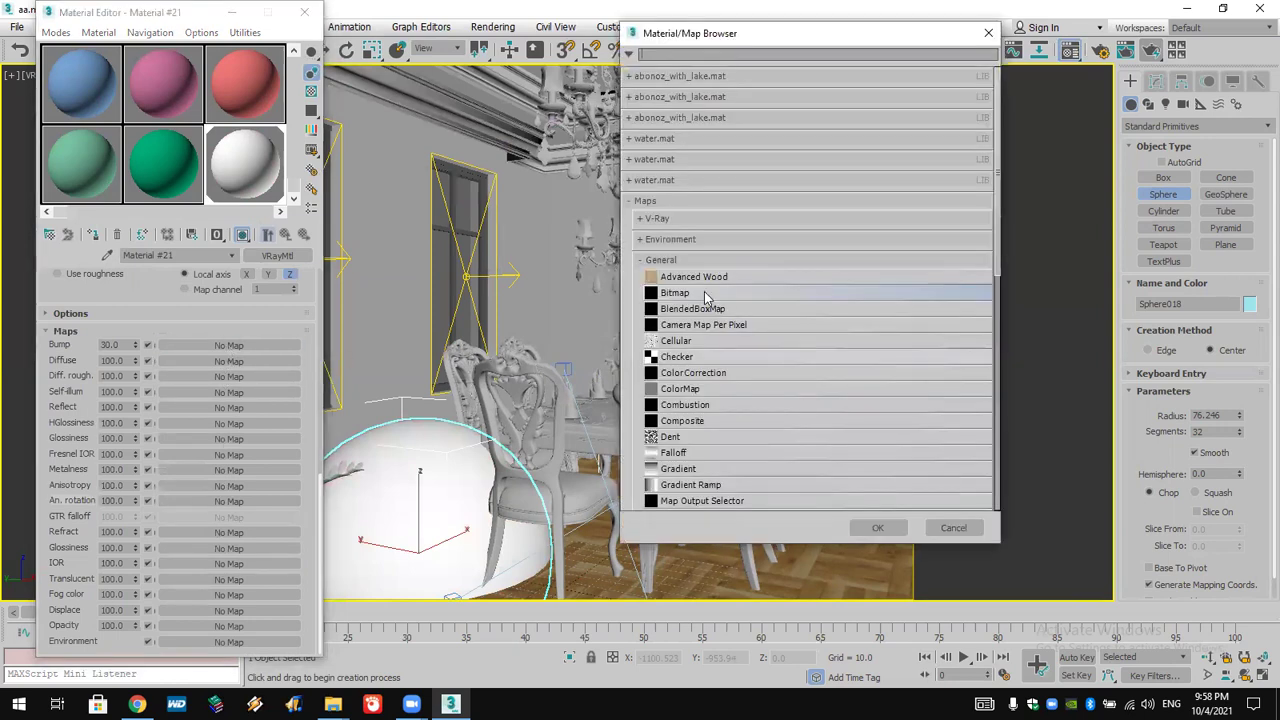
double_click(704, 294)
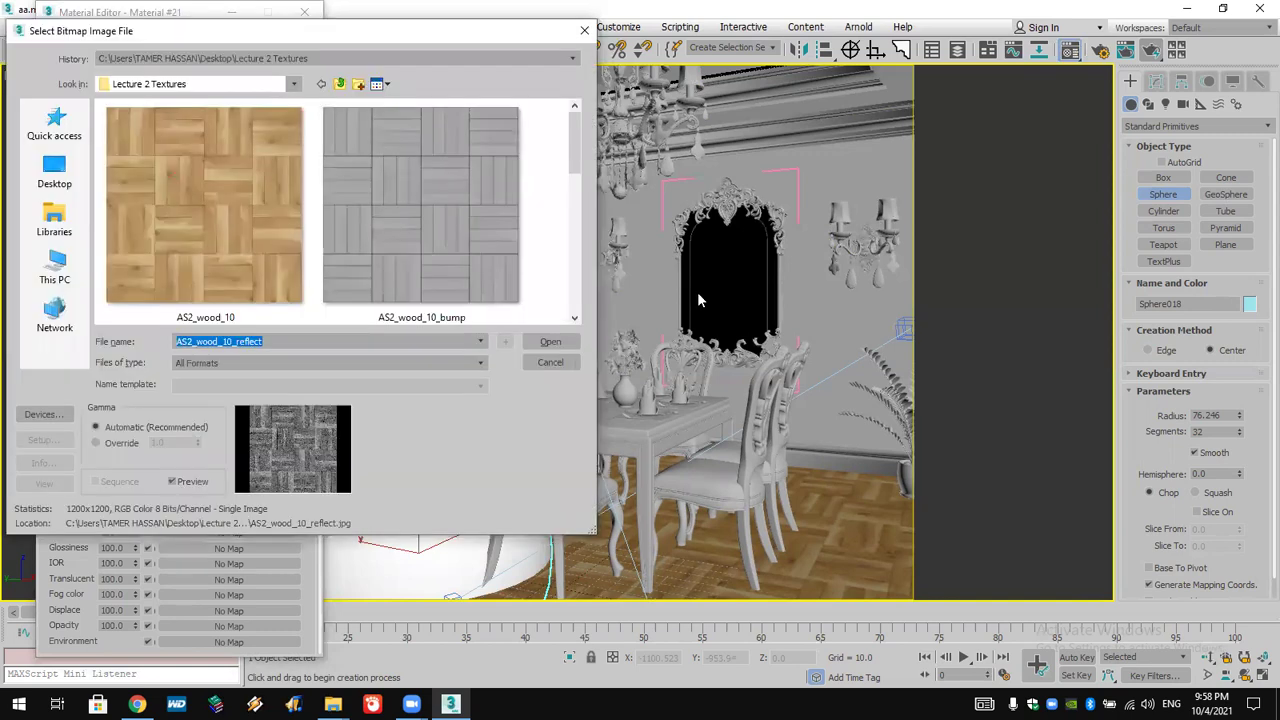
click(250, 58)
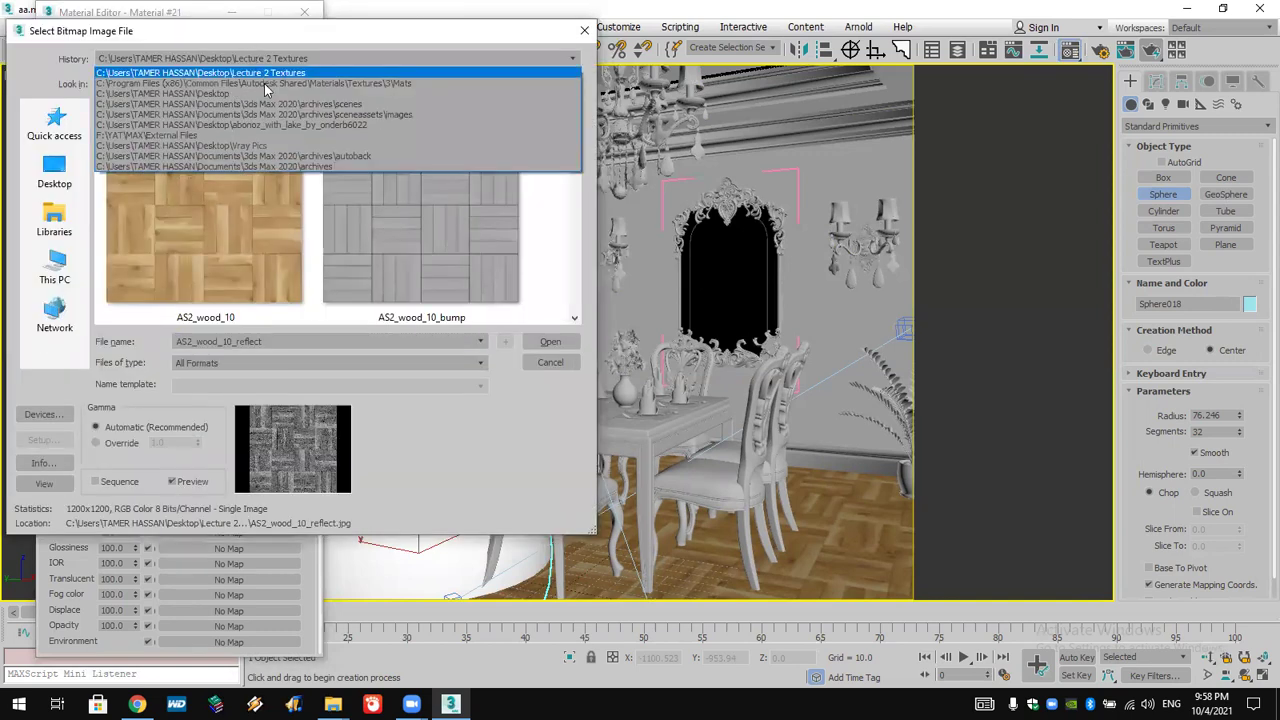
click(265, 84)
drag(571, 131, 586, 162)
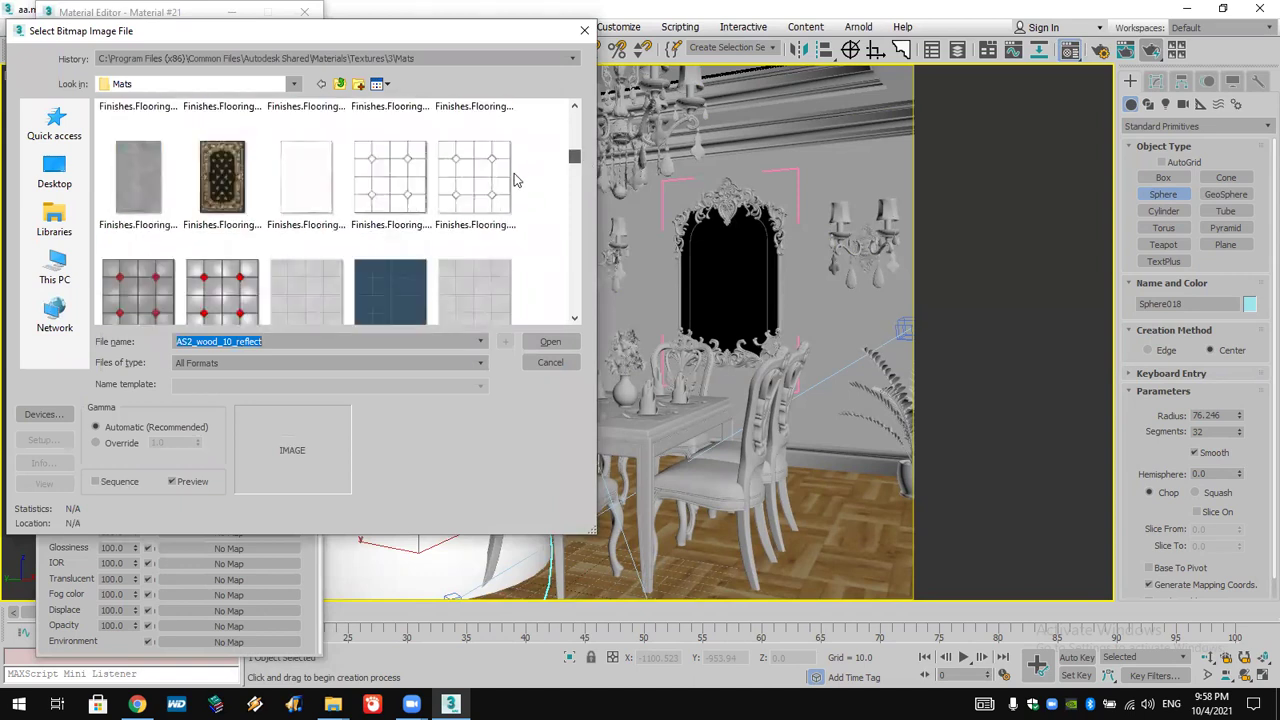
click(452, 195)
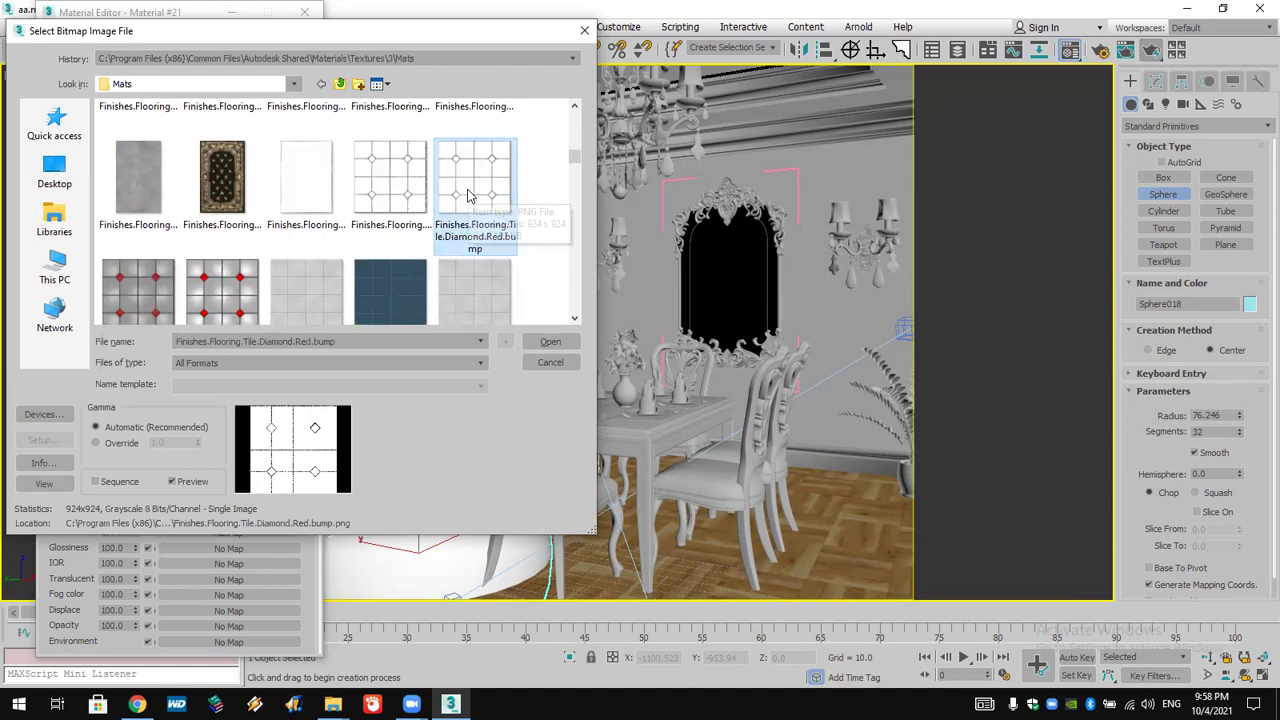
double_click(472, 195)
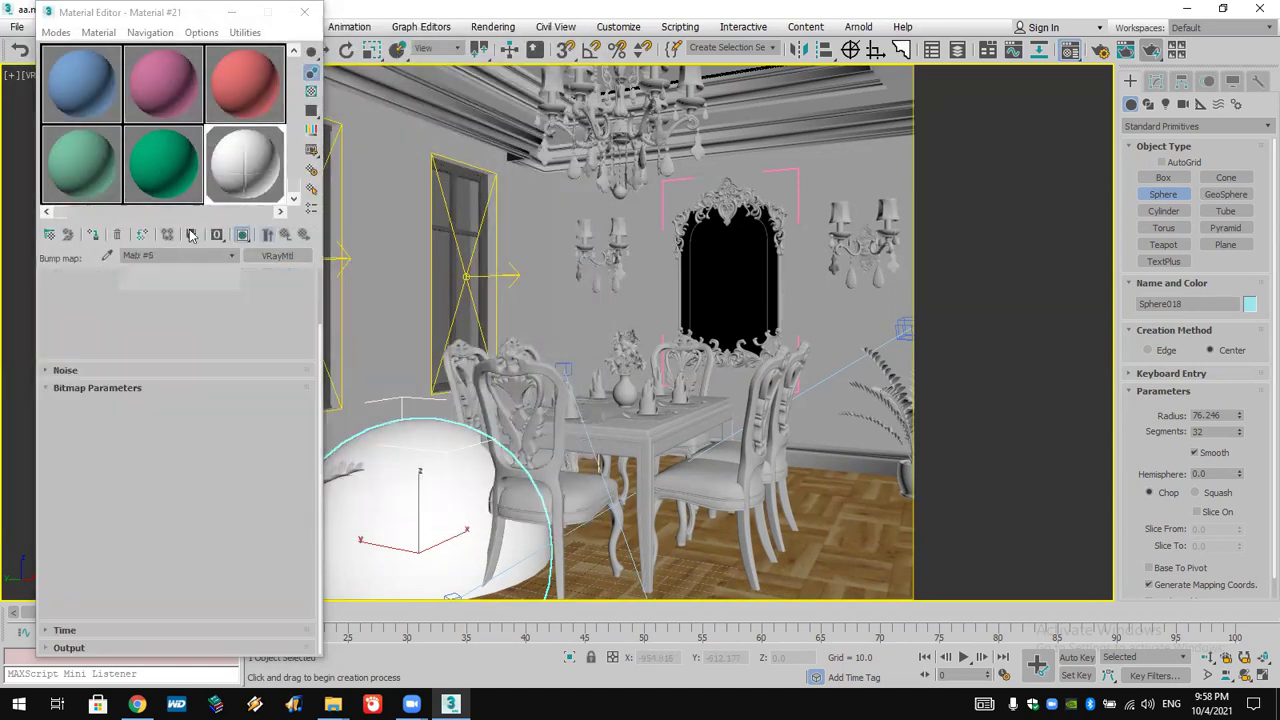
- Set the bump bitmap's U and V tiling to 4, checking the result in an enlarged material preview
double_click(276, 180)
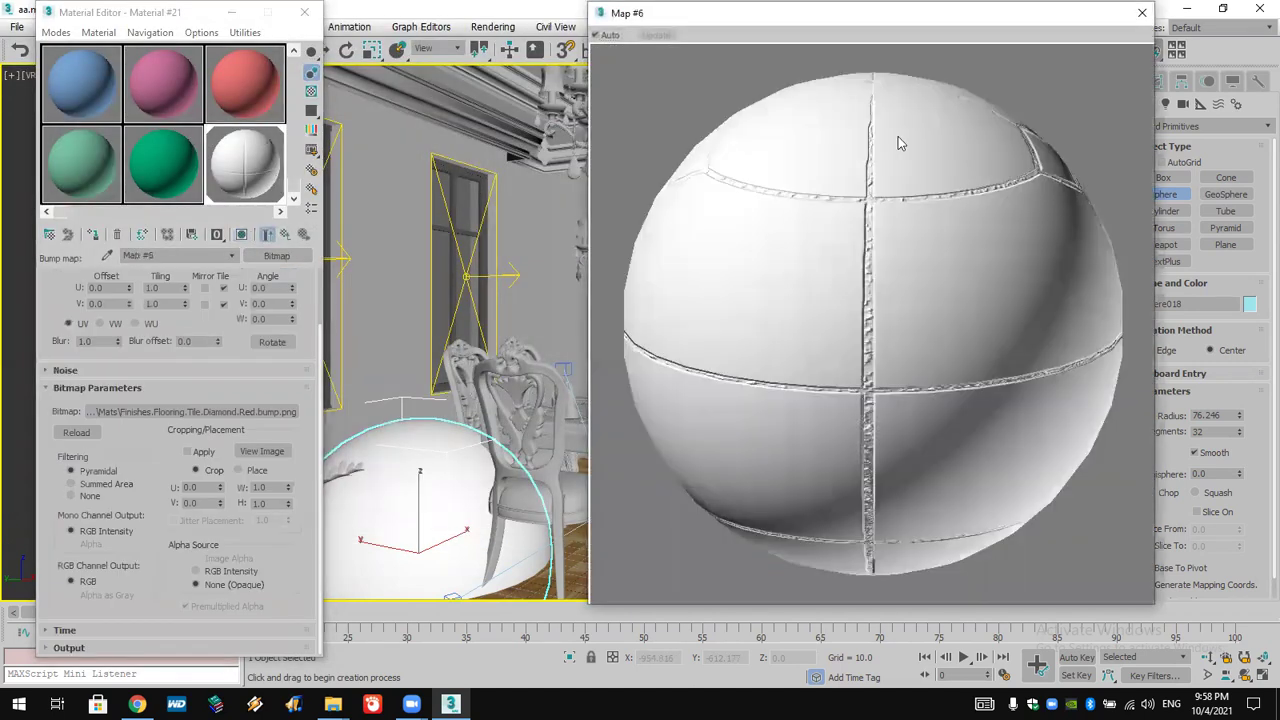
double_click(172, 288)
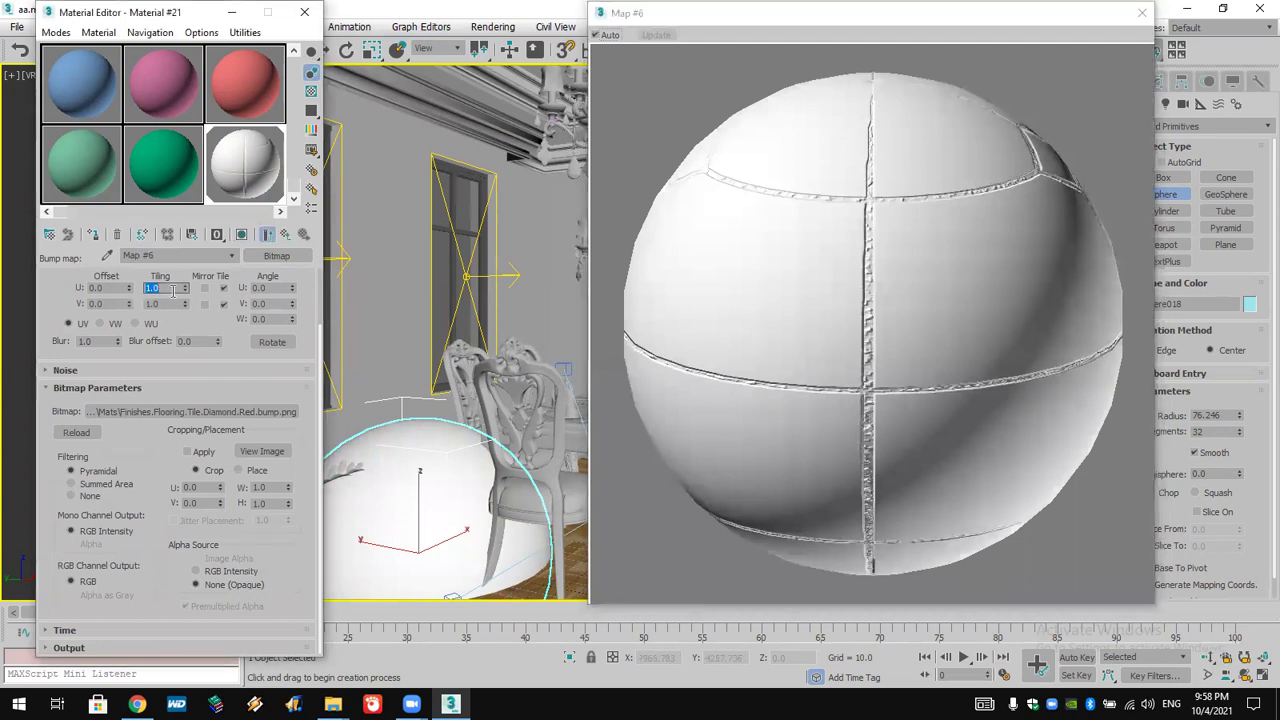
text(4)
double_click(165, 305)
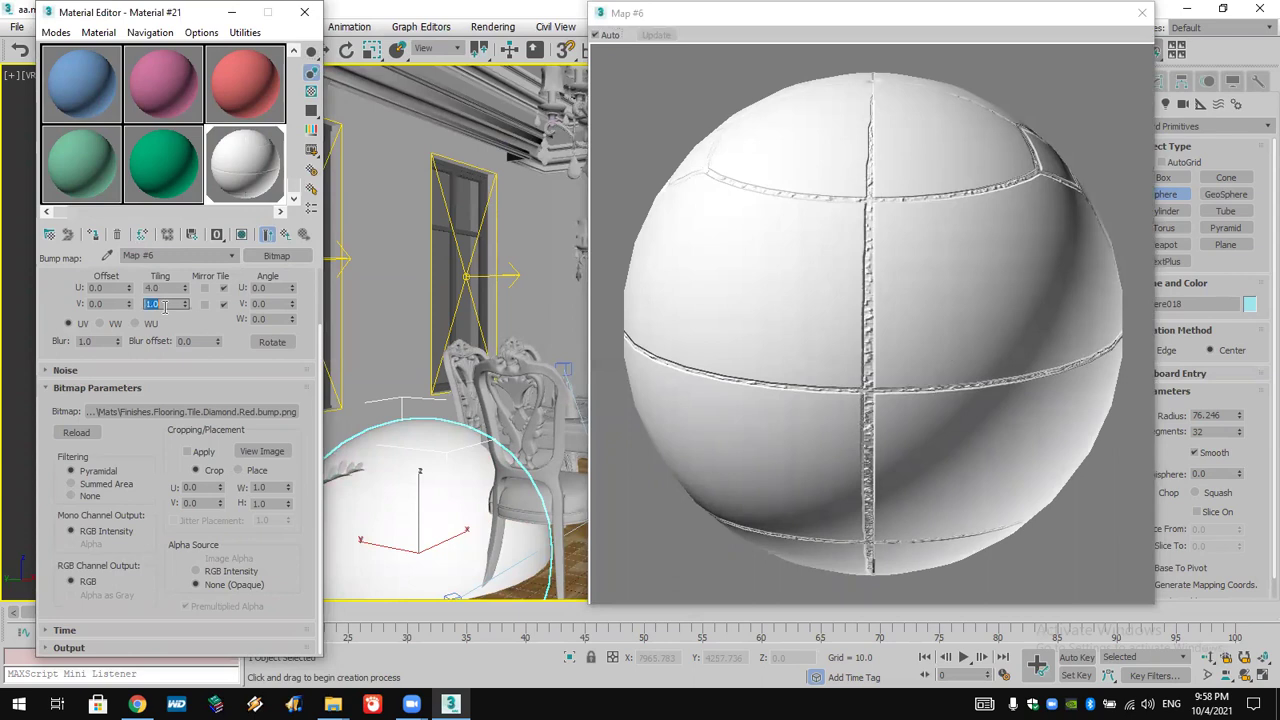
text(4)
key(Return)
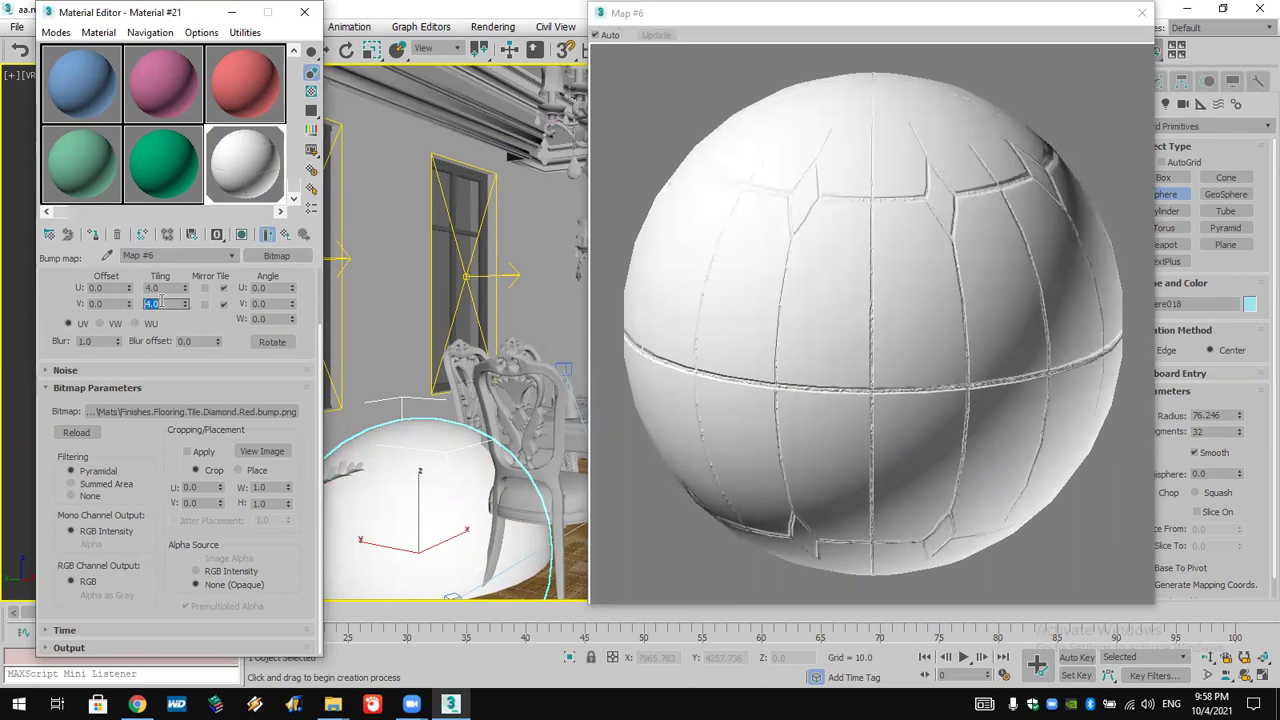
click(1143, 13)
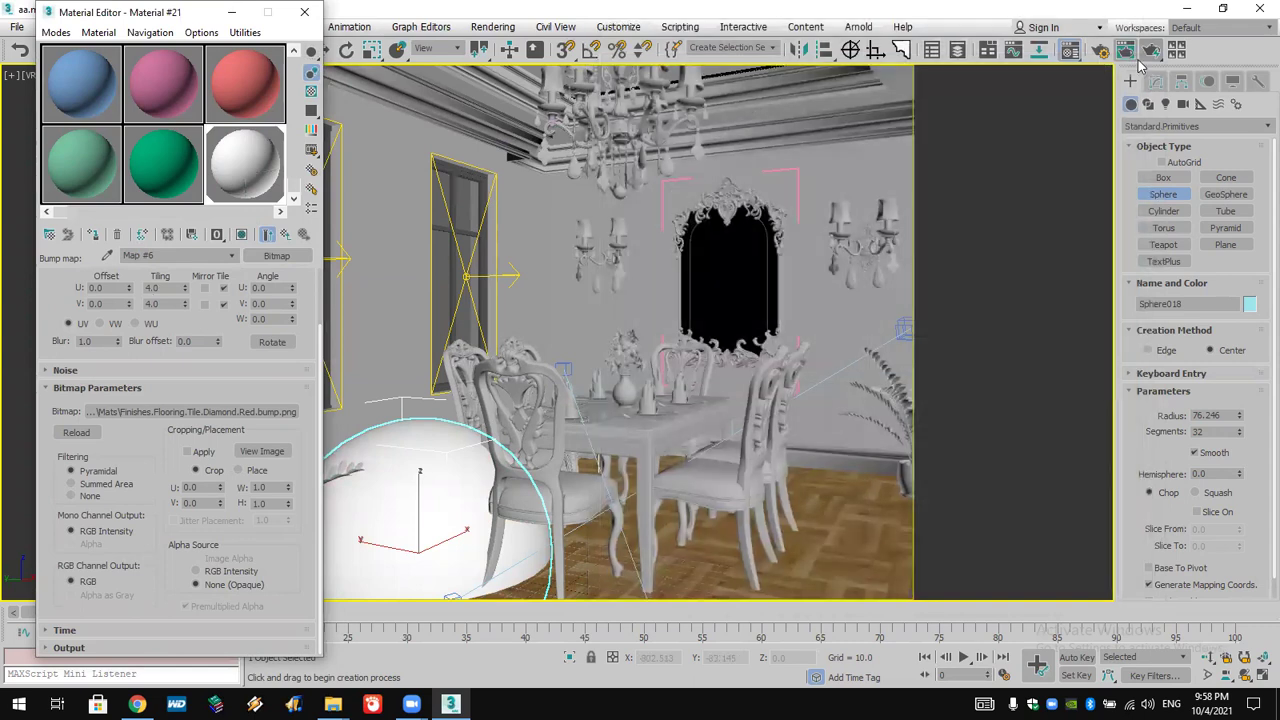
- Render the camera view, inspect the sphere's region up close, and cancel the render
key(shift+q)
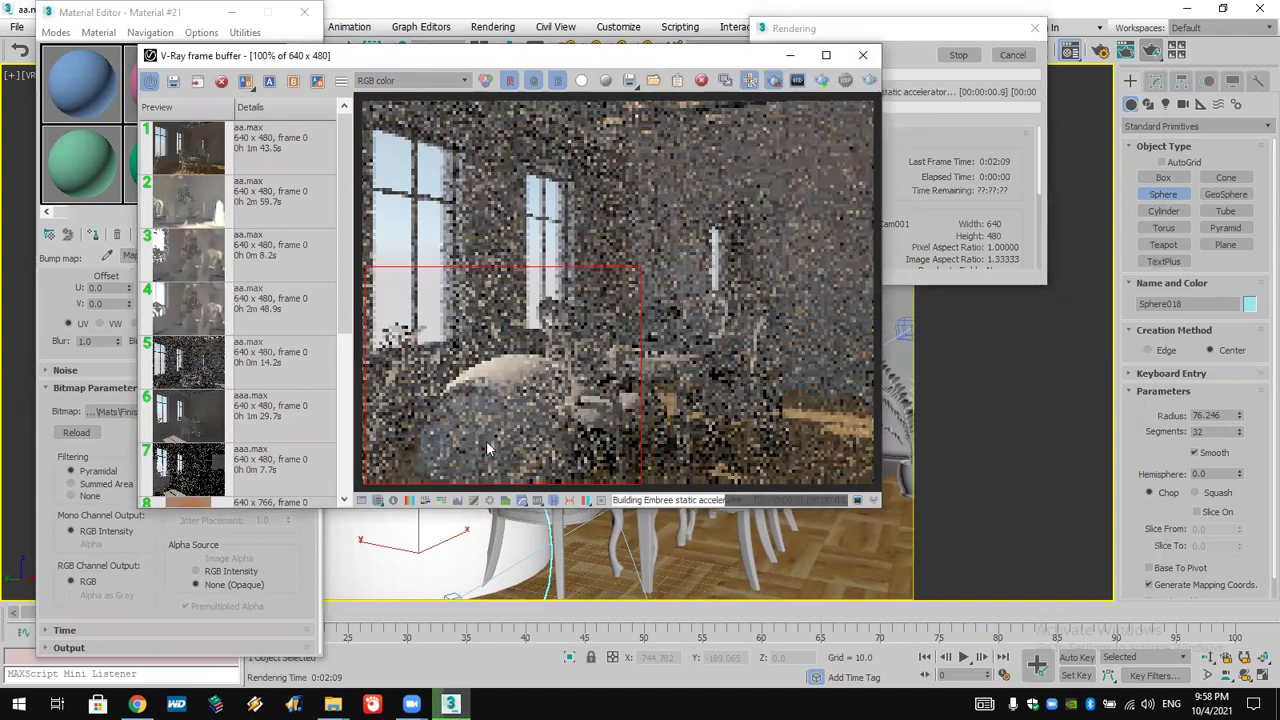
scroll(487, 449, up, 2)
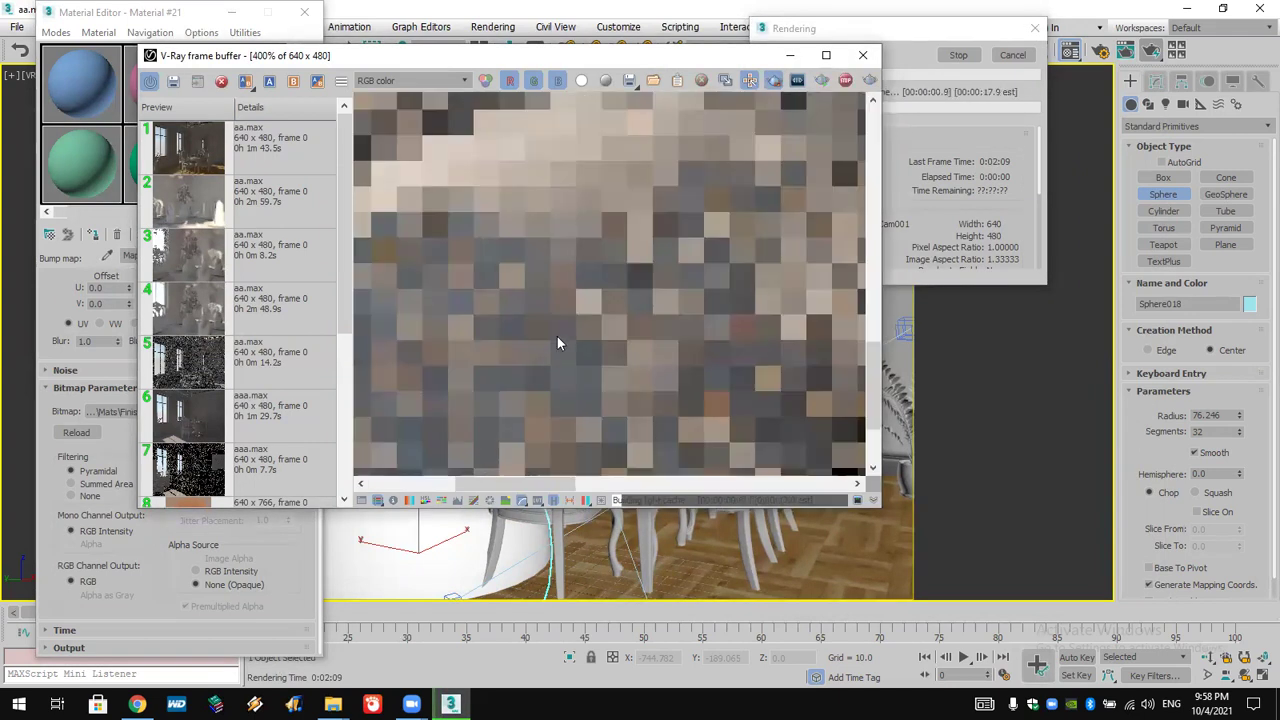
scroll(633, 230, down, 1)
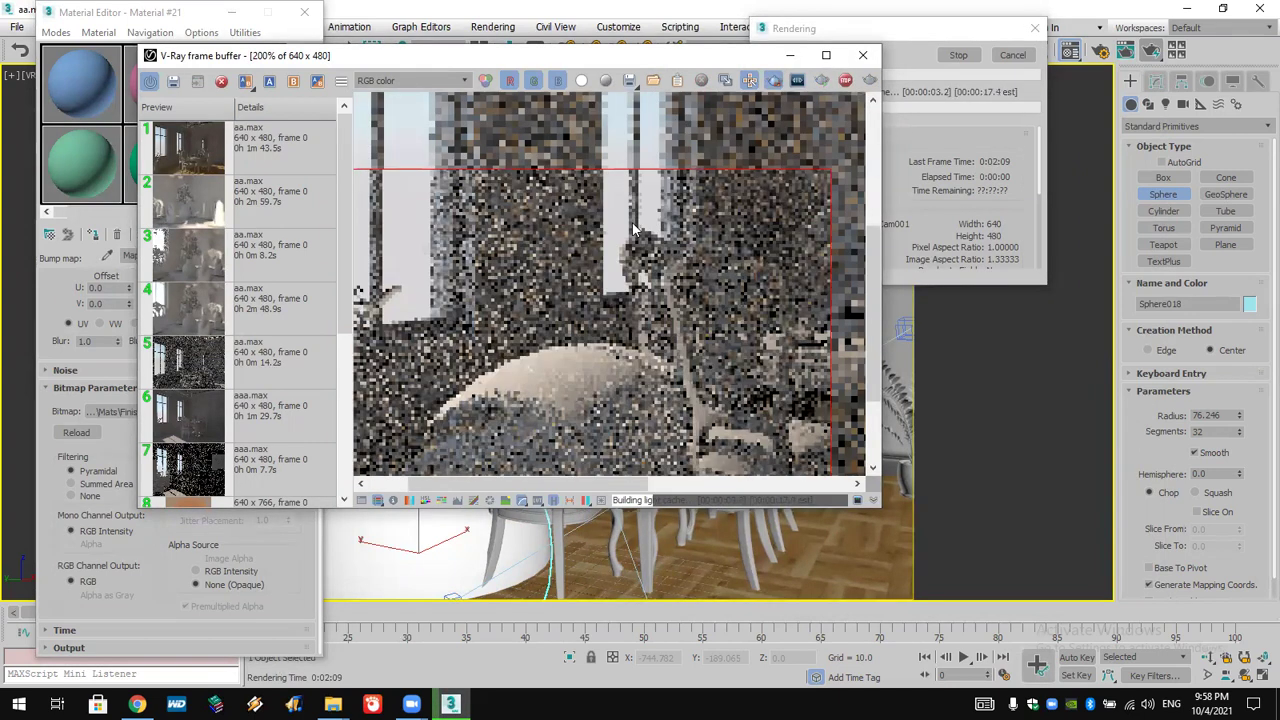
click(1013, 55)
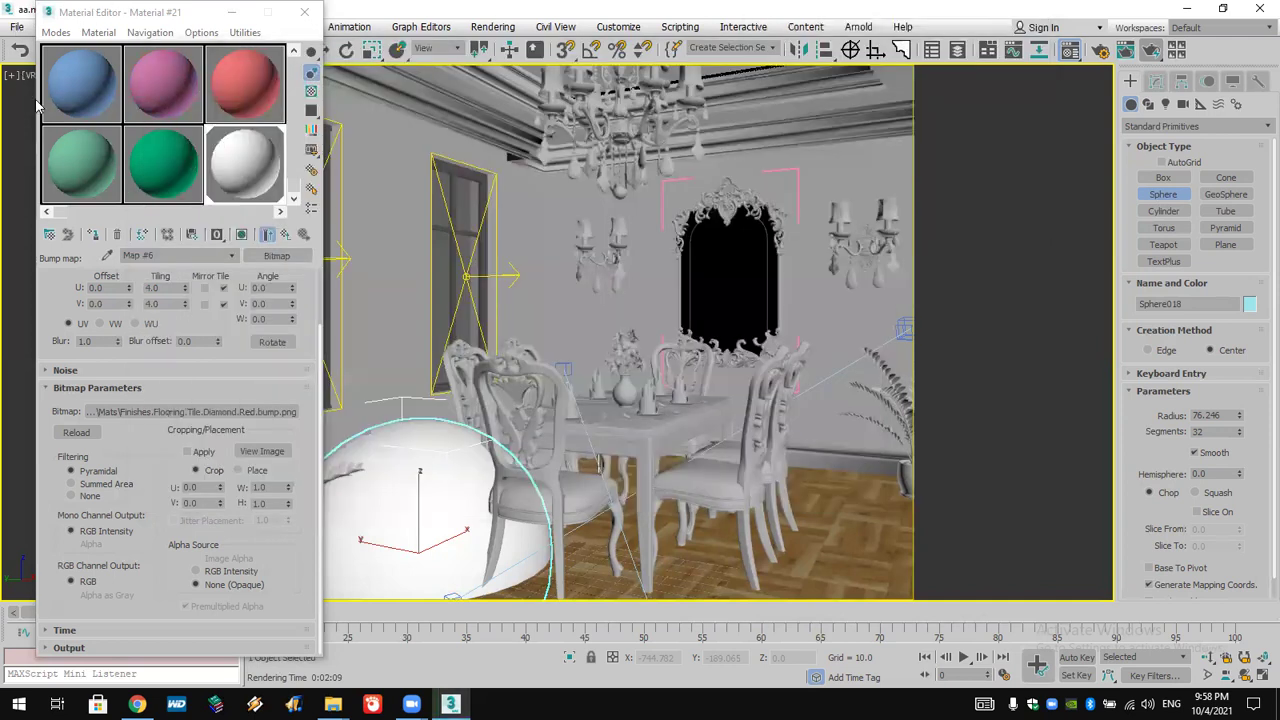
- Open the recent studio scene with the cow figurine, adopting the file's unit scale and cleaning the detected corruption
click(17, 26)
mouse_move(60, 121)
click(372, 142)
click(638, 376)
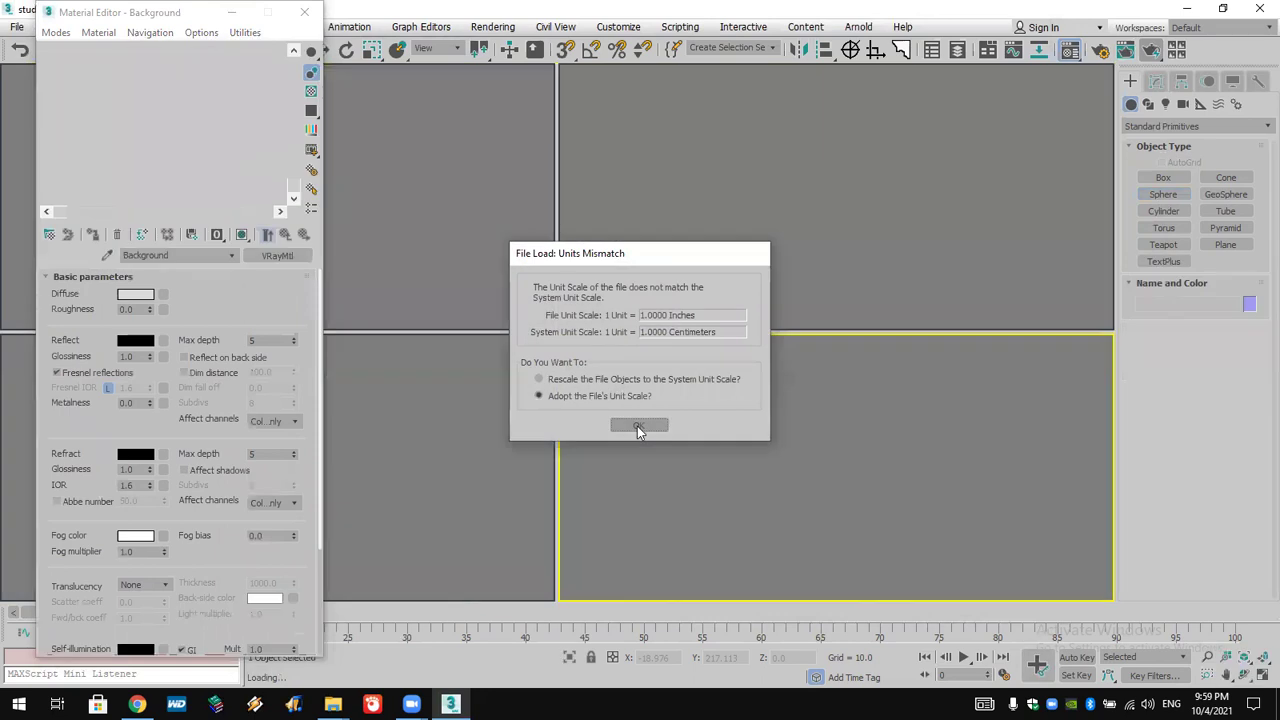
click(637, 426)
click(712, 397)
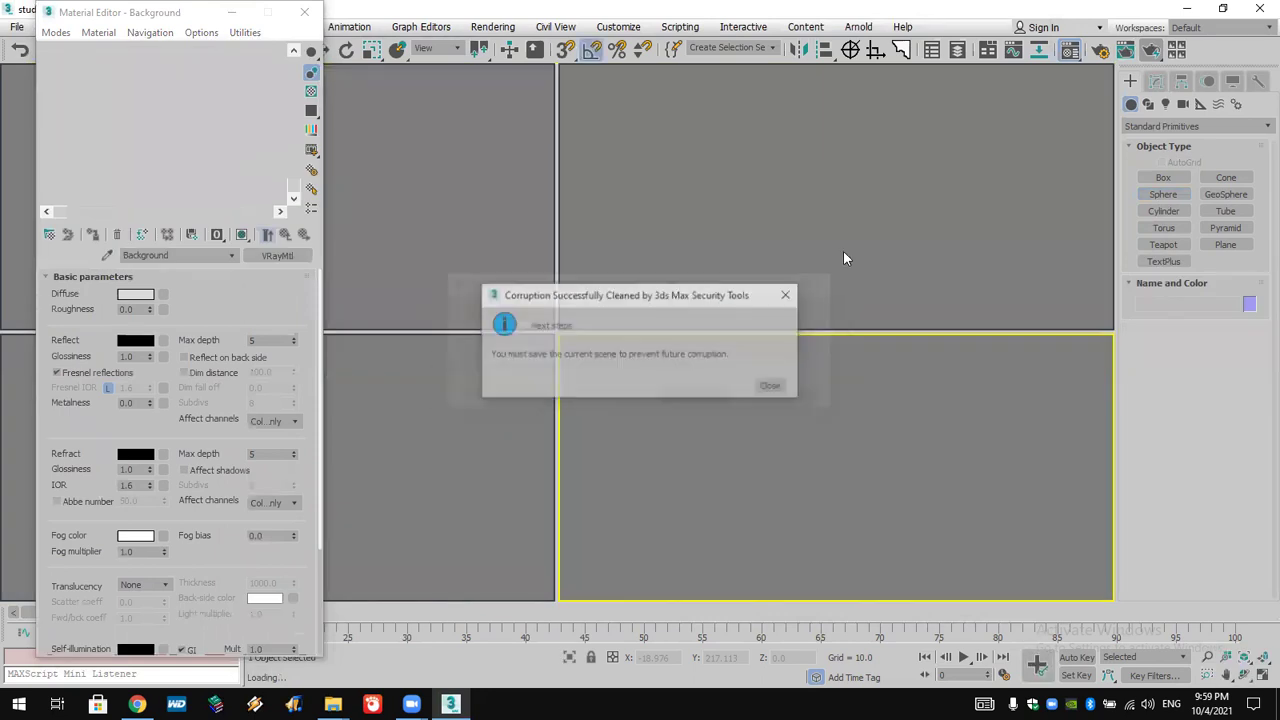
click(771, 387)
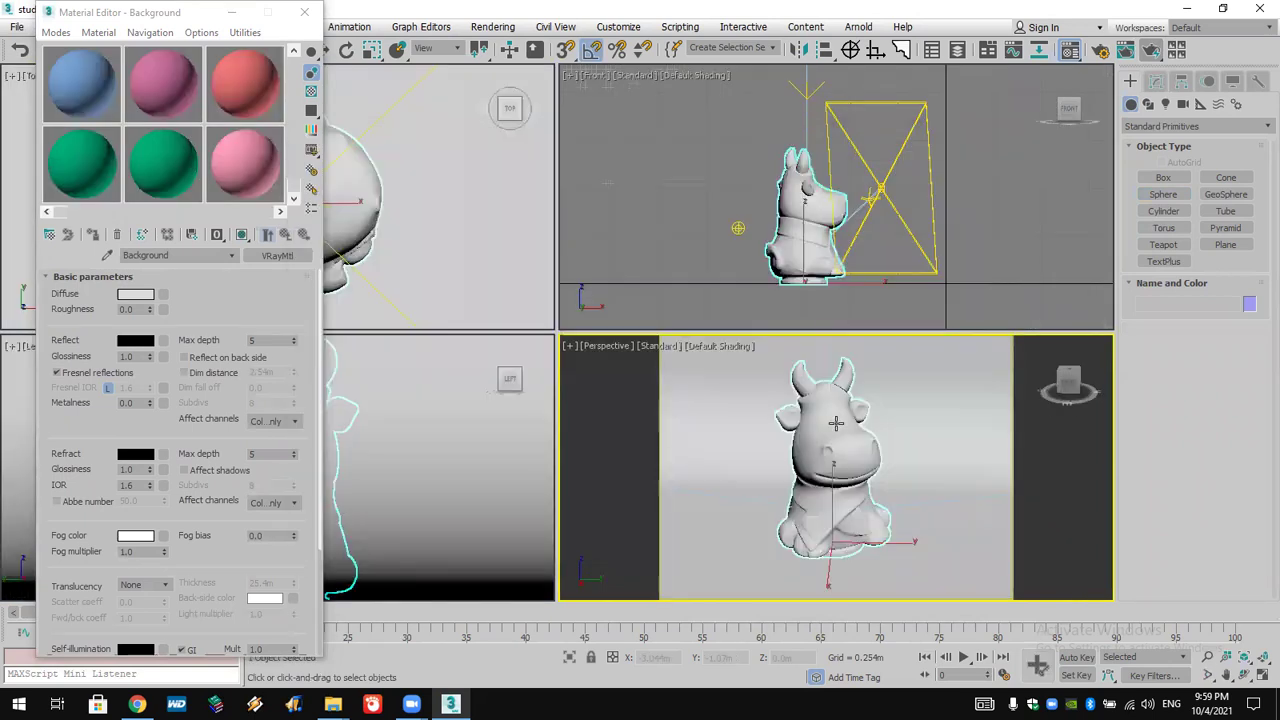
- Hide the cow figurine and create a sphere with a radius of about 0.41 m in its place in the Perspective view
right_click(836, 423)
click(829, 449)
right_click(836, 441)
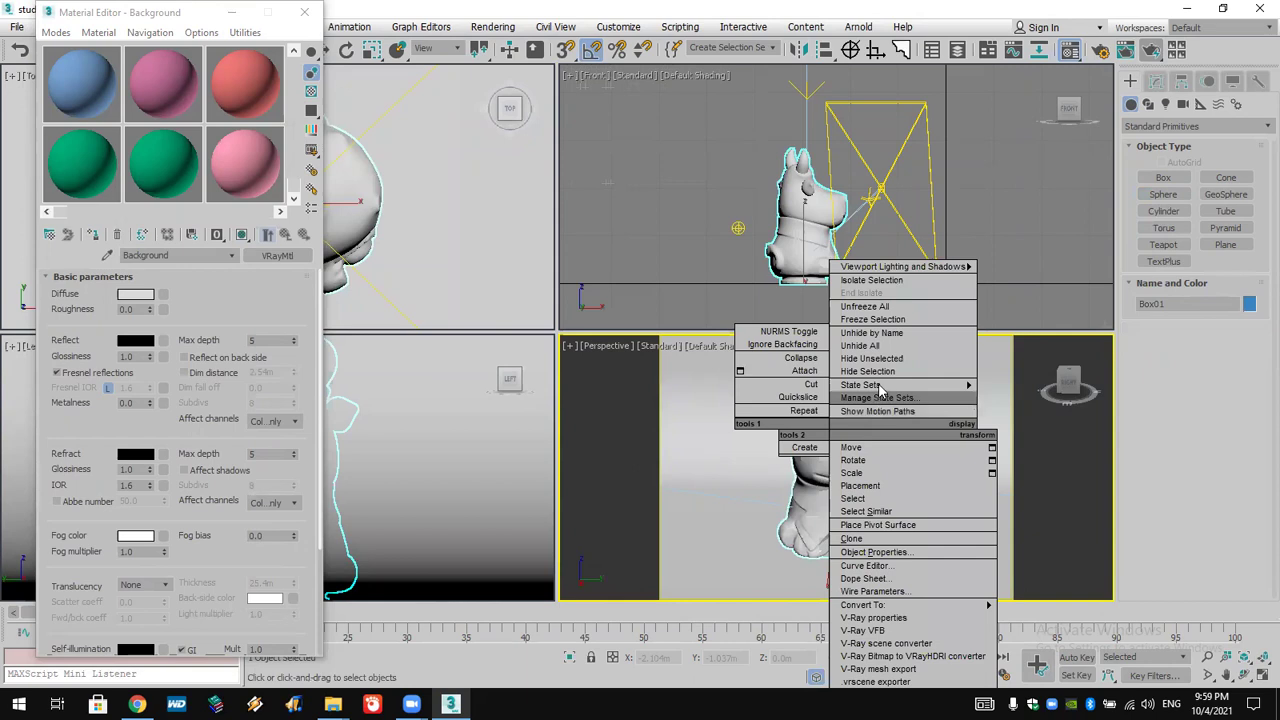
click(882, 385)
click(1163, 194)
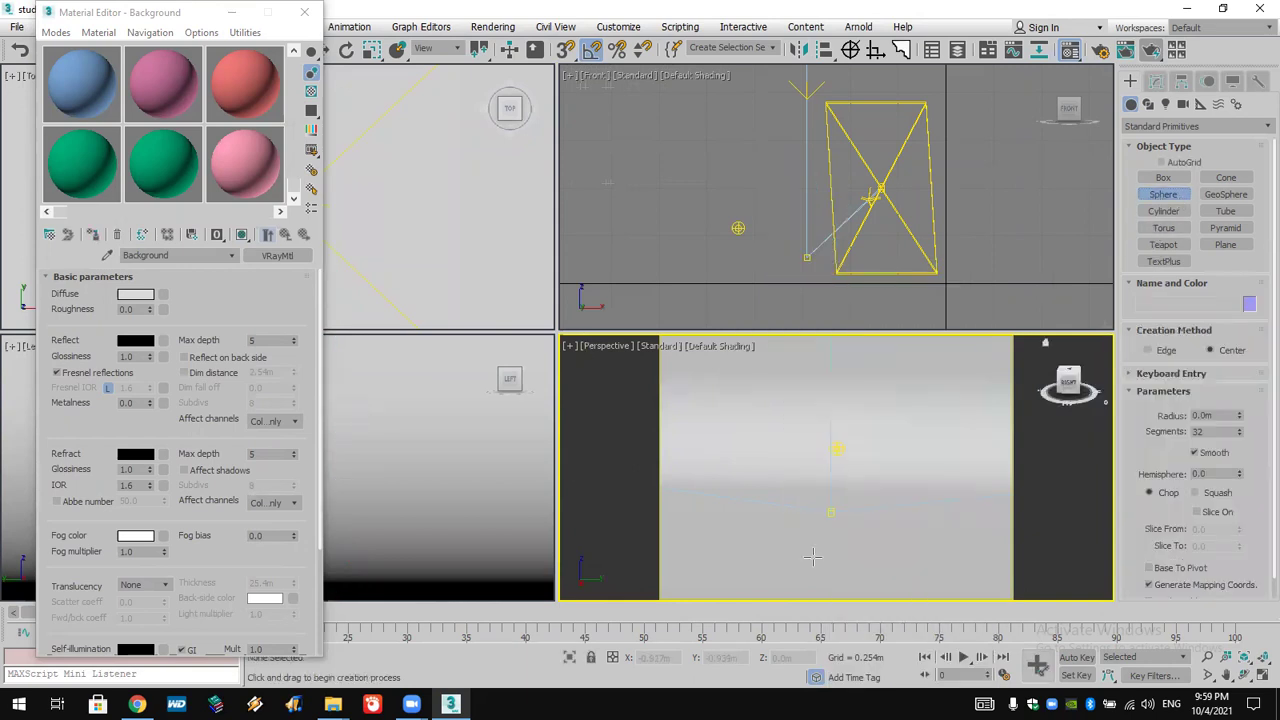
drag(835, 532, 850, 588)
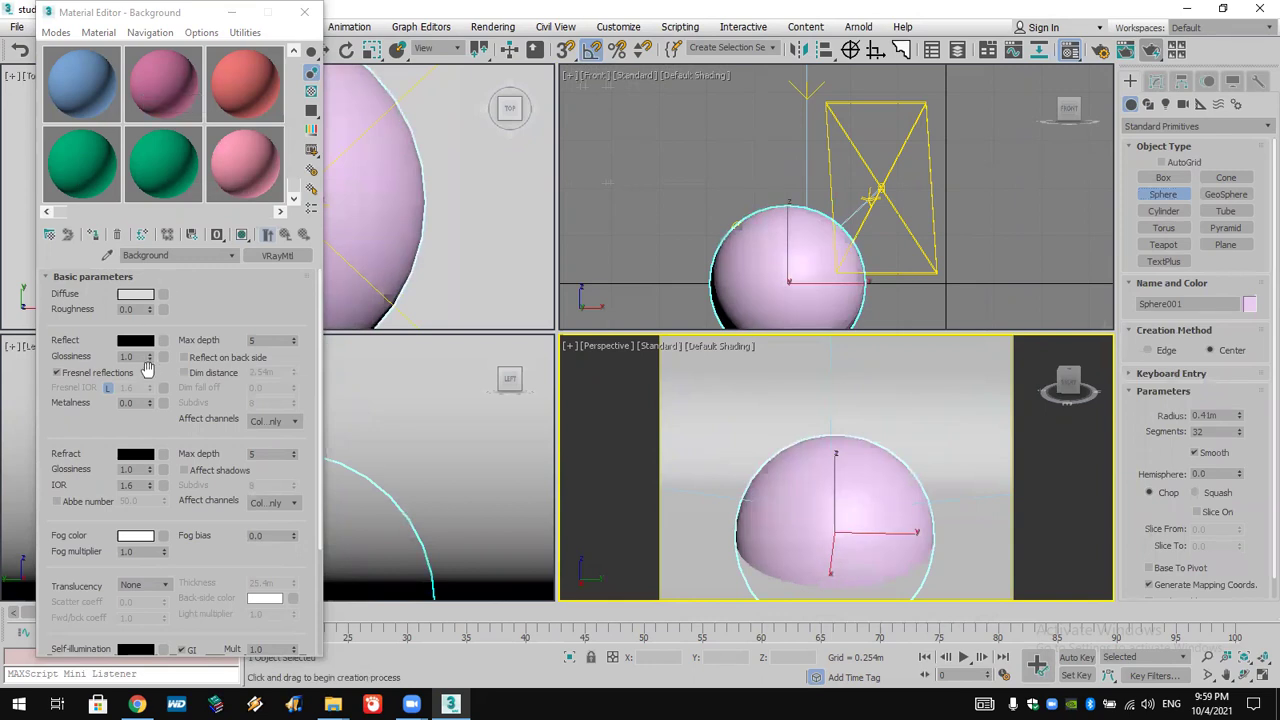
- Set the diffuse colour of the Background material to pure white
click(135, 294)
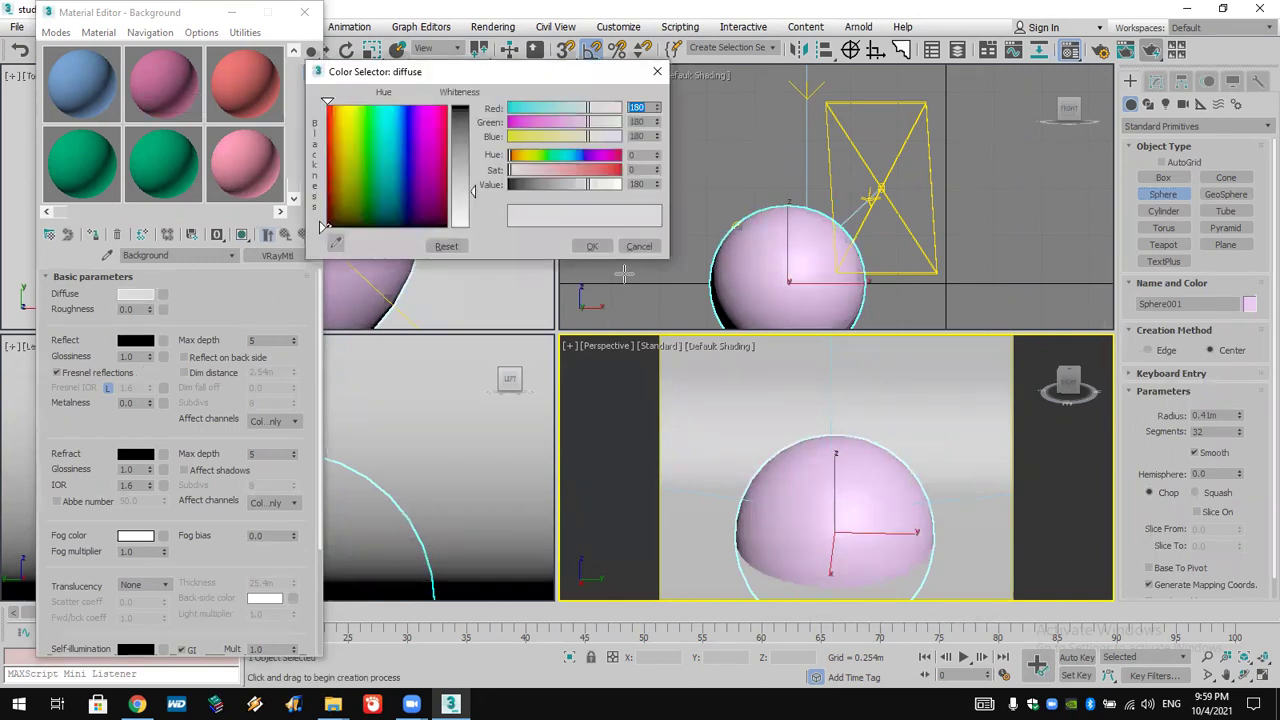
click(636, 244)
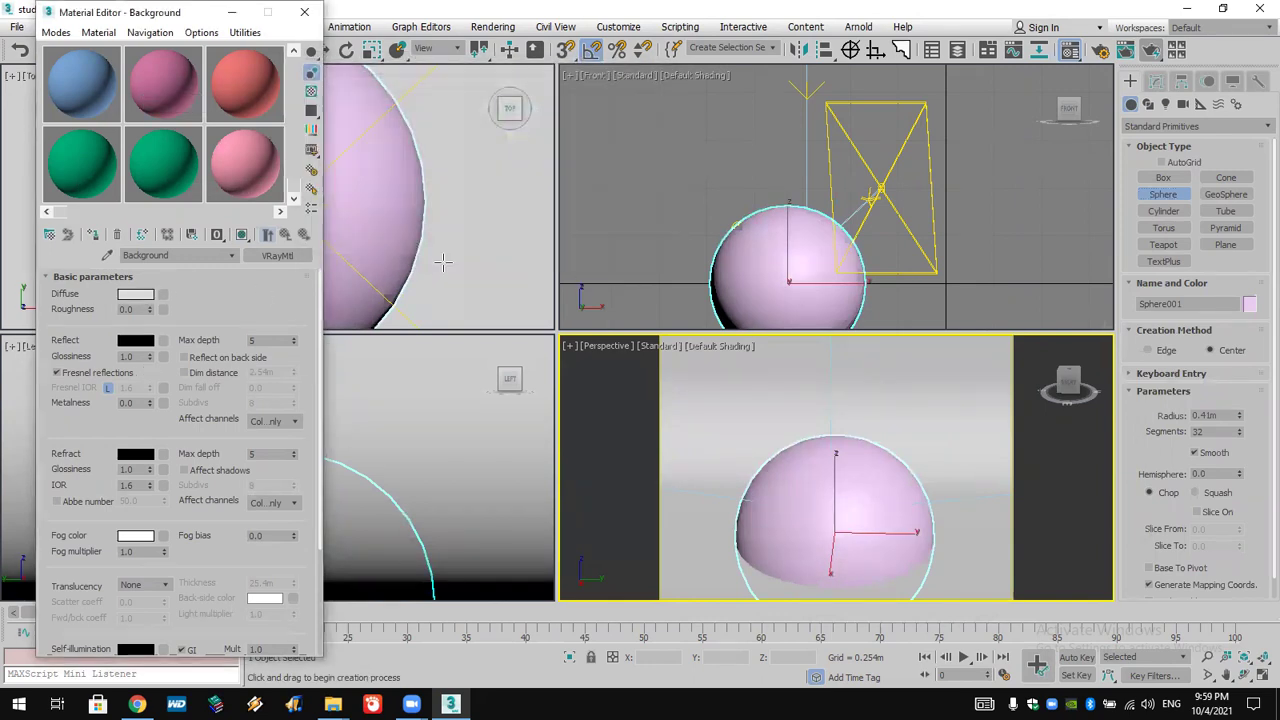
click(136, 294)
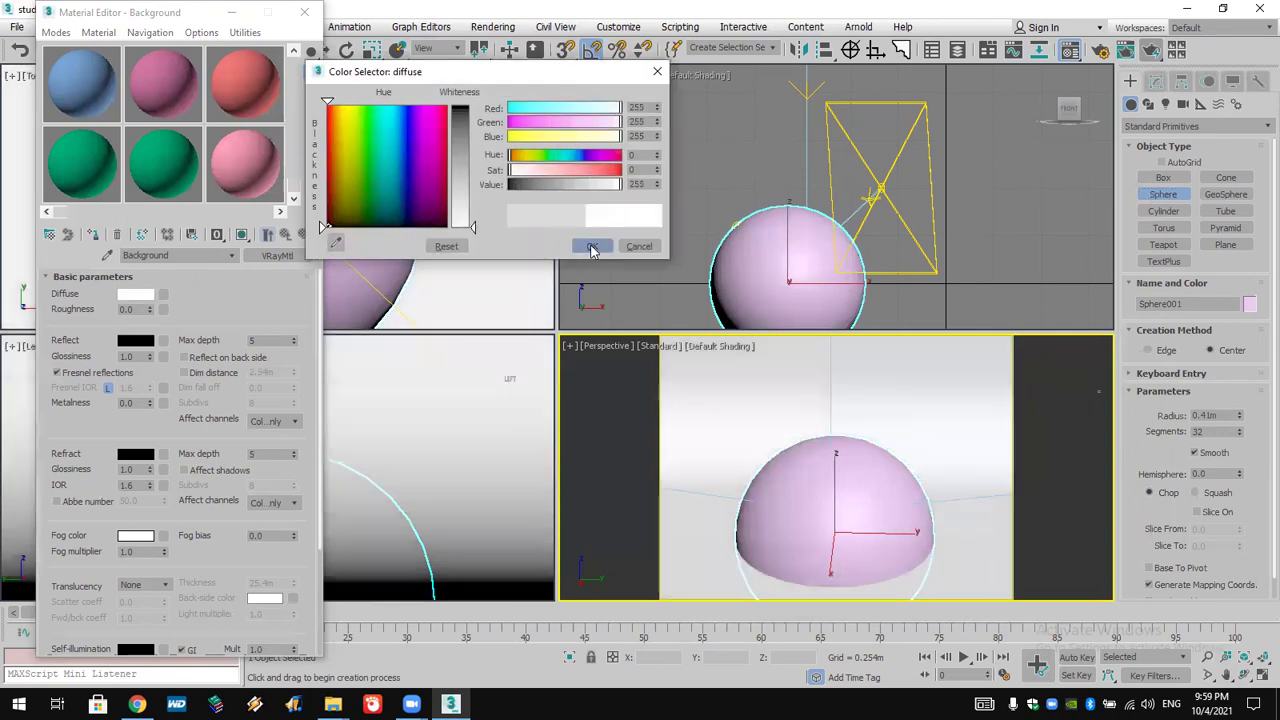
click(592, 246)
- Assign the pink VRayMtl, Material #21, to the sphere and set its diffuse colour to pure white
click(272, 190)
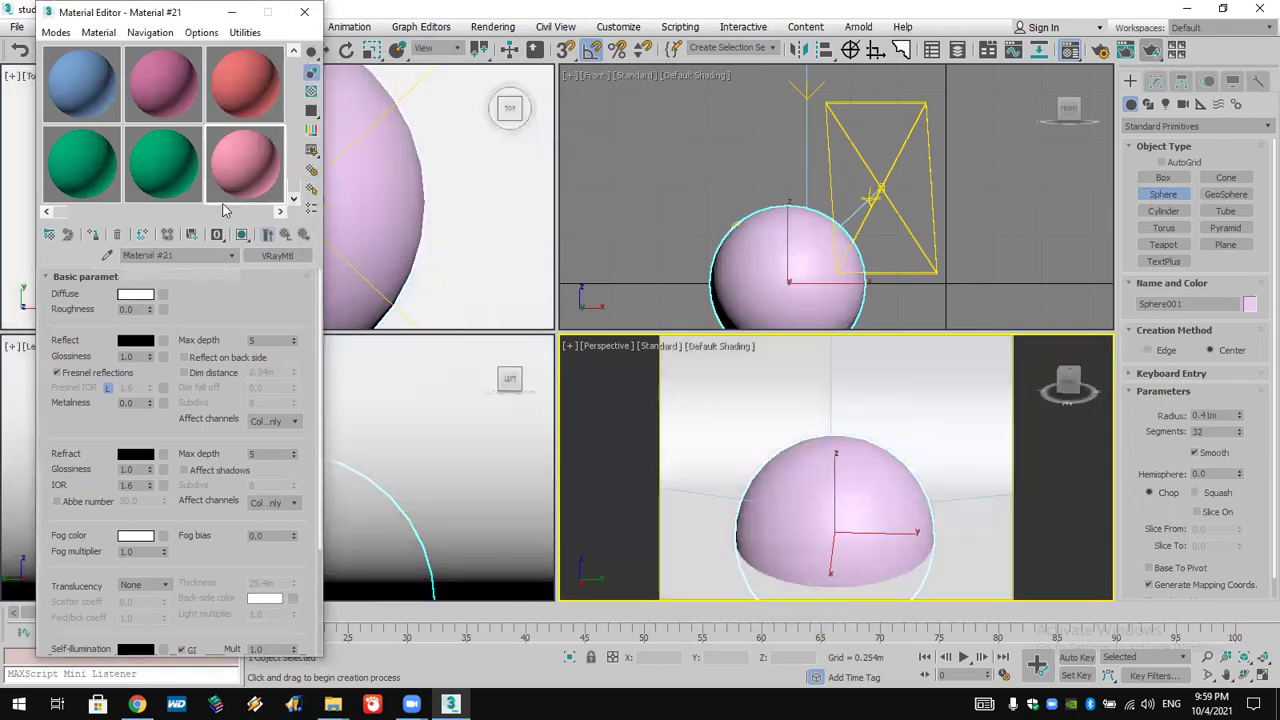
click(92, 234)
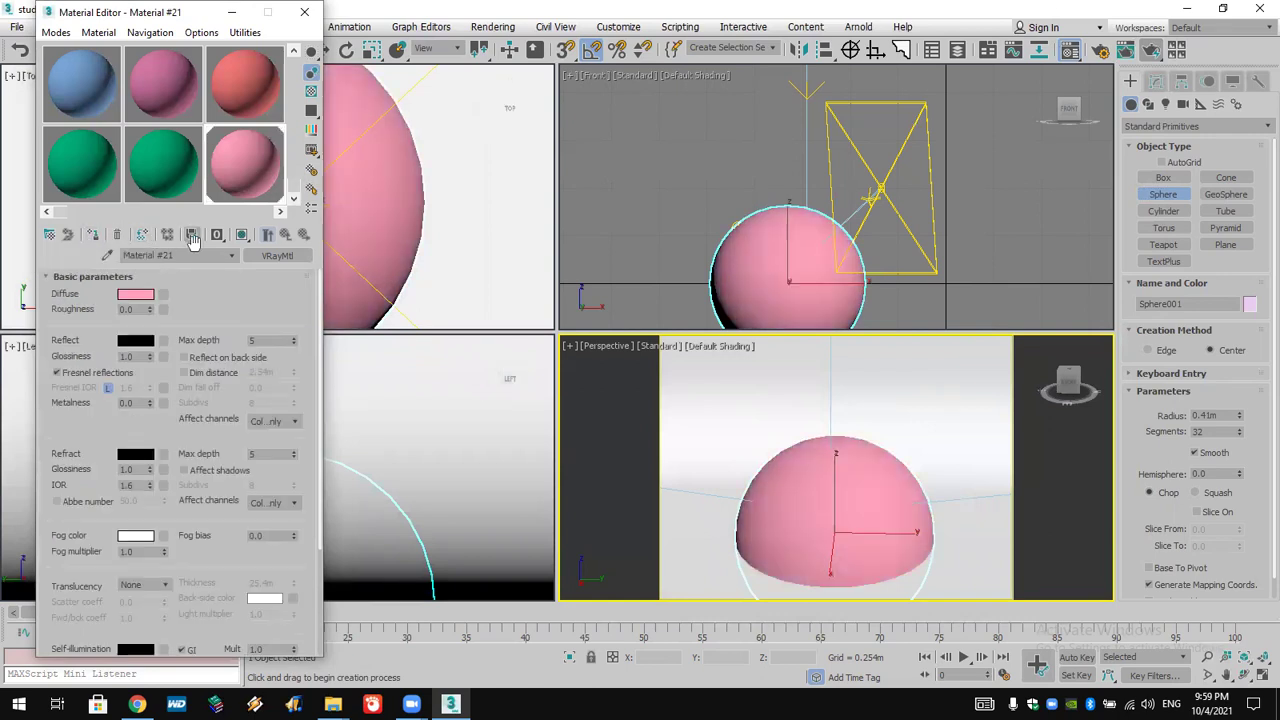
click(136, 294)
drag(473, 150, 473, 225)
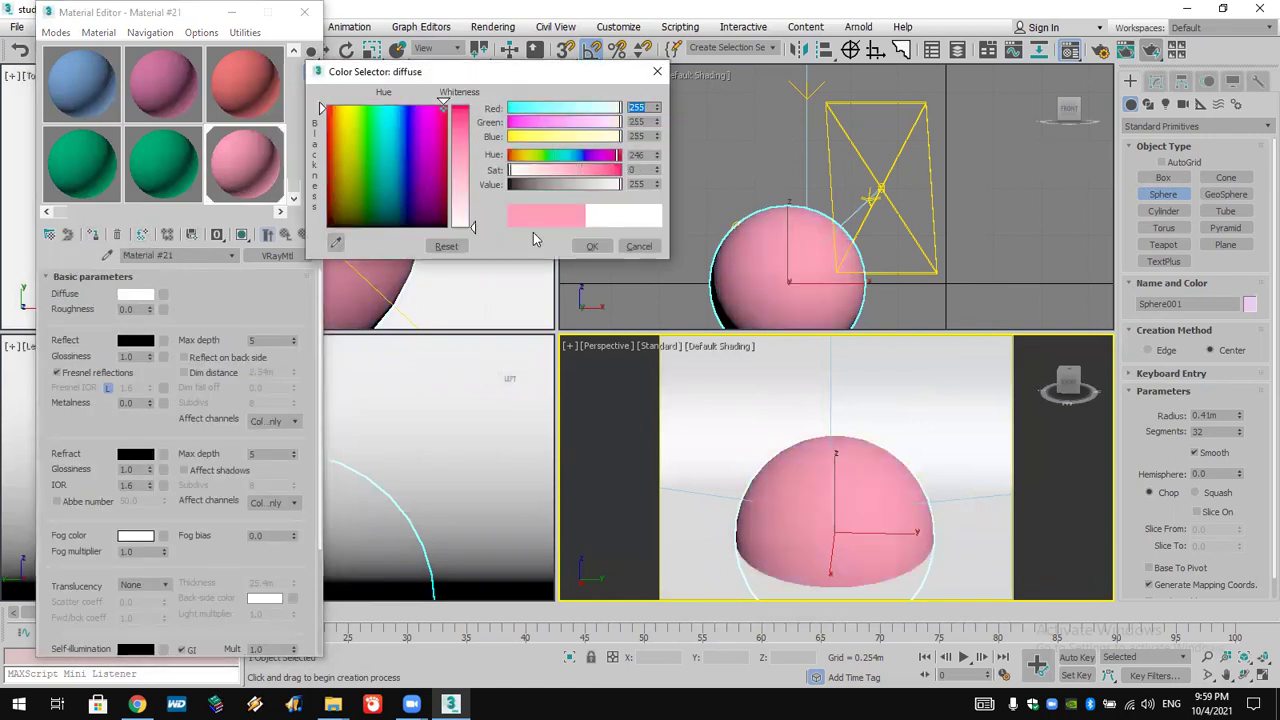
click(590, 245)
- Load the Brick_Non_Uniform_Running_bump bitmap into Material #21's Bump slot and show the map shaded in the viewport
scroll(200, 460, down, 5)
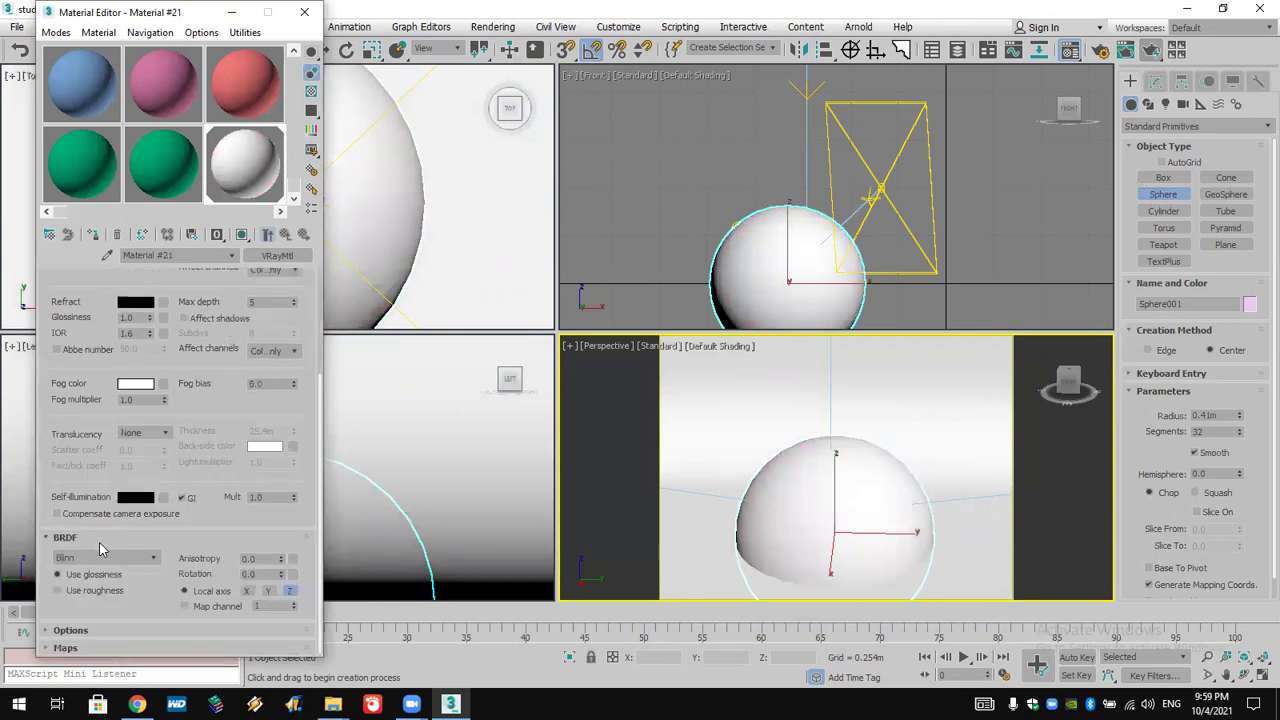
click(120, 648)
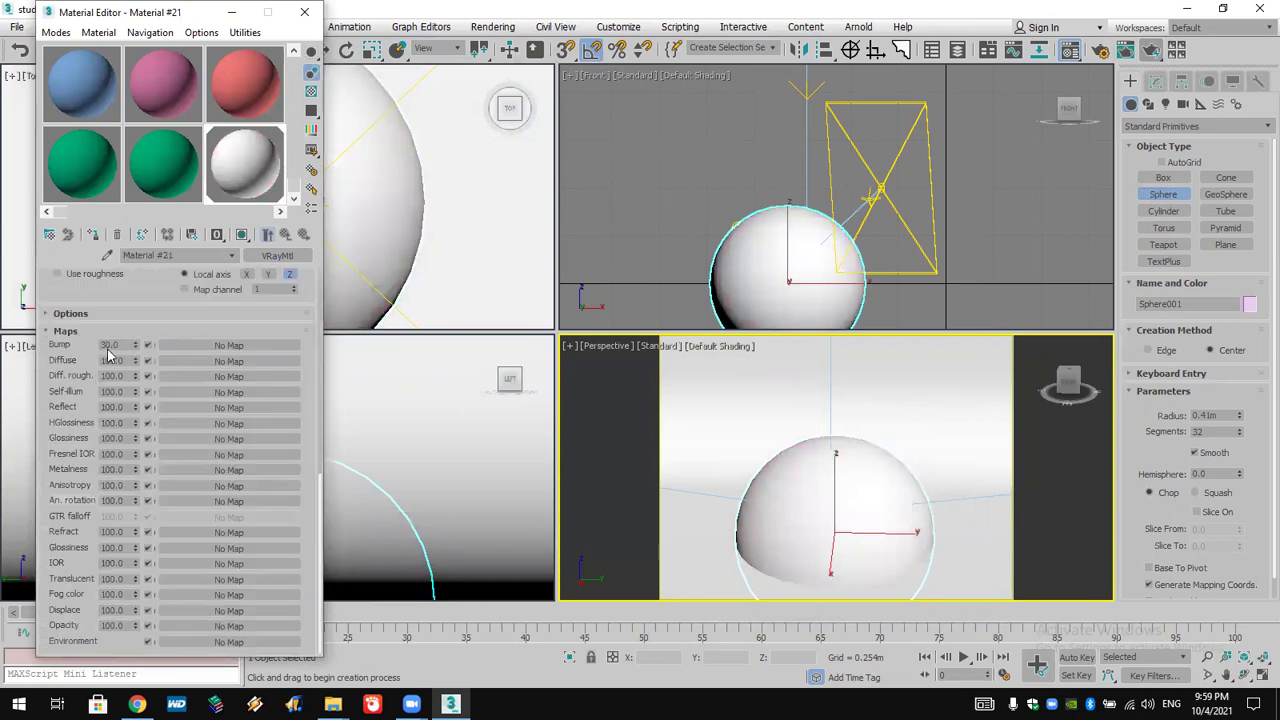
click(215, 346)
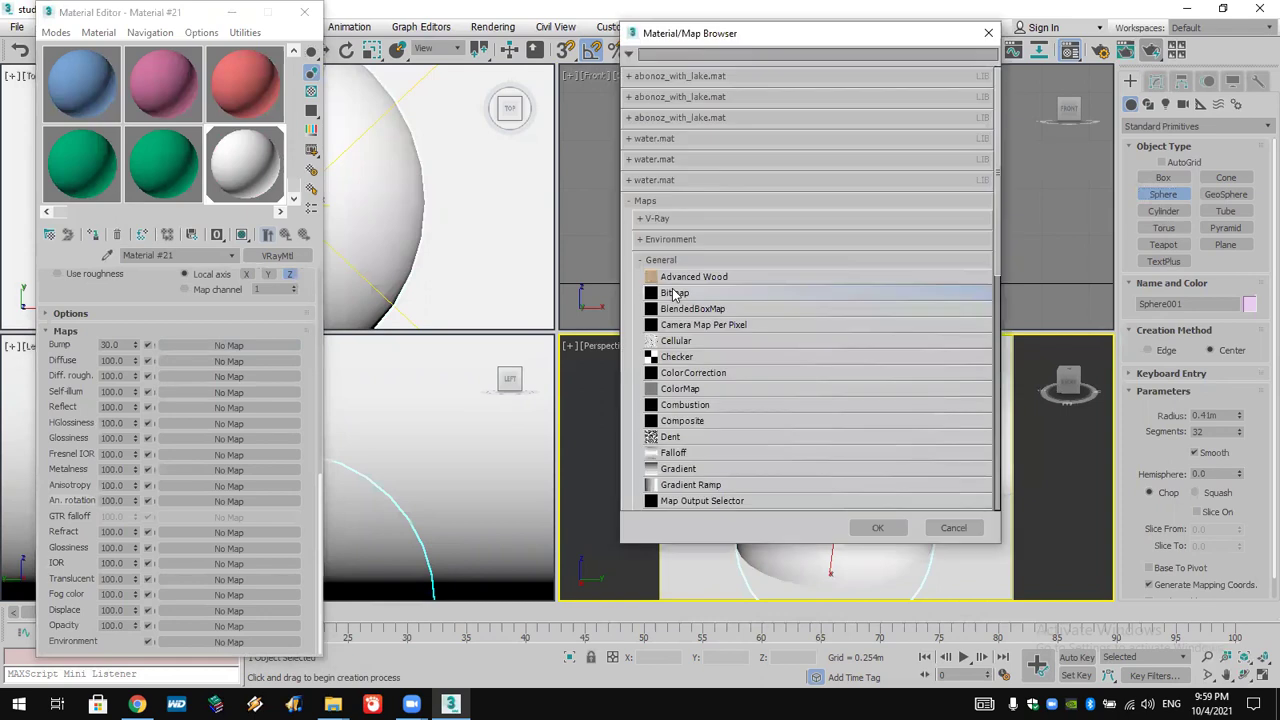
double_click(695, 293)
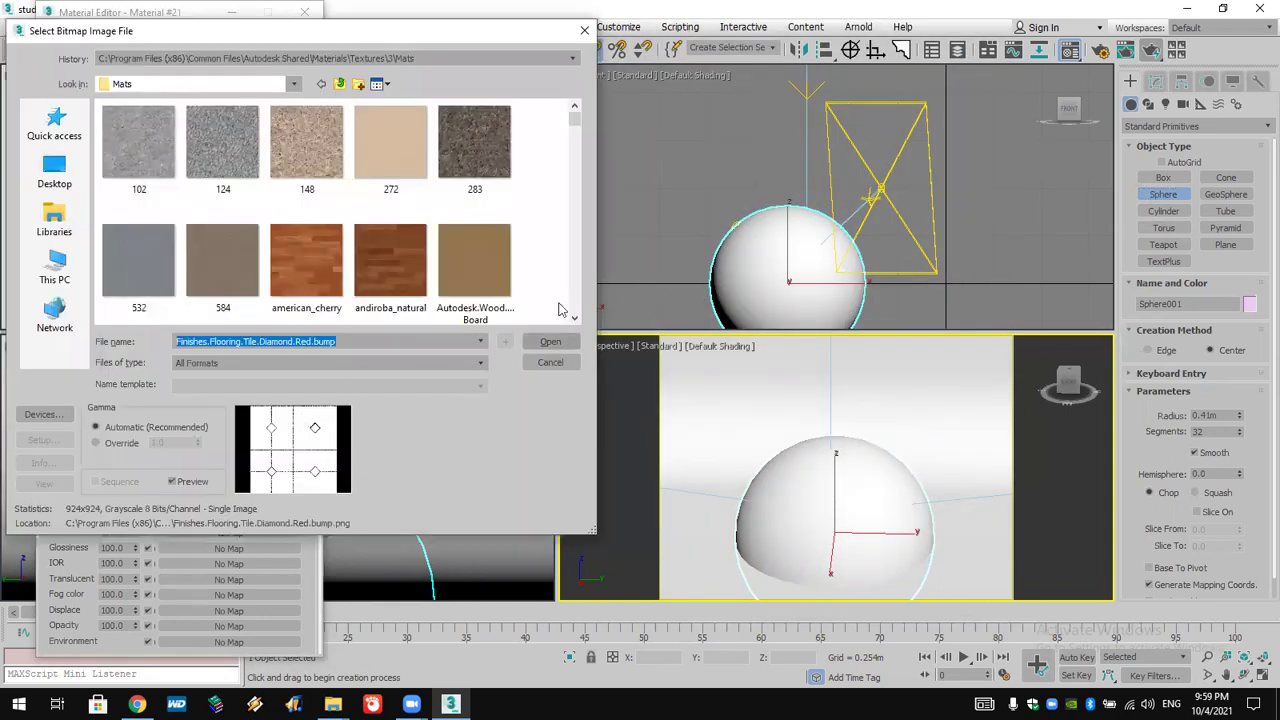
scroll(576, 289, down, 2)
scroll(576, 289, down, 3)
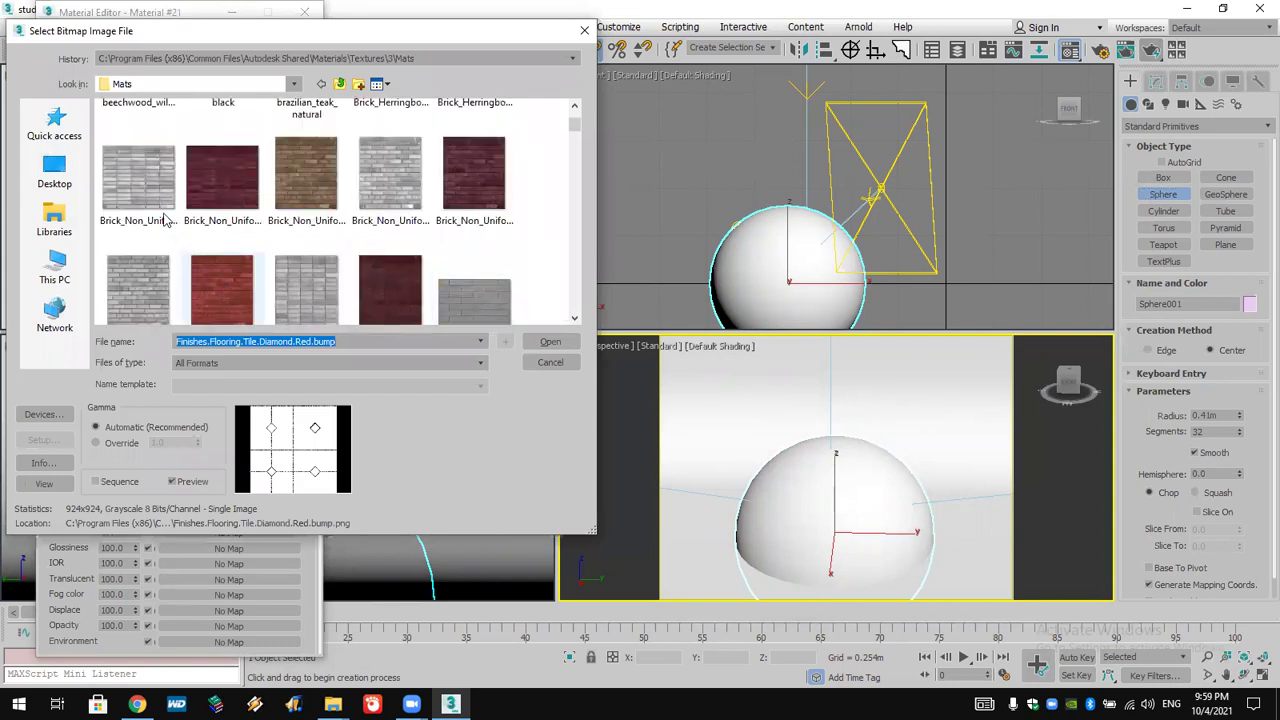
double_click(419, 172)
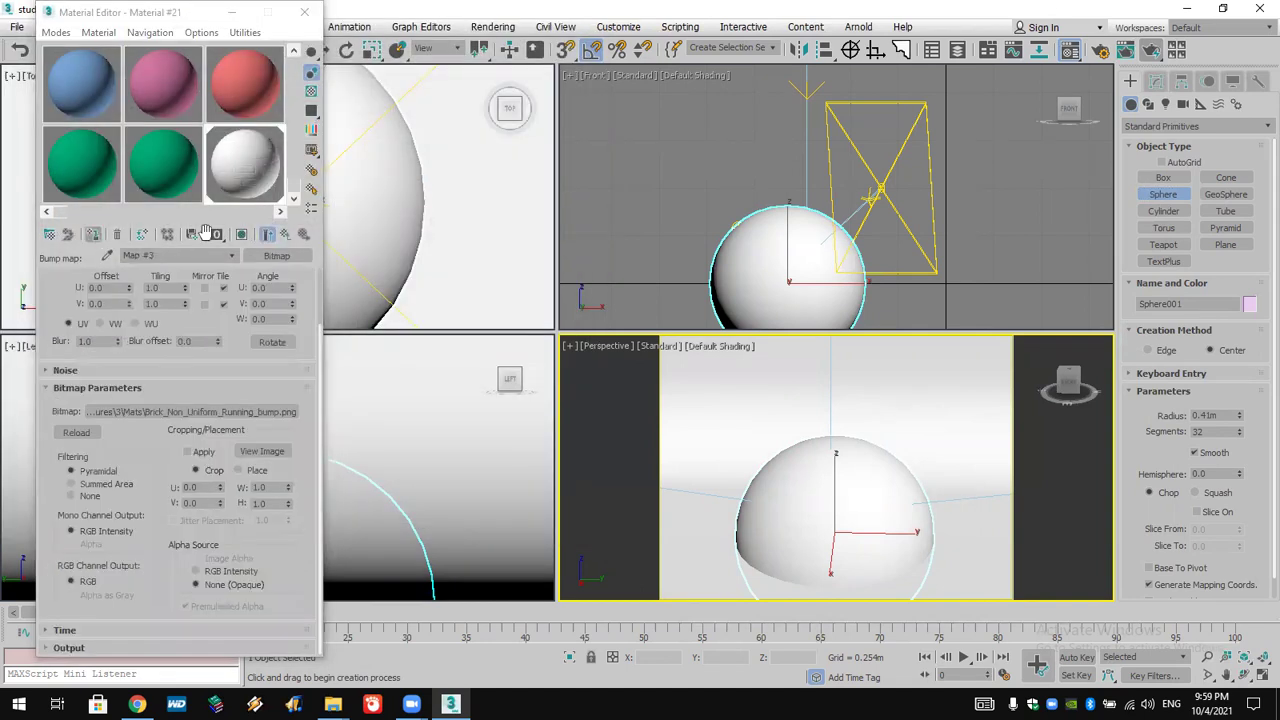
click(241, 234)
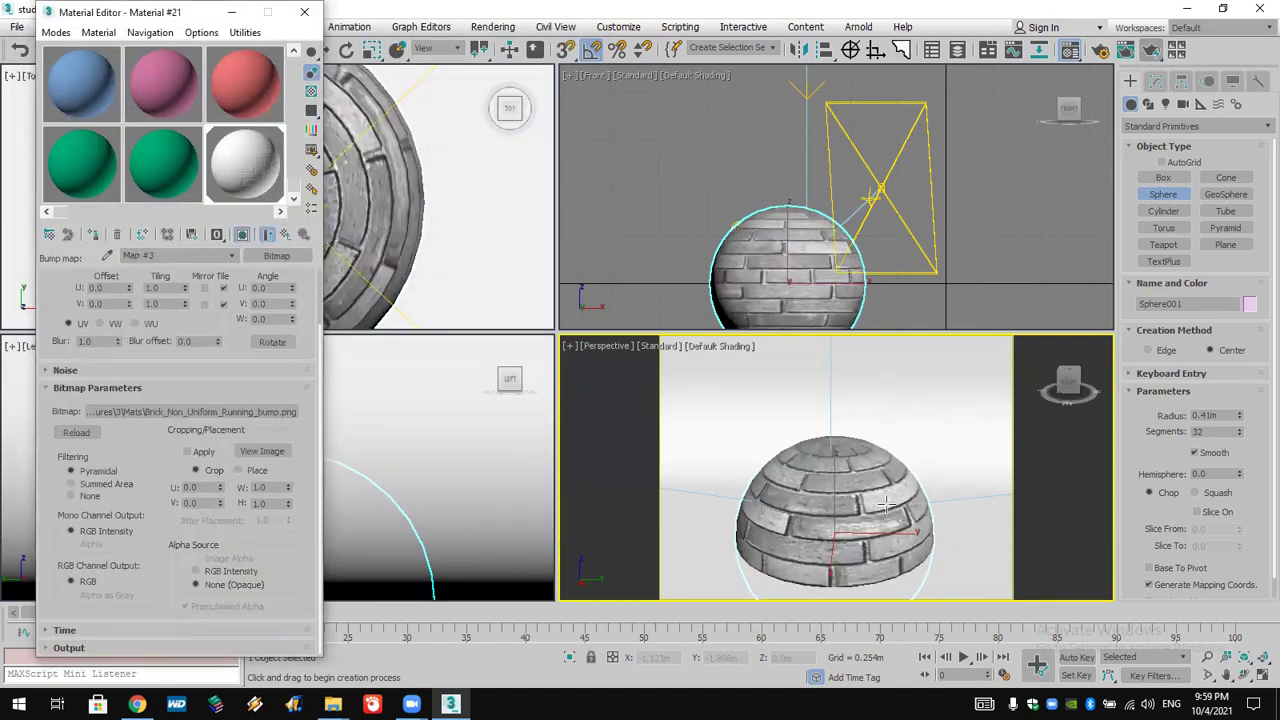
- Return to Material #21's parent level and examine its bump effect in an enlarged sample preview
click(285, 236)
double_click(250, 180)
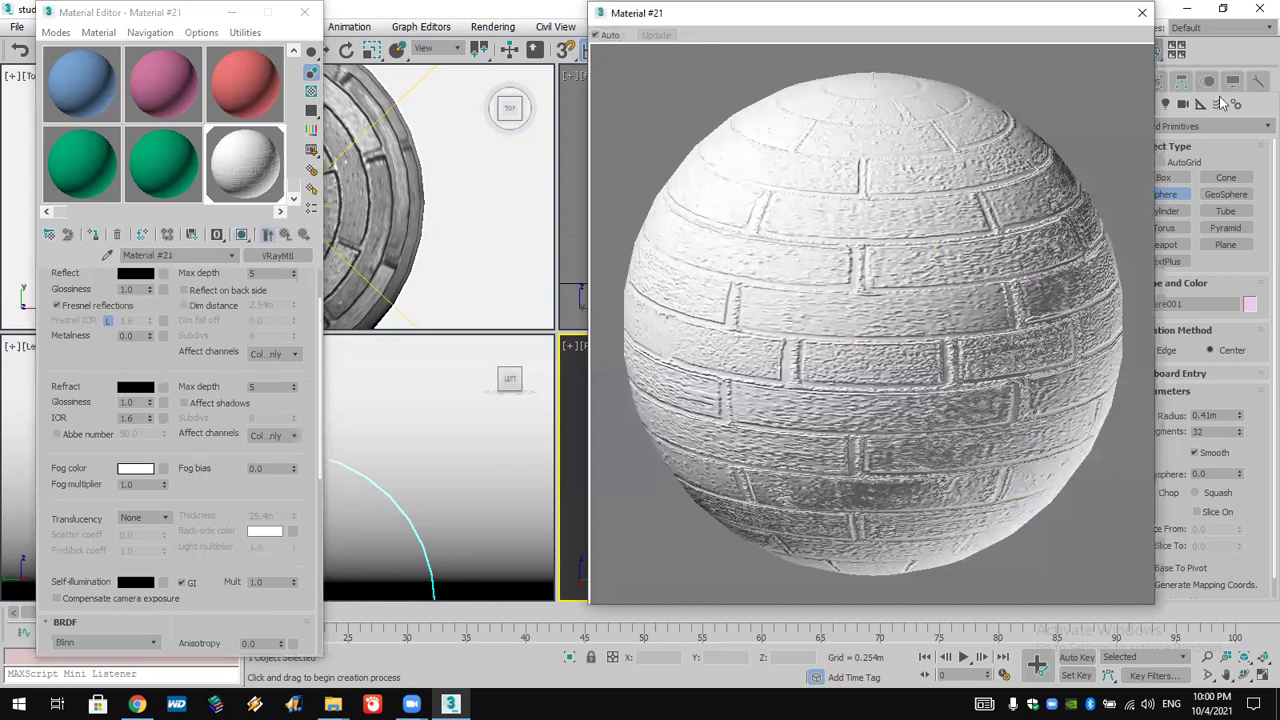
click(1142, 13)
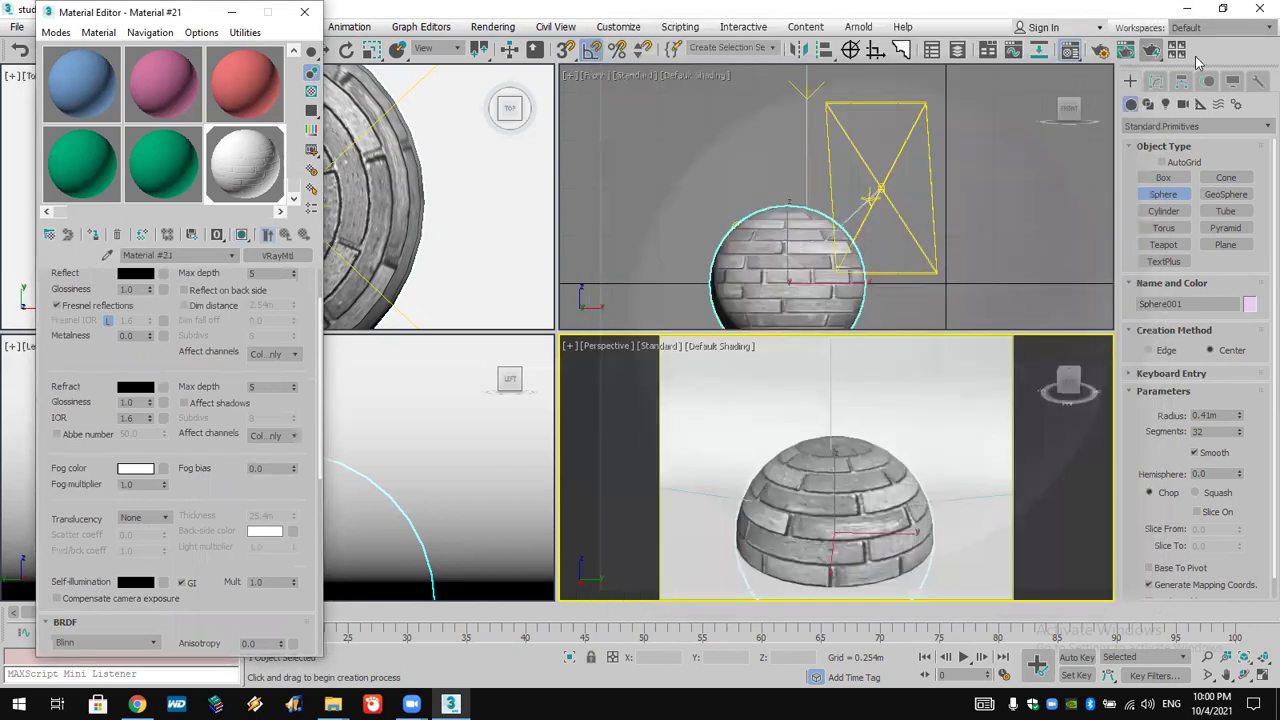
- Test-render the bump-mapped sphere in the Perspective view, inspect it up close, and cancel the render
click(1150, 52)
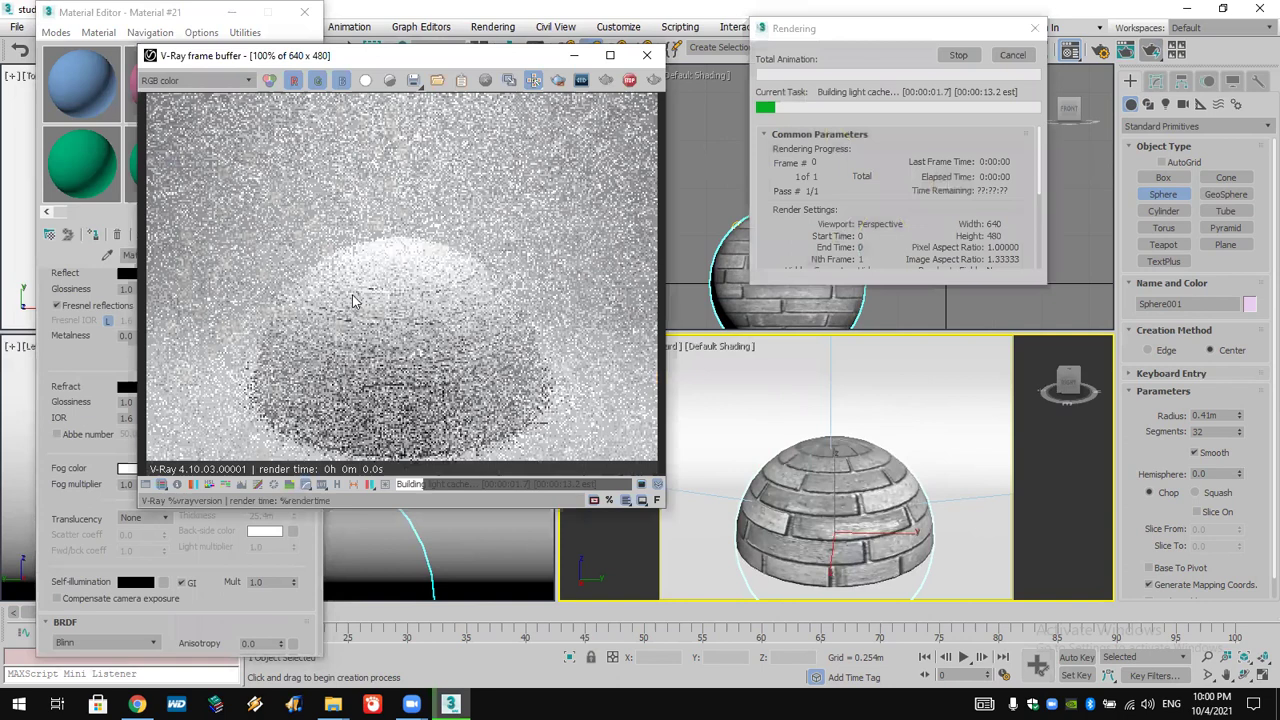
scroll(352, 300, up, 1)
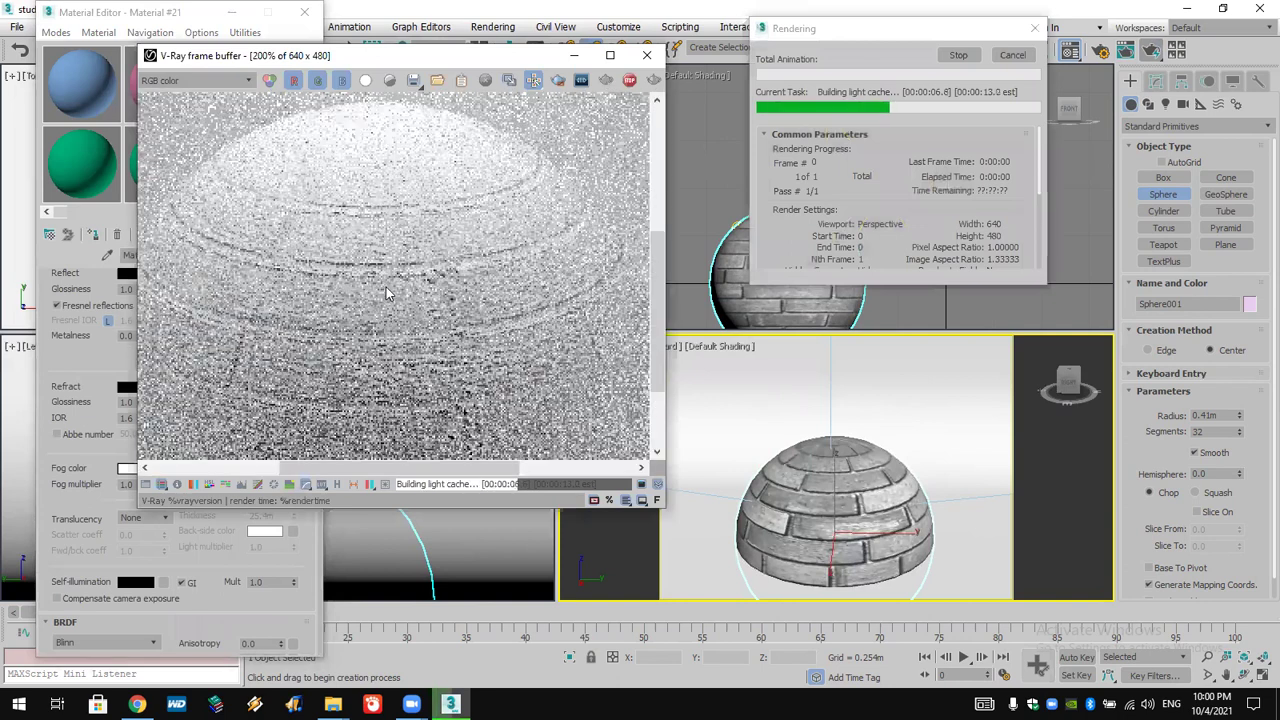
scroll(385, 317, down, 1)
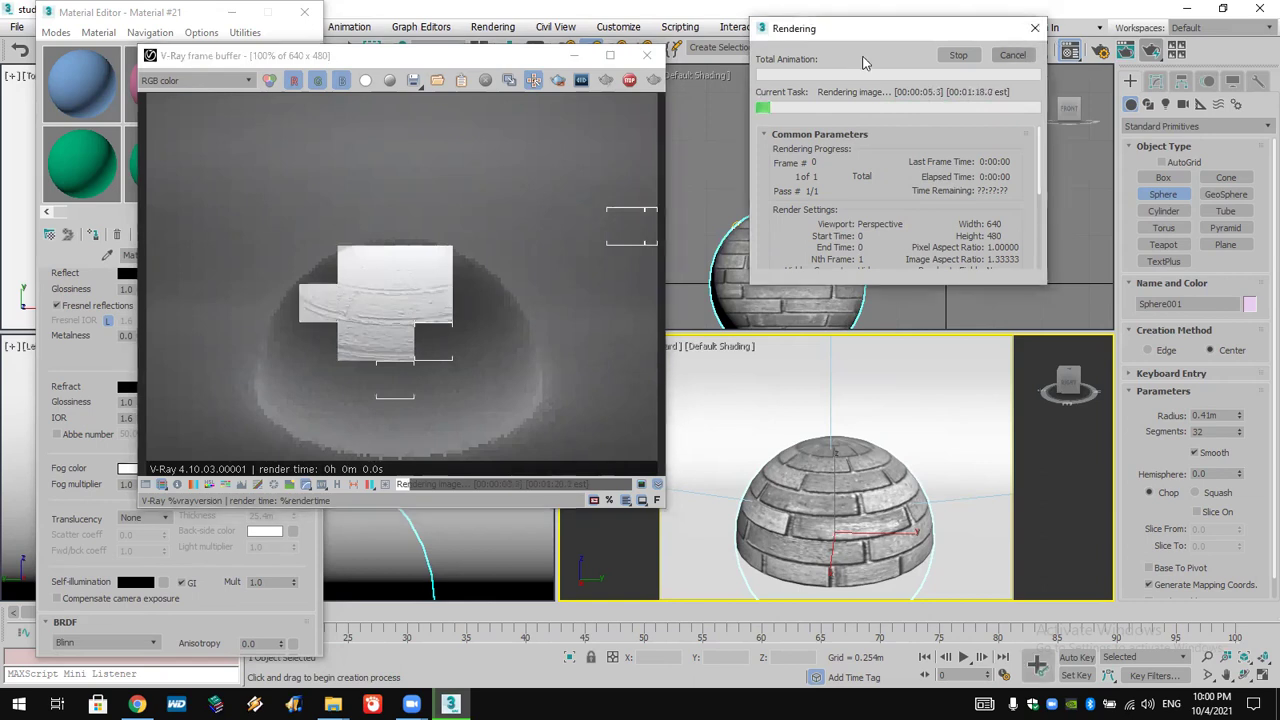
click(645, 58)
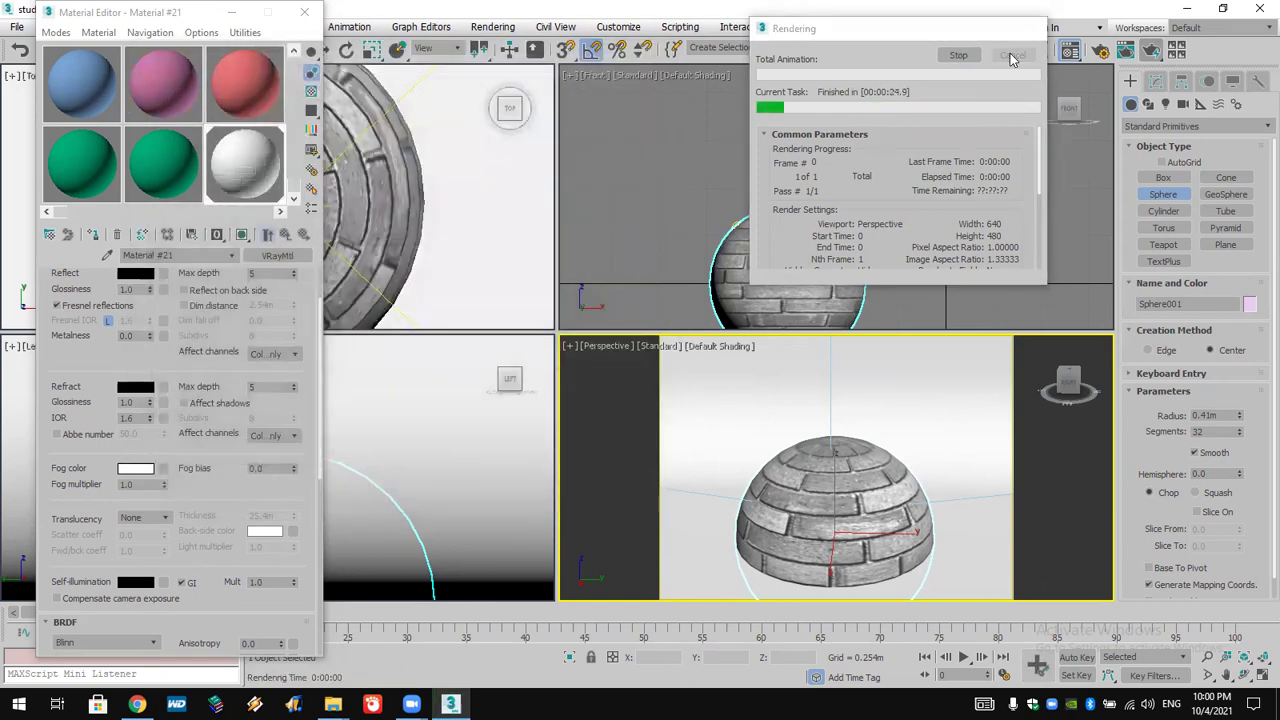
click(205, 532)
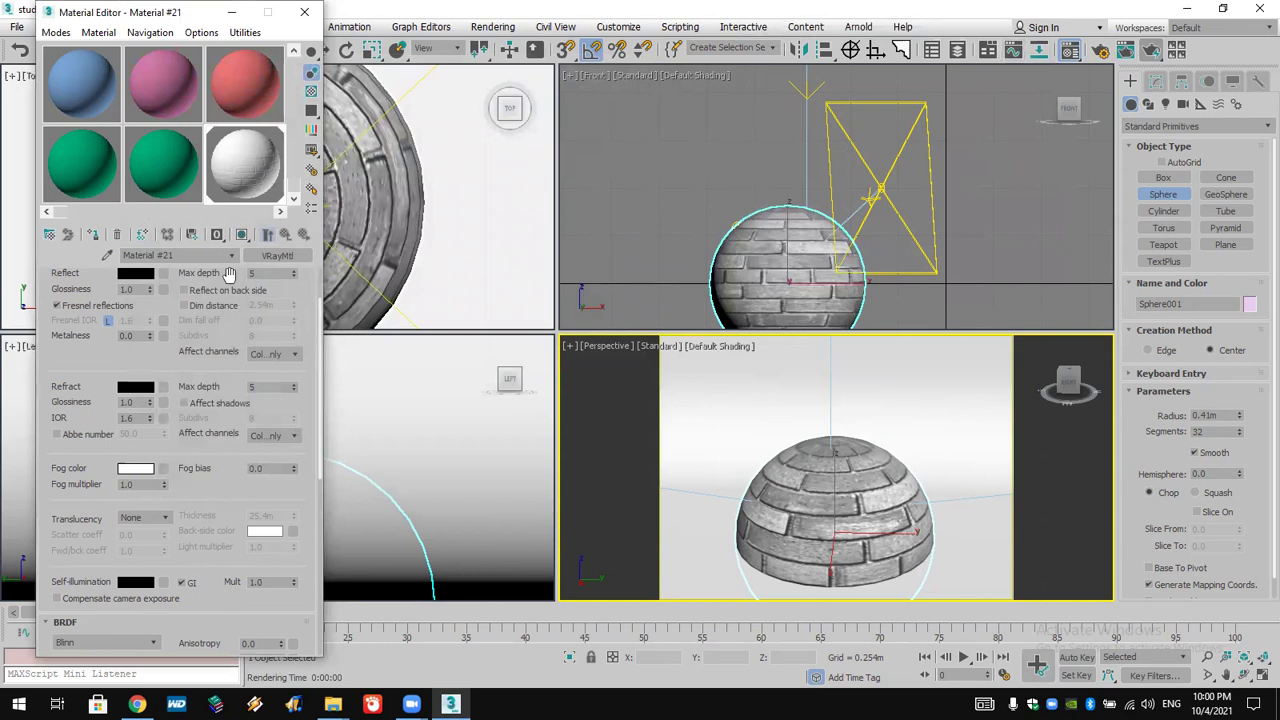
- Assign the green VRayMtl, Material #20, to the sphere and set its diffuse colour to pure white
click(149, 171)
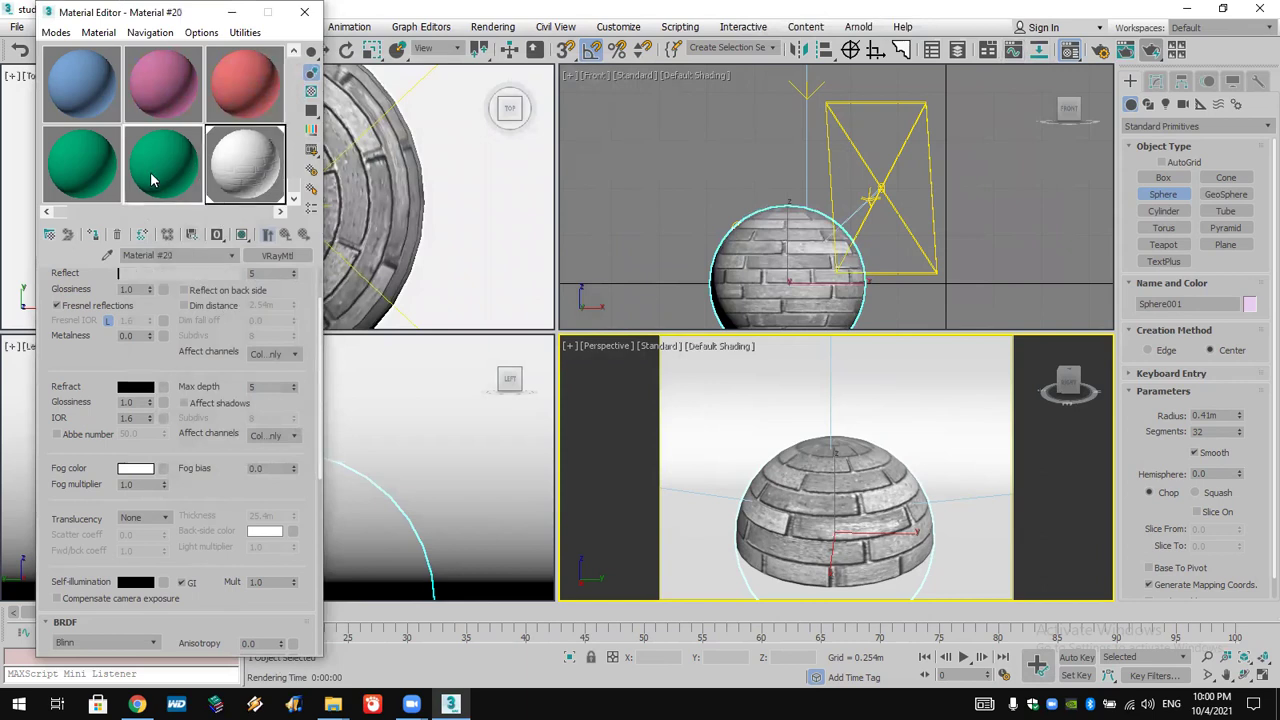
click(93, 234)
click(241, 234)
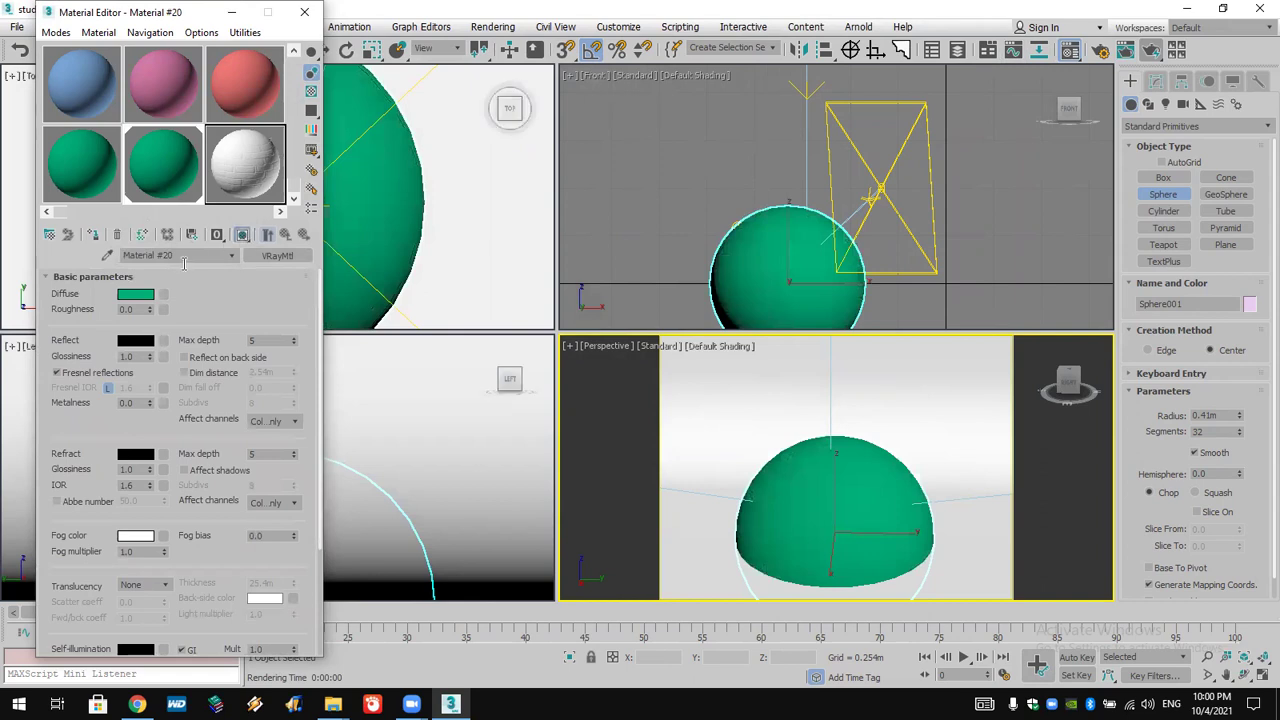
click(135, 293)
drag(480, 170, 480, 250)
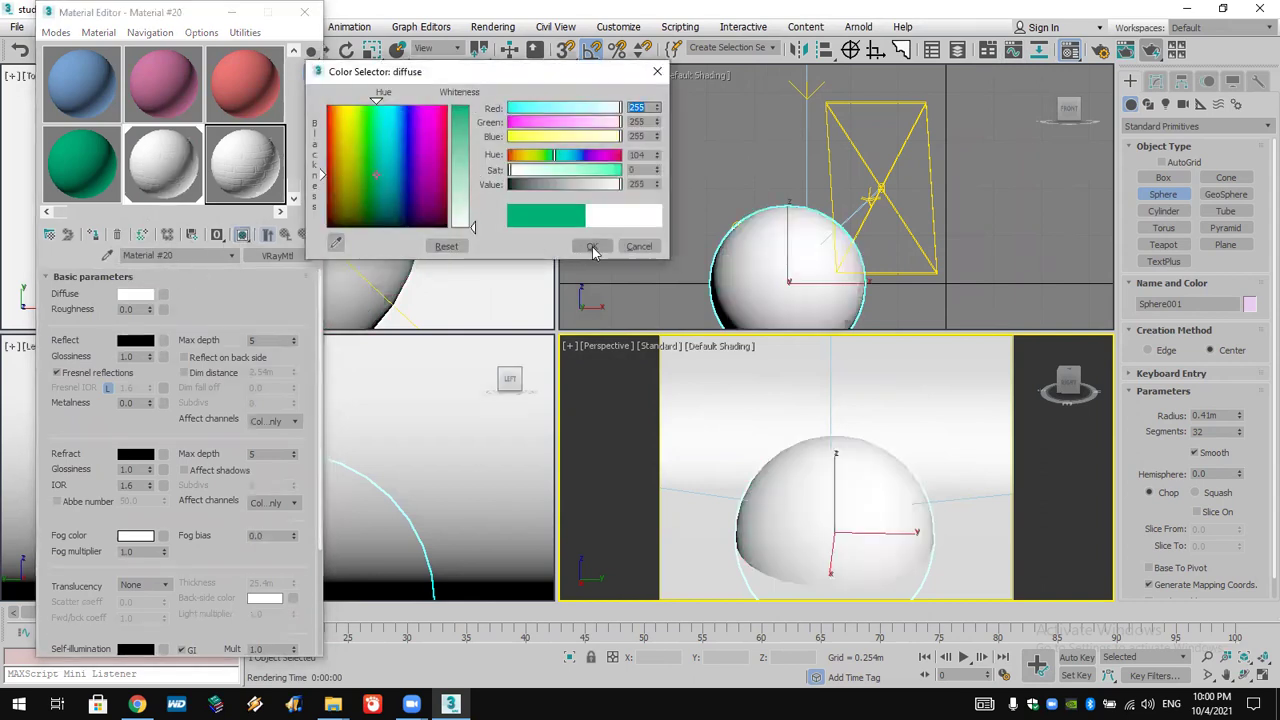
click(598, 248)
- Load the Brick_Non_Uniform_Running_bump bitmap into Material #20's Displace slot
scroll(237, 578, down, 3)
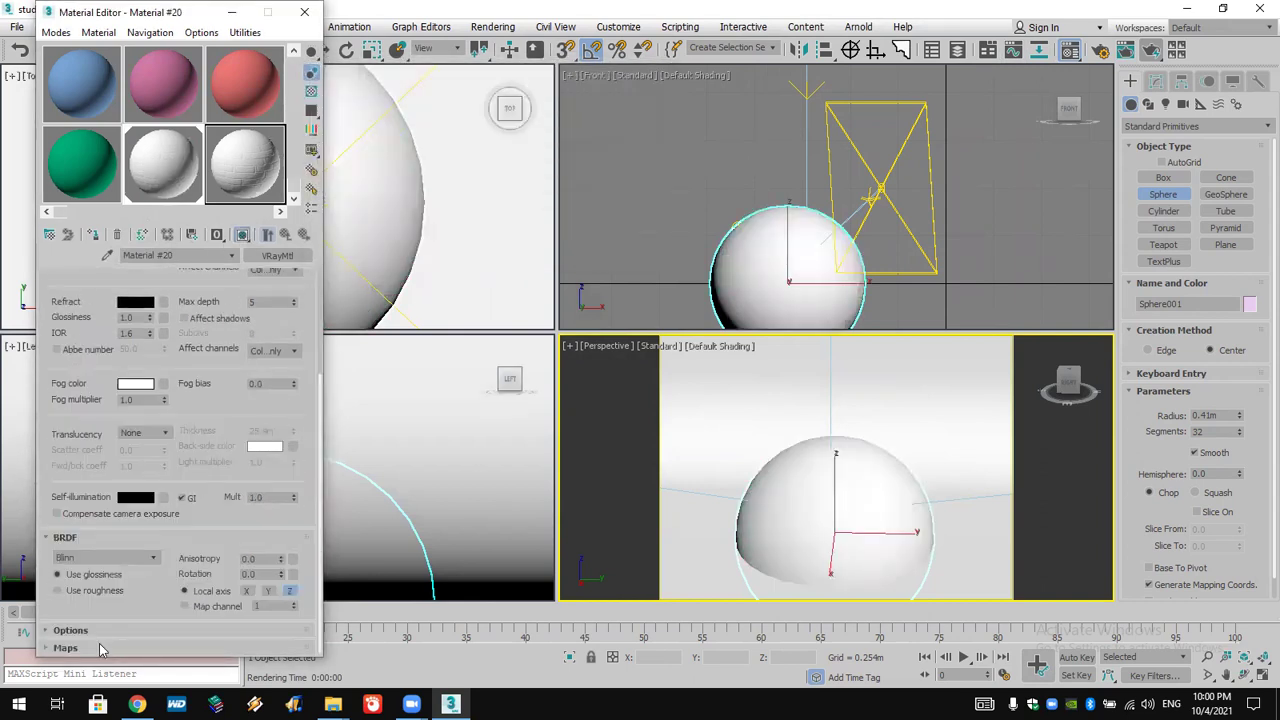
scroll(98, 645, down, 8)
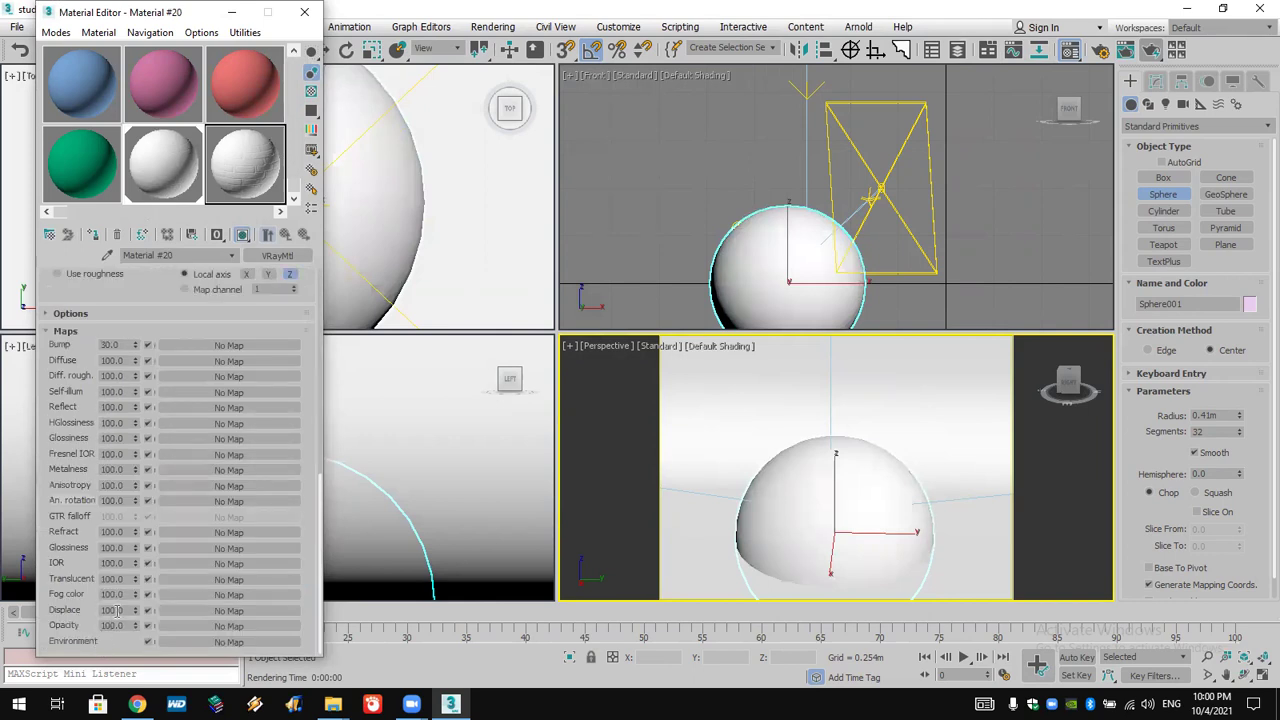
double_click(125, 610)
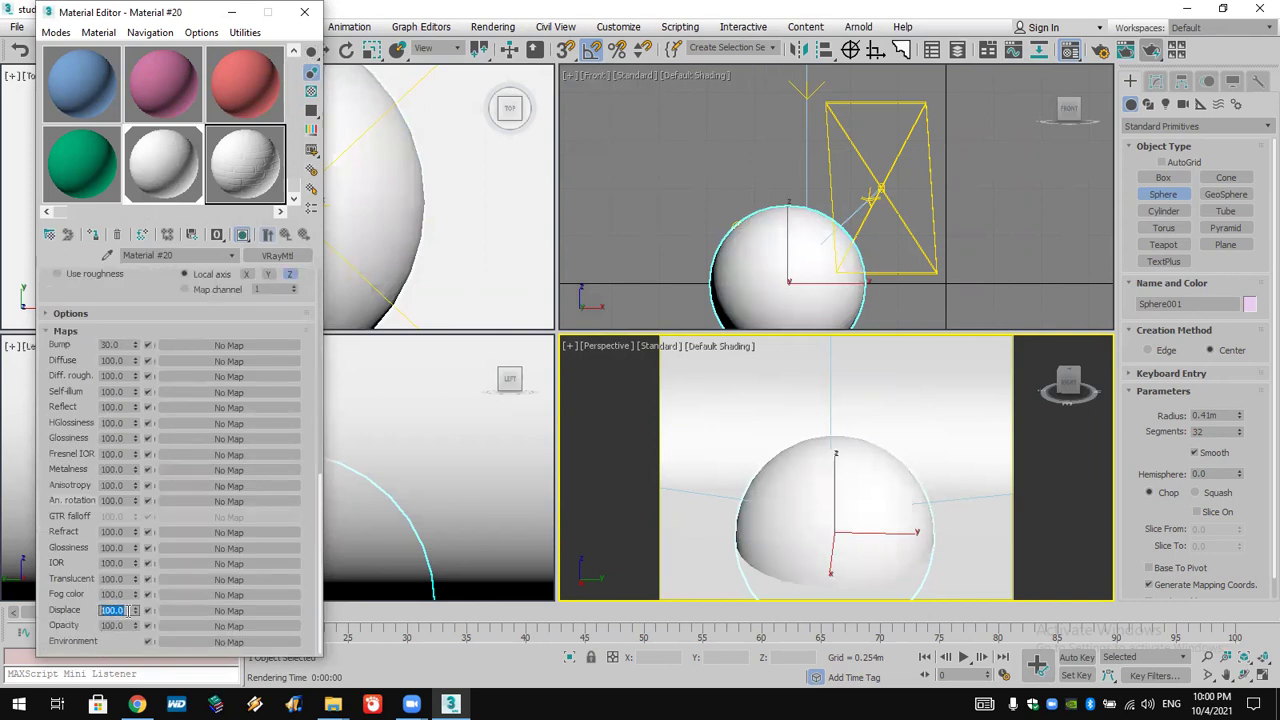
click(195, 611)
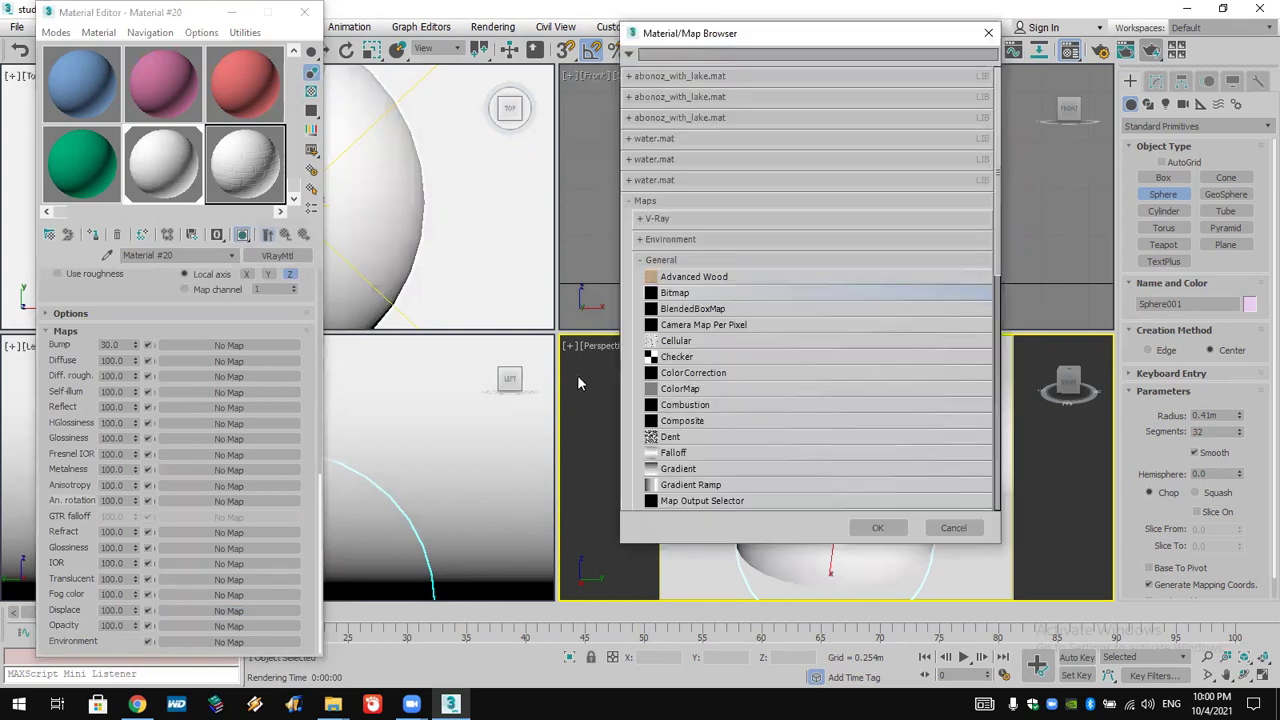
double_click(692, 294)
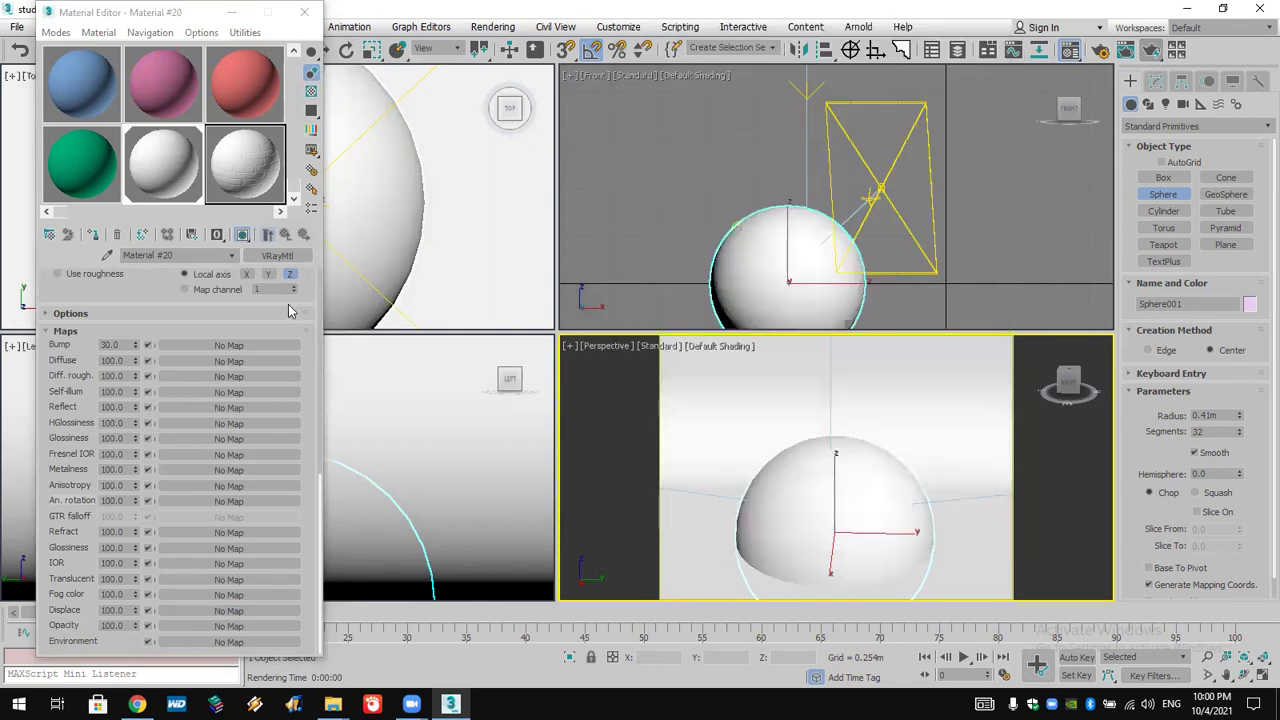
click(551, 342)
- Test-render the displaced sphere in the Perspective view and cancel the render
click(1150, 56)
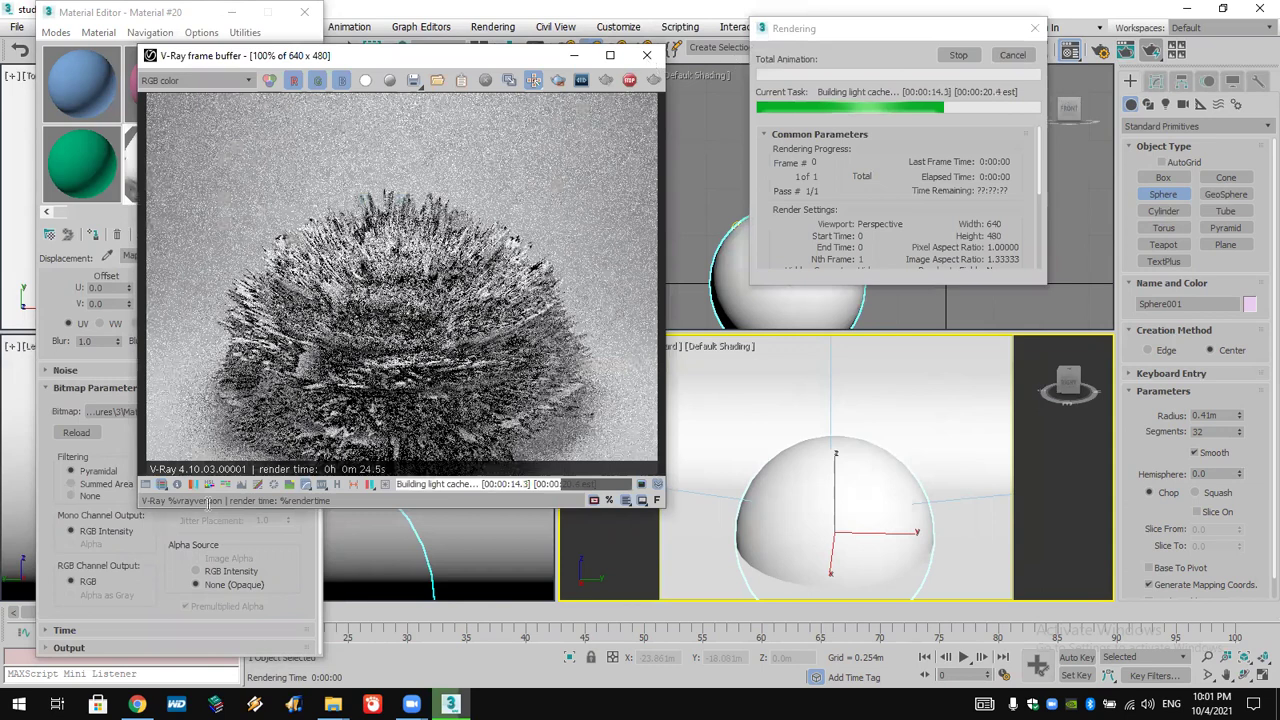
key(Escape)
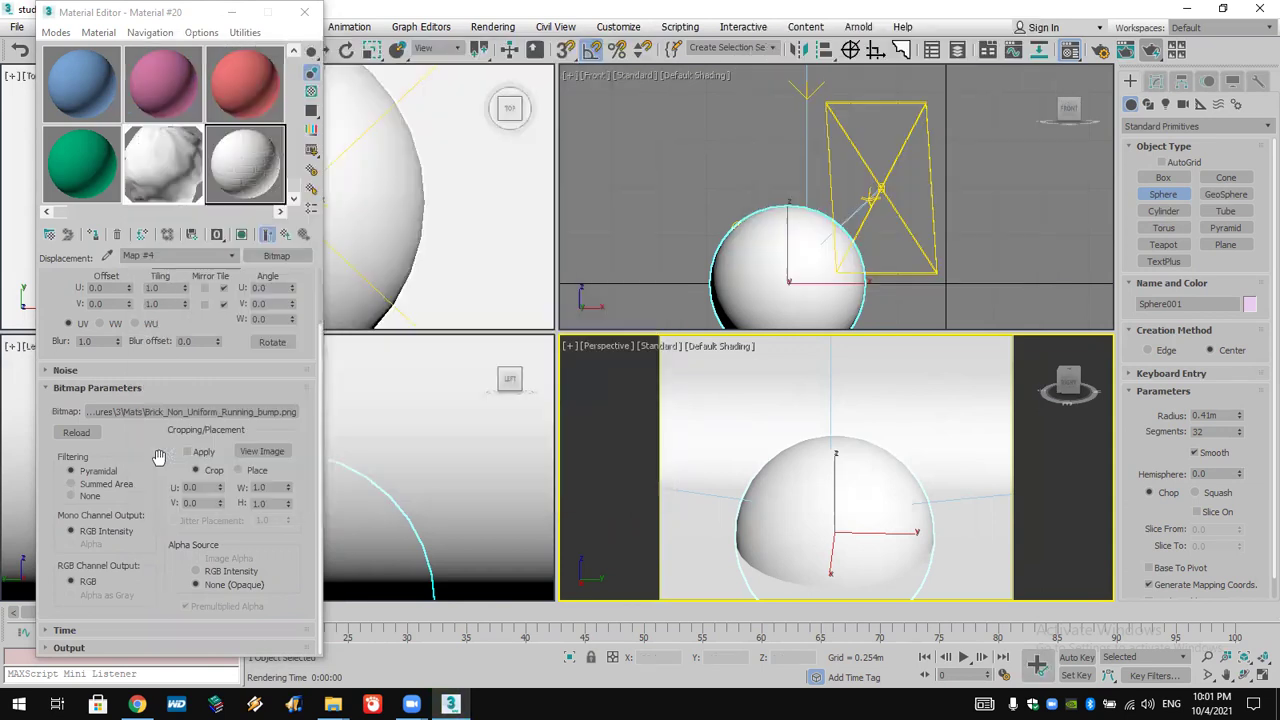
- Set Material #20's Displace amount to 30
click(303, 236)
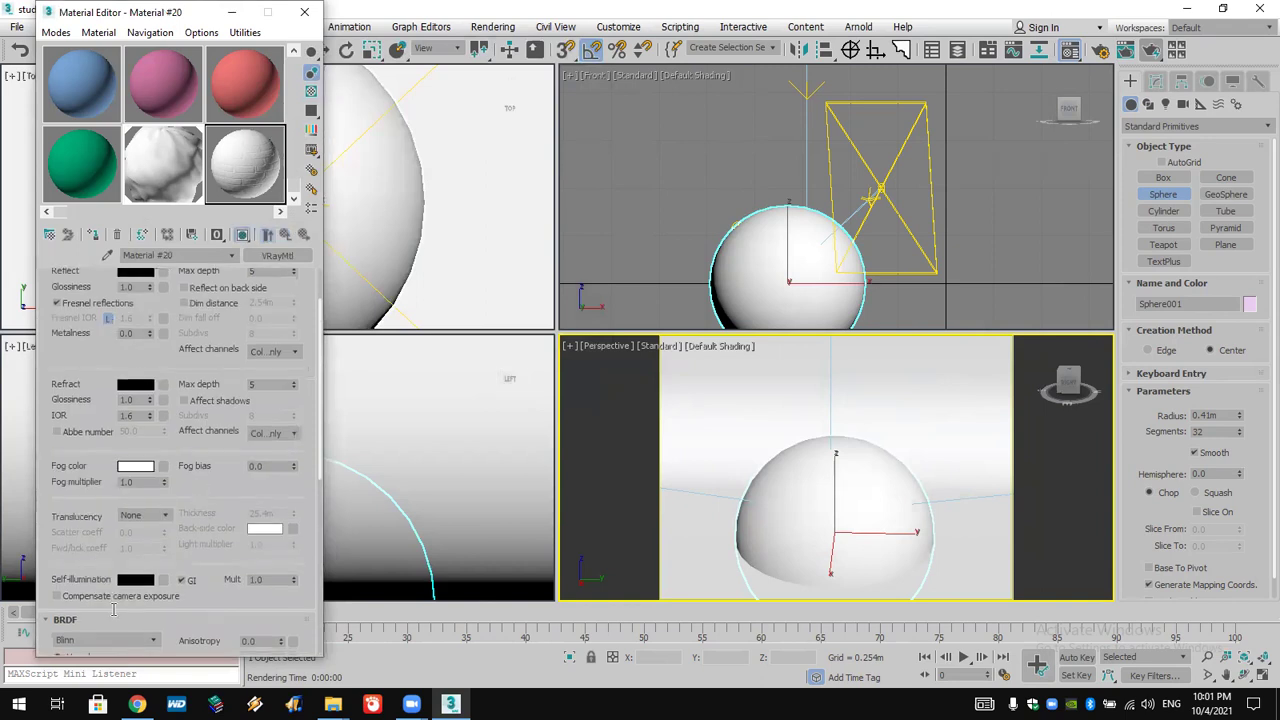
scroll(114, 608, down, 10)
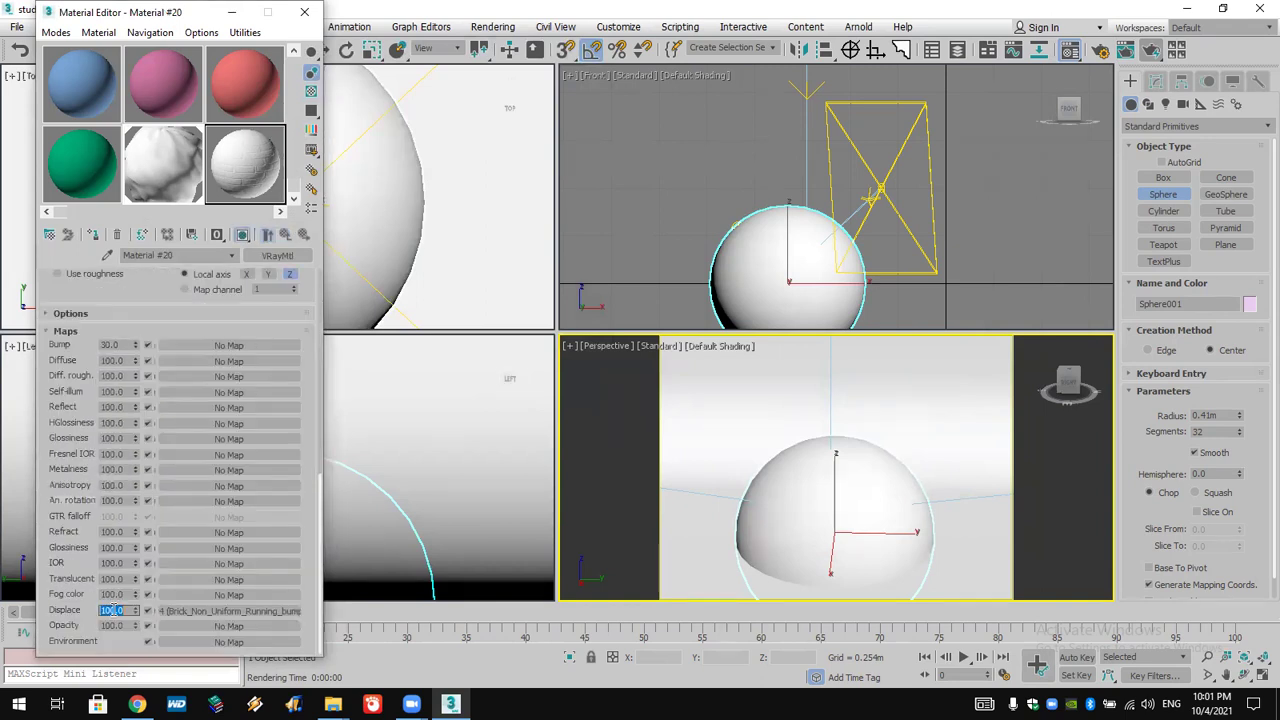
text(30)
key(Return)
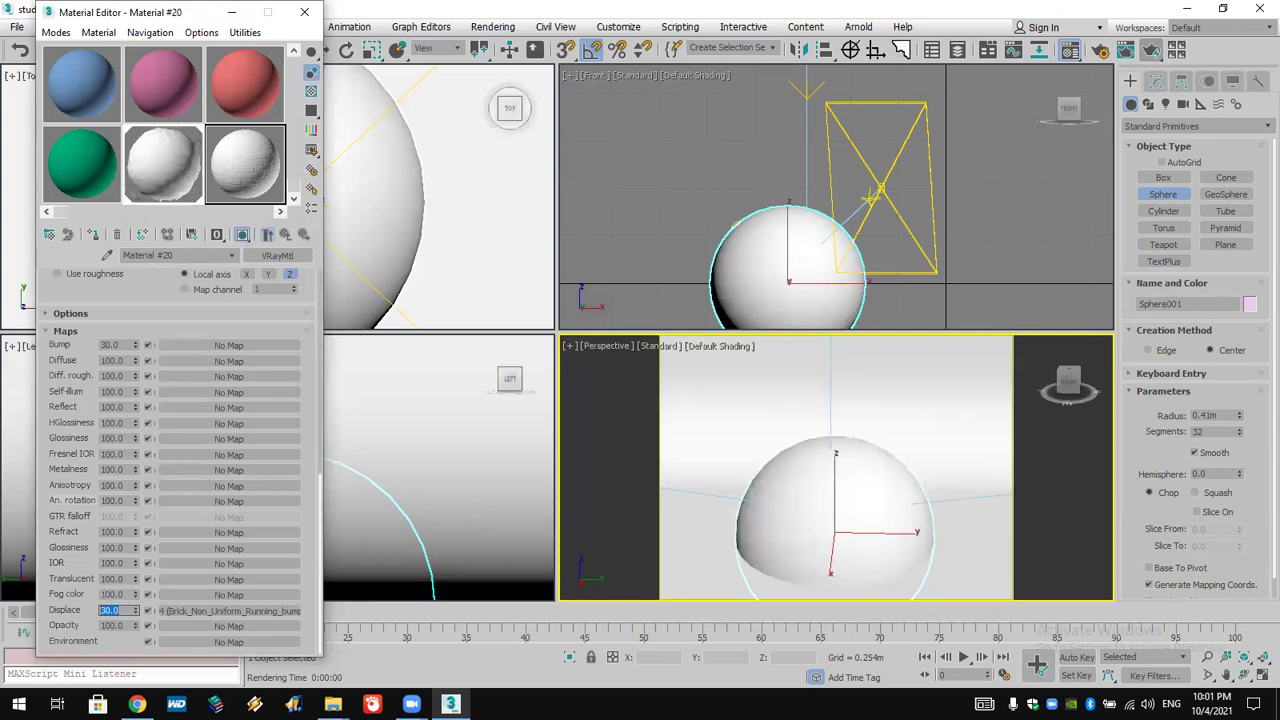
- Render the sphere with the reduced displacement, cancel the render, and close the frame buffer
click(1154, 52)
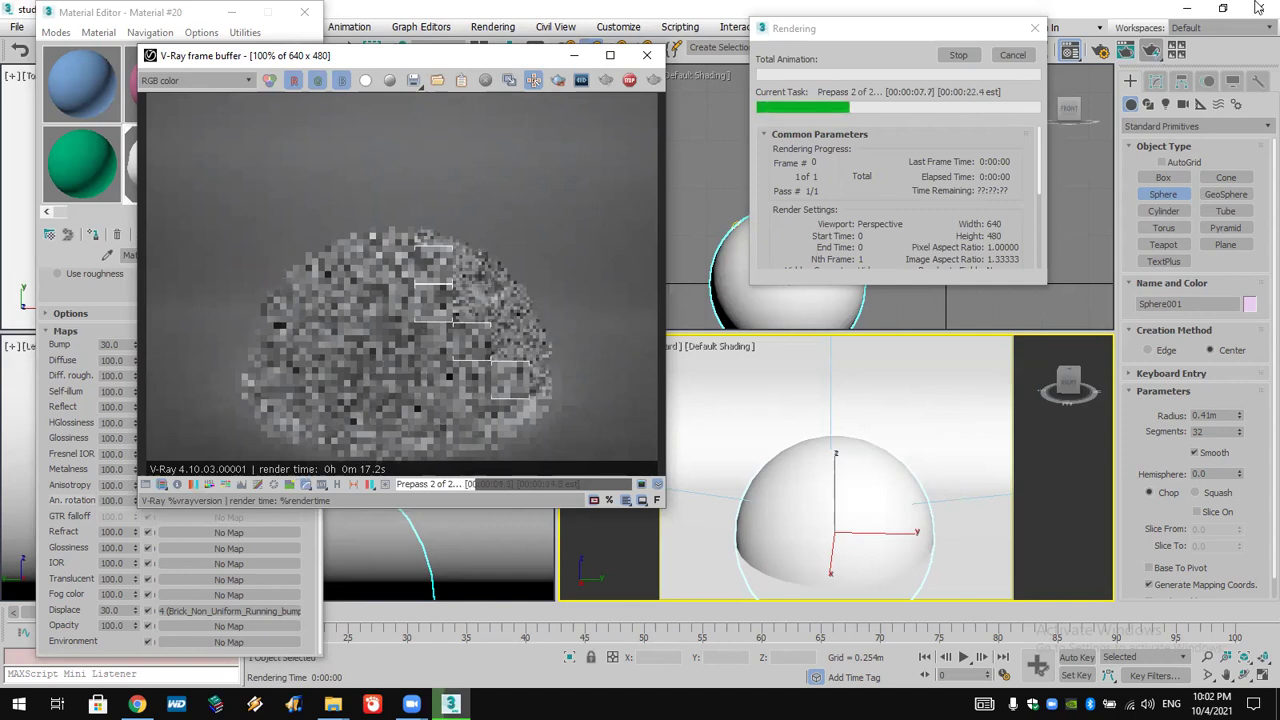
click(1013, 55)
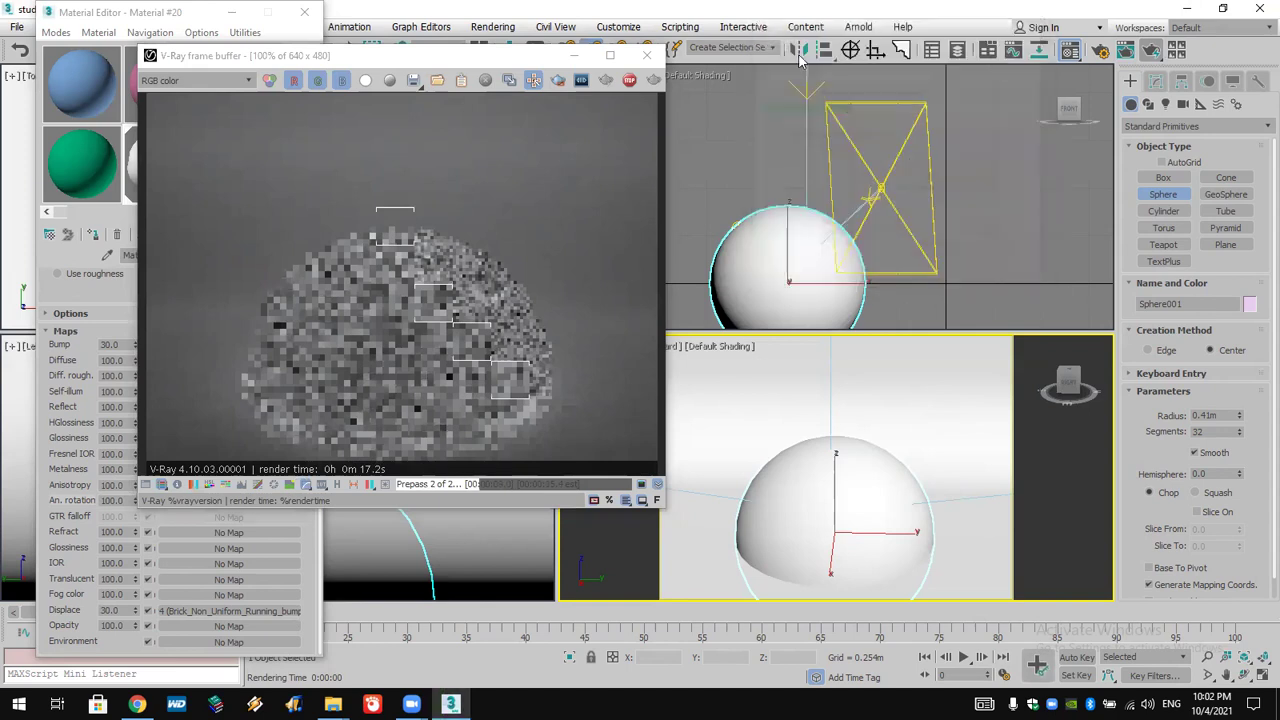
click(658, 56)
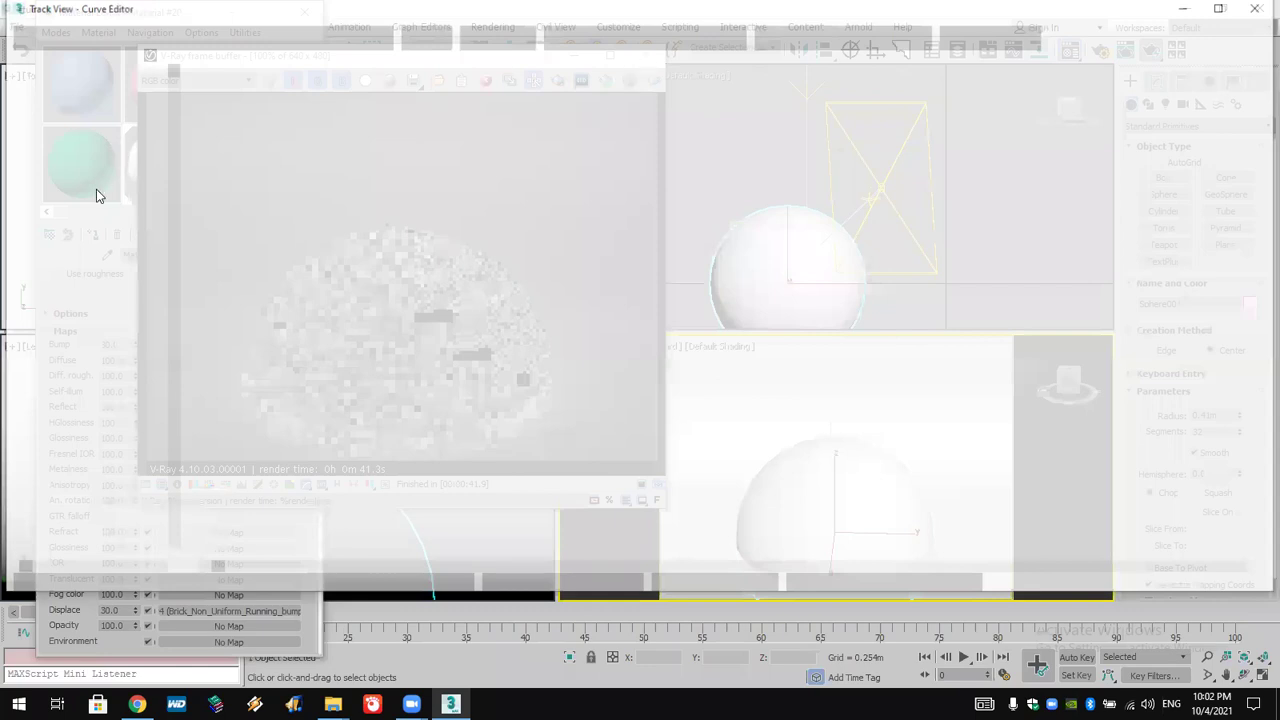
- Decline replacing the same-named material with the green one and assign the red Material #15 to the sphere
click(93, 235)
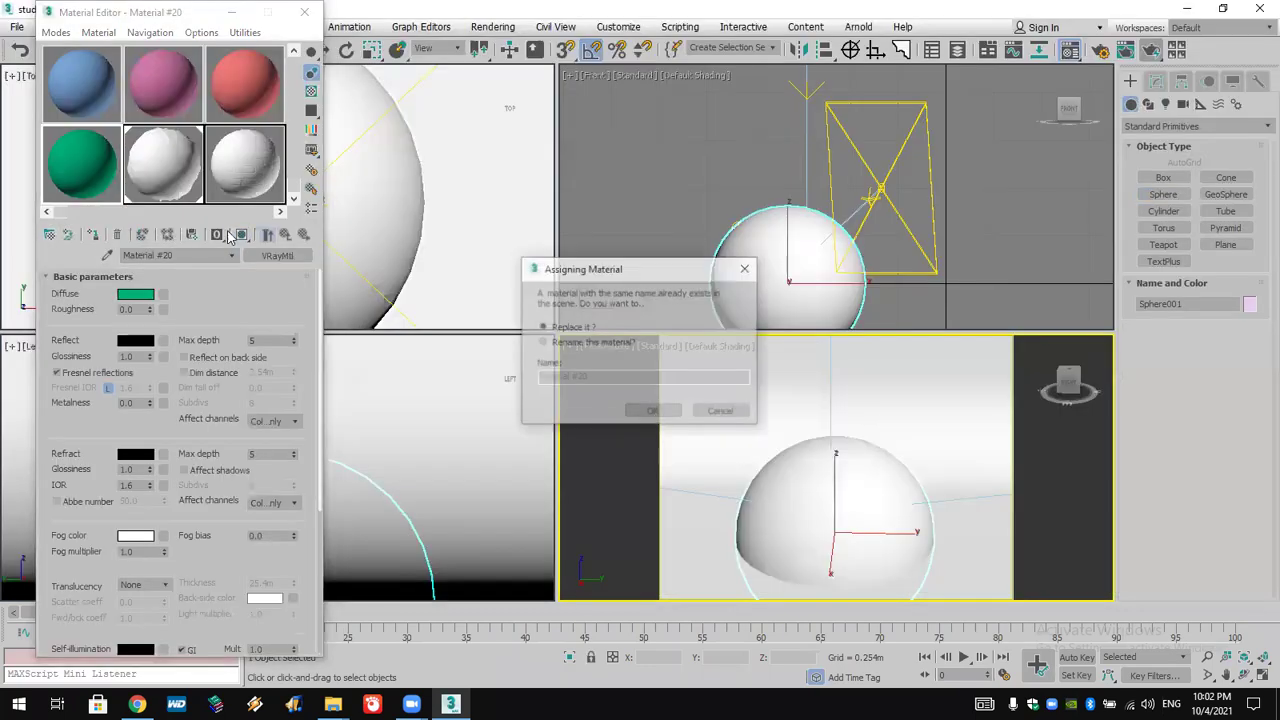
click(721, 411)
click(82, 165)
click(93, 235)
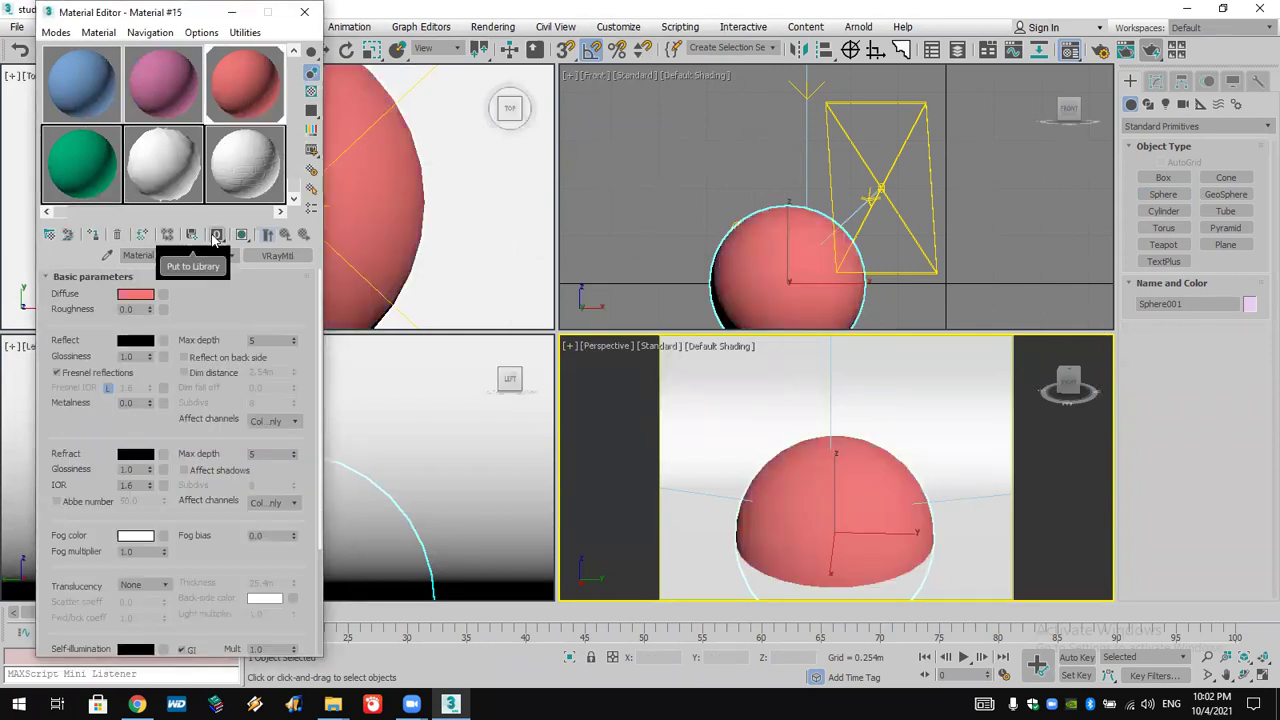
- Change the diffuse color of the sphere's Material #15 to white
click(141, 295)
drag(462, 150, 462, 228)
click(592, 246)
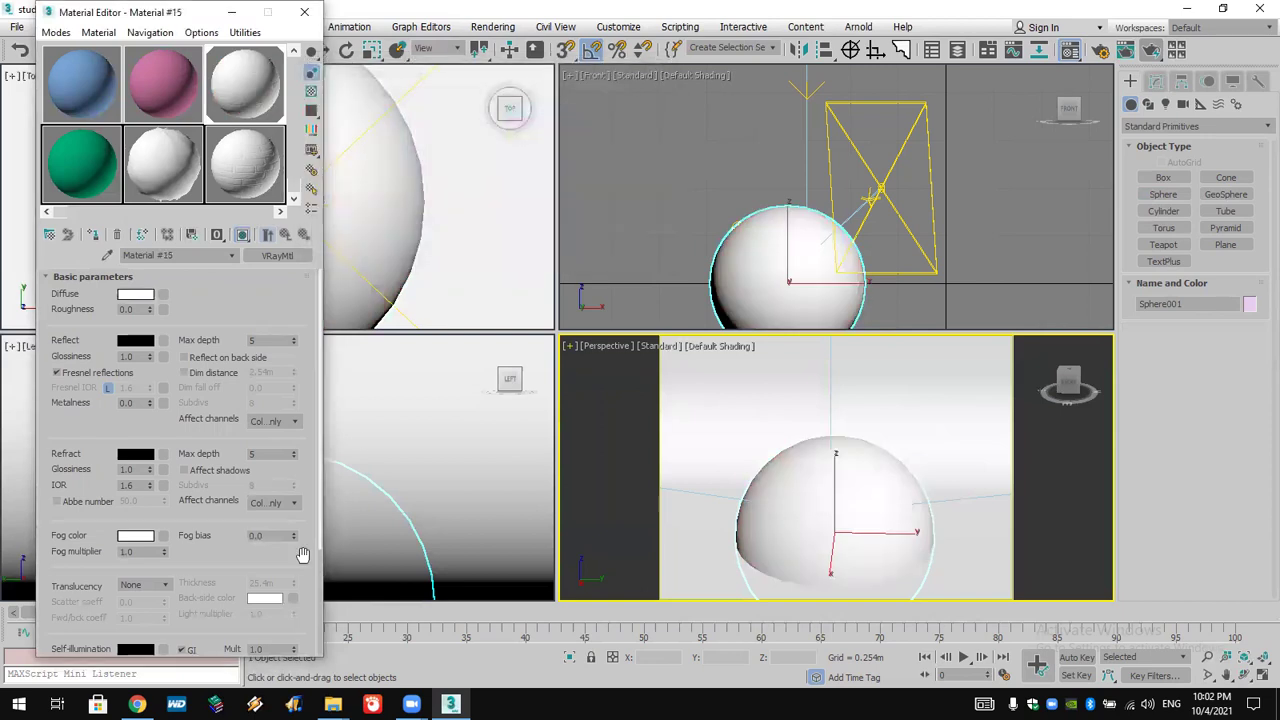
- Add a Noise map to the Bump slot of Material #15
scroll(136, 357, down, 5)
click(156, 650)
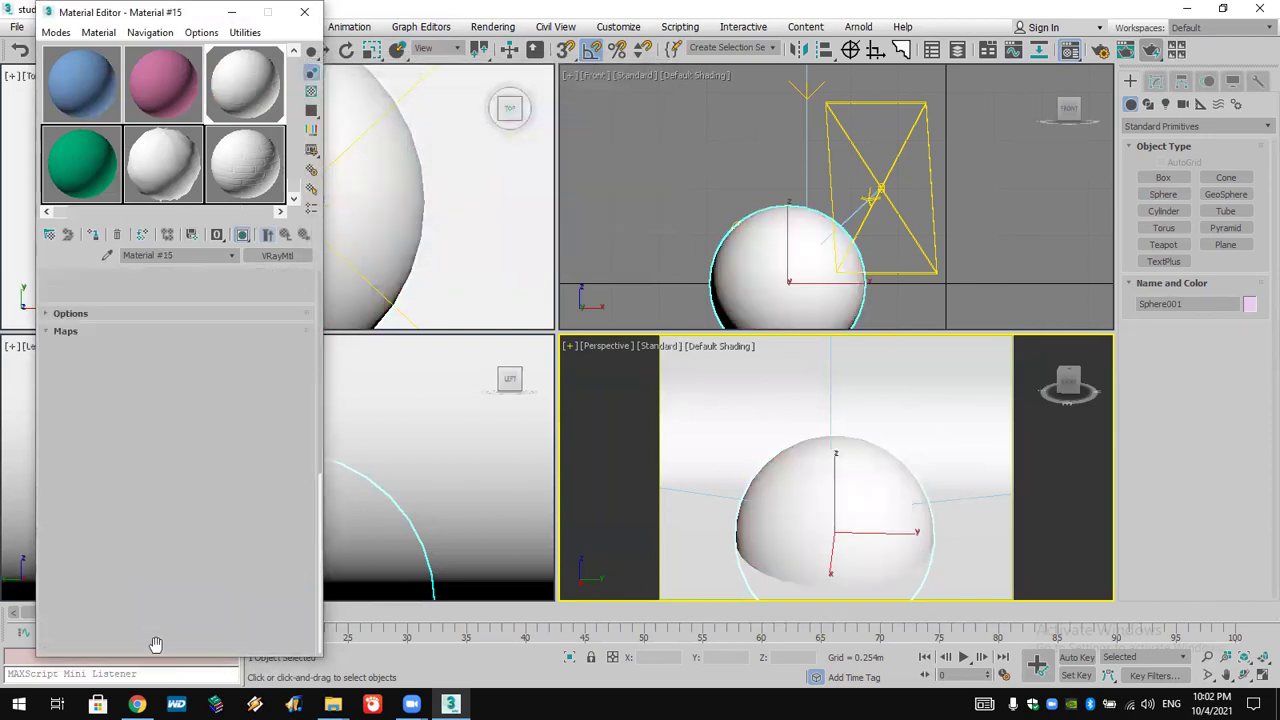
click(245, 347)
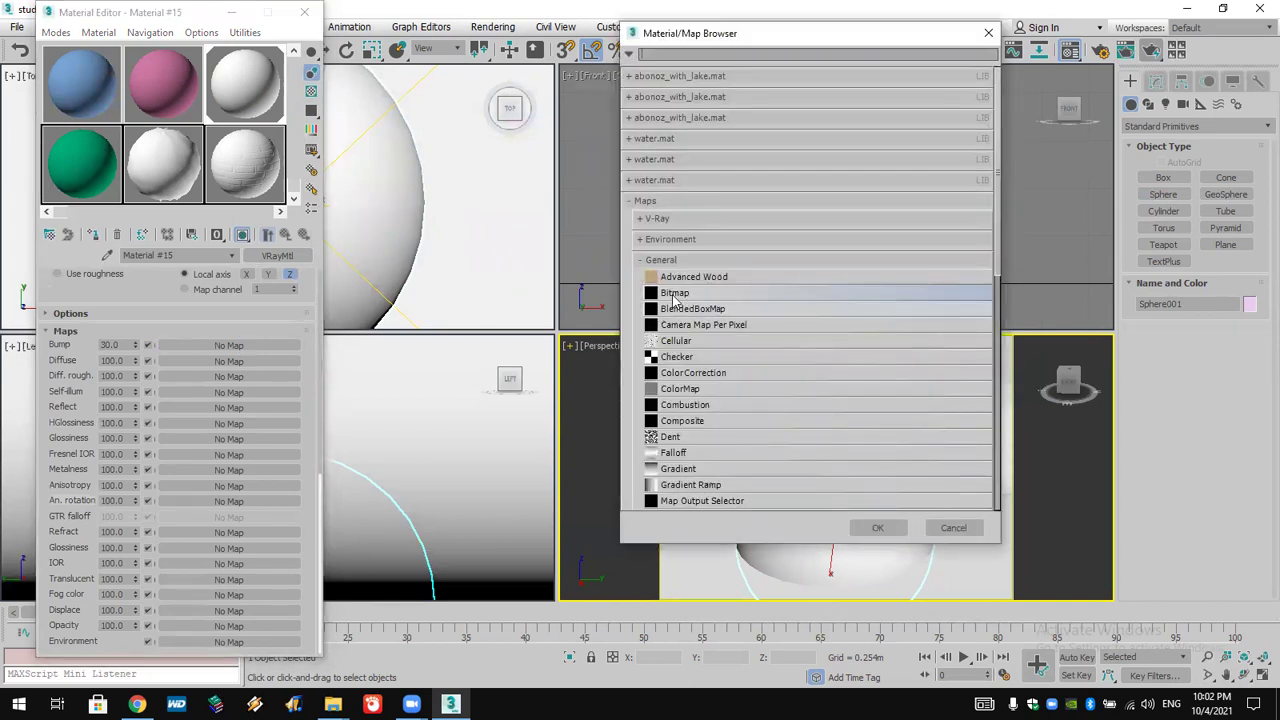
scroll(713, 485, down, 3)
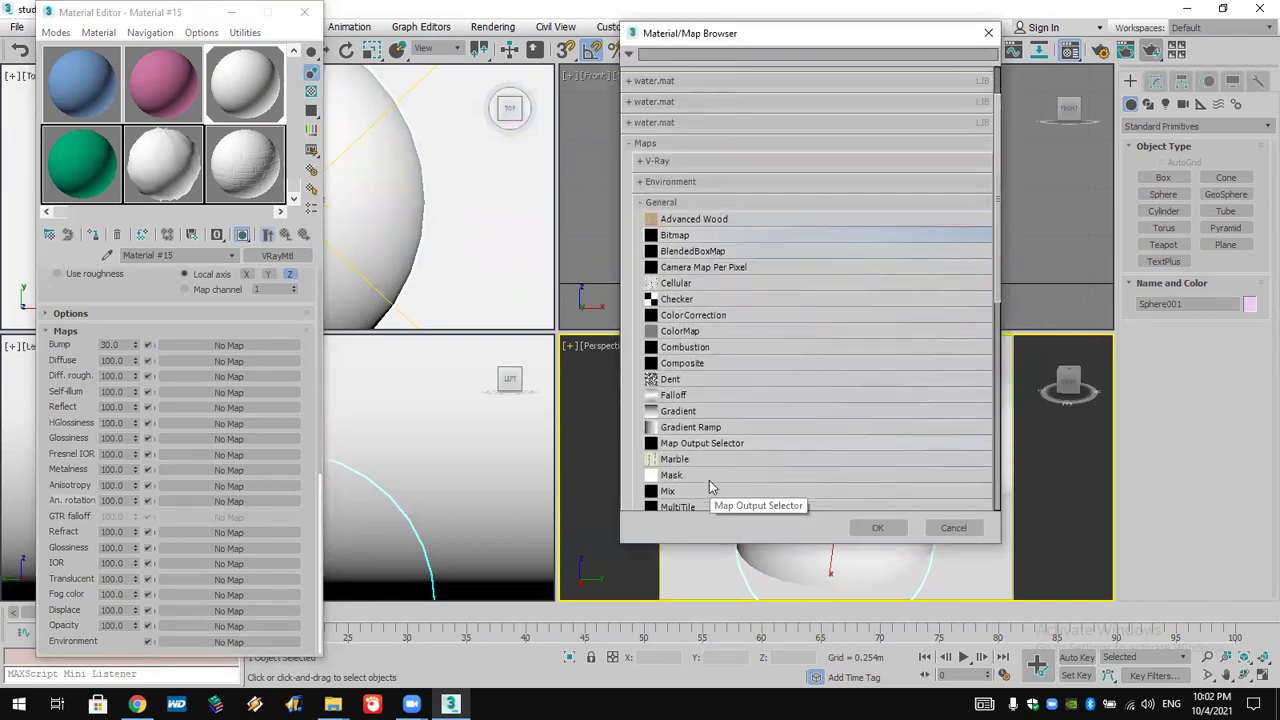
scroll(710, 487, down, 4)
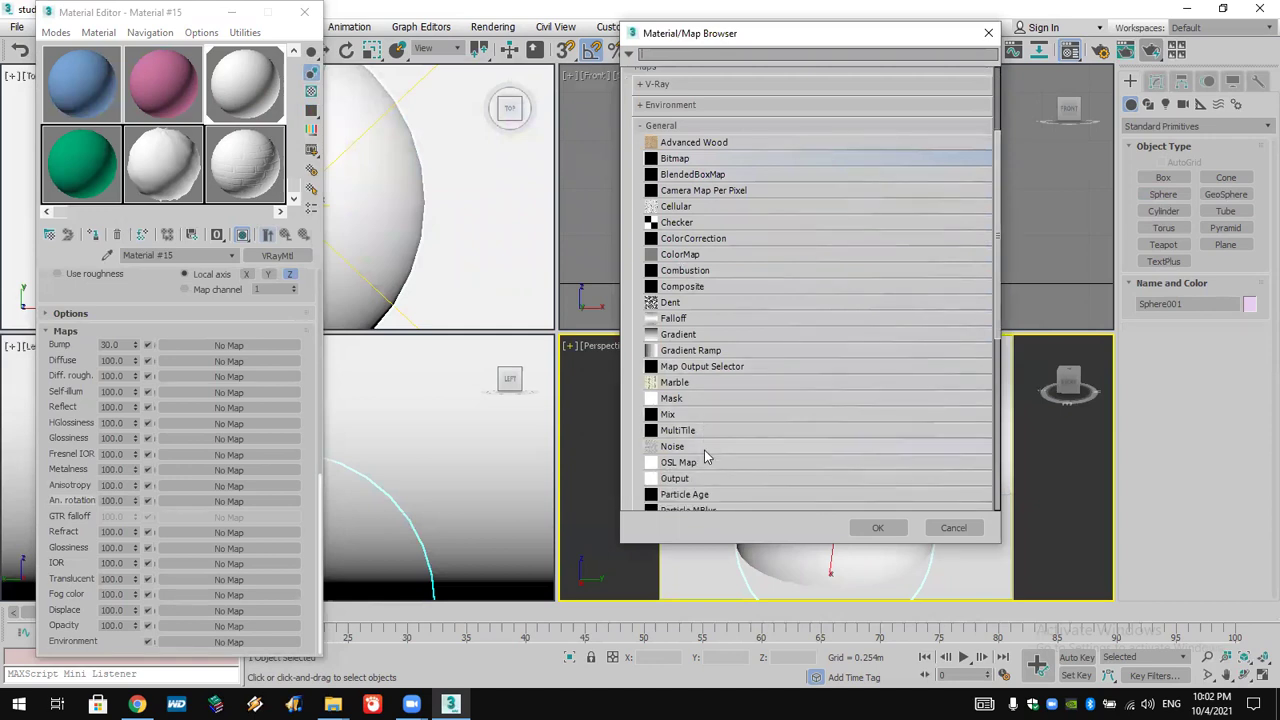
double_click(704, 452)
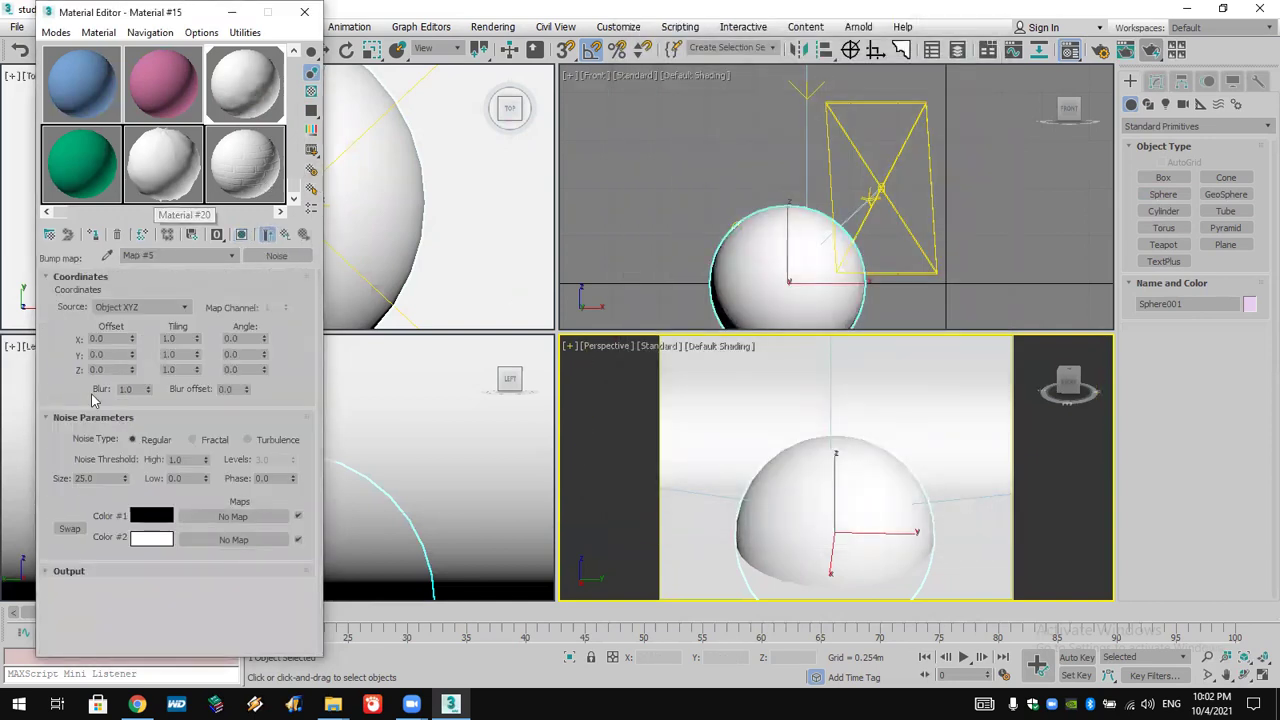
- Set the Noise map's size to 5 and test-render the sphere
double_click(105, 478)
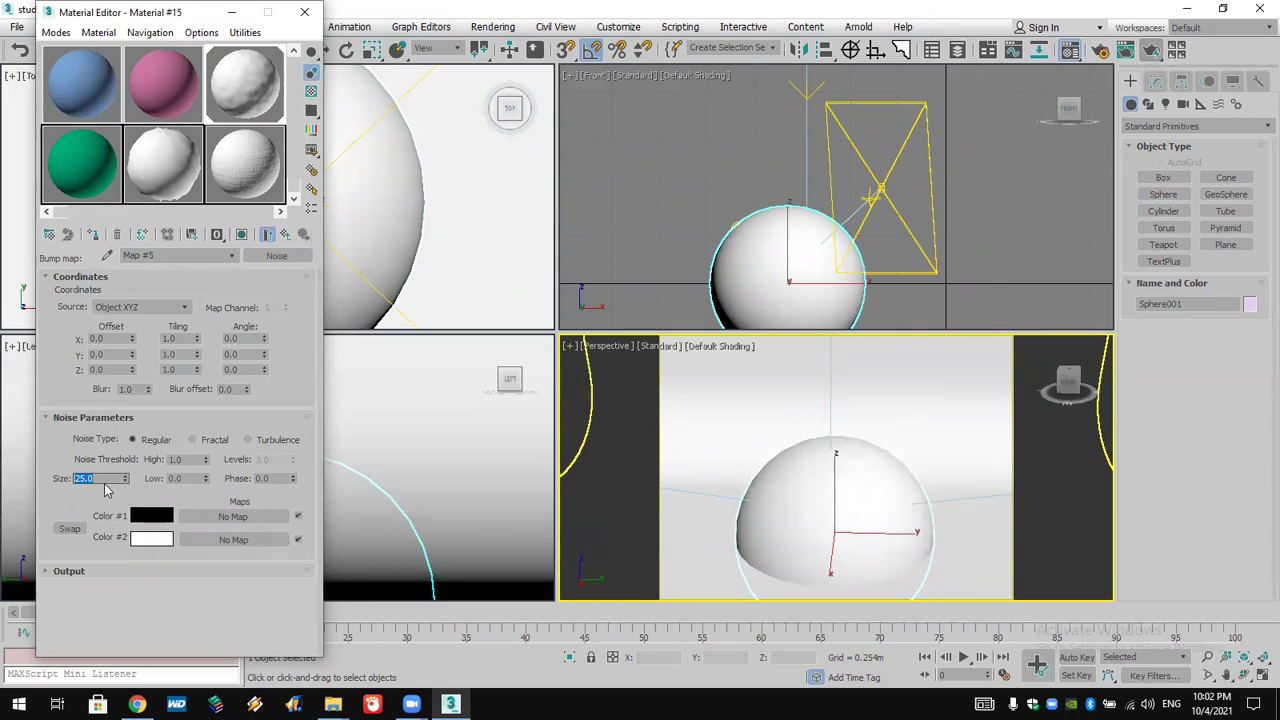
text(5)
key(Return)
click(1150, 52)
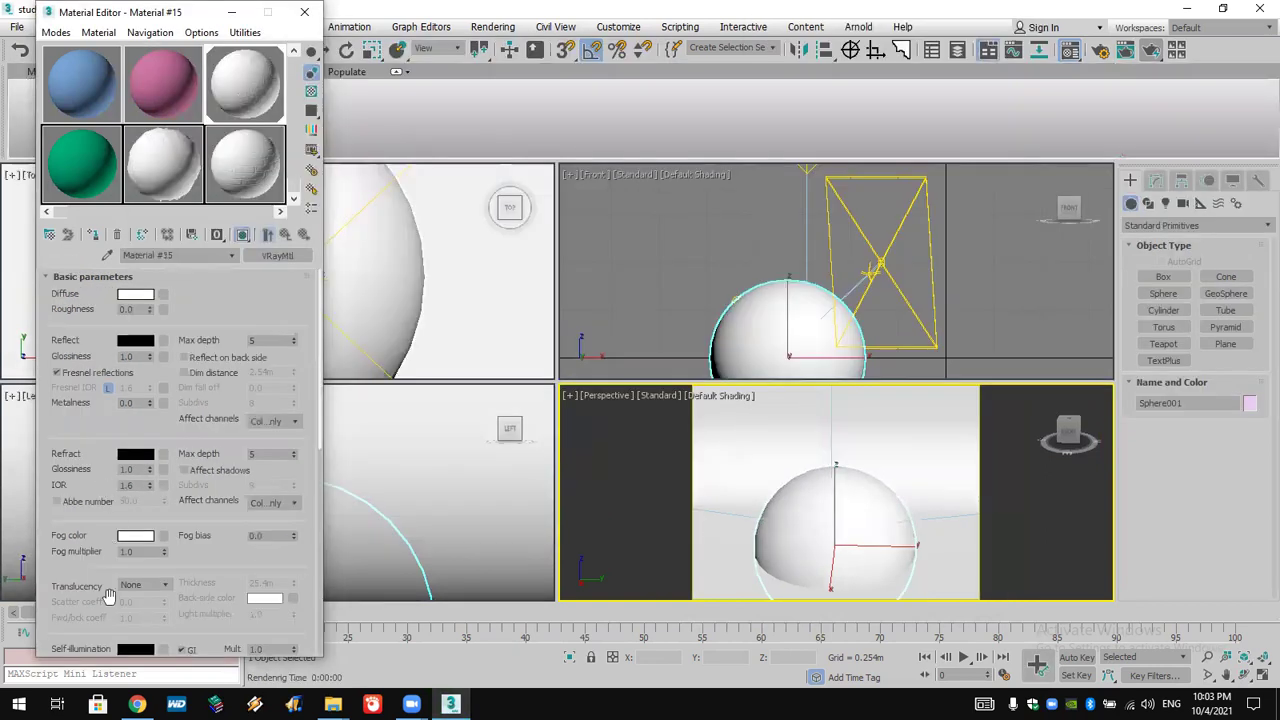
- Set Material #15's Bump amount to 300 and test-render the sphere with the stronger noise bump
scroll(186, 627, down, 10)
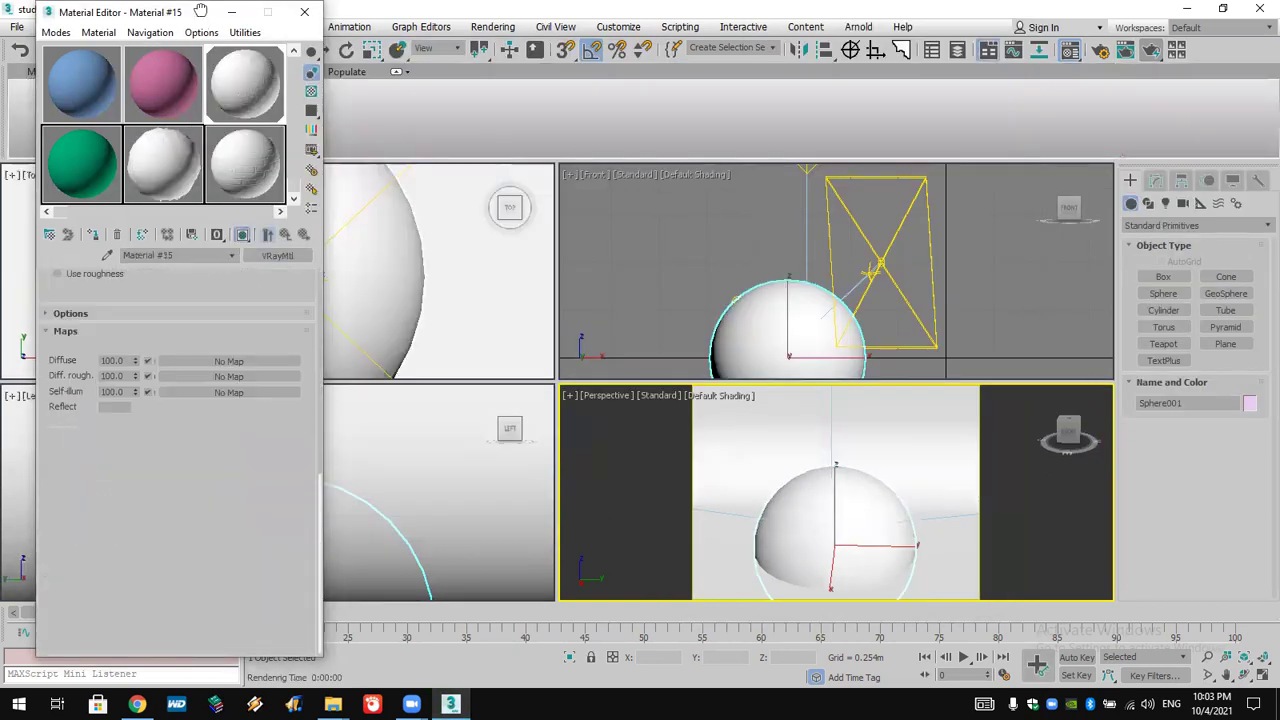
double_click(114, 345)
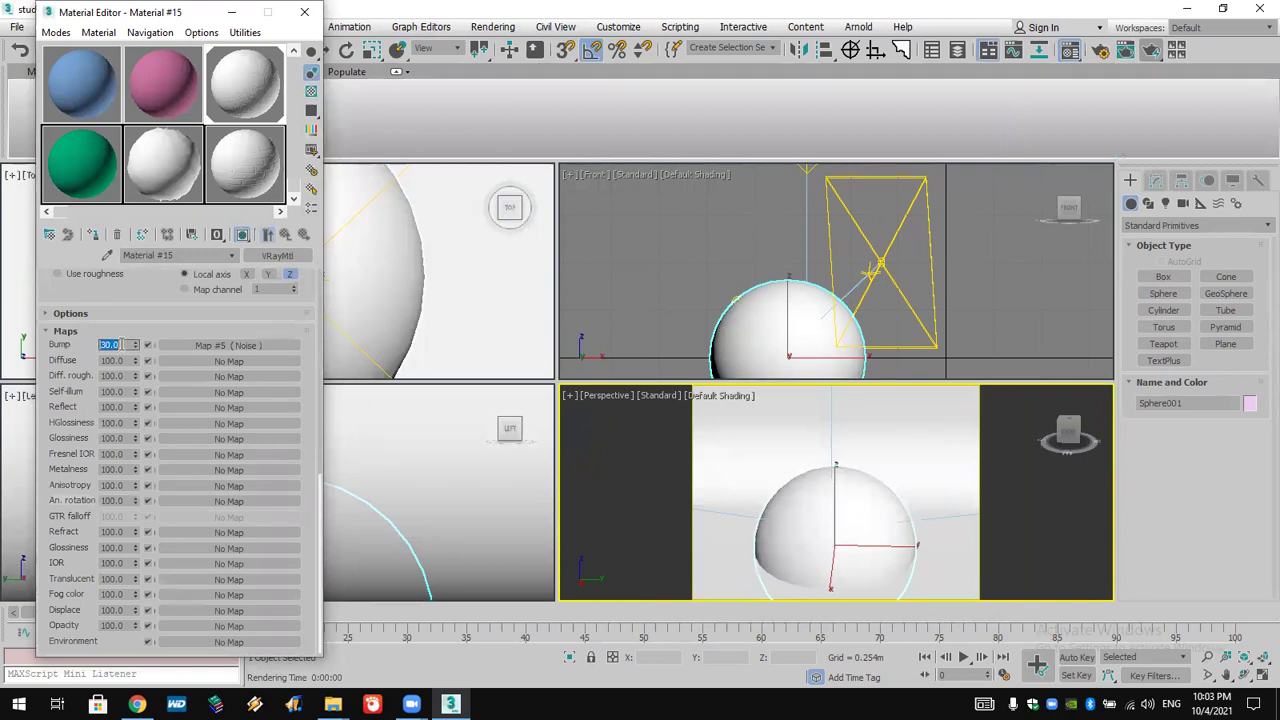
text(300)
key(Return)
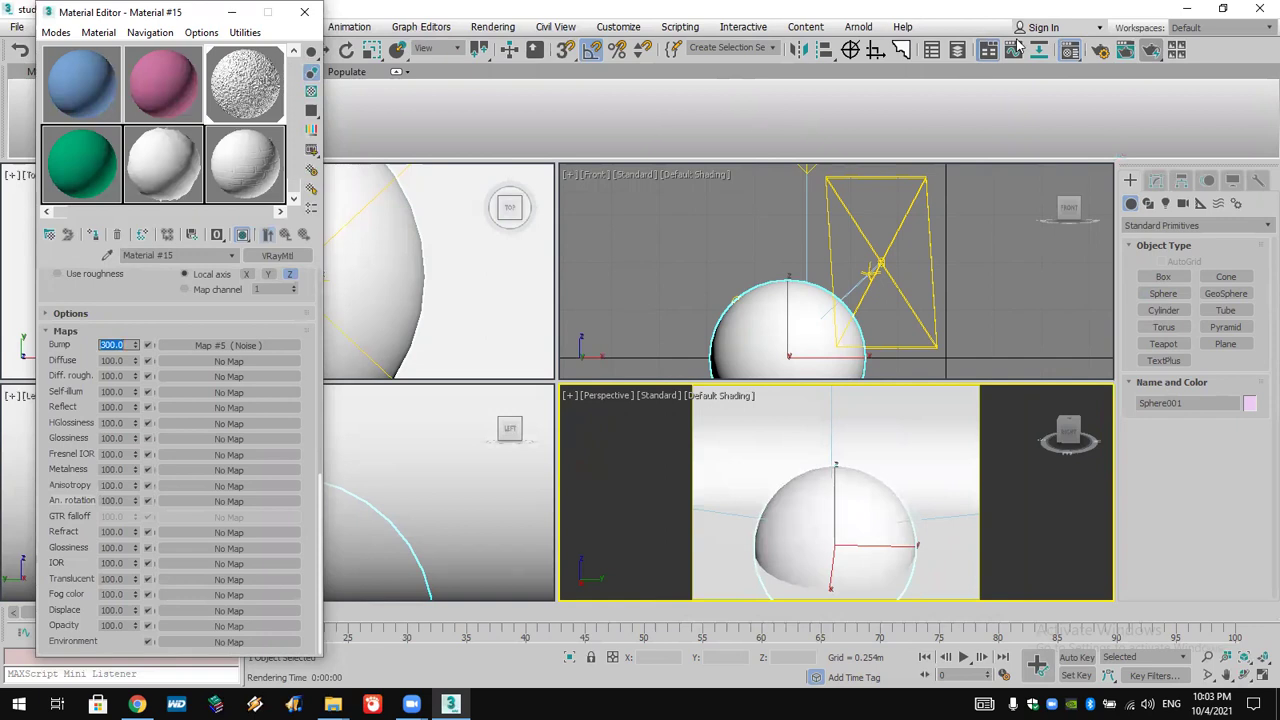
click(1152, 51)
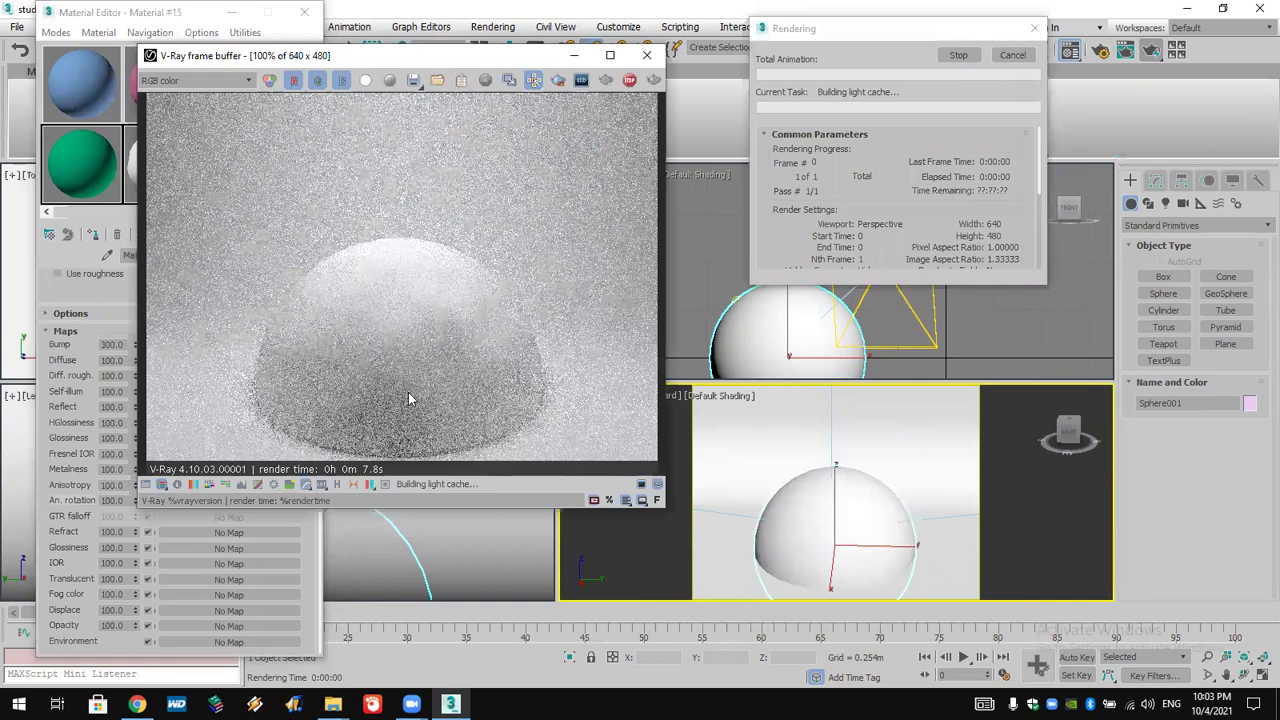
scroll(408, 399, down, 2)
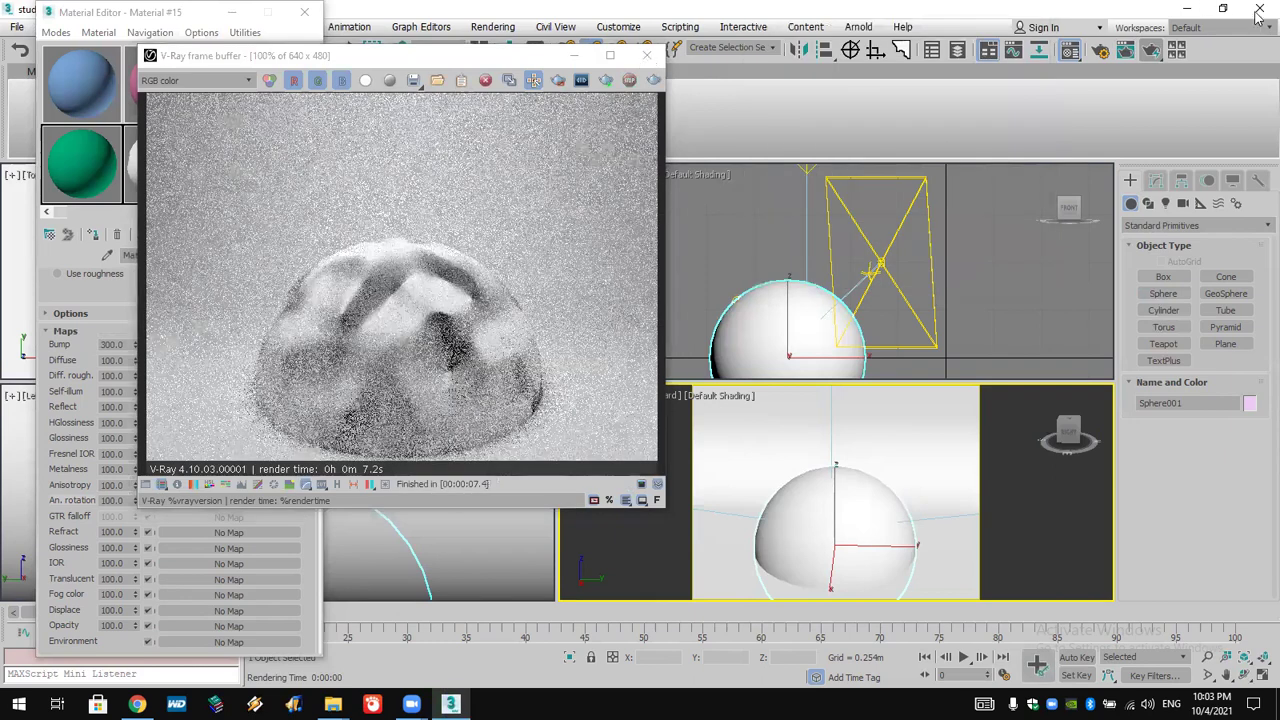
- Set the bump Noise map's size to 0.5 and test-render the sphere
click(228, 344)
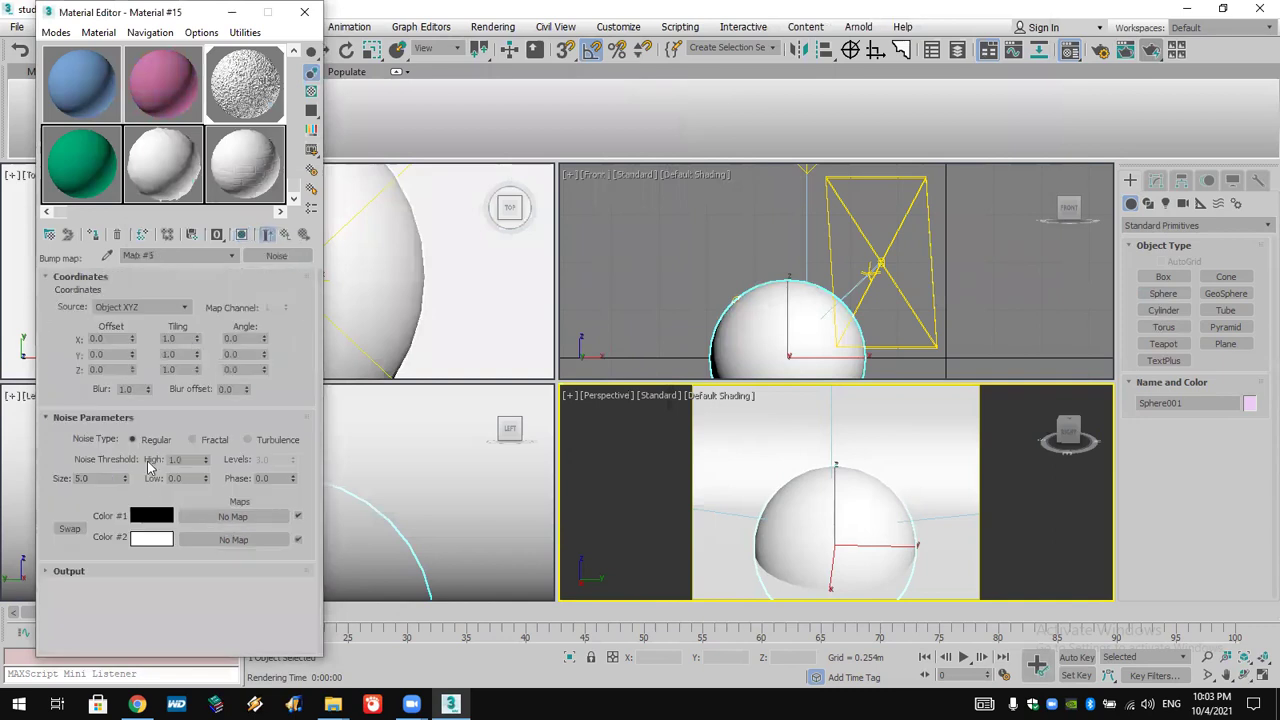
drag(104, 478, 4, 486)
key(BackSpace)
text(0.5)
key(Return)
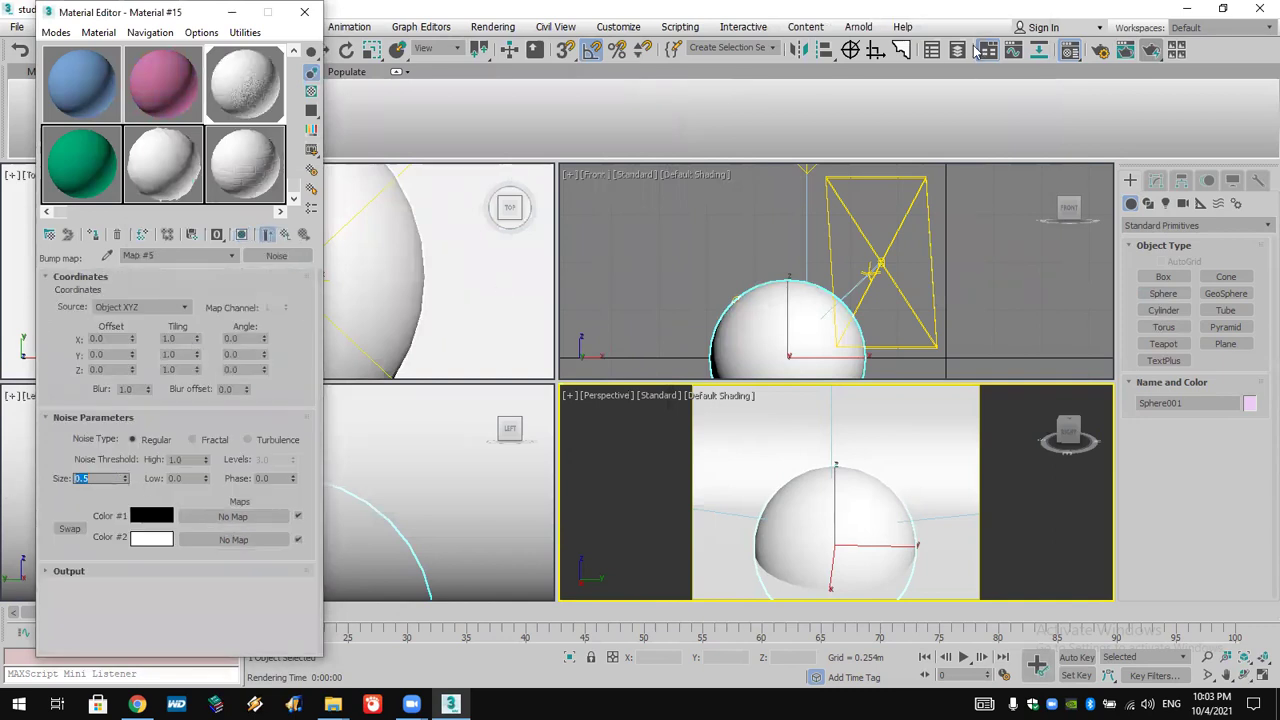
click(1151, 54)
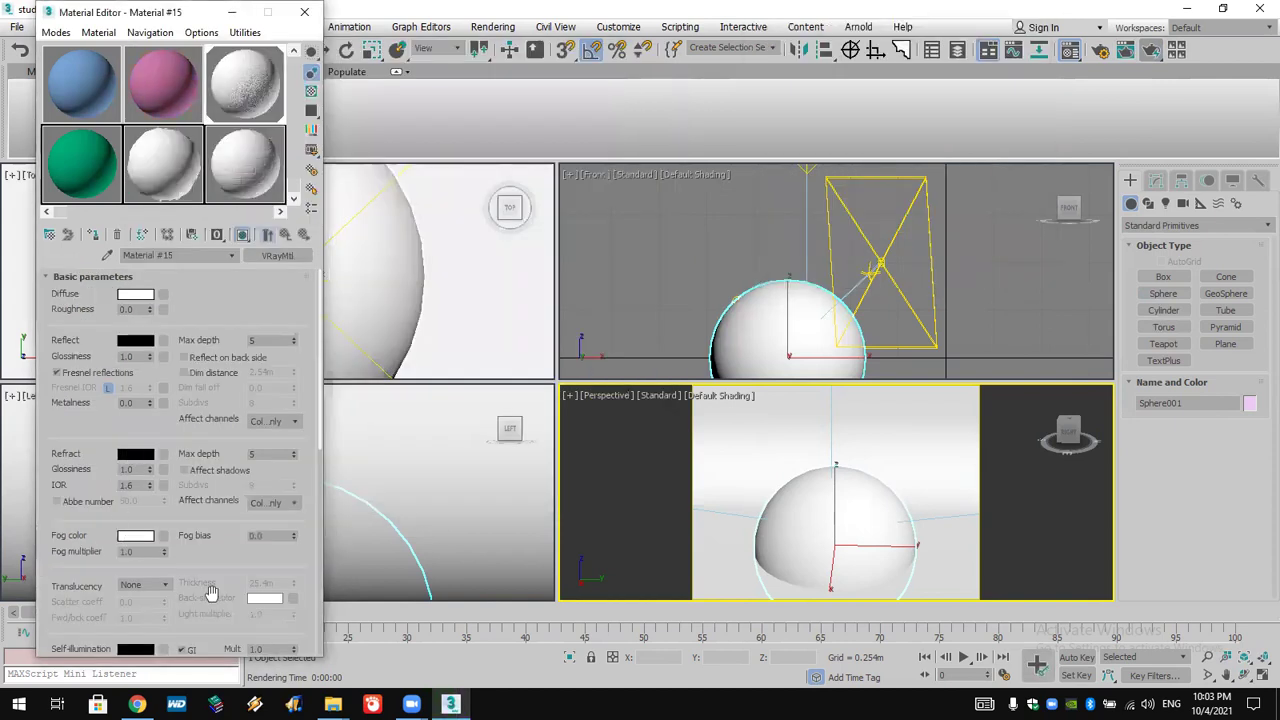
- Move the Noise map from Material #15's Bump slot to its Displace slot as a copy and render the sphere
scroll(200, 500, down, 10)
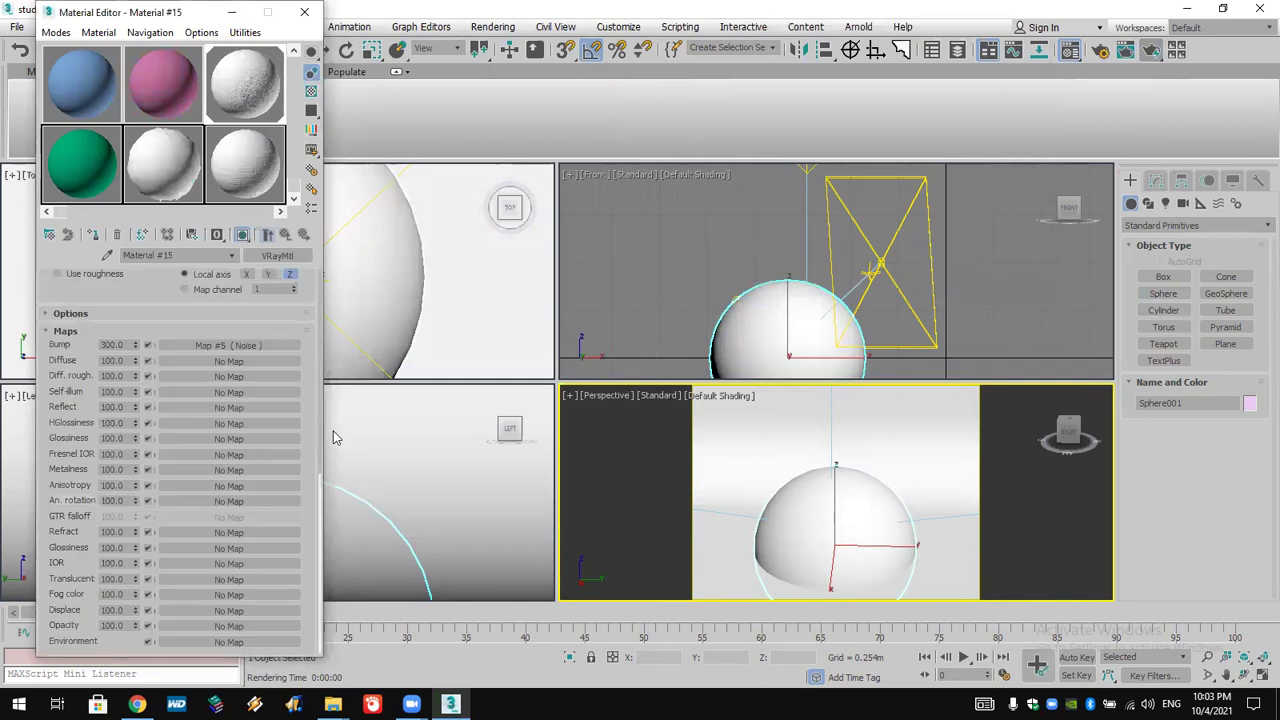
right_click(259, 341)
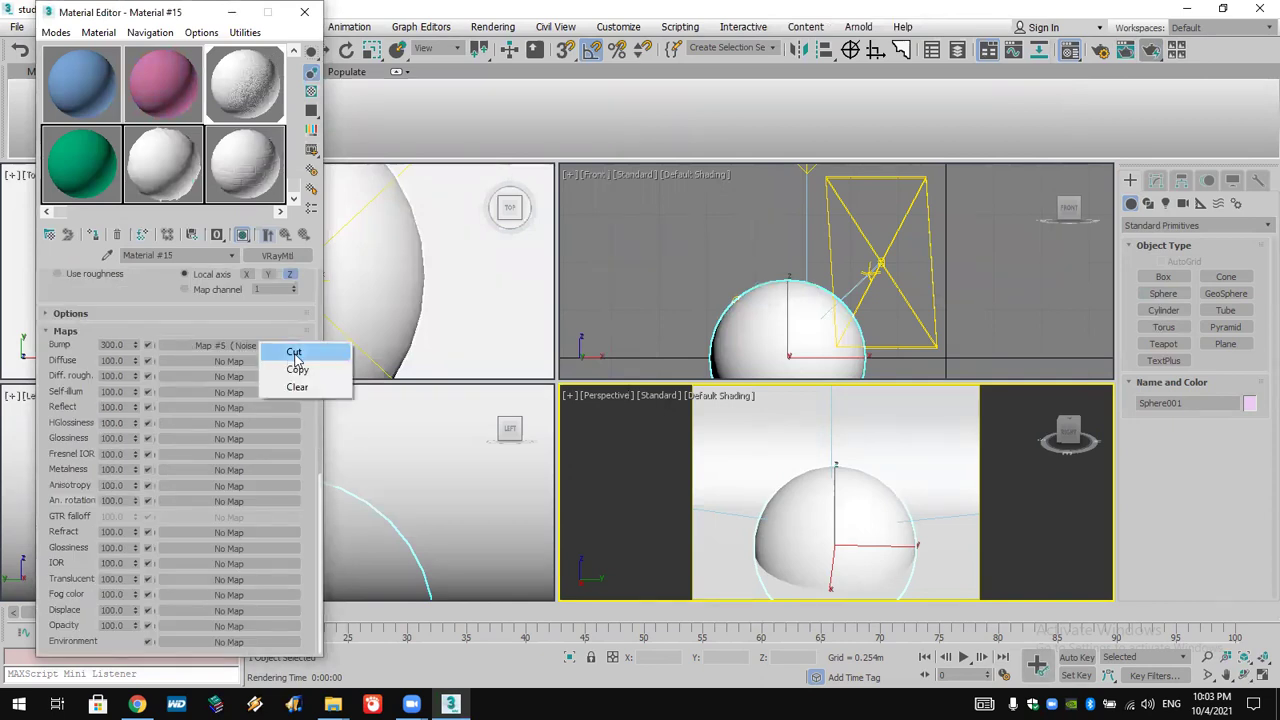
click(297, 352)
right_click(197, 611)
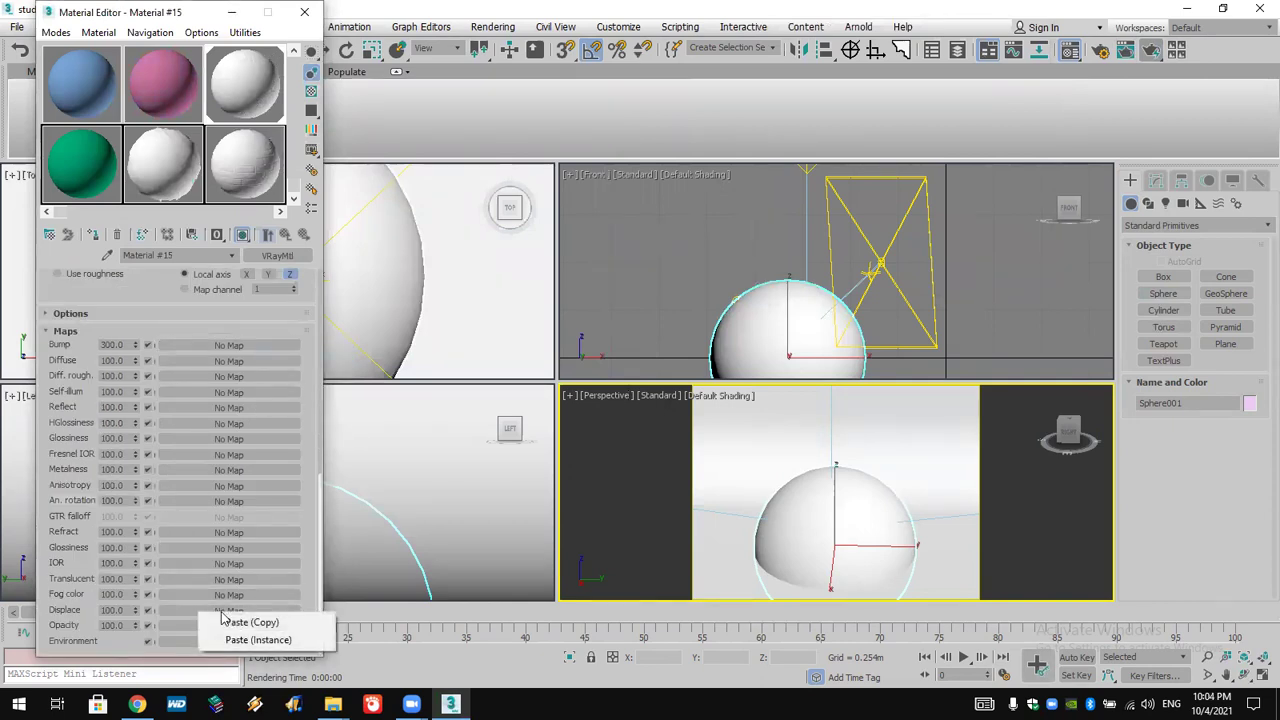
click(252, 622)
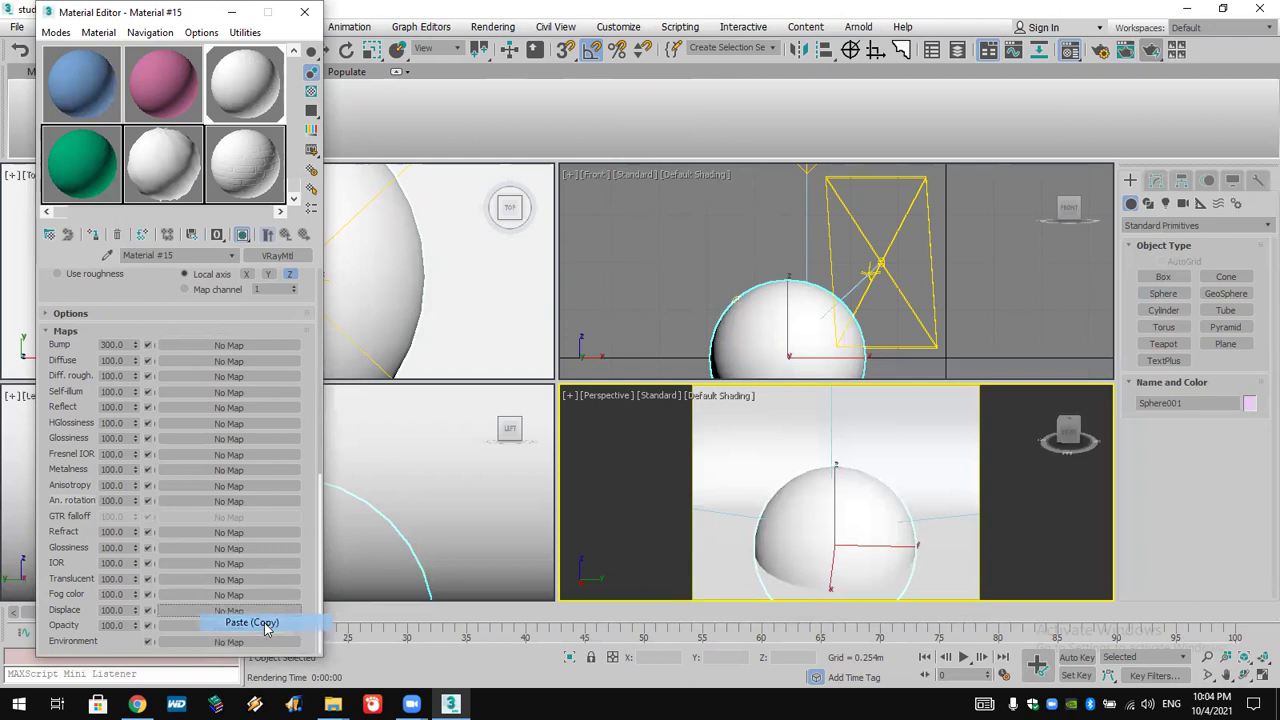
click(1150, 50)
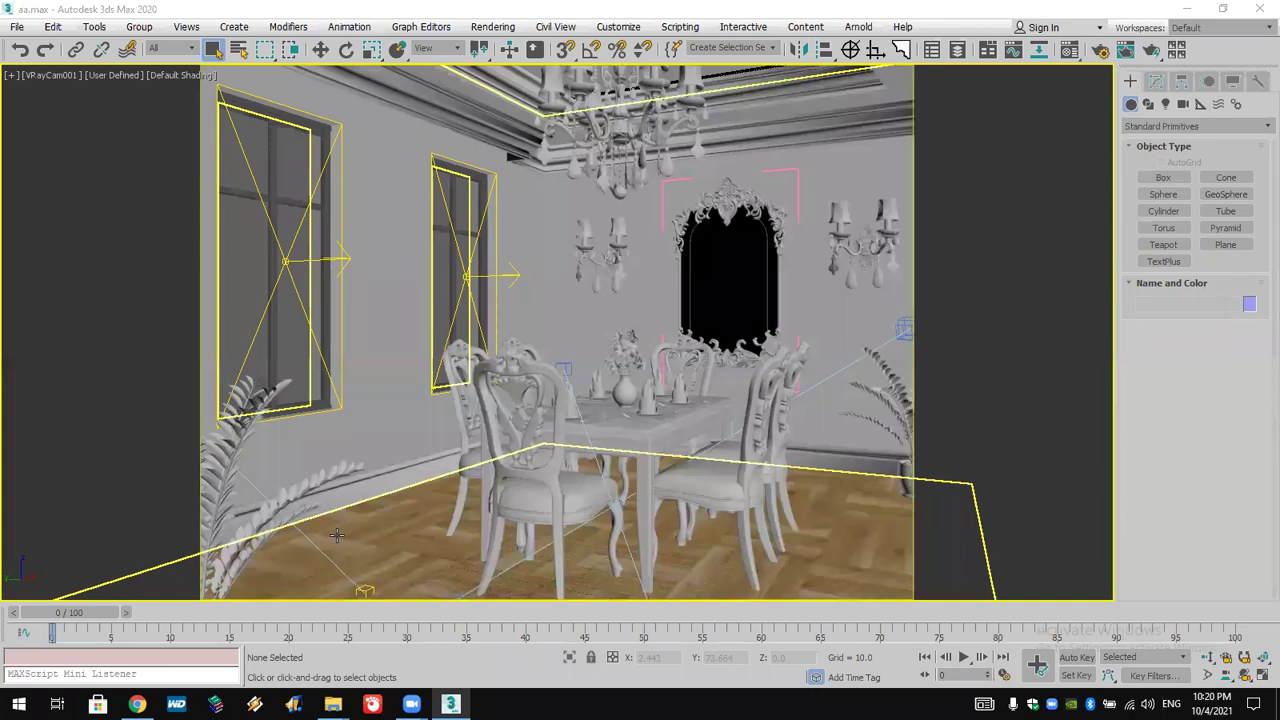
- Select the dining room's floor and view the AS2_wood_10 texture in the Lecture 2 Textures folder
click(748, 556)
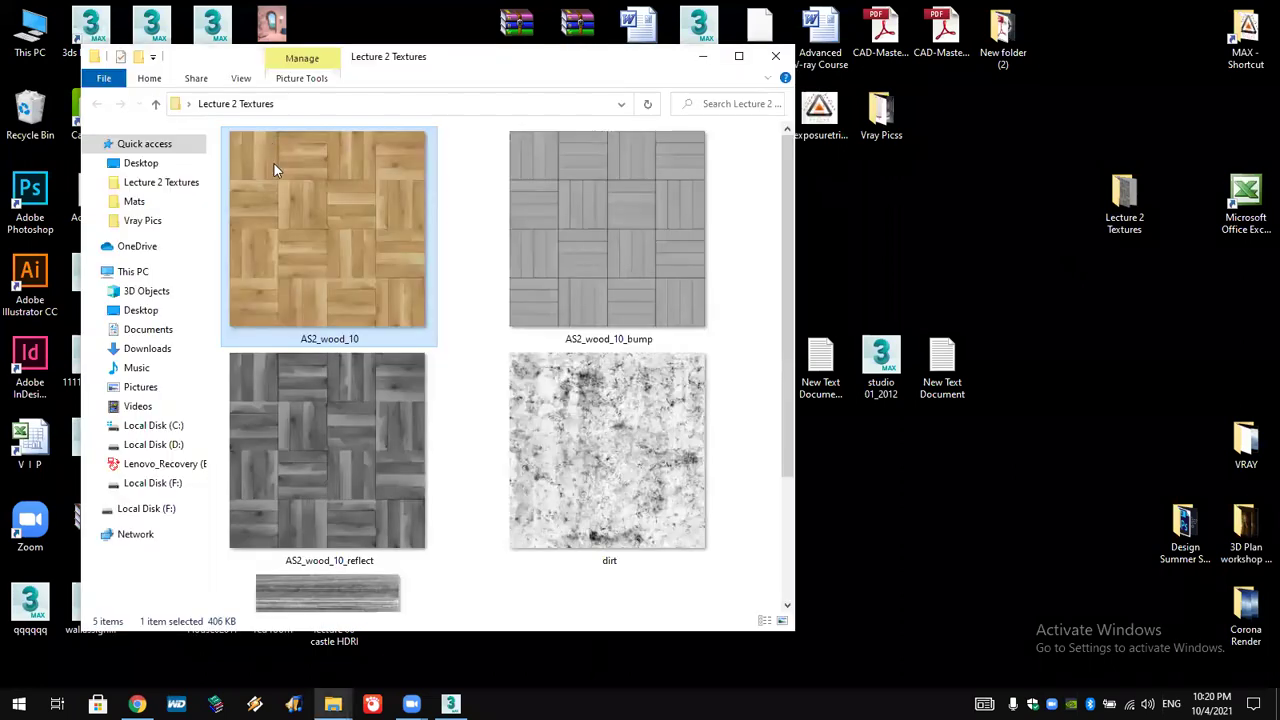
mouse_move(253, 142)
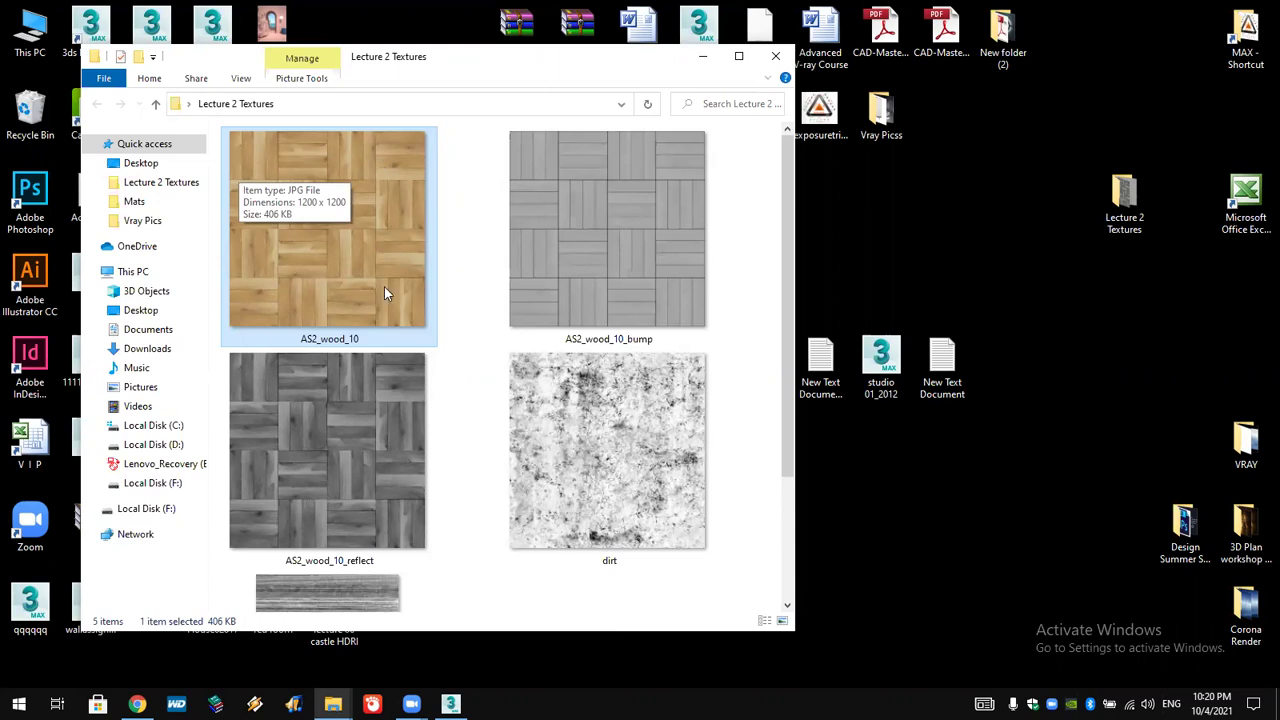
click(775, 56)
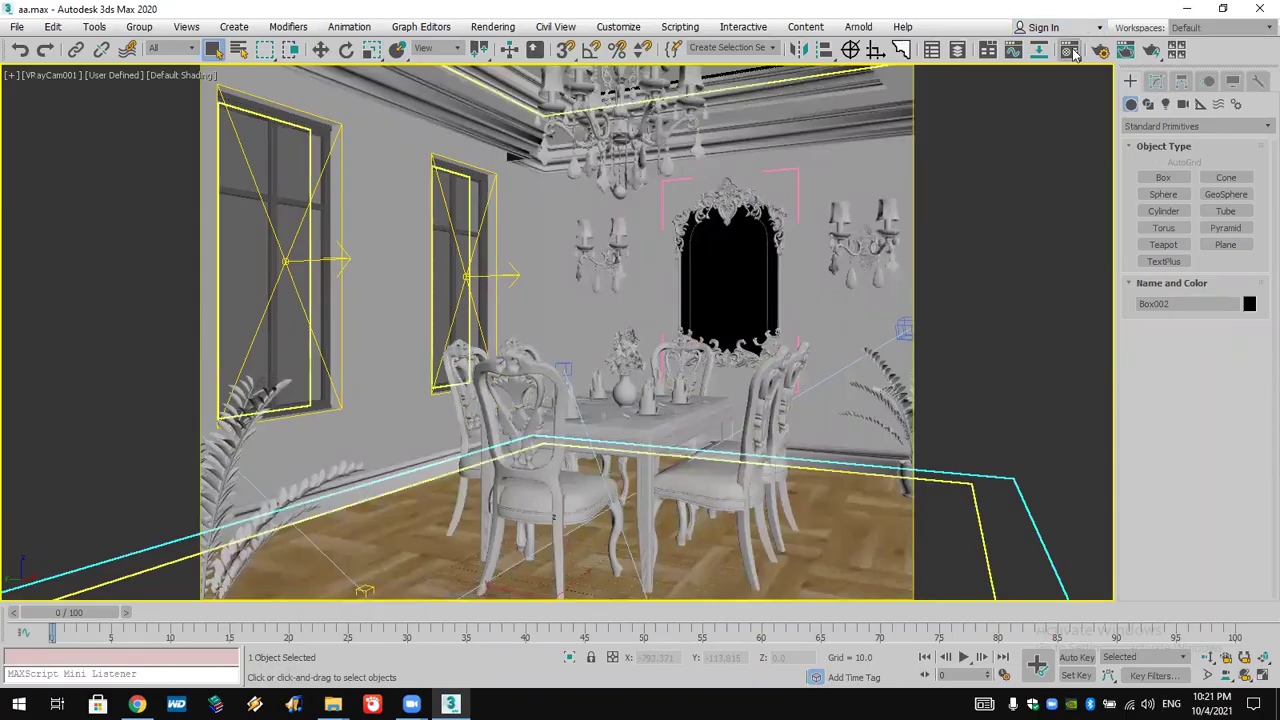
- Open the Material Editor and assign the green Material #19 to the selected floor
click(1070, 51)
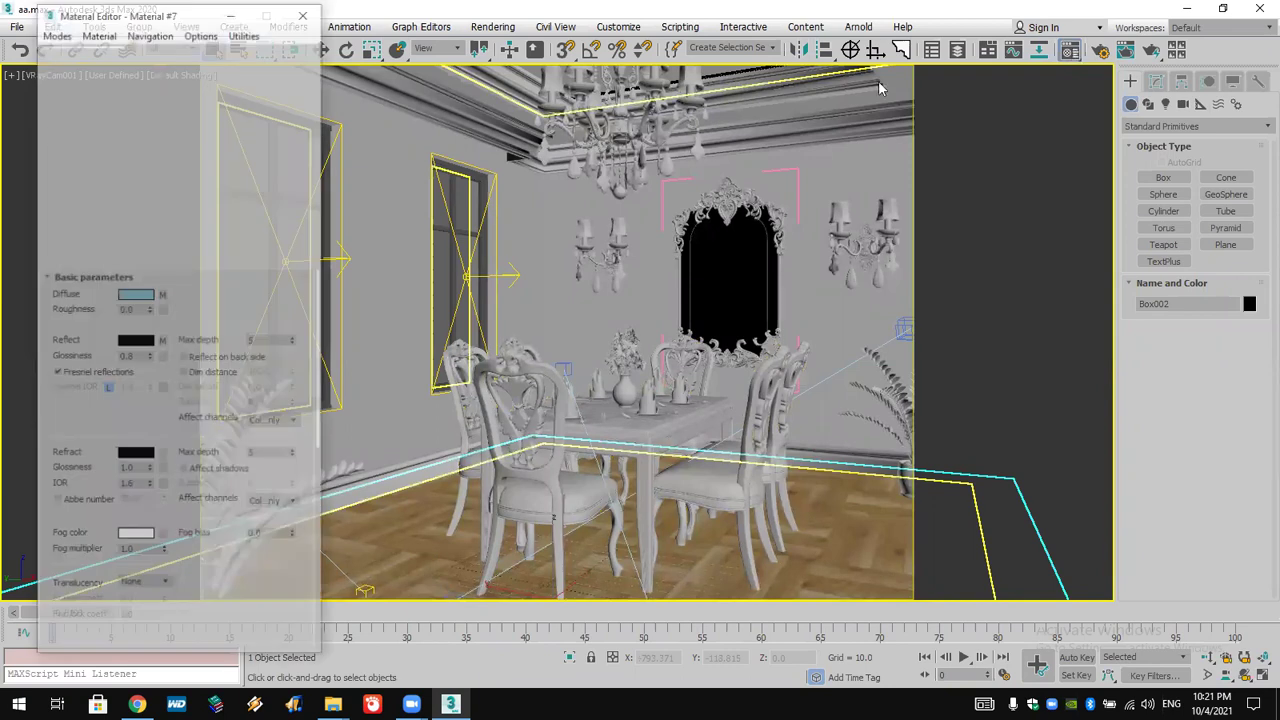
click(82, 163)
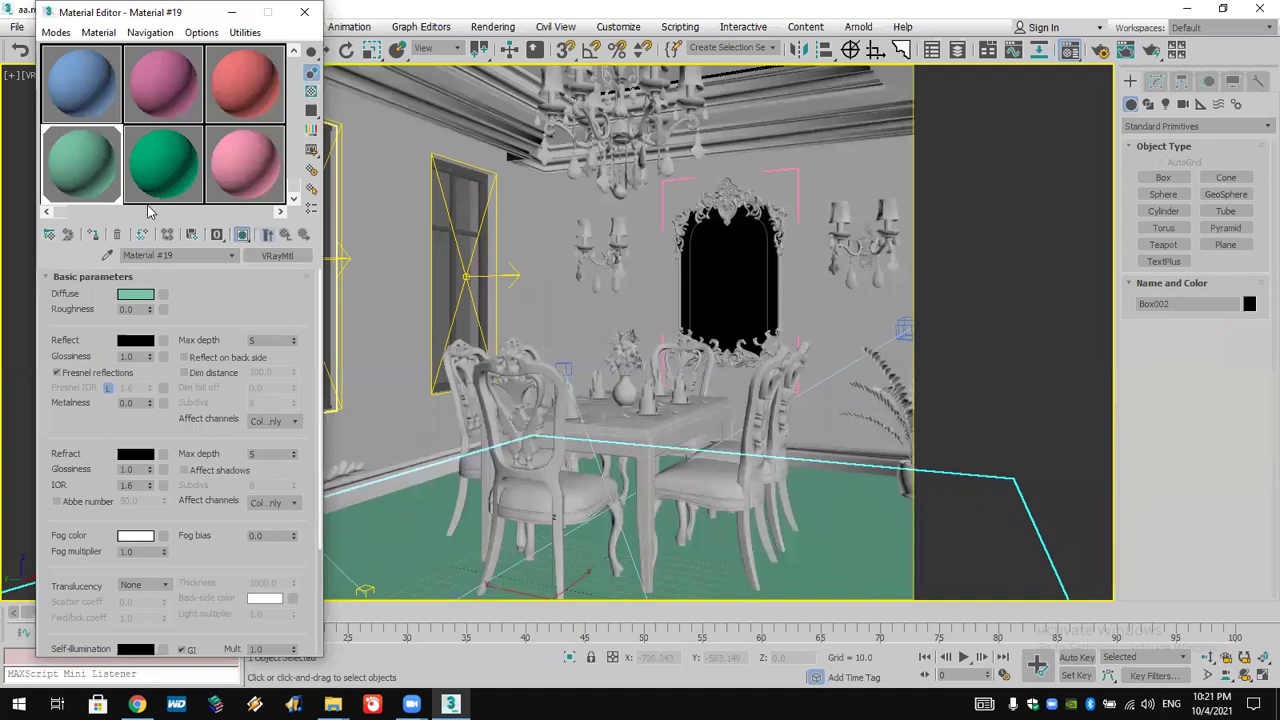
- Load AS2_wood_10 from the desktop's Lecture 2 Textures folder as the Diffuse bitmap of Material #19
click(162, 295)
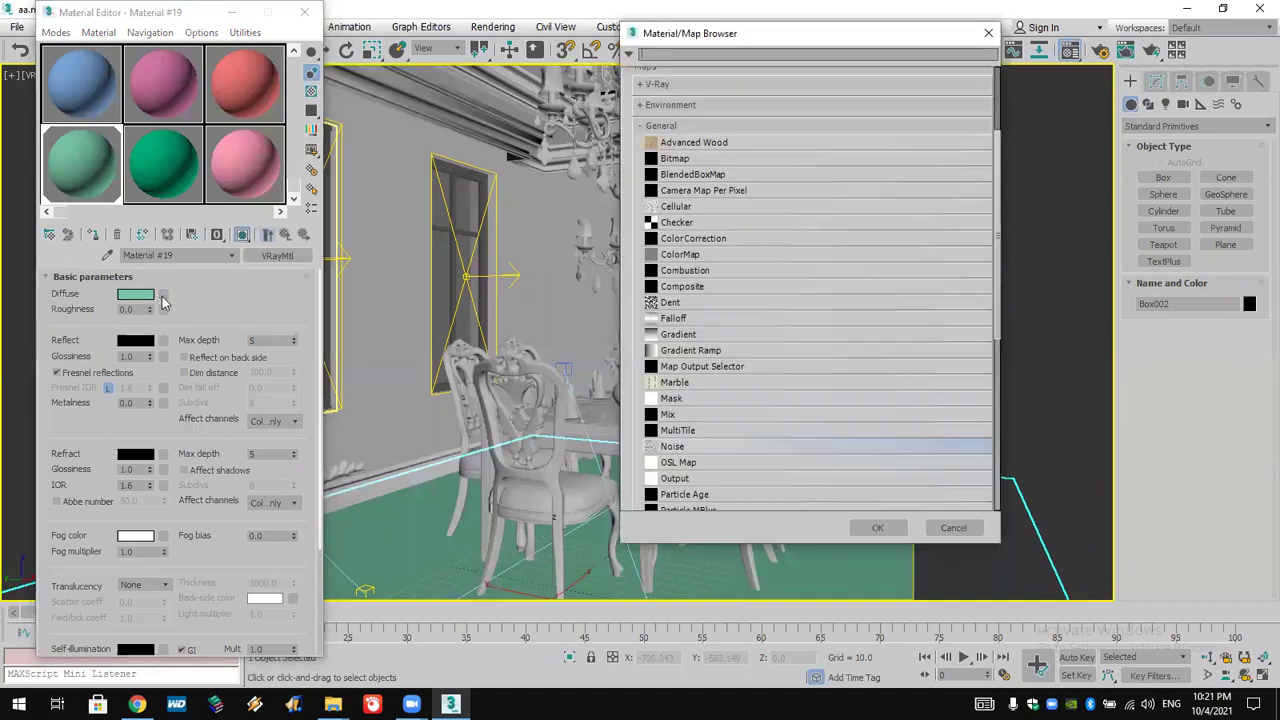
double_click(680, 160)
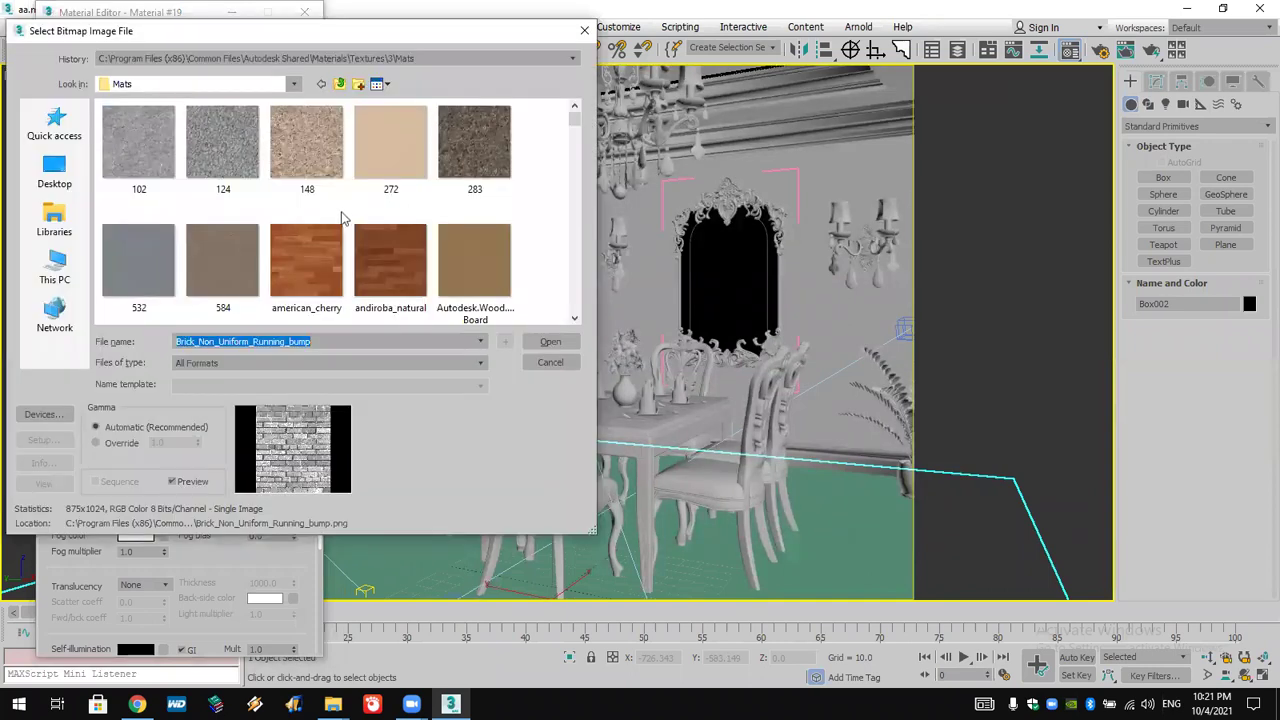
click(55, 172)
scroll(367, 218, up, 2)
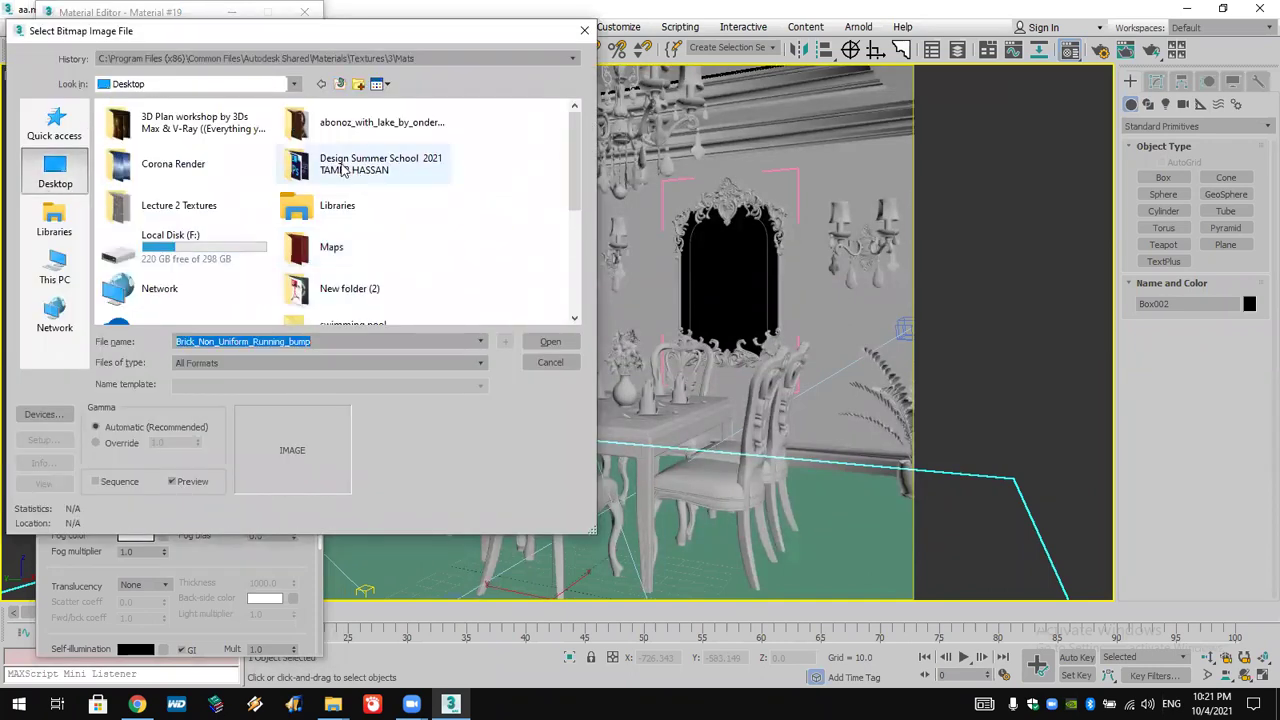
scroll(345, 242, down, 2)
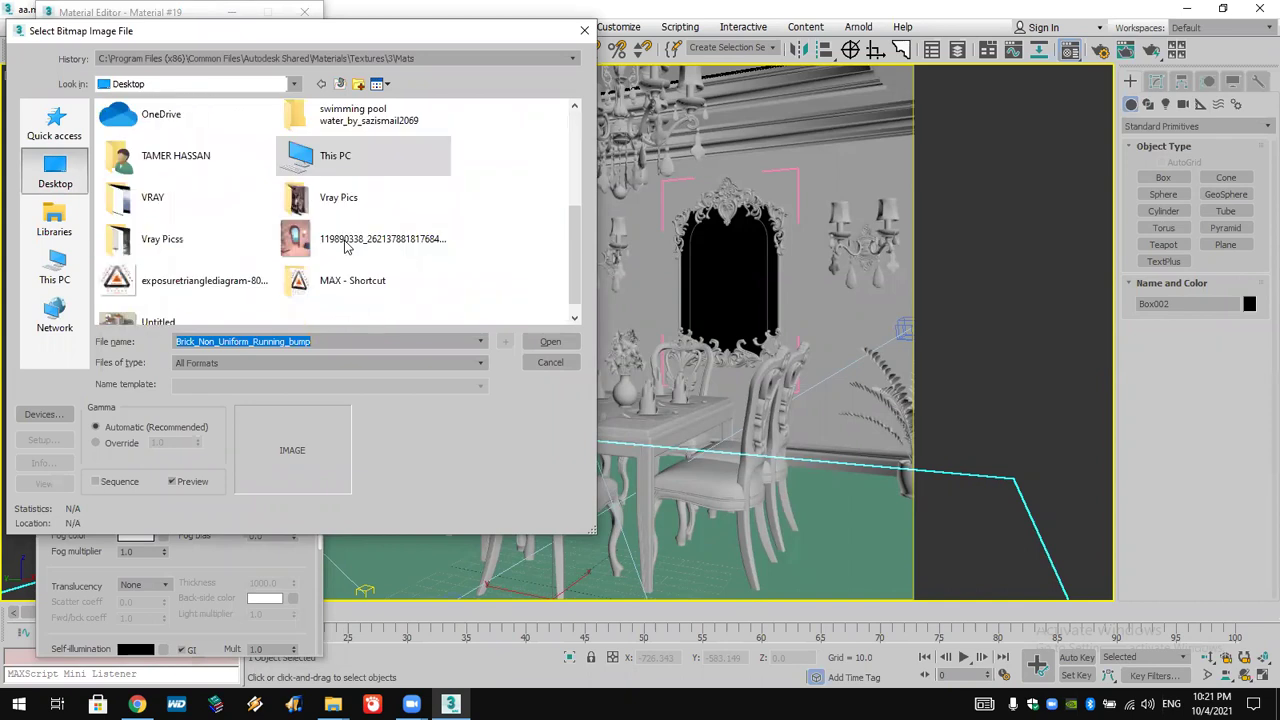
scroll(504, 282, up, 2)
mouse_move(576, 200)
mouse_down()
mouse_move(577, 291)
mouse_move(573, 189)
mouse_up()
double_click(165, 186)
click(136, 139)
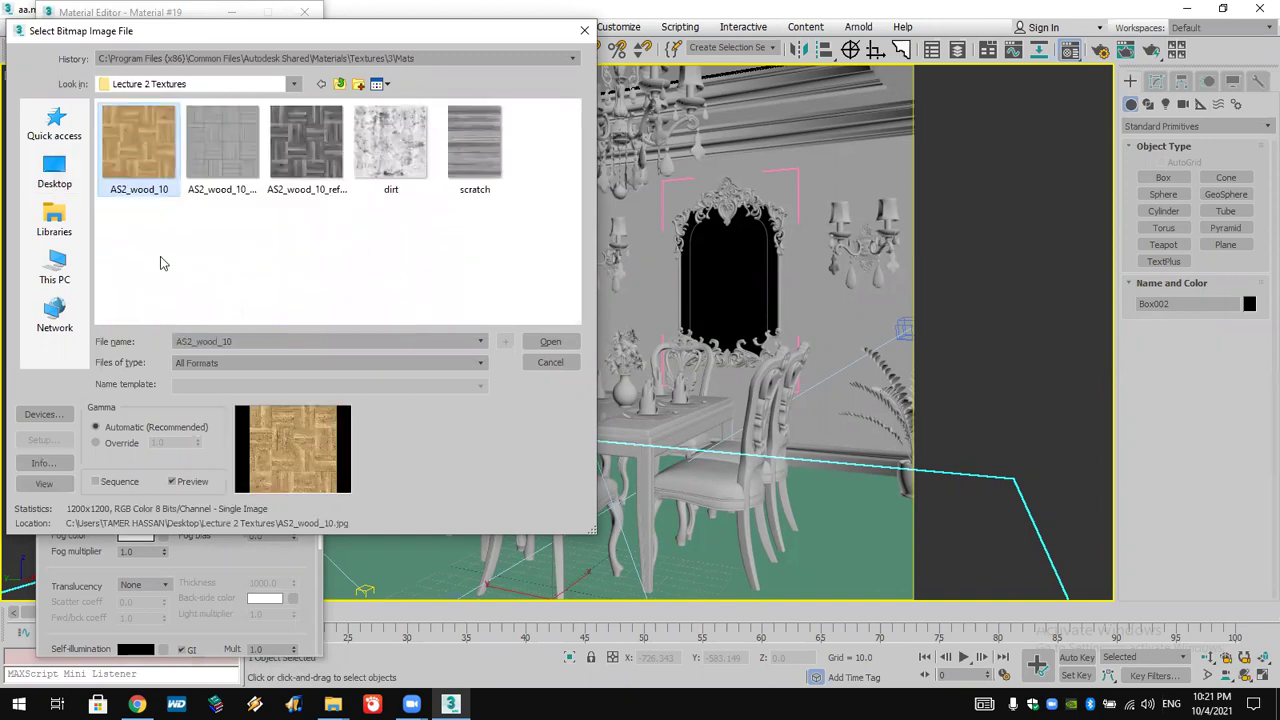
click(559, 344)
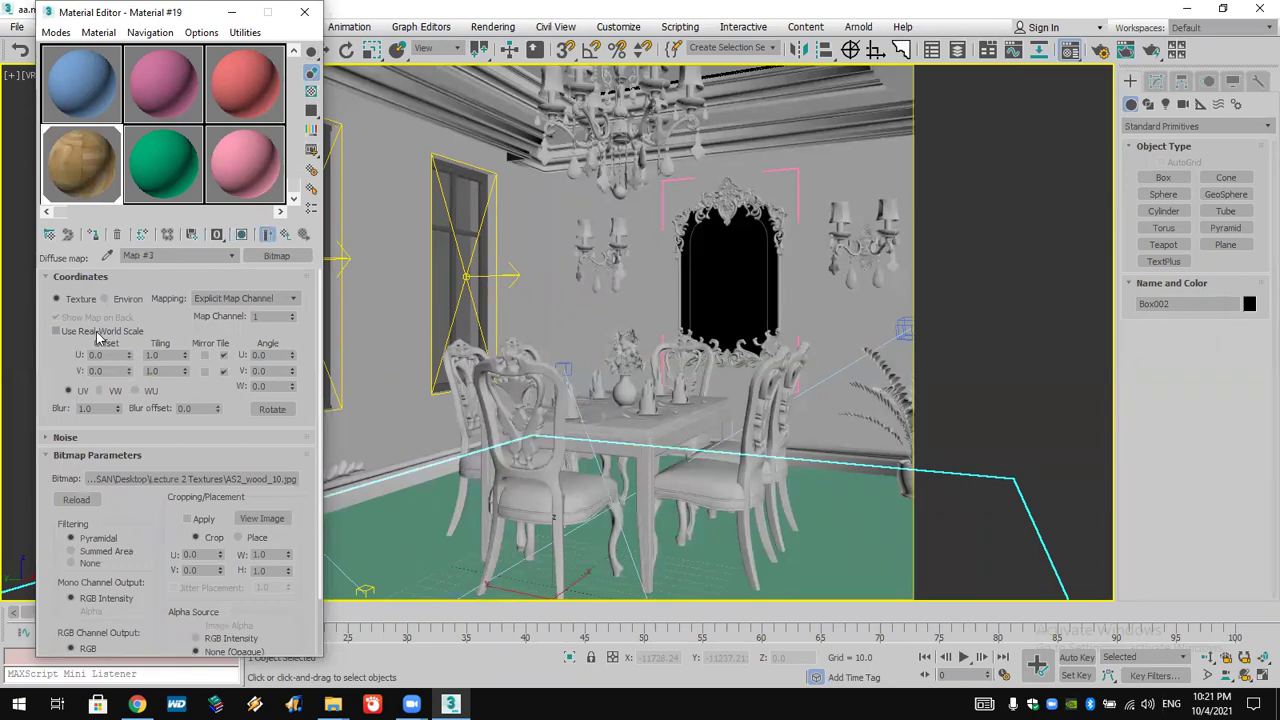
- Enable real-world scale for the AS2_wood_10 diffuse map of Material #19
click(56, 331)
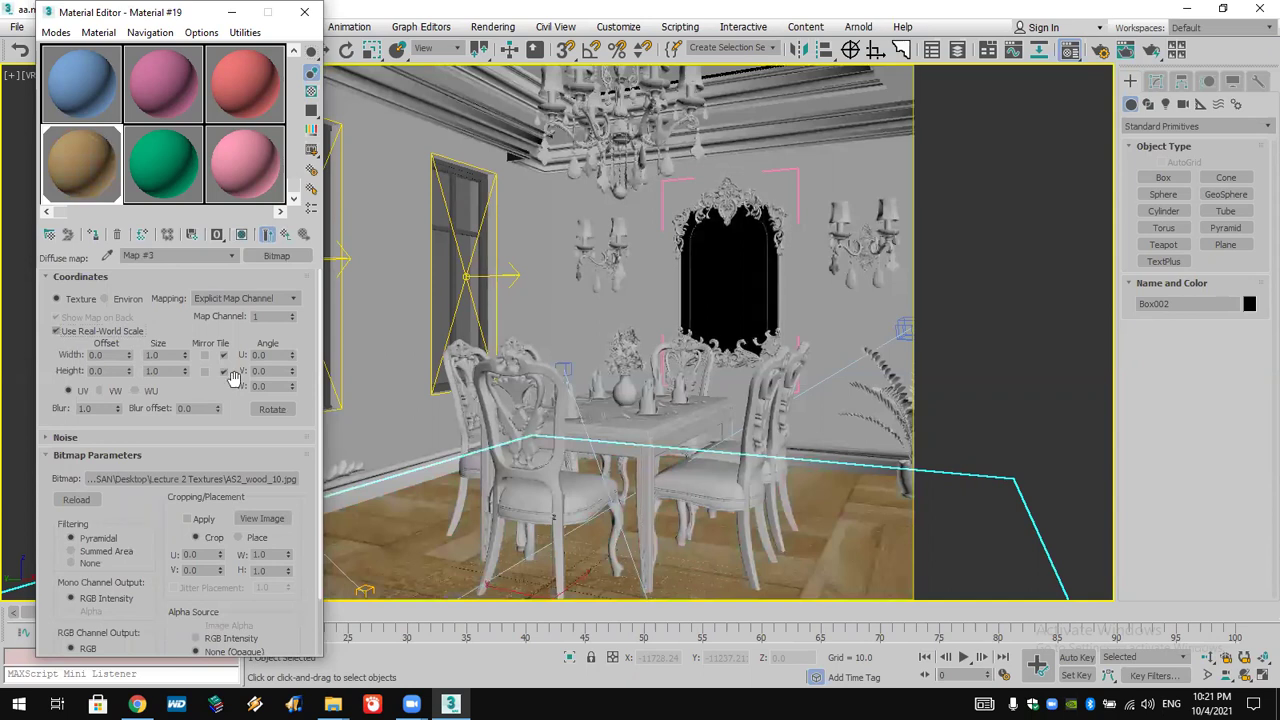
click(380, 468)
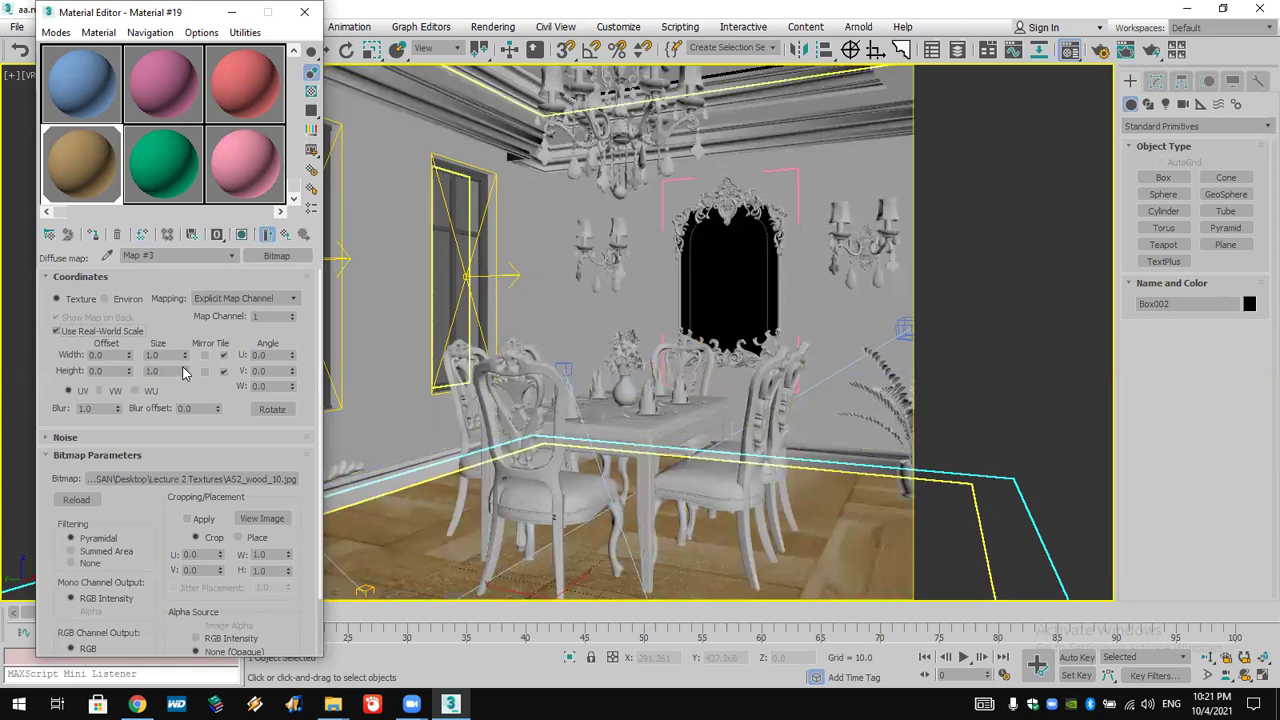
double_click(173, 356)
click(728, 68)
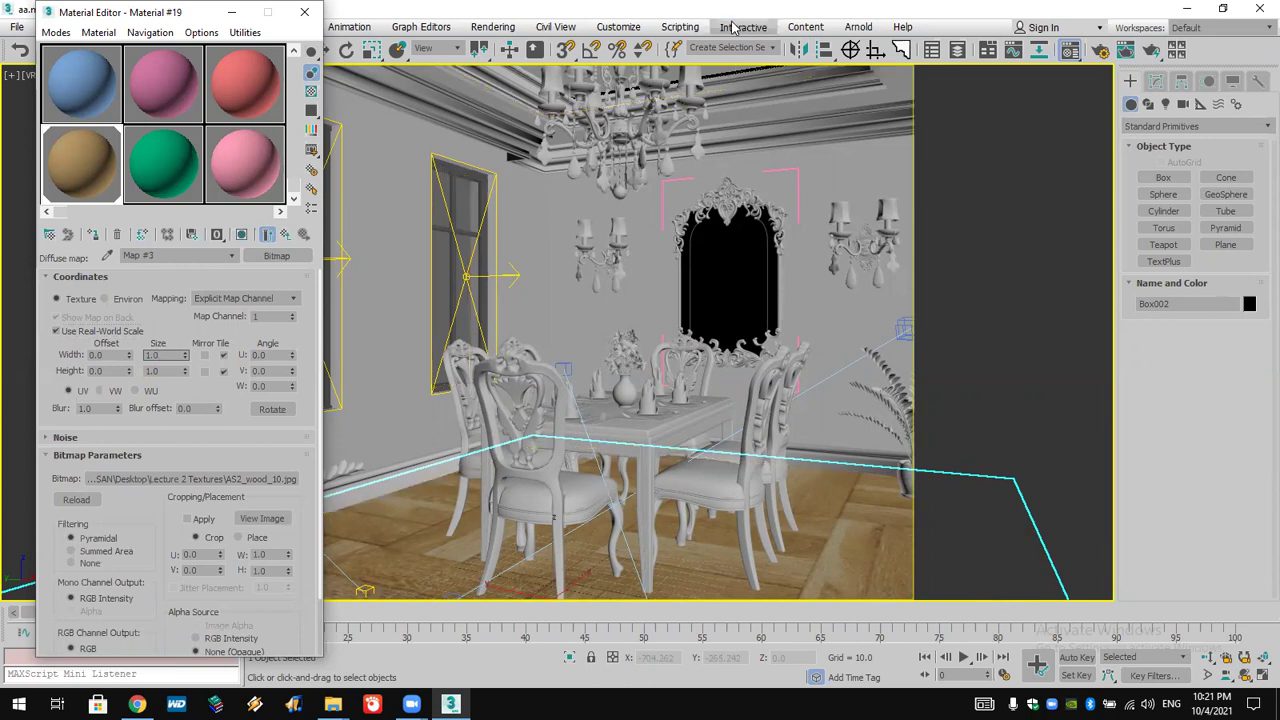
- Set the scene's display unit scale to metric centimeters
click(630, 27)
click(673, 234)
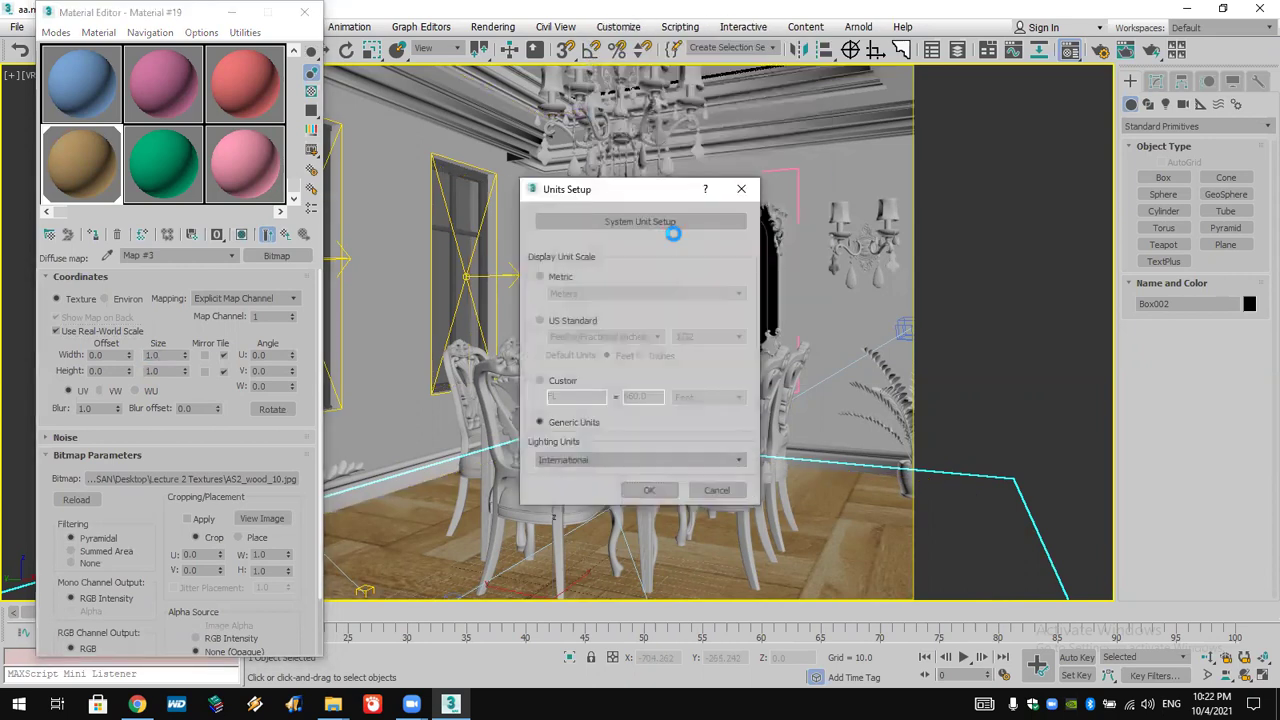
click(566, 278)
click(590, 296)
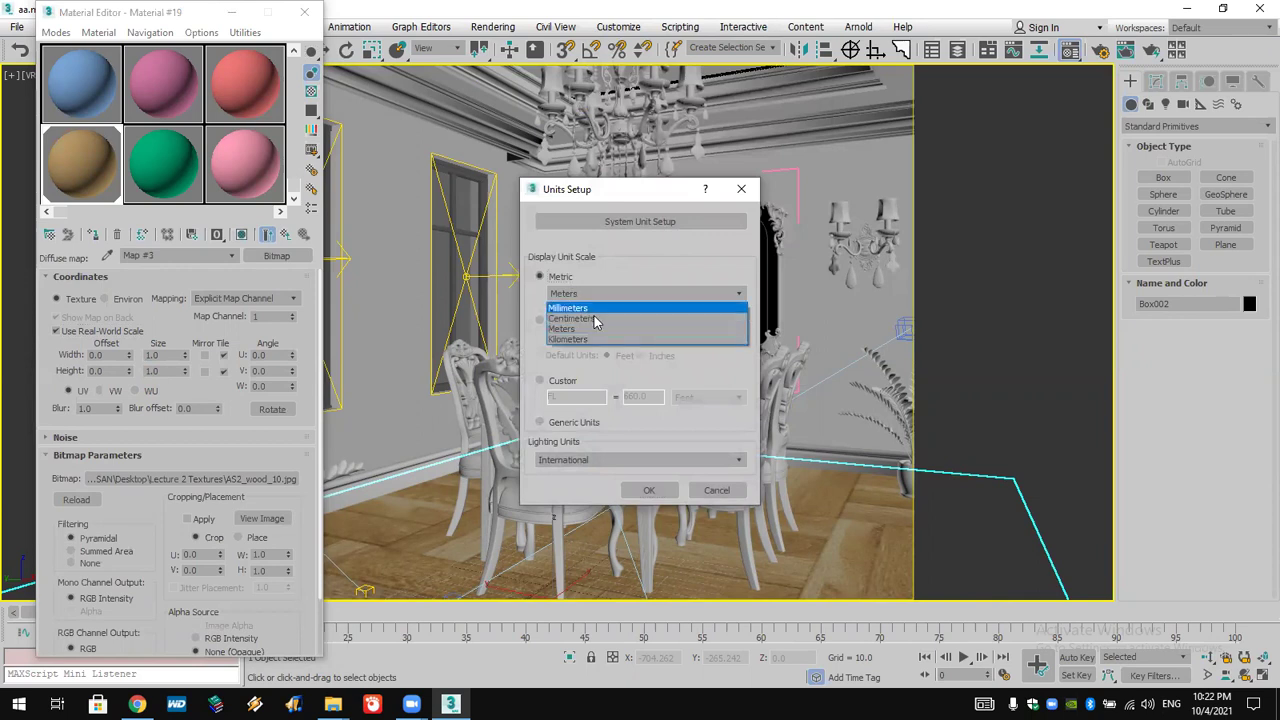
click(601, 327)
click(648, 491)
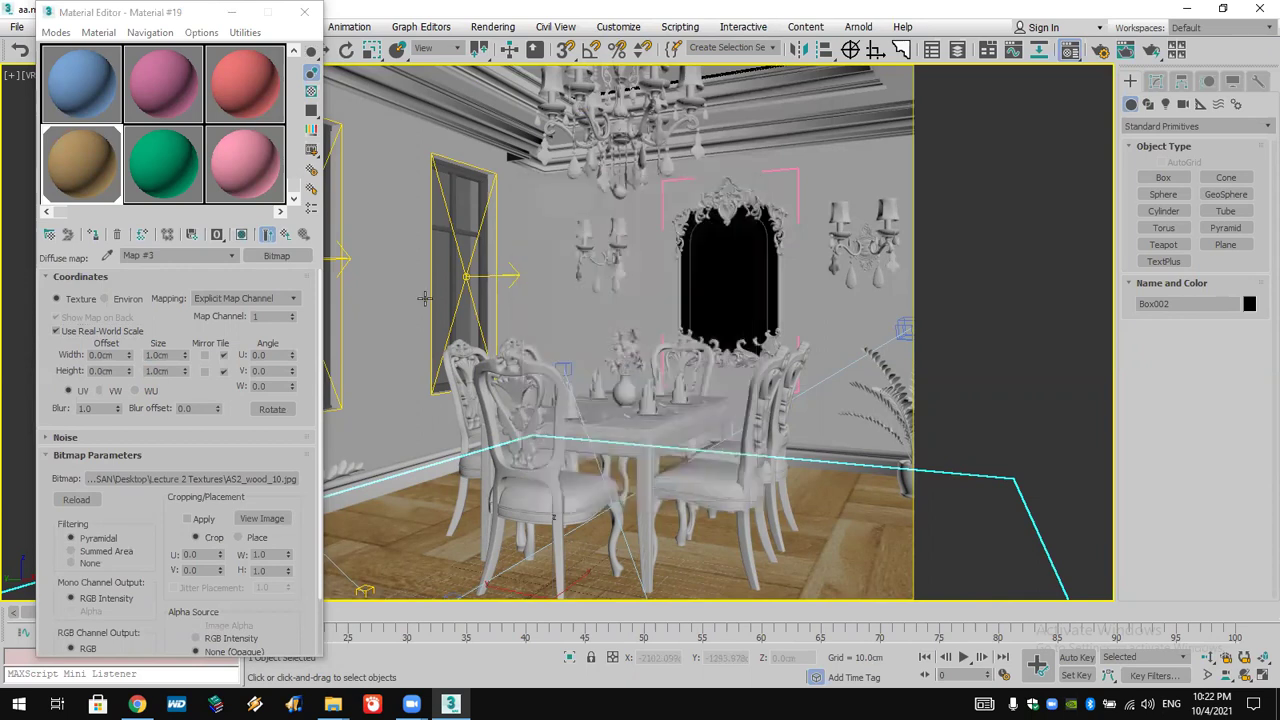
- Set the diffuse wood map's real-world size to 200 cm wide and 200 cm high
double_click(157, 355)
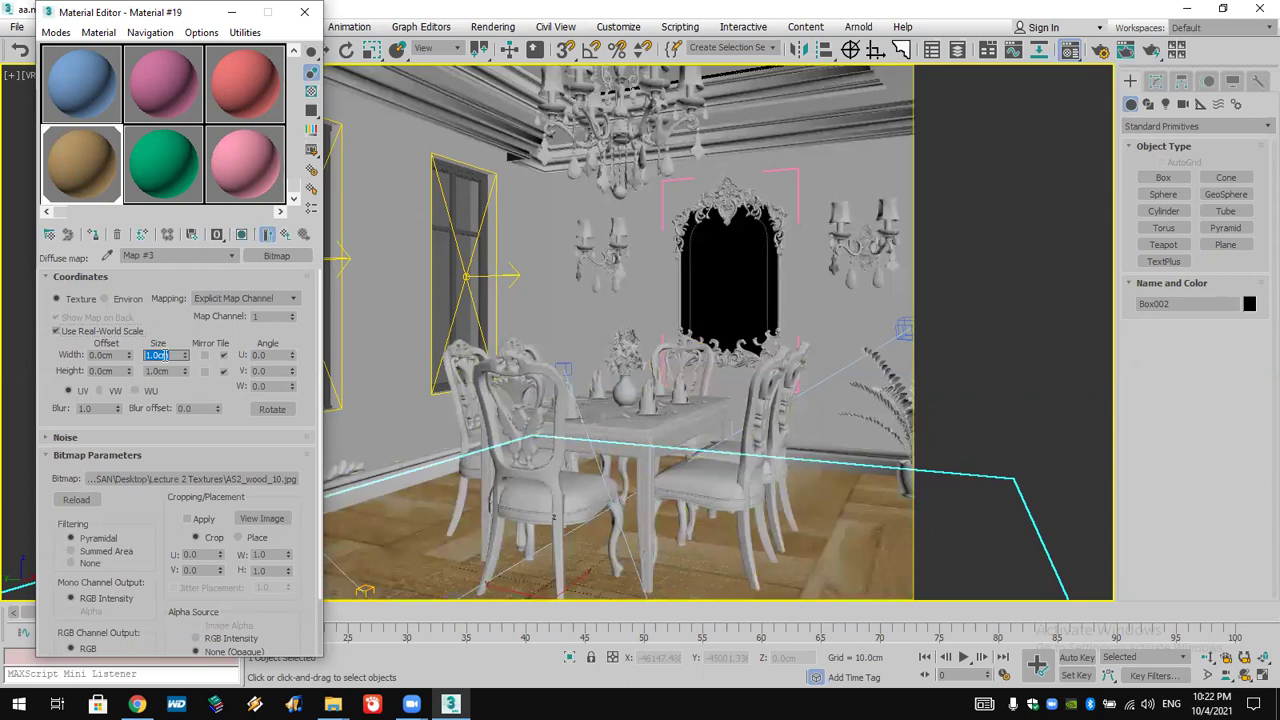
text(200)
double_click(160, 370)
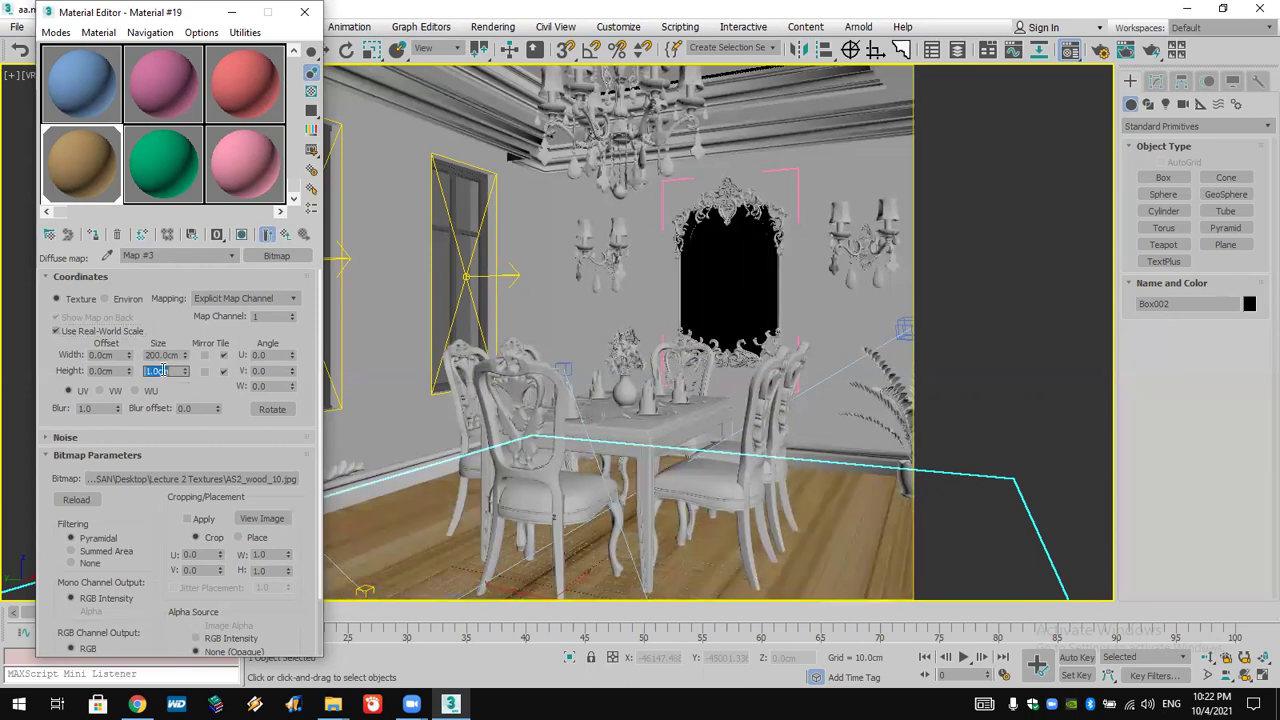
text(200)
key(Return)
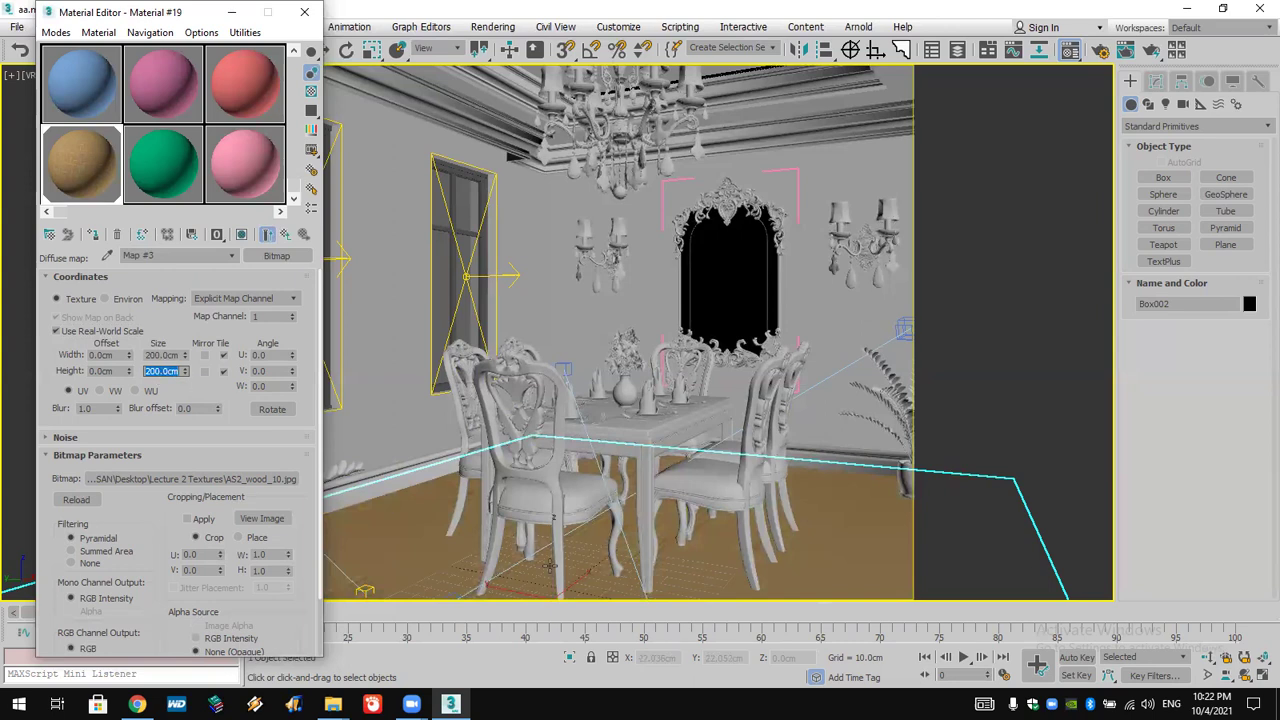
- Enable Real-World Map Size on the floor box Box002
click(420, 530)
click(1155, 81)
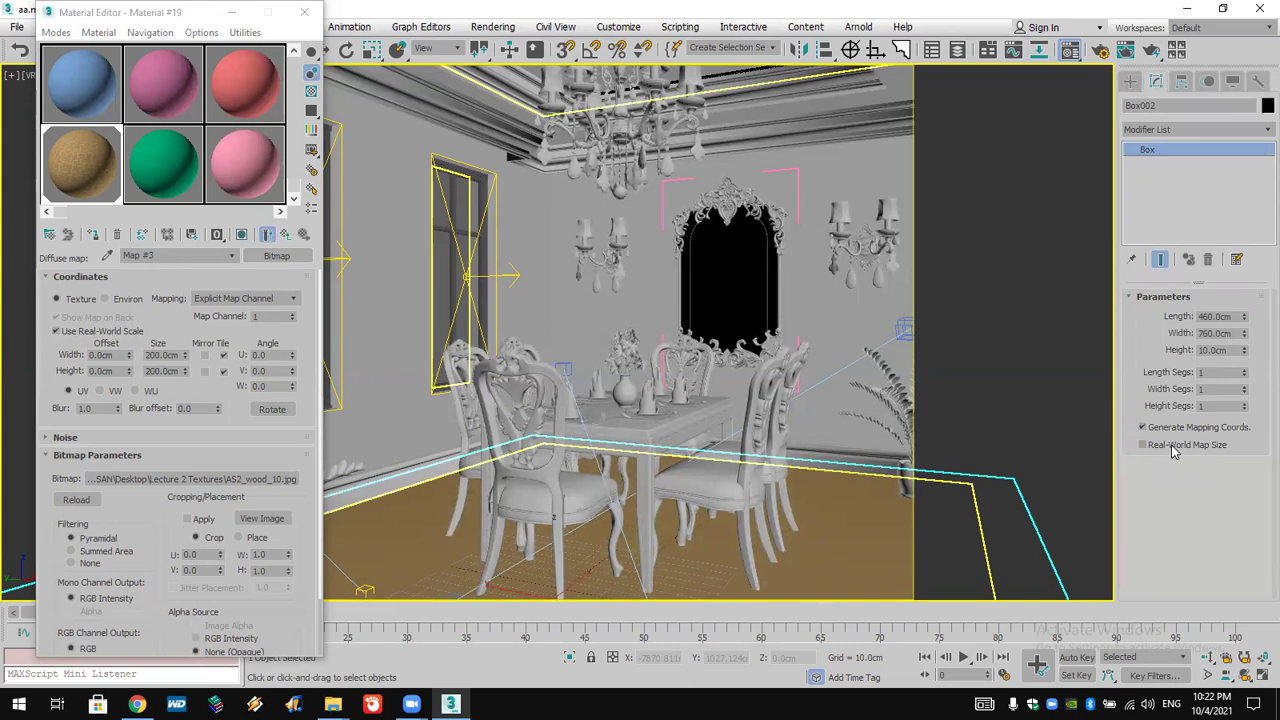
click(1142, 445)
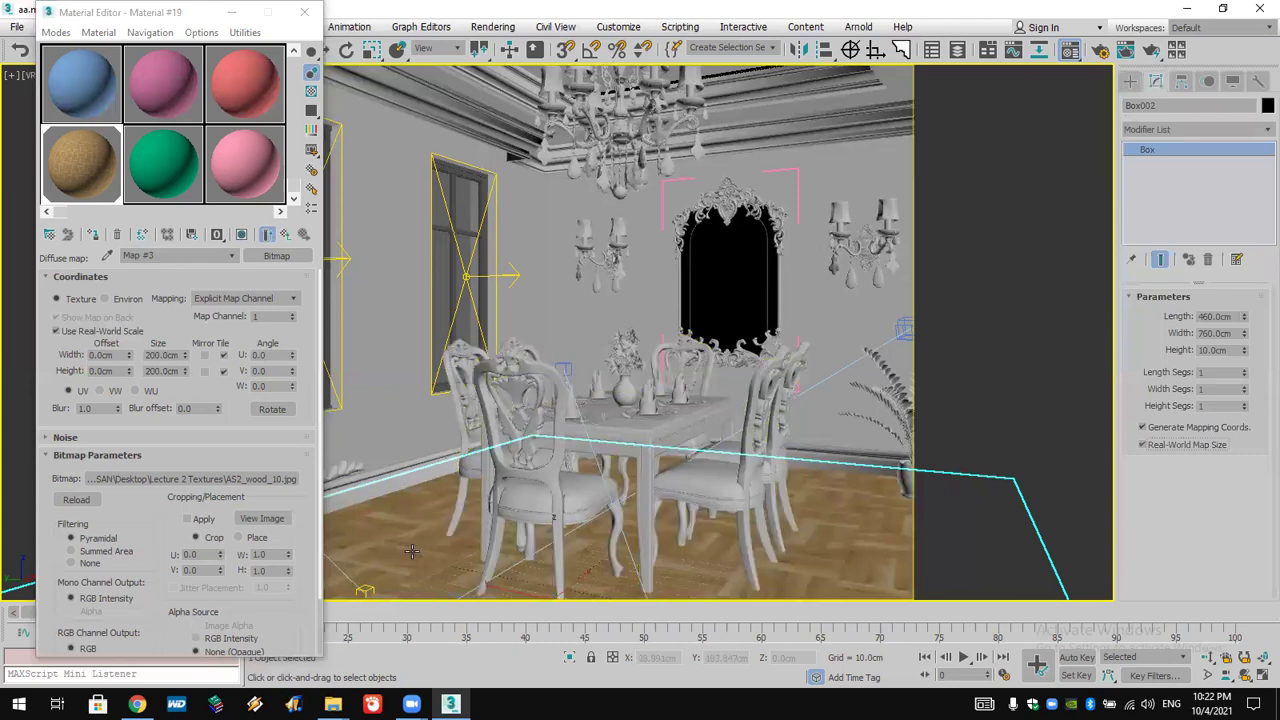
- Load AS2_wood_10_reflect from the Lecture 2 Textures folder as the Reflect bitmap of Material #19
click(267, 234)
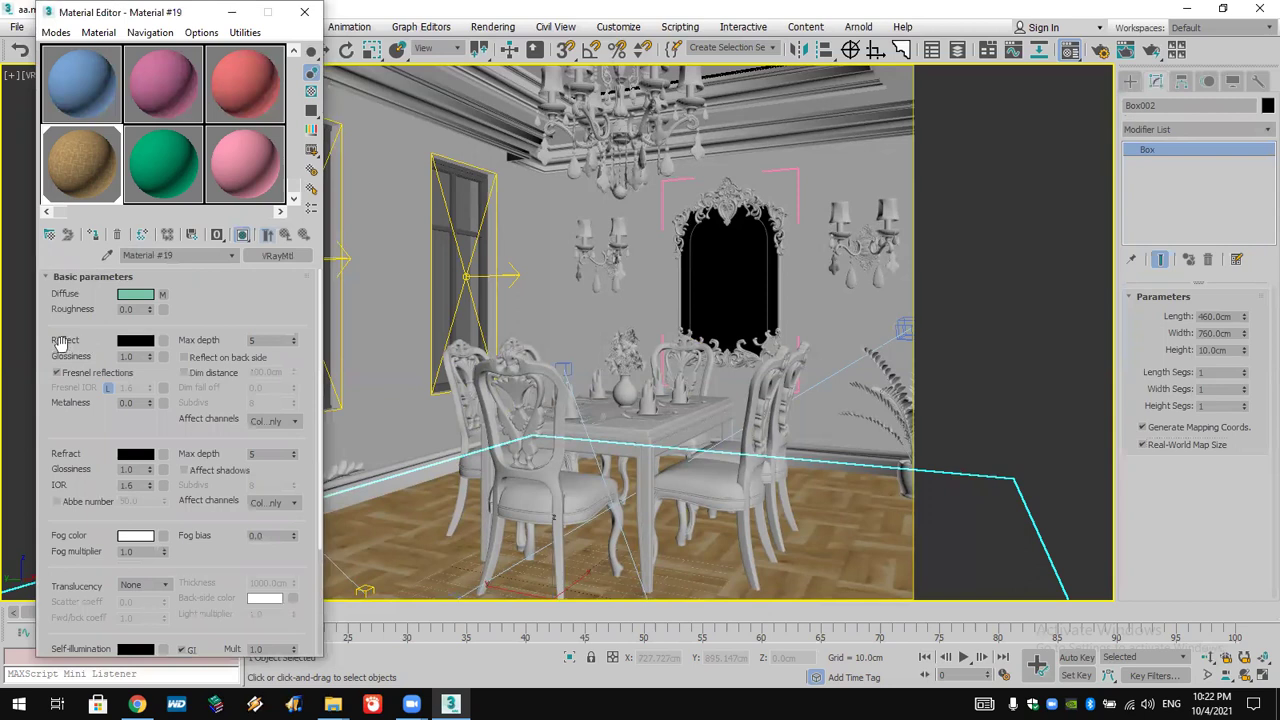
click(163, 341)
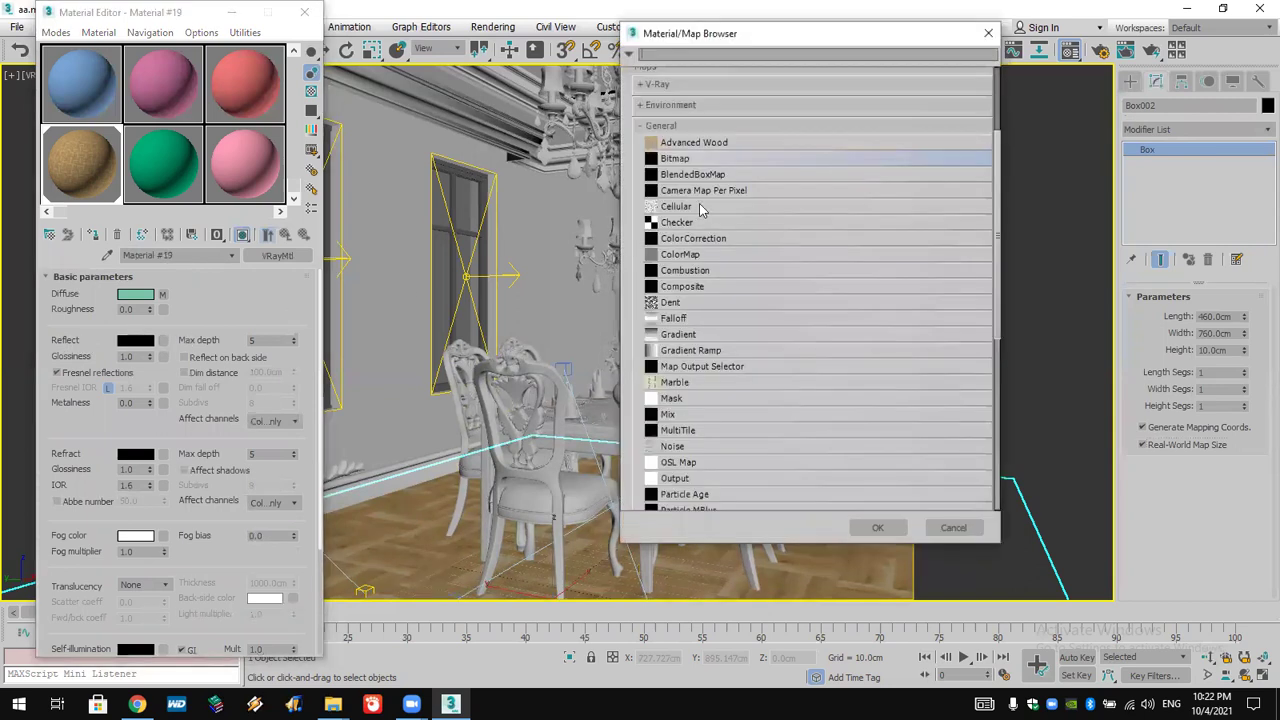
double_click(693, 160)
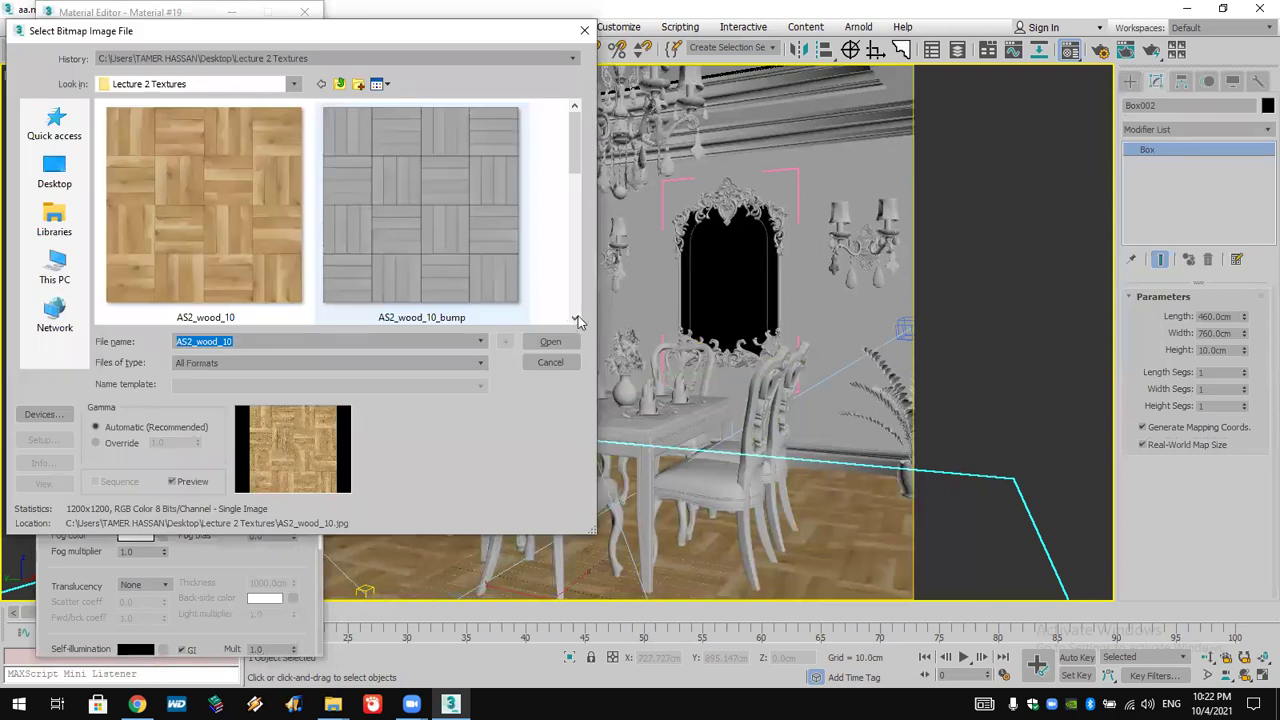
click(575, 318)
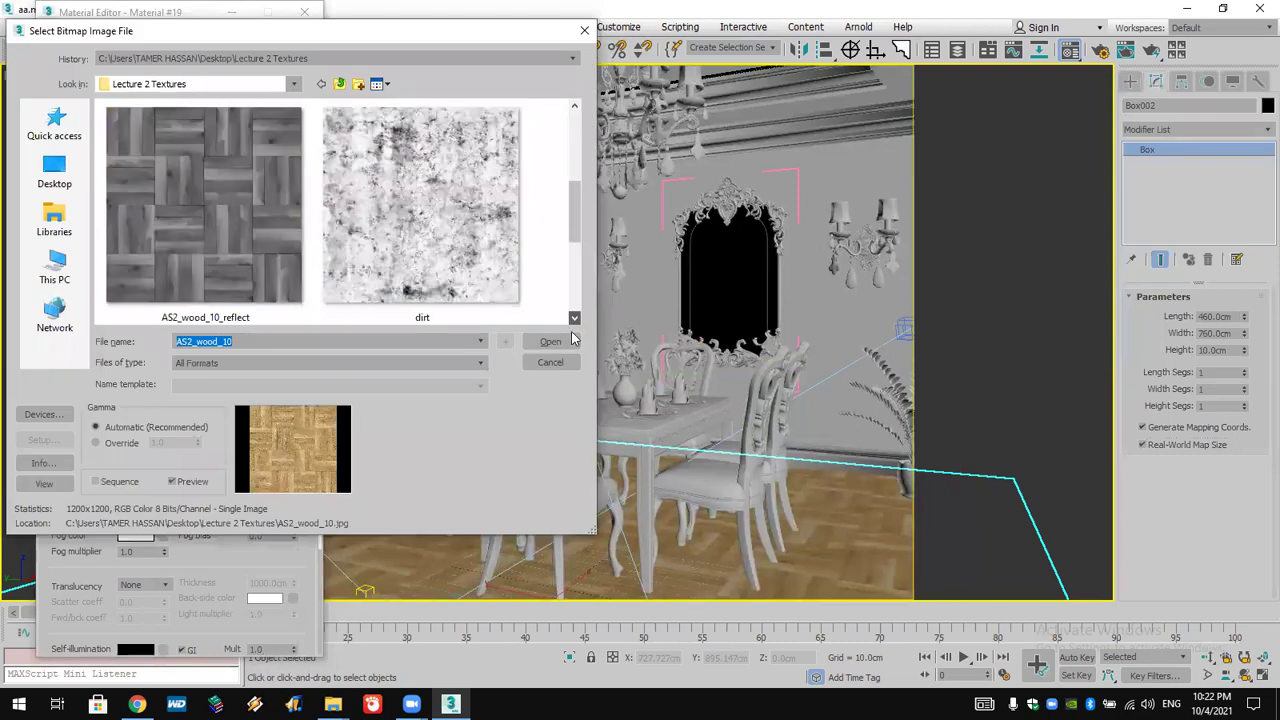
click(560, 341)
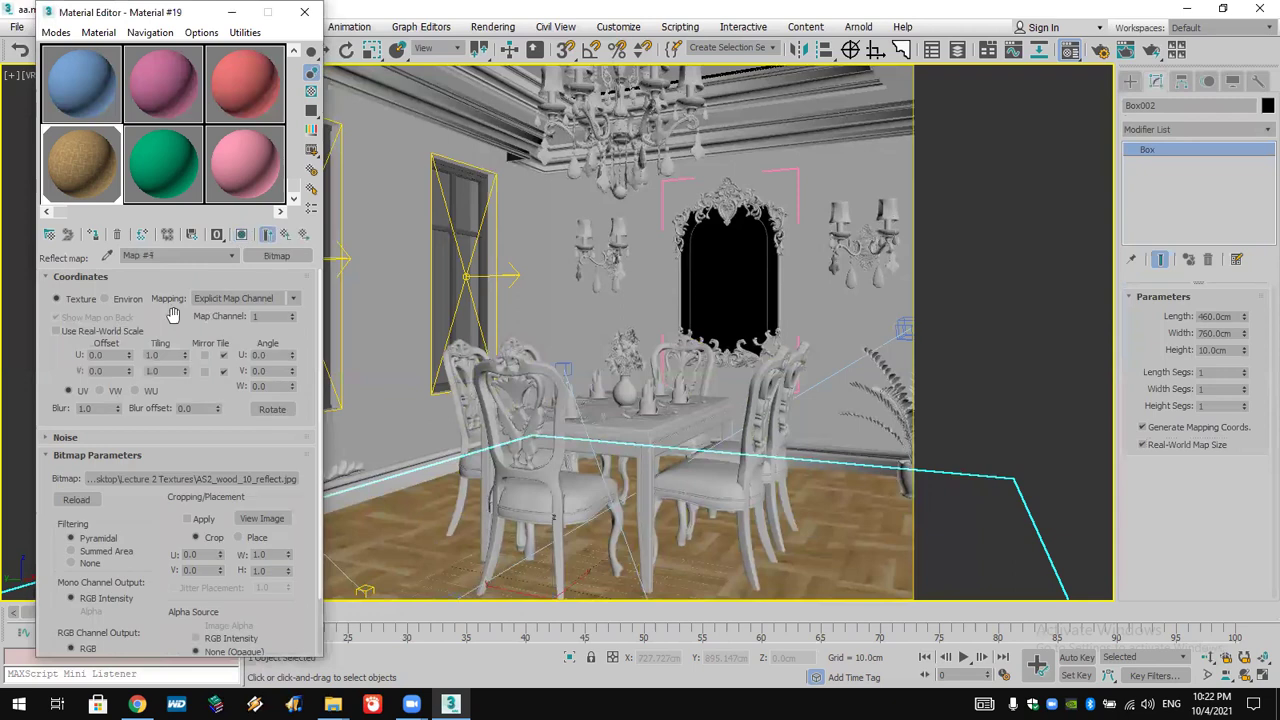
- Use real-world scale for the reflect map with a width and height of 200 cm
click(88, 331)
double_click(164, 355)
text(2)
double_click(172, 371)
text(200.0cm)
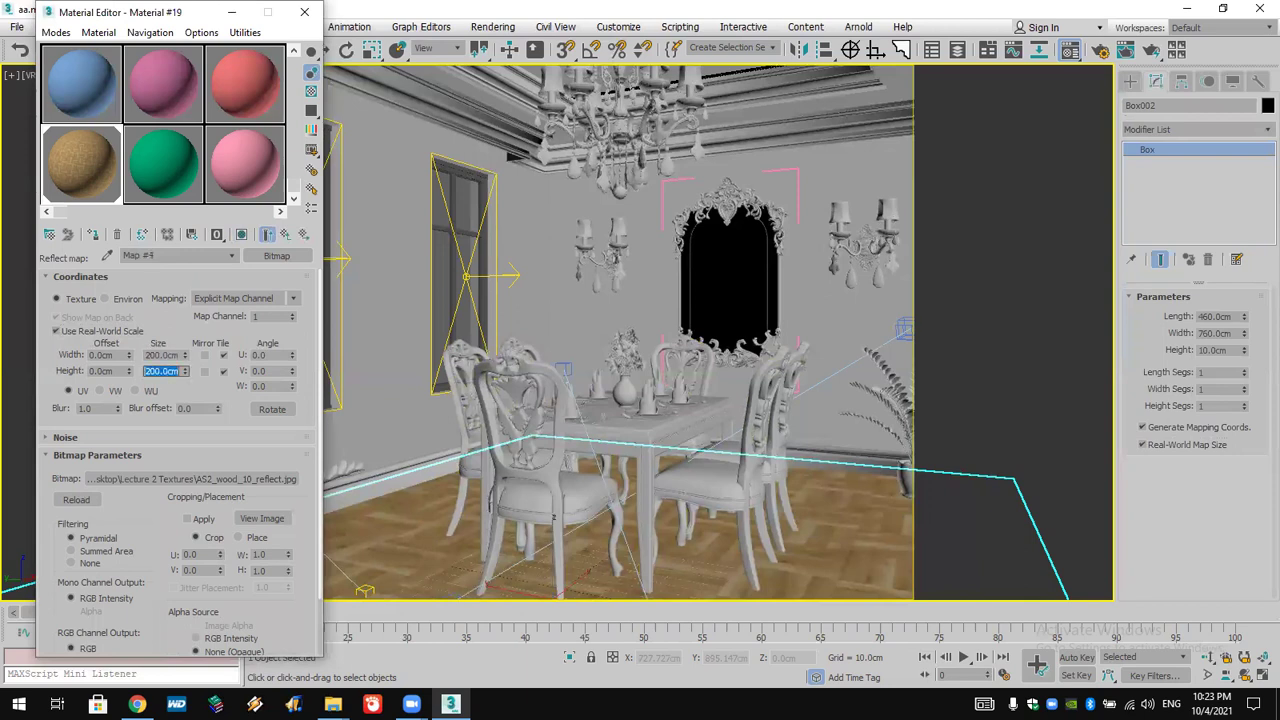
key(Return)
- Return to Material #19's basic parameters and set its reflection glossiness to 0.85
click(283, 234)
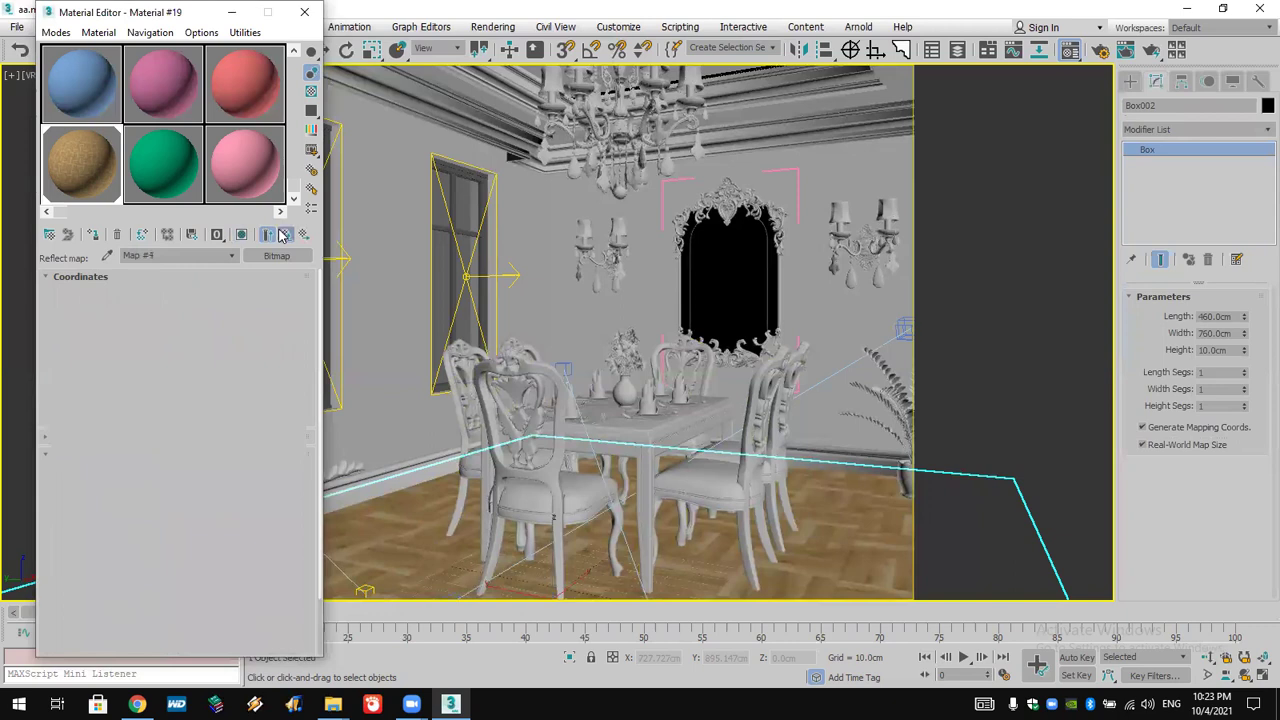
double_click(139, 356)
key(BackSpace)
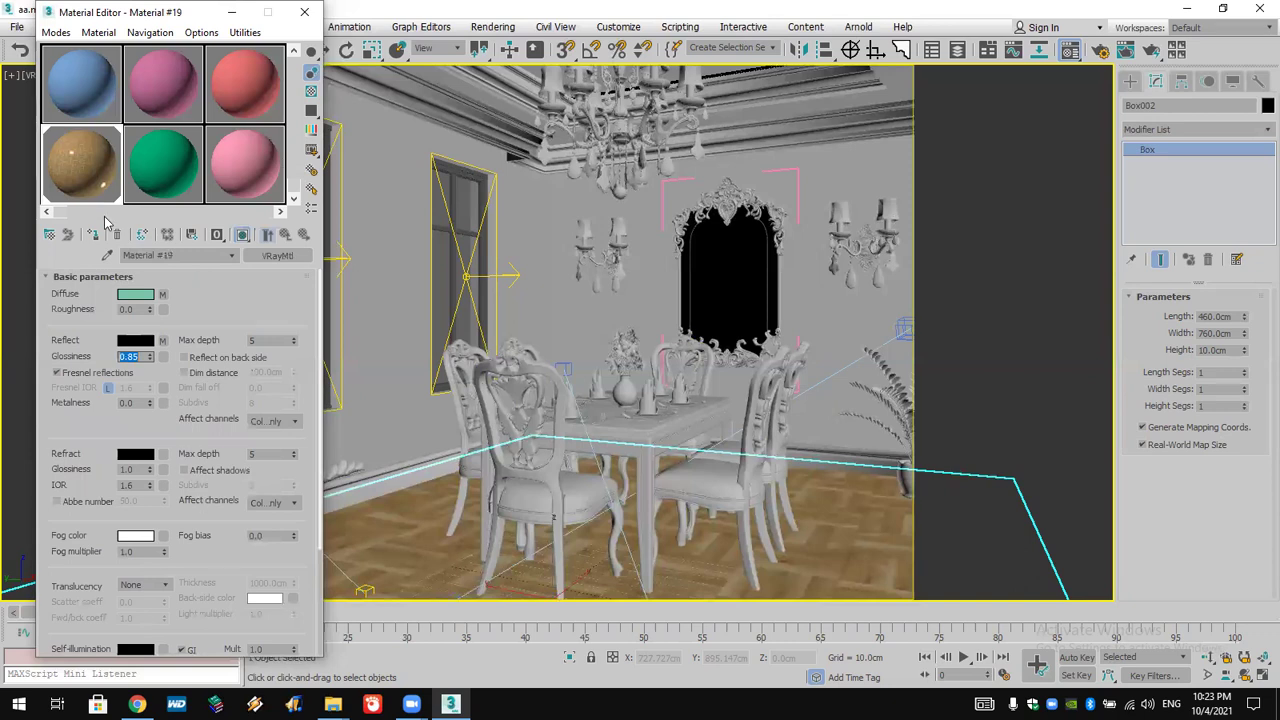
- Load AS2_wood_10_bump from the Lecture 2 Textures folder as the Bump bitmap of Material #19
scroll(224, 525, down, 3)
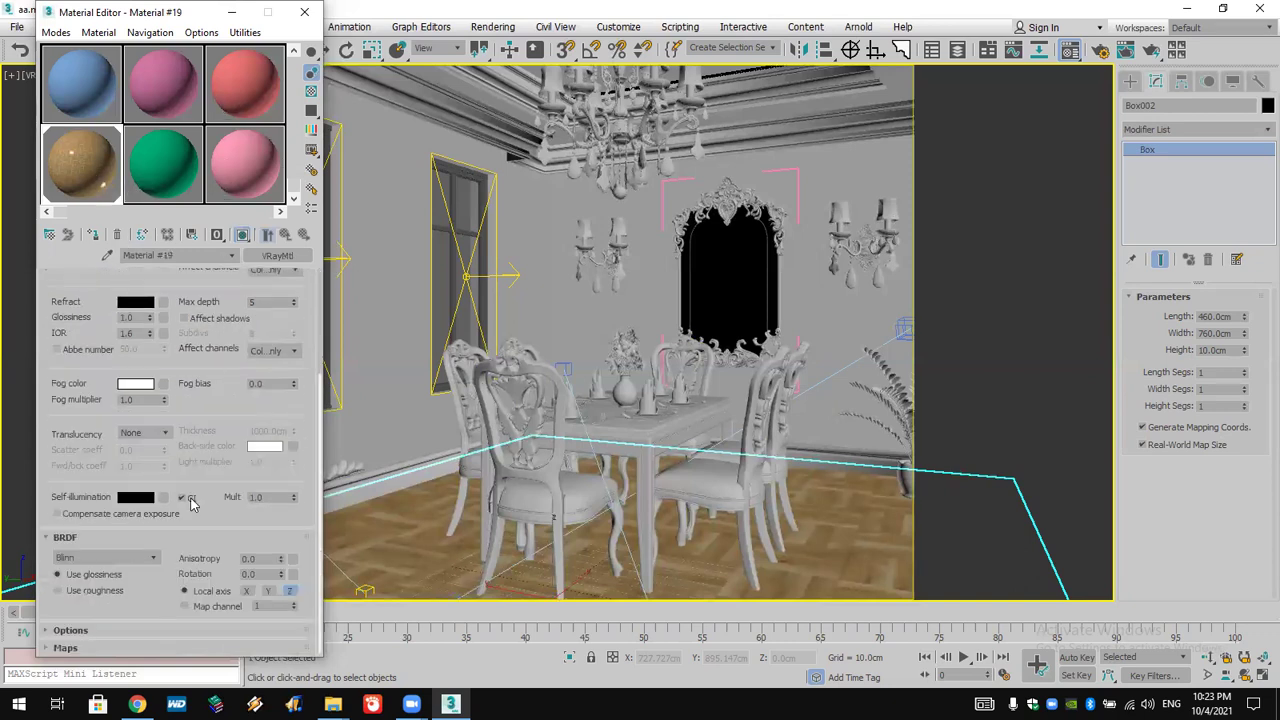
click(163, 648)
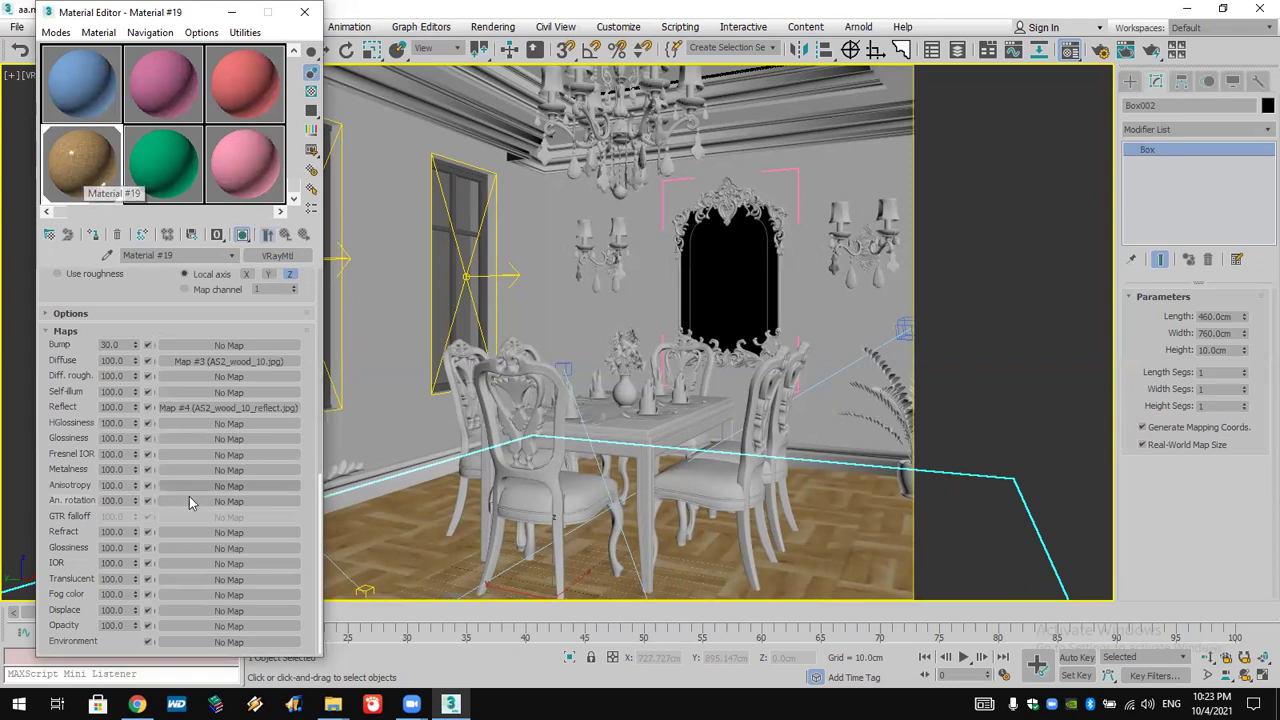
click(225, 345)
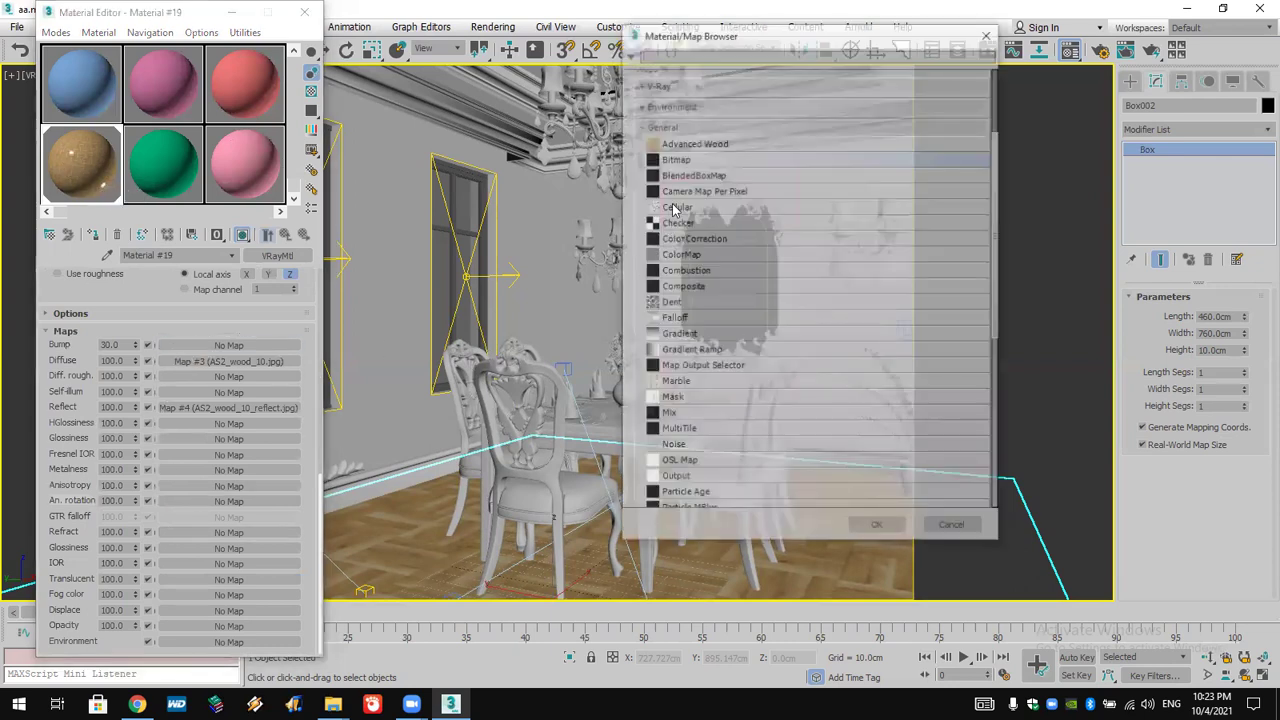
key(Escape)
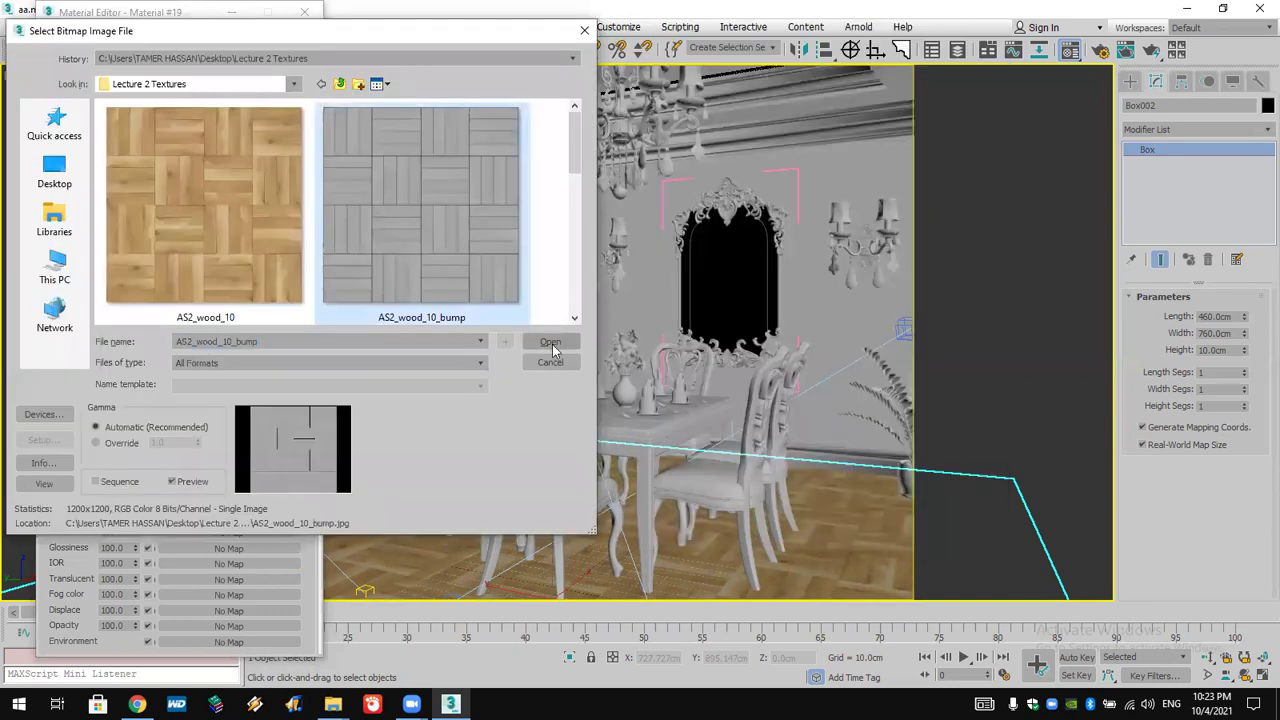
click(550, 362)
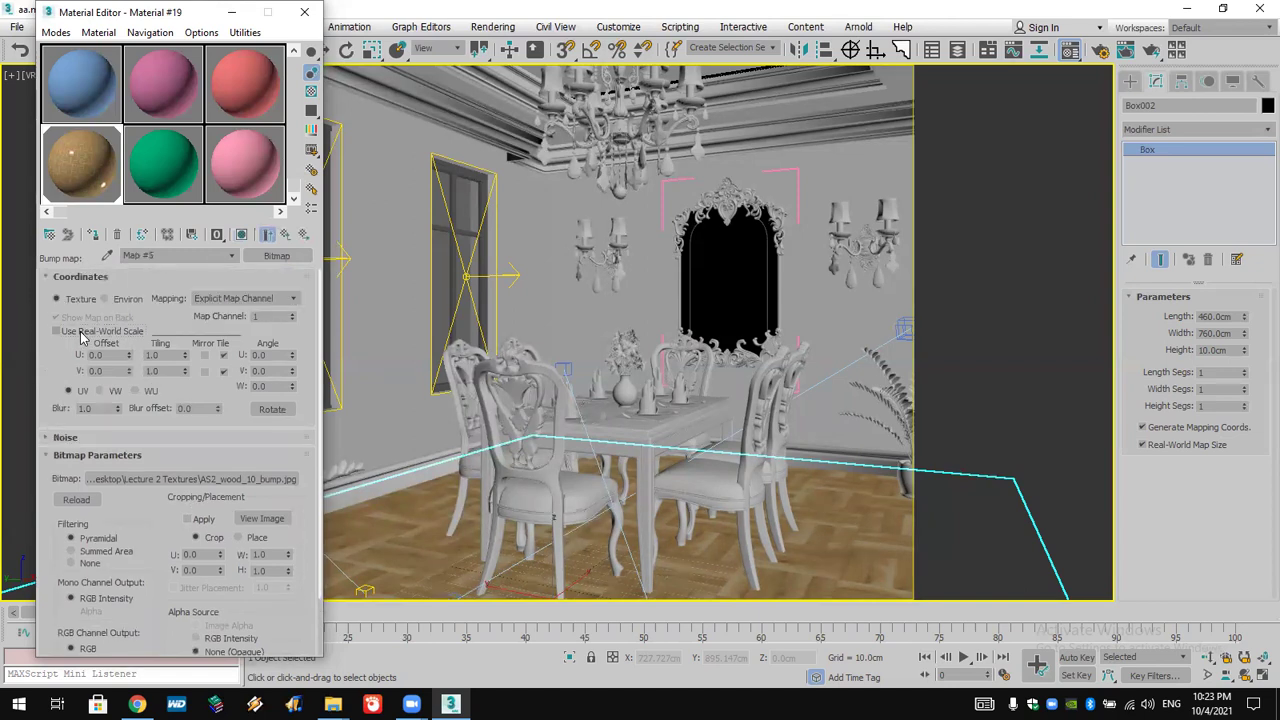
- Use real-world scale for the bump map with a width and height of 200 cm
double_click(157, 355)
text(2)
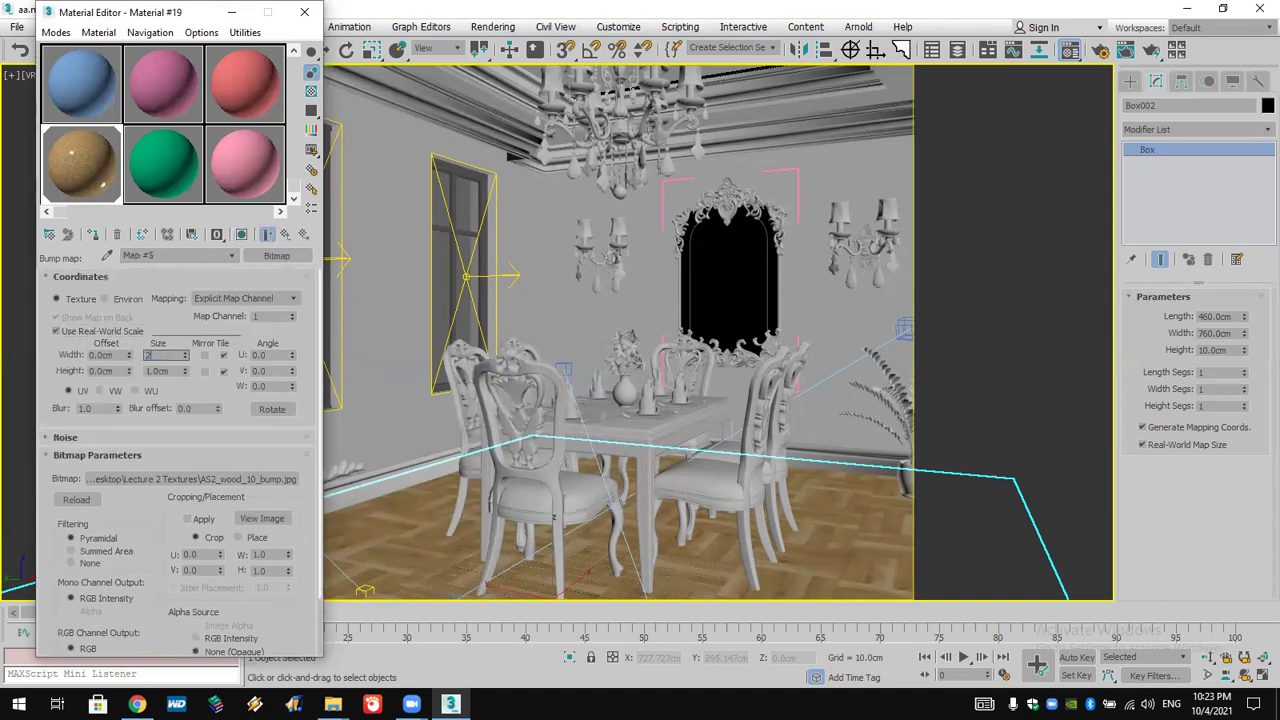
text(00)
double_click(160, 370)
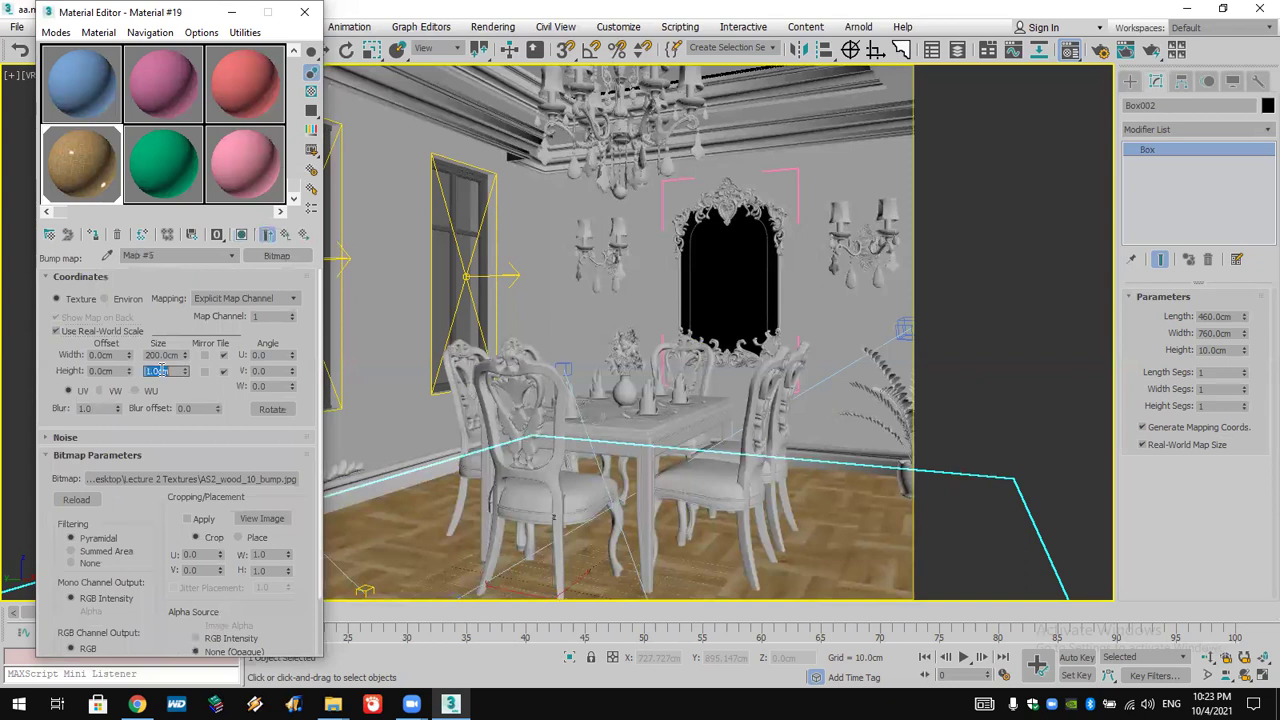
text(200)
key(Return)
- Preview Material #19 in an enlarged sample window and set its Bump amount to 60
double_click(72, 165)
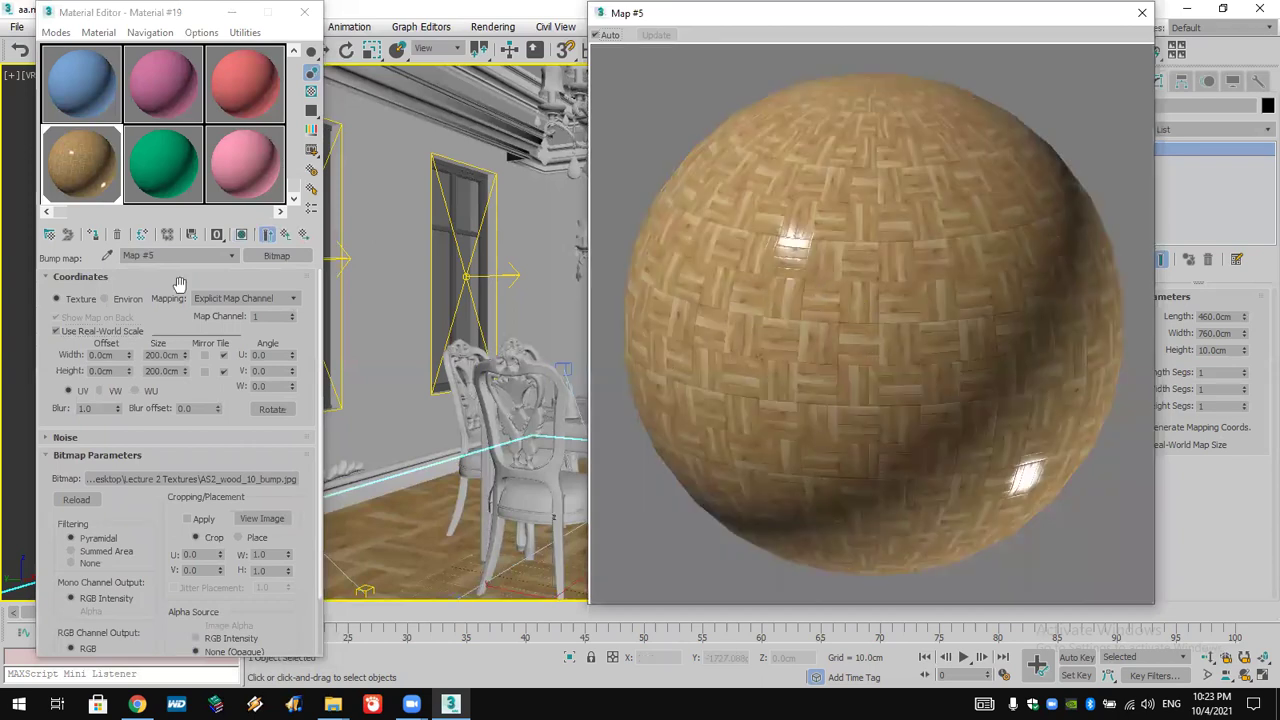
click(284, 234)
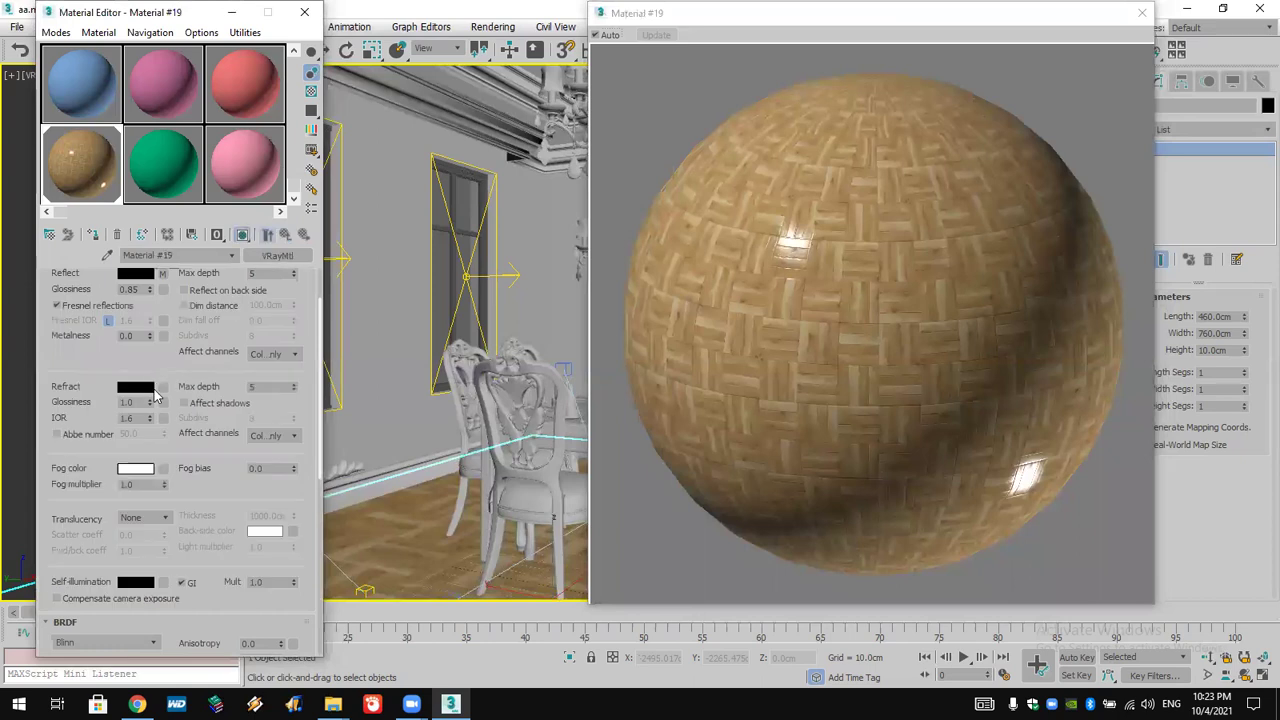
scroll(143, 385, down, 5)
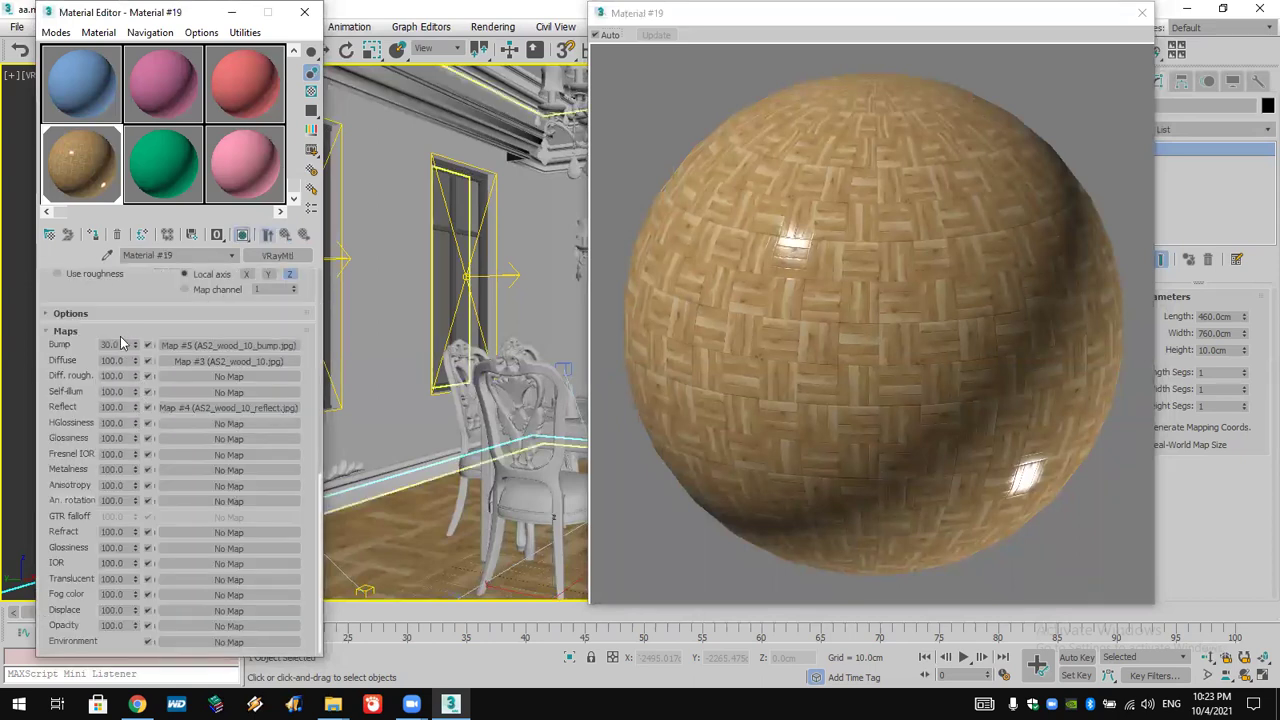
double_click(118, 344)
text(6)
click(1143, 14)
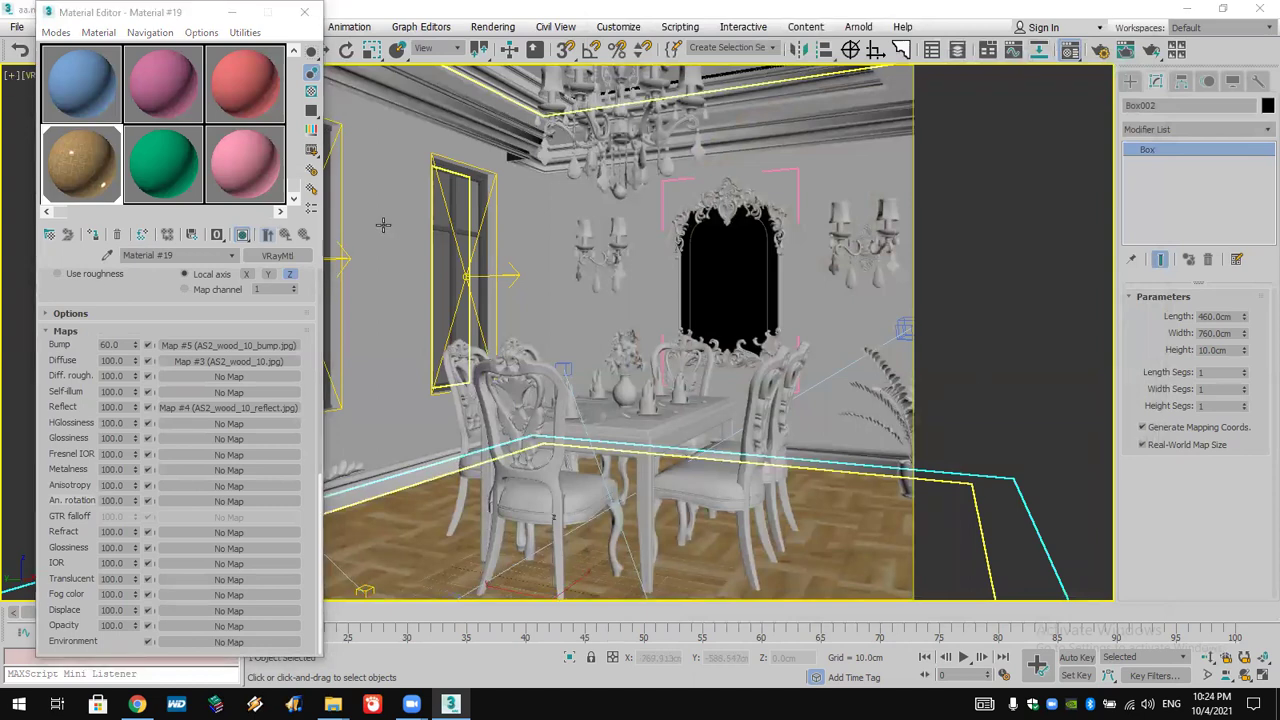
- Select the green Material #20 and review the scene's display unit settings without changing them
click(162, 182)
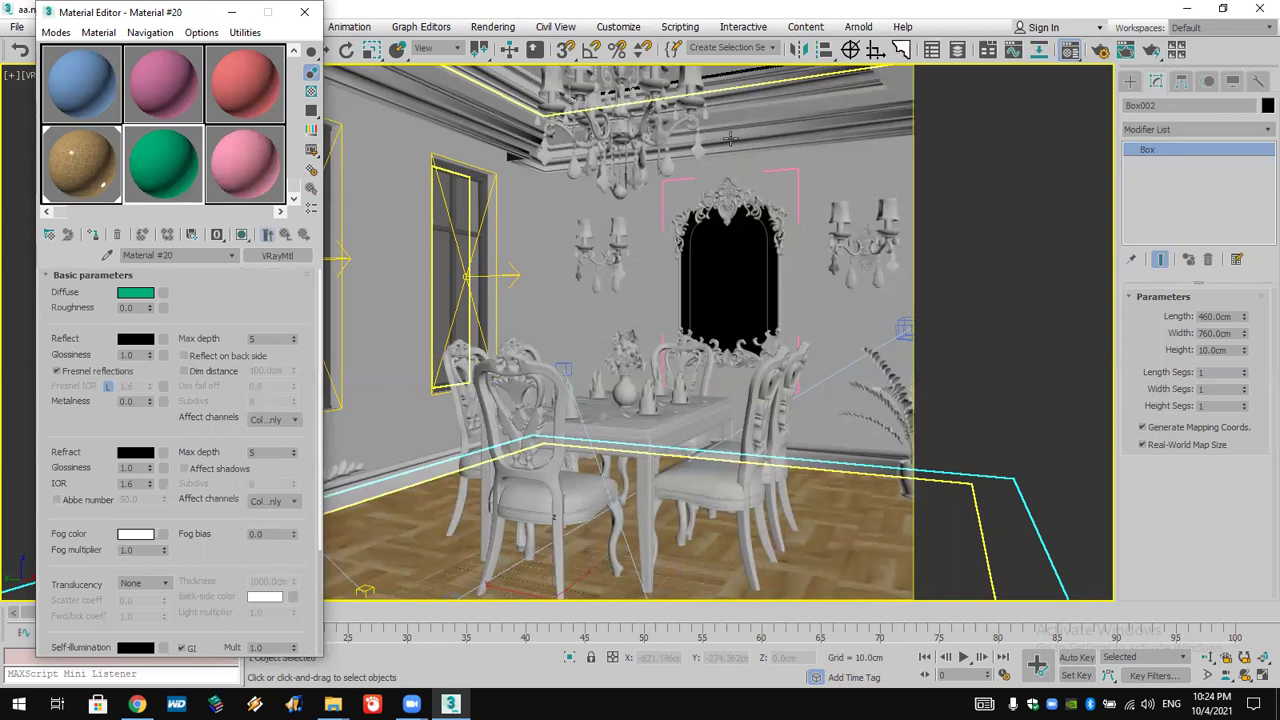
click(625, 28)
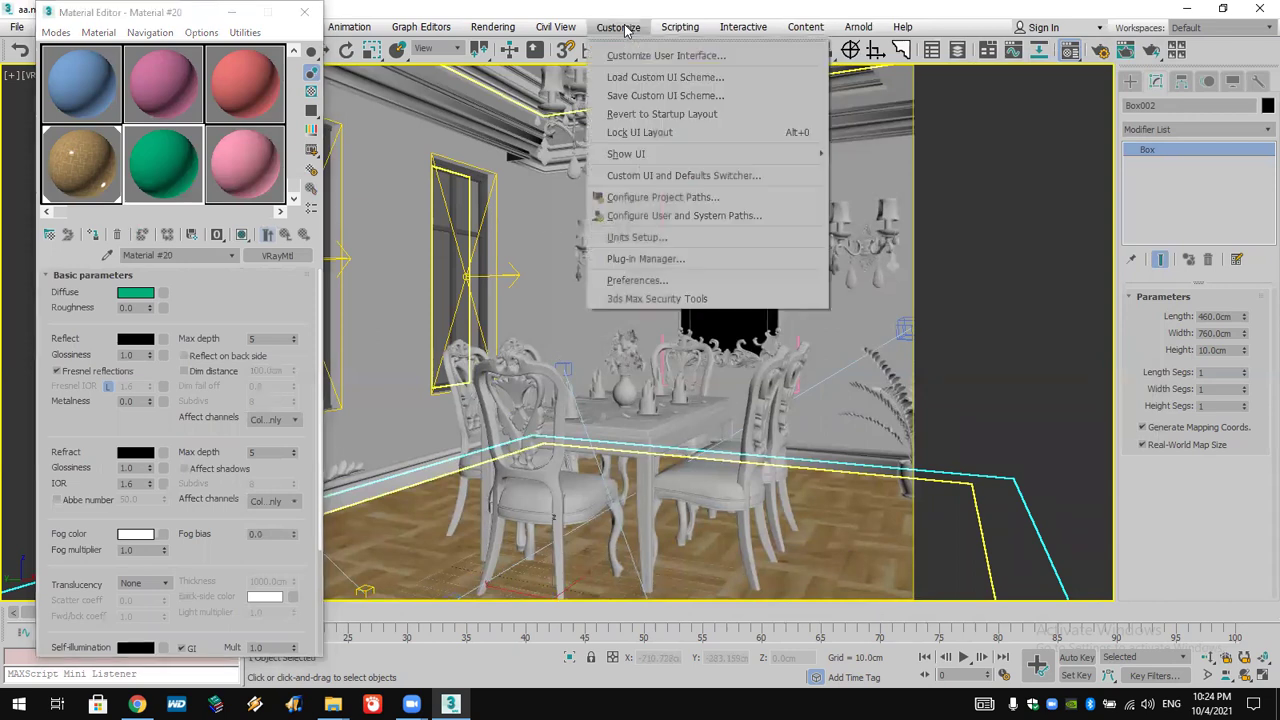
click(670, 237)
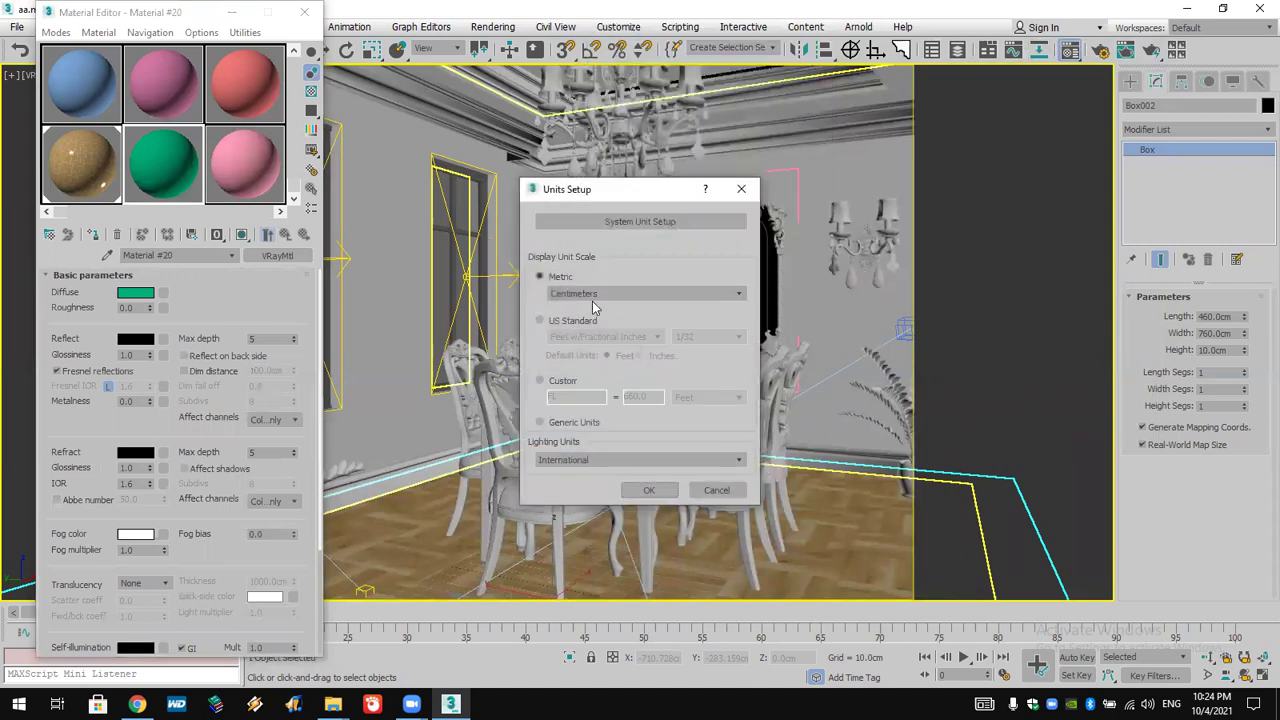
click(716, 490)
- Load AS2_wood_10 from the Lecture 2 Textures folder as the Diffuse bitmap of Material #20, overriding its gamma at 2.66
click(168, 180)
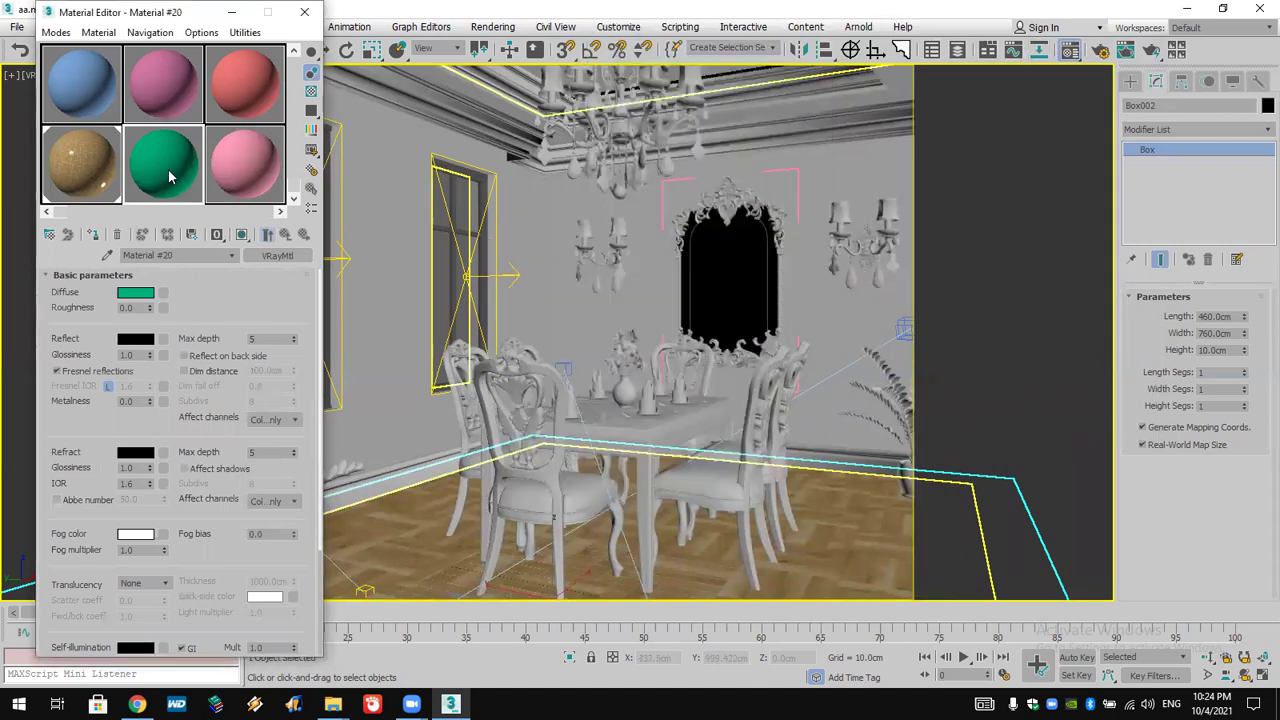
click(165, 299)
double_click(698, 162)
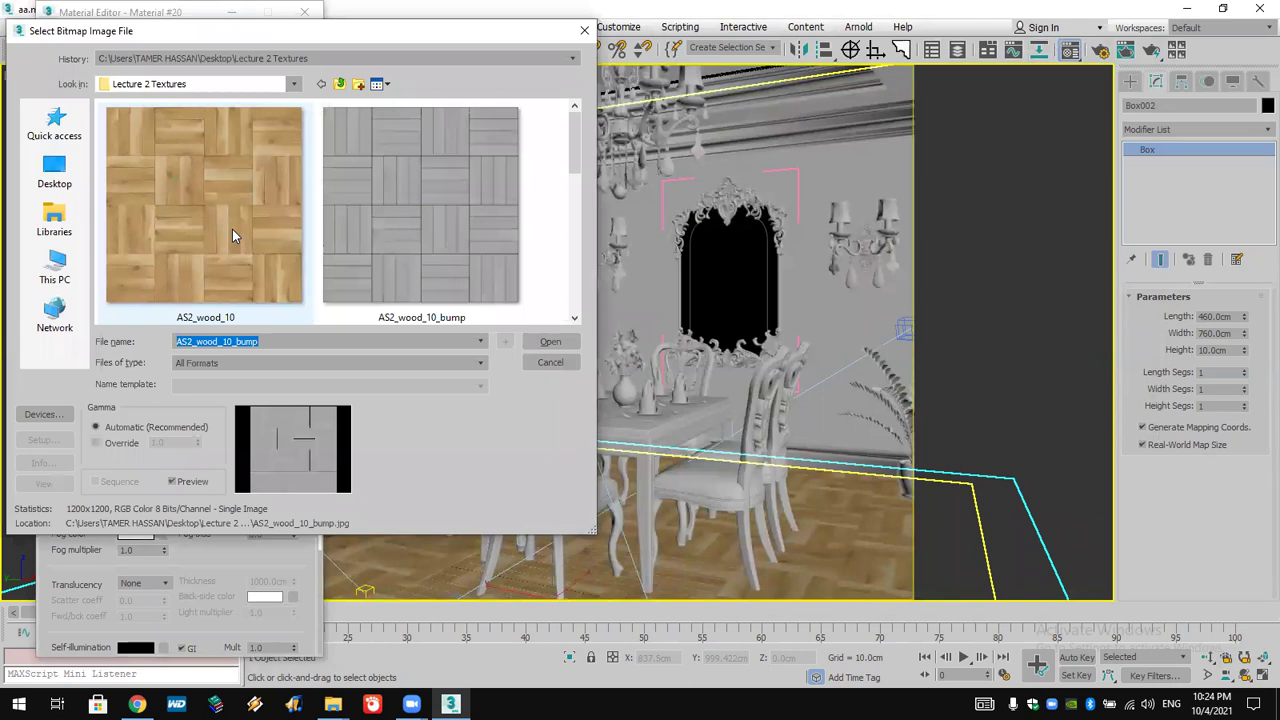
click(232, 229)
click(106, 442)
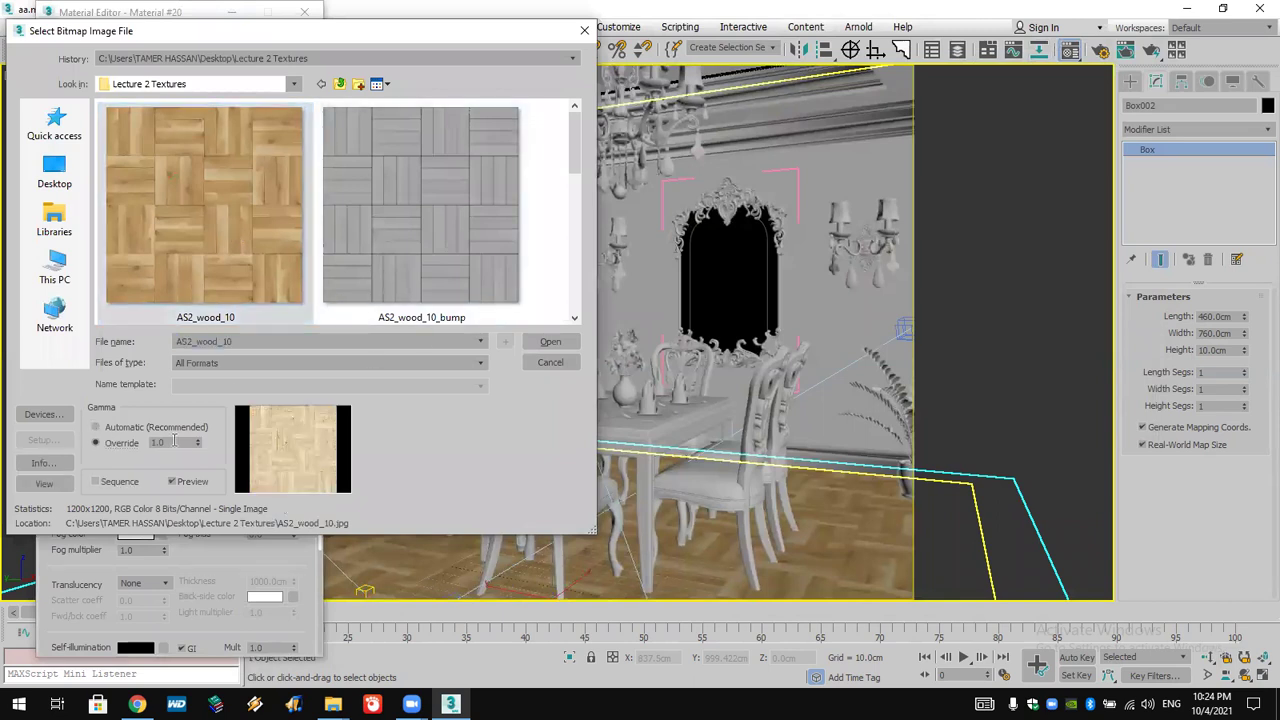
drag(197, 442, 288, 187)
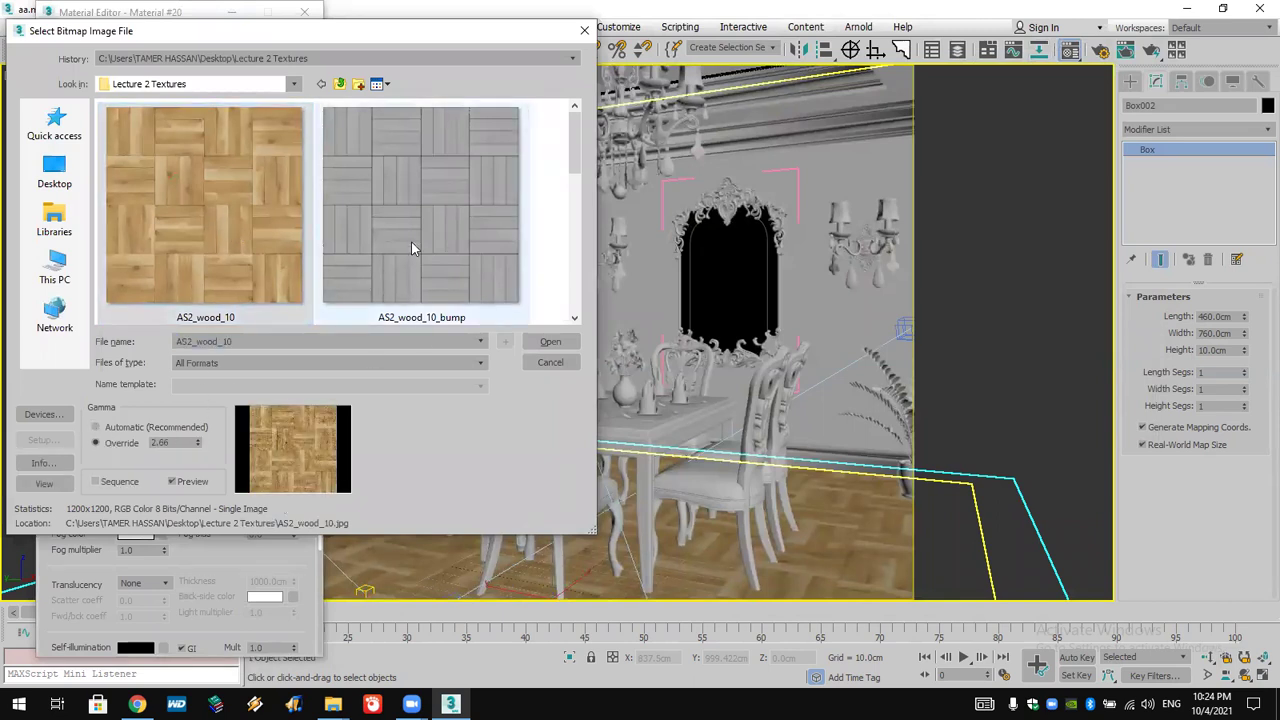
click(545, 344)
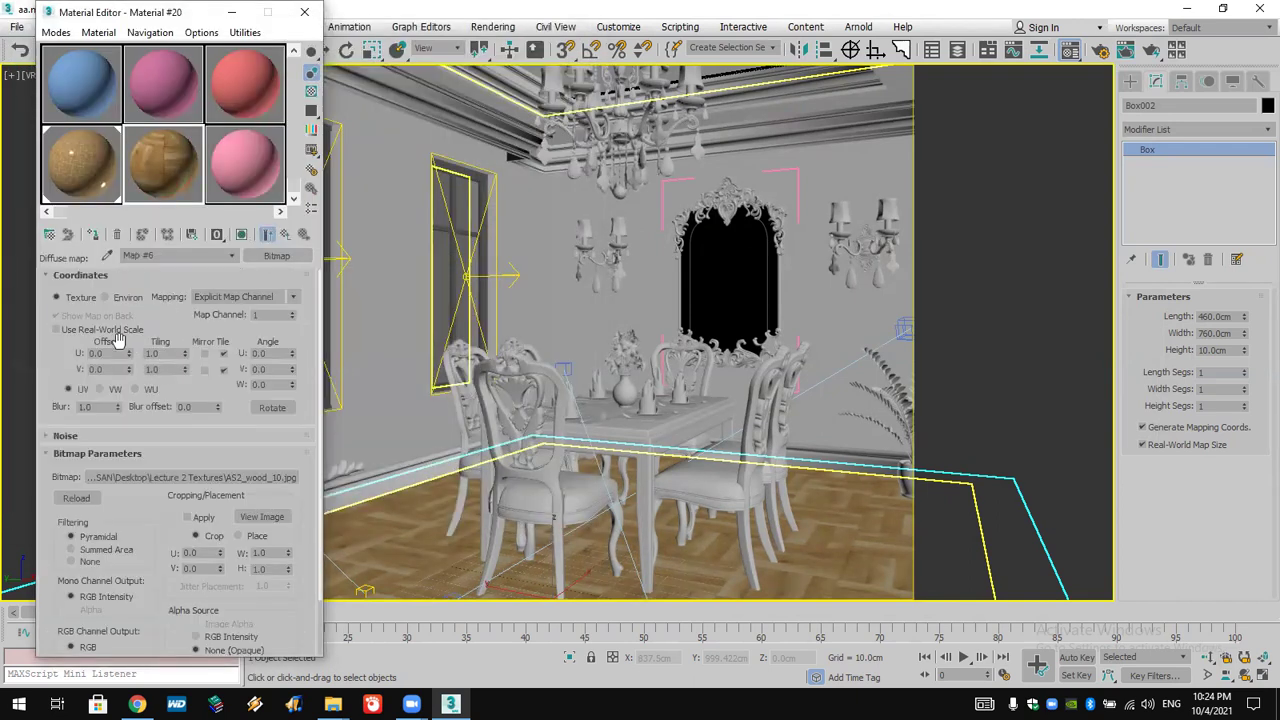
- Use real-world scale for the diffuse map with a width and height of 200 cm
click(56, 331)
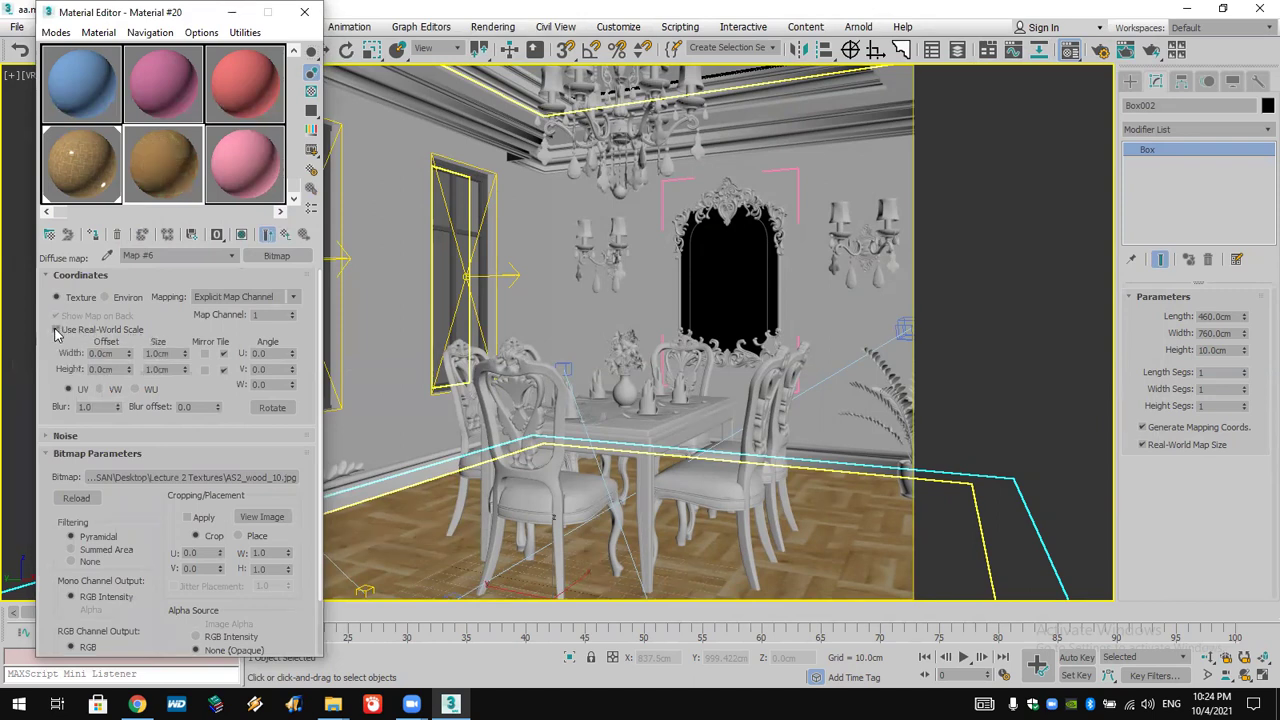
double_click(158, 354)
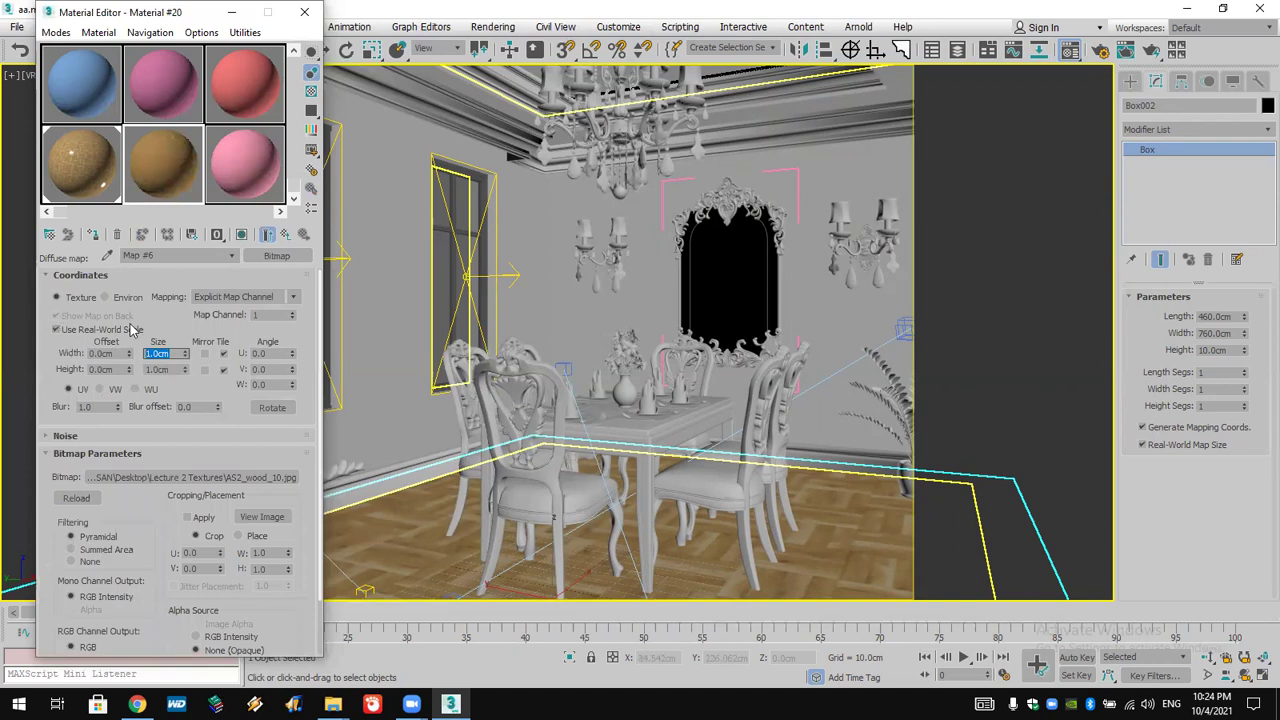
text(200)
double_click(157, 370)
text(200)
key(Return)
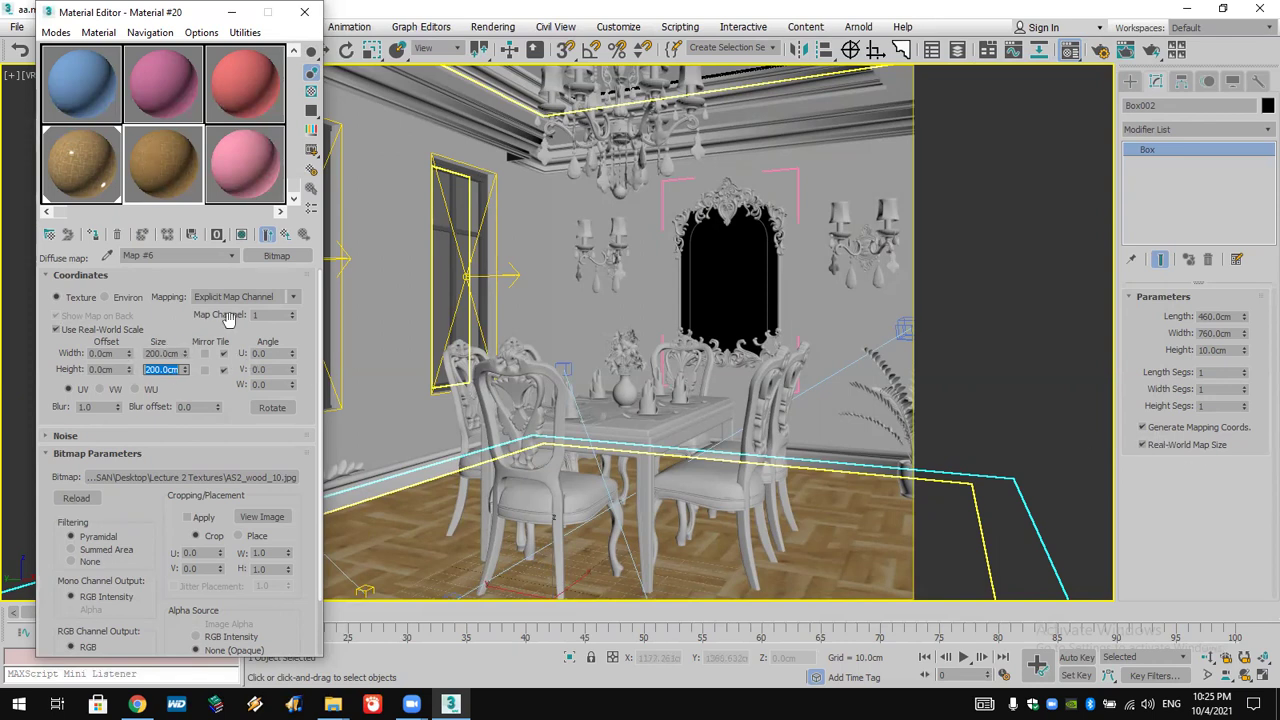
click(286, 234)
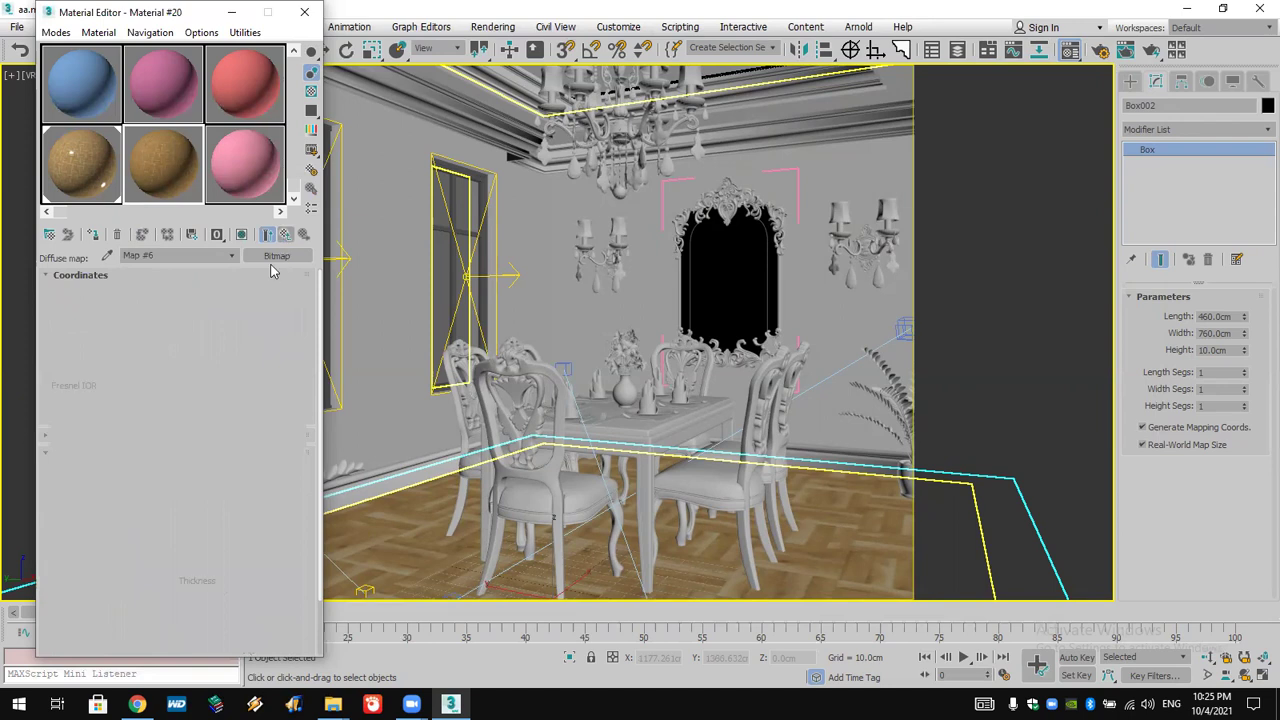
- Load AS2_wood_10_reflect as the Reflect bitmap of Material #20
click(163, 339)
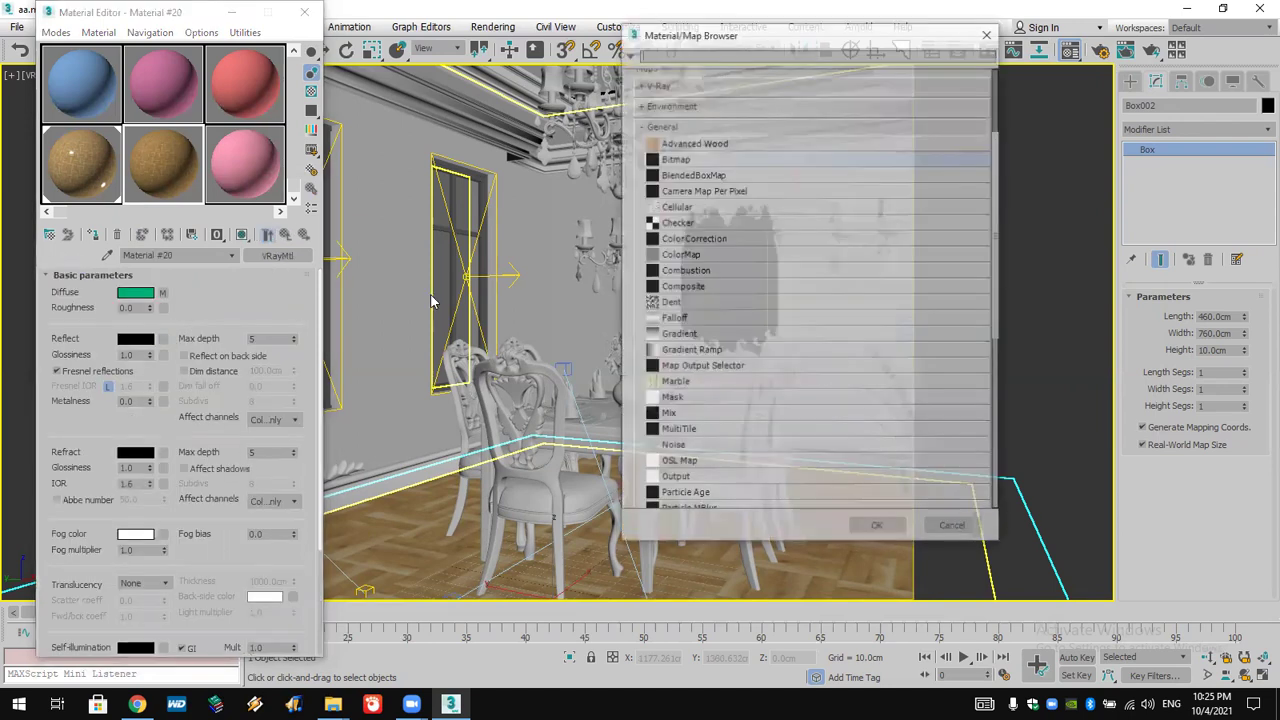
double_click(676, 159)
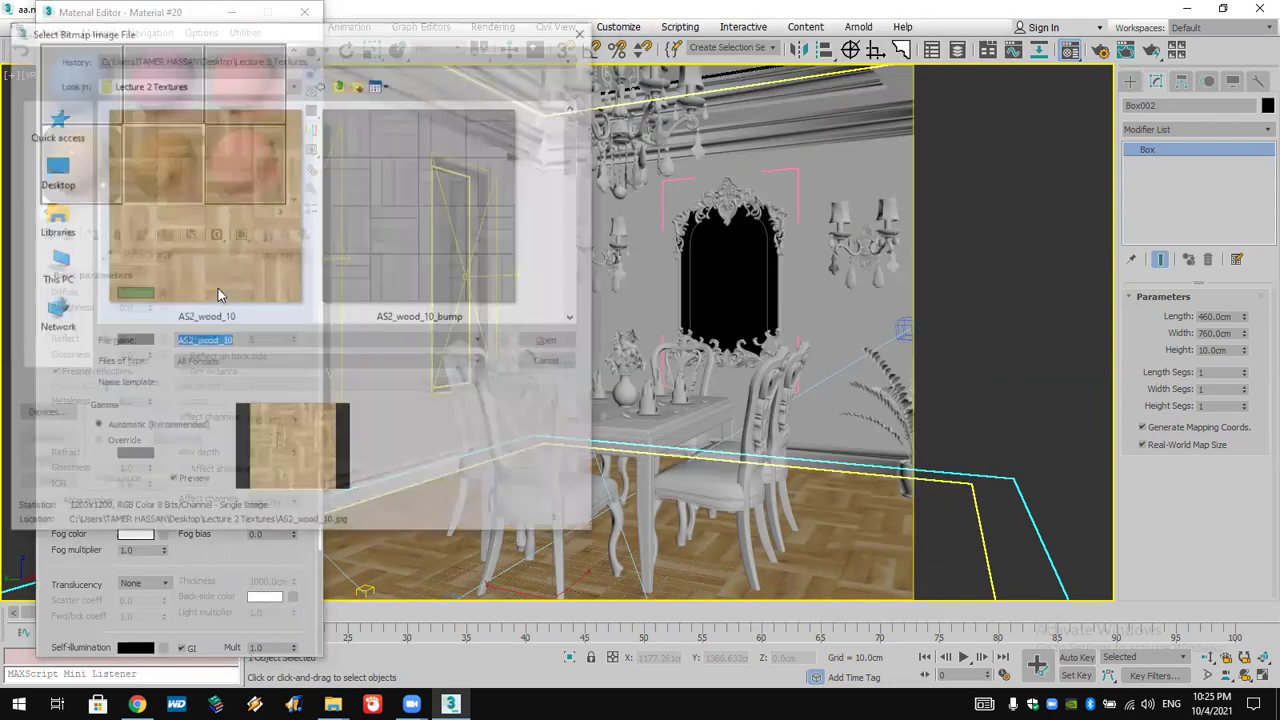
scroll(577, 291, down, 3)
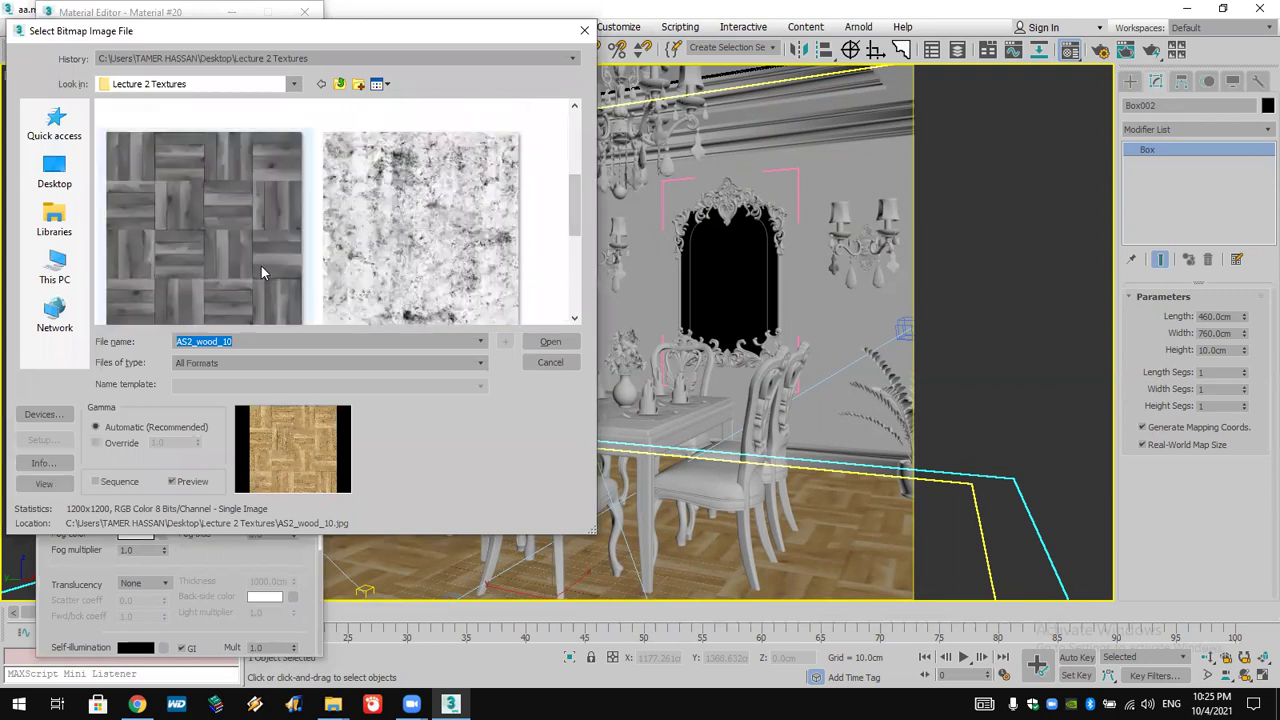
double_click(253, 258)
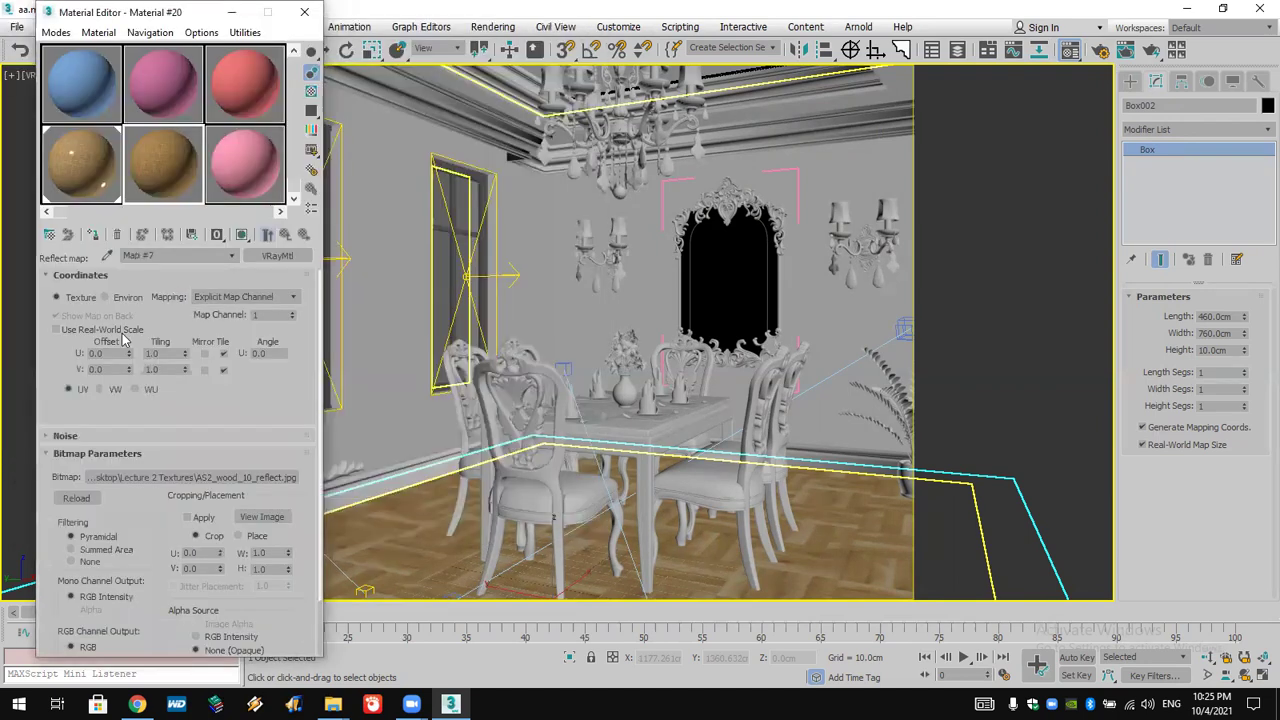
- Size the reflect map at 200 by 200 cm in real-world scale and set the reflection glossiness to 0.85
double_click(160, 353)
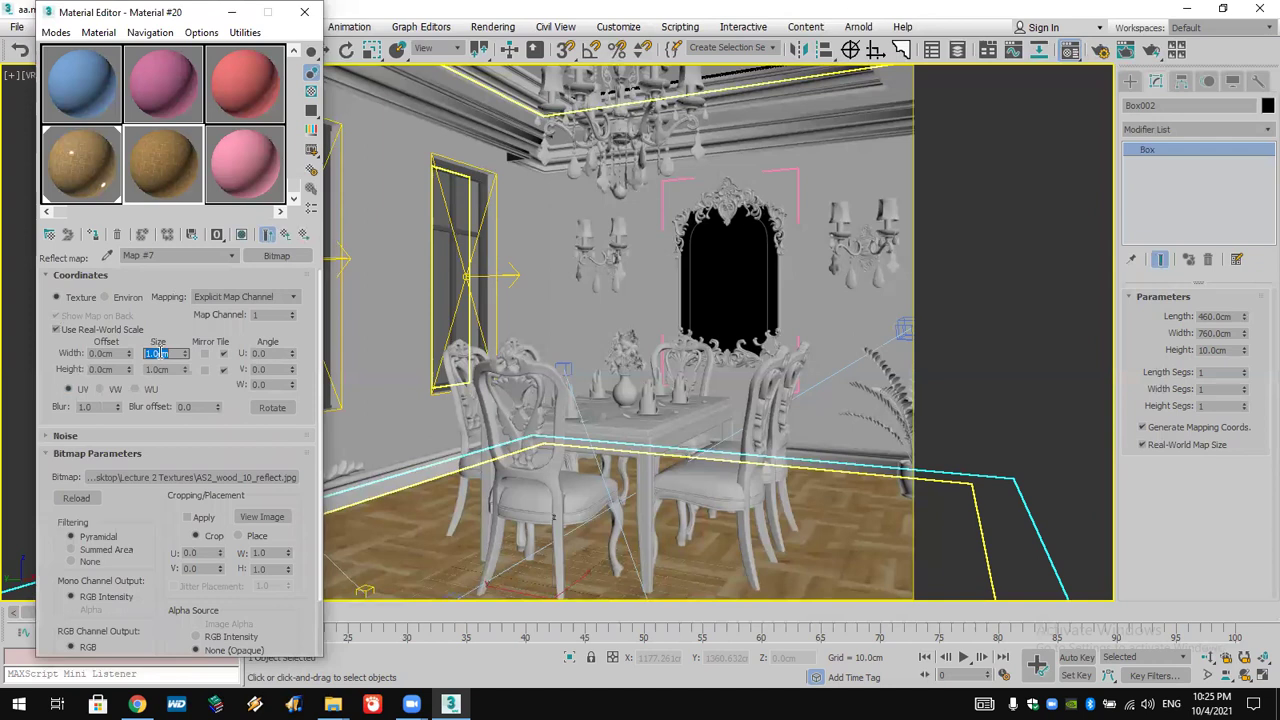
text(200)
double_click(157, 369)
text(200)
key(Return)
click(285, 234)
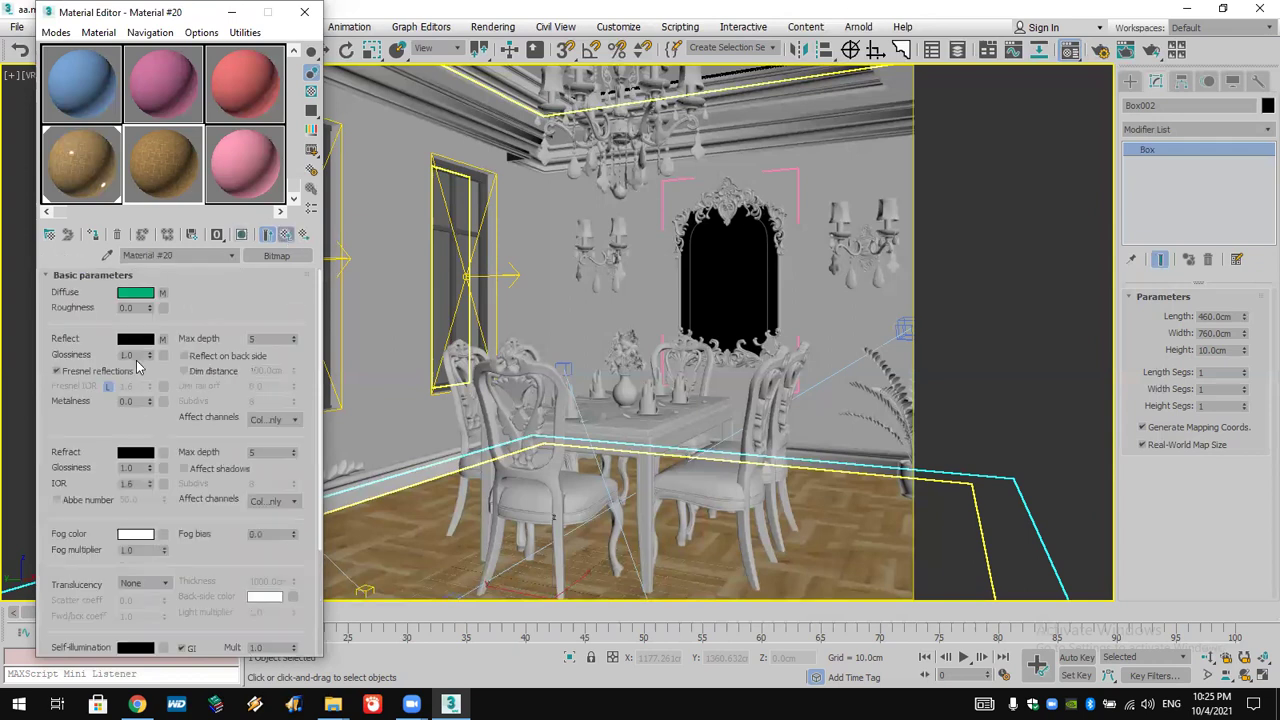
double_click(138, 355)
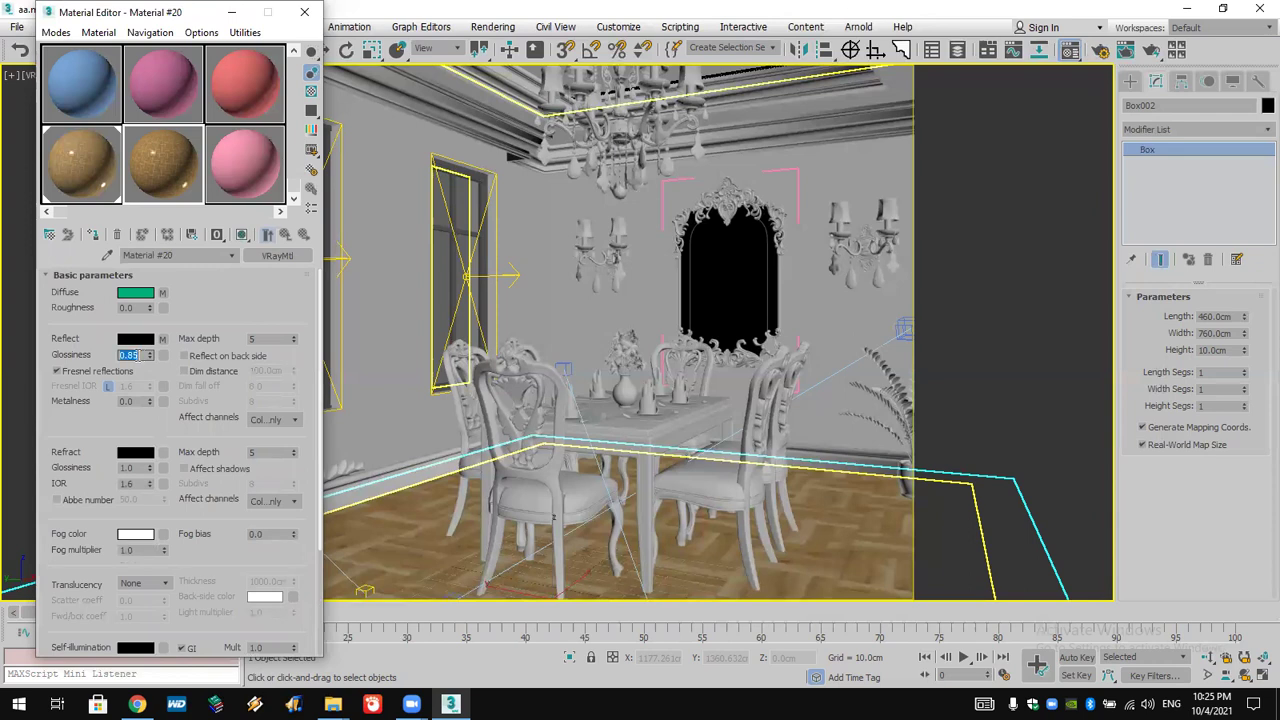
- Set the Bump amount of Material #20 to 60 and load AS2_wood_10_bump as its Bump bitmap
scroll(215, 420, down, 4)
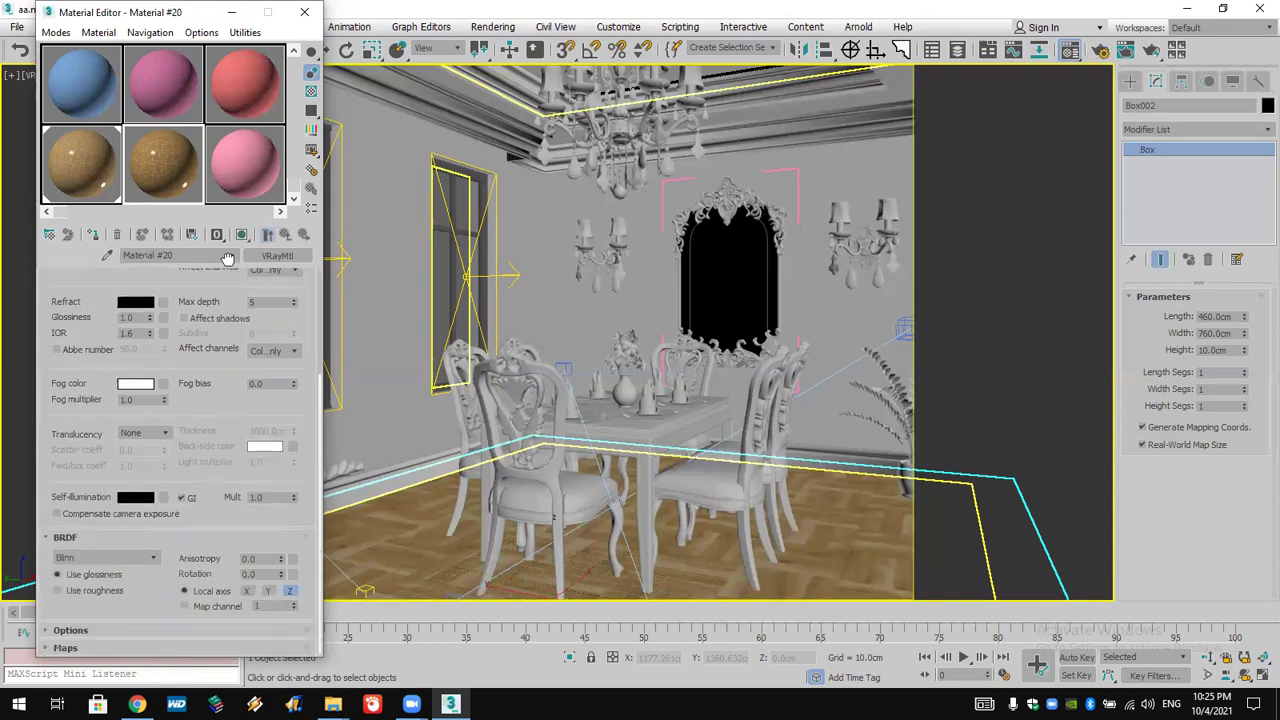
click(109, 648)
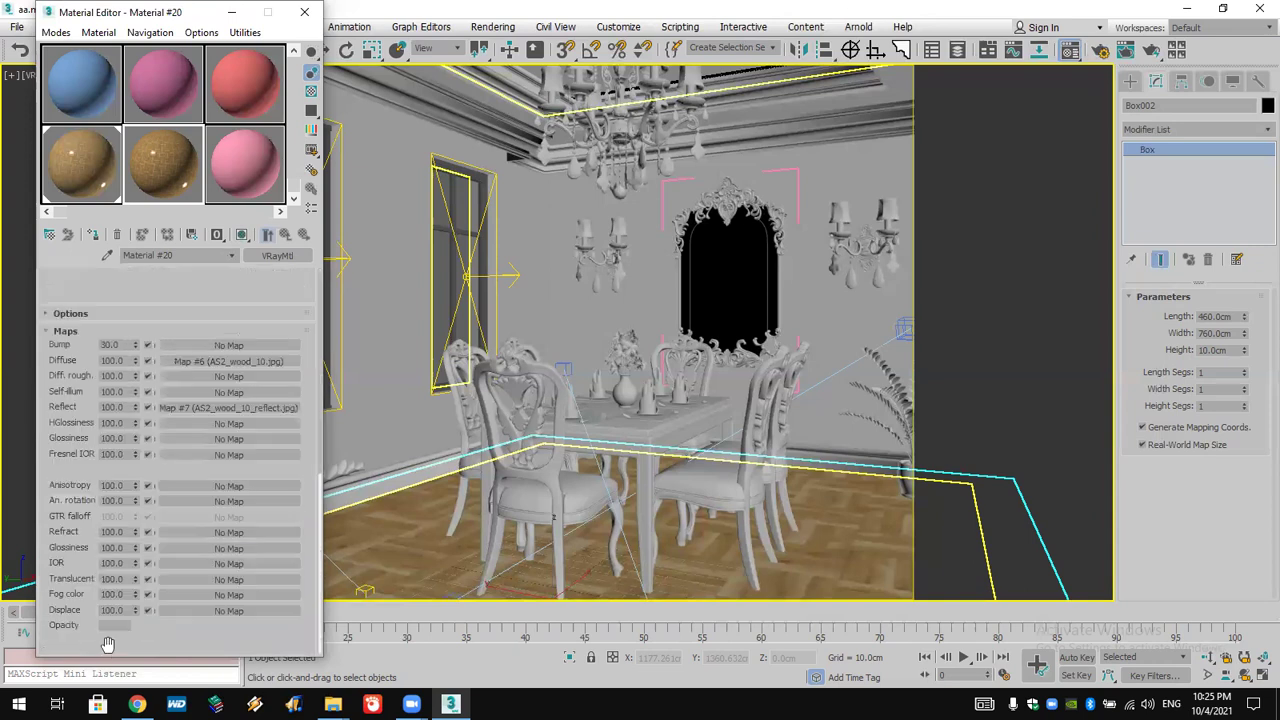
double_click(116, 344)
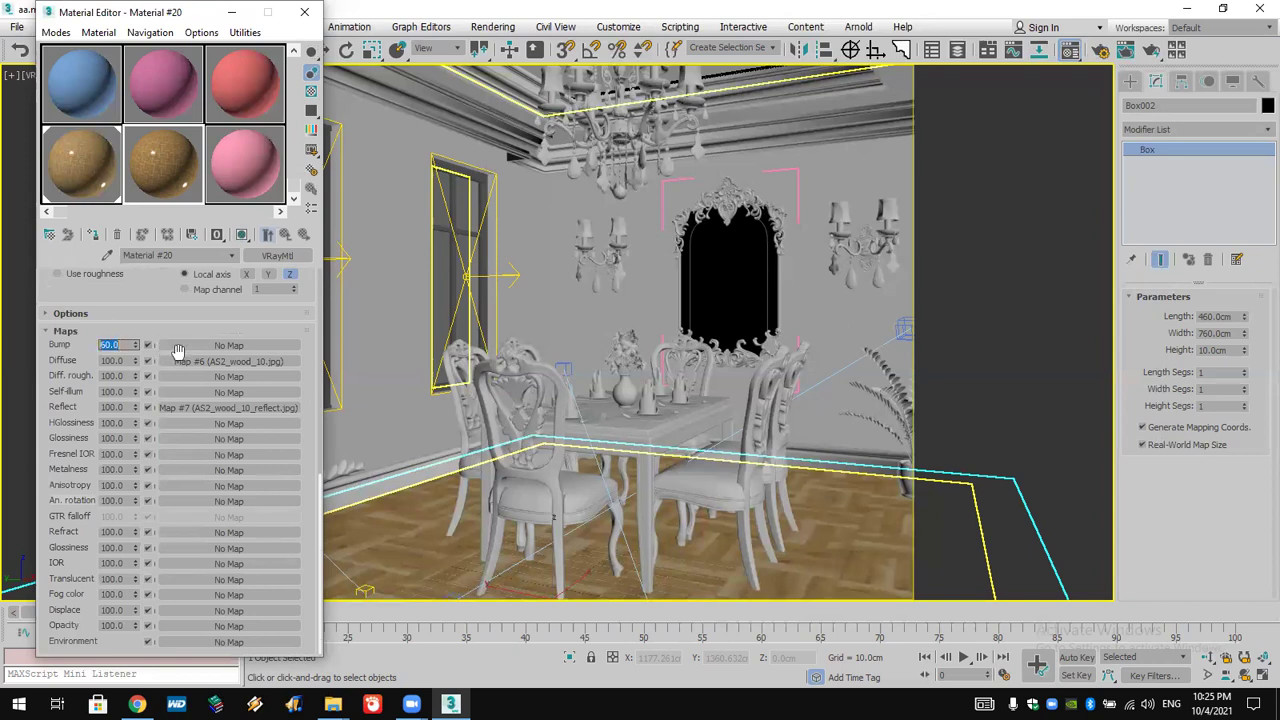
click(240, 345)
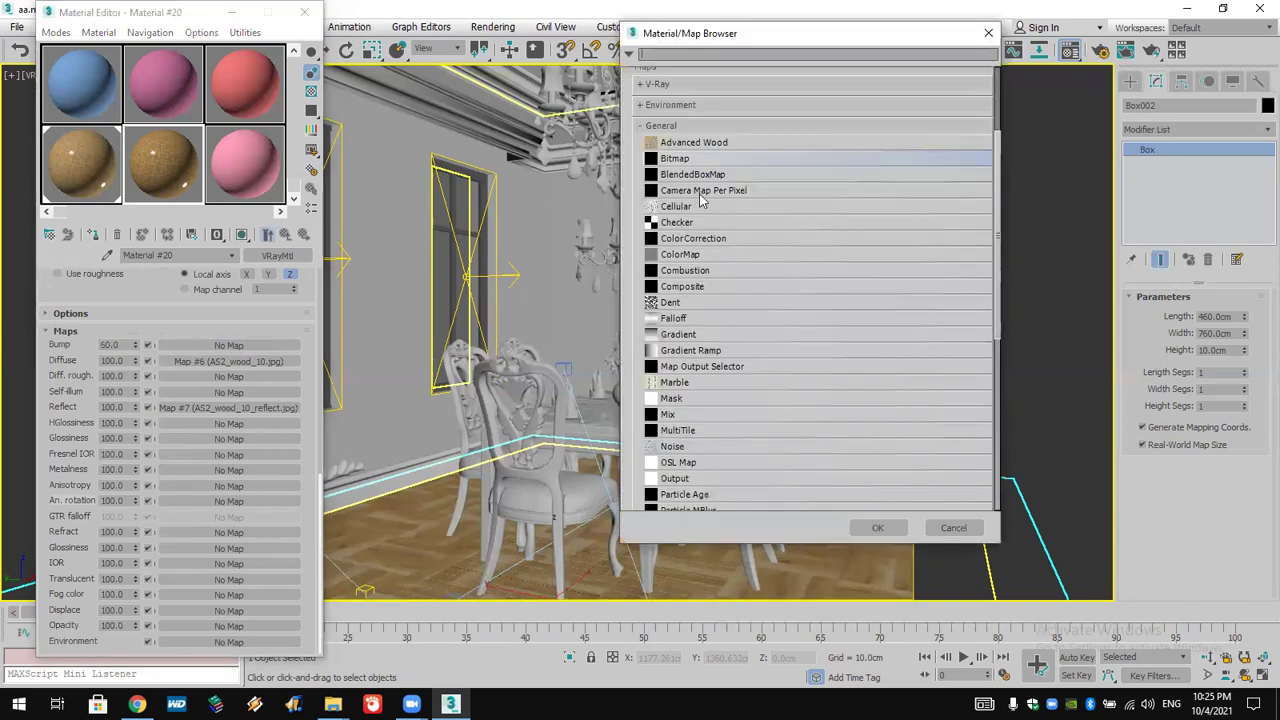
double_click(704, 158)
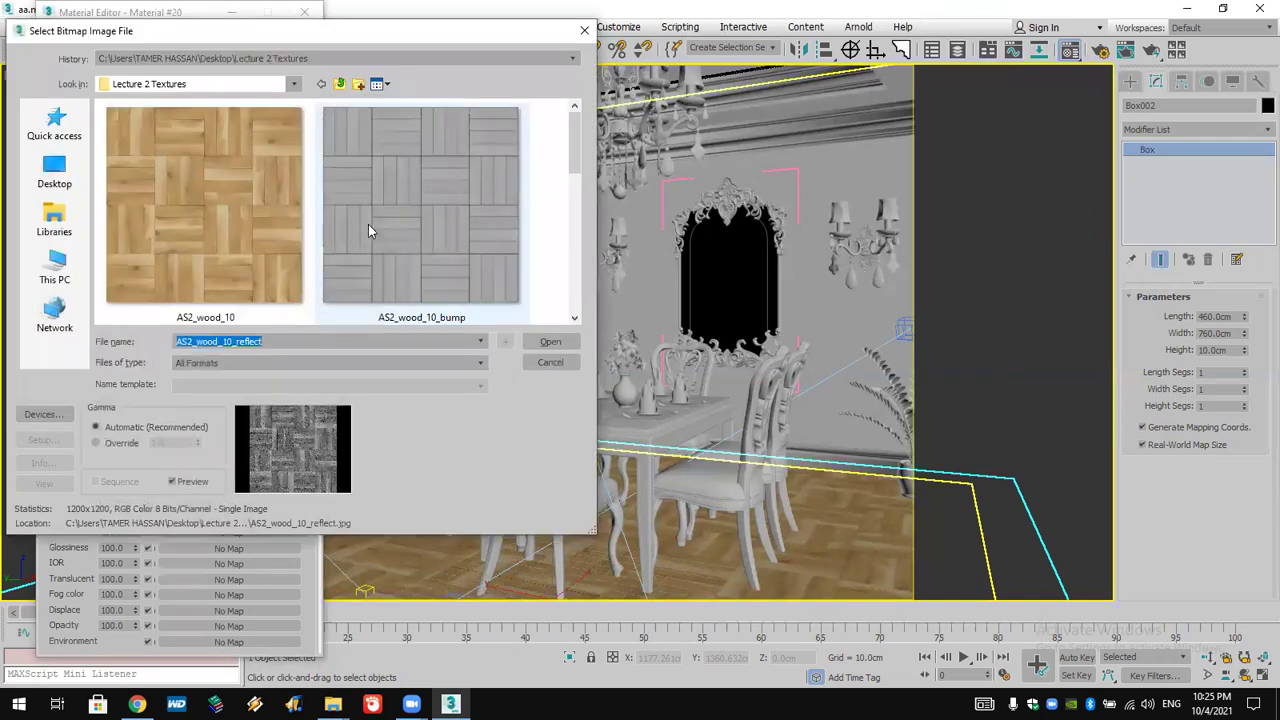
click(368, 231)
click(550, 341)
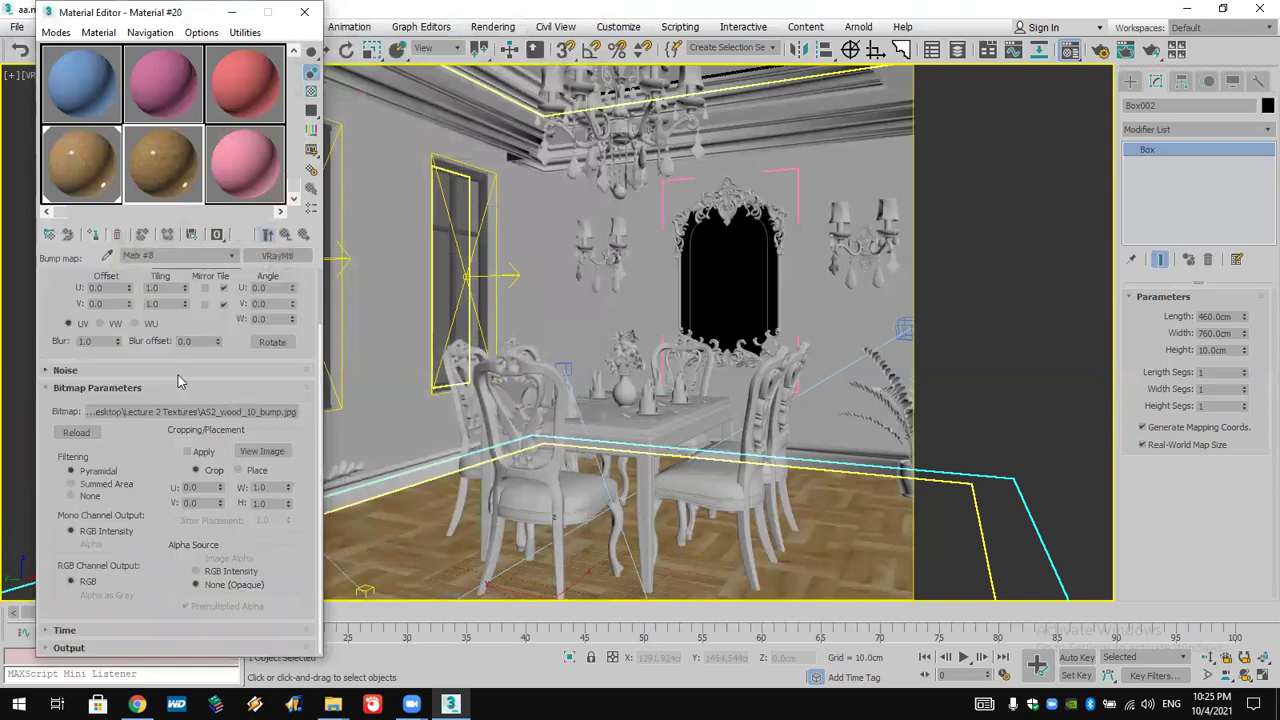
- Use real-world scale for the bump map with a width and height of 200 cm, and render the dining room view
scroll(56, 362, up, 3)
click(57, 331)
double_click(157, 356)
text(200)
double_click(168, 371)
text(200)
key(Return)
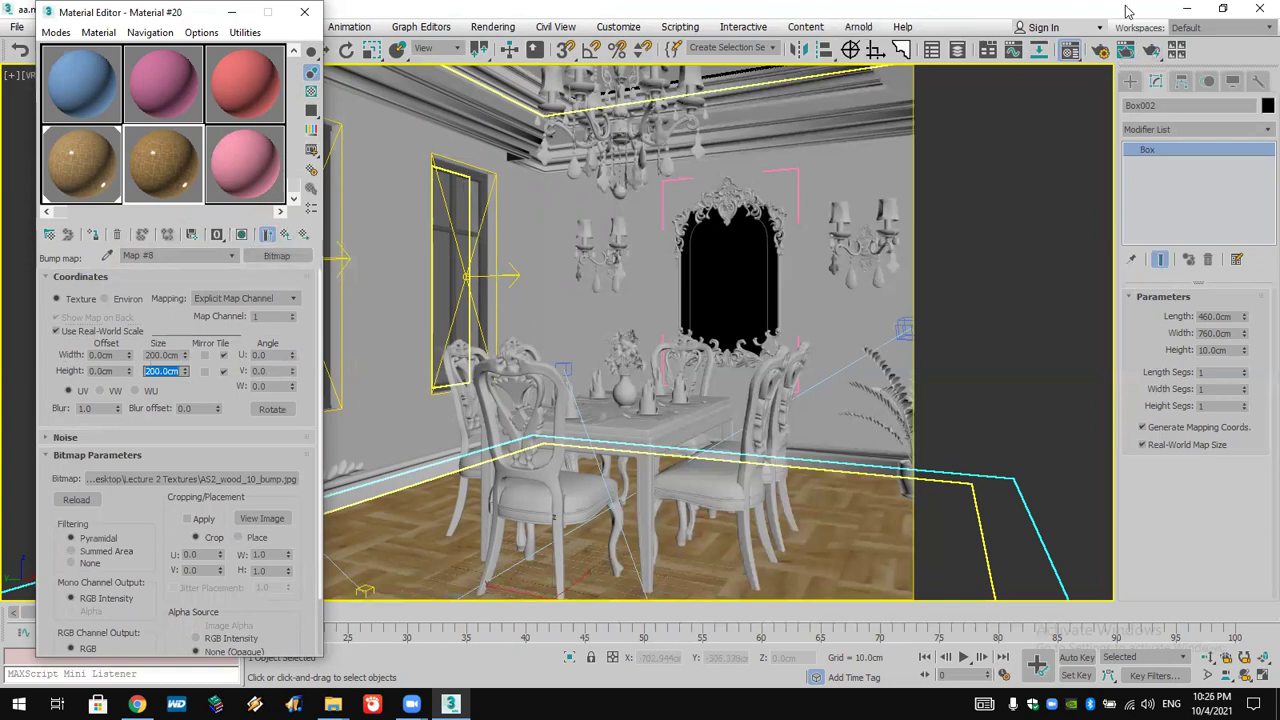
click(1150, 52)
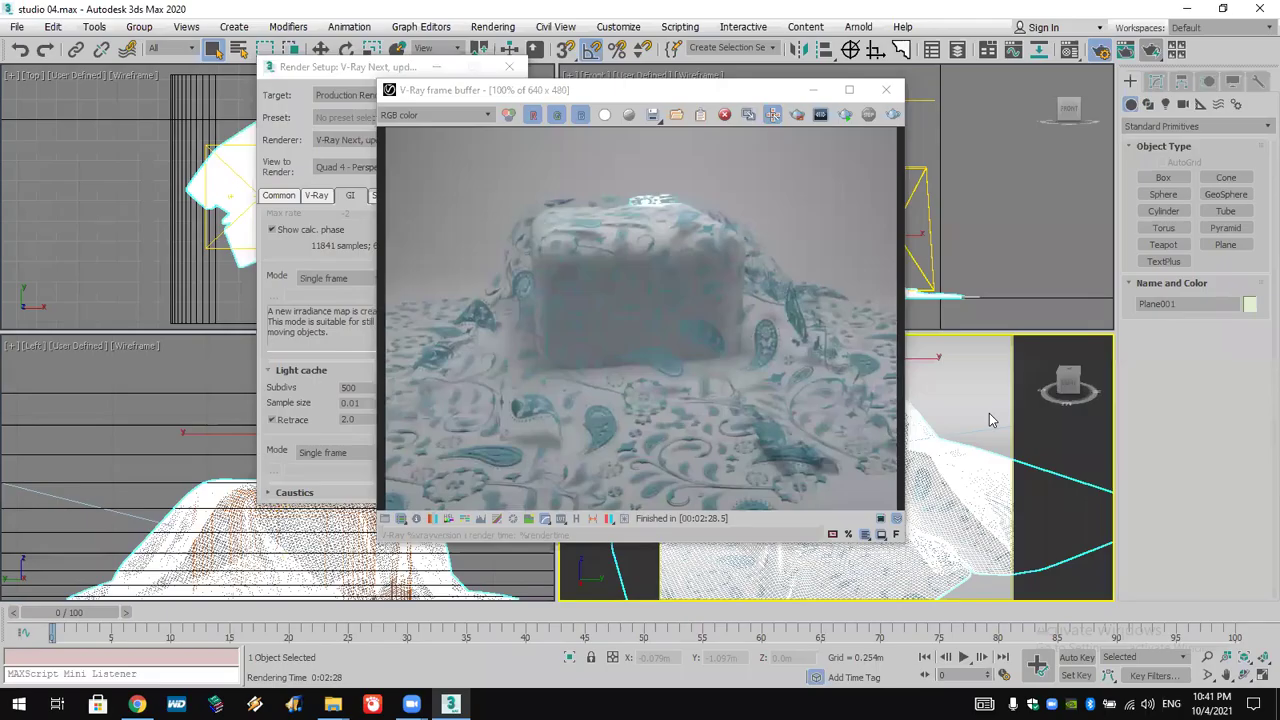
- Close the rendered image and reopen the recent scene studio 04.max, accepting the updated V-Ray features and dismissing the Scene Converter
click(887, 91)
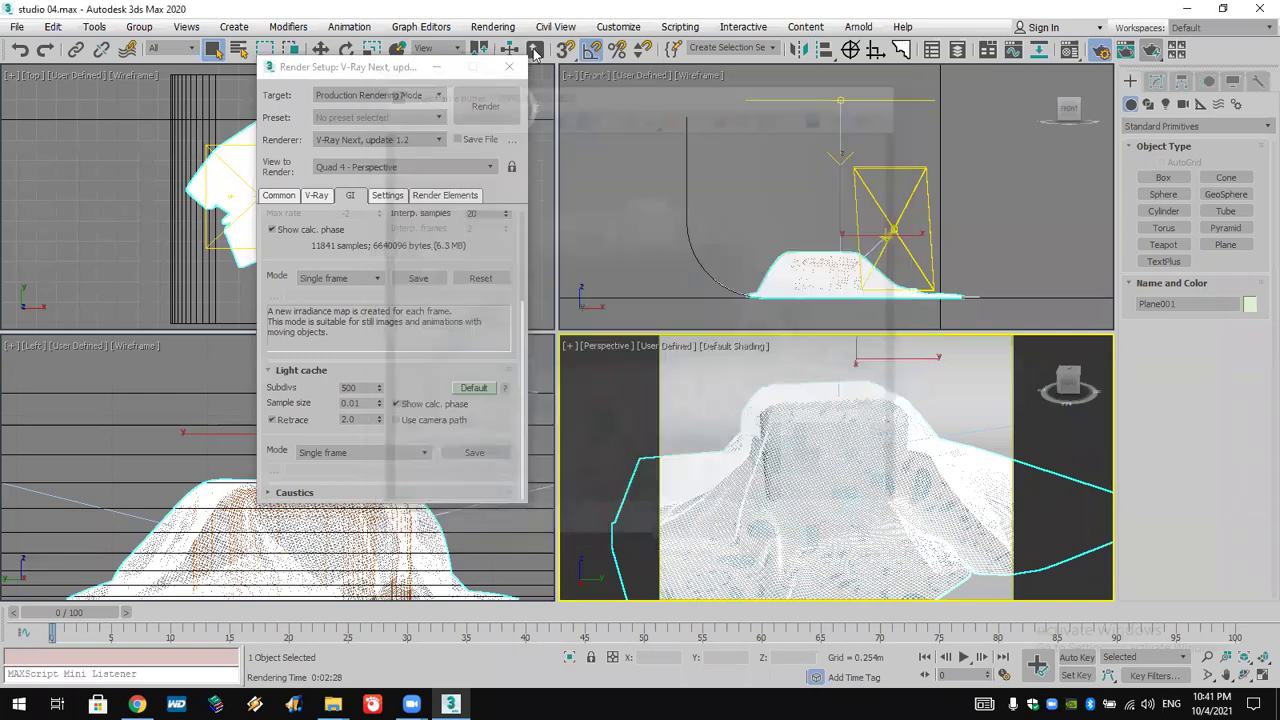
click(16, 27)
mouse_move(82, 111)
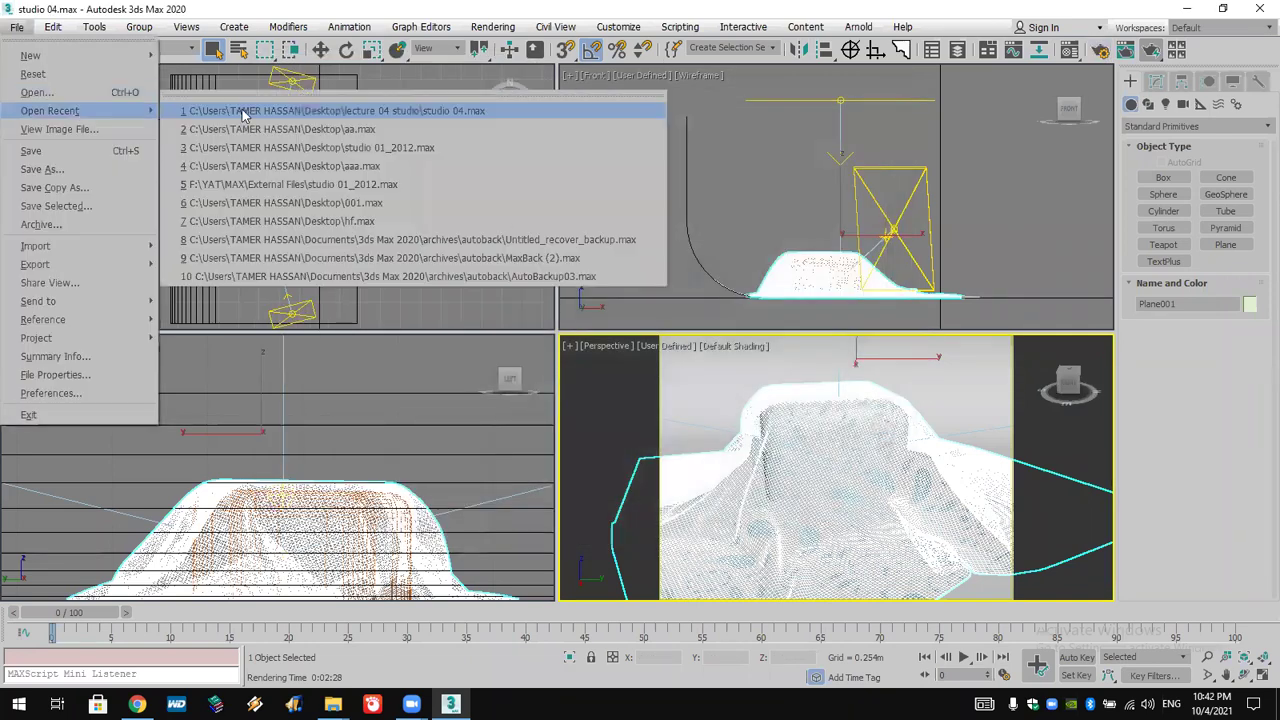
click(600, 111)
click(586, 373)
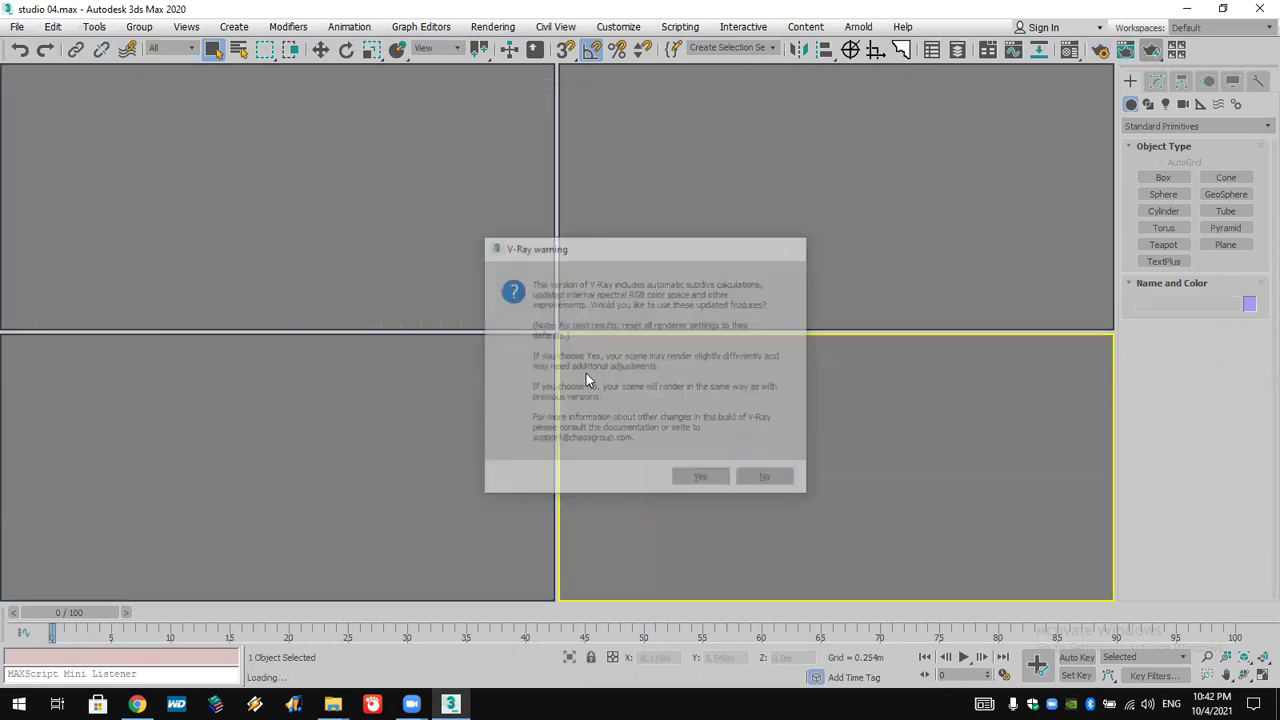
click(720, 482)
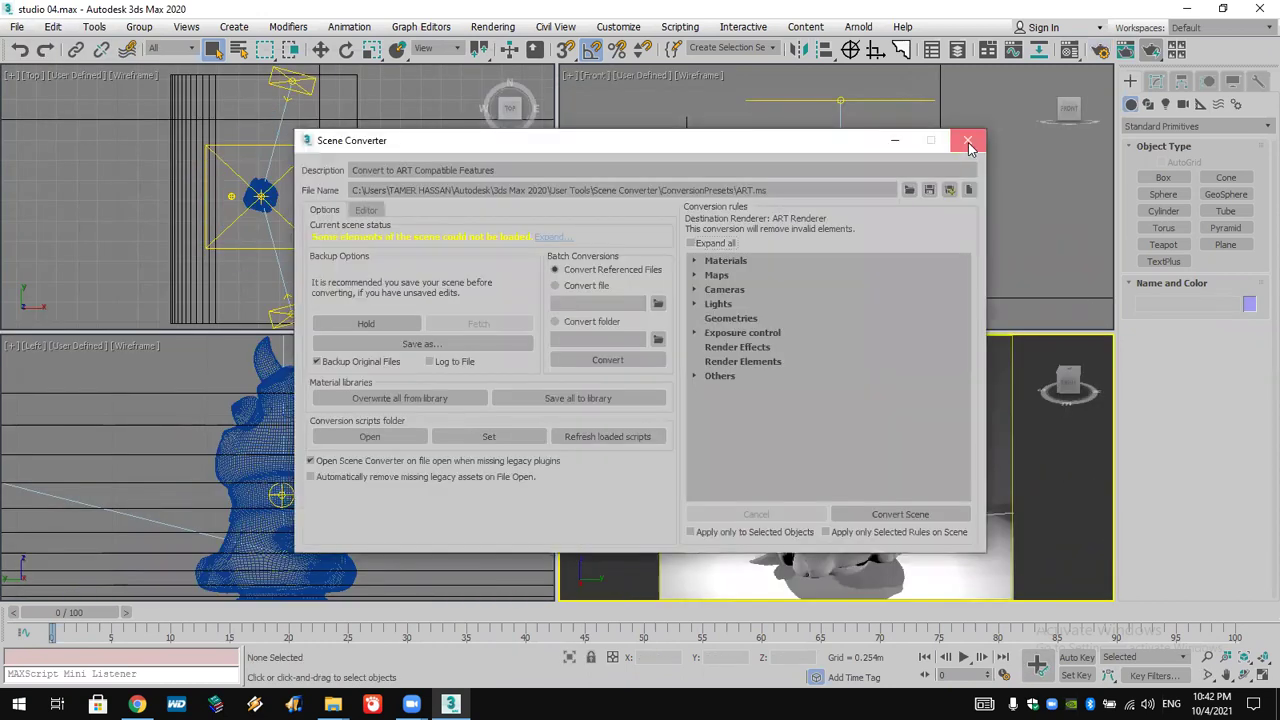
click(964, 144)
- Select the cow figurine and unhide all objects in the scene
click(839, 436)
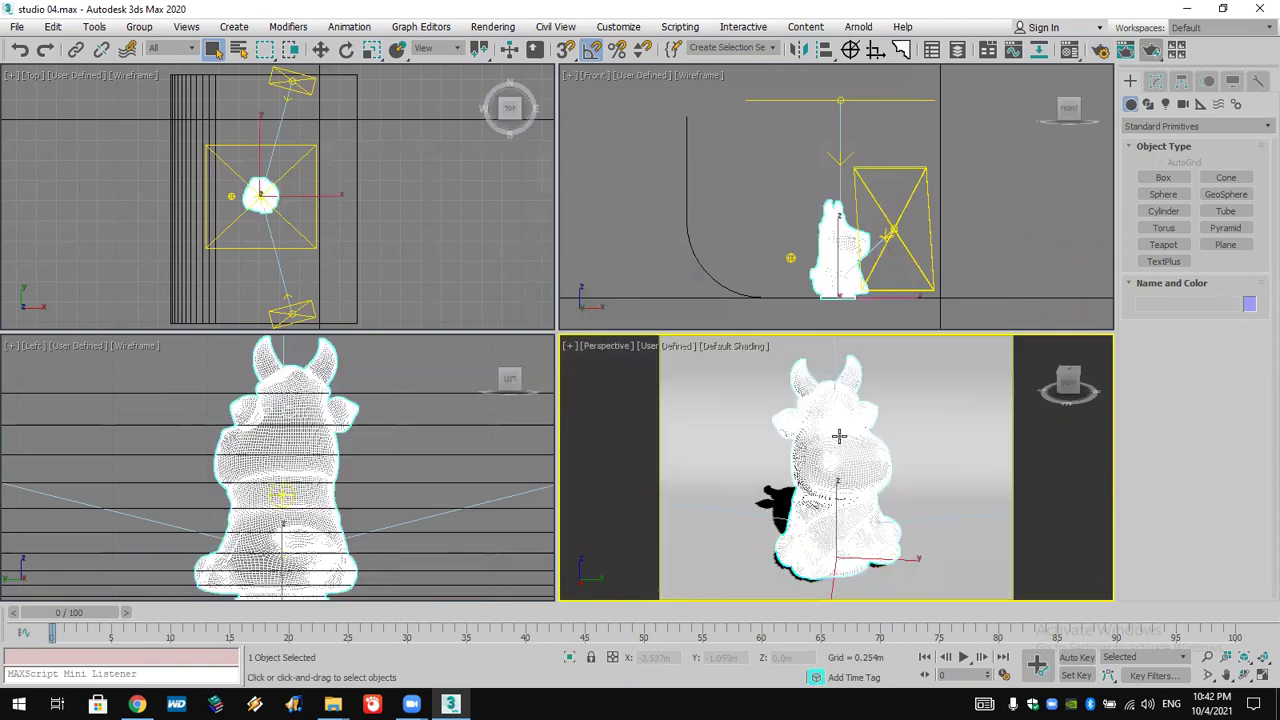
right_click(908, 425)
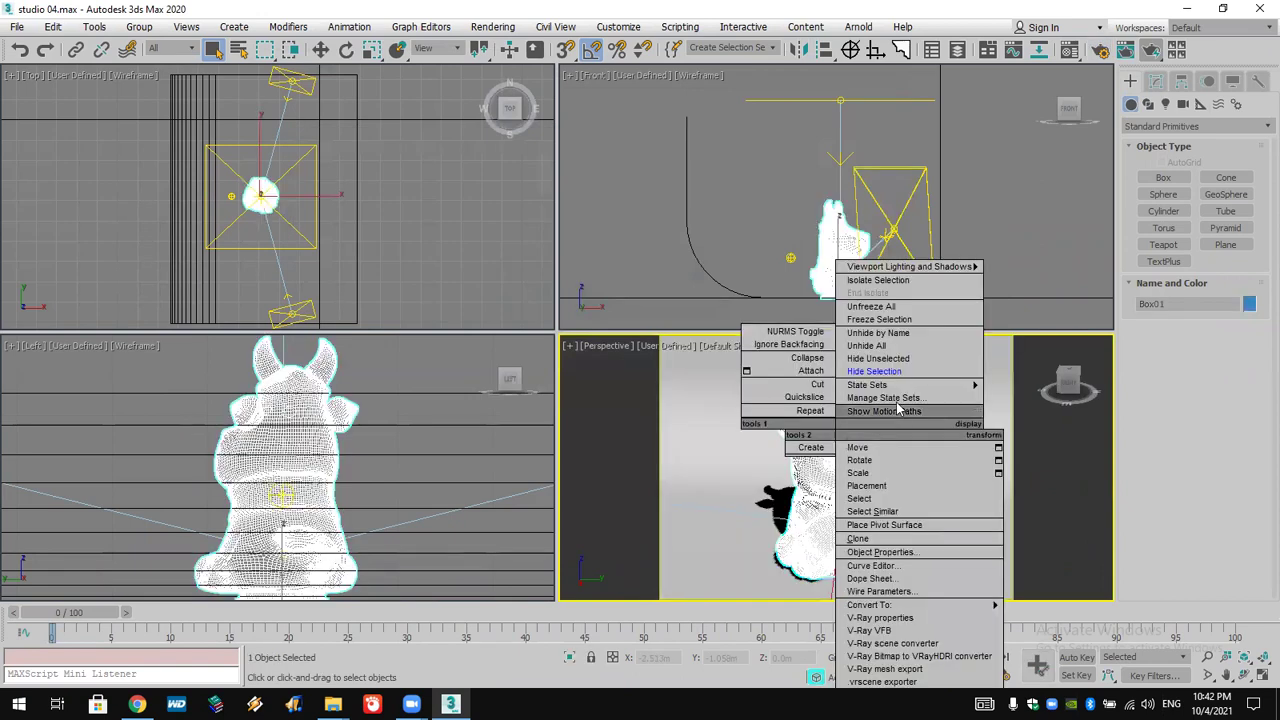
click(911, 345)
right_click(843, 443)
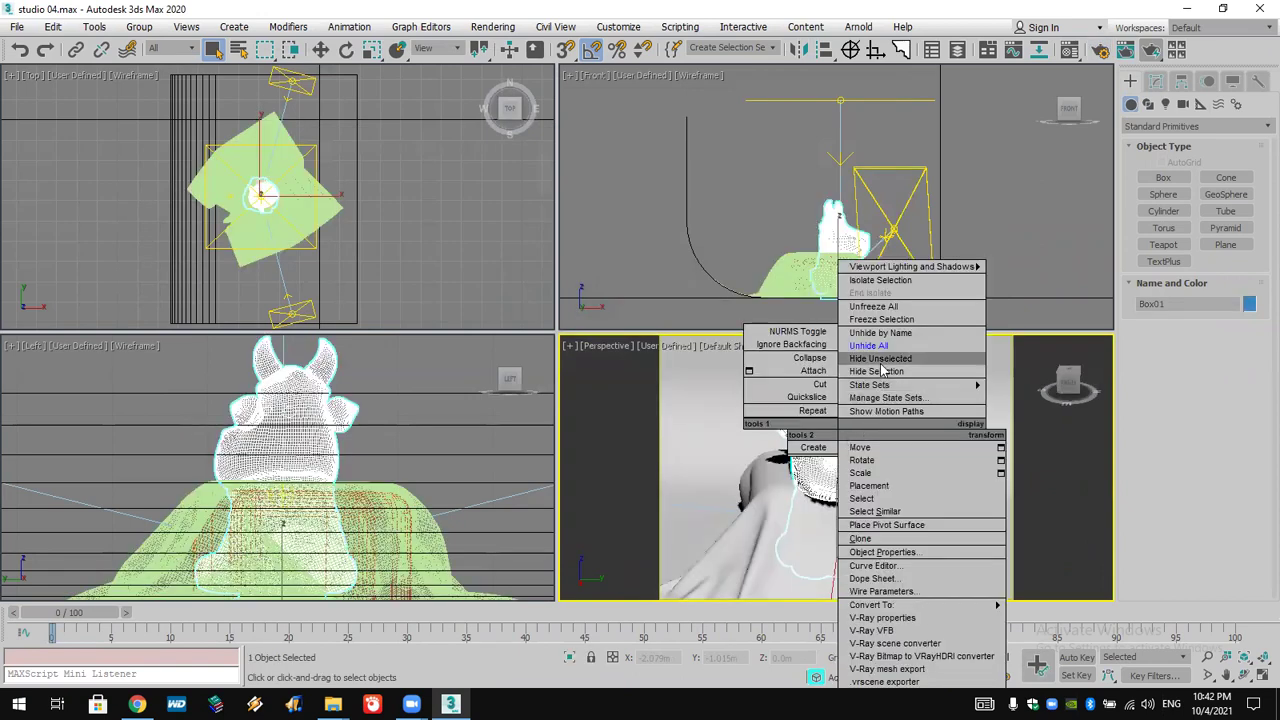
click(882, 390)
click(22, 51)
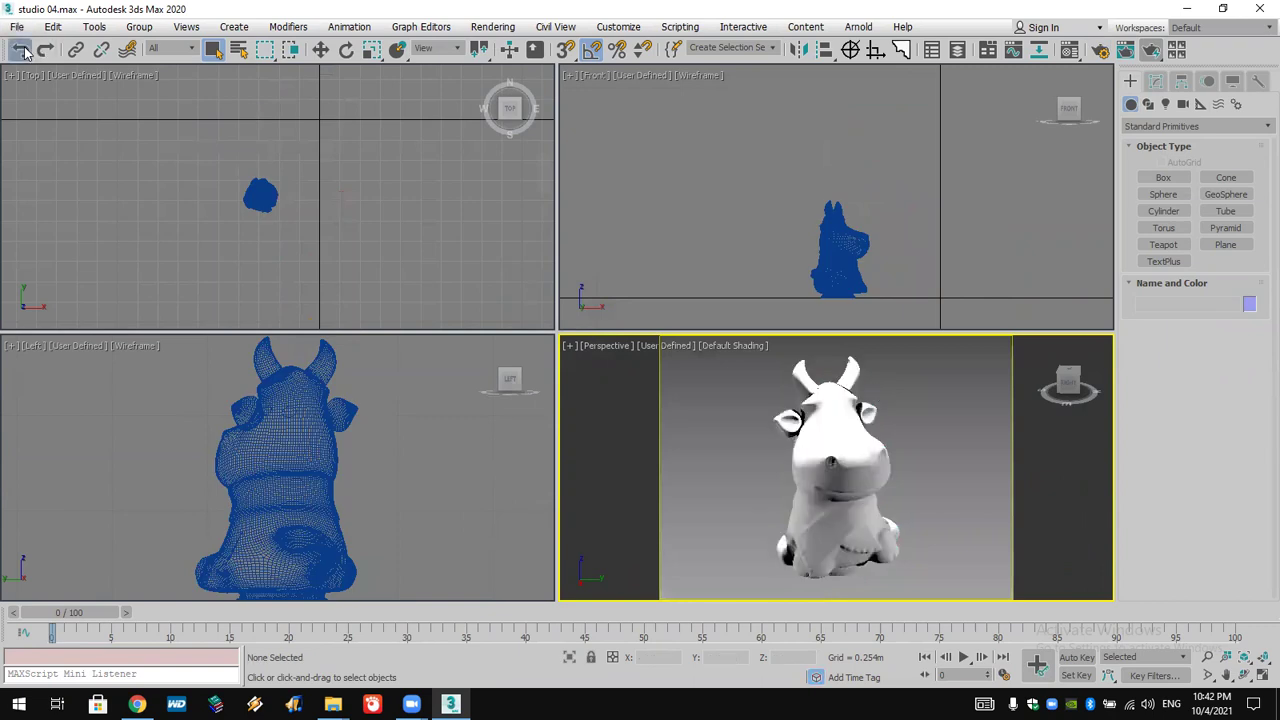
click(22, 51)
- Hide the selected cow figurine and select the draped cloth in the perspective view
right_click(840, 425)
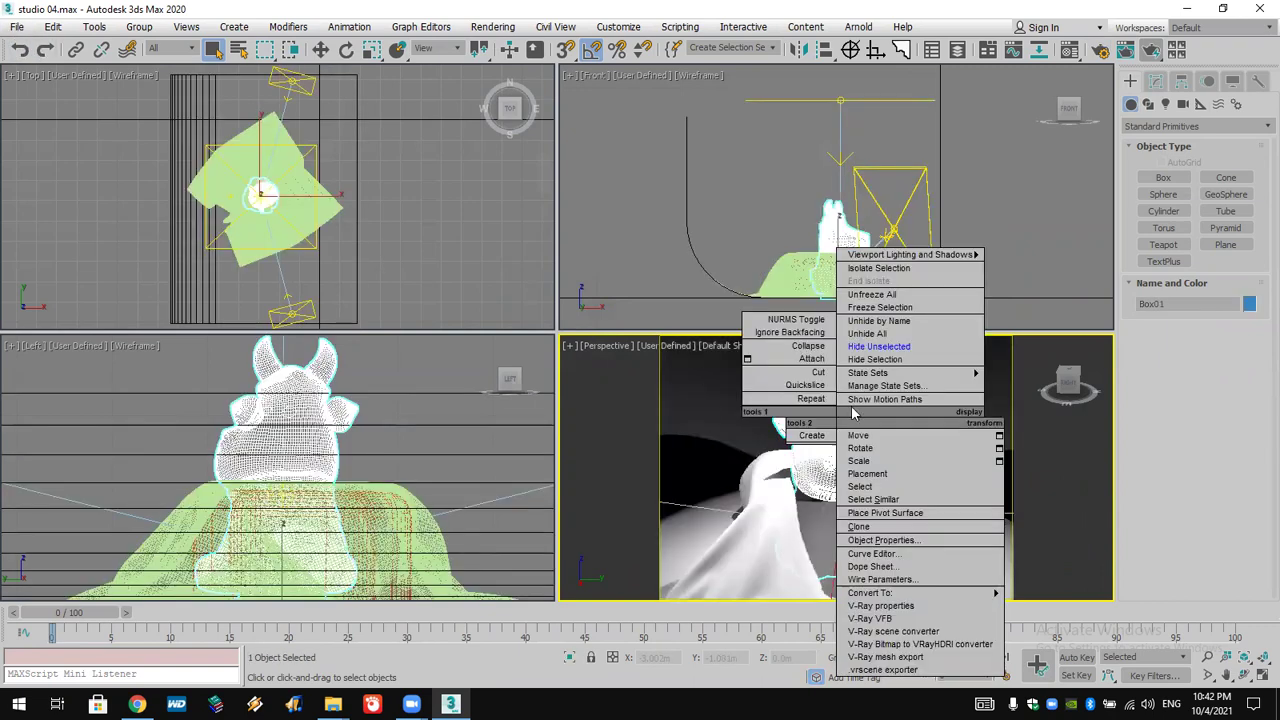
click(874, 362)
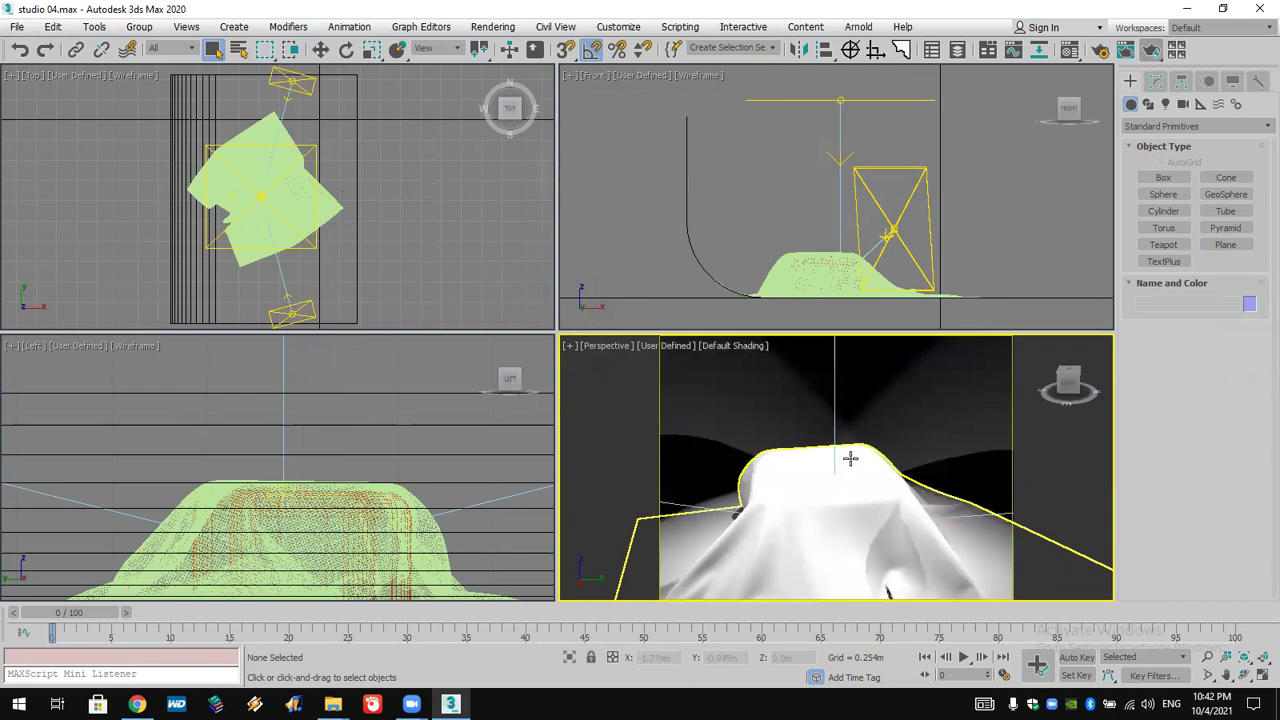
middle_drag(888, 590, 750, 415)
click(829, 414)
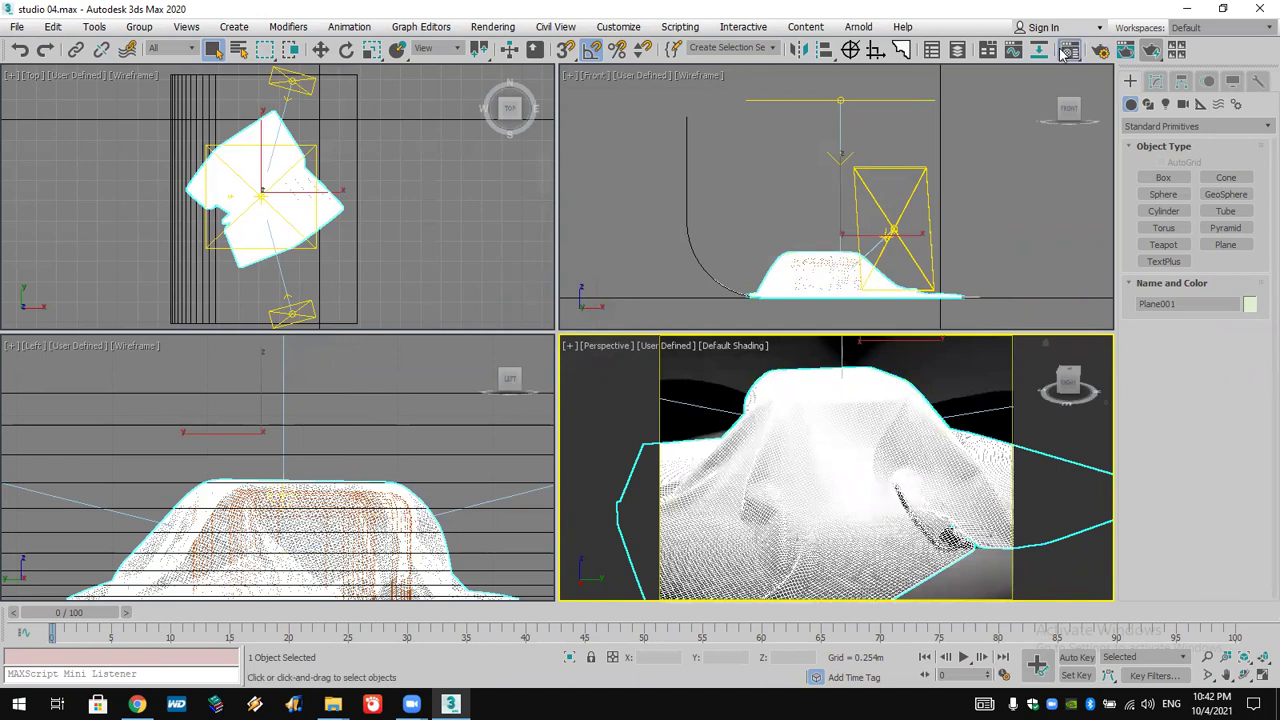
- Open the Material Editor and assign the purple VRayMtl, Material #8, to the selected draped cloth
key(m)
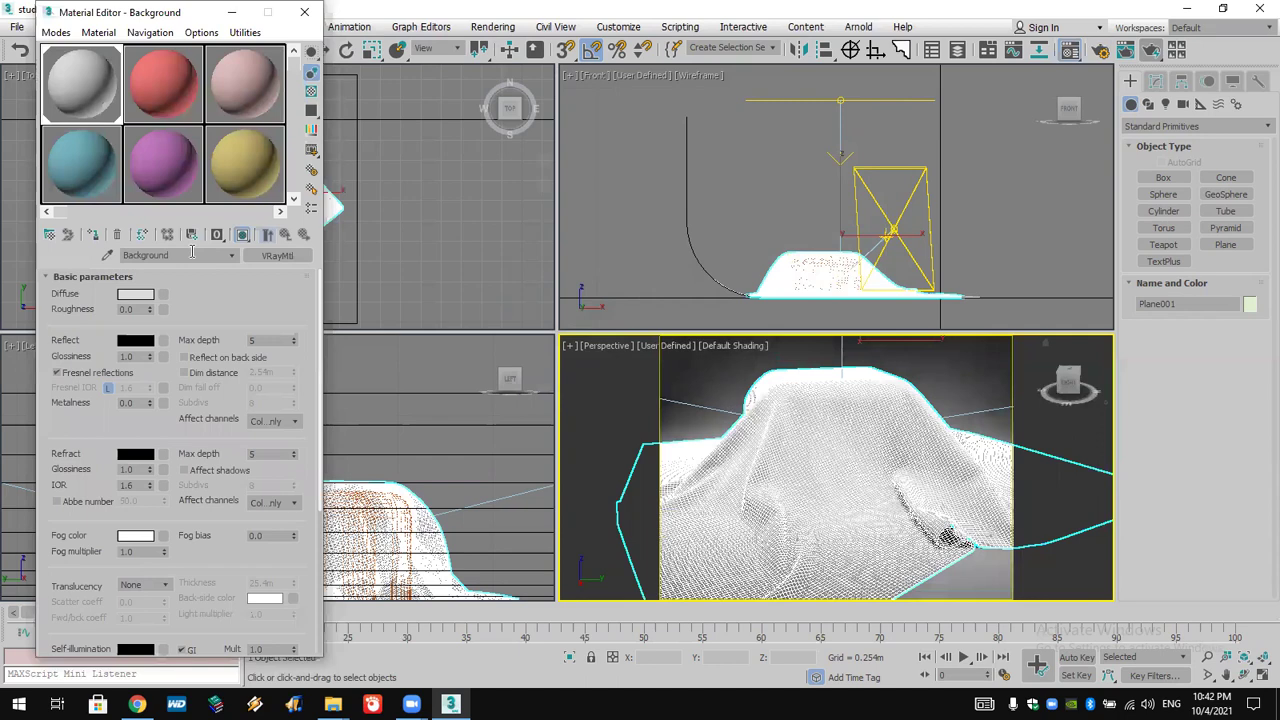
click(176, 171)
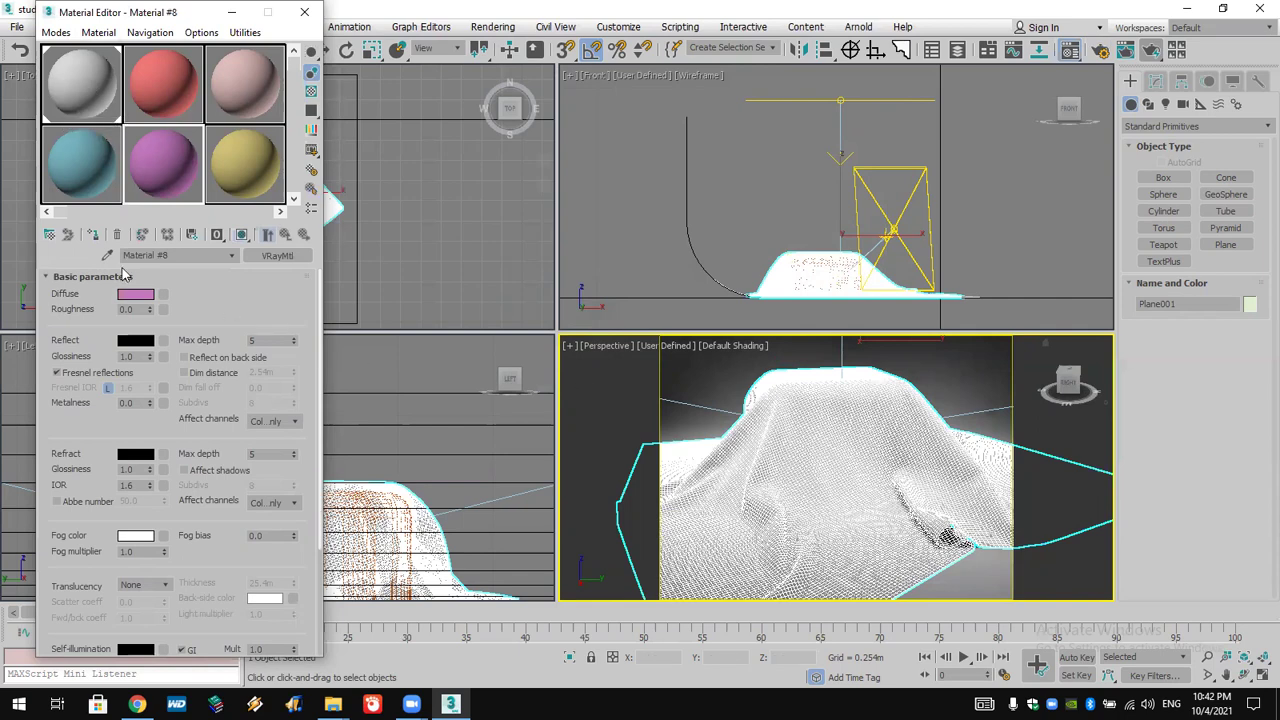
click(92, 234)
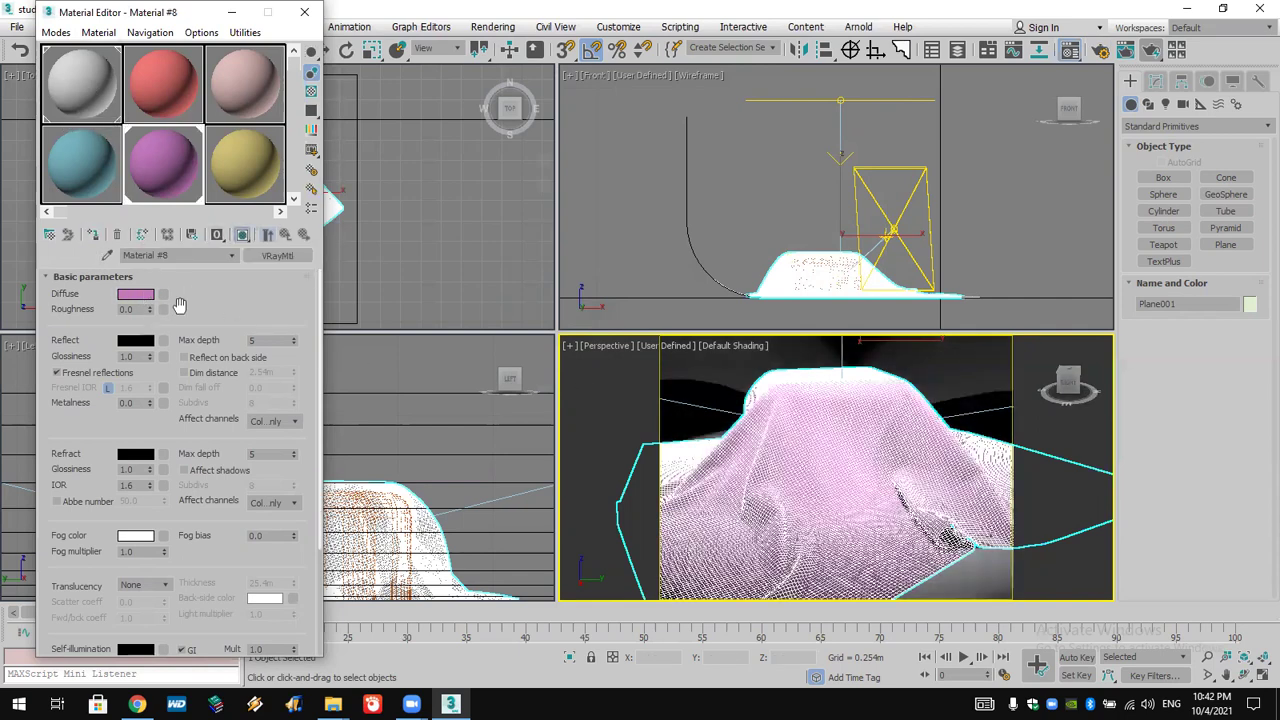
- Load the bitmap 1677694-seamless-black-floral-pattern-with-vintage-white-elements-and-butterflies-vector.jpg as the opacity map of Material #8
scroll(229, 549, down, 3)
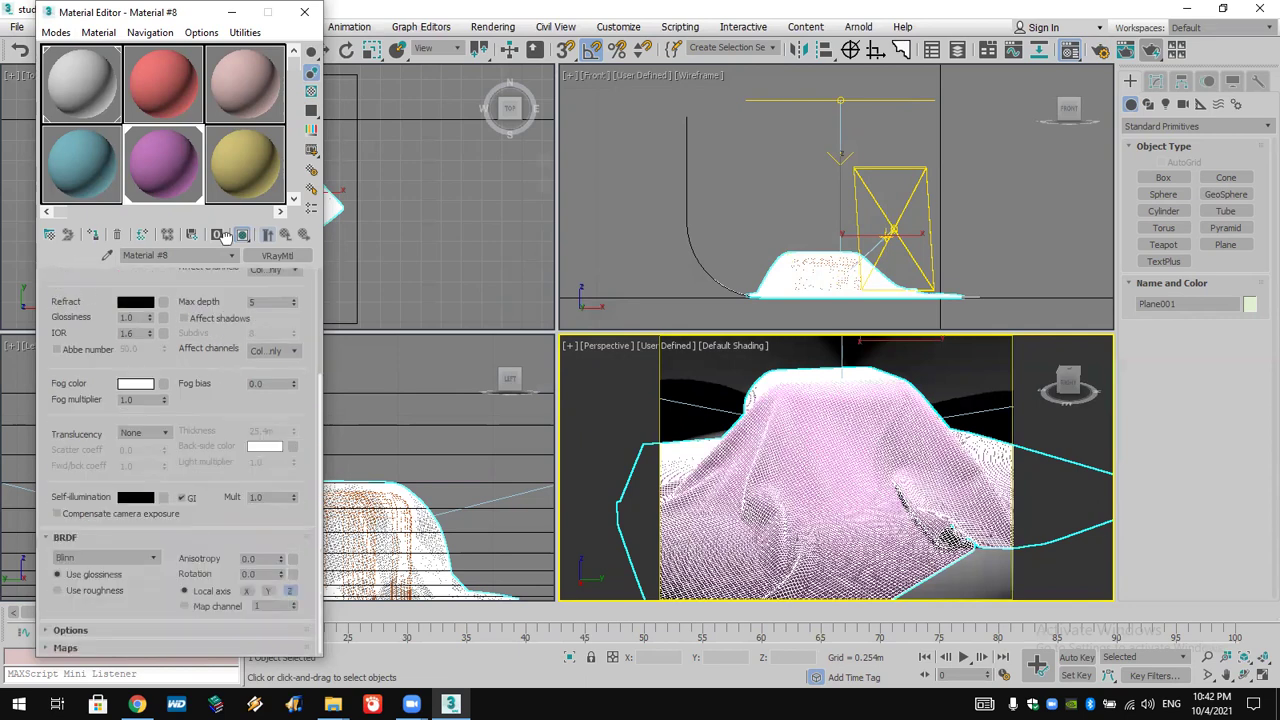
click(167, 654)
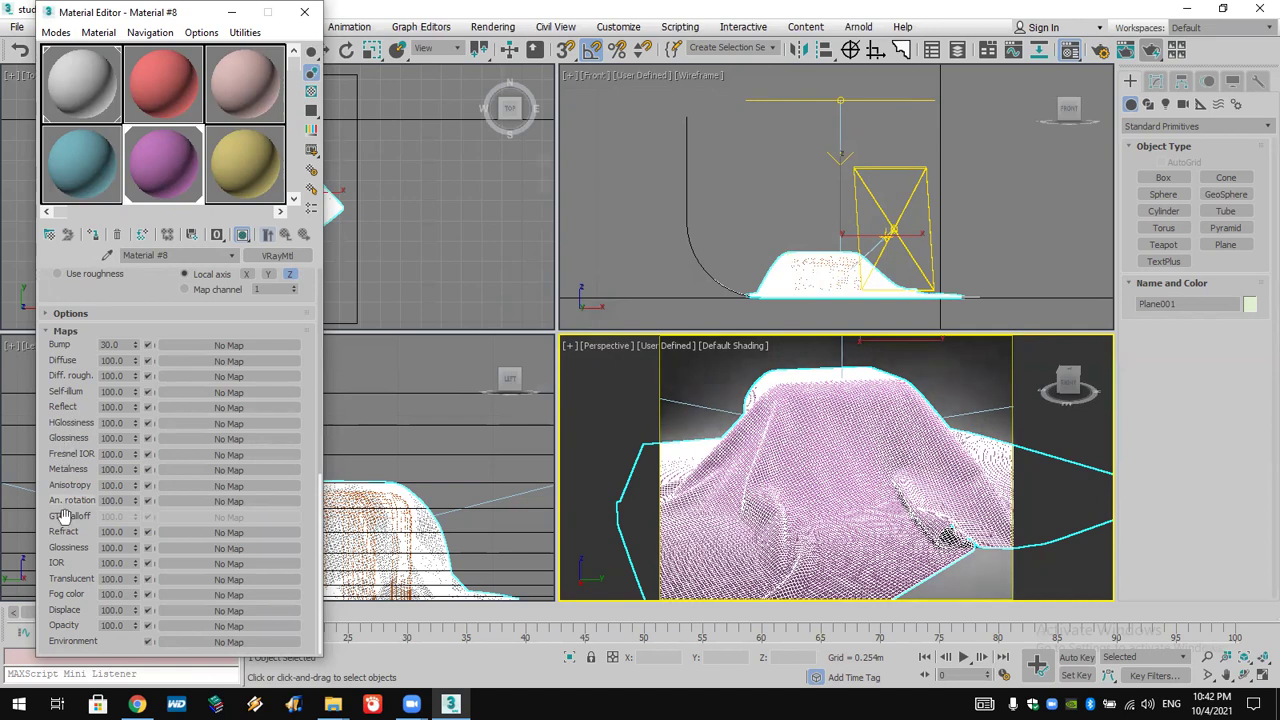
click(187, 625)
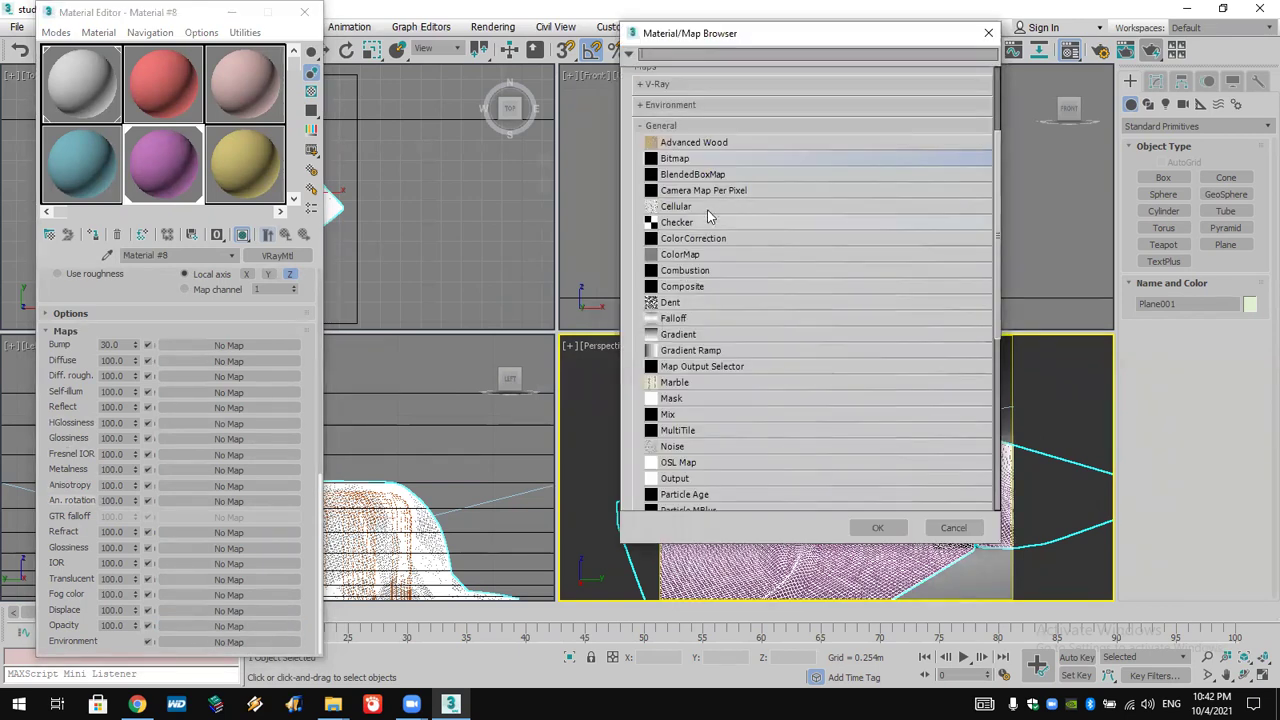
double_click(722, 160)
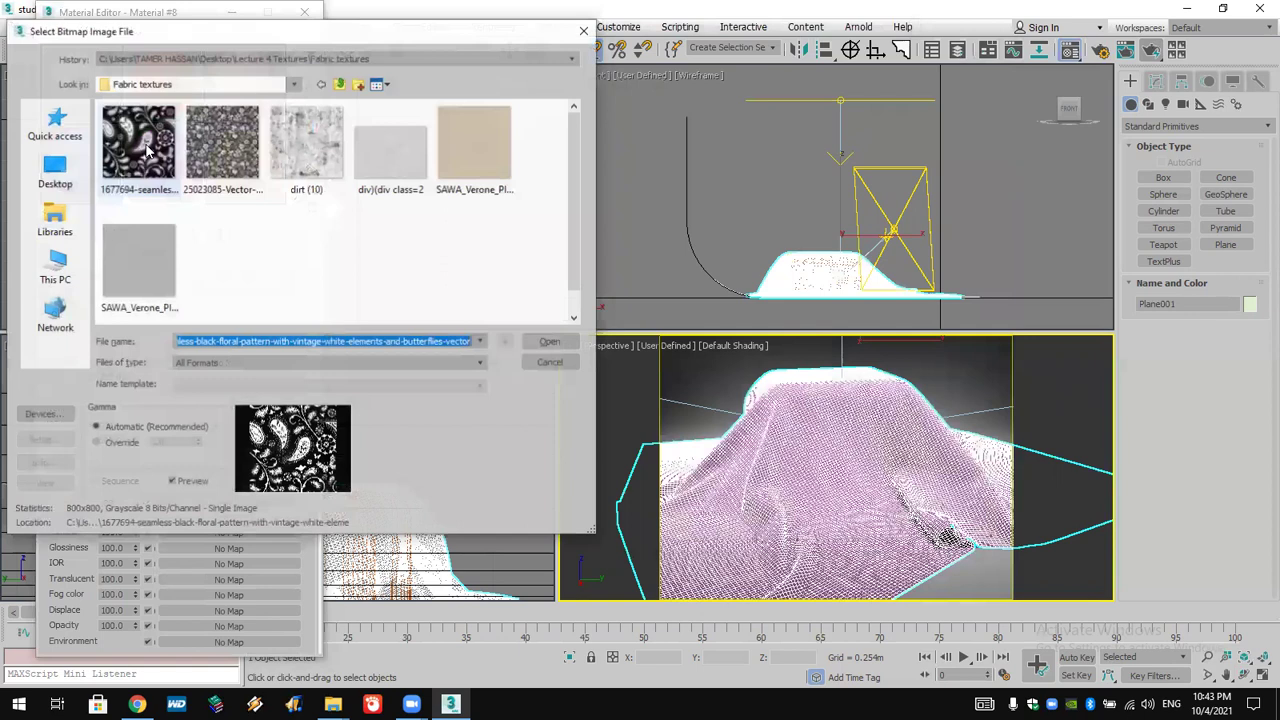
click(147, 150)
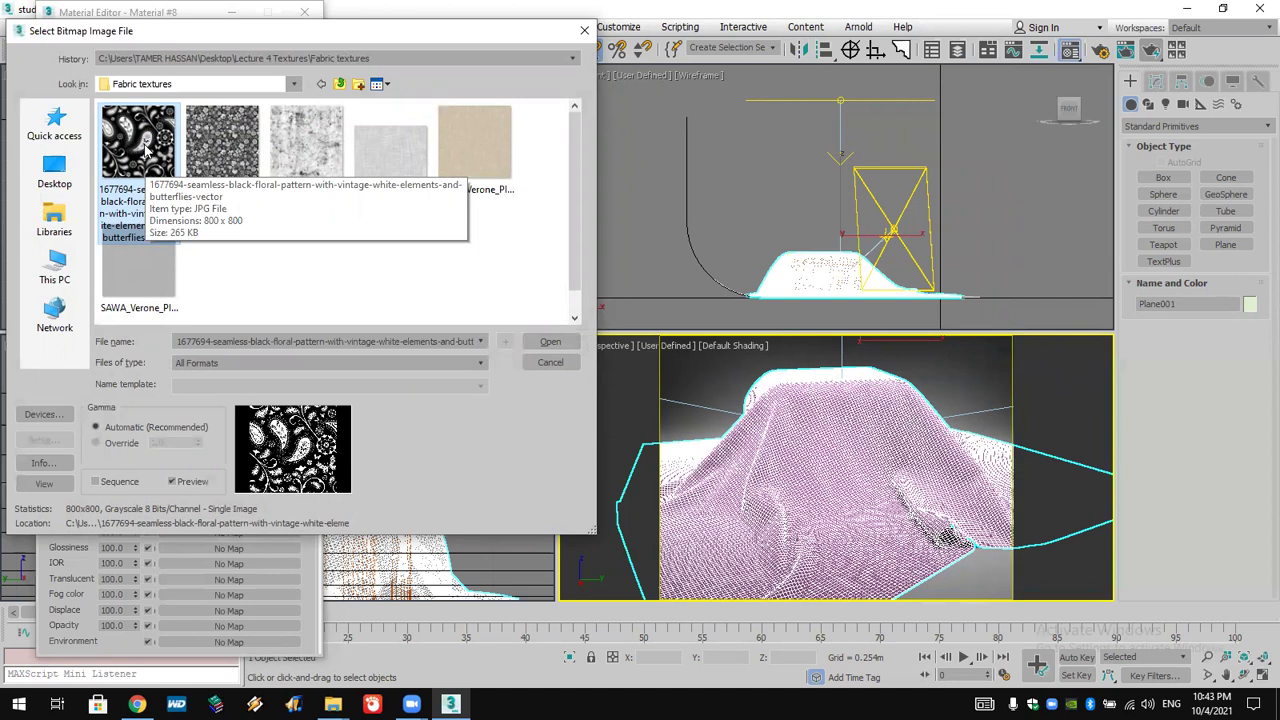
click(550, 341)
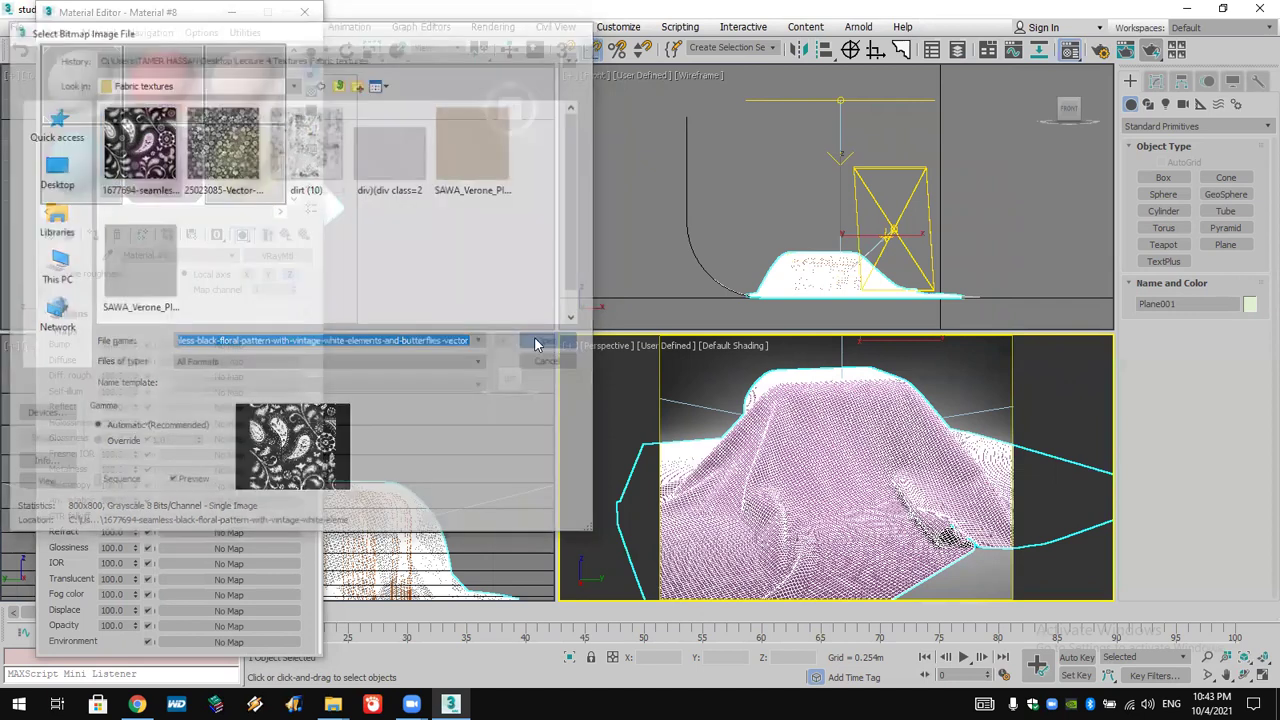
- Show the floral opacity map on the cloth in the viewport and set its U and V tiling to 4
click(218, 234)
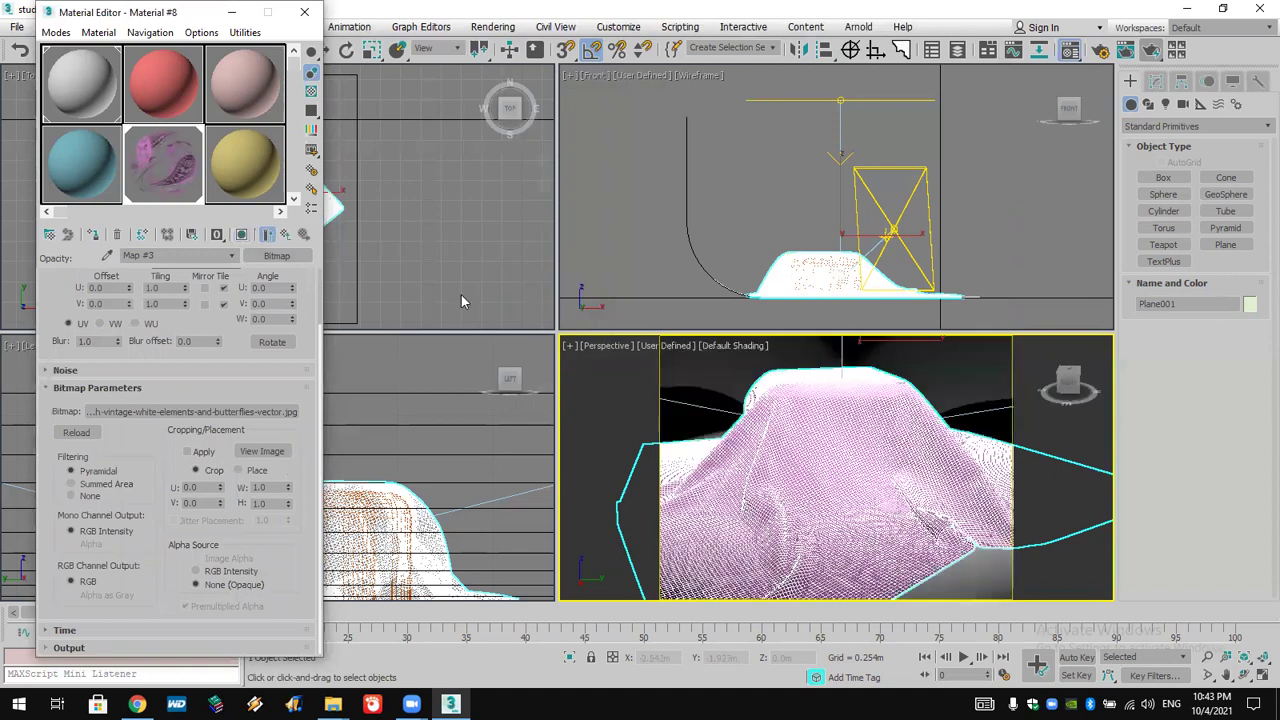
click(241, 234)
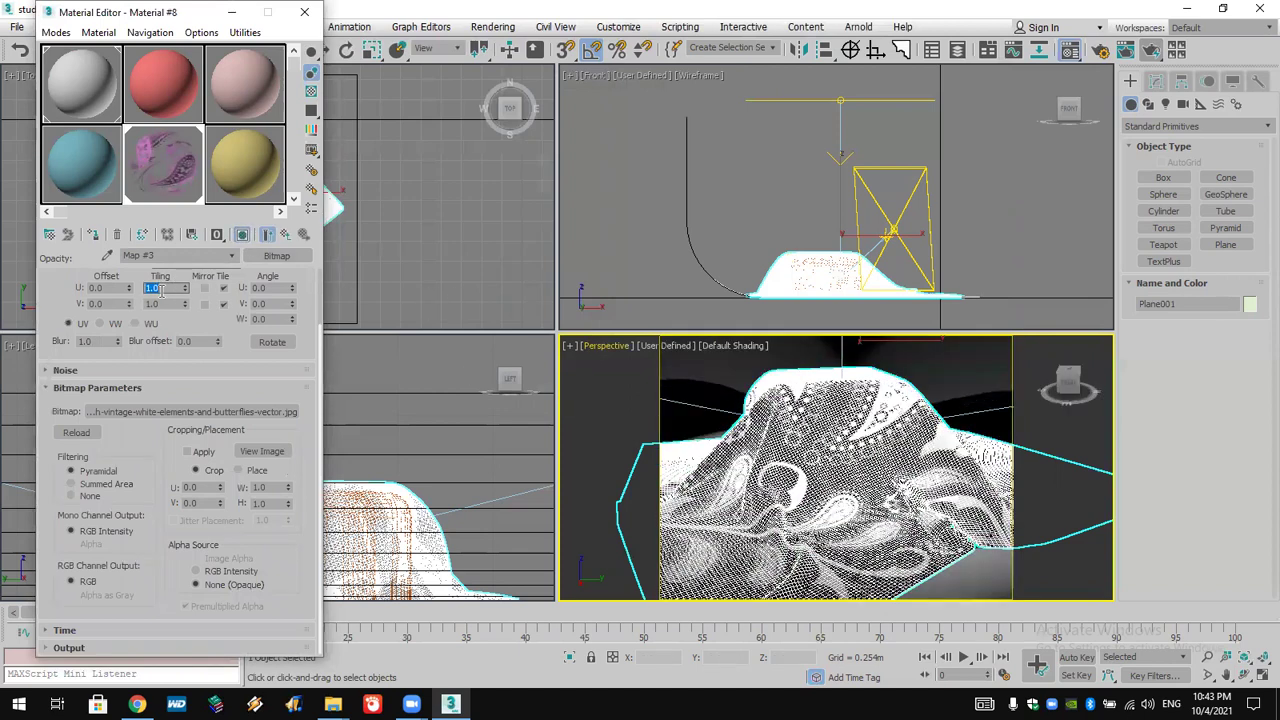
text(4)
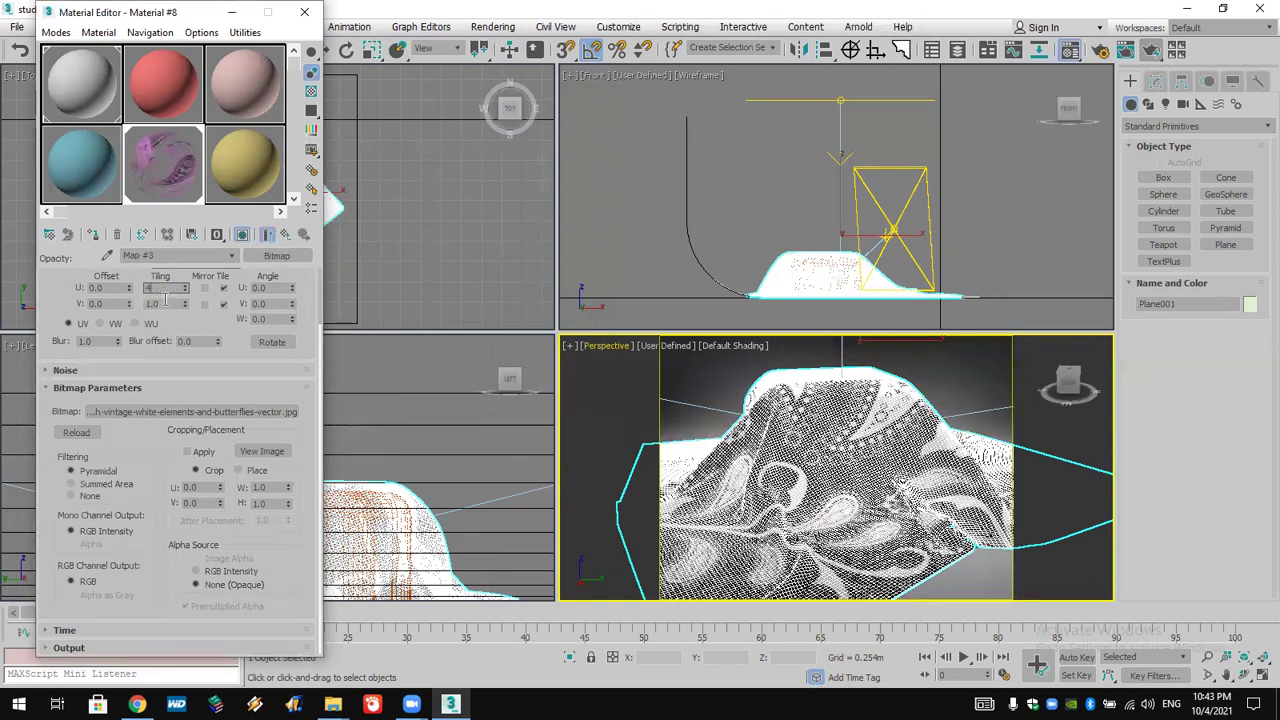
key(Tab)
text(4)
key(Return)
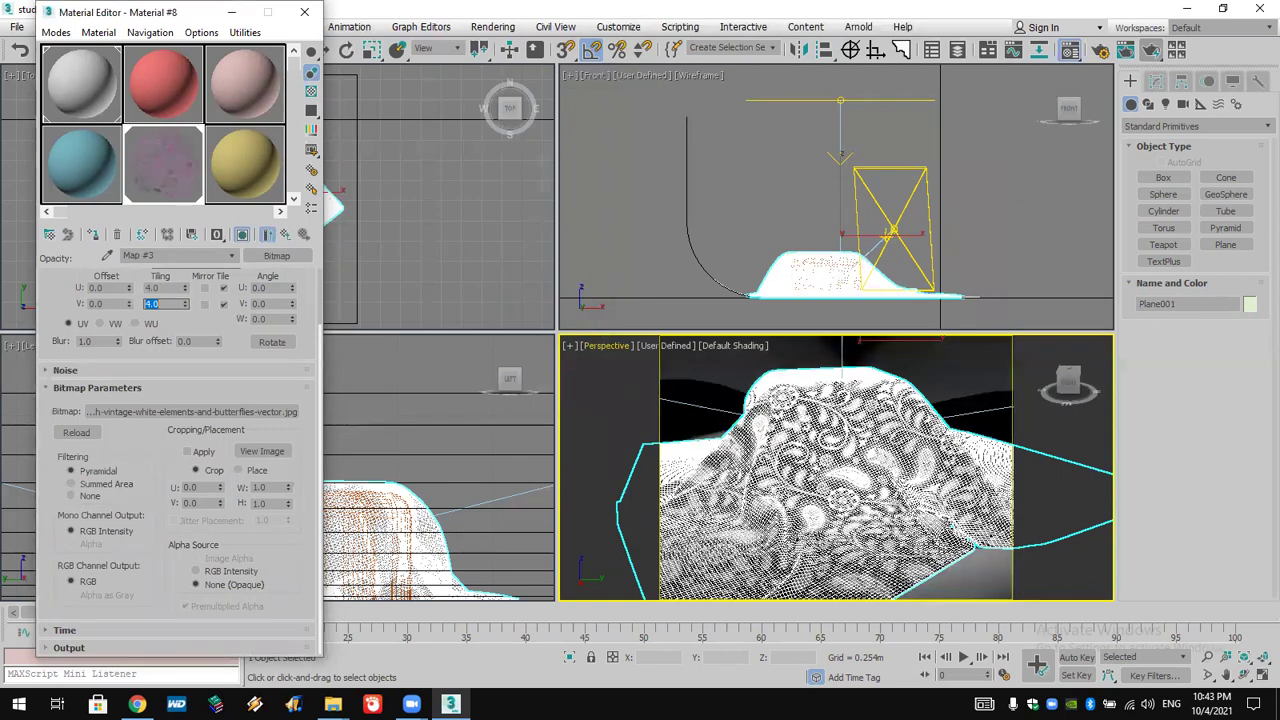
- Deselect the cloth, render the perspective view to check the floral cutout, and close the frame buffer
click(986, 343)
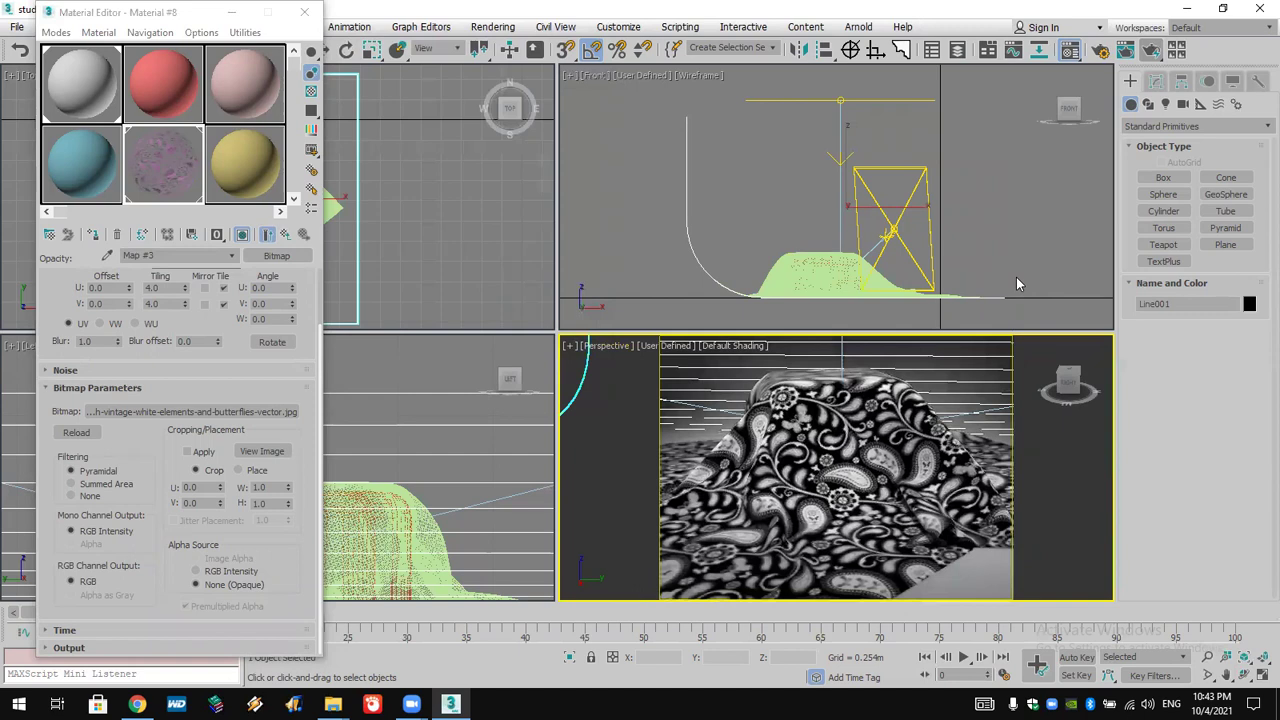
click(1151, 51)
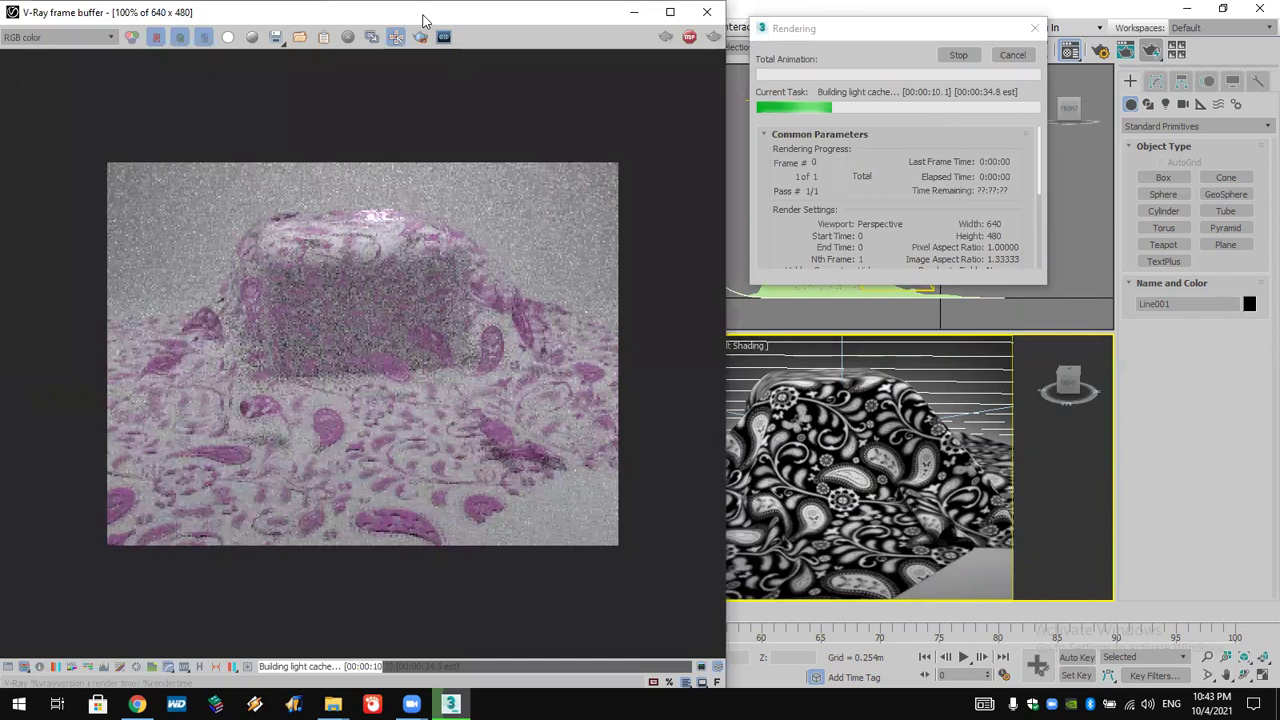
drag(422, 20, 825, 74)
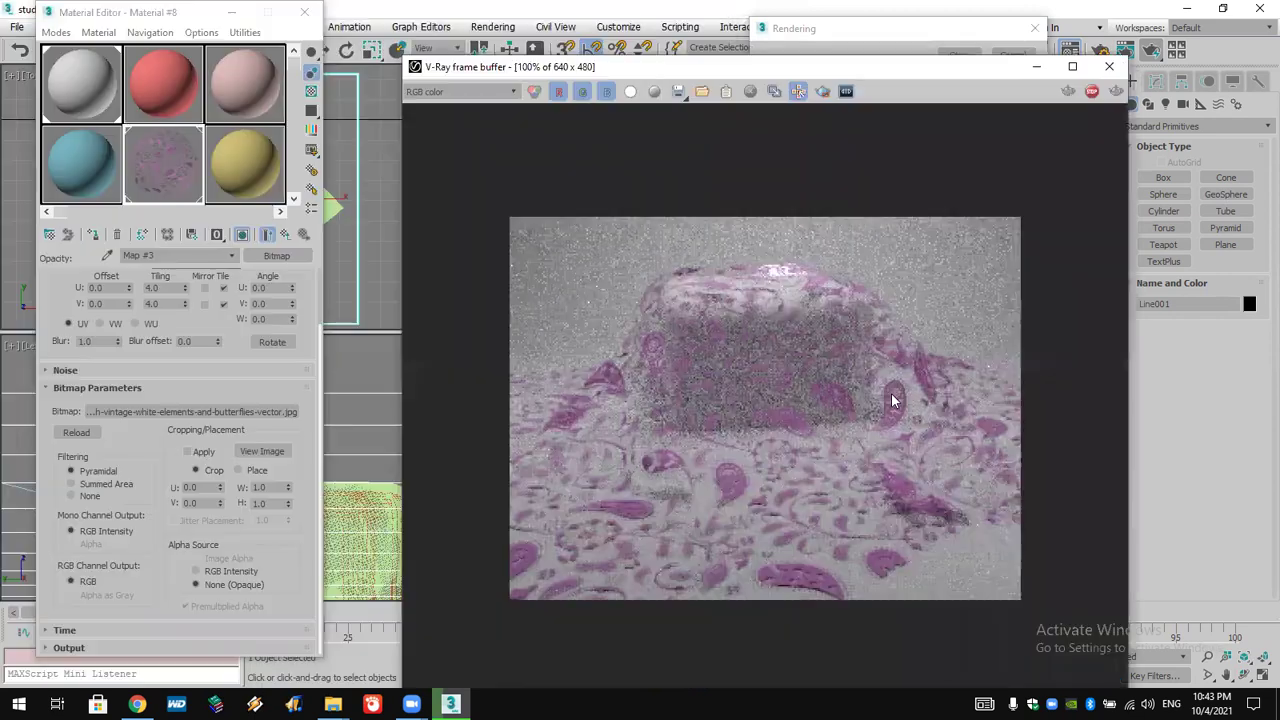
click(1109, 66)
- Return to the parent material and change its diffuse color to pure red
click(285, 236)
click(267, 234)
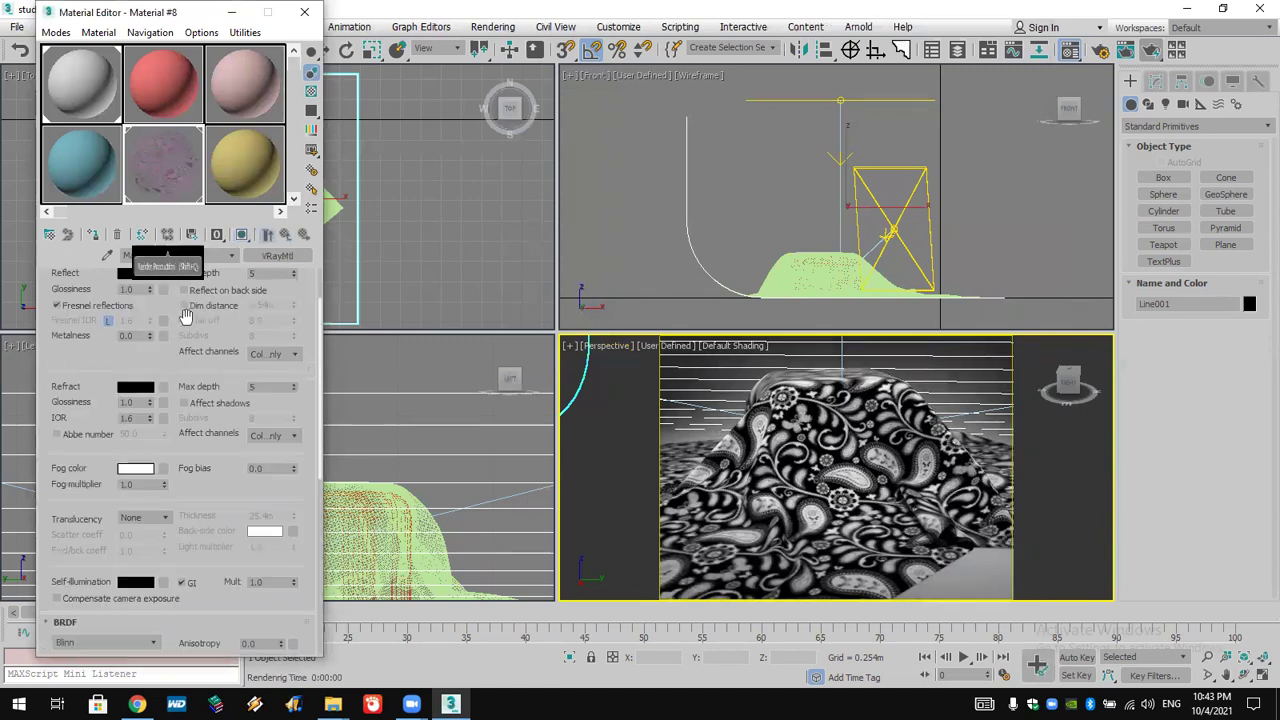
click(135, 294)
drag(400, 166, 450, 104)
click(592, 246)
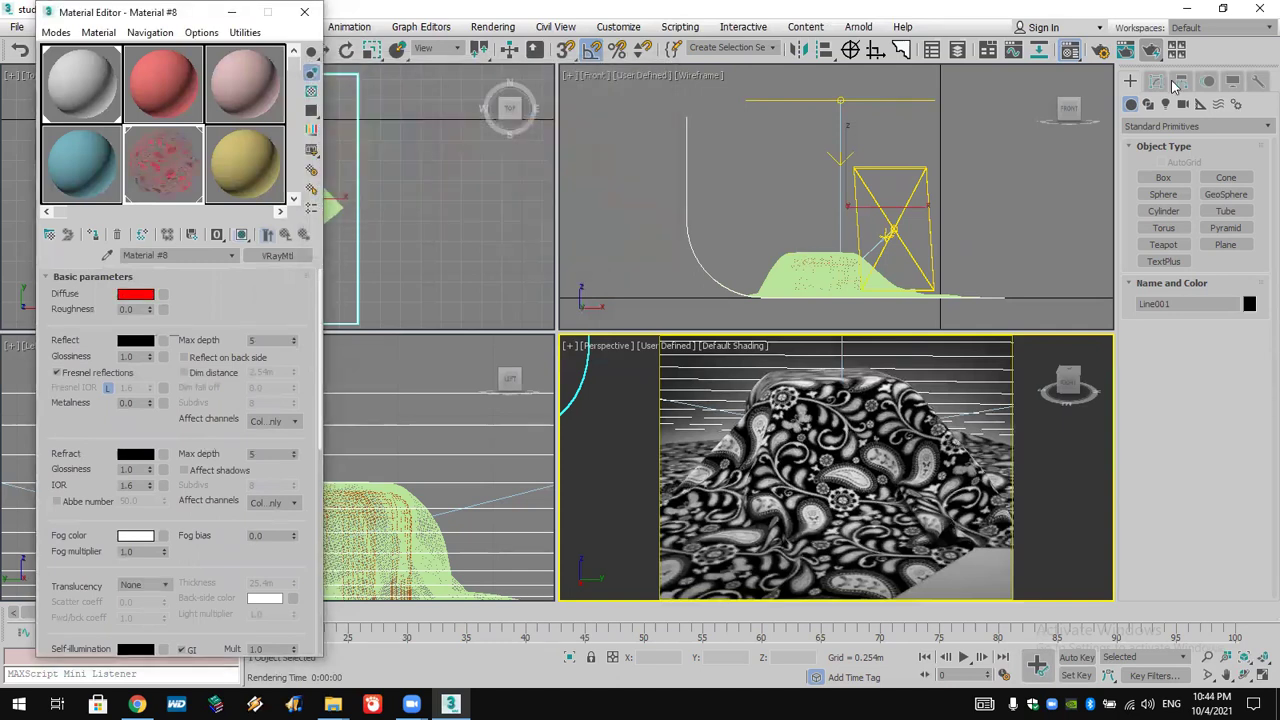
- Render the perspective view to check the red floral cloth, and cancel the render
click(1153, 51)
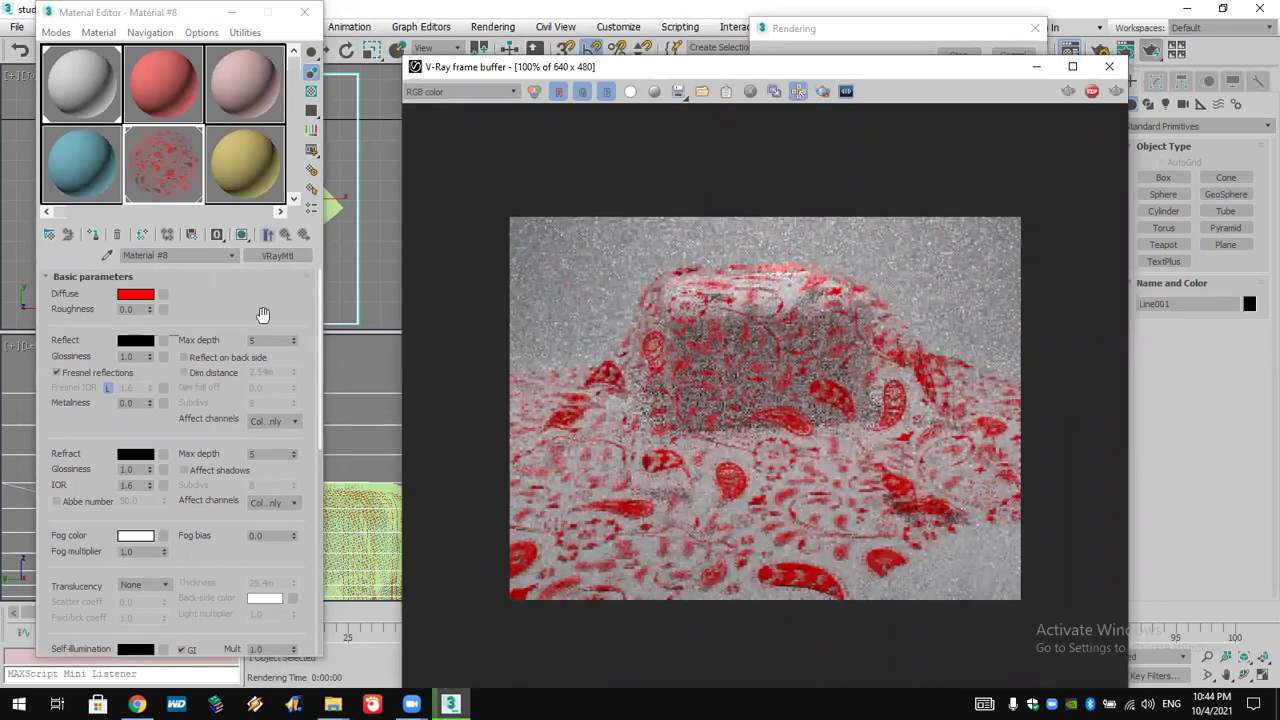
click(215, 574)
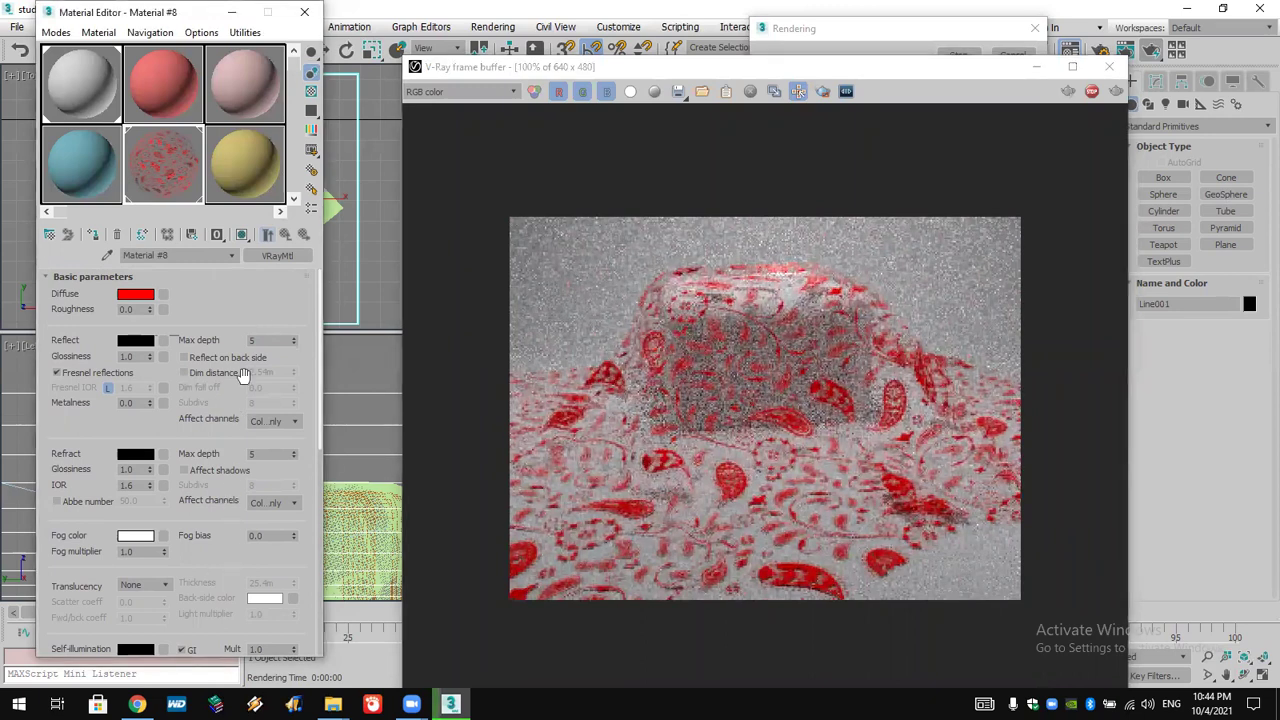
click(1109, 66)
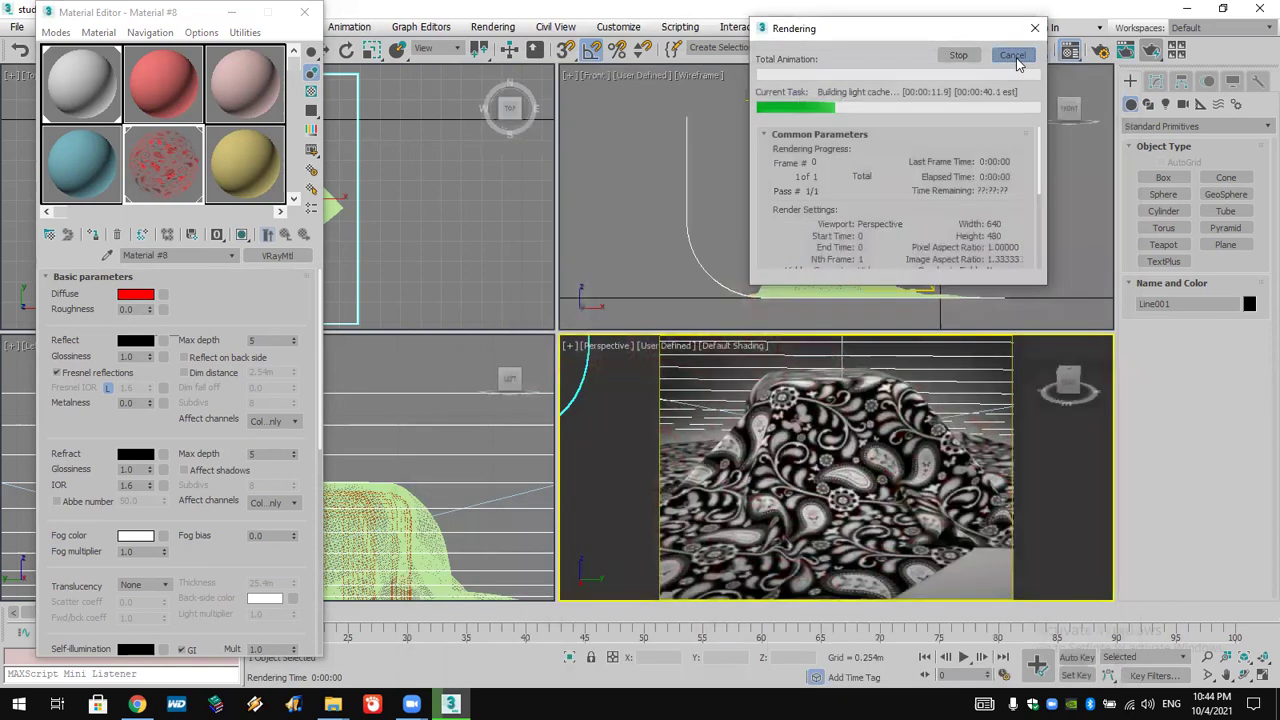
click(1012, 56)
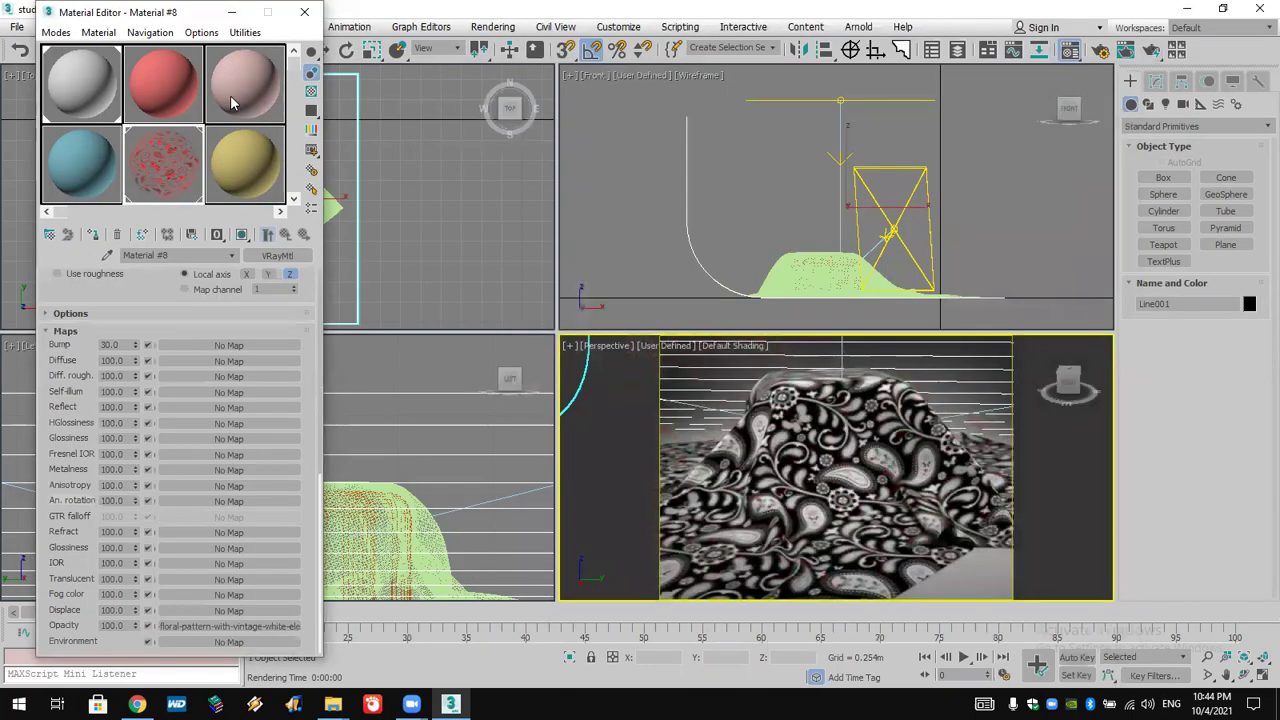
- Select the draped cloth again and assign the pale pink Material #18 to it
click(230, 95)
click(242, 235)
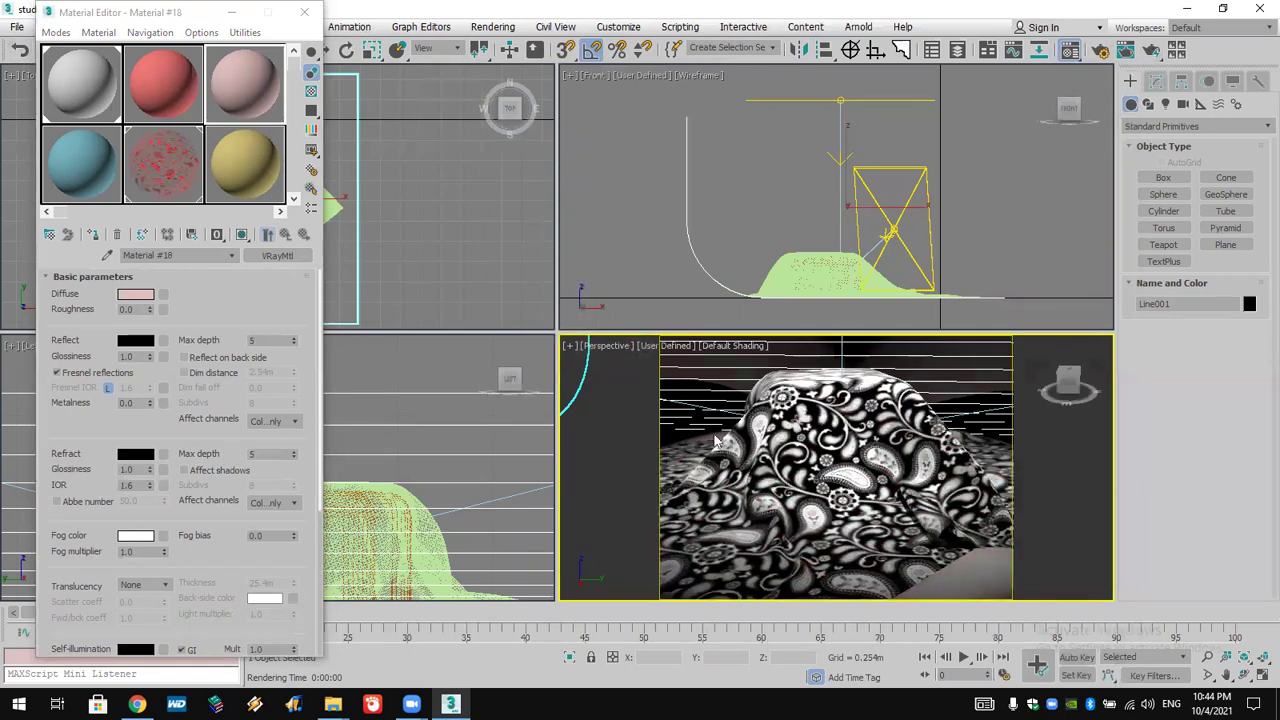
click(835, 460)
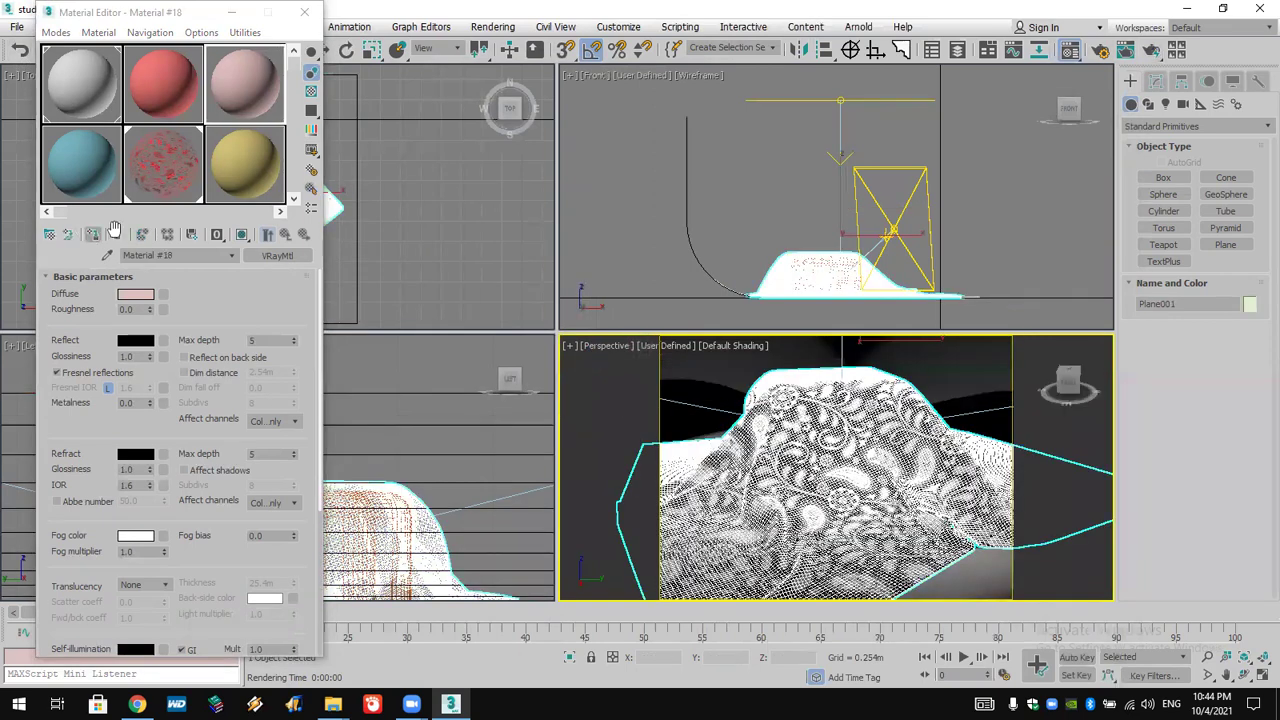
click(242, 234)
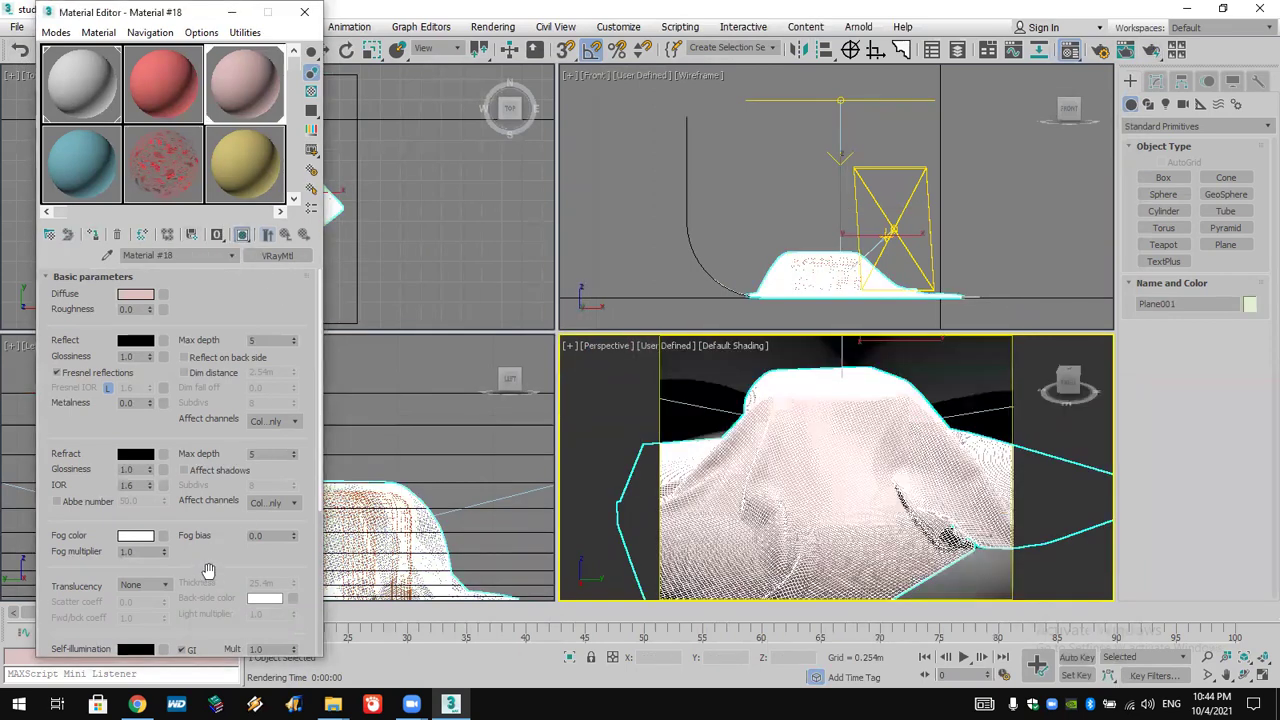
- Load the bitmap dirt (10).png from the Fabric textures folder as the opacity map of Material #18
scroll(208, 570, down, 3)
scroll(220, 652, down, 5)
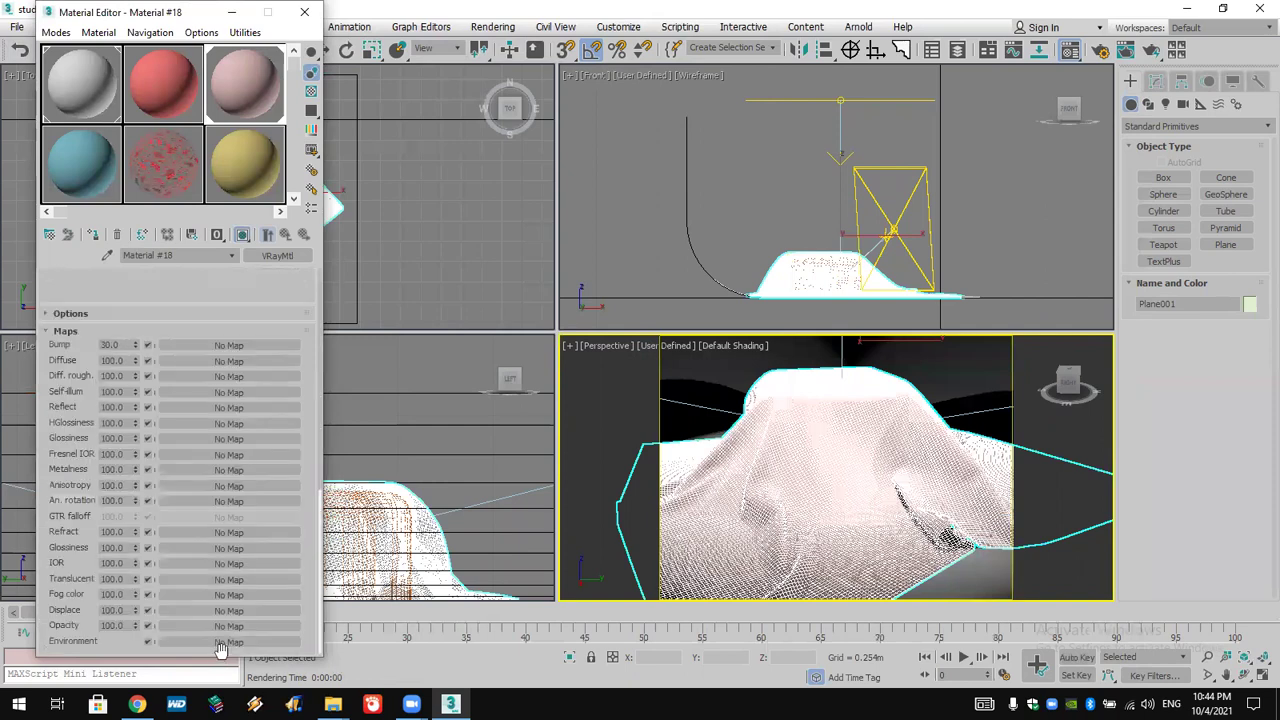
click(228, 625)
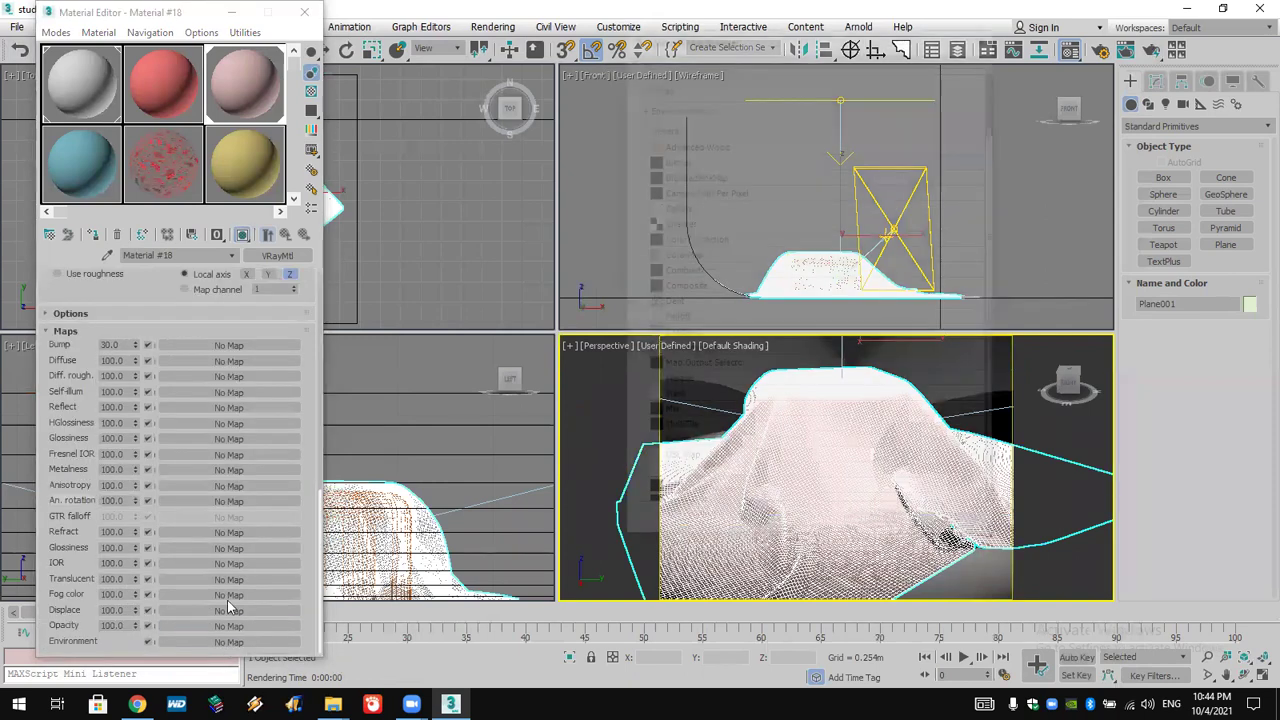
double_click(699, 152)
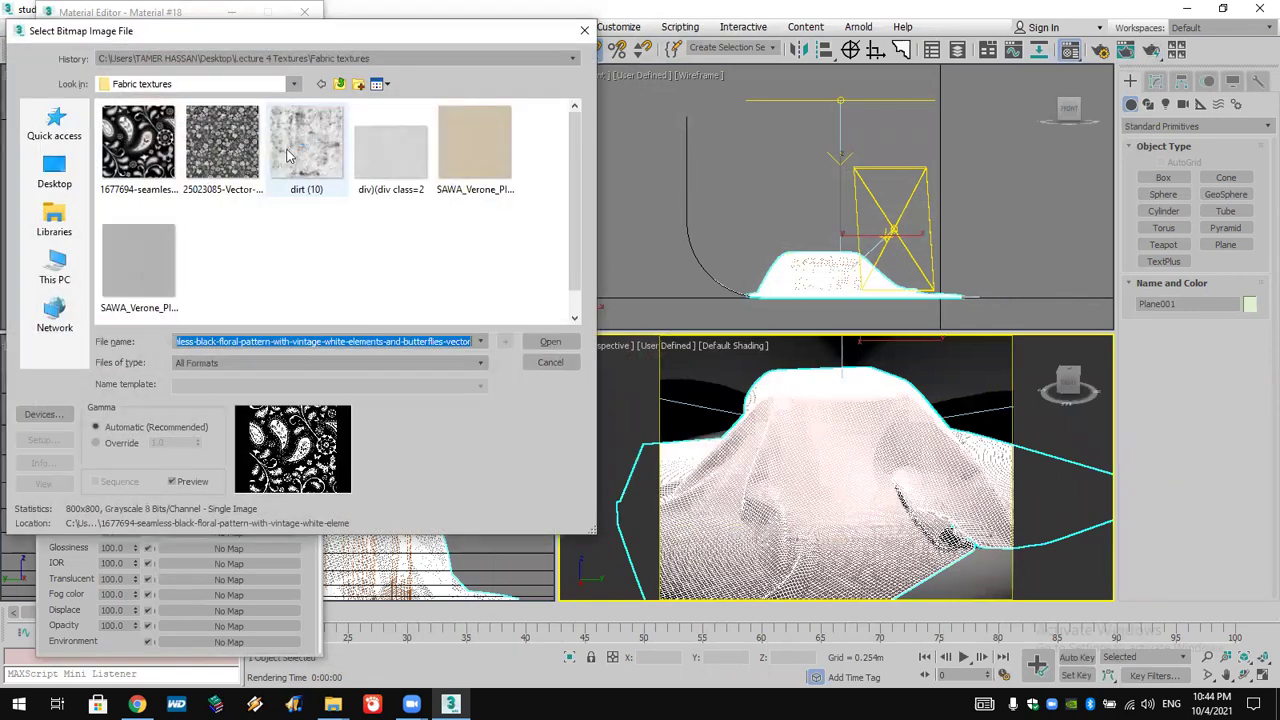
click(310, 160)
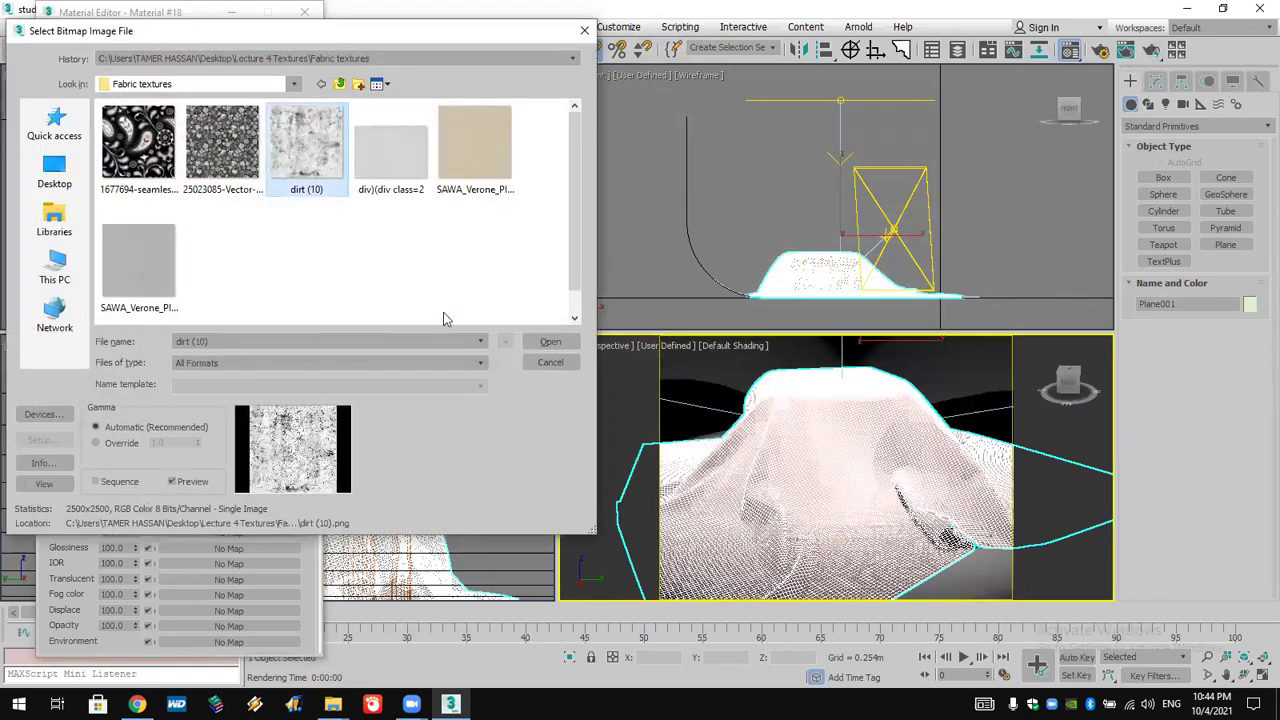
click(548, 345)
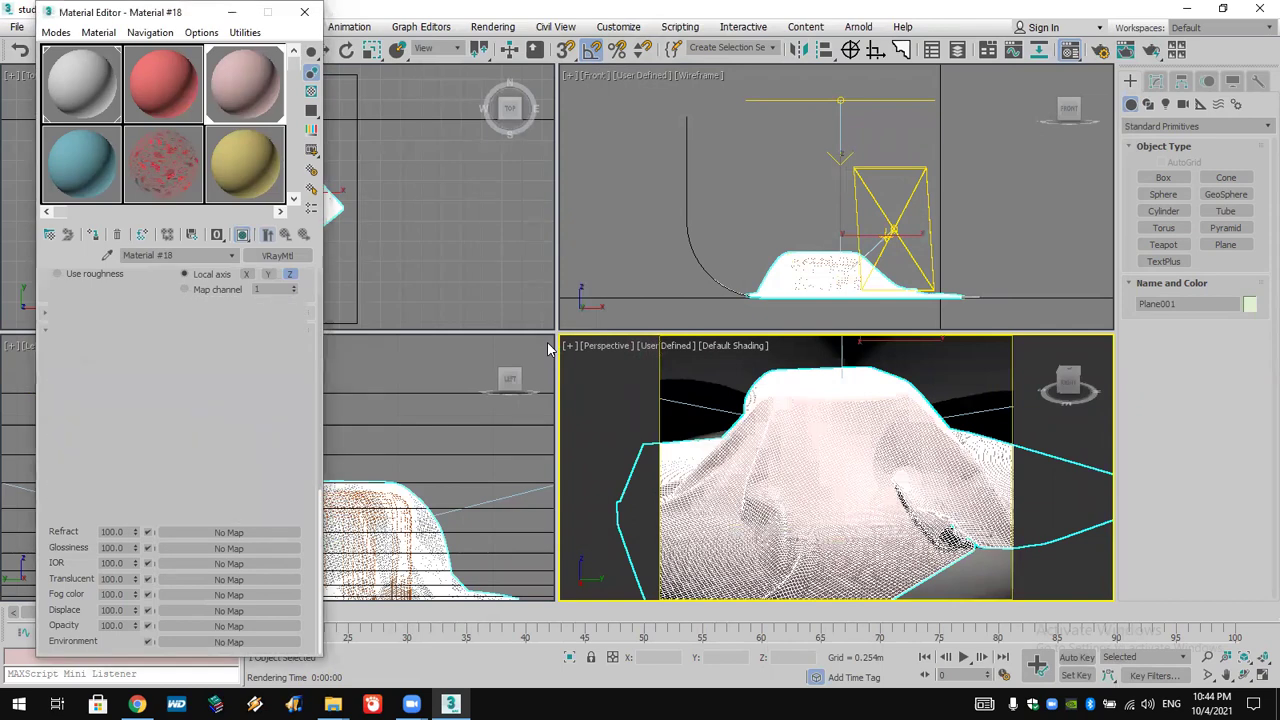
click(93, 236)
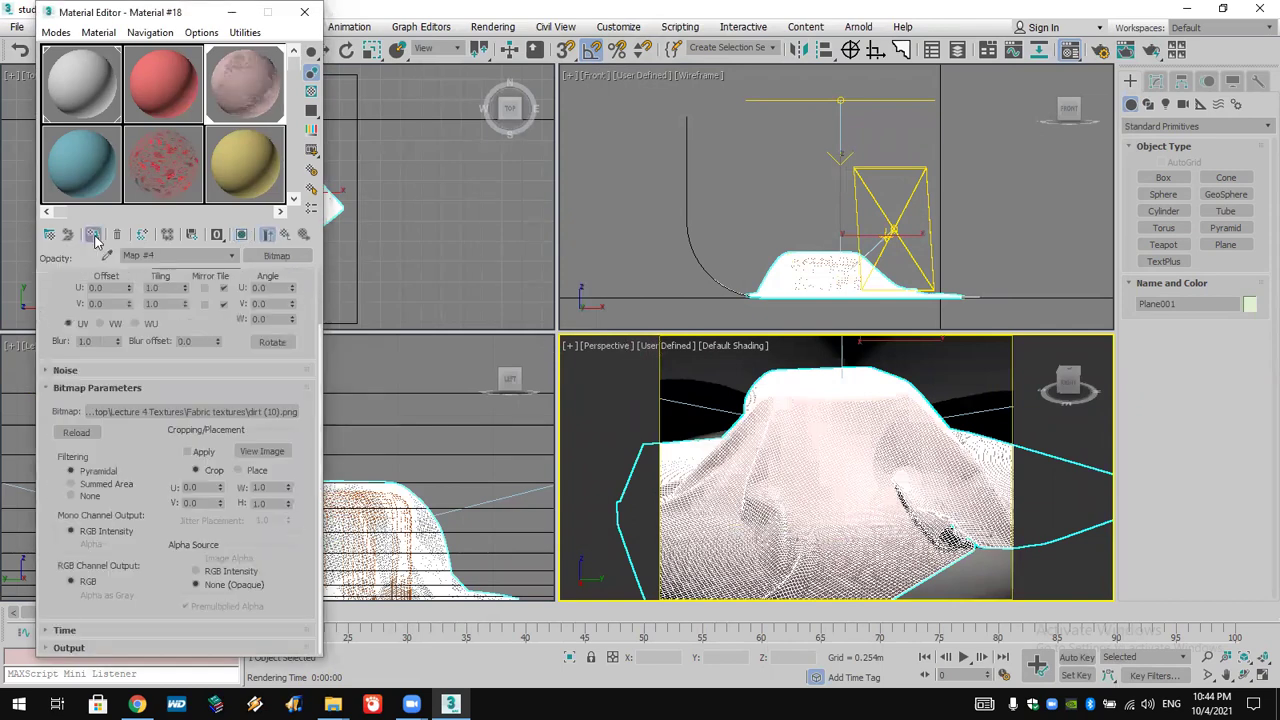
- Render the perspective view and maximize the frame buffer to examine the dirt opacity effect on the cloth
click(1152, 52)
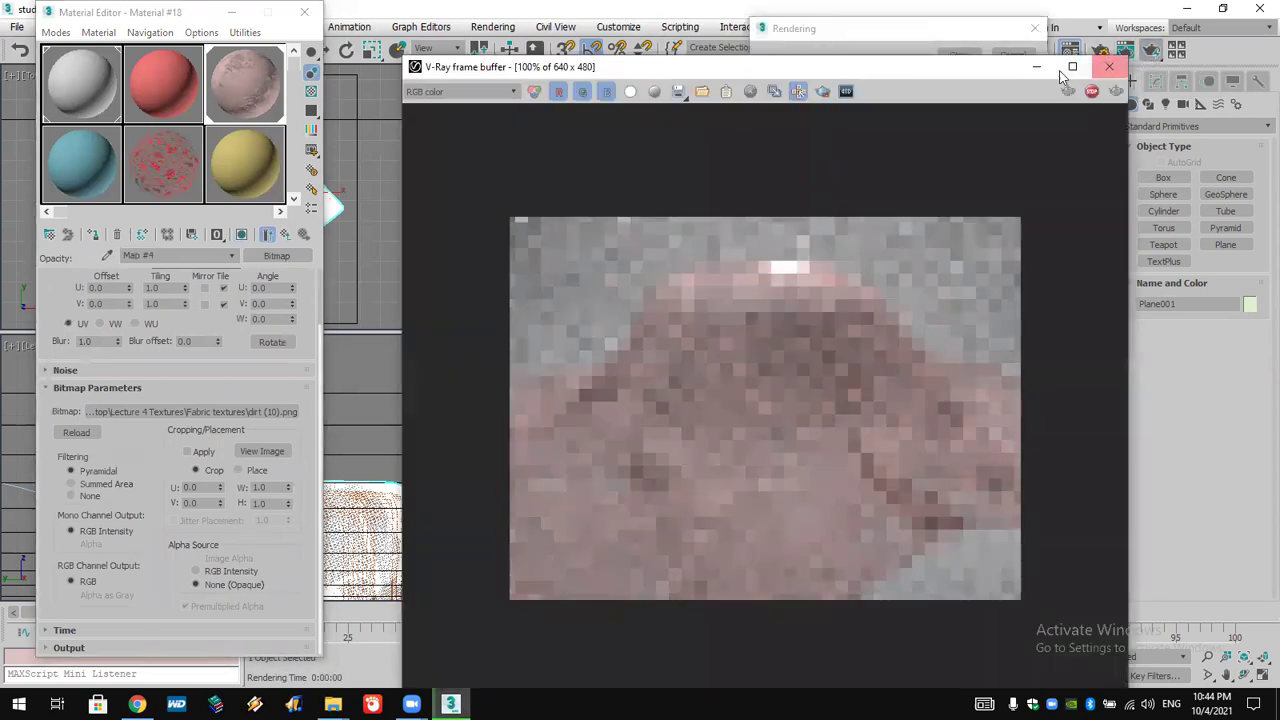
double_click(740, 66)
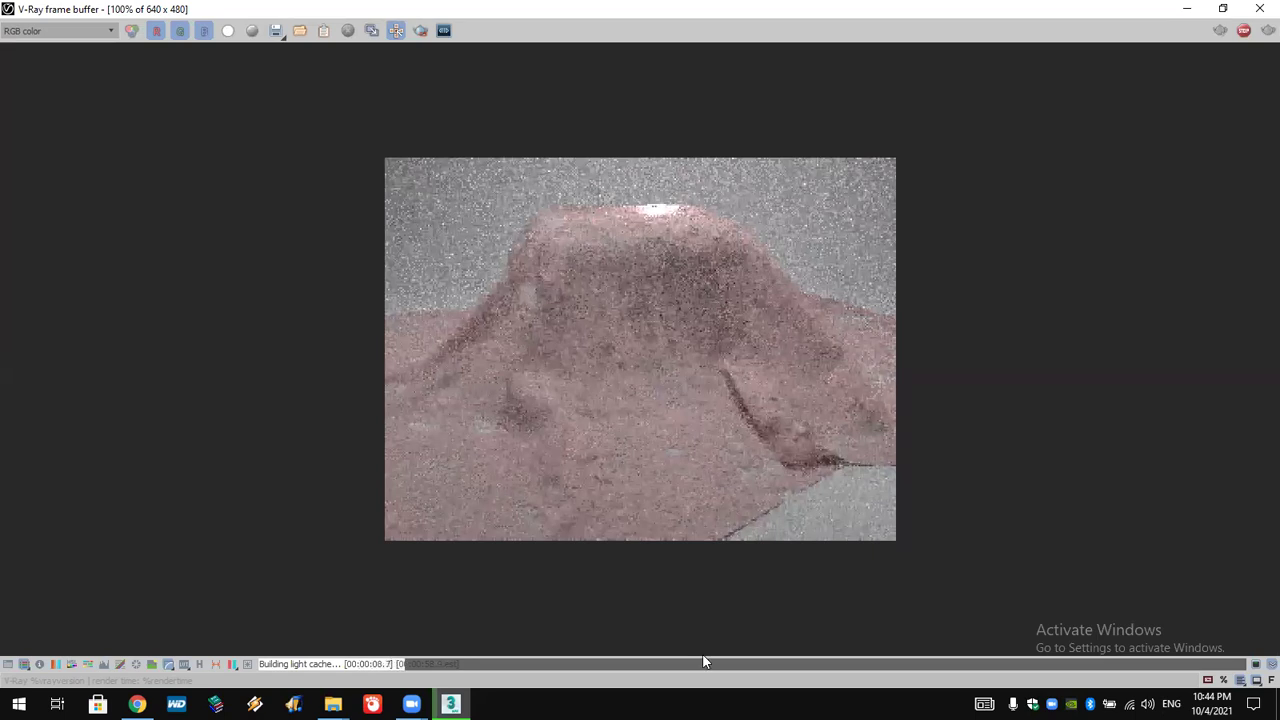
scroll(658, 488, down, 1)
scroll(658, 488, up, 1)
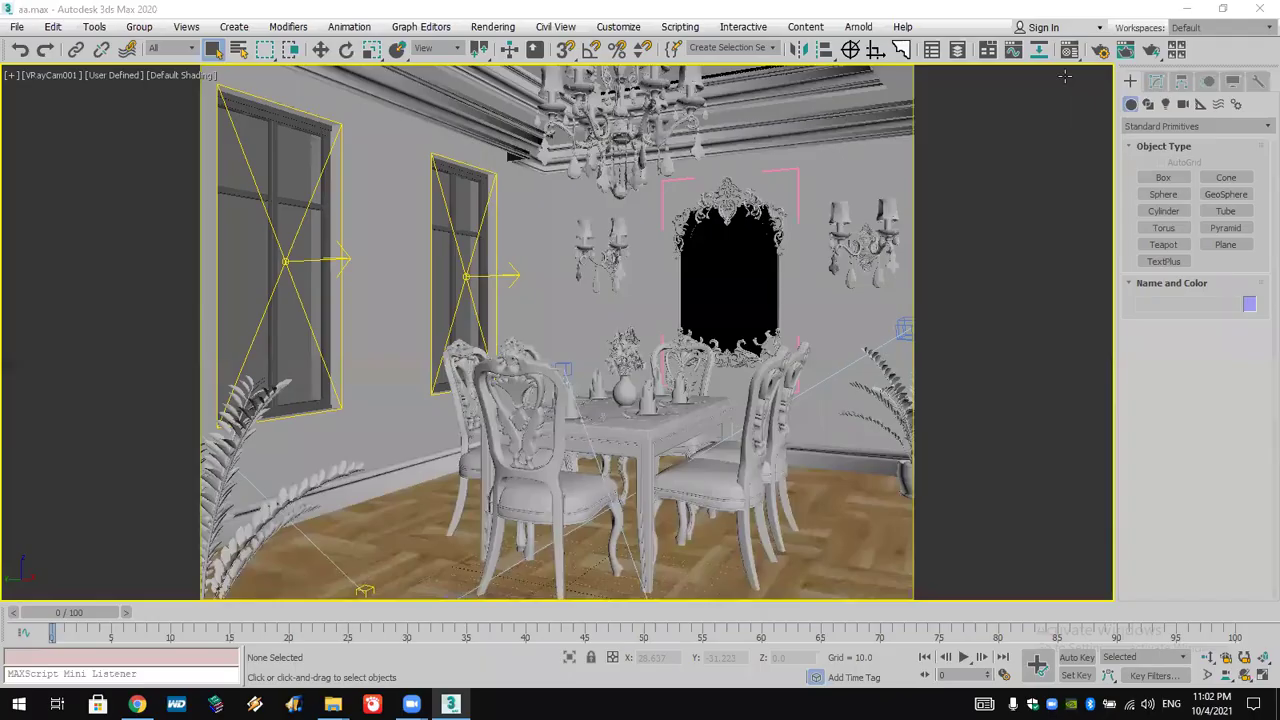
- Select the wall mirror's inner surface, assign Material #9 to it, and set the material's diffuse color to black
click(1069, 50)
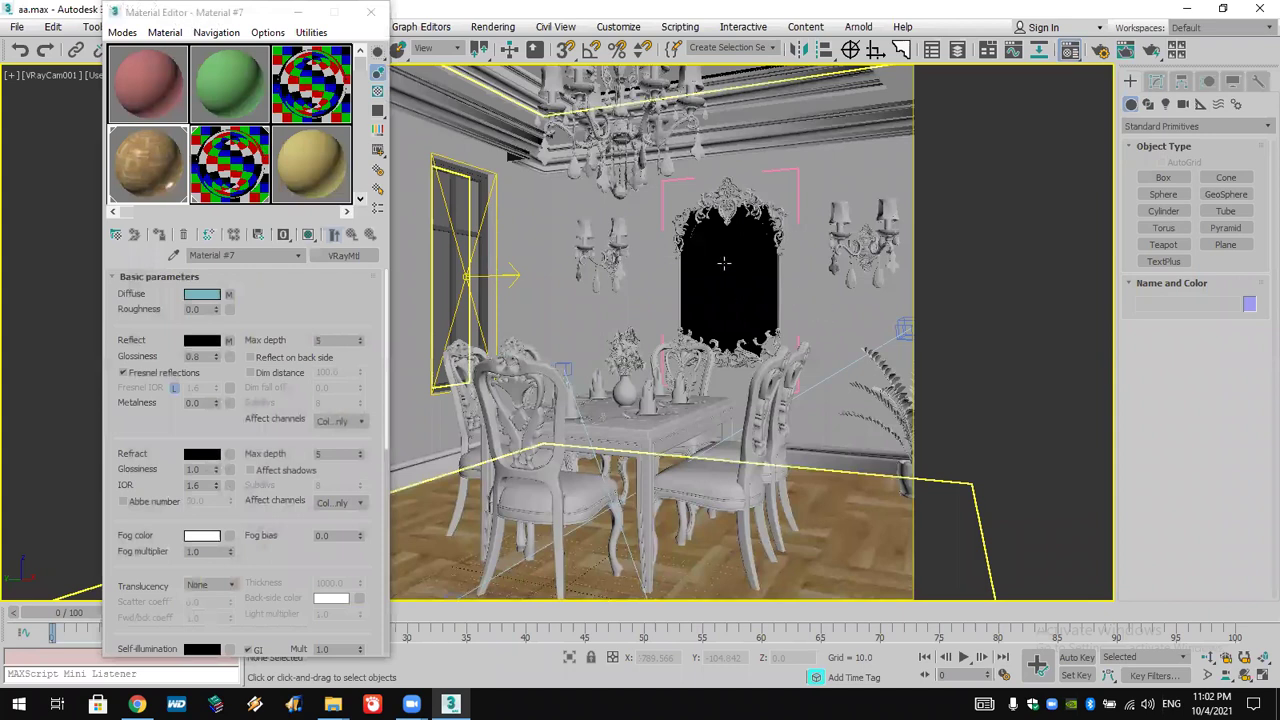
click(724, 263)
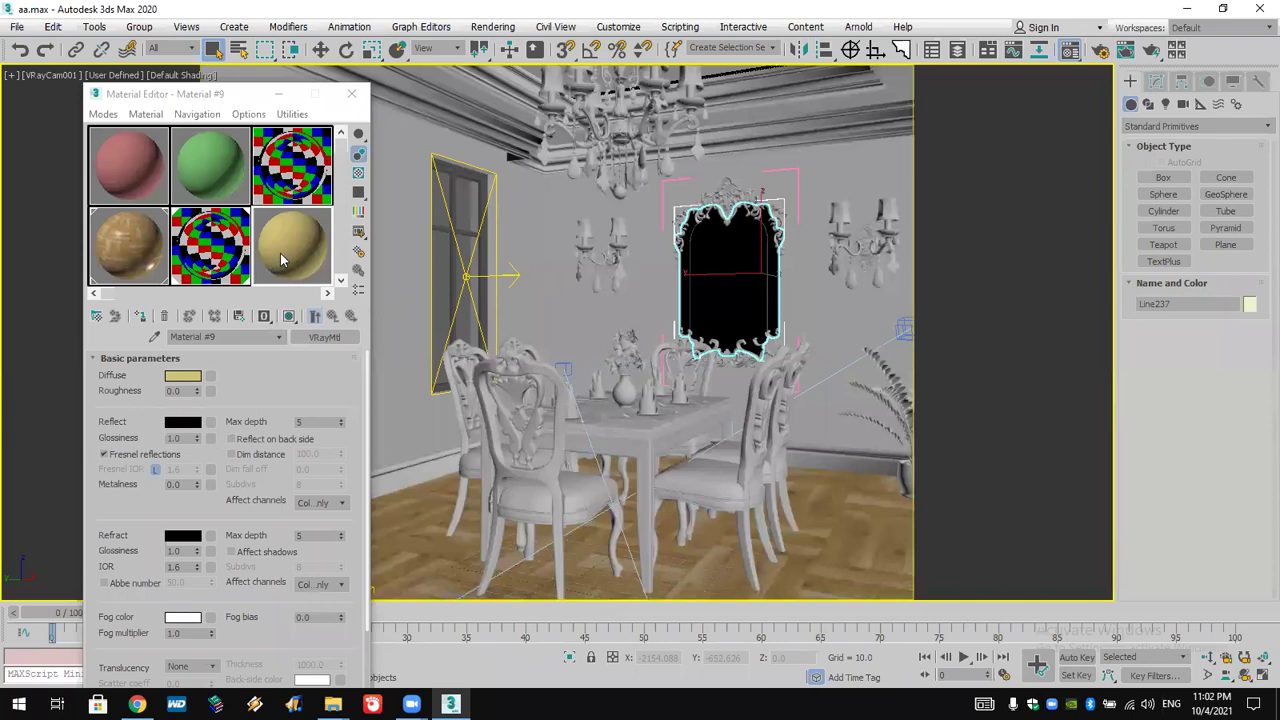
click(287, 317)
click(182, 375)
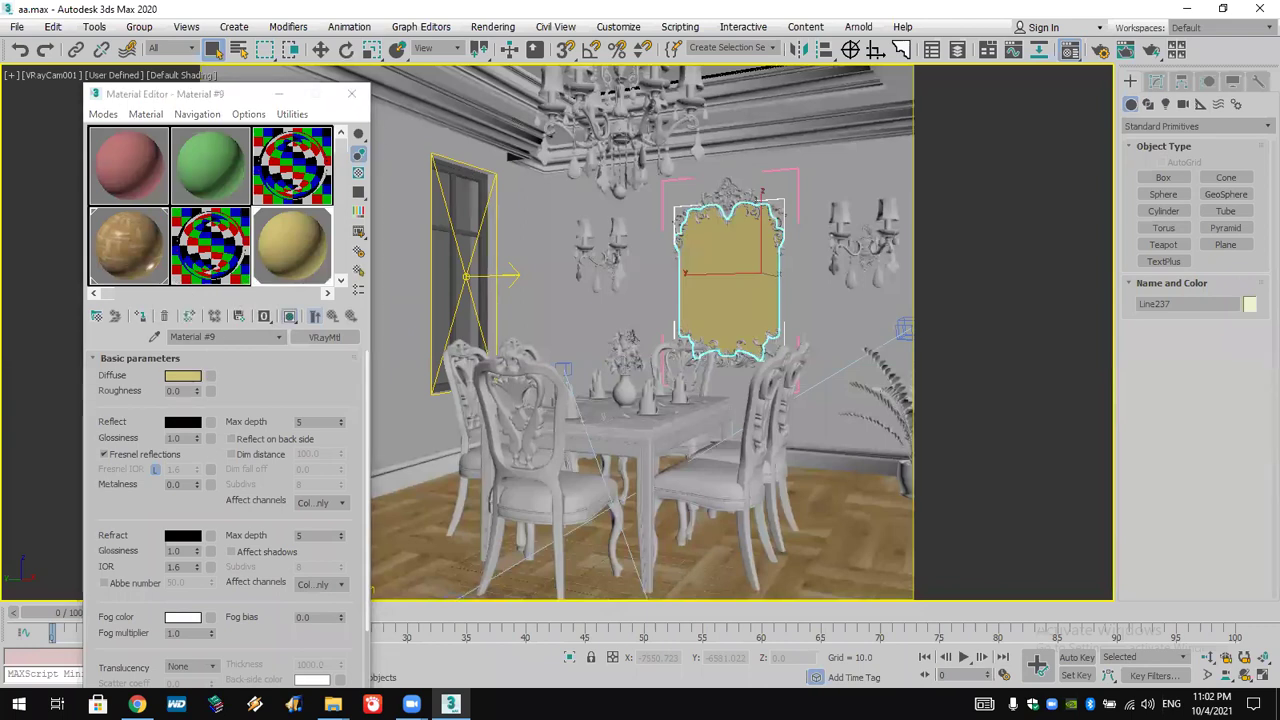
click(458, 184)
click(594, 246)
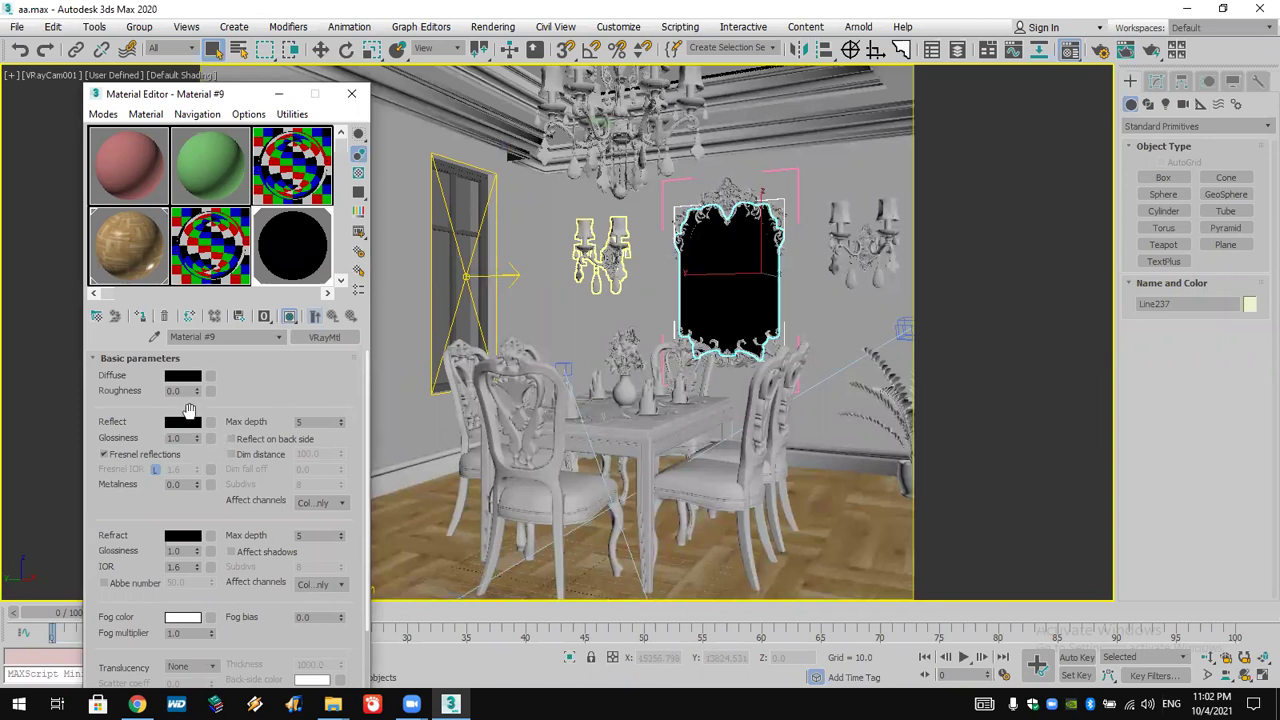
- Set Material #9's reflection color to white, disable Fresnel reflections, and show the checkered background behind its sample
click(184, 424)
drag(471, 155, 473, 228)
click(591, 247)
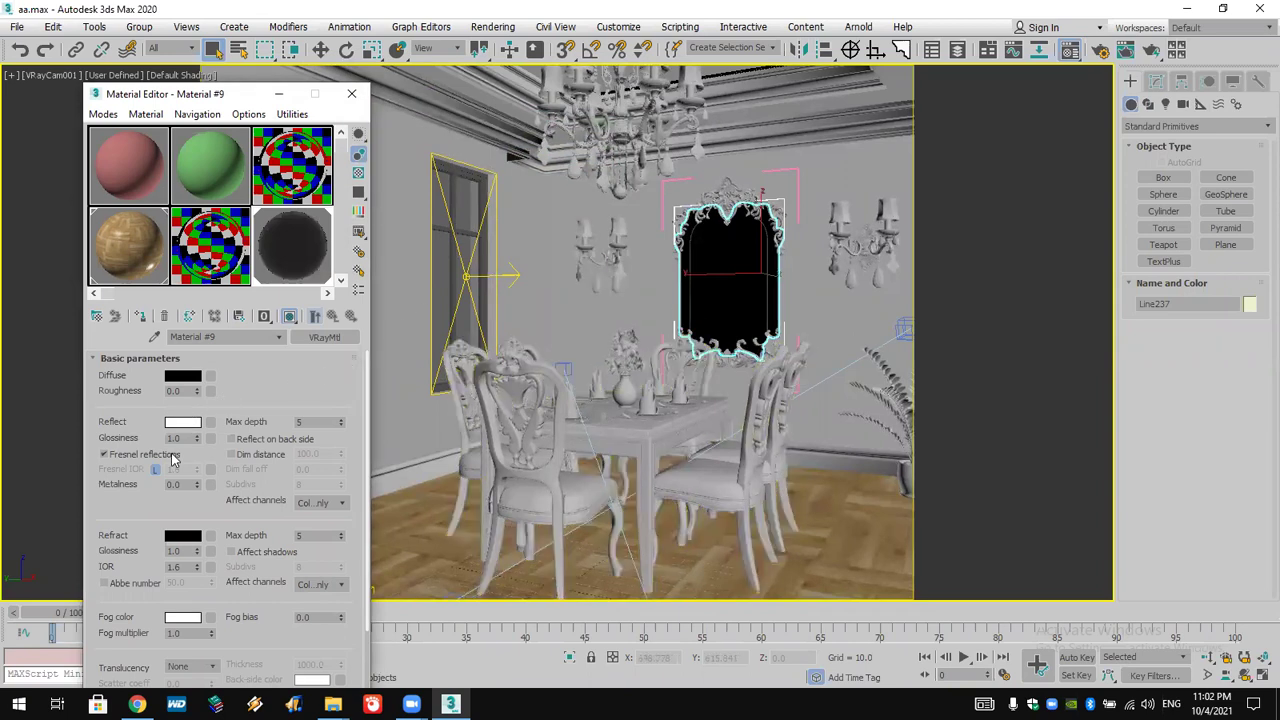
click(358, 172)
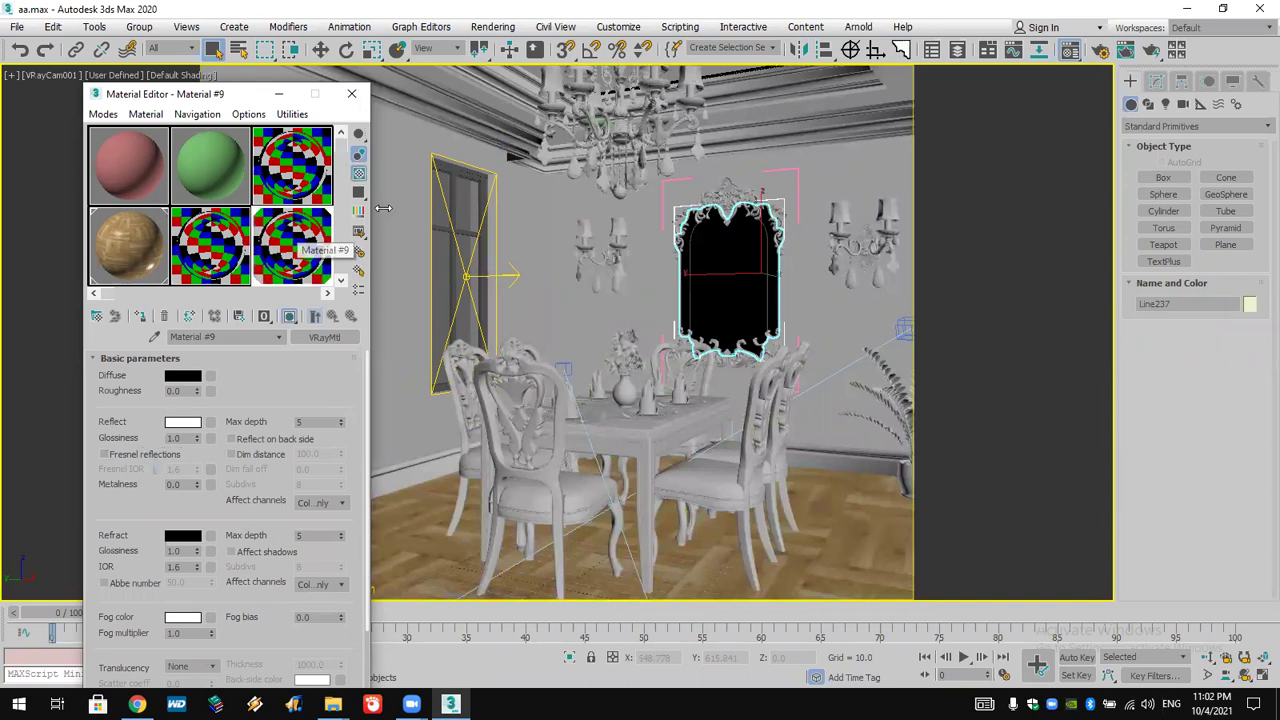
- Render the camera view with a render region around the mirror, examine its reflection enlarged to 200%, and close the frame buffer
click(1153, 51)
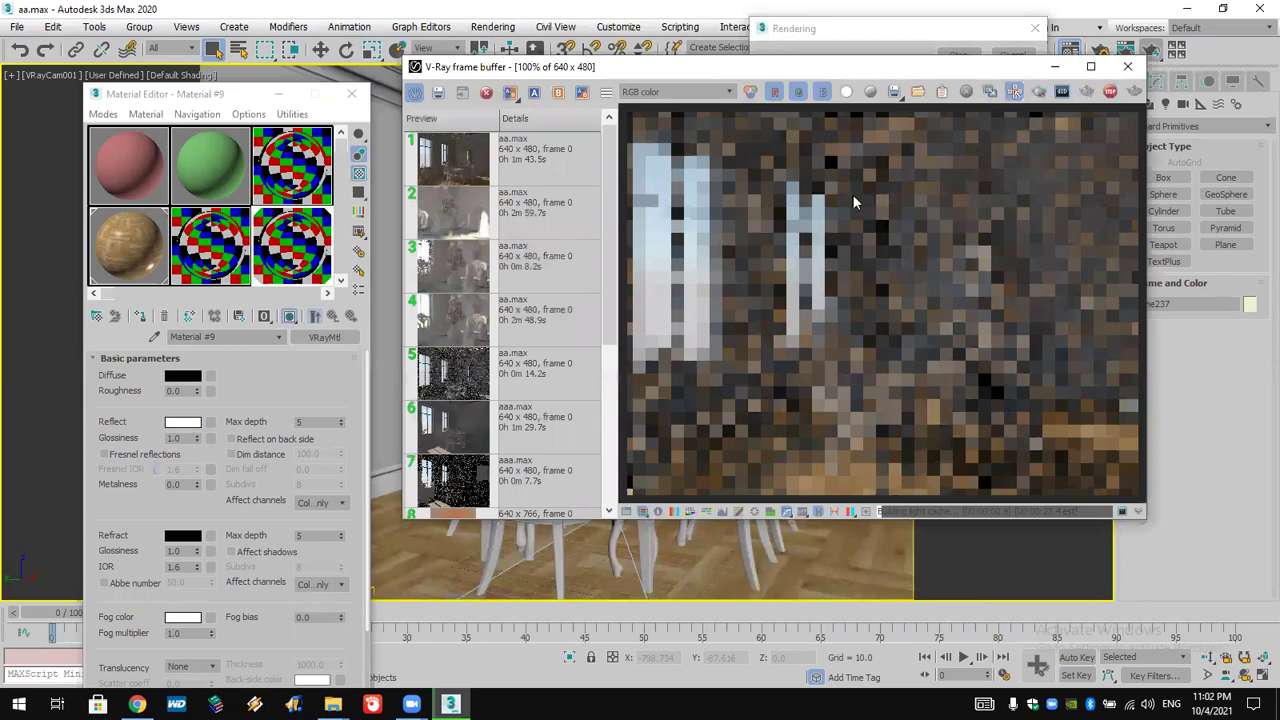
drag(1060, 393, 868, 156)
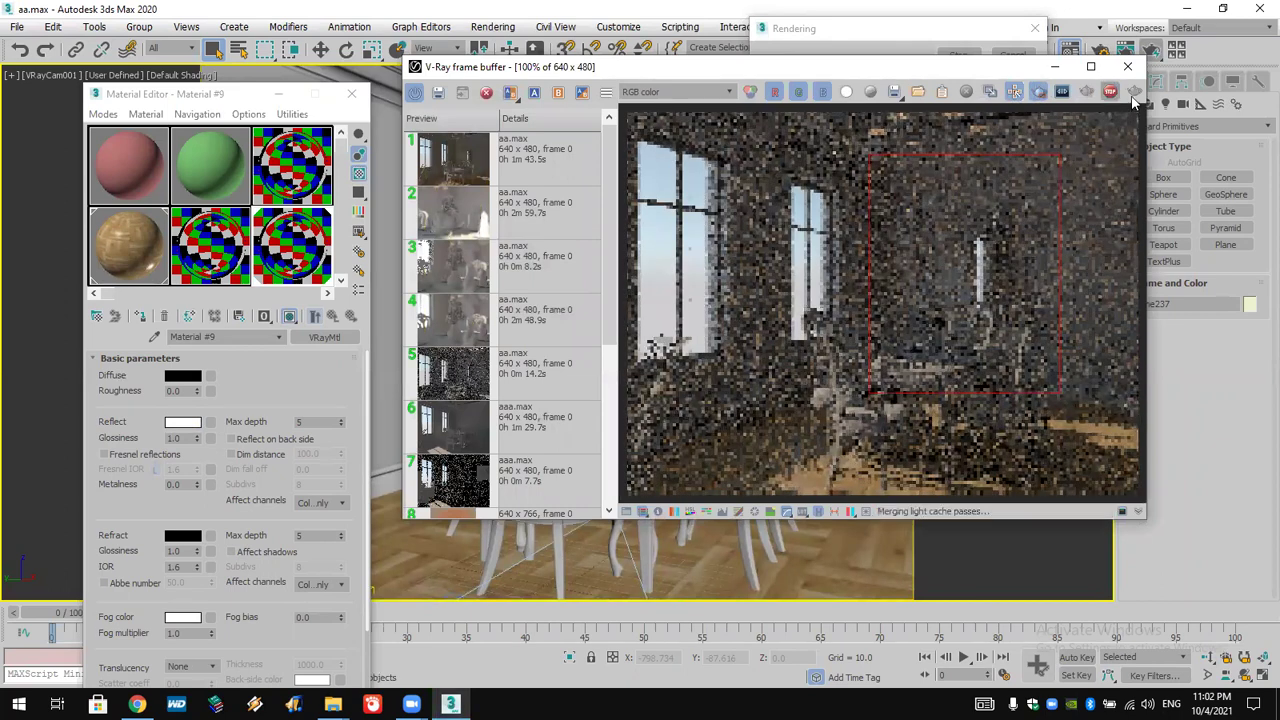
click(1133, 93)
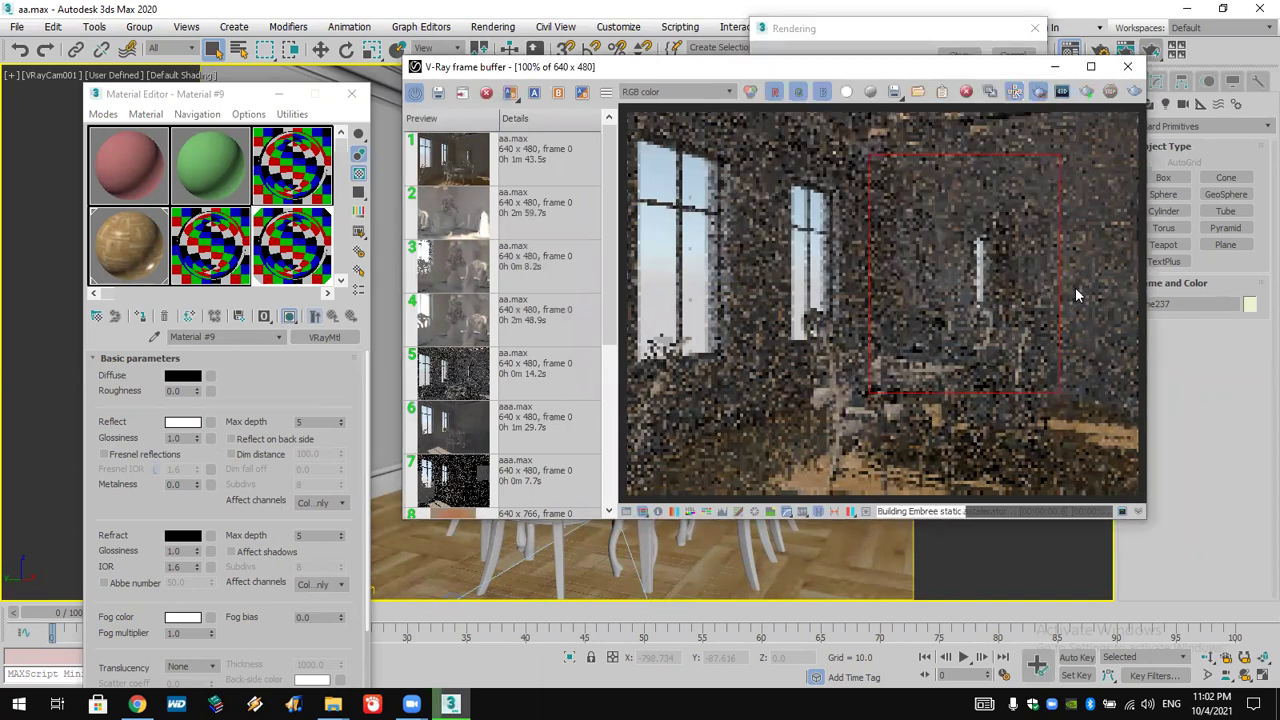
scroll(925, 232, up, 2)
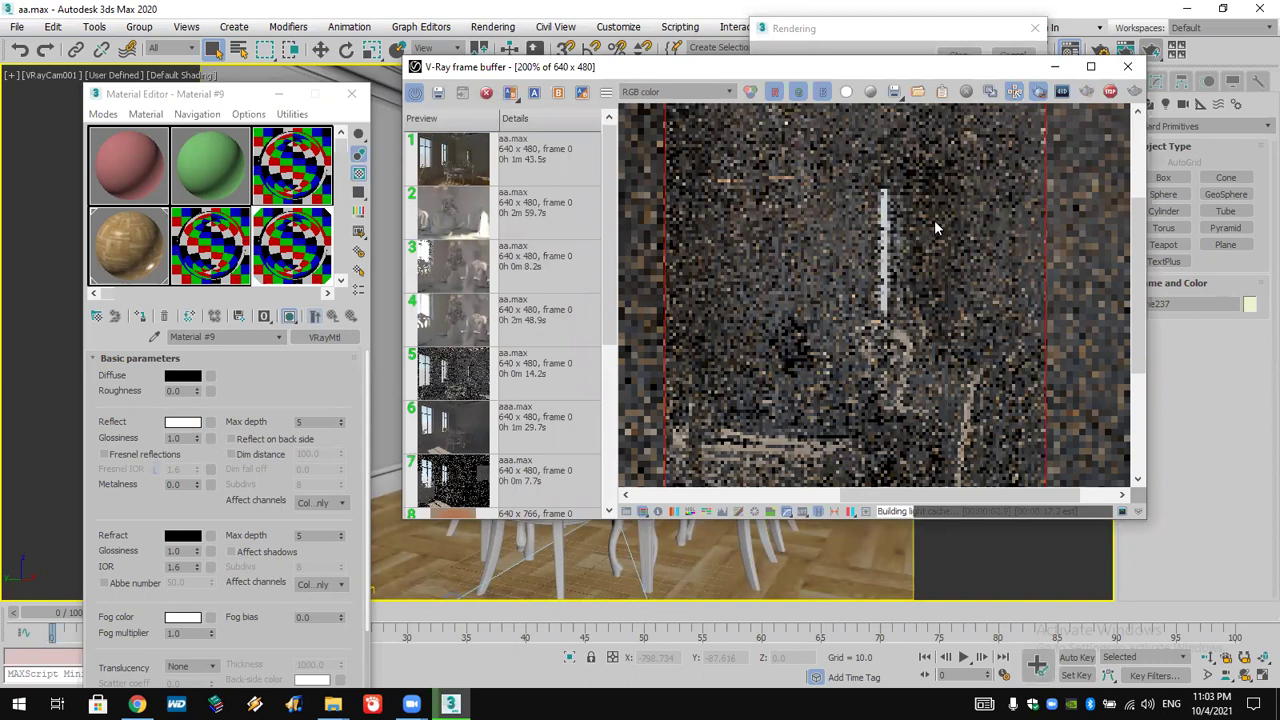
double_click(941, 67)
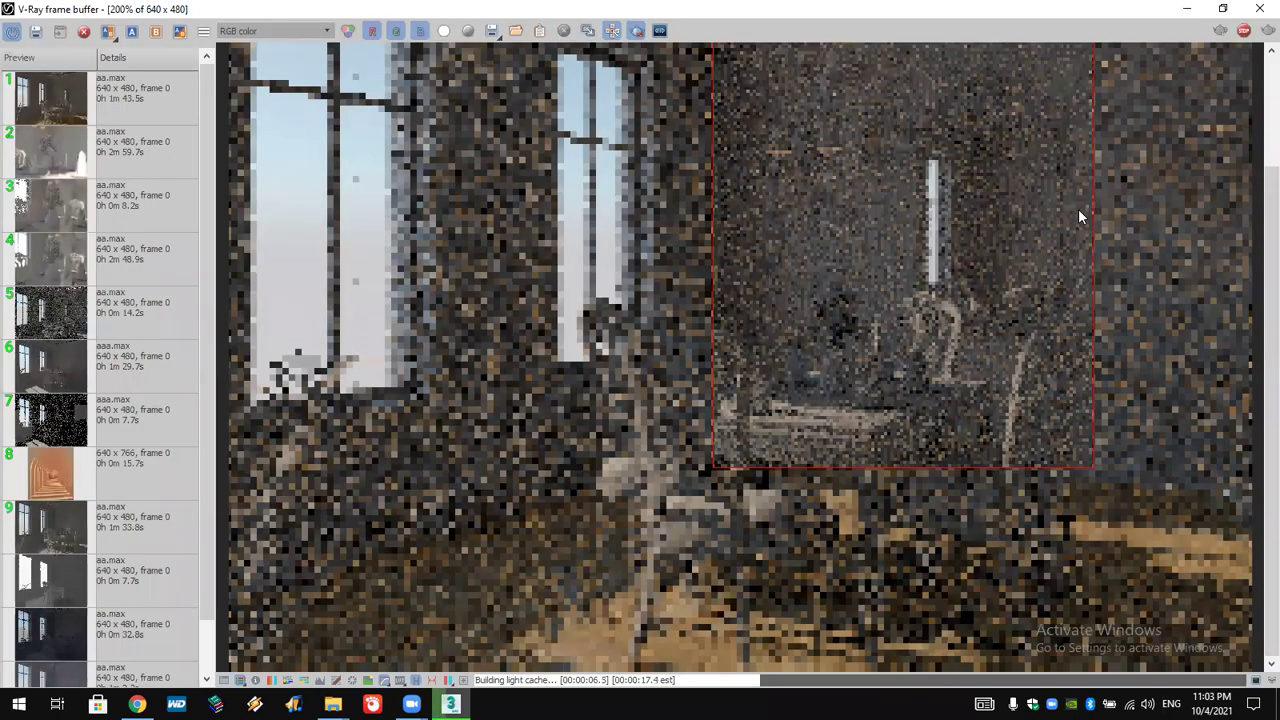
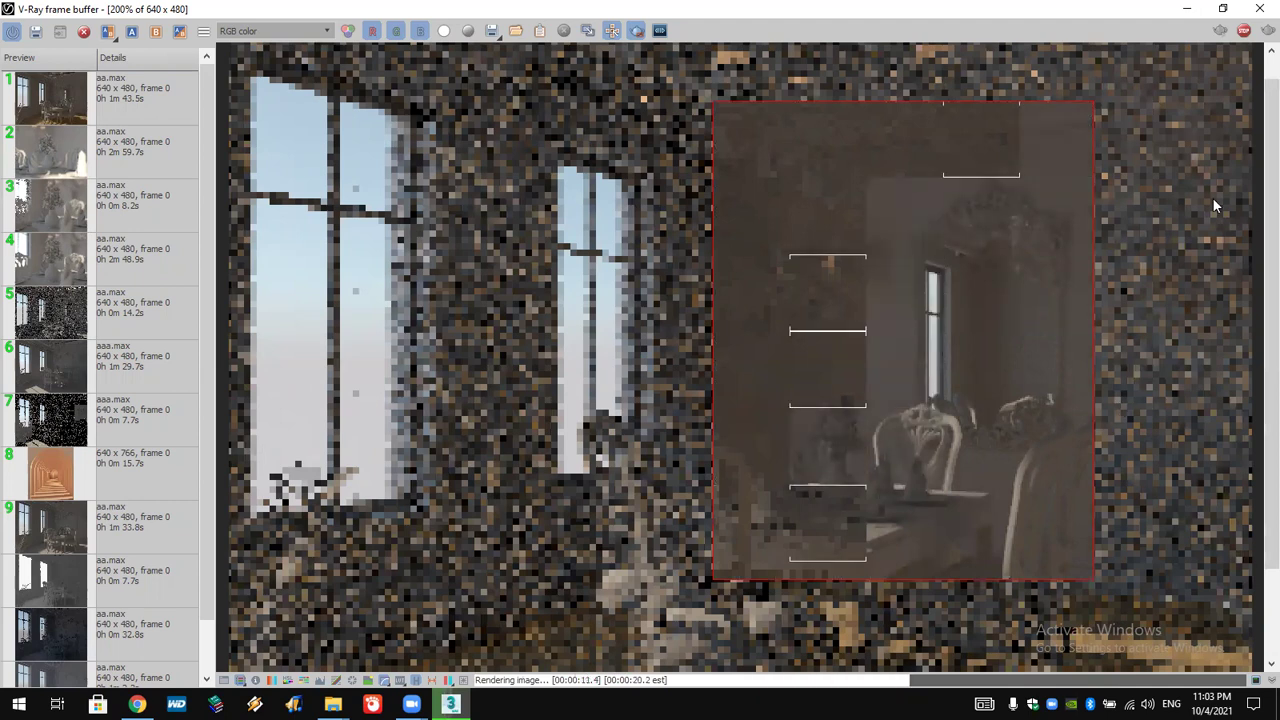
click(1259, 8)
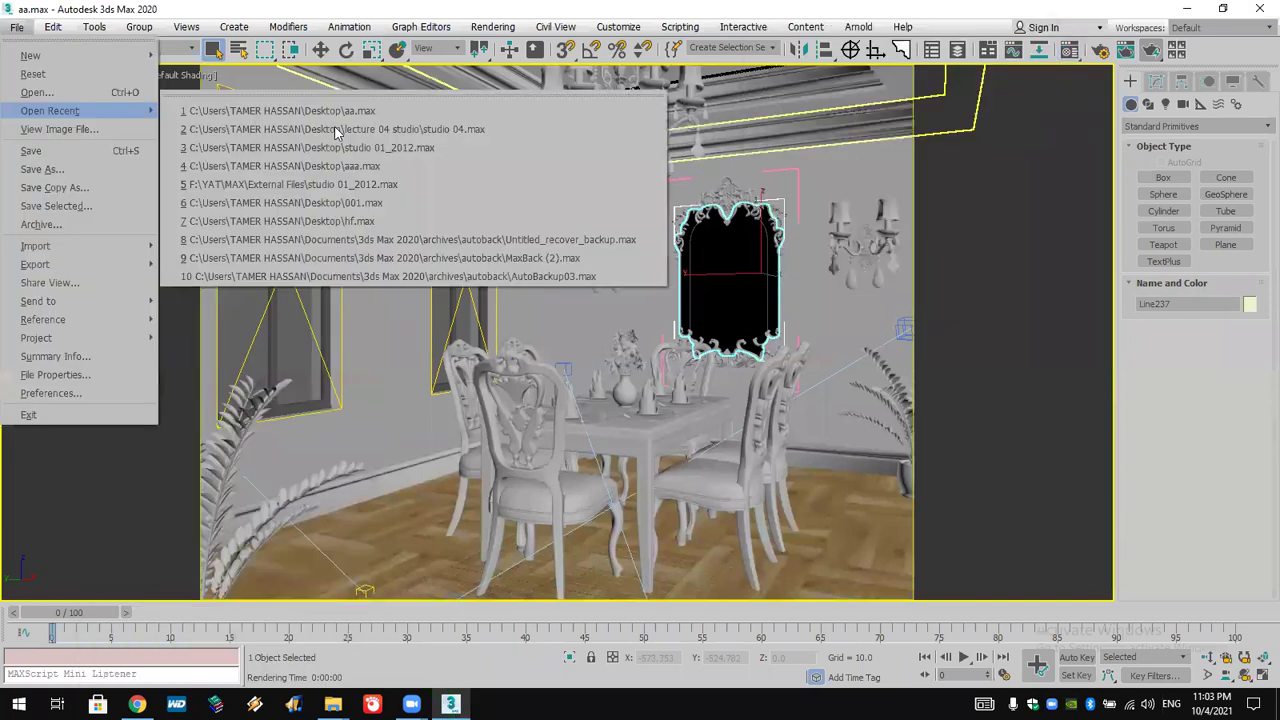
- Open the recent scene studio 01_2012.max without saving aa.max, adopting the file's unit scale, cleaning the corruption, and dismissing the Scene Converter
click(352, 147)
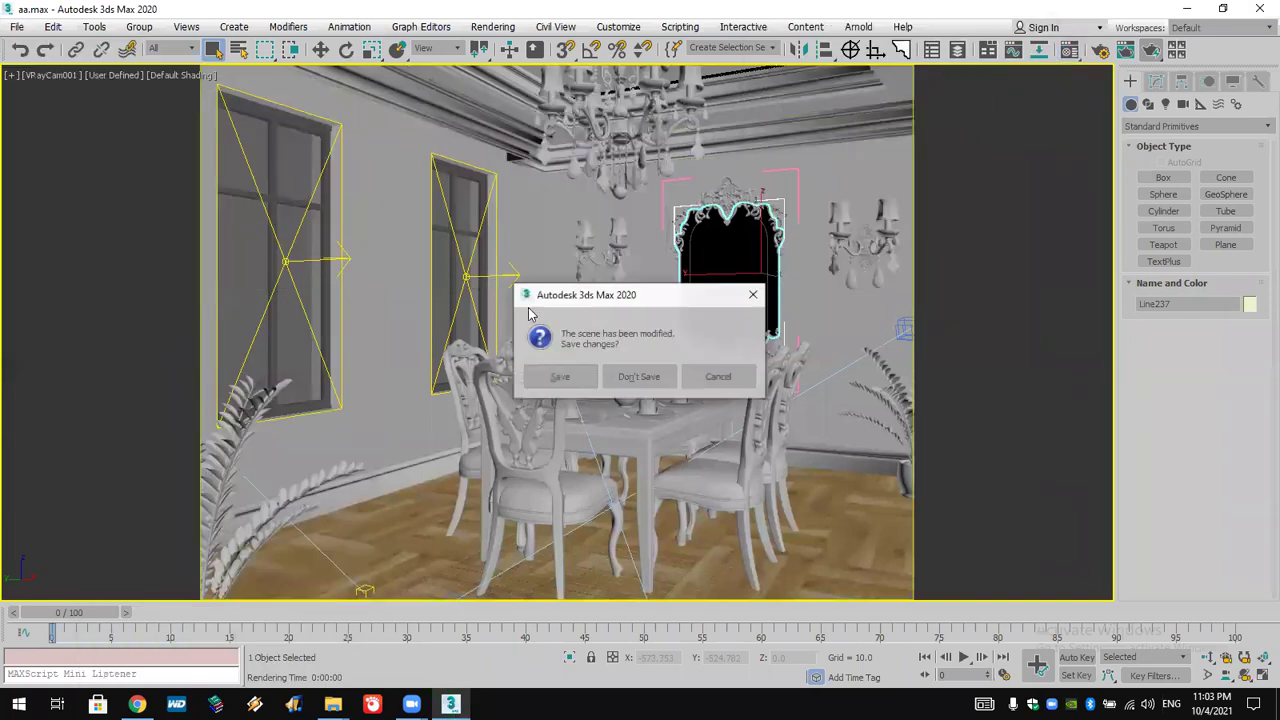
click(640, 376)
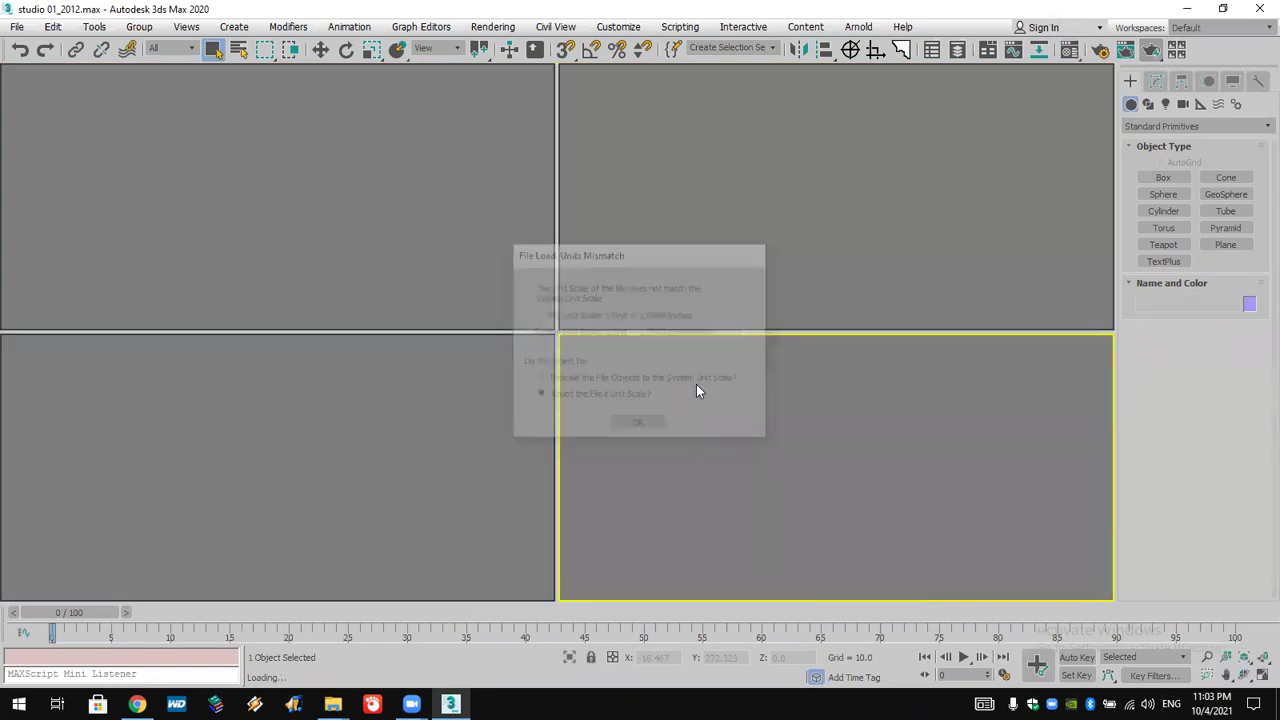
click(643, 424)
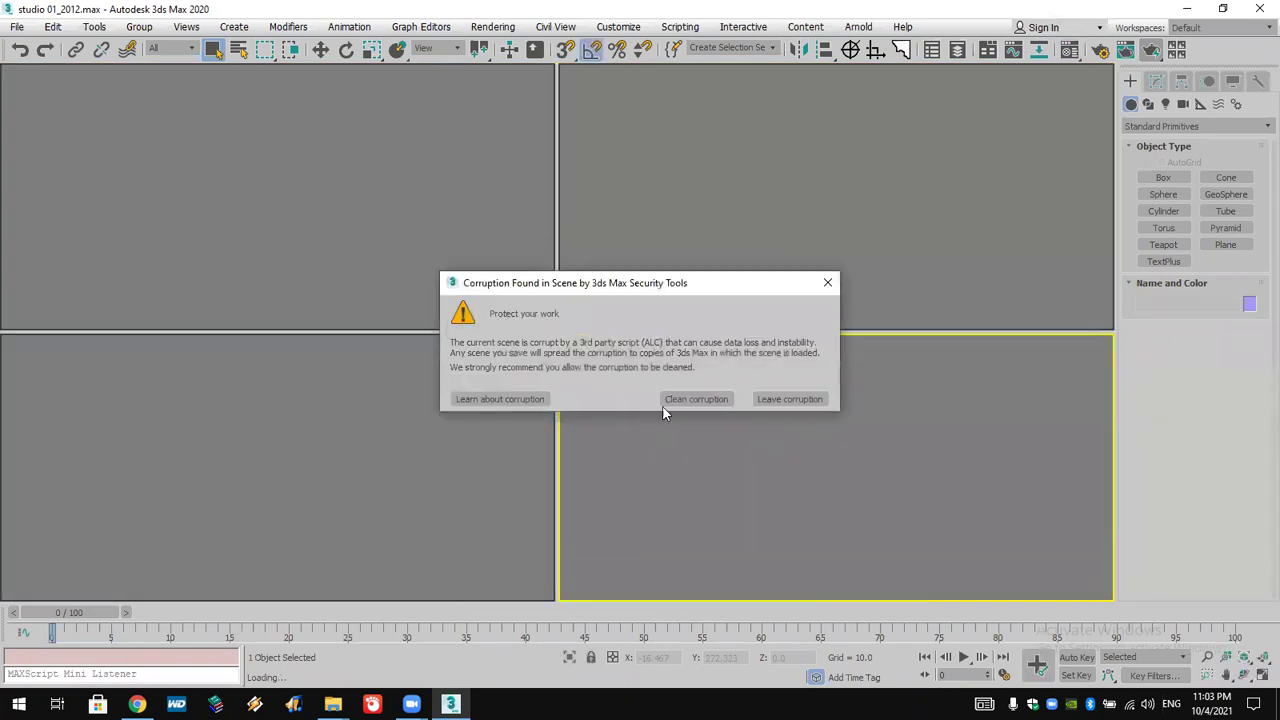
click(708, 401)
click(772, 386)
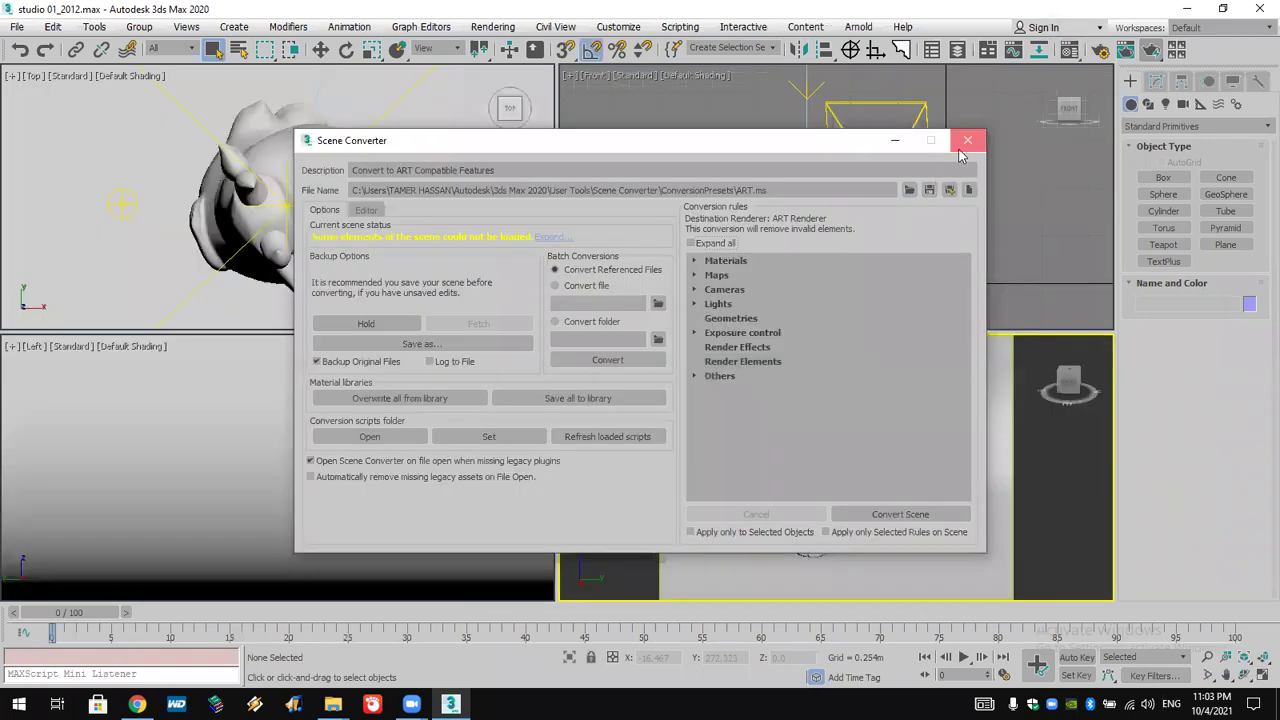
click(967, 140)
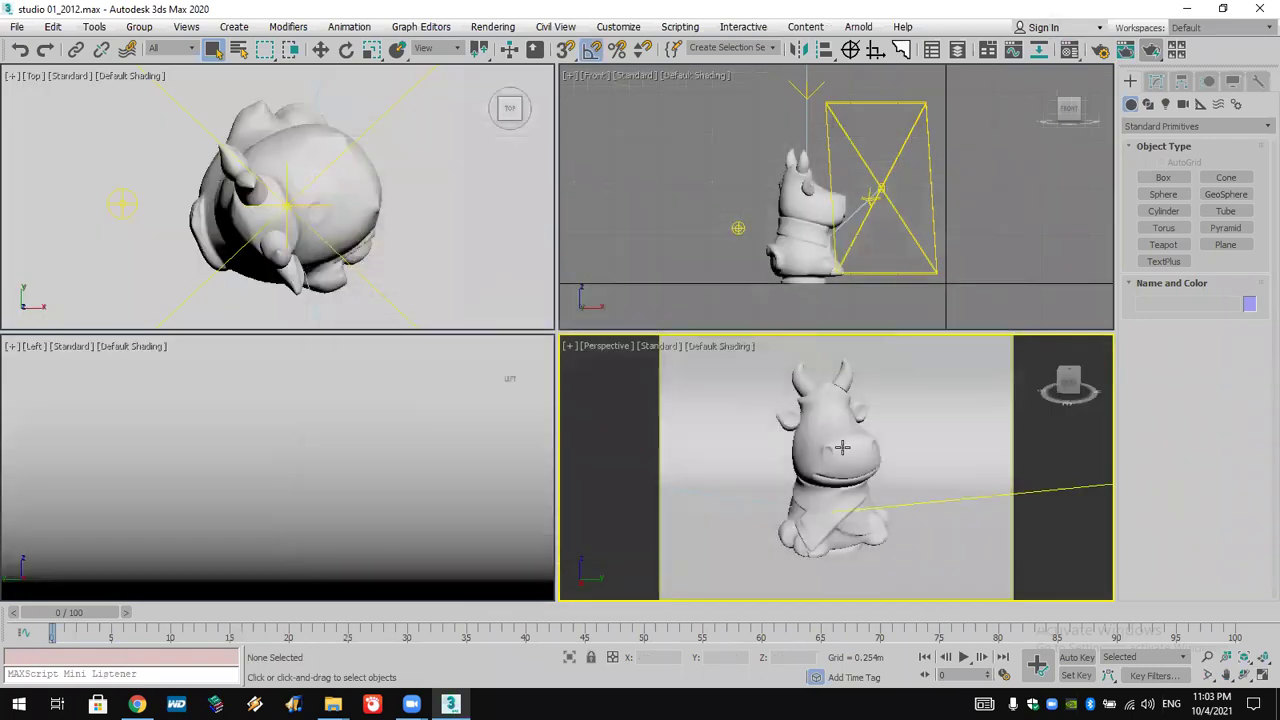
- Select the cow figurine, maximize the perspective view, and assign the teal Material #7 to the figurine
click(840, 448)
click(1261, 676)
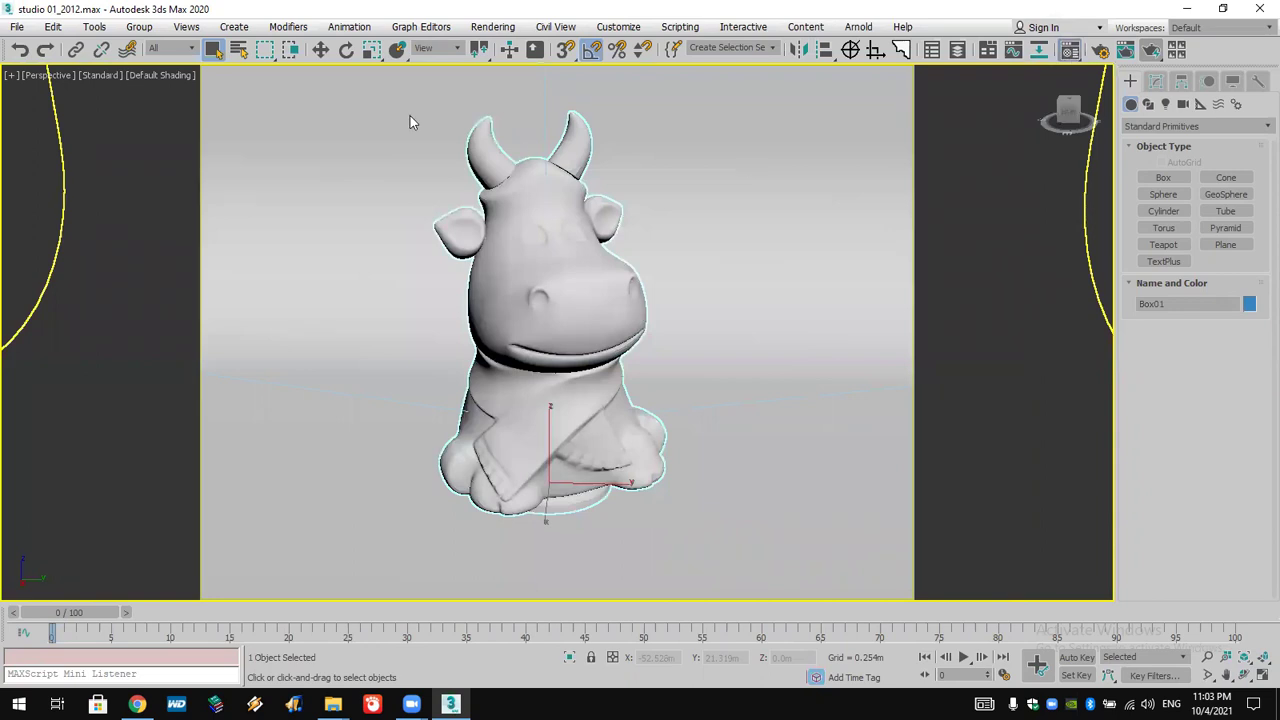
key(m)
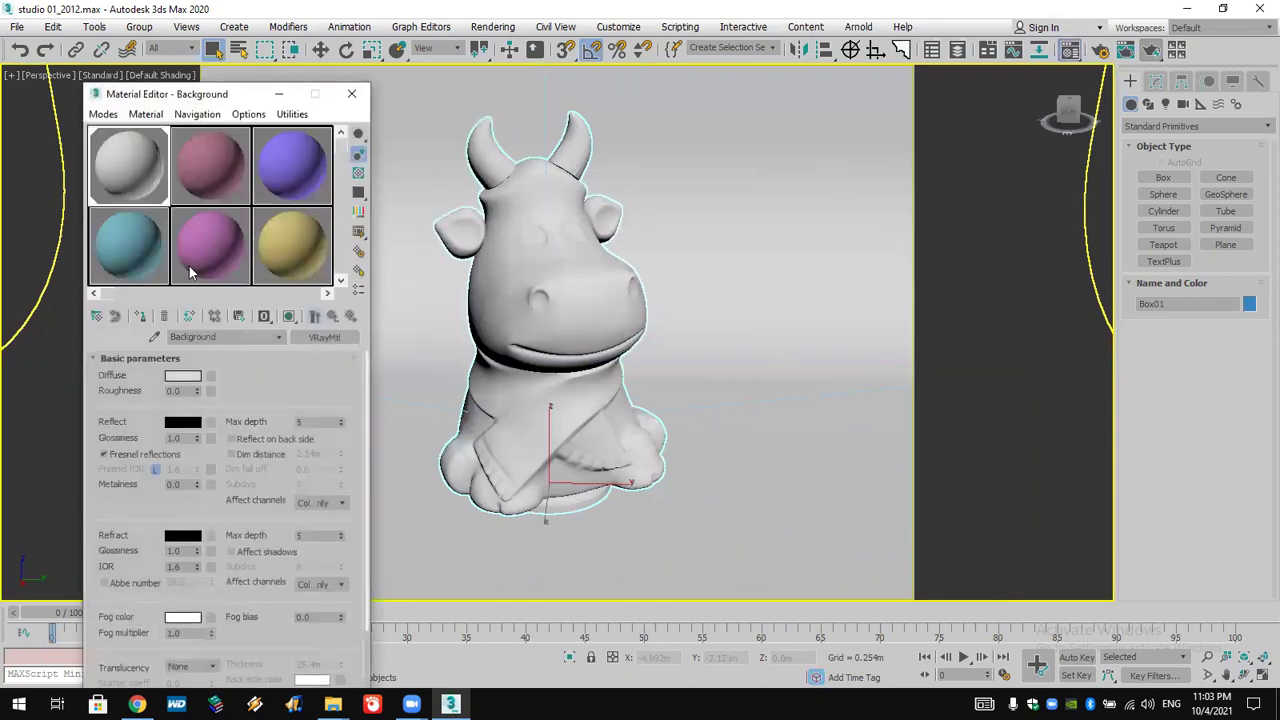
click(138, 255)
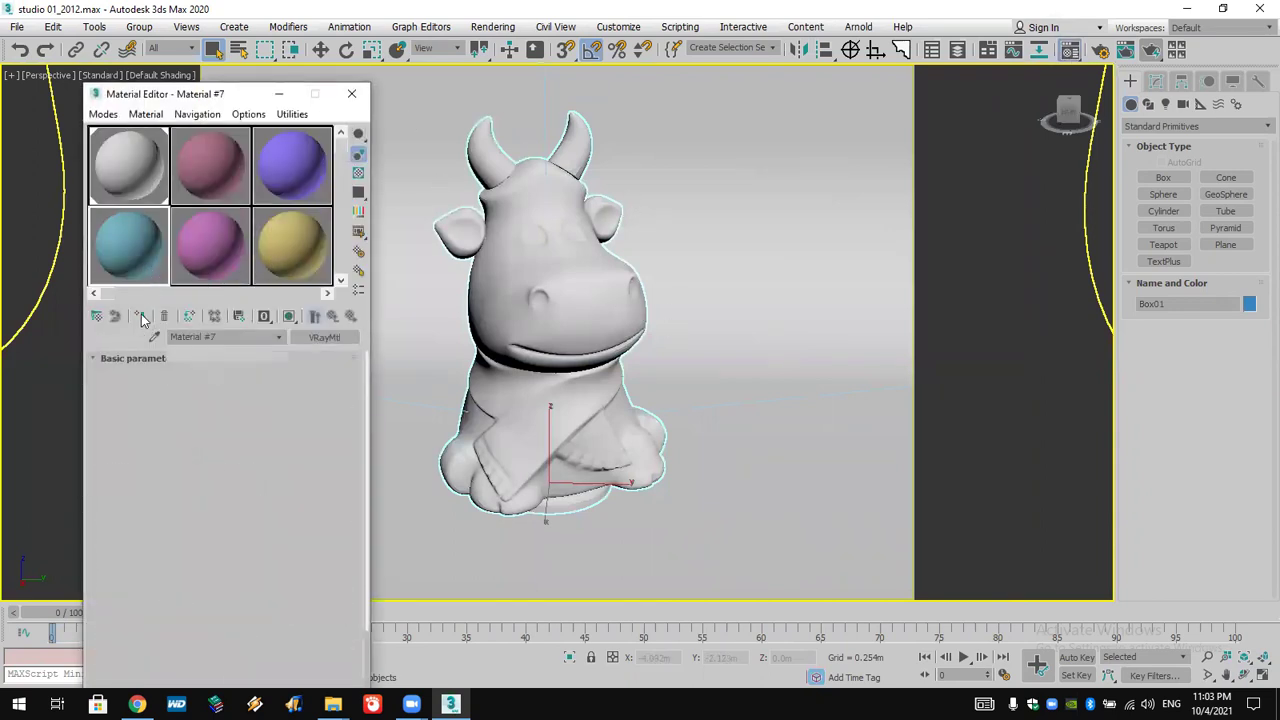
click(140, 317)
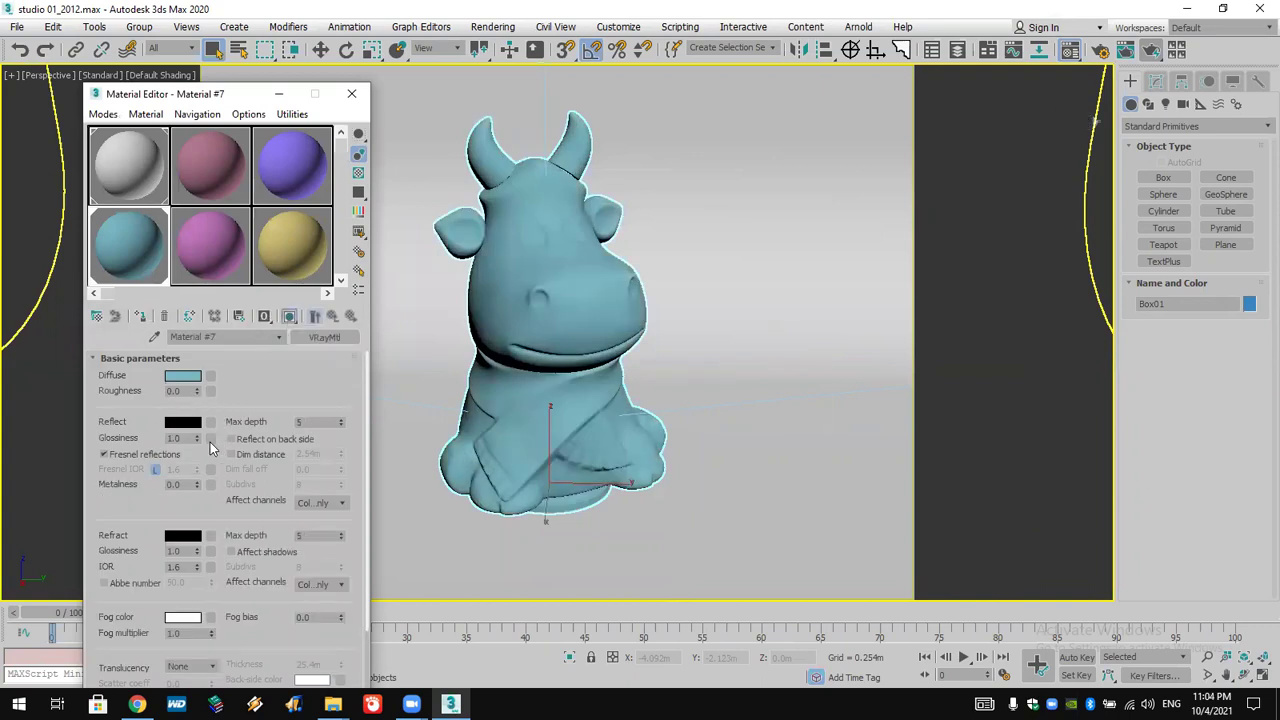
- Set the reflection color of Material #7 to a mid grey with a value of 119
click(184, 424)
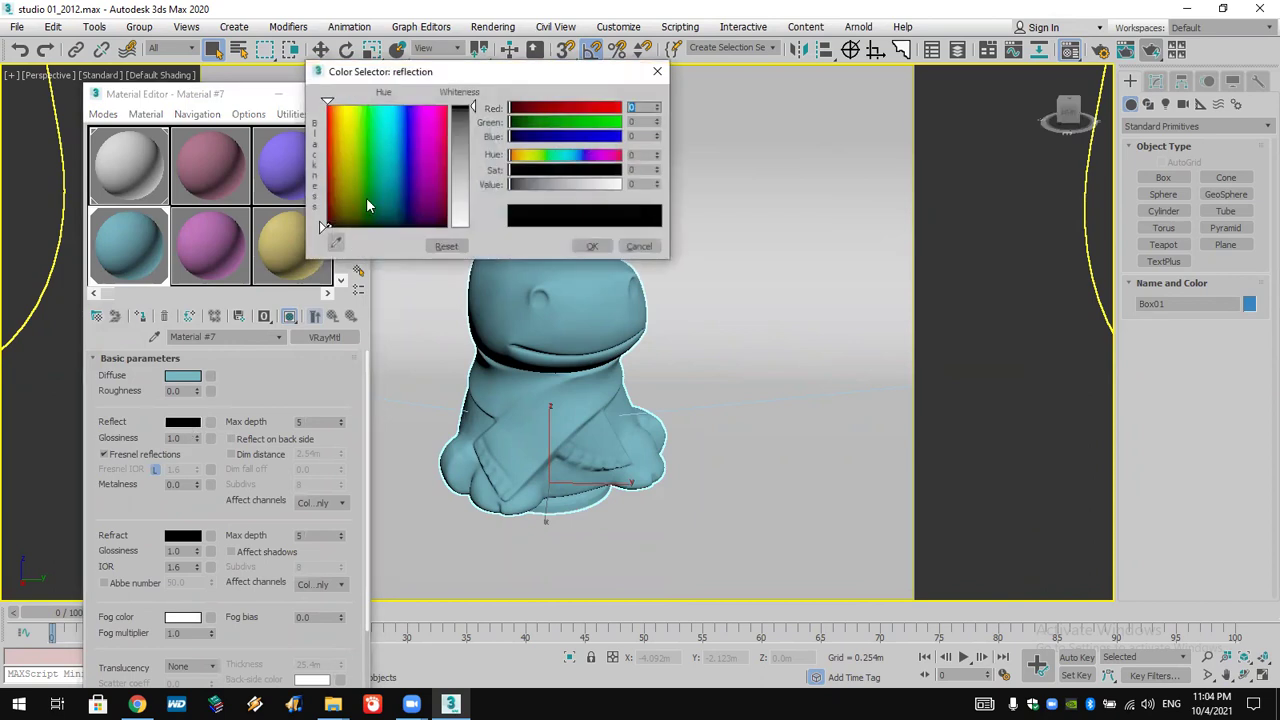
click(466, 162)
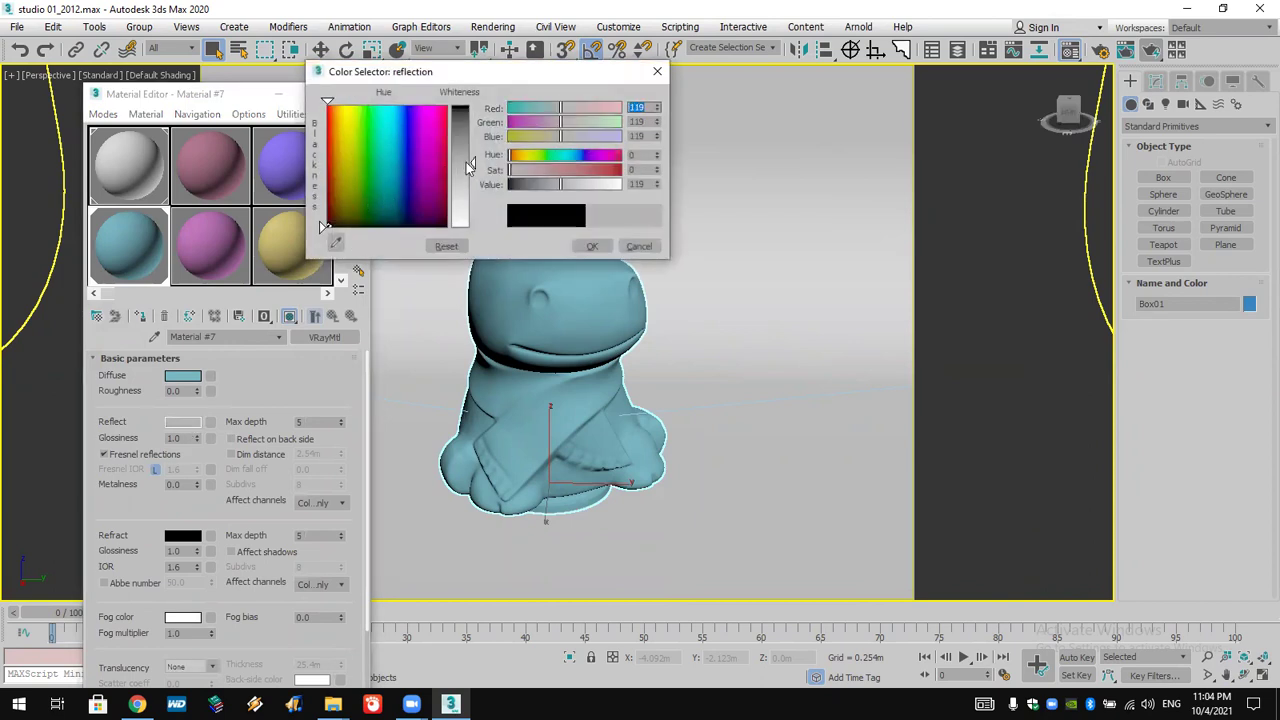
click(595, 246)
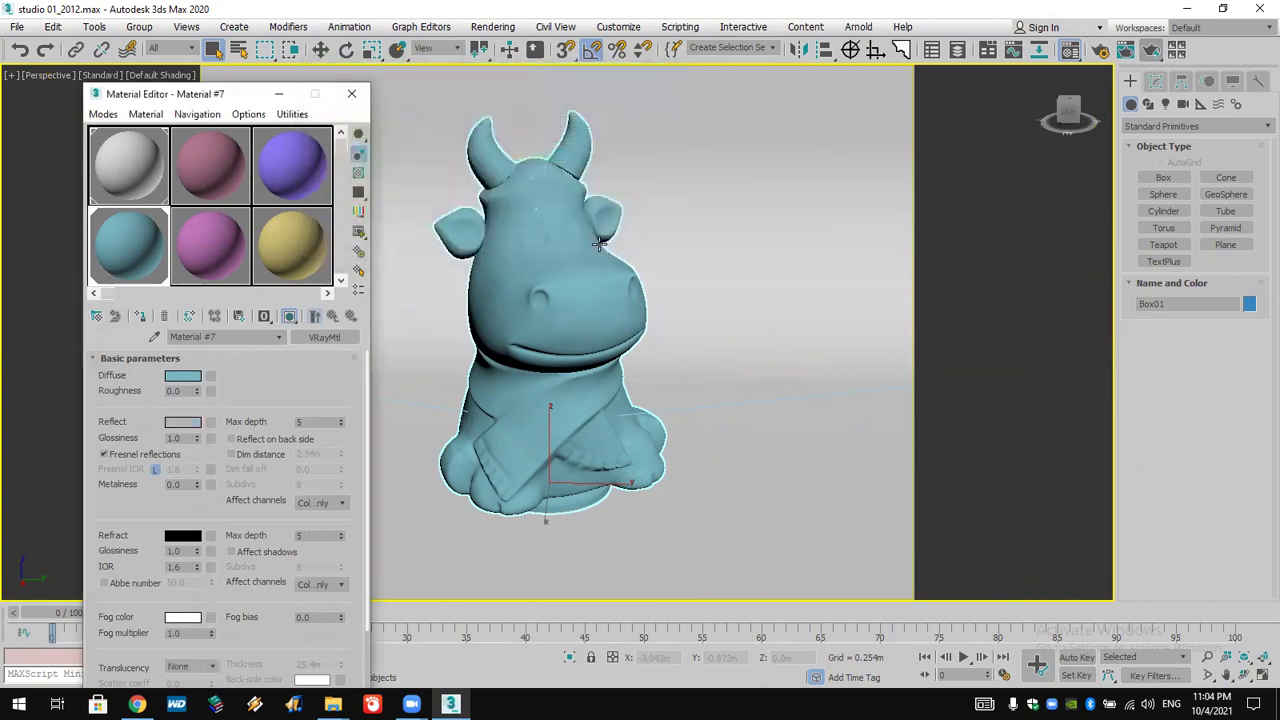
- Try reflection glossiness values of 0.8 and 0.4 on Material #7 while viewing its enlarged sample preview
double_click(186, 438)
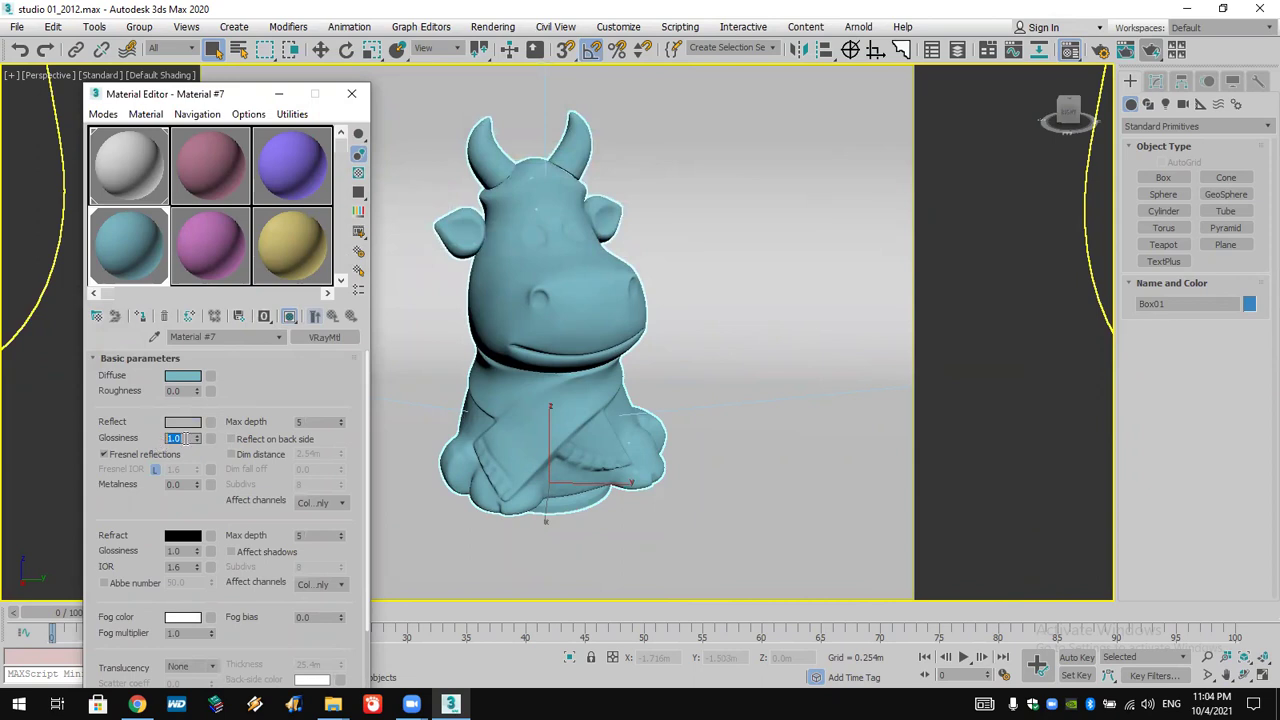
double_click(125, 252)
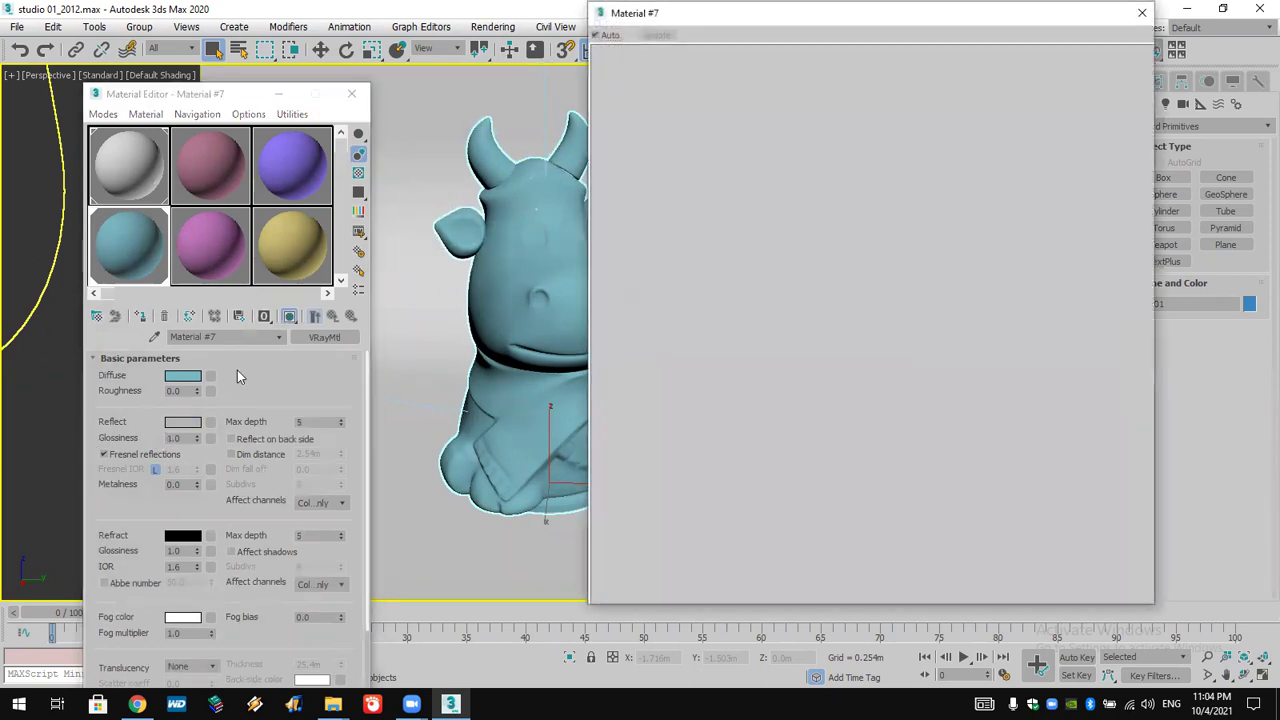
click(185, 438)
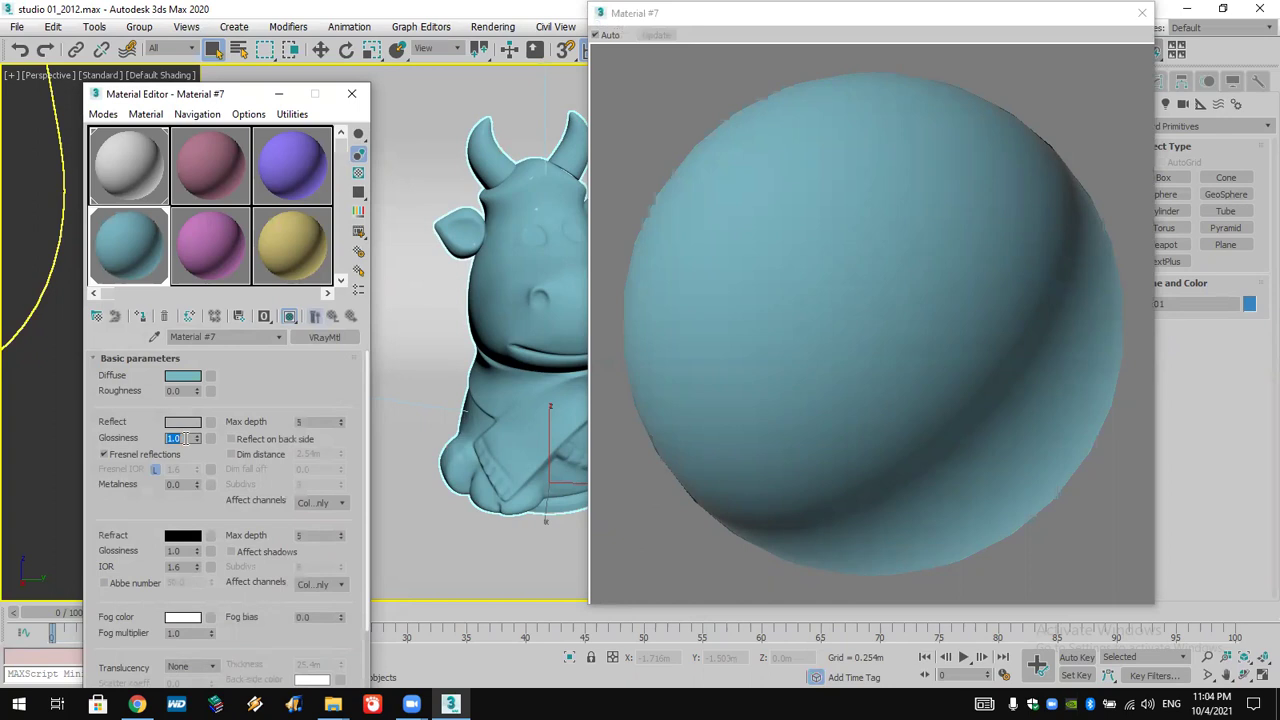
key(BackSpace)
text(.8)
key(Return)
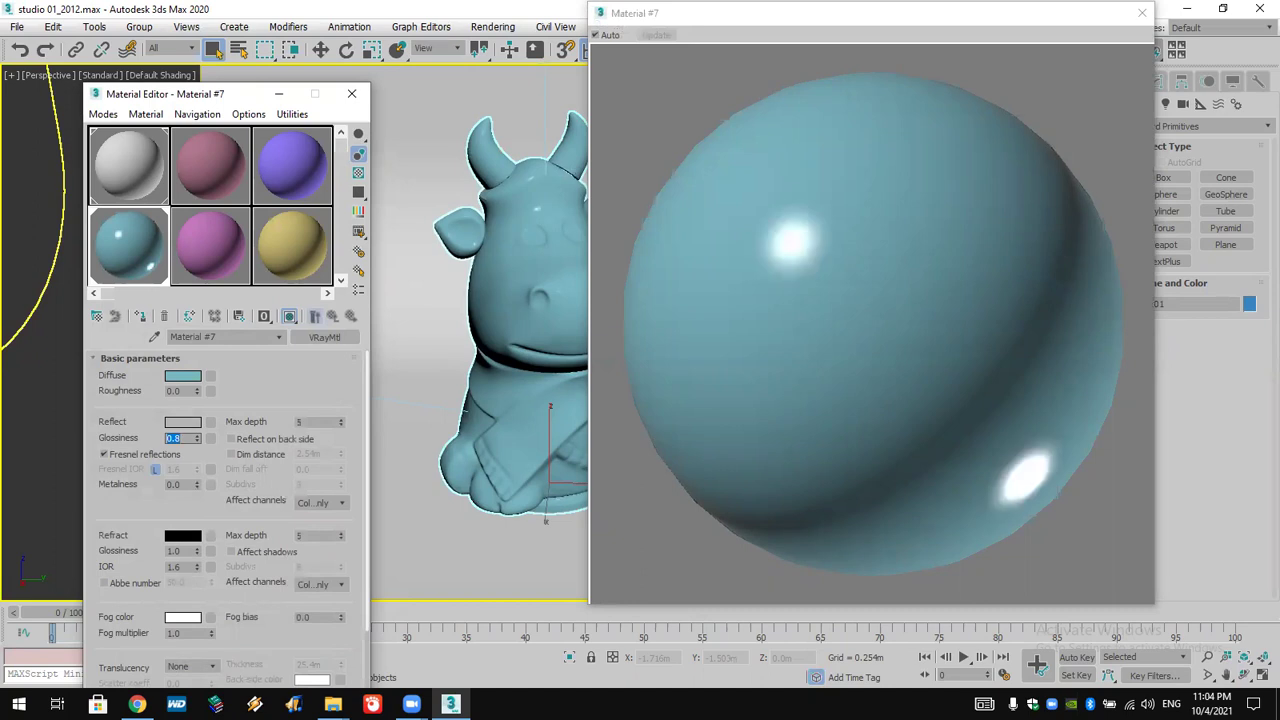
key(BackSpace)
text(.4)
key(Return)
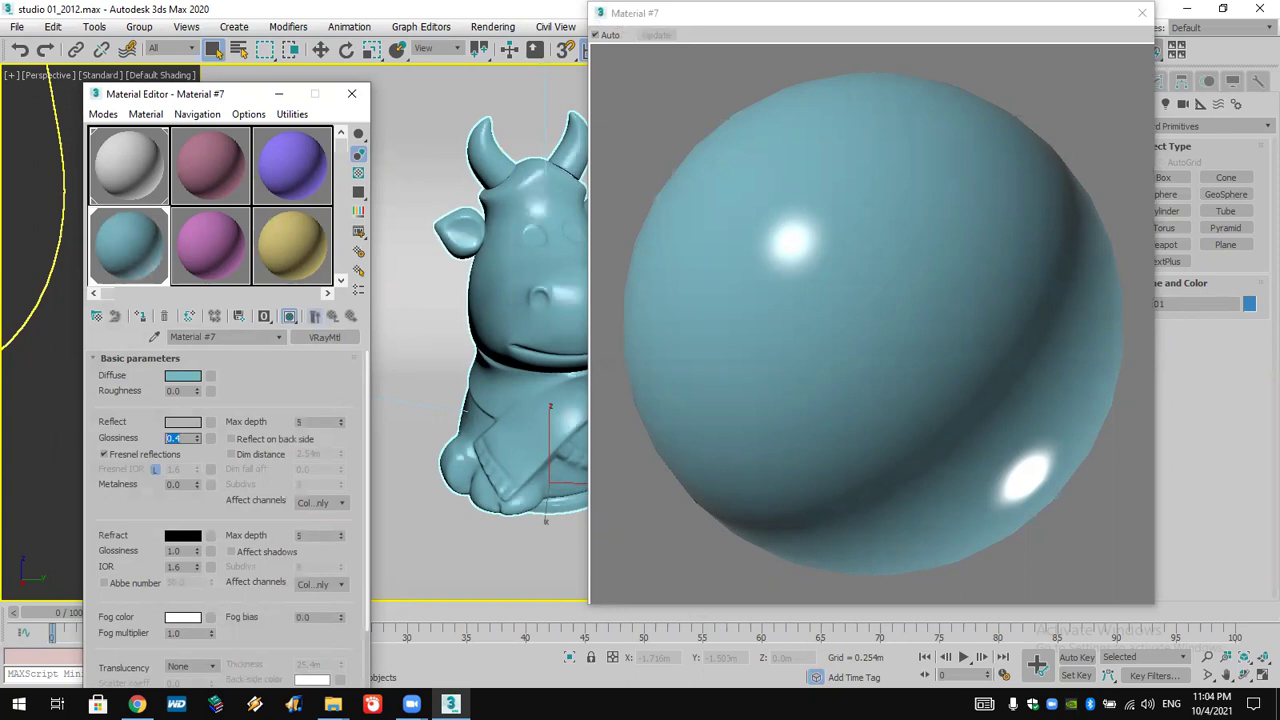
- Set the reflection glossiness of Material #7 to 0.65 and close the enlarged sample preview
key(BackSpace)
text(.65)
key(Return)
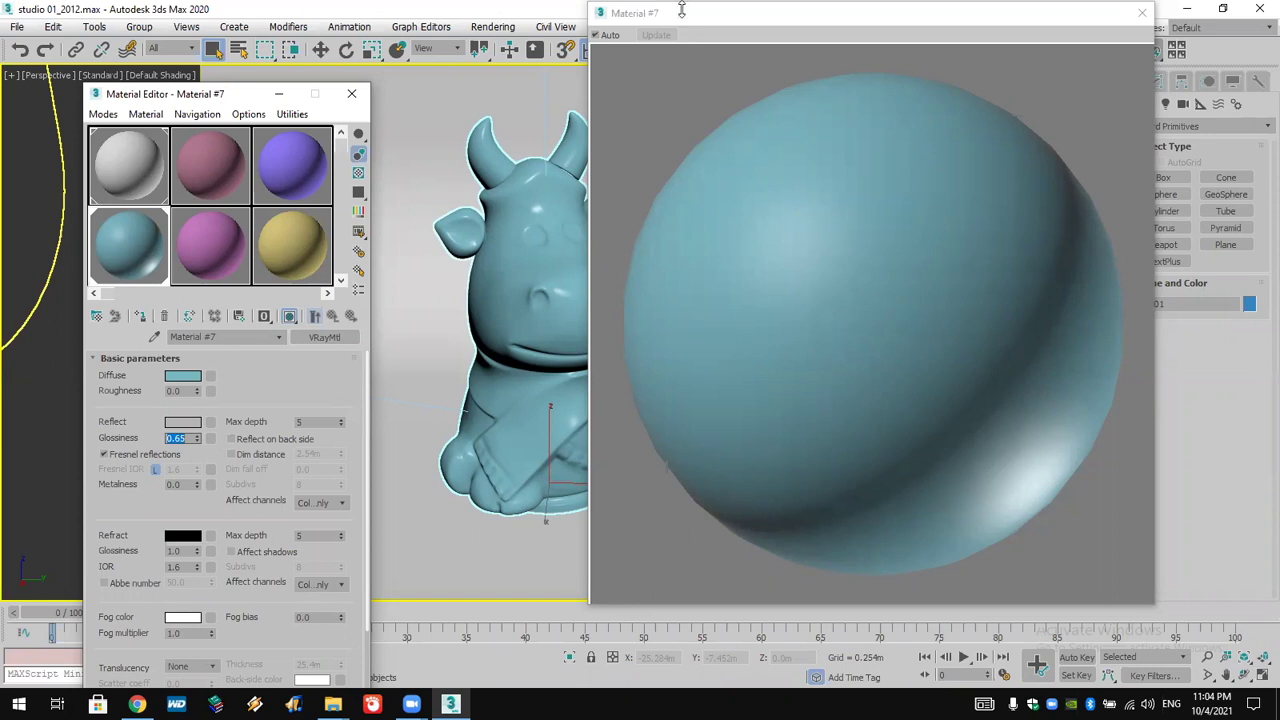
click(1143, 13)
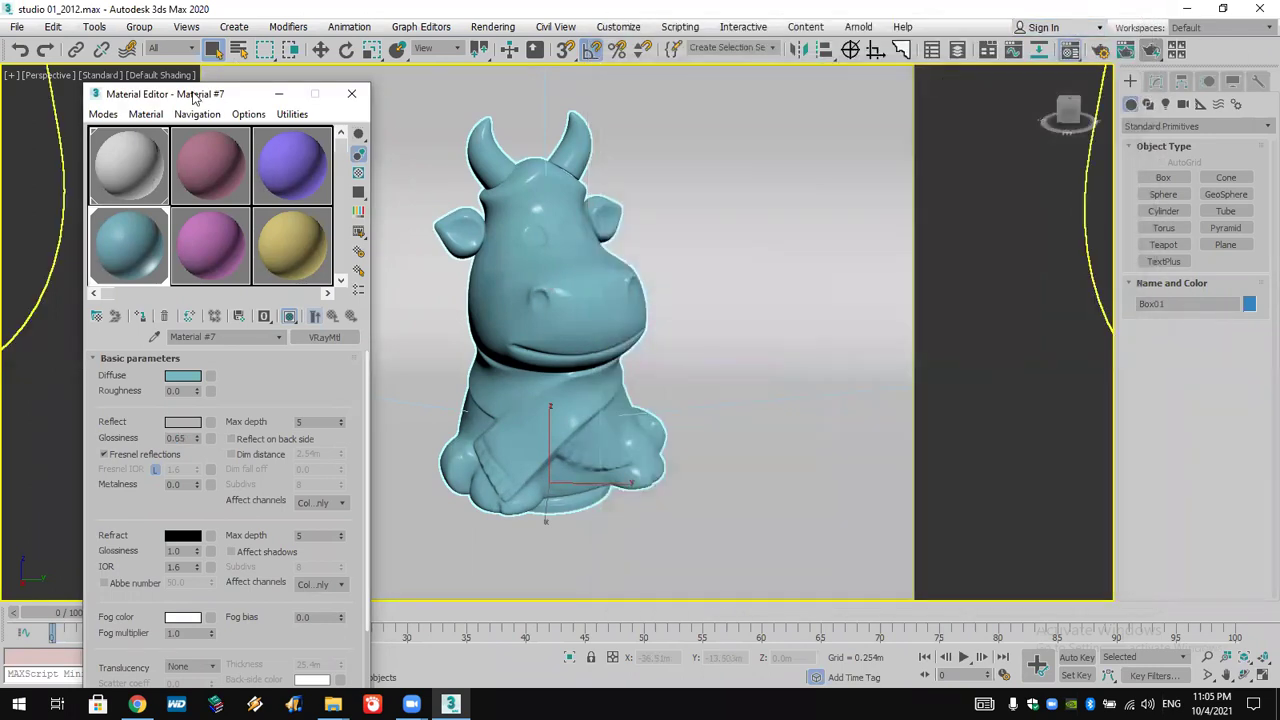
- Move the Material Editor clear of the figurine and change Material #7's diffuse color to a pale peach
drag(195, 95, 116, 15)
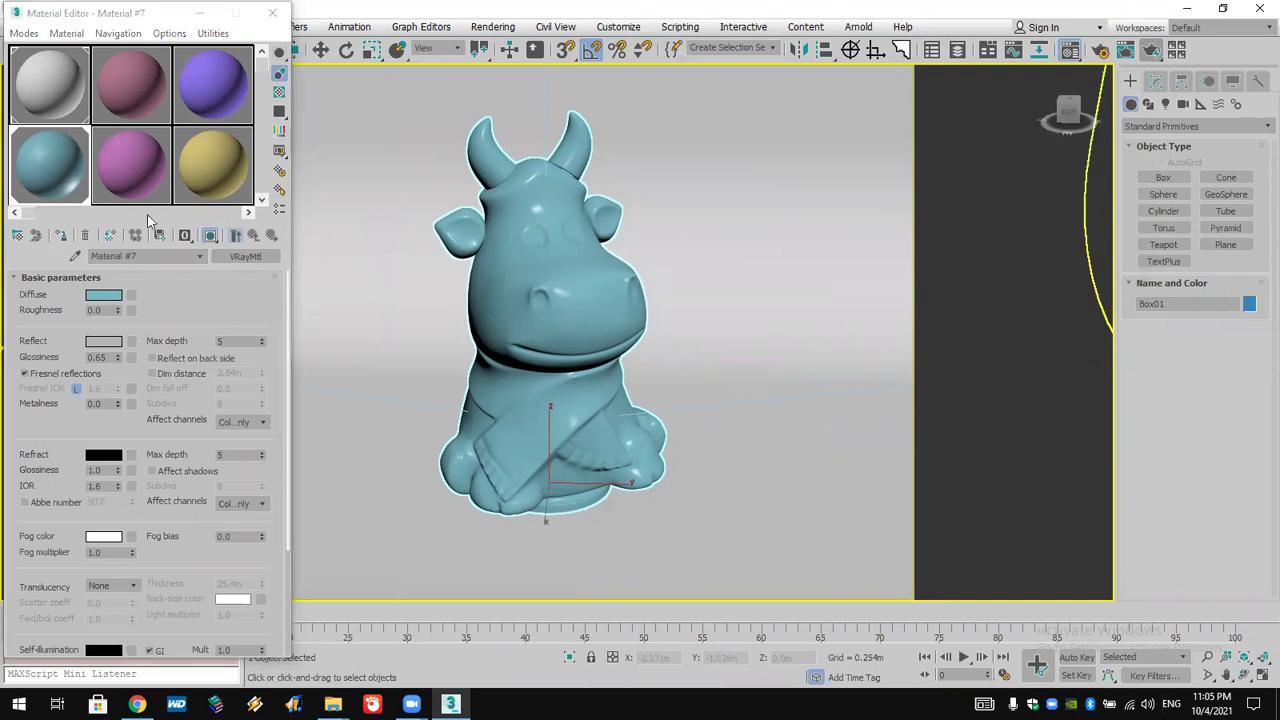
drag(355, 131, 334, 105)
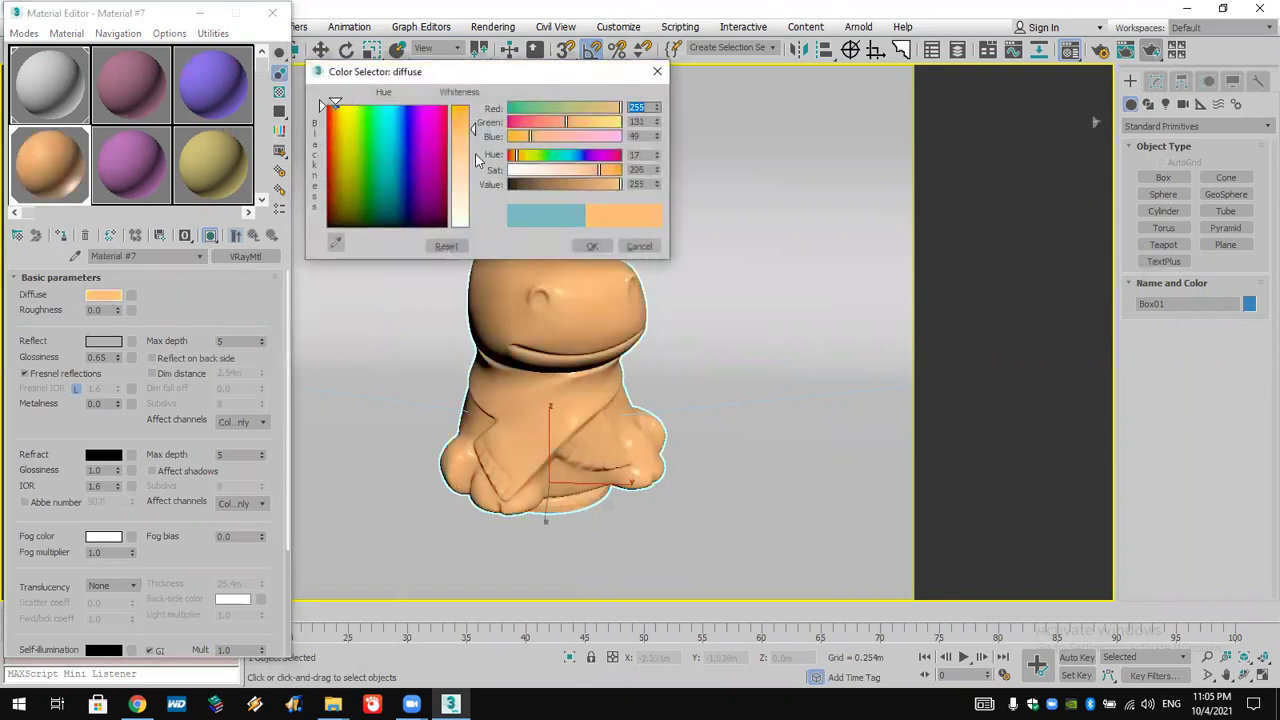
drag(478, 160, 467, 163)
click(590, 246)
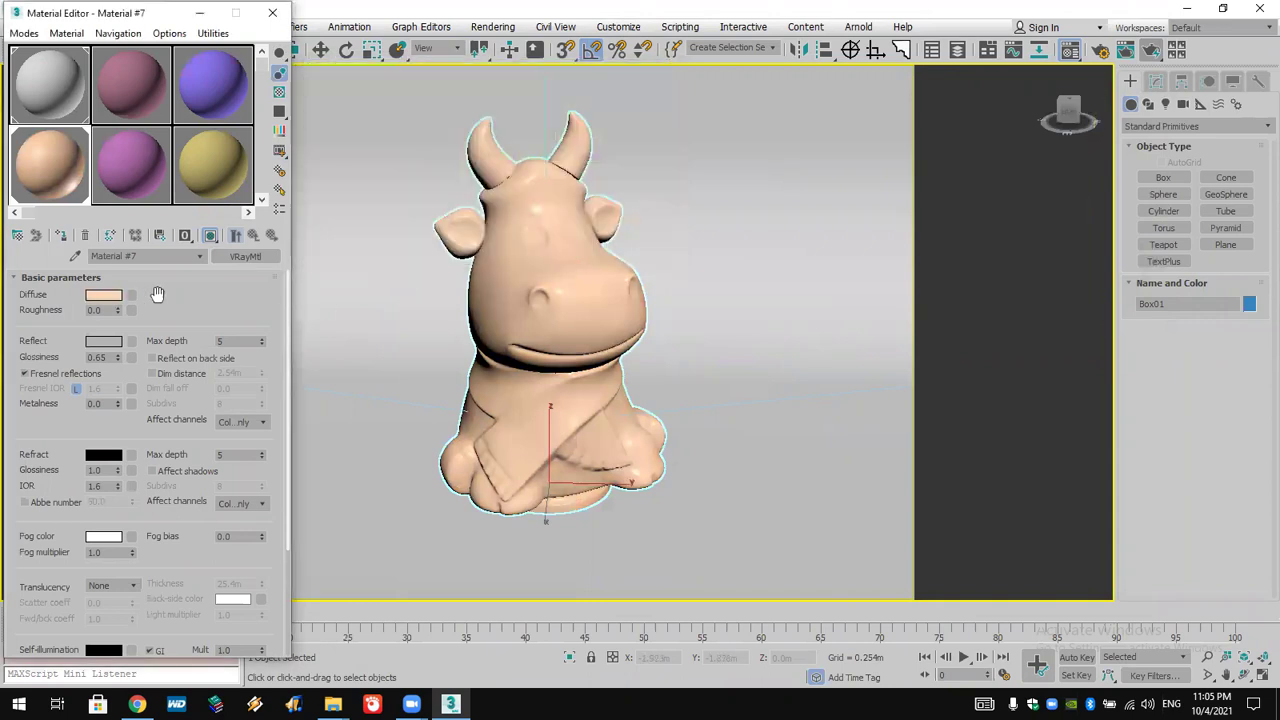
- Copy Material #7's peach diffuse color to its reflection color and darken the reflection to a value of 113
click(103, 340)
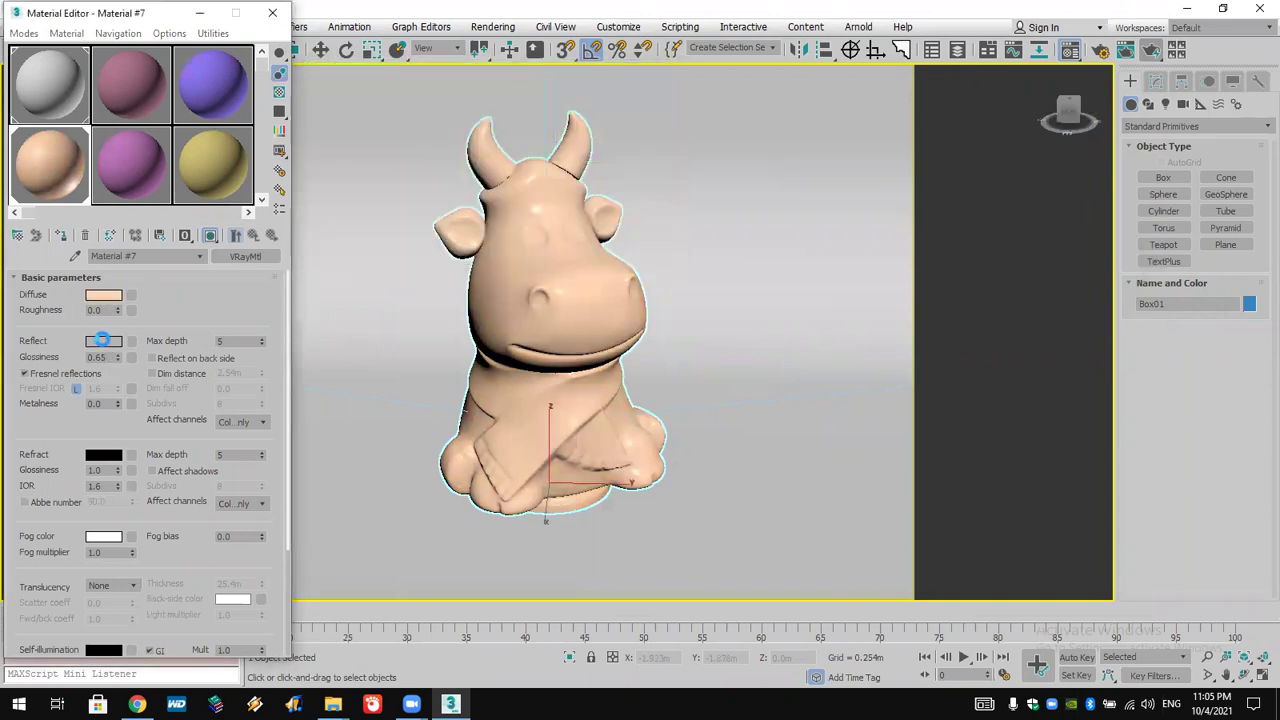
click(132, 340)
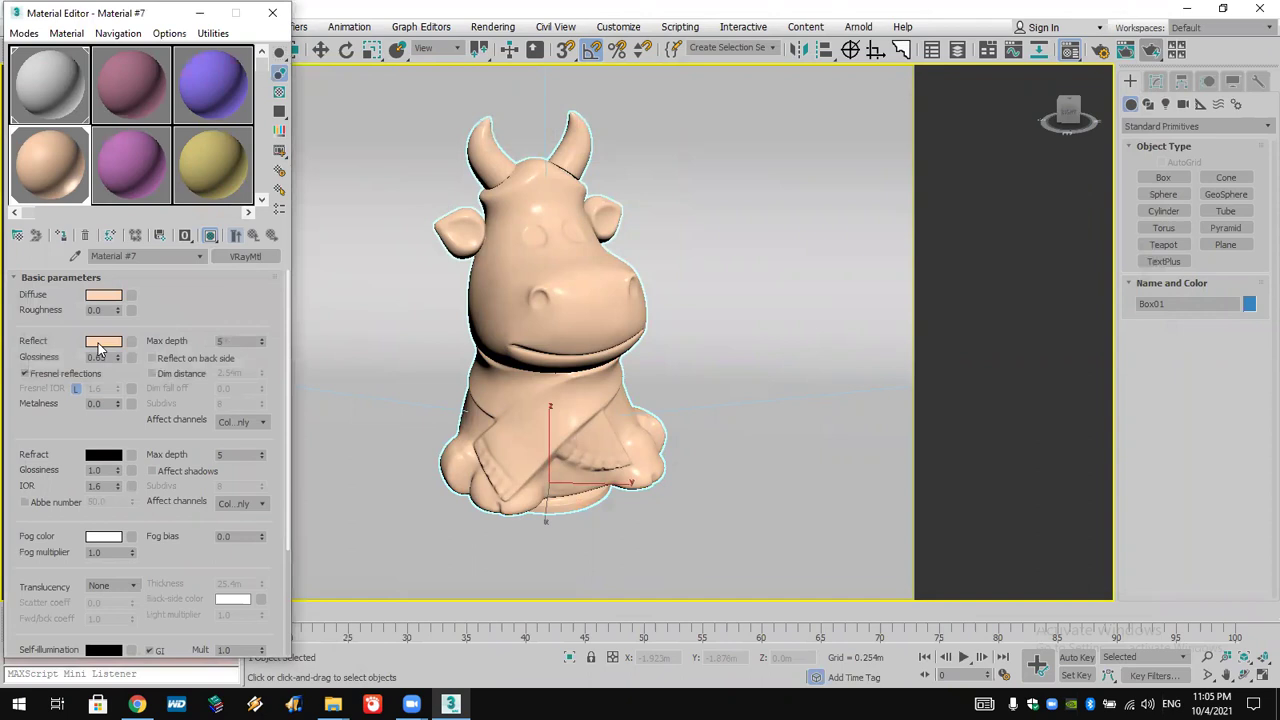
click(100, 342)
drag(579, 185, 557, 185)
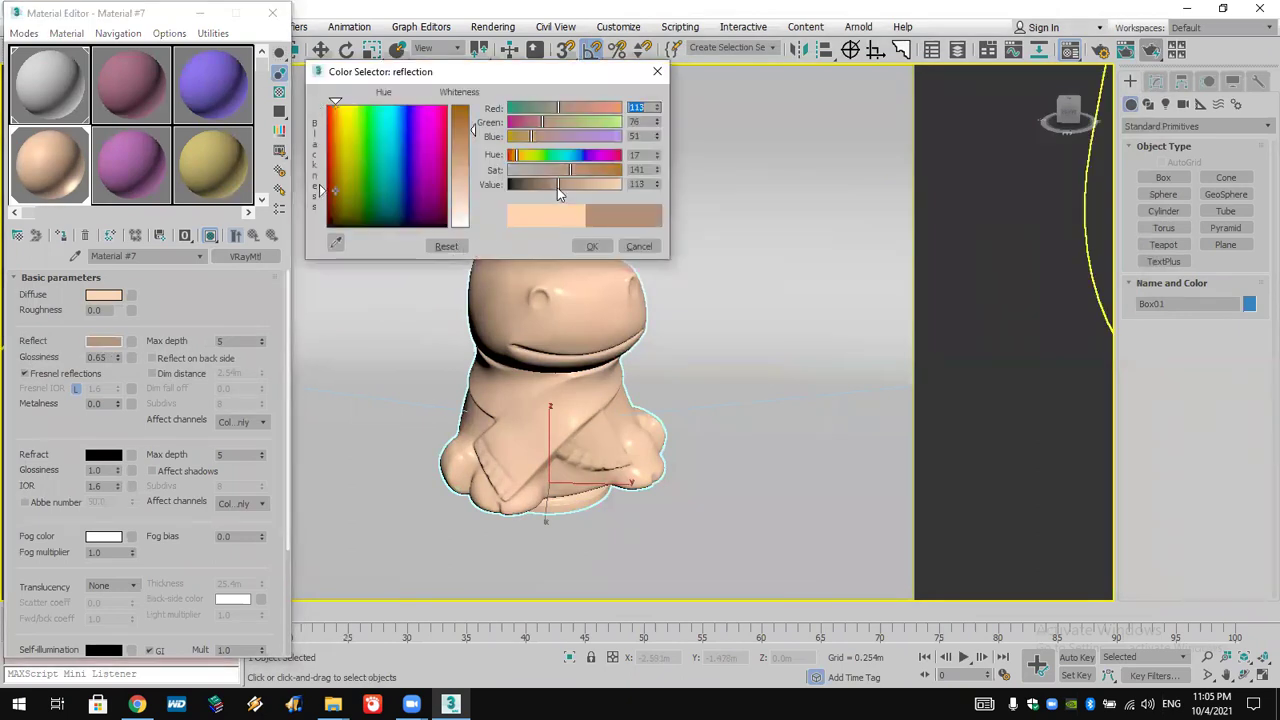
click(605, 248)
- Set the reflection glossiness of Material #7 to 0.9
double_click(106, 357)
text(0.9)
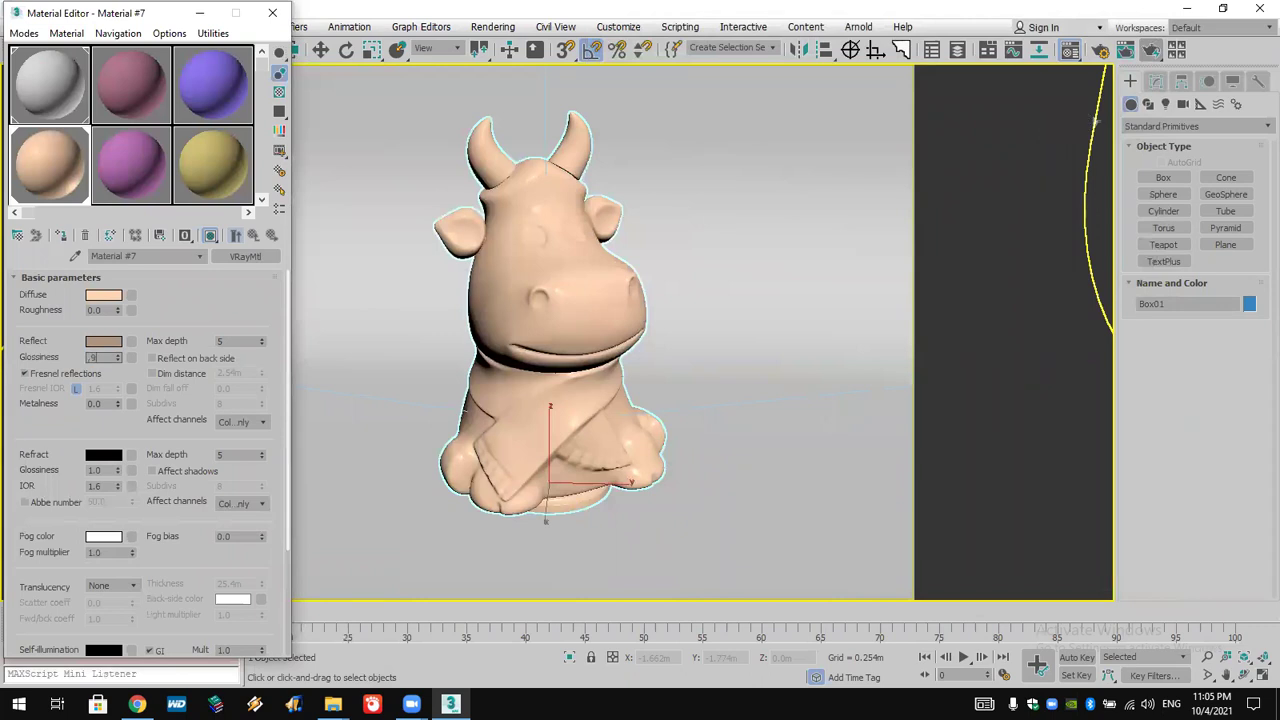
key(Return)
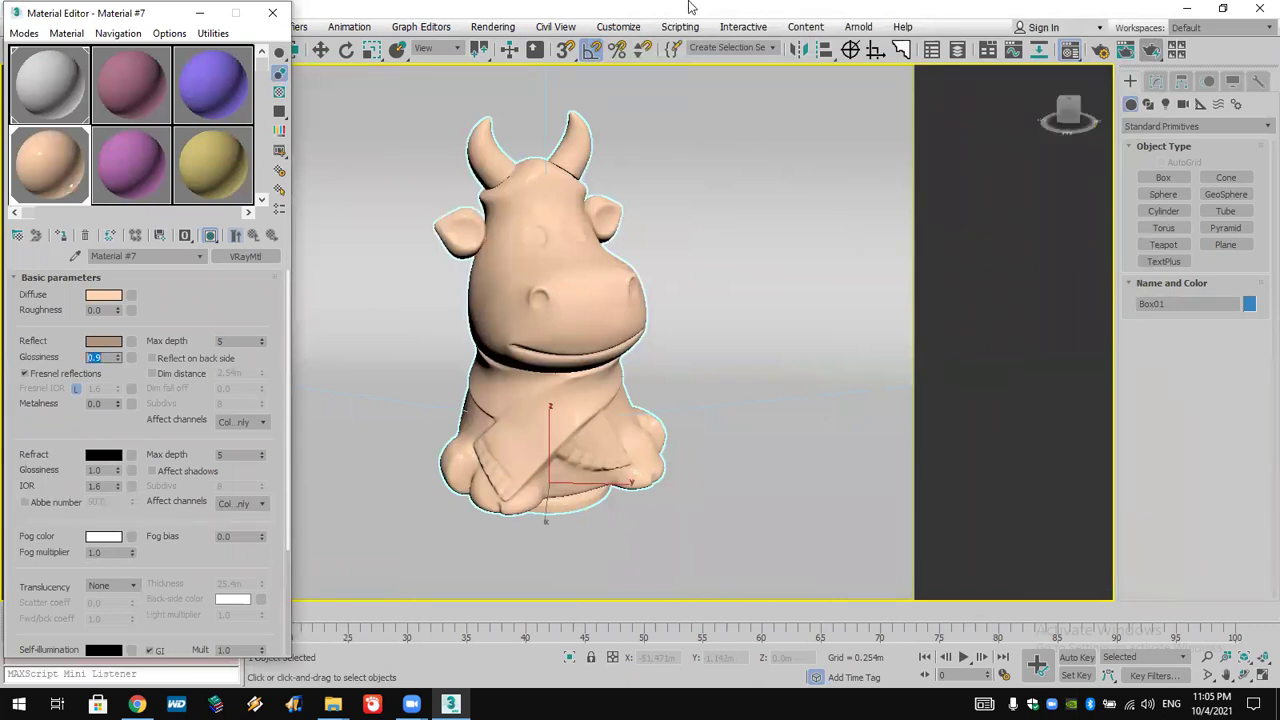
- Start a test render of the figurine, zoom in on the early result and cancel the render
click(1153, 51)
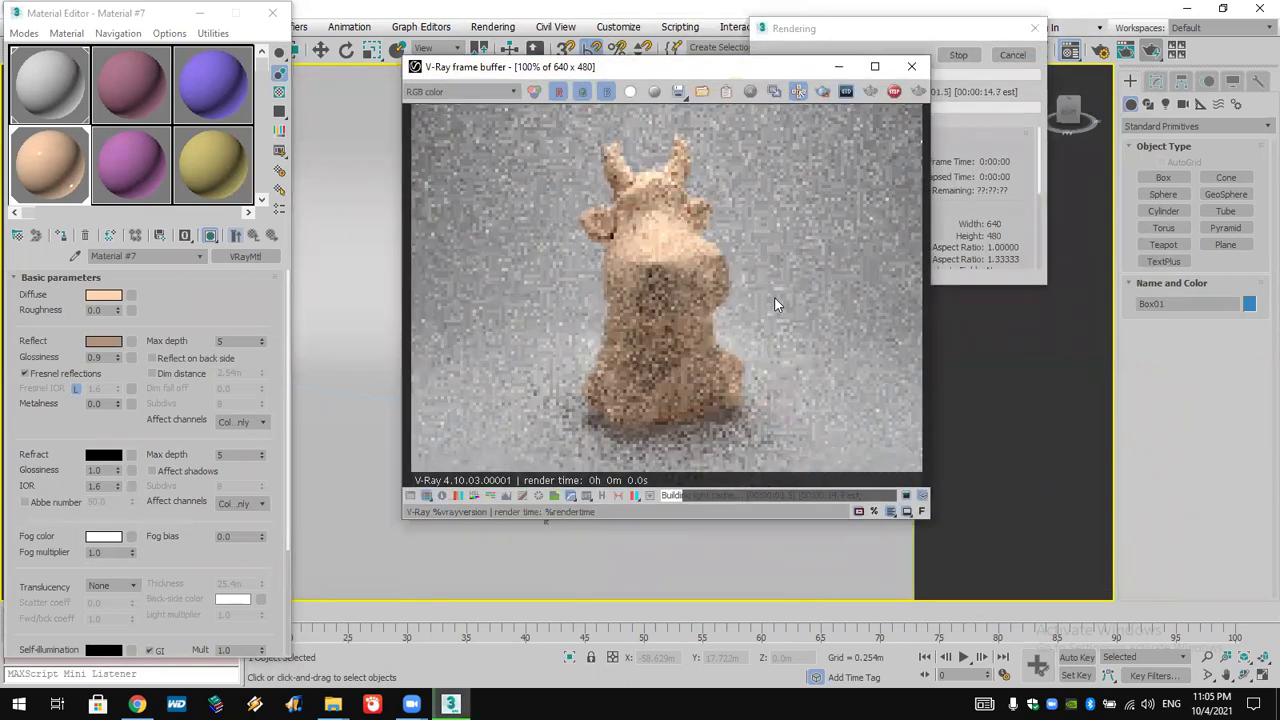
scroll(717, 248, down, 4)
scroll(716, 255, up, 6)
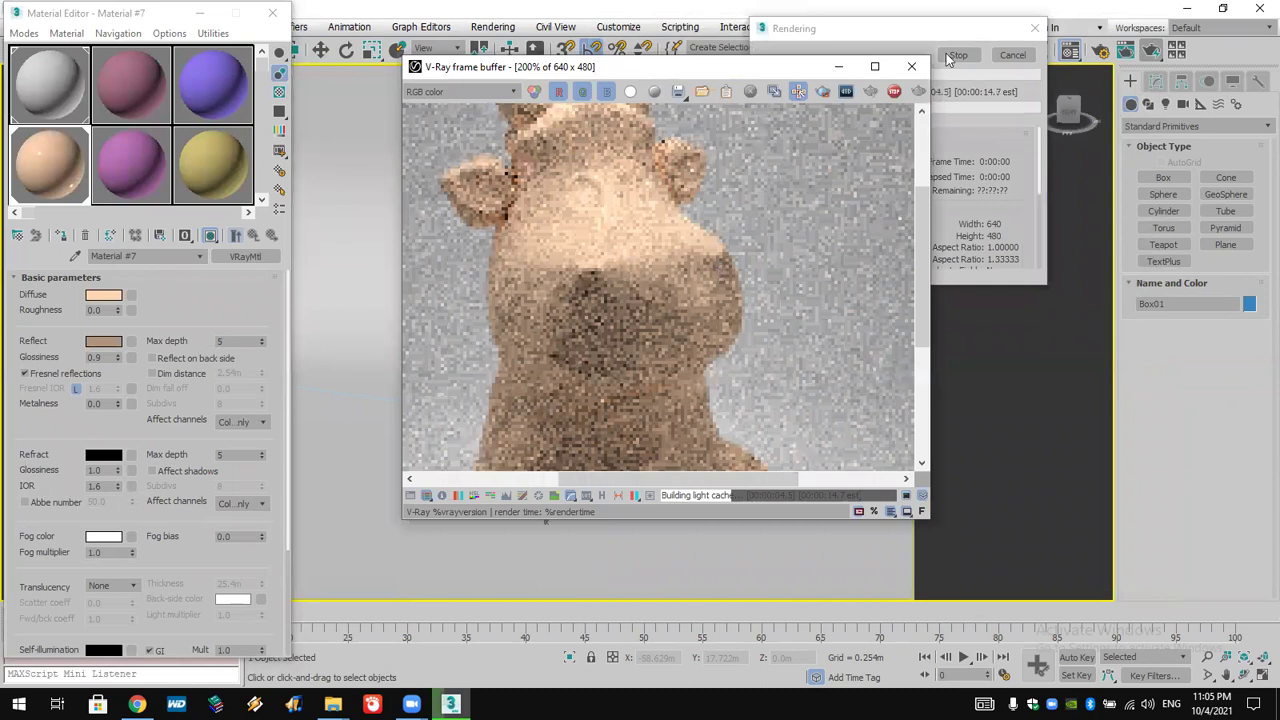
click(955, 58)
click(1013, 56)
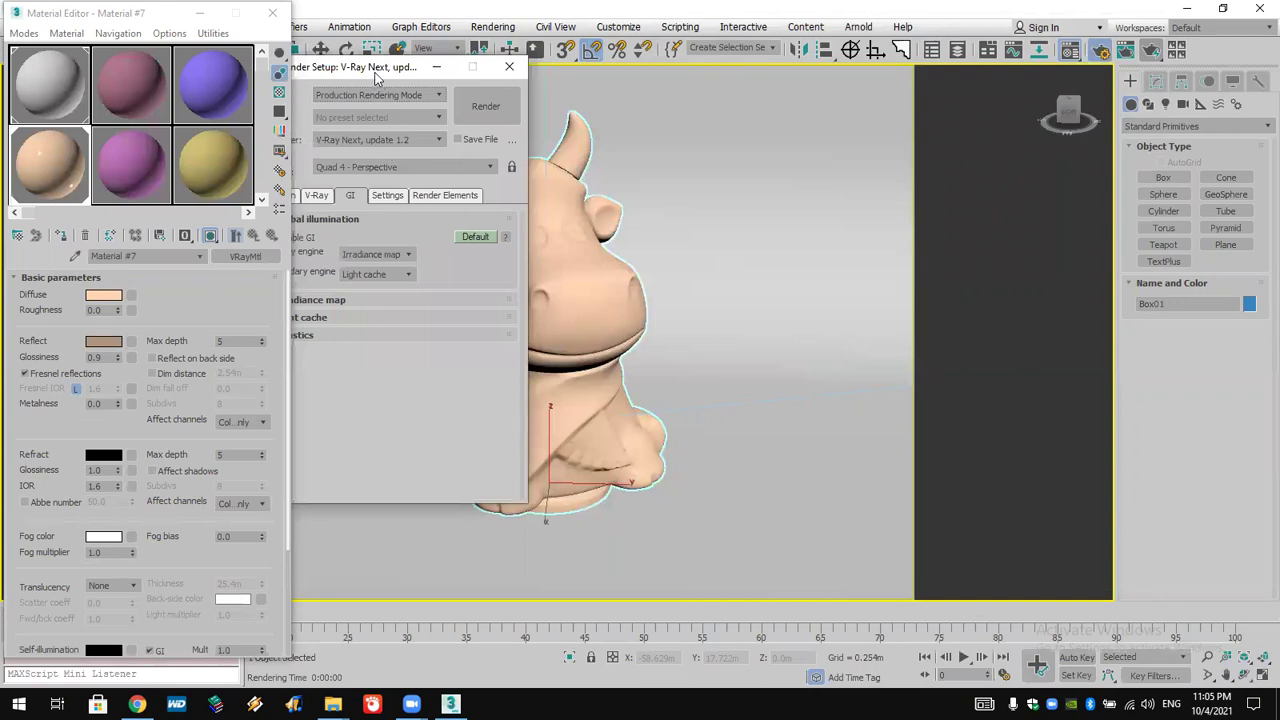
- Set the light cache subdivisions to 400 in the render's global illumination settings
click(397, 293)
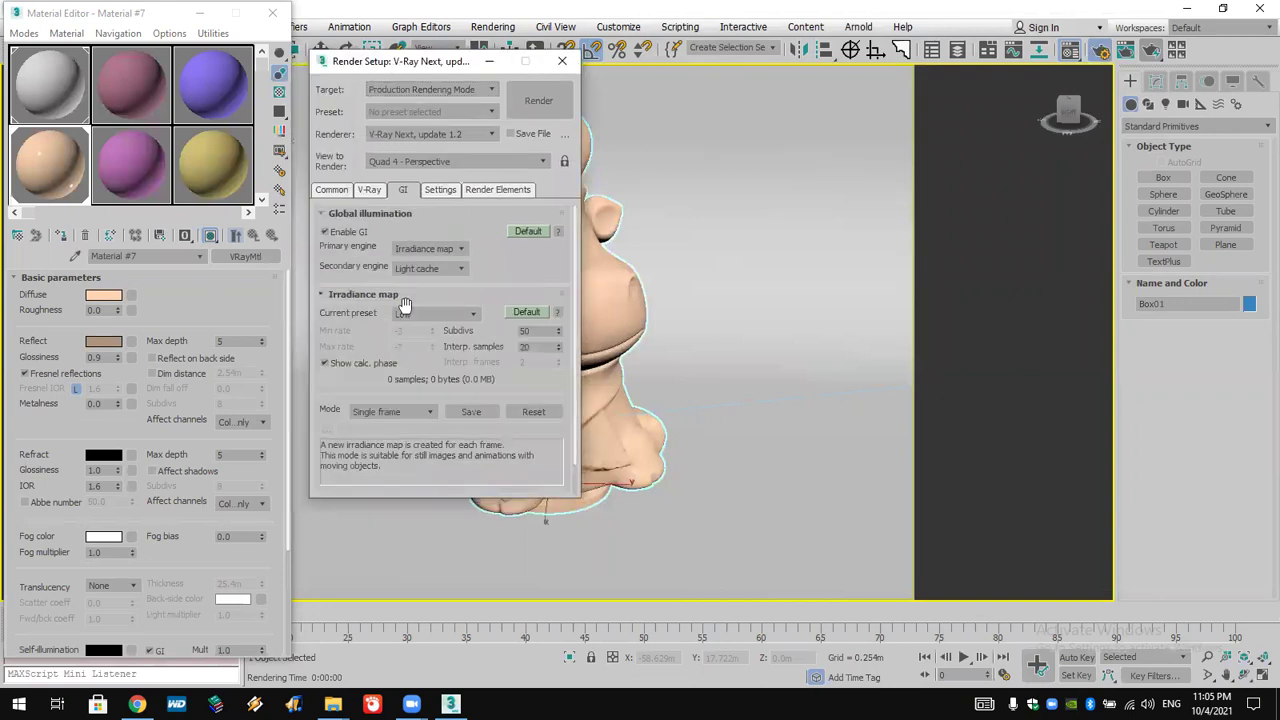
scroll(408, 460, down, 1)
click(440, 467)
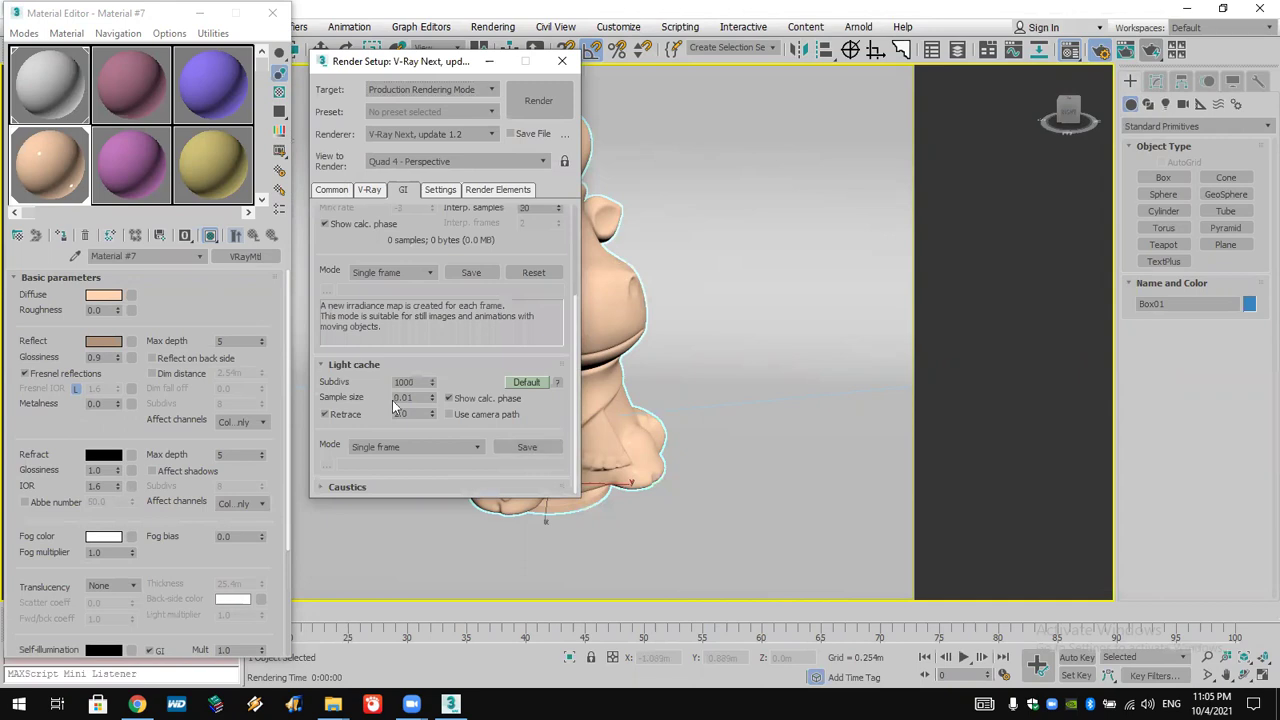
double_click(416, 382)
text(400)
key(Return)
- Set the bucket image sampler's maximum subdivisions to 8
click(370, 190)
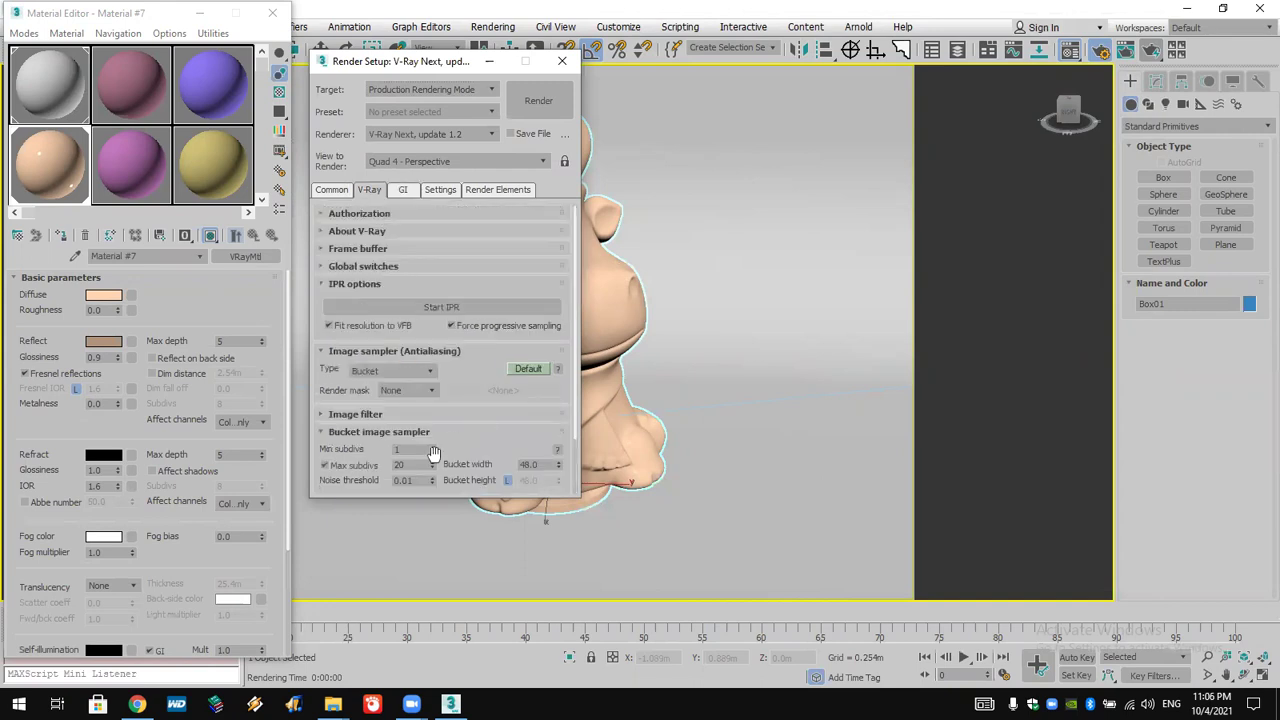
double_click(407, 465)
text(8)
key(Return)
- Render the figurine in a maximized frame buffer, inspect its reflections up close, then cancel the render and close the render settings
click(538, 100)
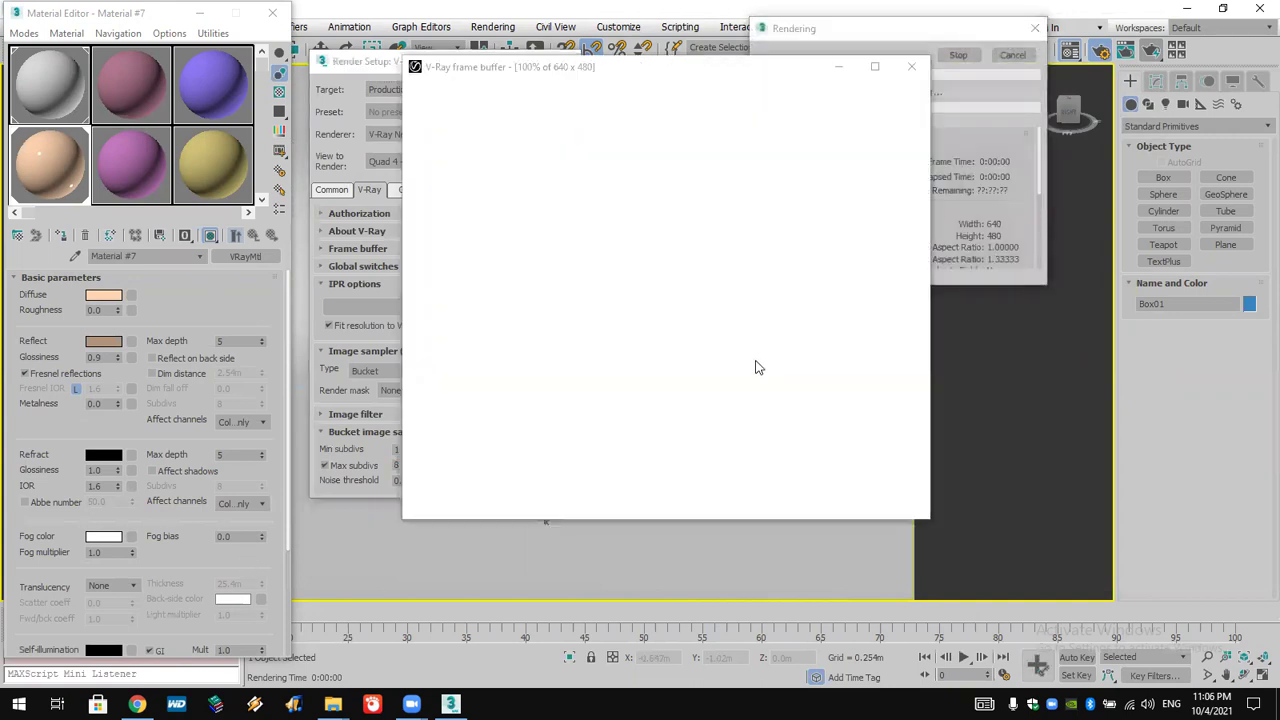
double_click(713, 68)
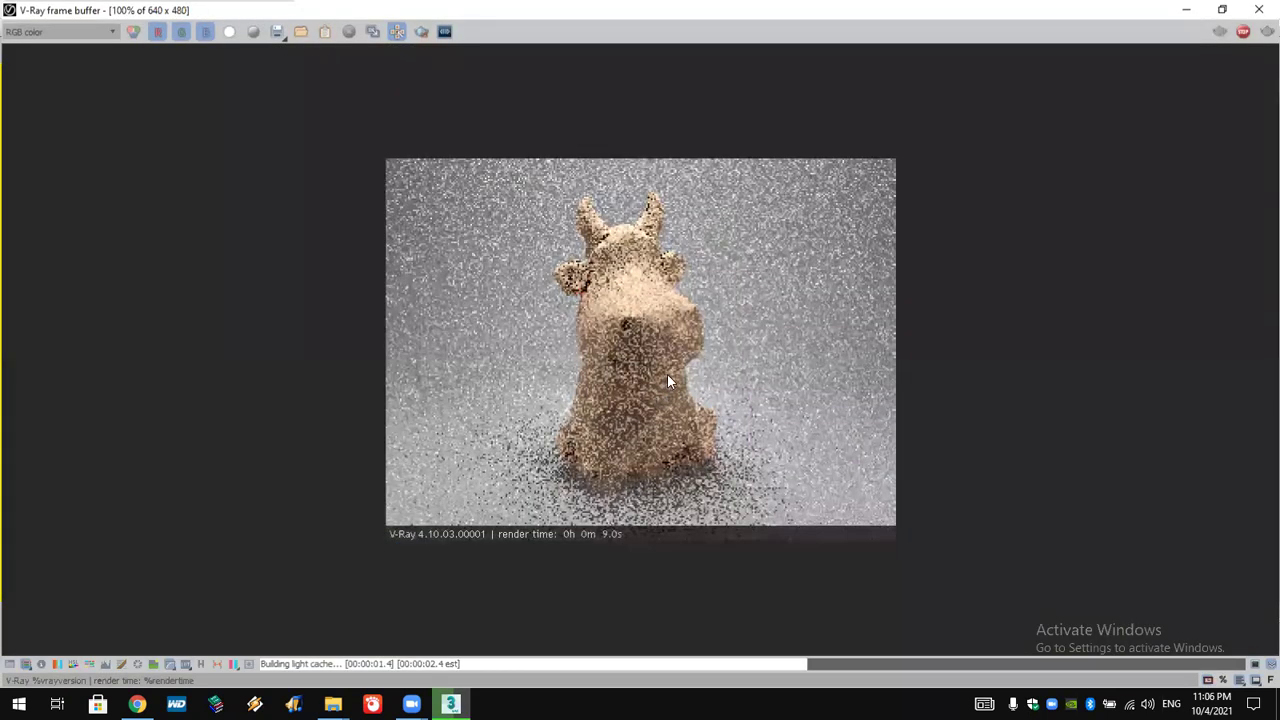
scroll(668, 318, up, 1)
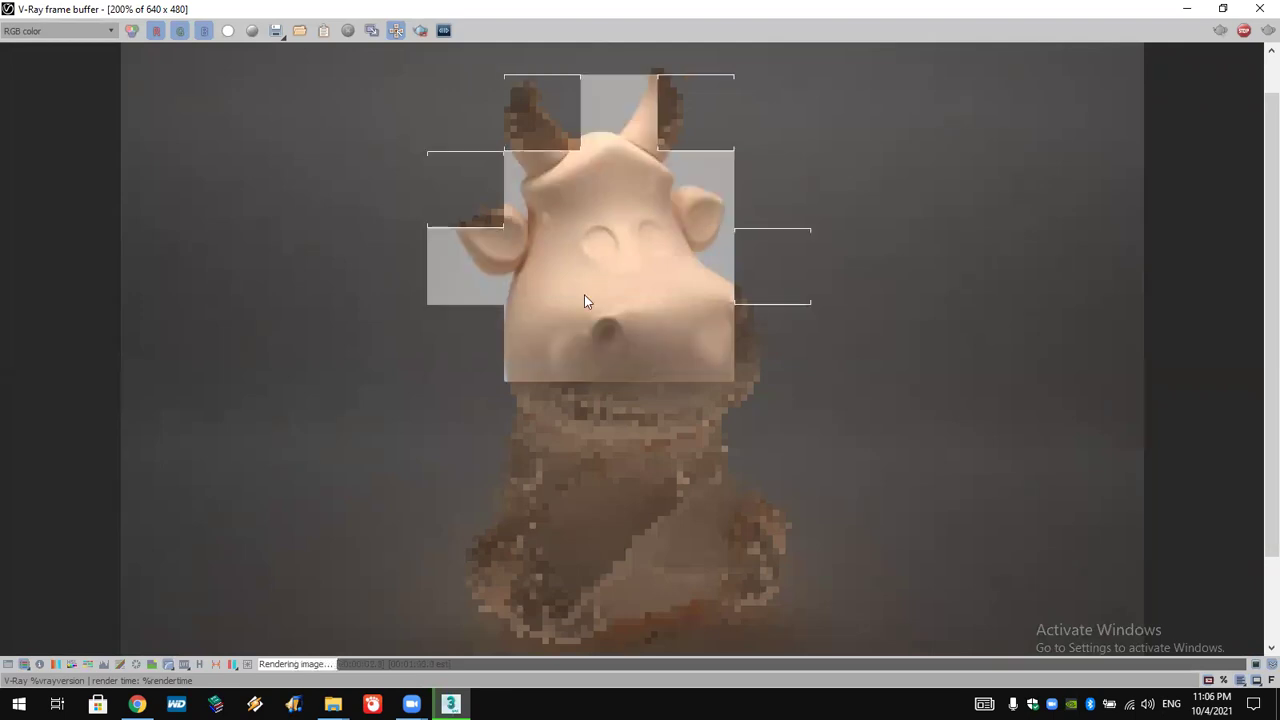
scroll(578, 312, down, 2)
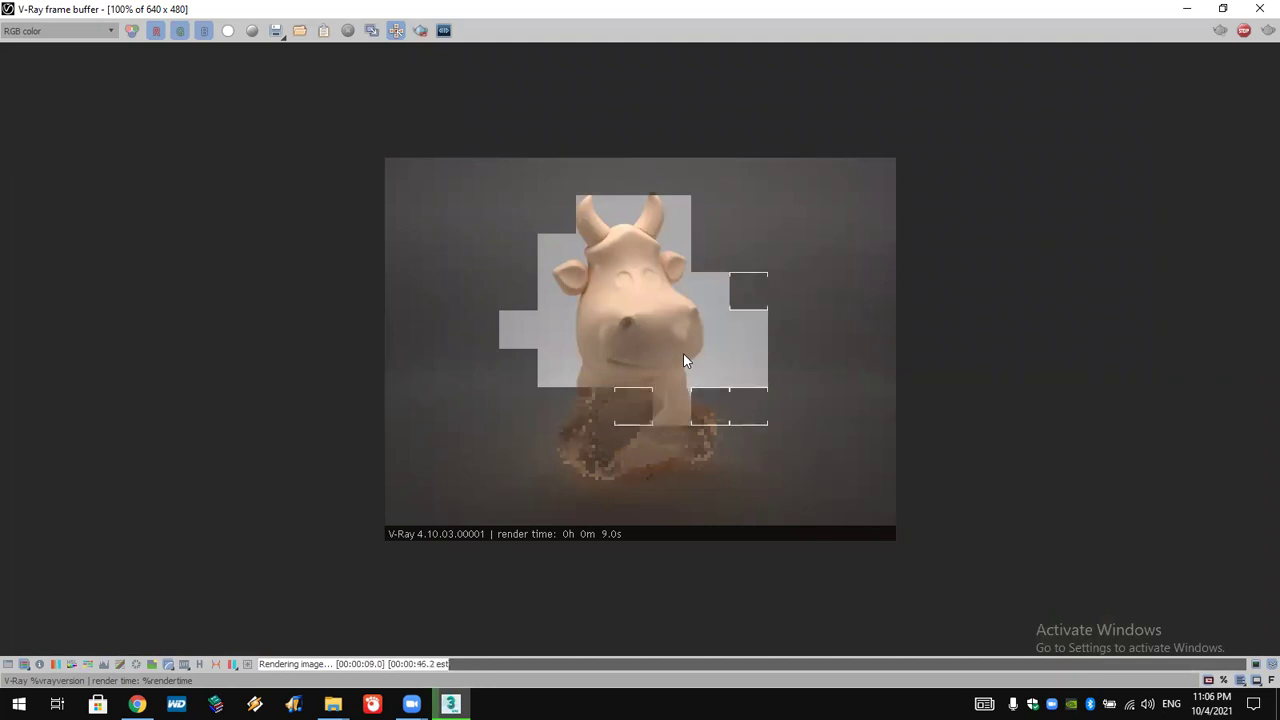
scroll(683, 353, down, 1)
scroll(683, 353, up, 1)
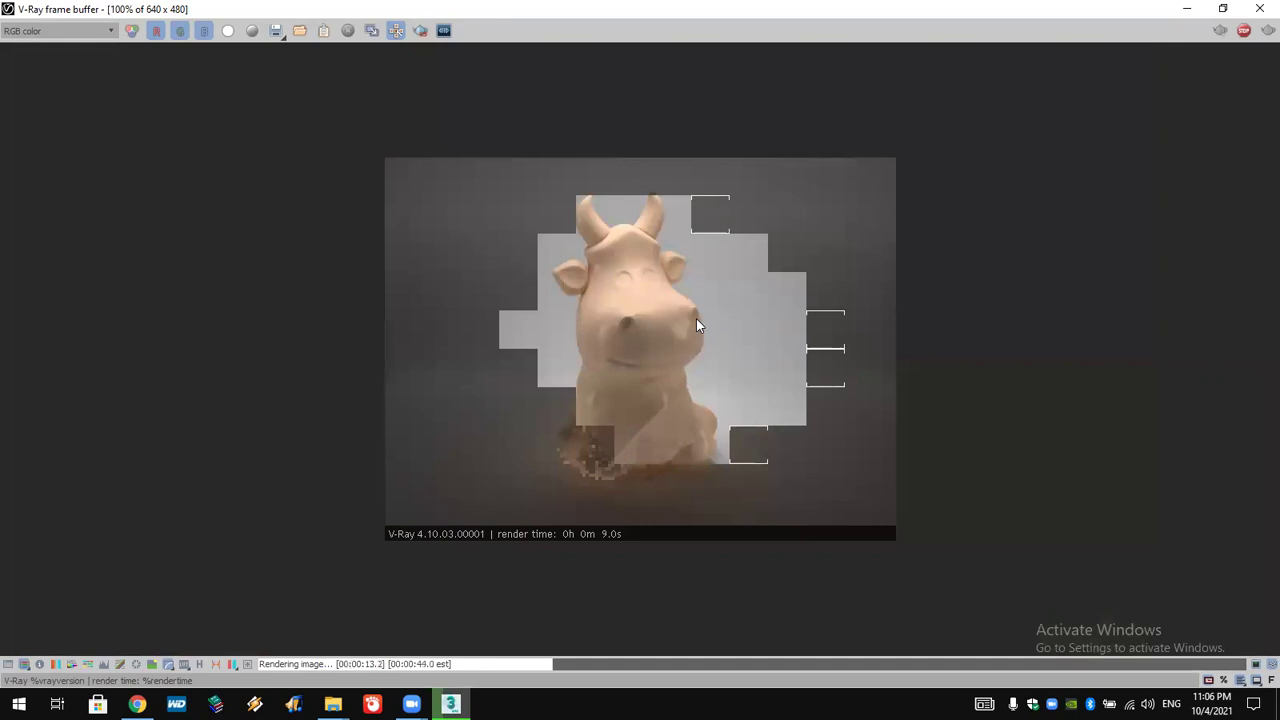
scroll(696, 318, up, 1)
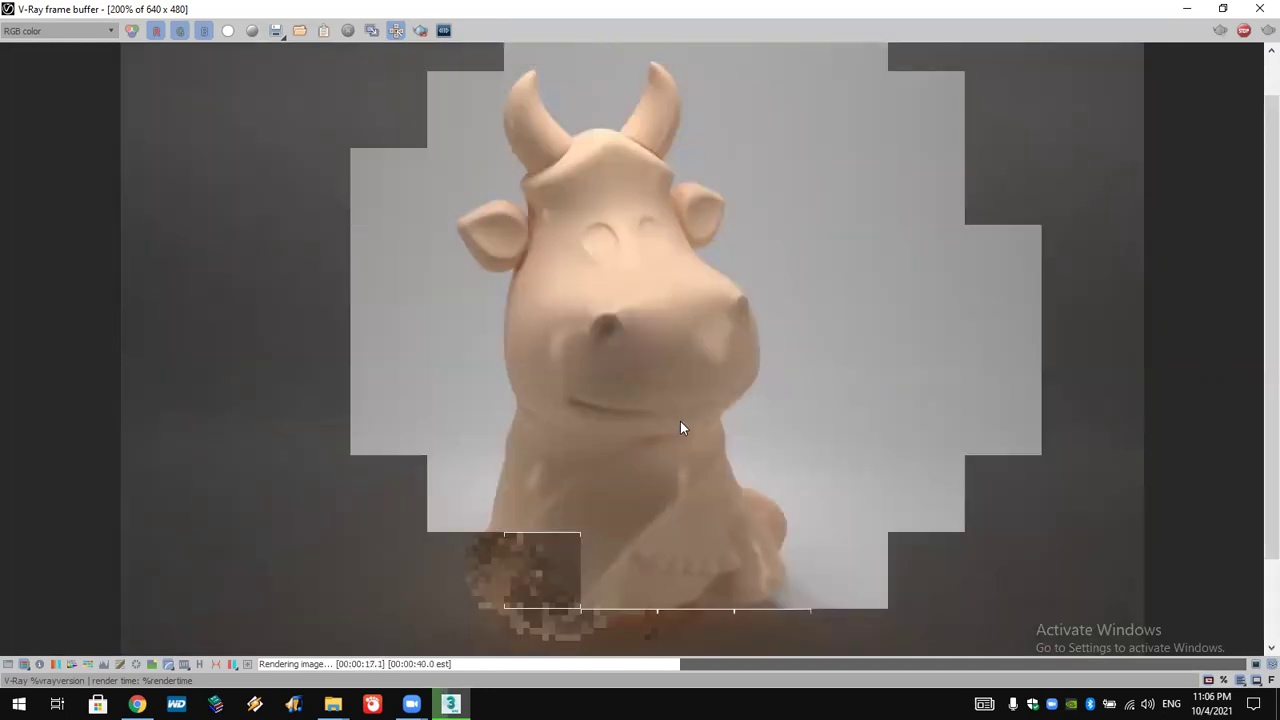
scroll(680, 424, down, 1)
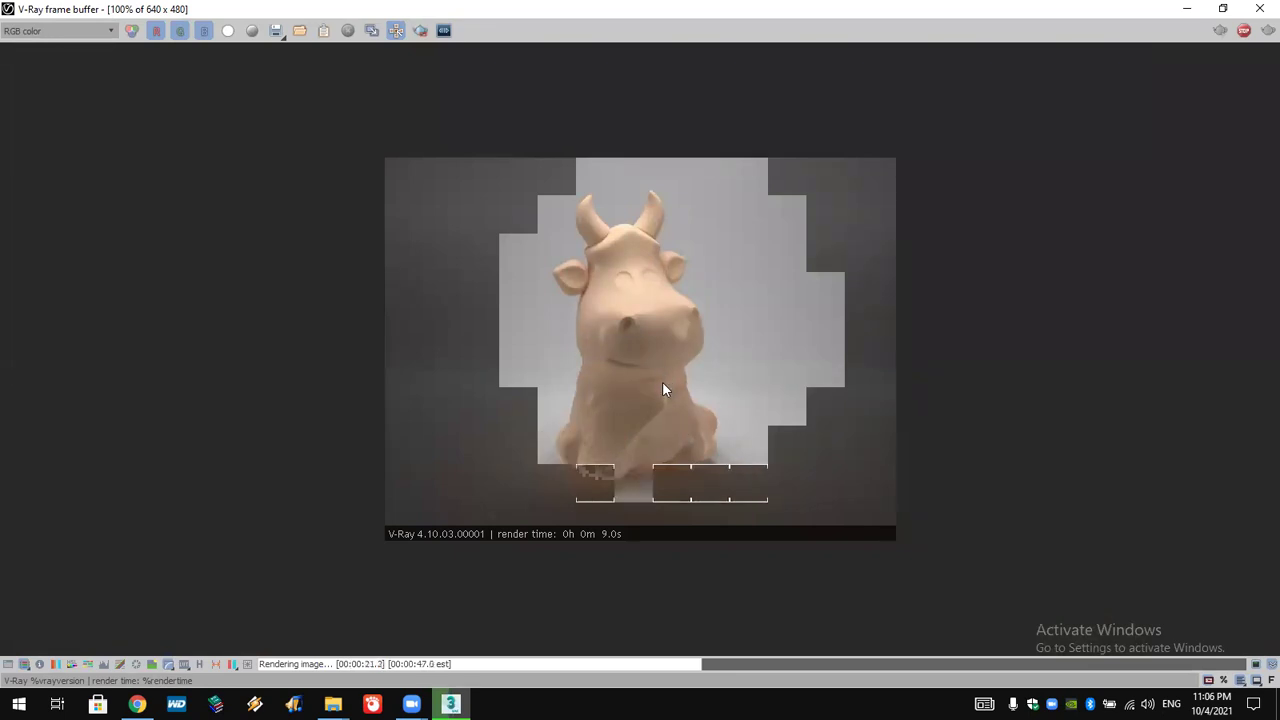
scroll(622, 457, up, 2)
scroll(622, 452, down, 2)
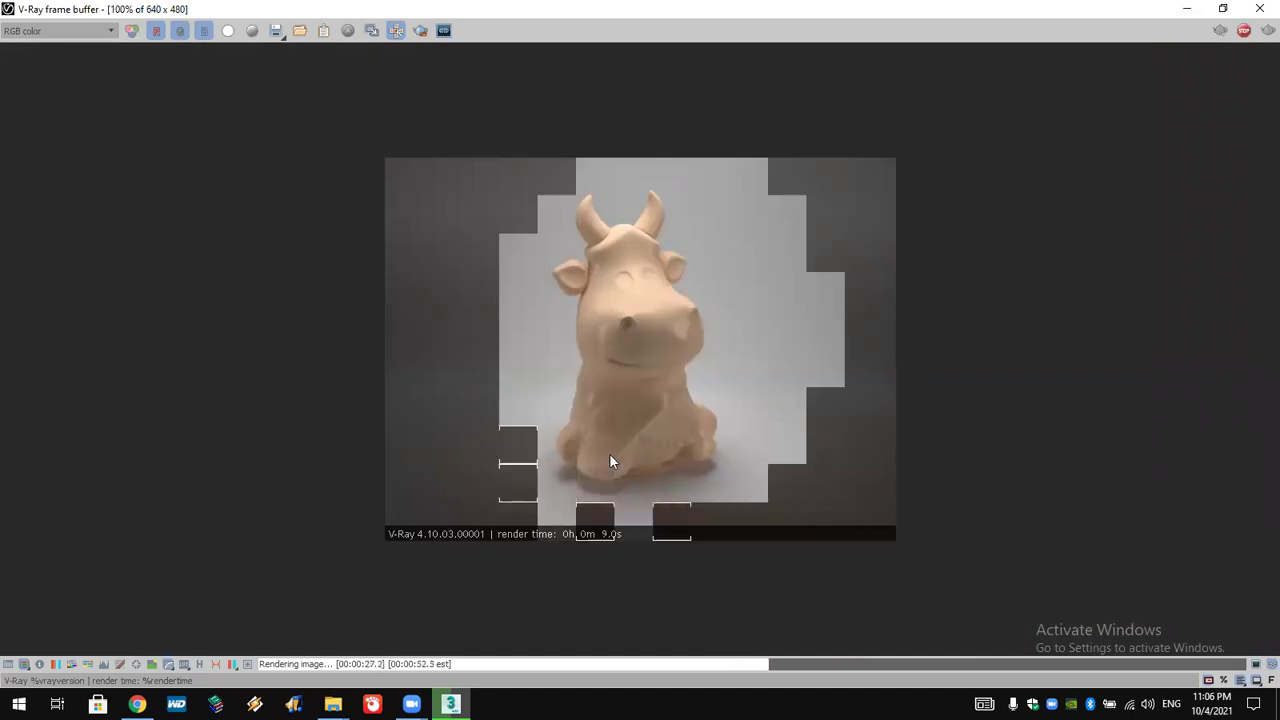
scroll(683, 407, up, 1)
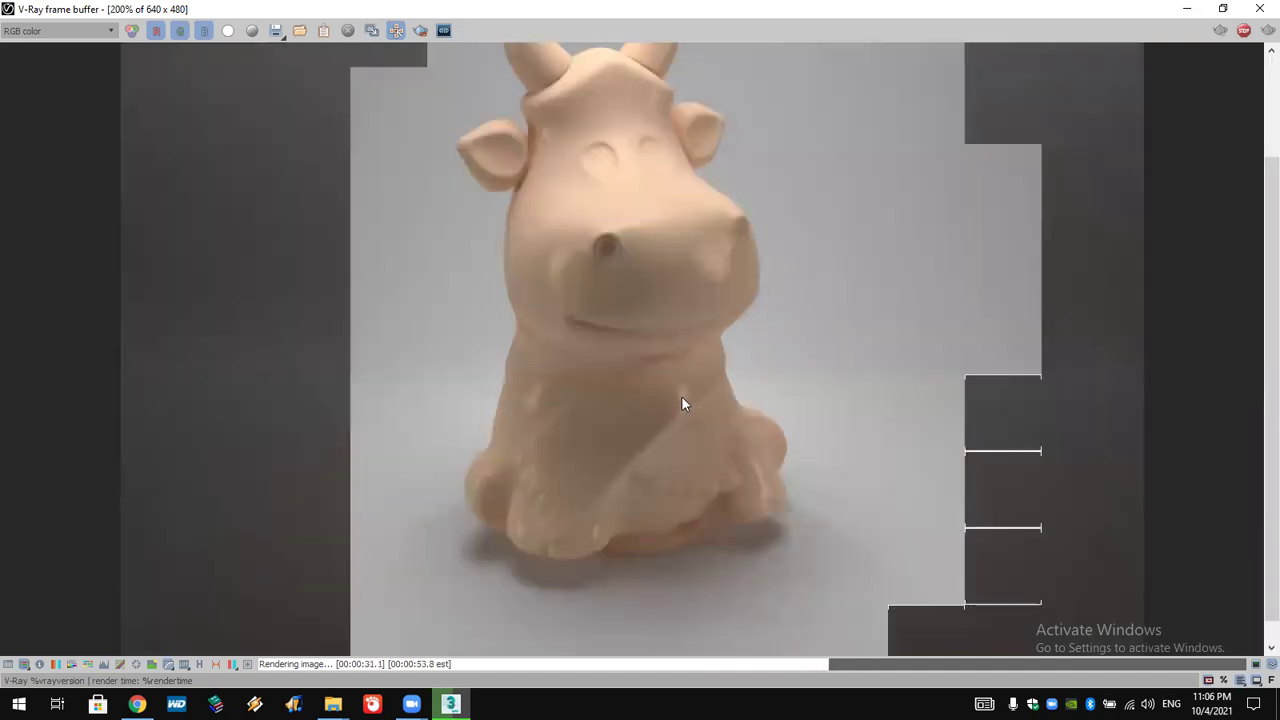
middle_drag(657, 208, 722, 350)
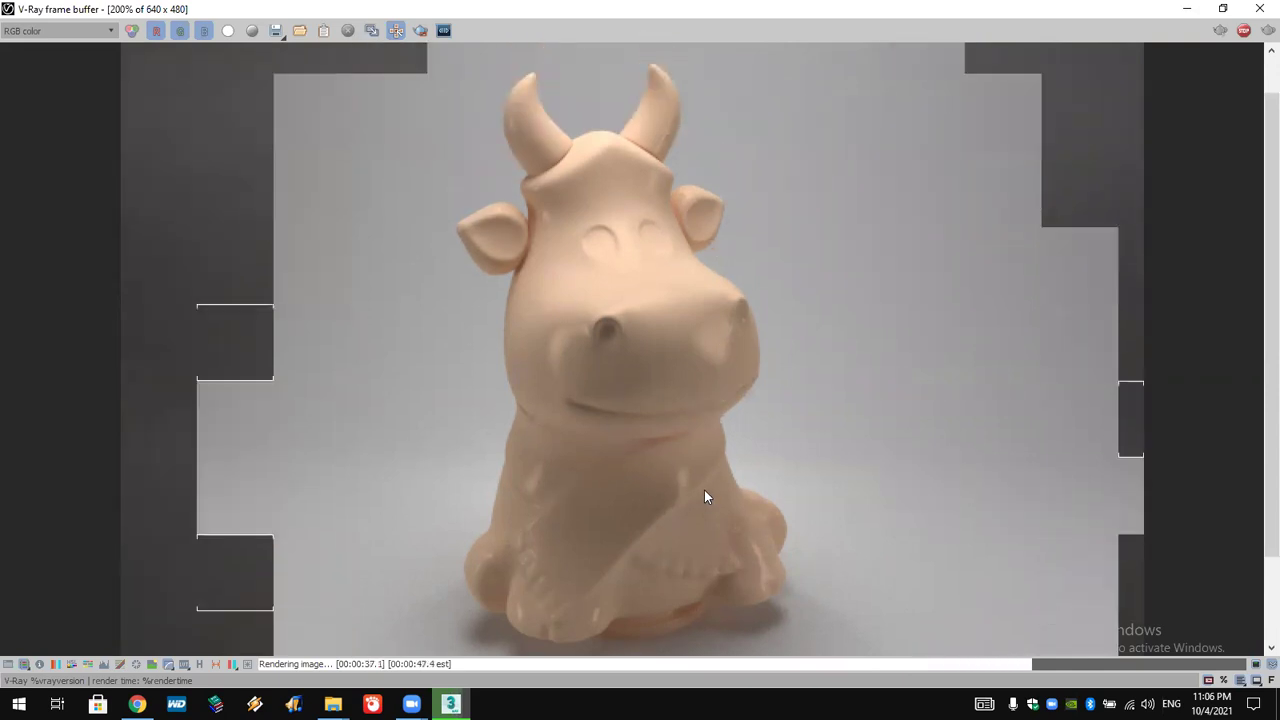
click(1260, 8)
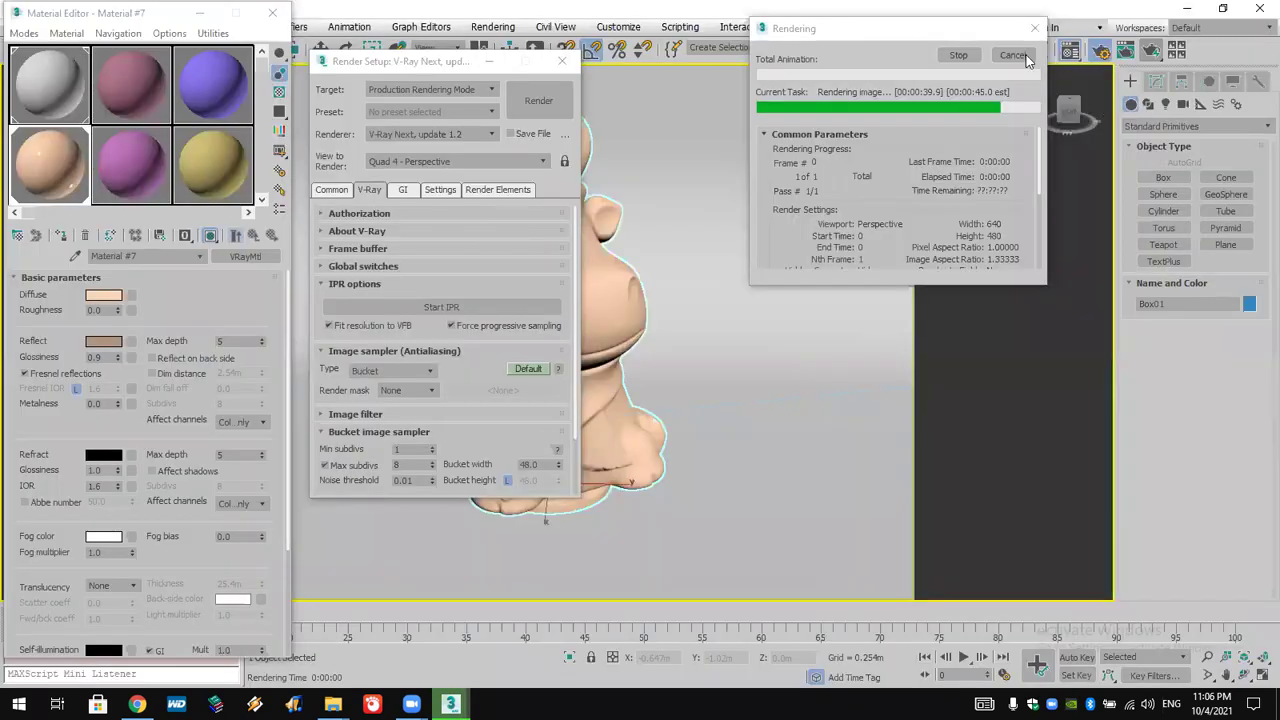
click(1020, 56)
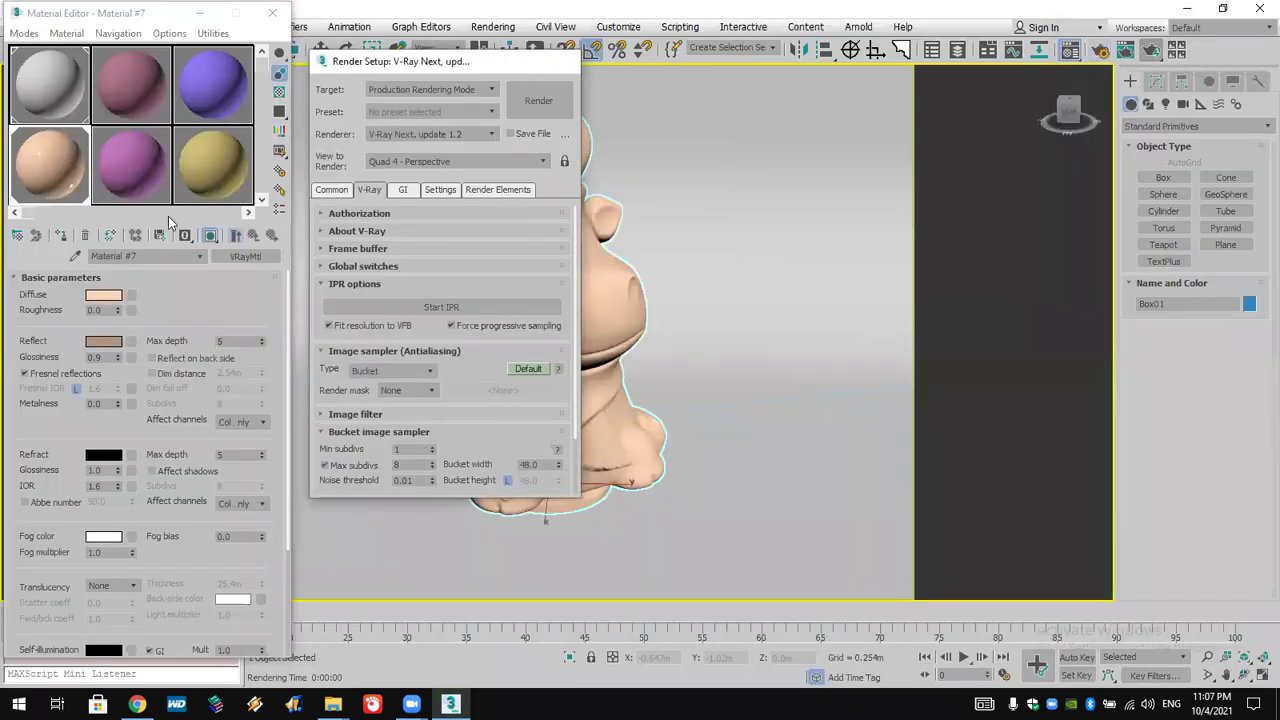
click(561, 61)
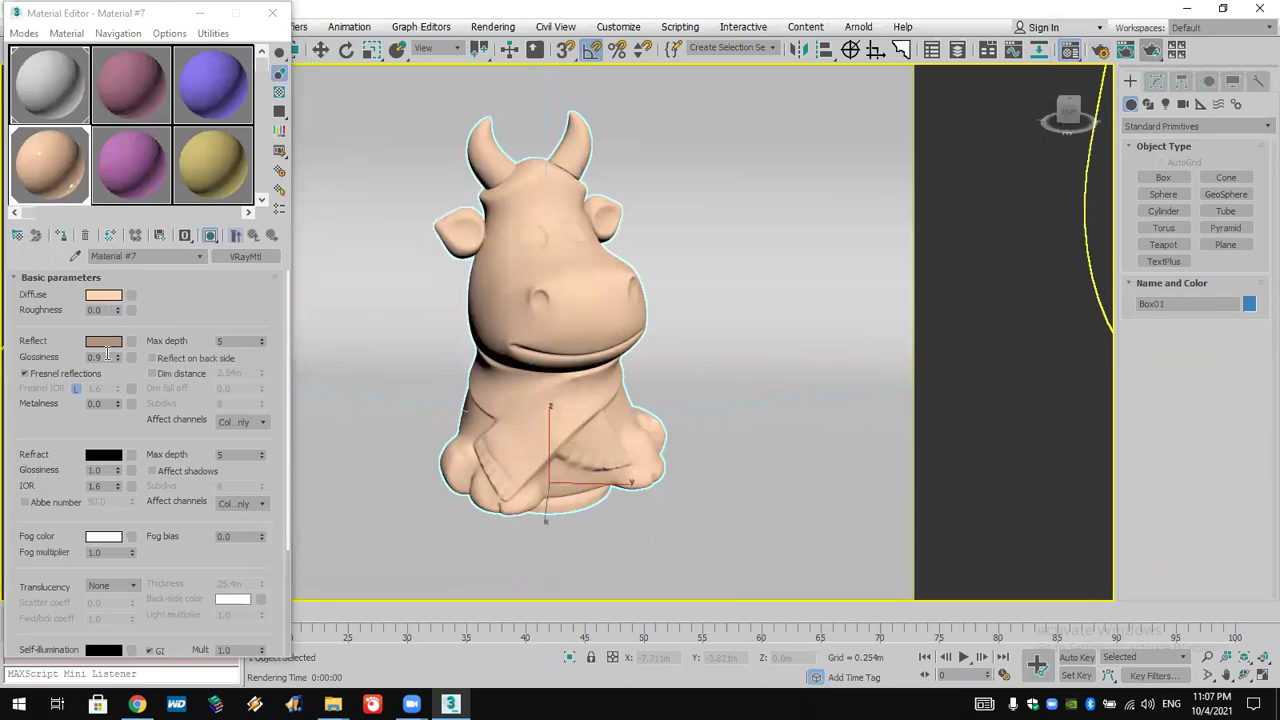
- Disable Fresnel reflections on Material #7 and set its BRDF type to Ward
click(61, 373)
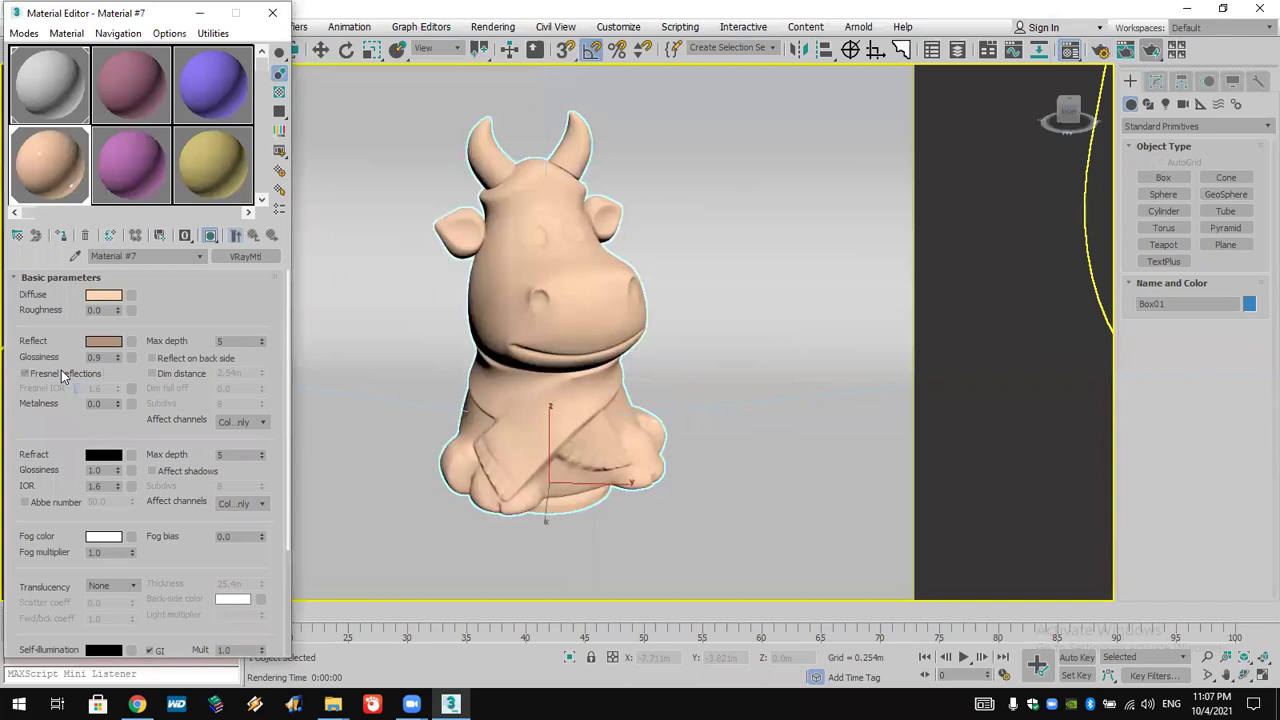
scroll(170, 500, down, 3)
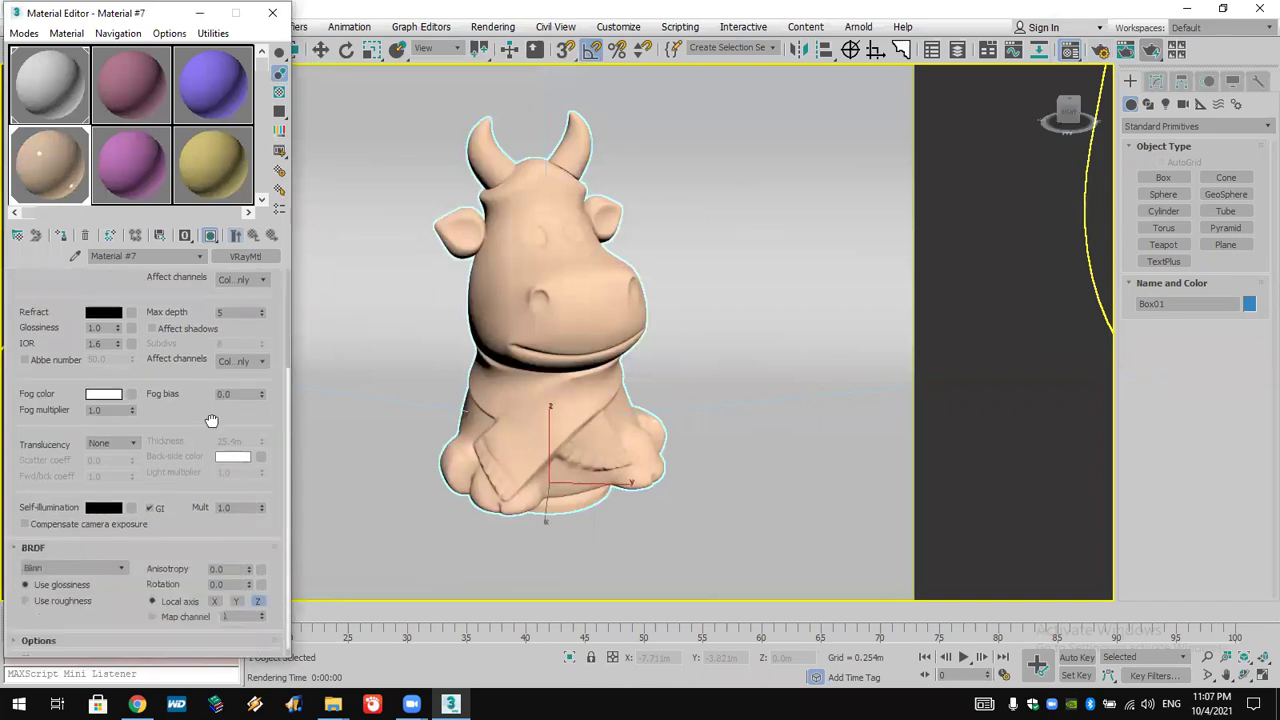
click(88, 557)
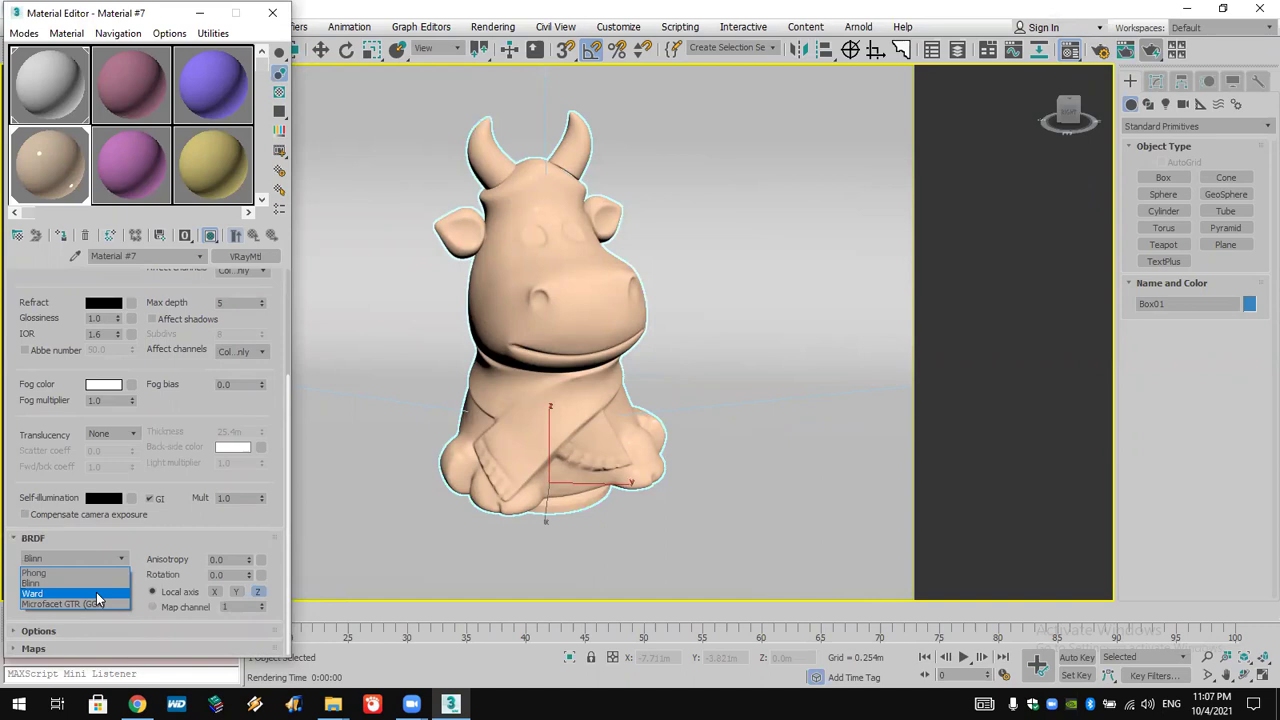
click(96, 592)
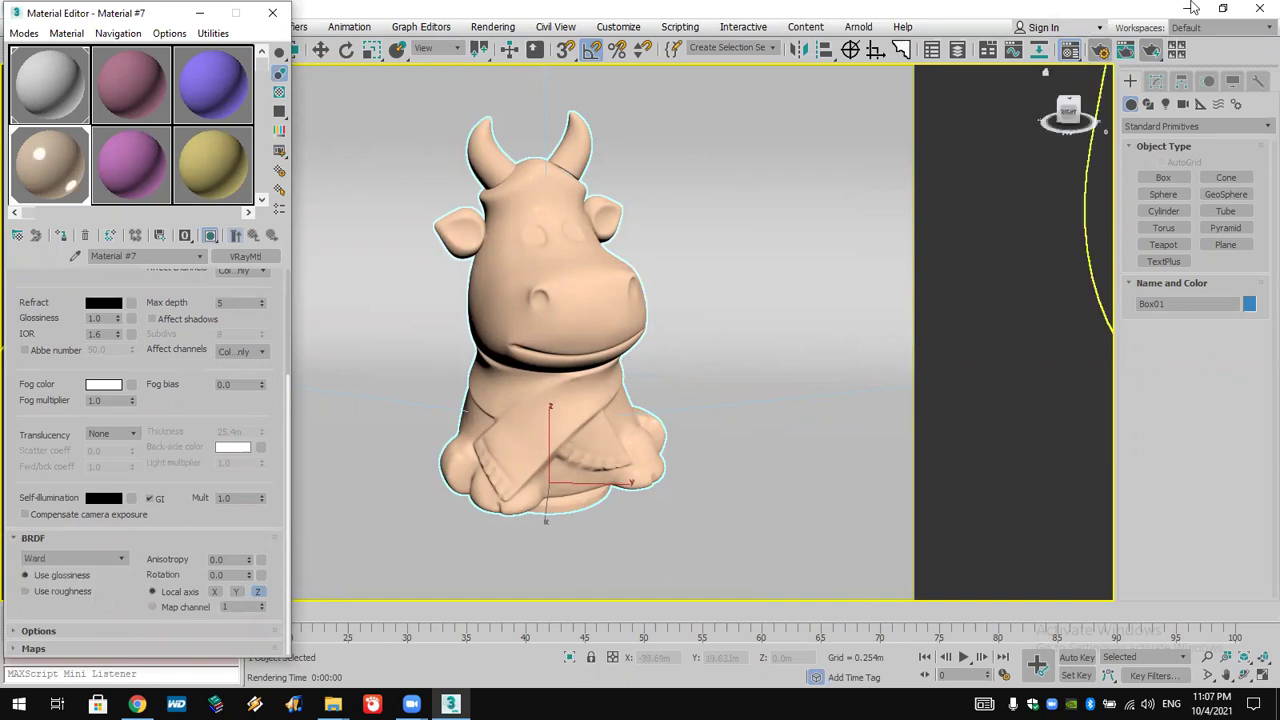
- Render the figurine to examine its non-Fresnel Ward reflections, then close the frame buffer
click(1152, 52)
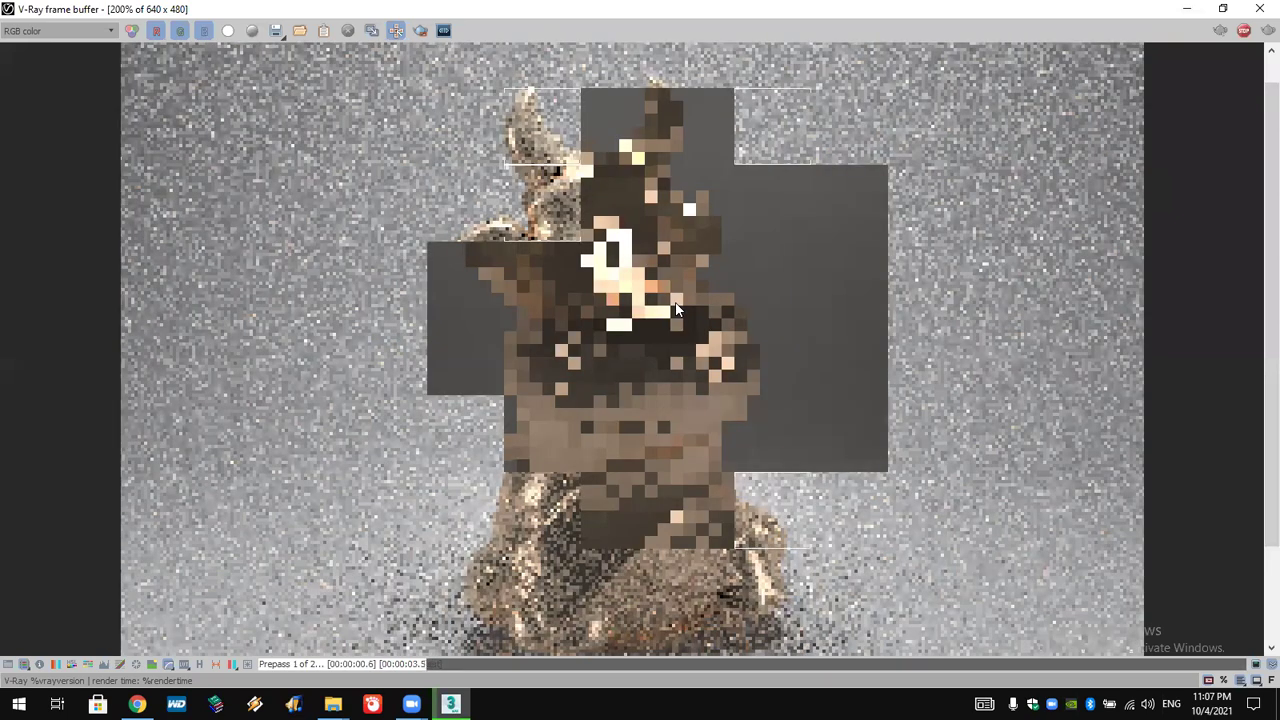
scroll(676, 309, down, 1)
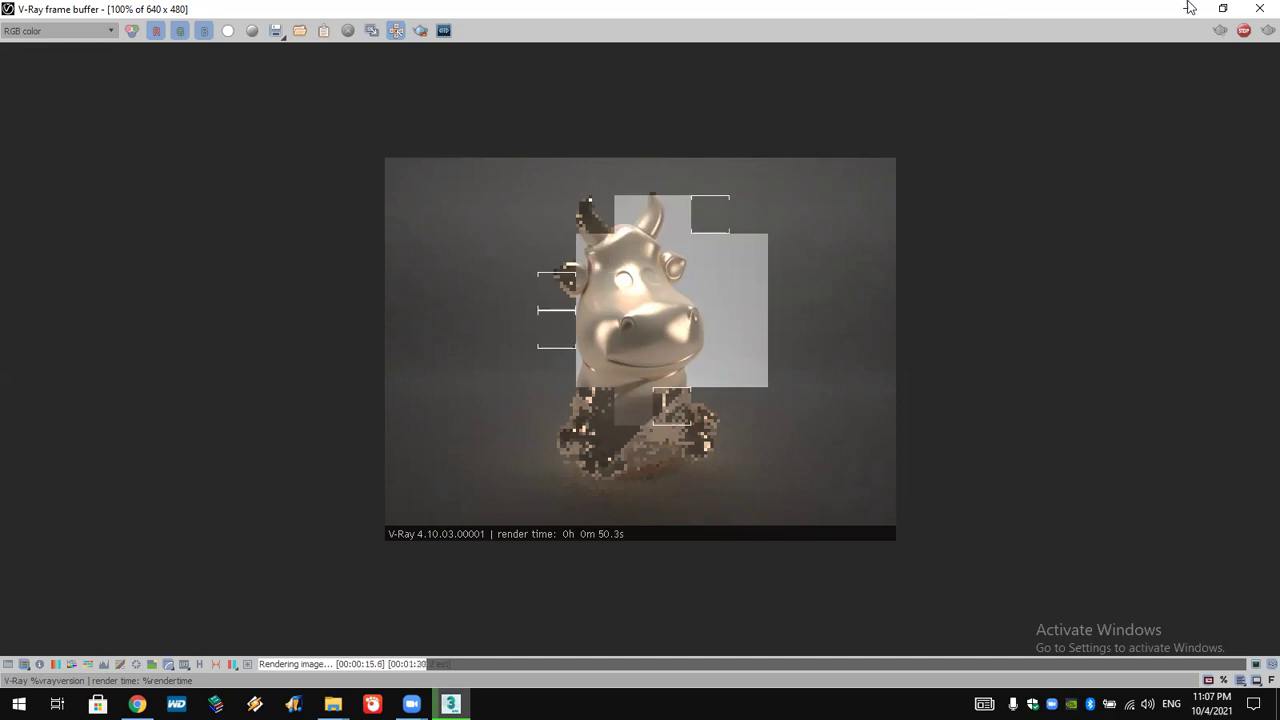
click(1258, 8)
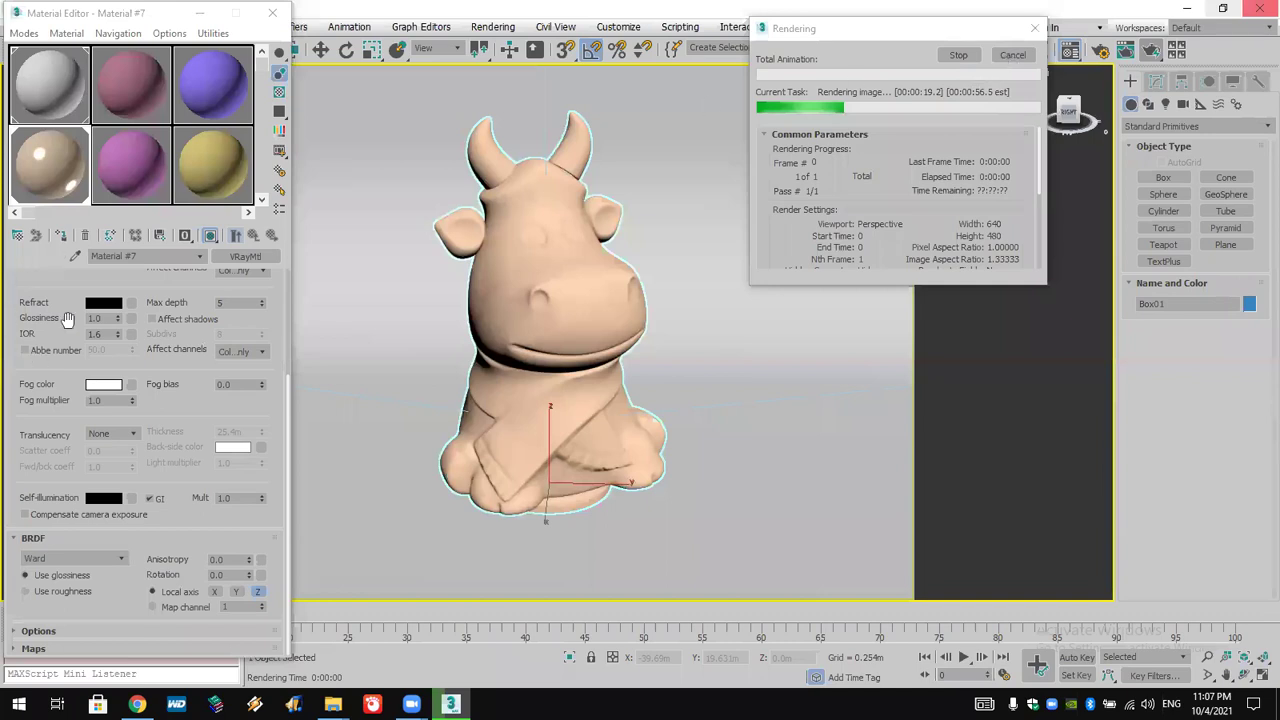
- Set the reflection glossiness of Material #7 to 0.65 and render the figurine again
scroll(70, 320, up, 1)
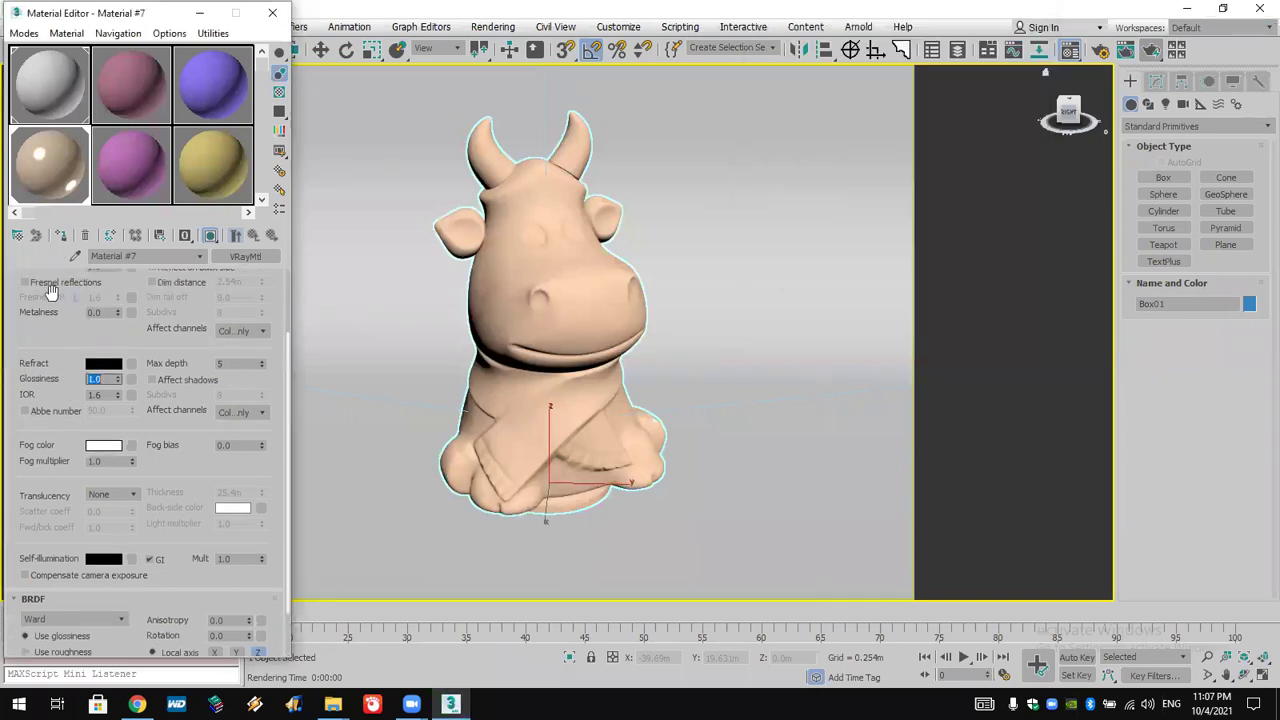
scroll(51, 374, up, 2)
double_click(101, 351)
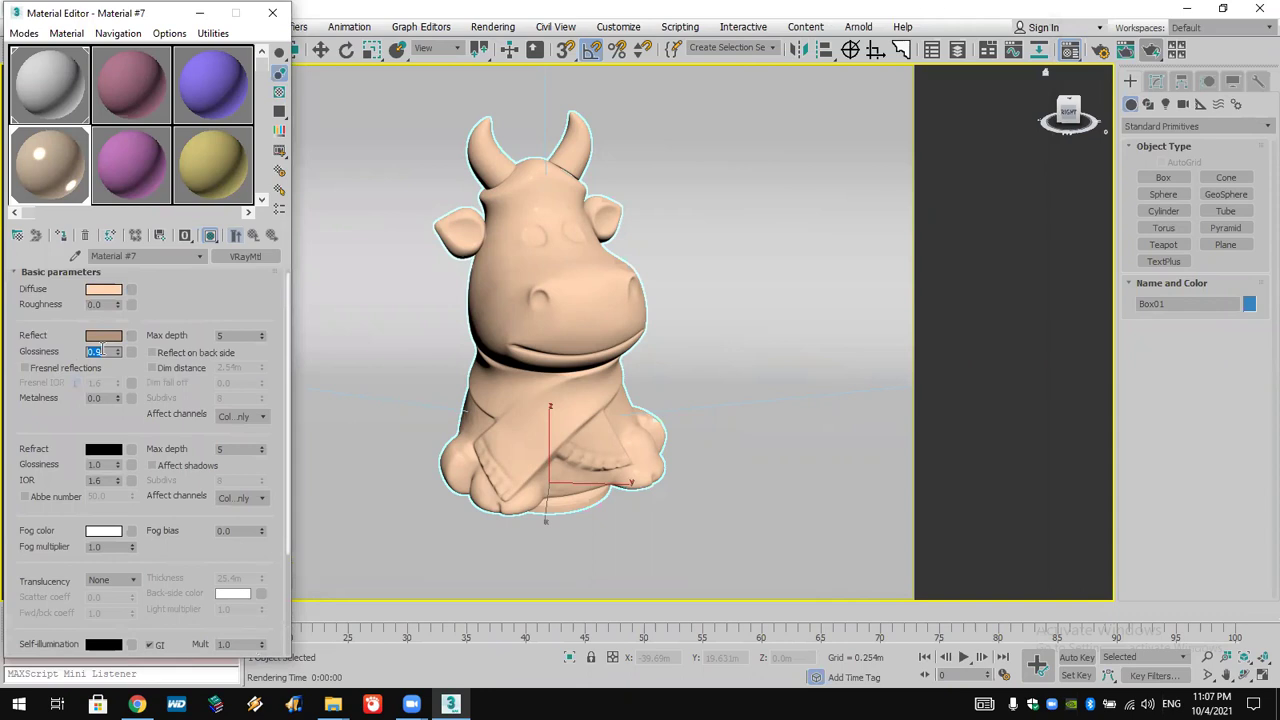
text(1)
key(Return)
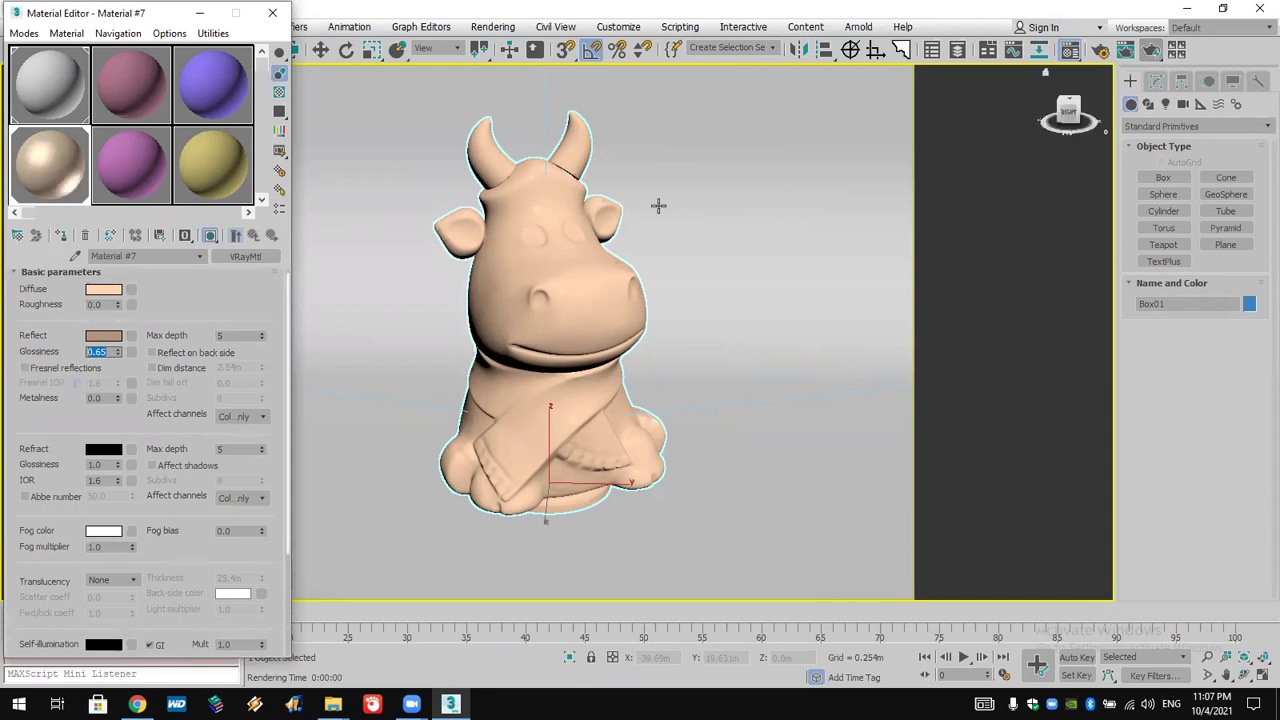
click(1150, 50)
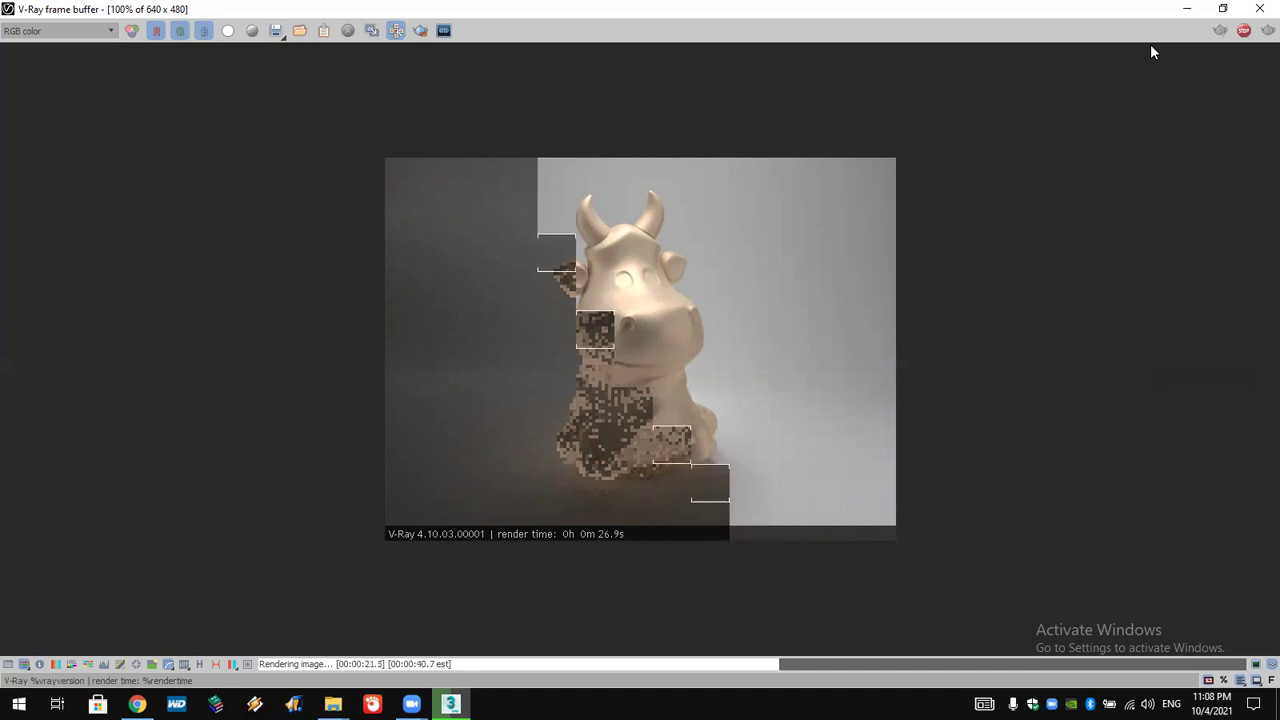
- Leave the render view and assign Material #8 to the selected cow figurine
key(alt+Tab)
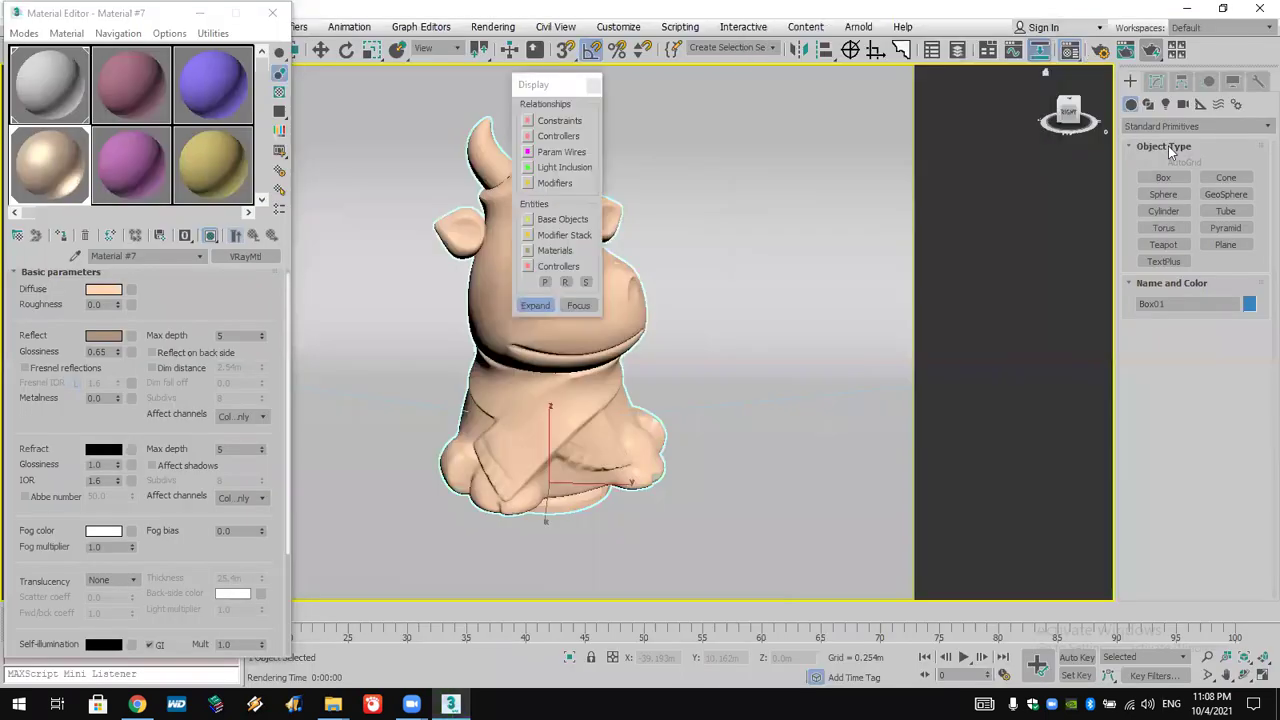
click(140, 170)
click(61, 238)
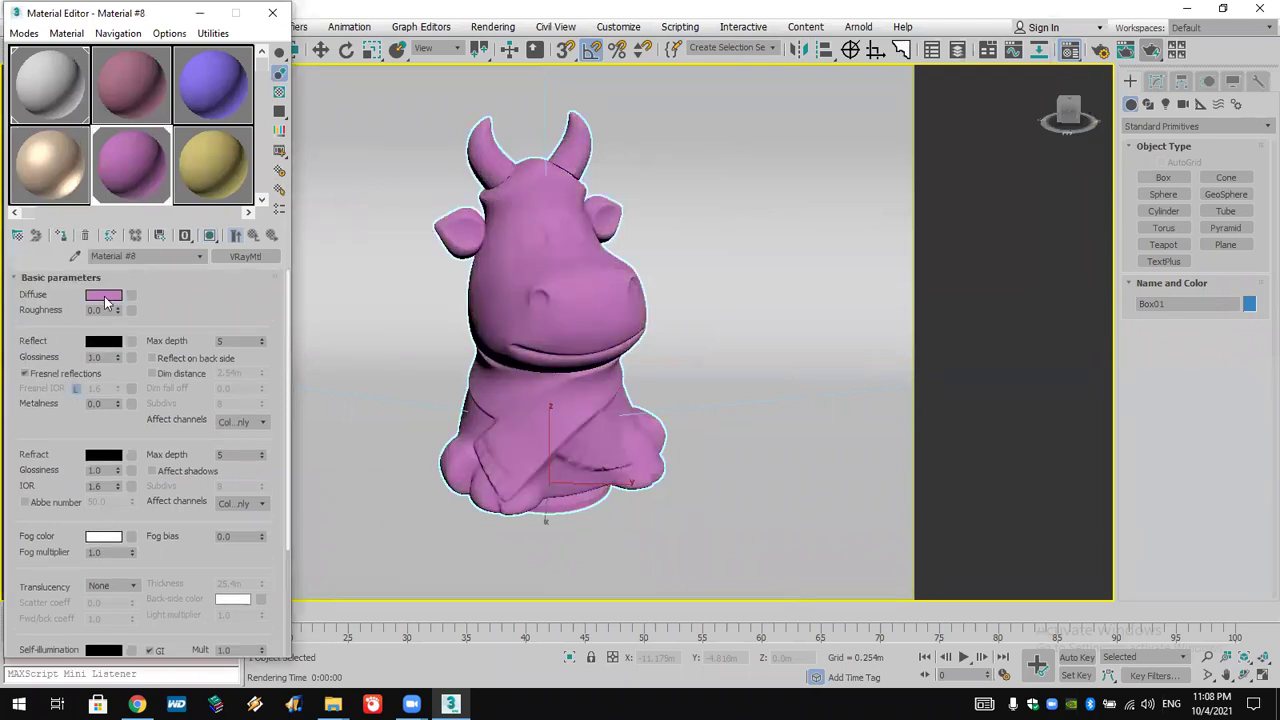
- Set the diffuse color of Material #8 to a very dark, fully saturated brown
click(326, 284)
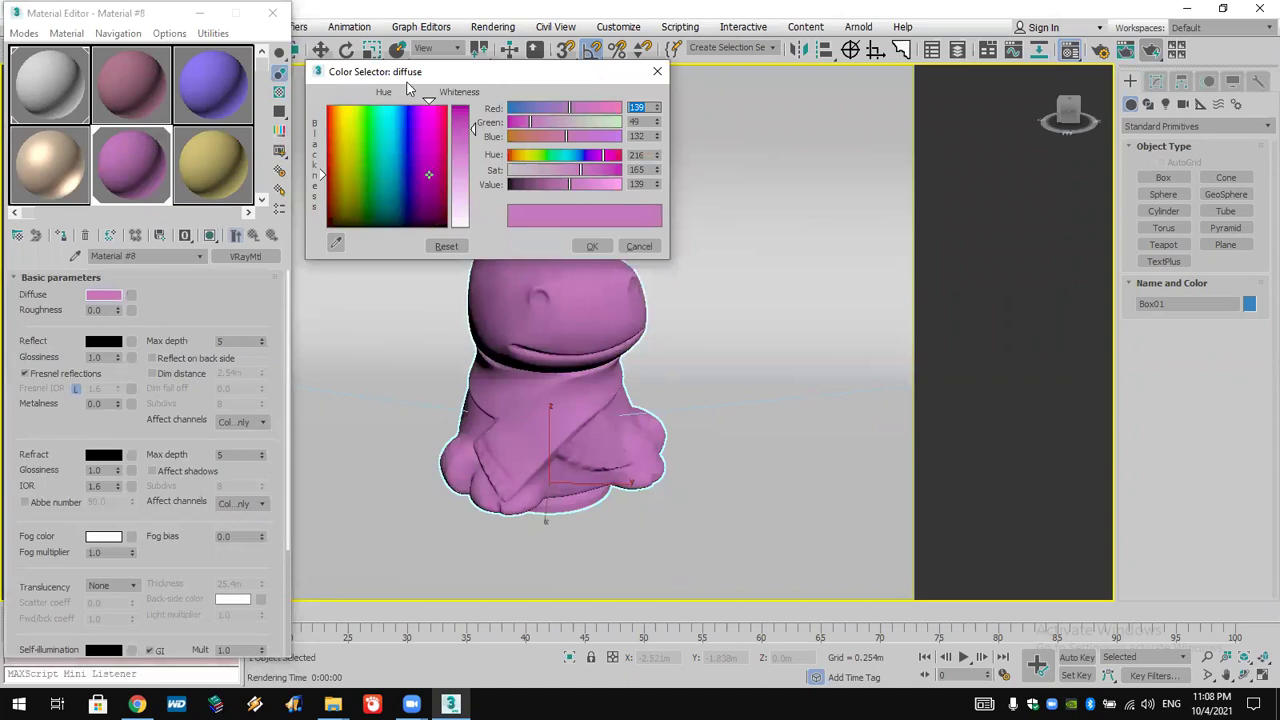
drag(375, 71, 494, 100)
mouse_move(470, 150)
mouse_down()
mouse_move(455, 152)
mouse_move(459, 248)
mouse_up()
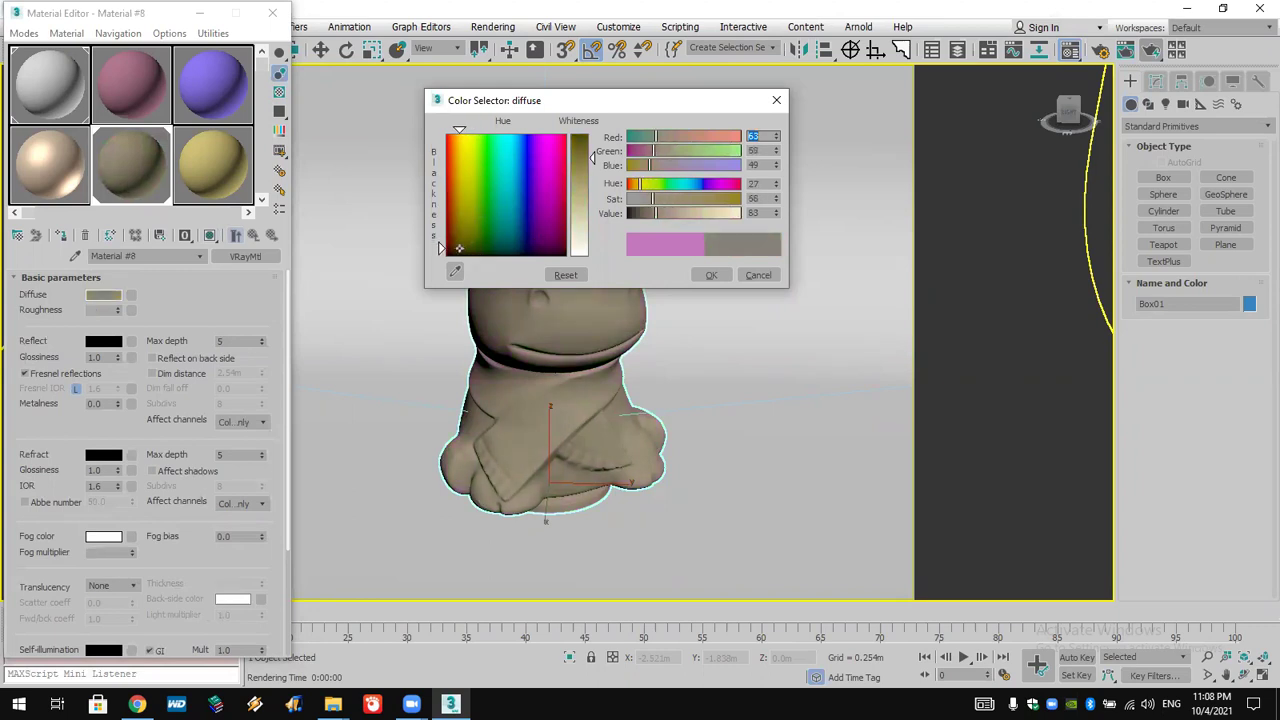
drag(592, 158, 592, 133)
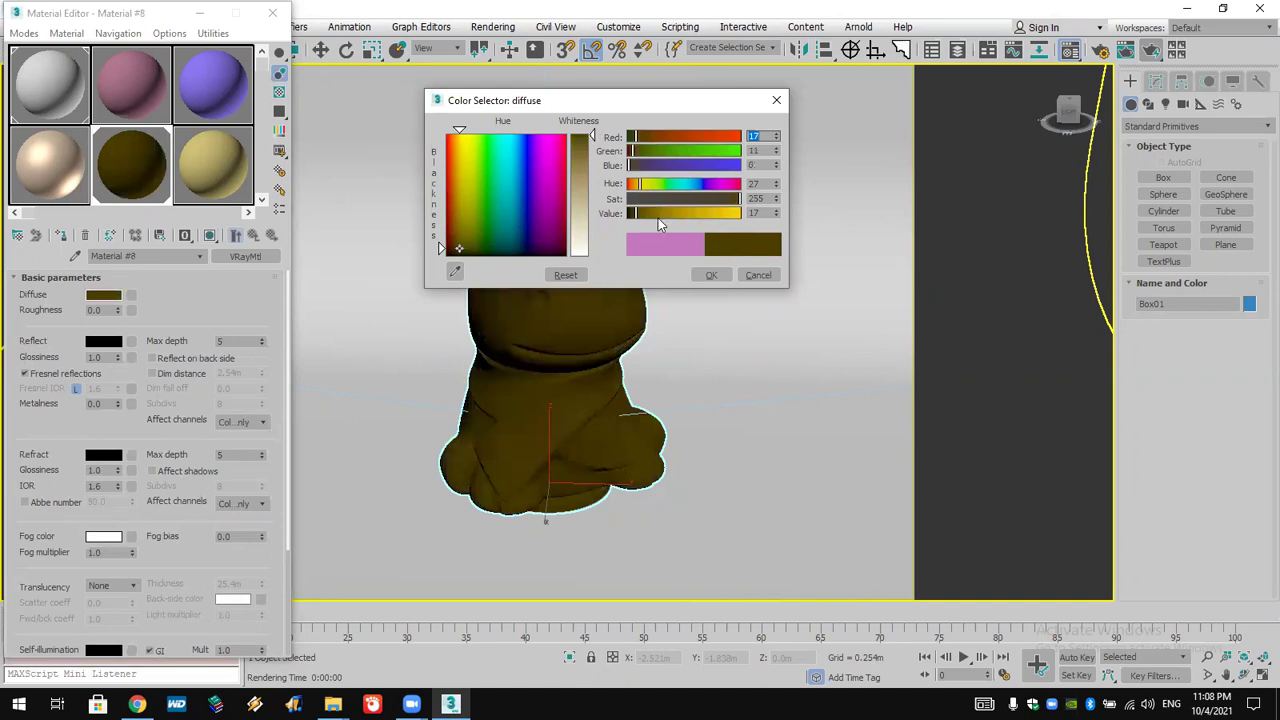
drag(634, 220, 632, 228)
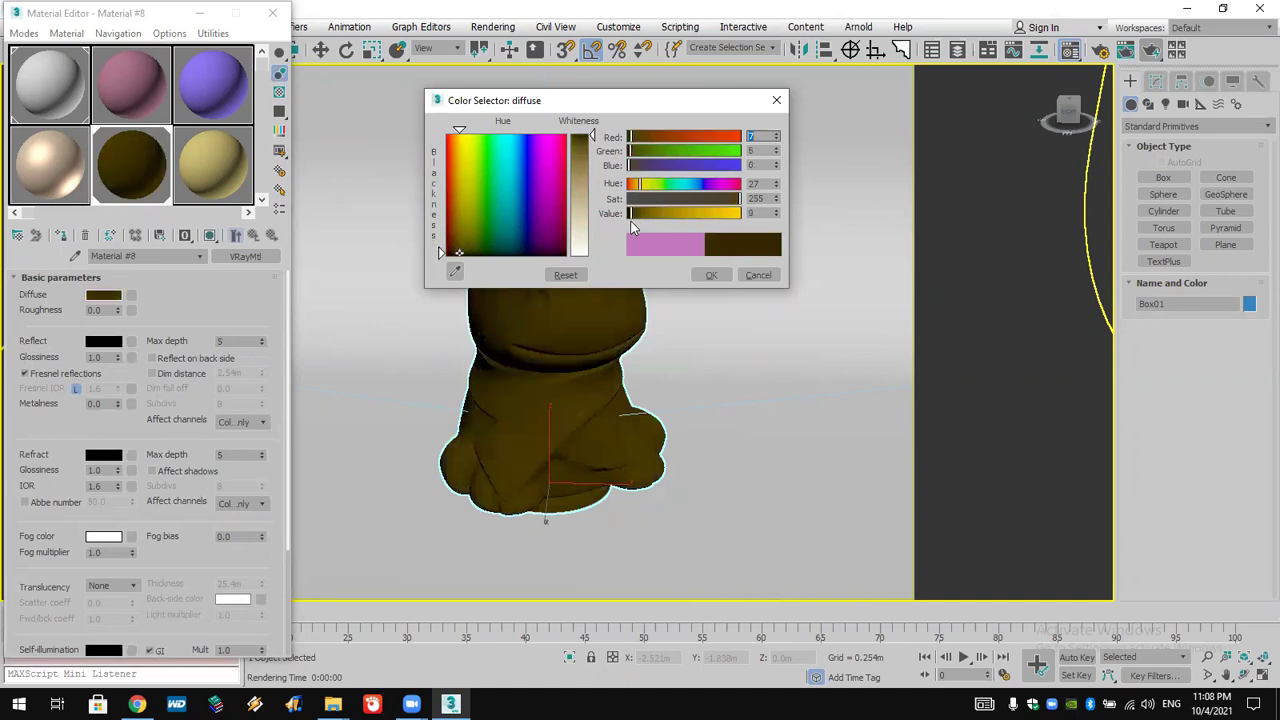
click(710, 275)
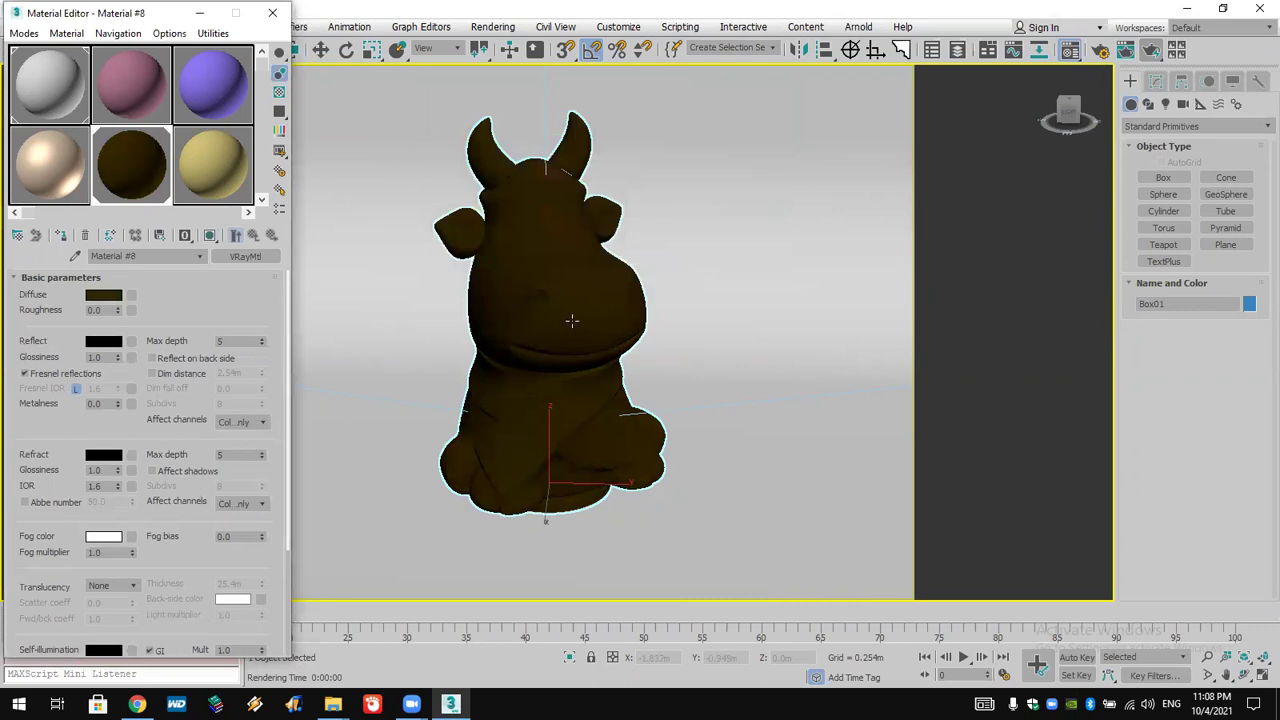
- Open an enlarged sample preview of Material #8 and set its reflection color to gray with a value of 119
double_click(123, 180)
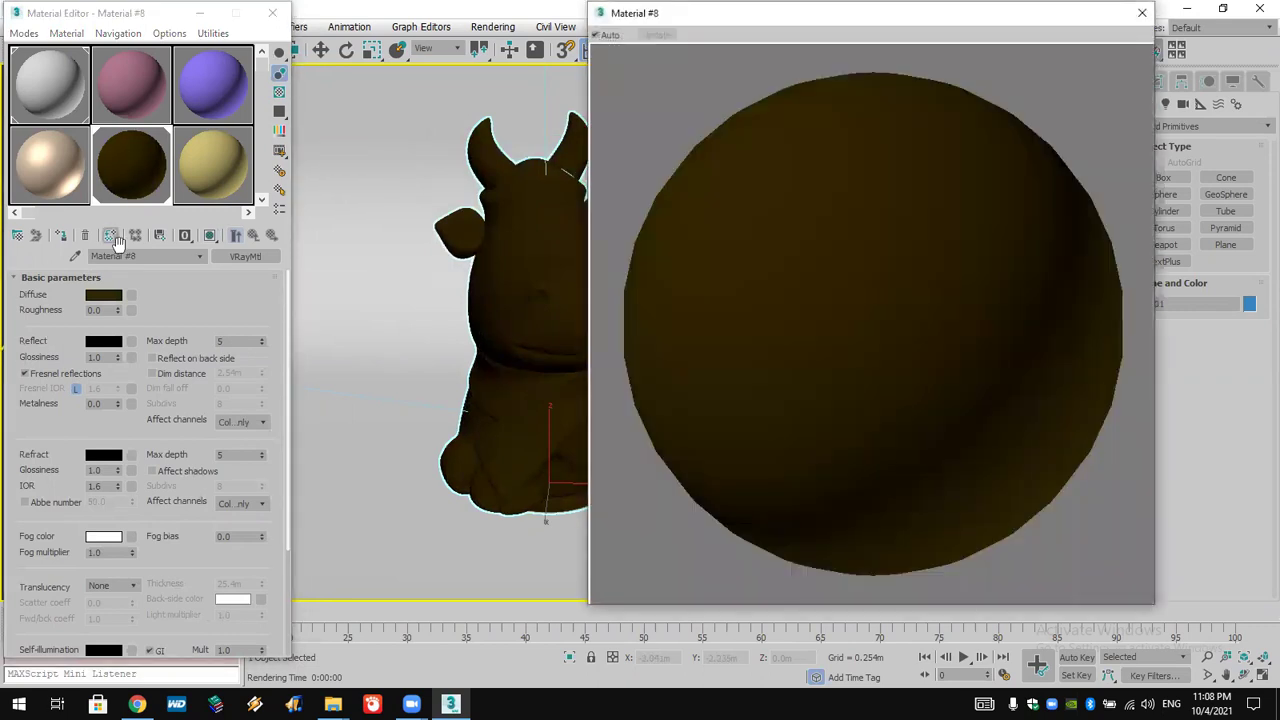
click(182, 307)
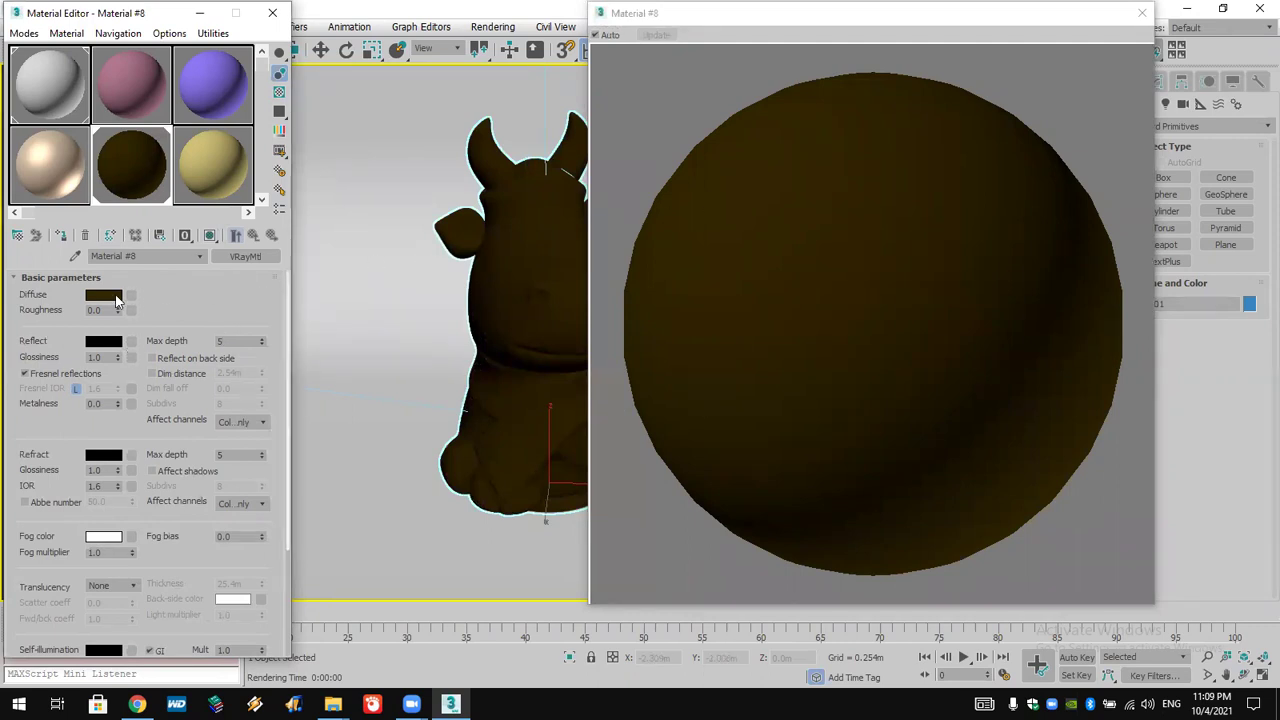
click(104, 342)
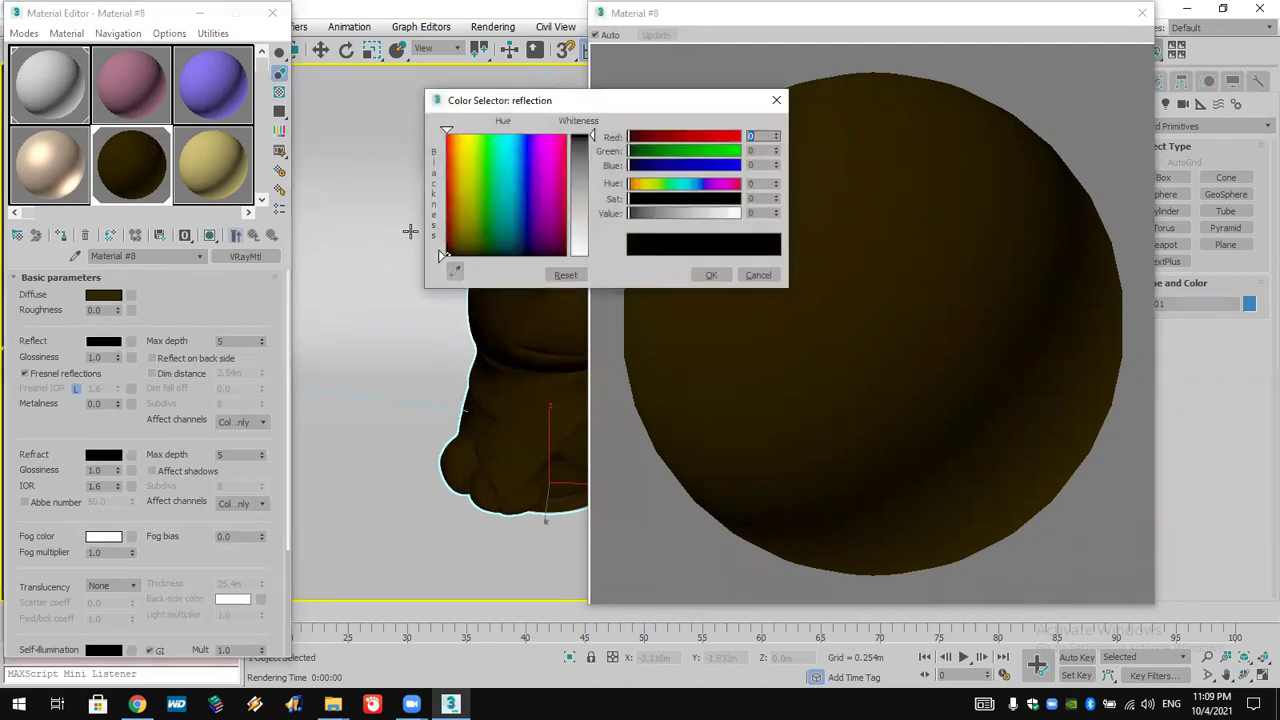
click(580, 194)
click(711, 275)
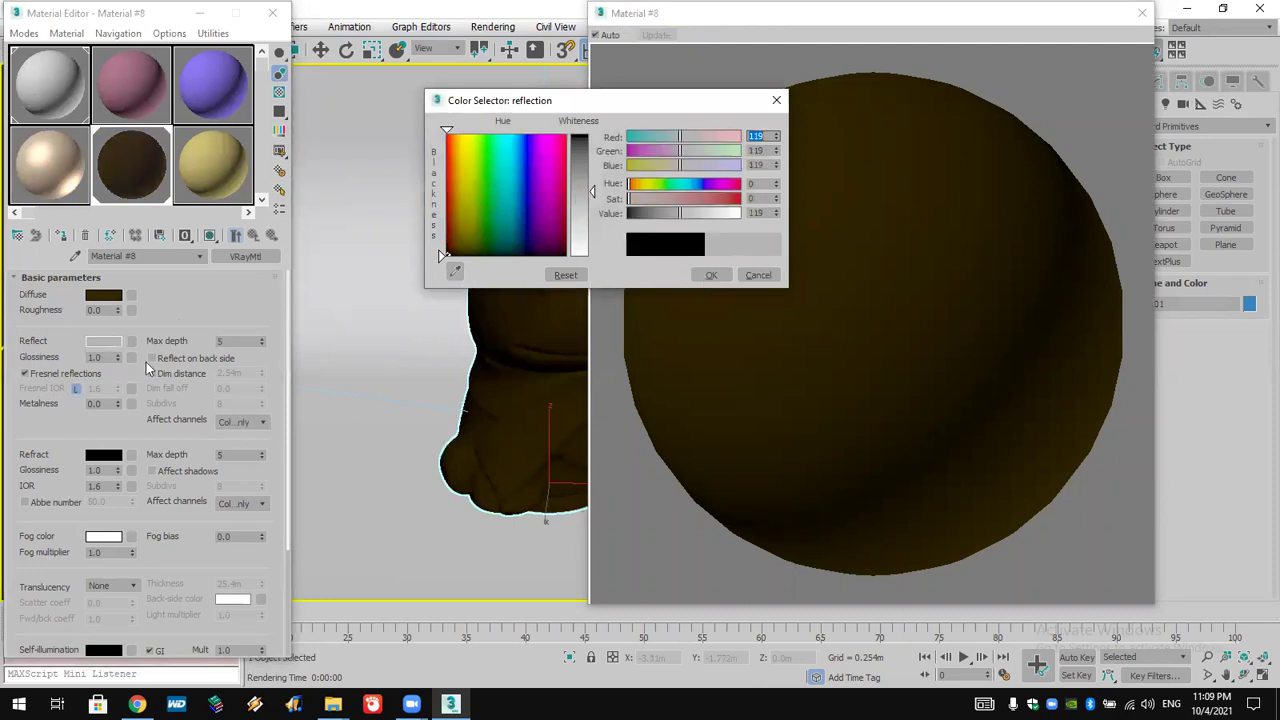
- Set the reflection glossiness of Material #8 to 0.85
double_click(97, 357)
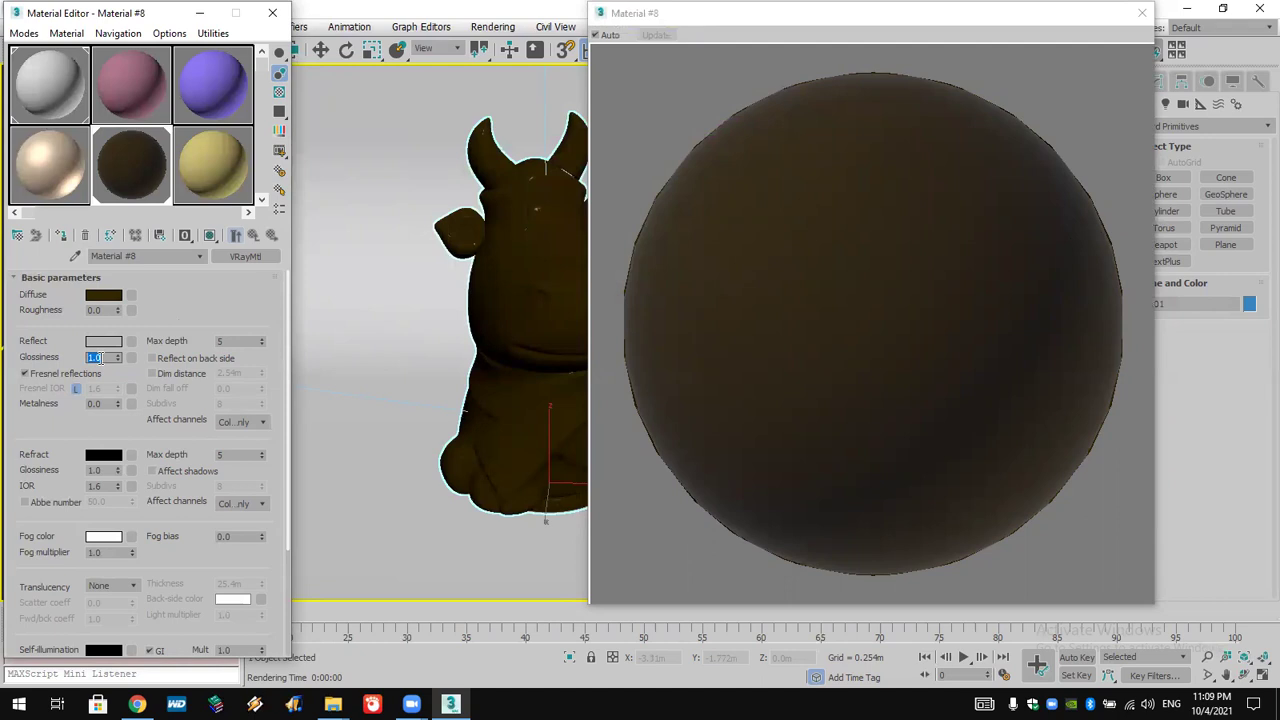
key(BackSpace)
key(Return)
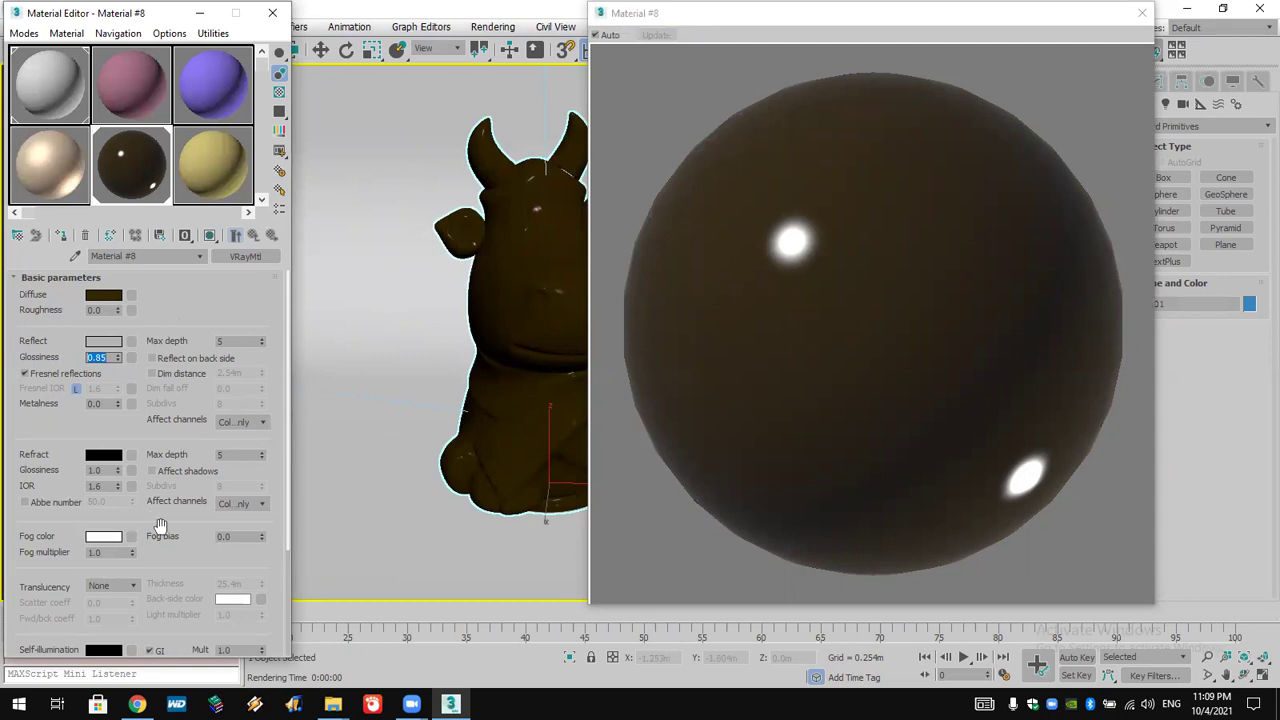
- Add a Noise map to the Bump channel of Material #8 and set the noise size to 1
drag(208, 555, 215, 401)
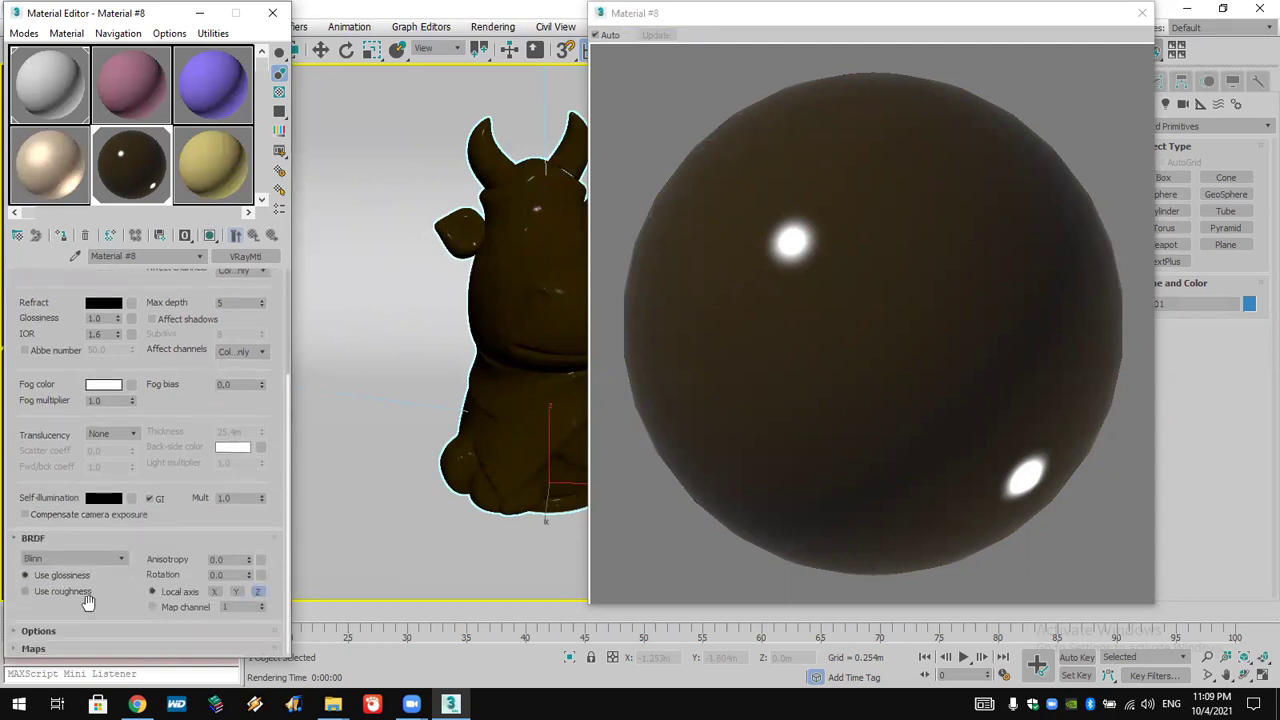
click(88, 650)
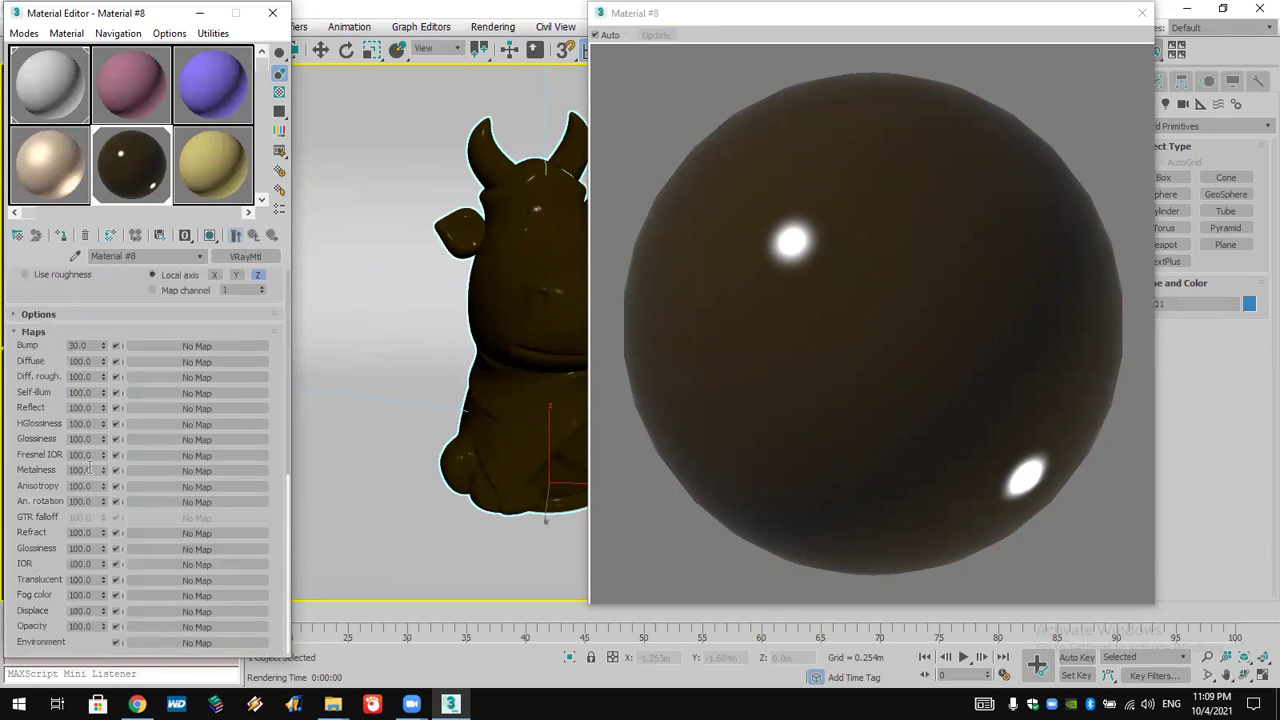
click(139, 347)
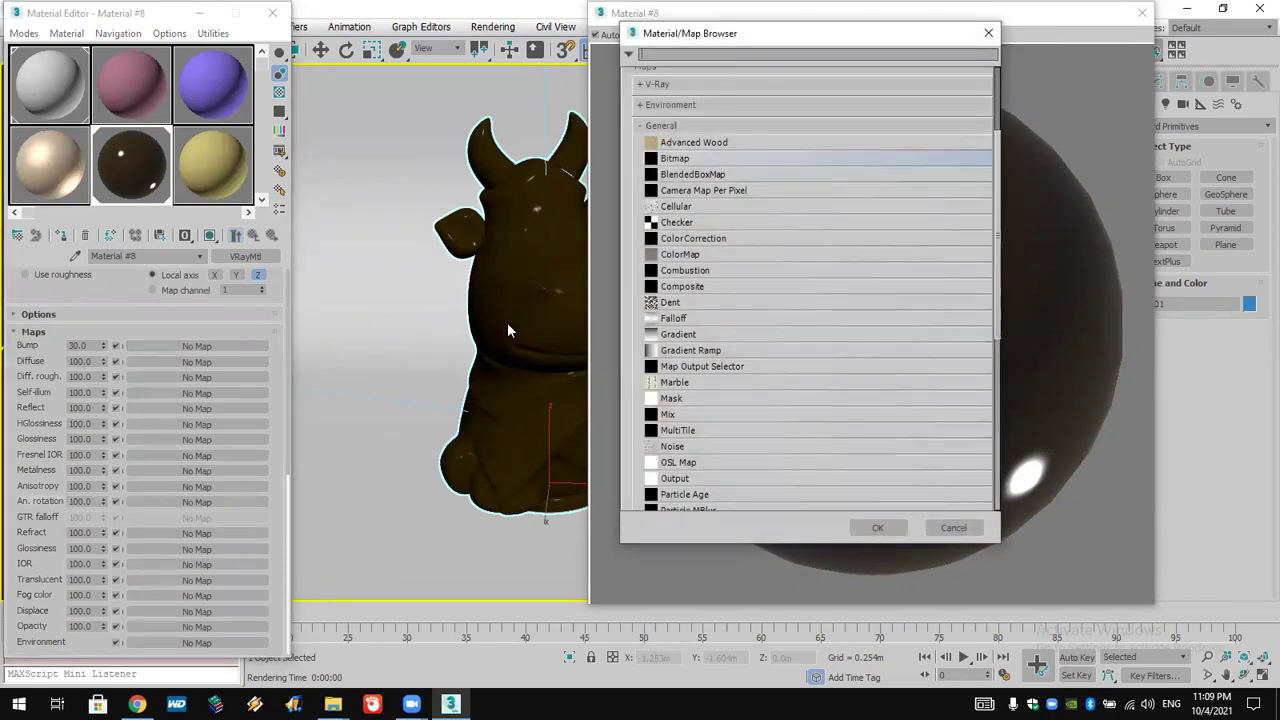
double_click(686, 447)
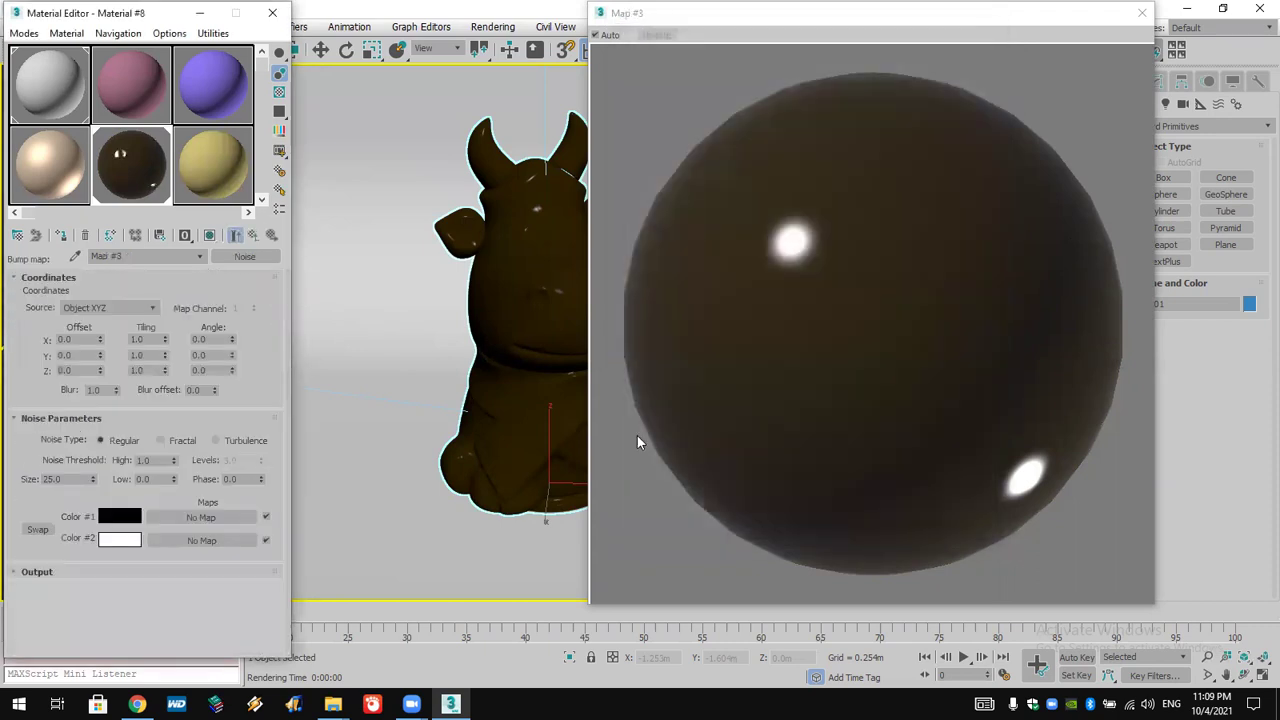
double_click(50, 479)
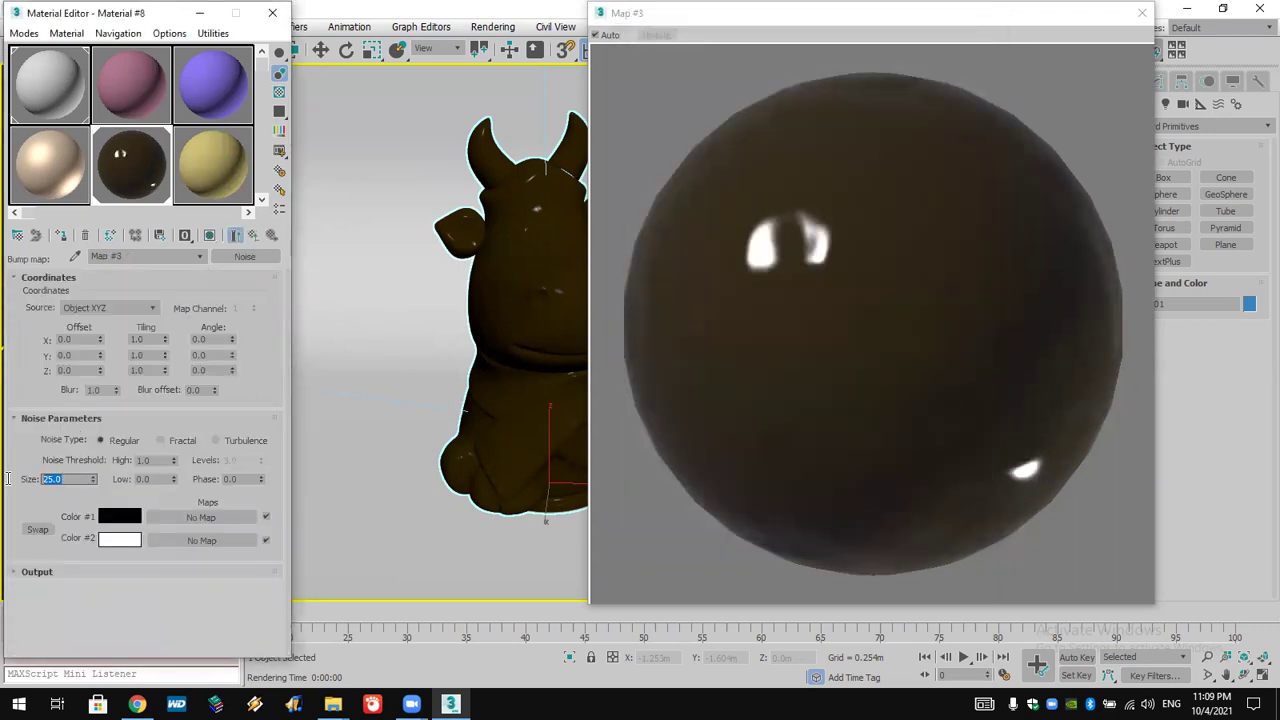
text(1)
key(Return)
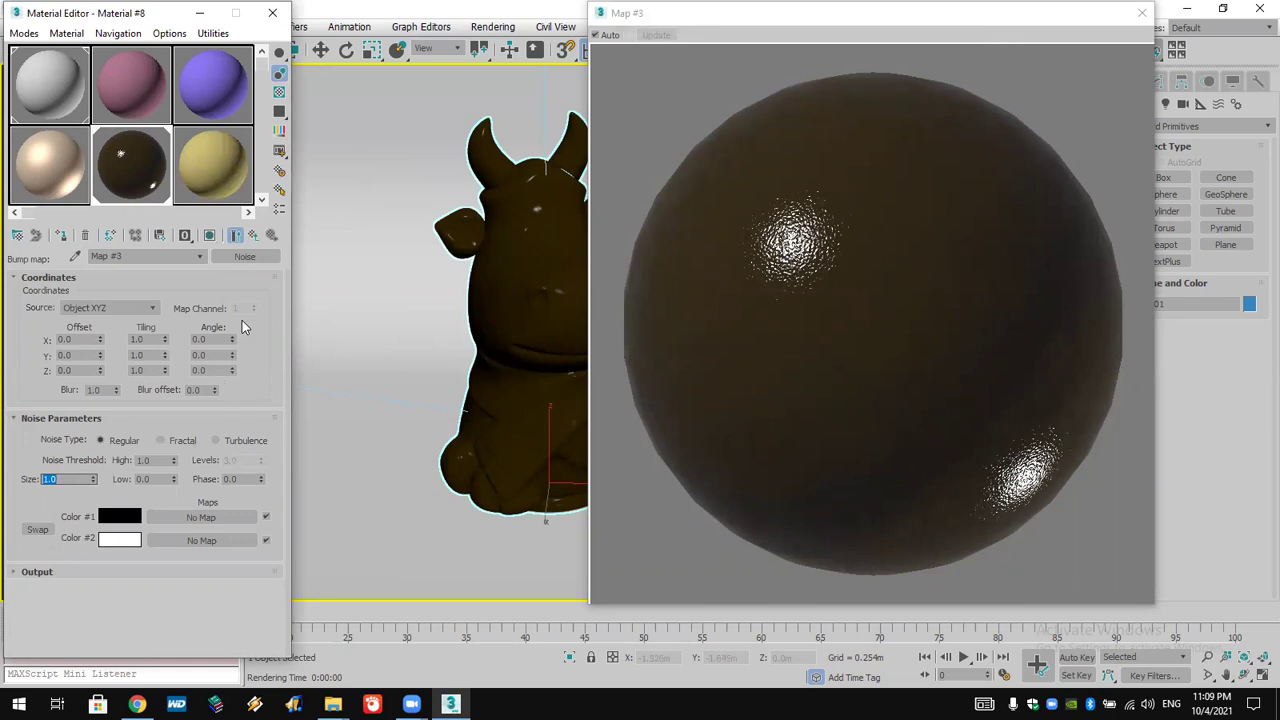
- Return to the main parameters of Material #8 and set its reflection glossiness to 0.6
click(251, 240)
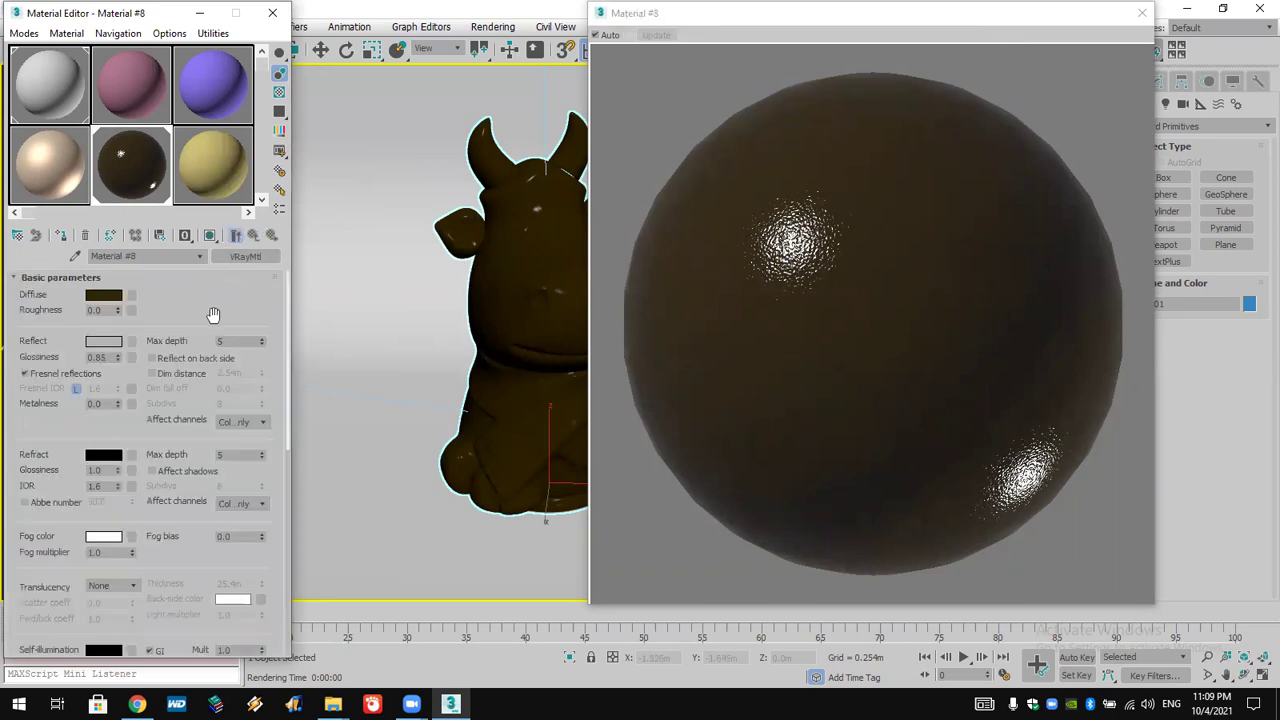
double_click(100, 357)
key(BackSpace)
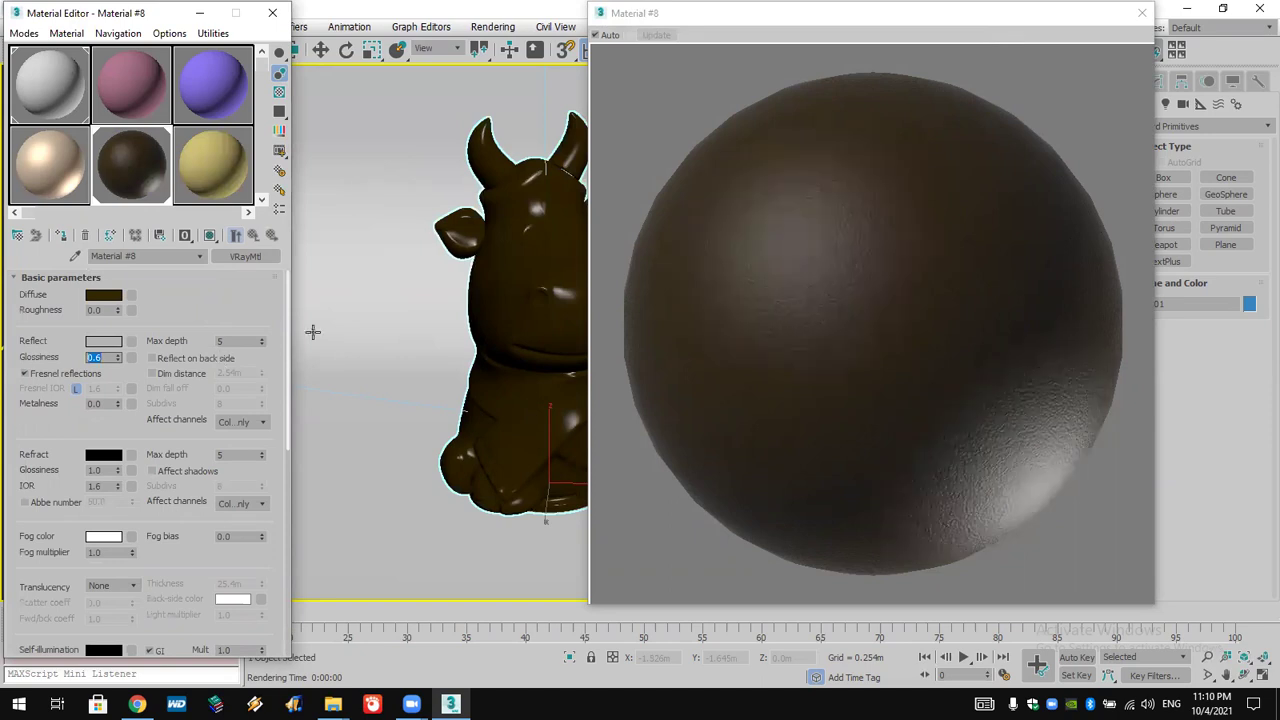
- Review the Noise bump map of Material #8, then clear it from the Bump channel
drag(220, 586, 245, 275)
drag(126, 520, 128, 400)
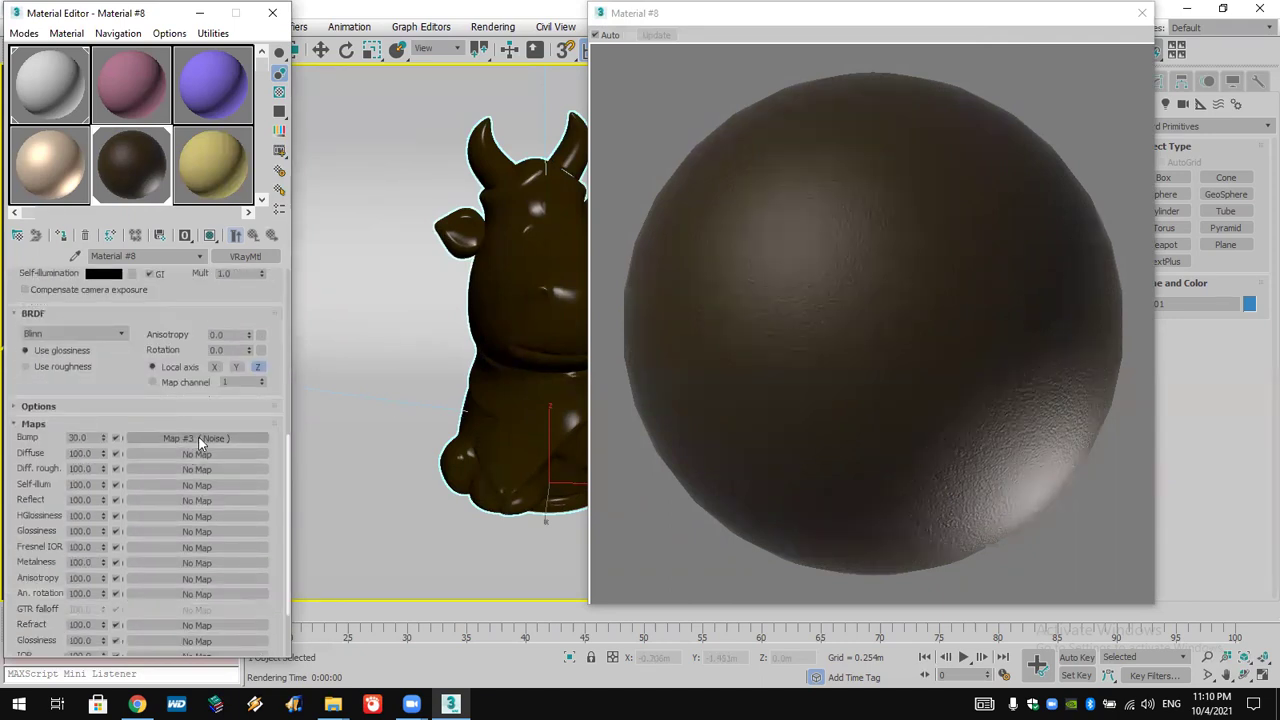
click(209, 438)
click(253, 234)
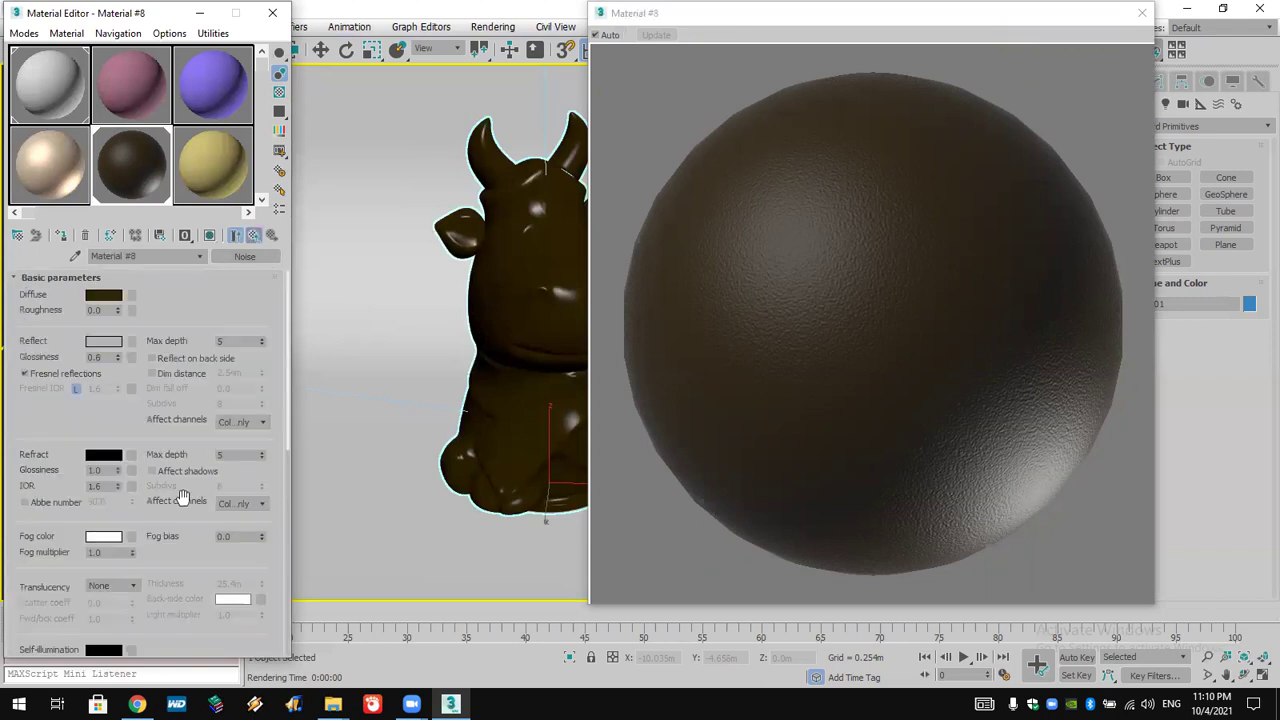
scroll(163, 460, down, 5)
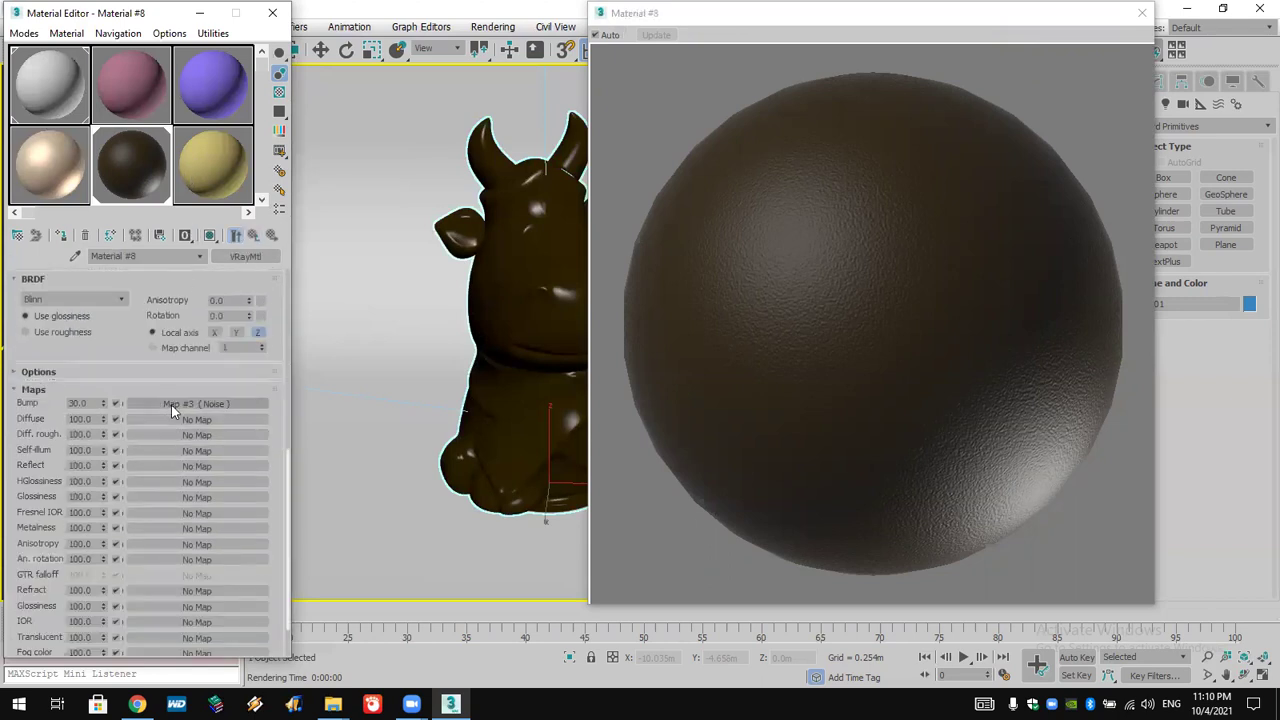
right_click(205, 404)
click(228, 452)
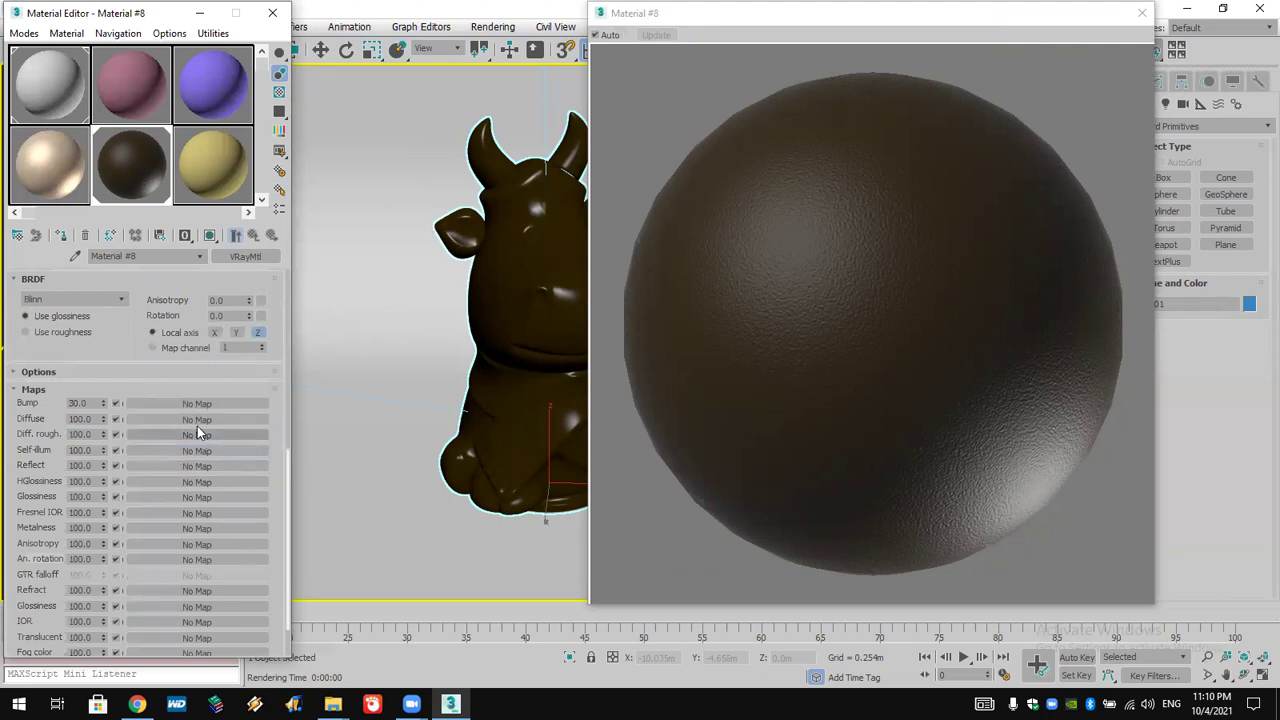
- Load the fabric texture div)(div class=2.jpg as a Bitmap in the Bump channel, then return to Material #8
click(205, 404)
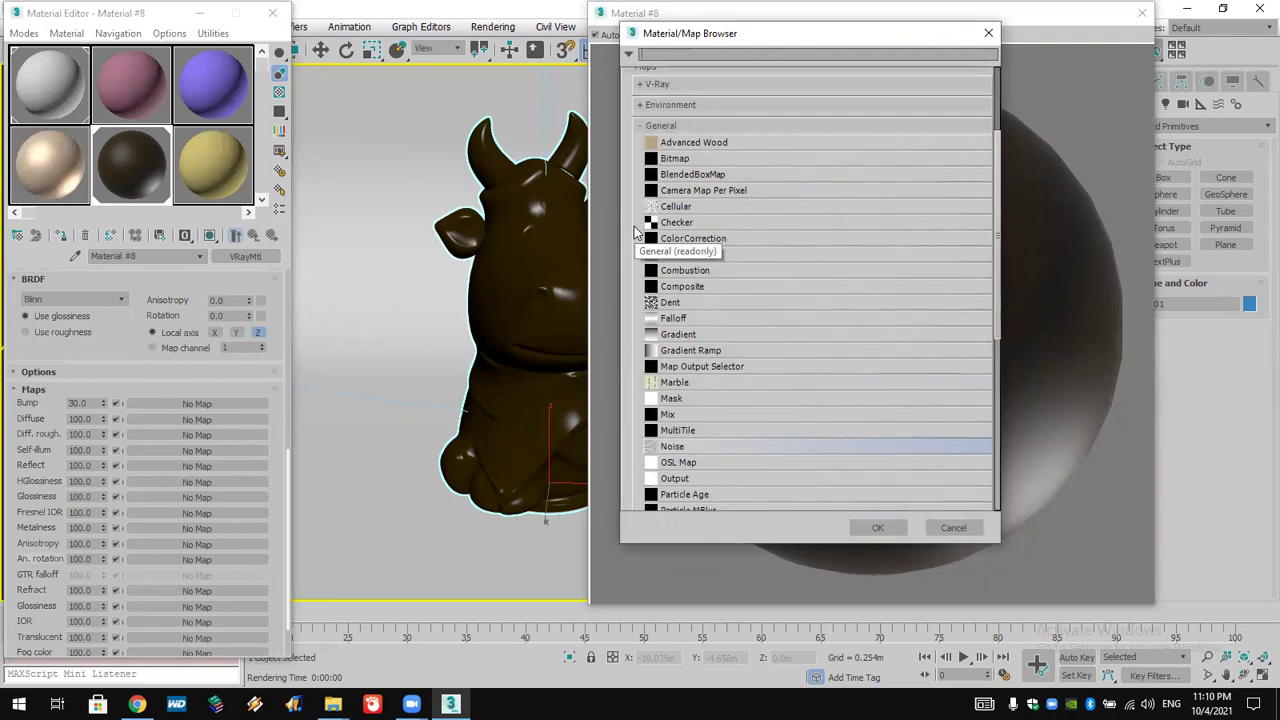
double_click(718, 159)
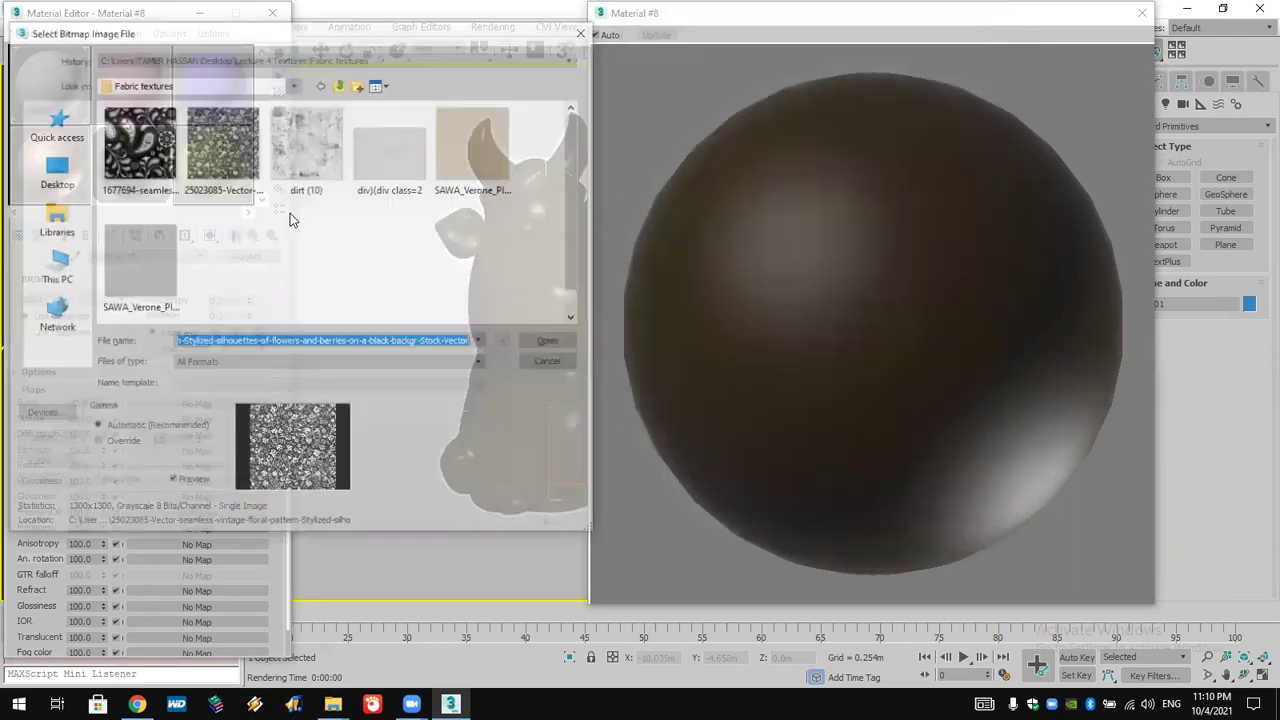
double_click(410, 152)
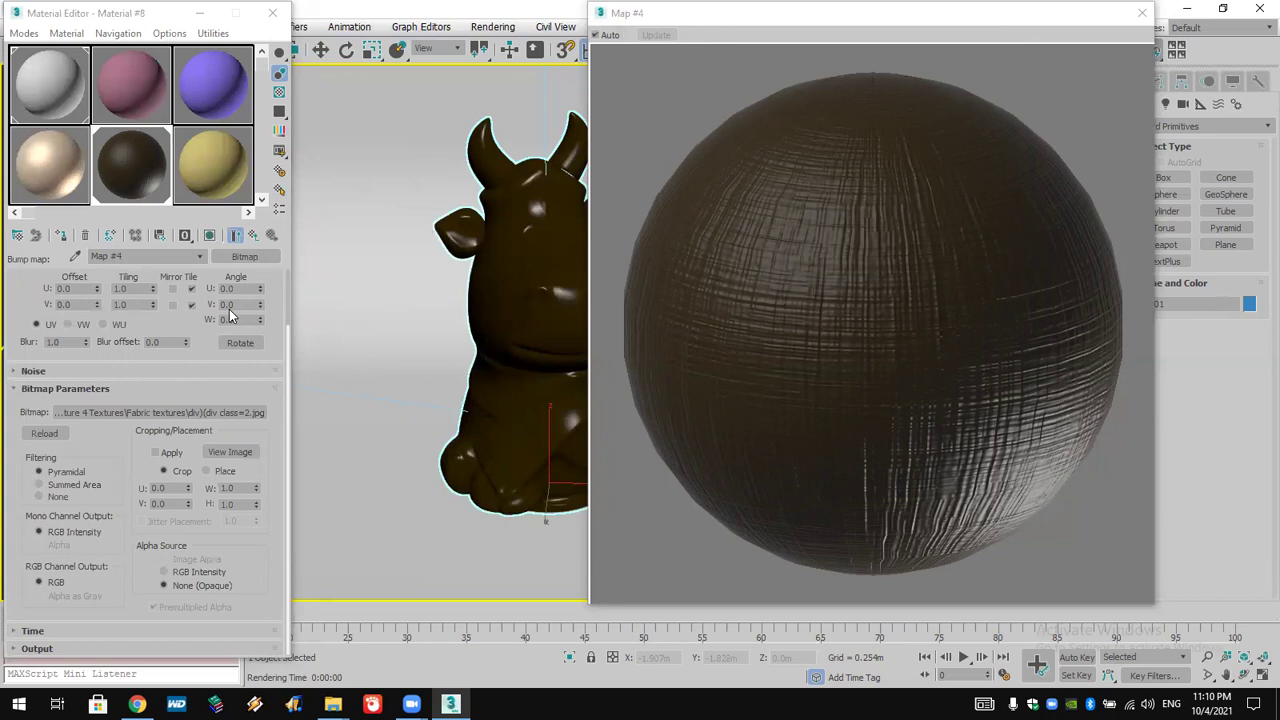
click(253, 235)
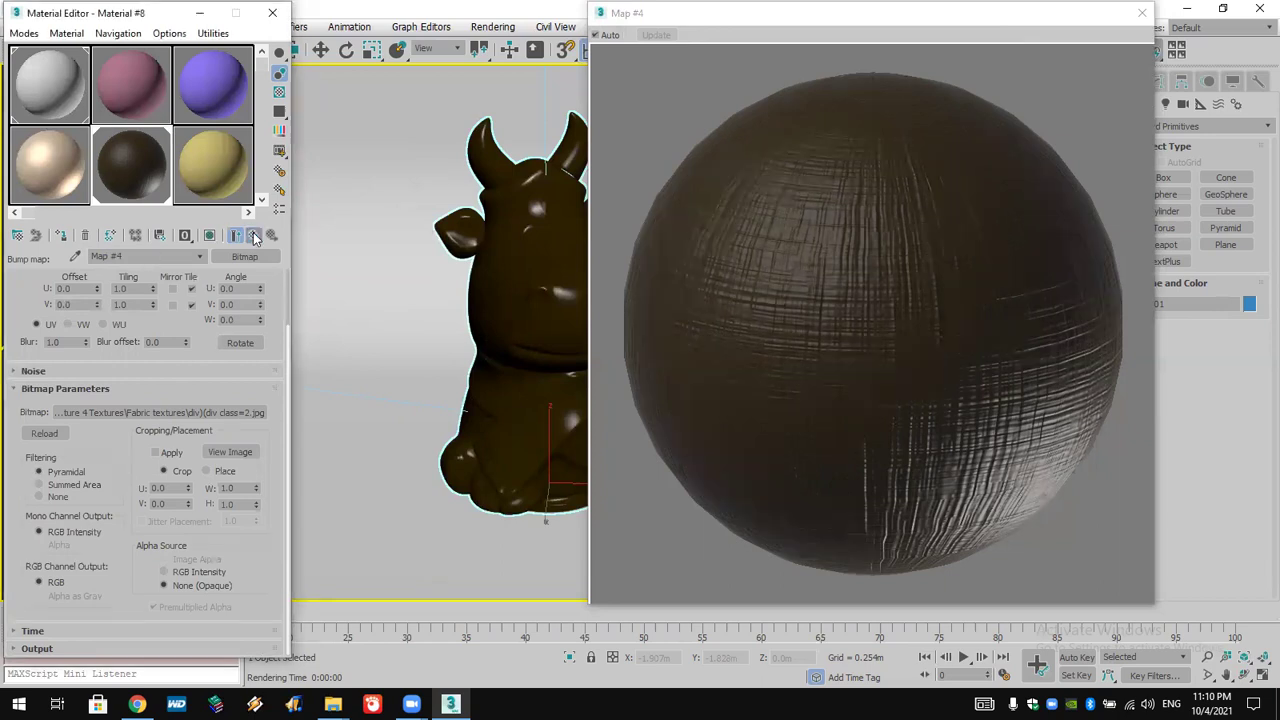
click(253, 235)
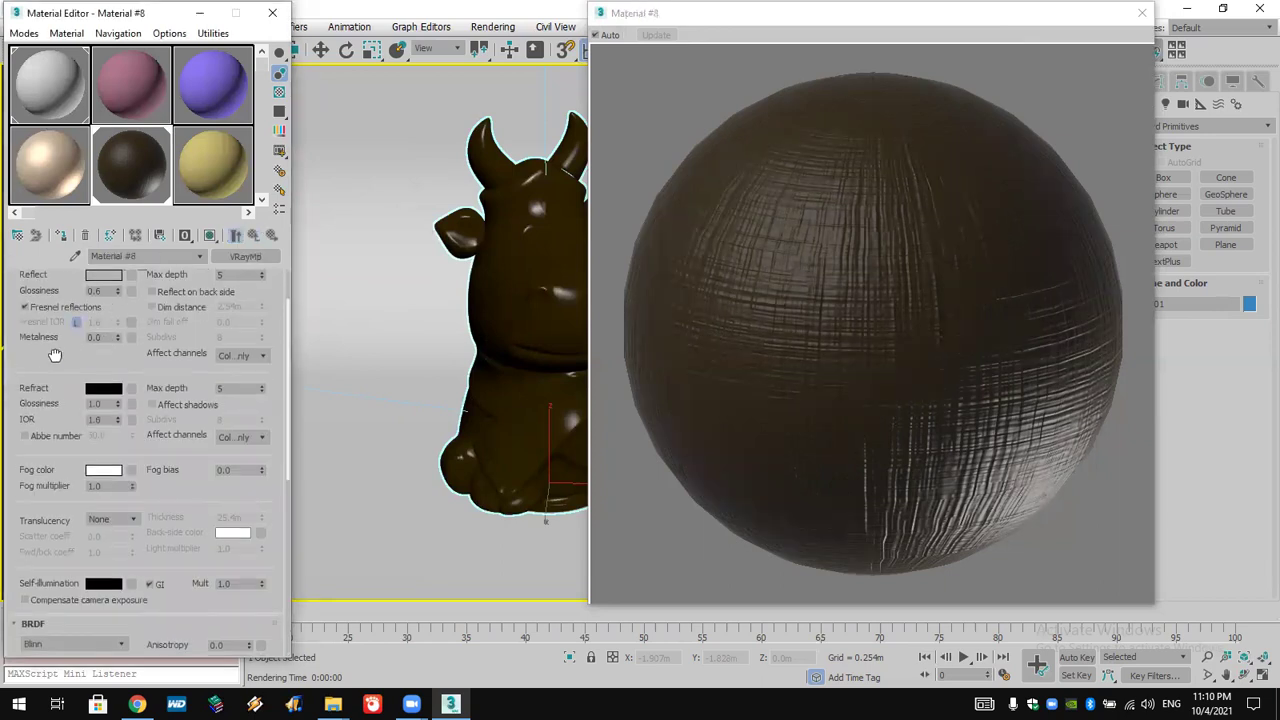
- Compare reflection glossiness values of 0.5 and 0.7 on the fabric-bumped Material #8, then set it back to 0.6
scroll(55, 355, up, 2)
double_click(109, 357)
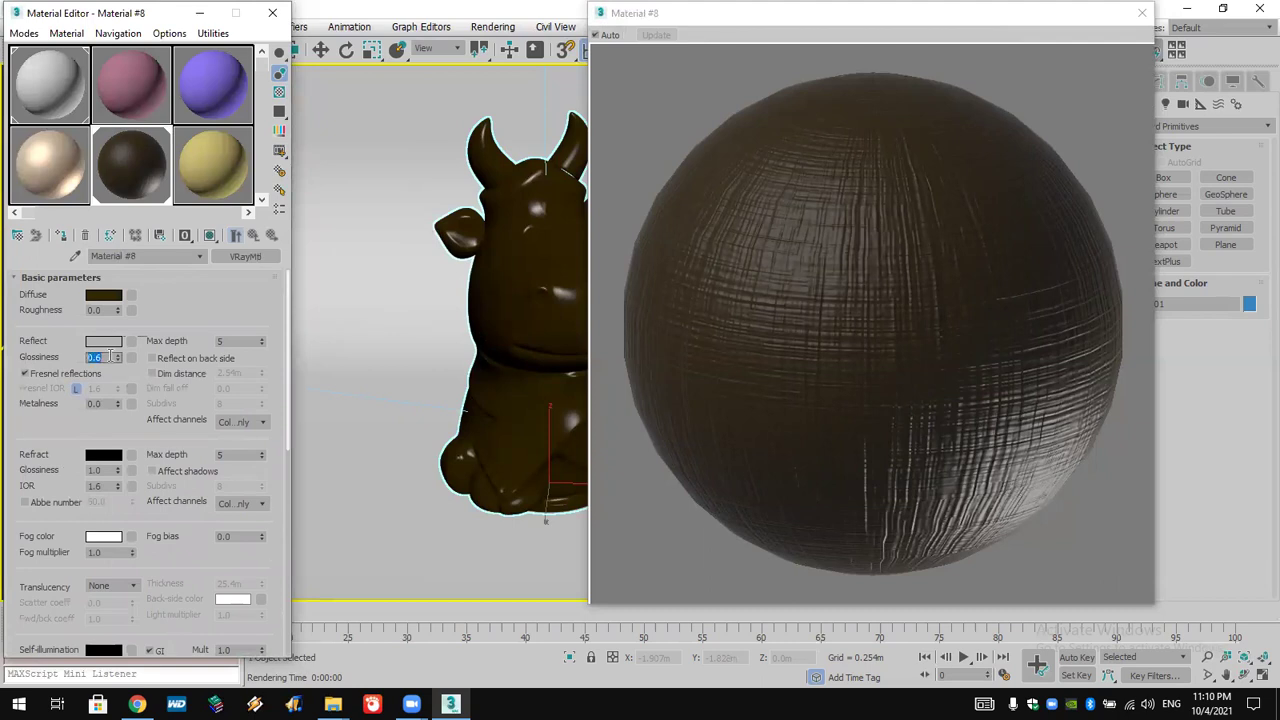
text(.5)
key(Return)
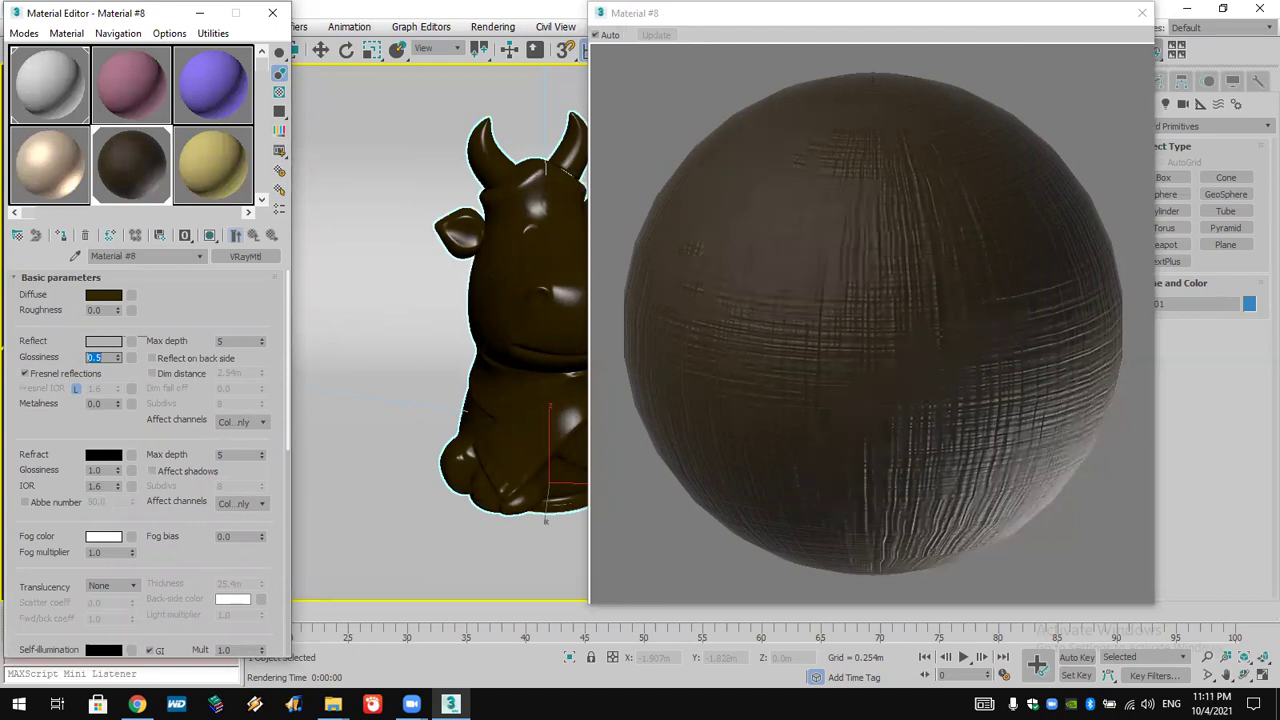
text(.7)
key(Return)
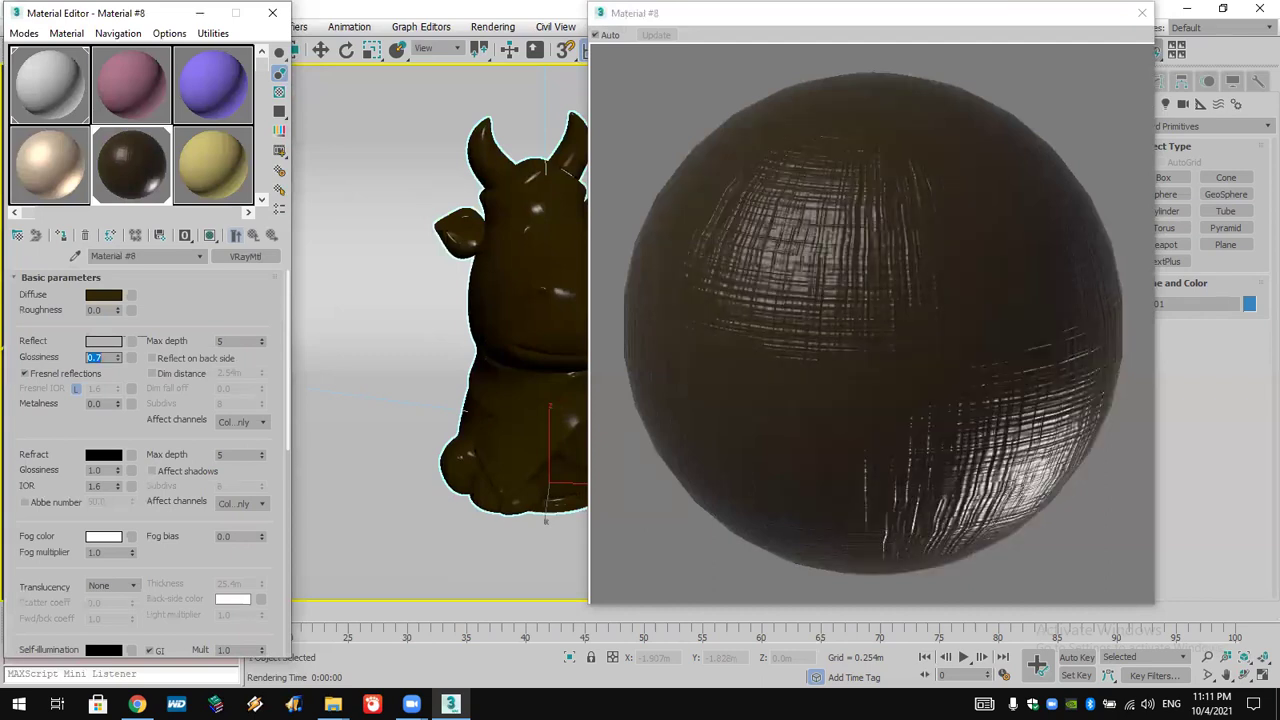
text(.6)
key(Return)
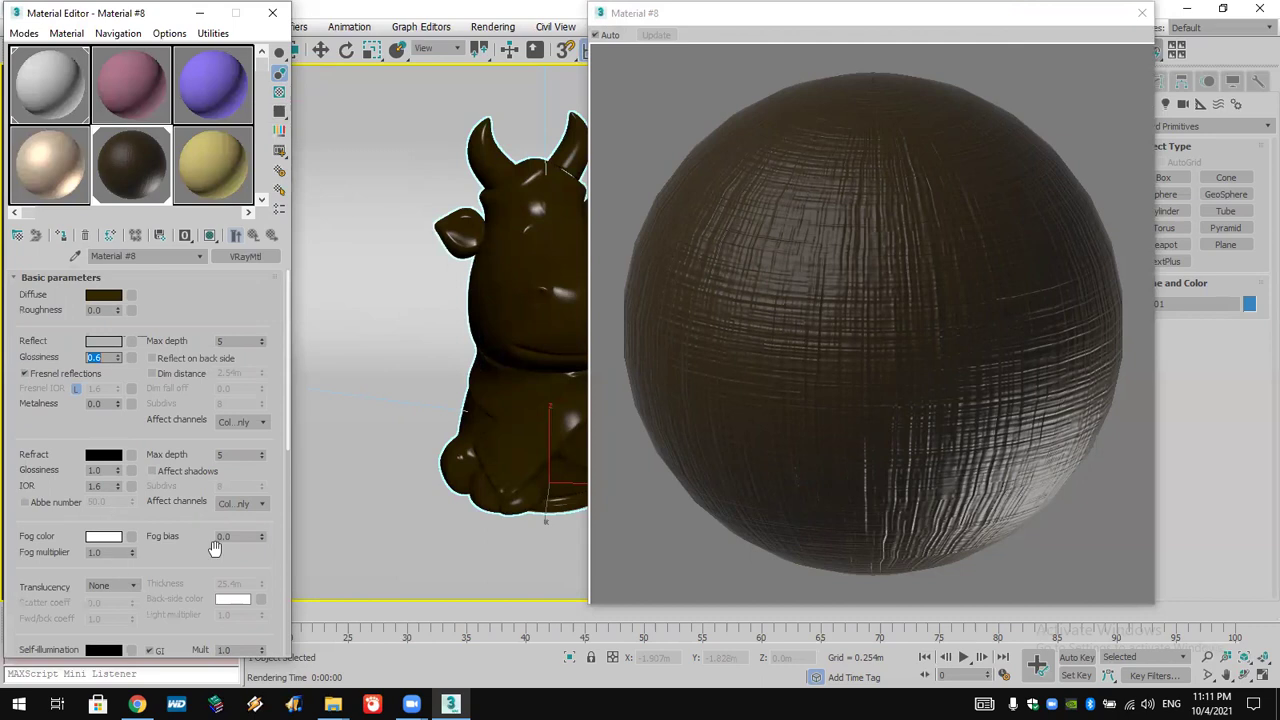
- Replace the bump bitmap of Material #8 with dirt (10).png, then return to the material and re-enter reflection glossiness 0.6
scroll(215, 548, down, 7)
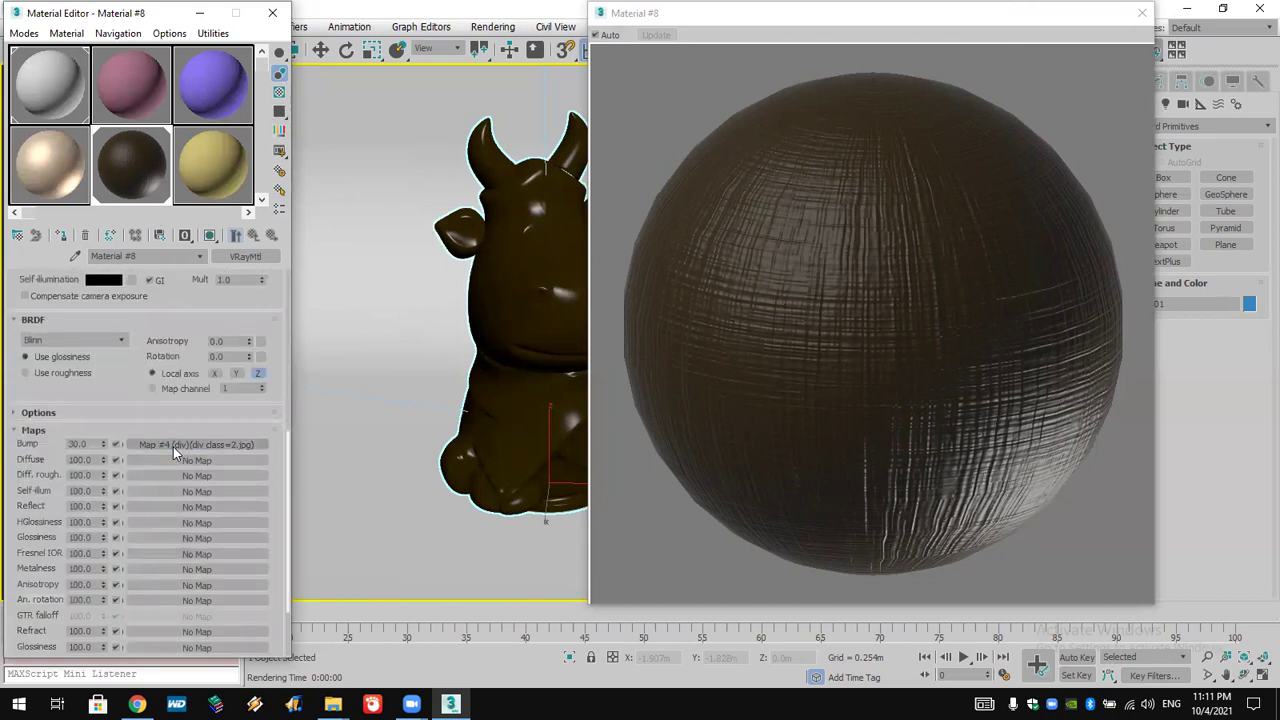
click(173, 447)
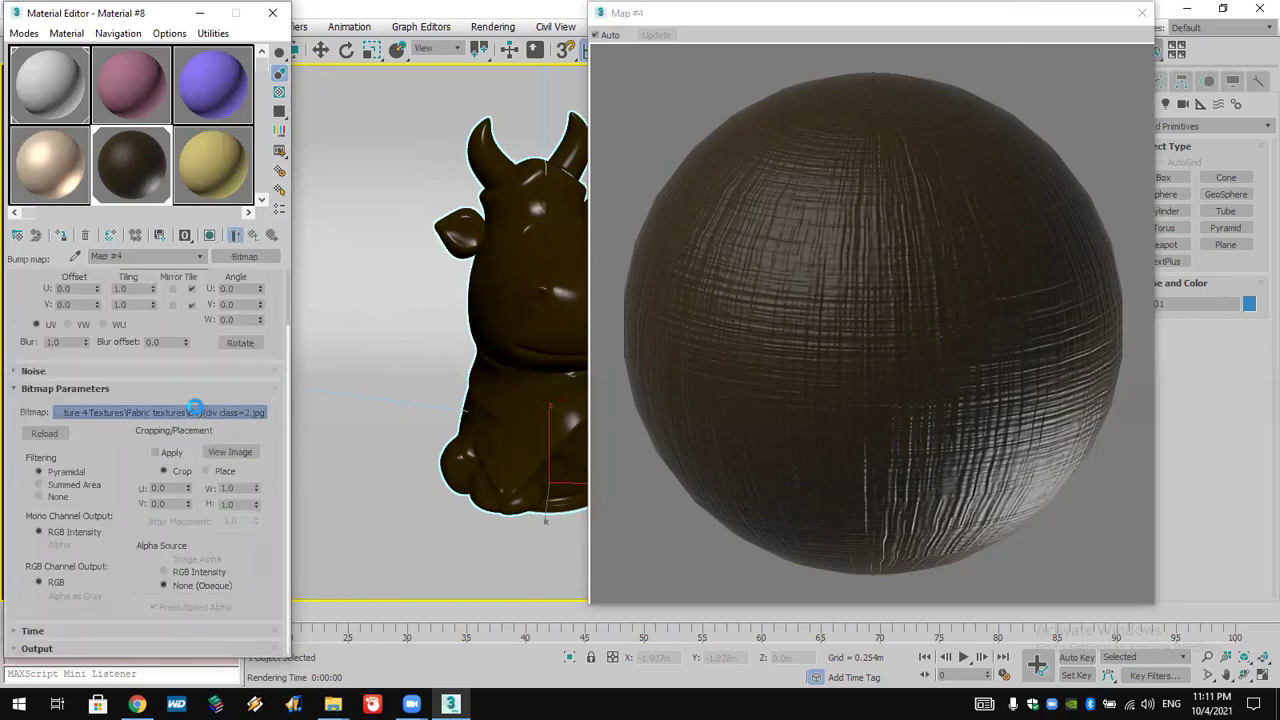
click(195, 408)
double_click(317, 168)
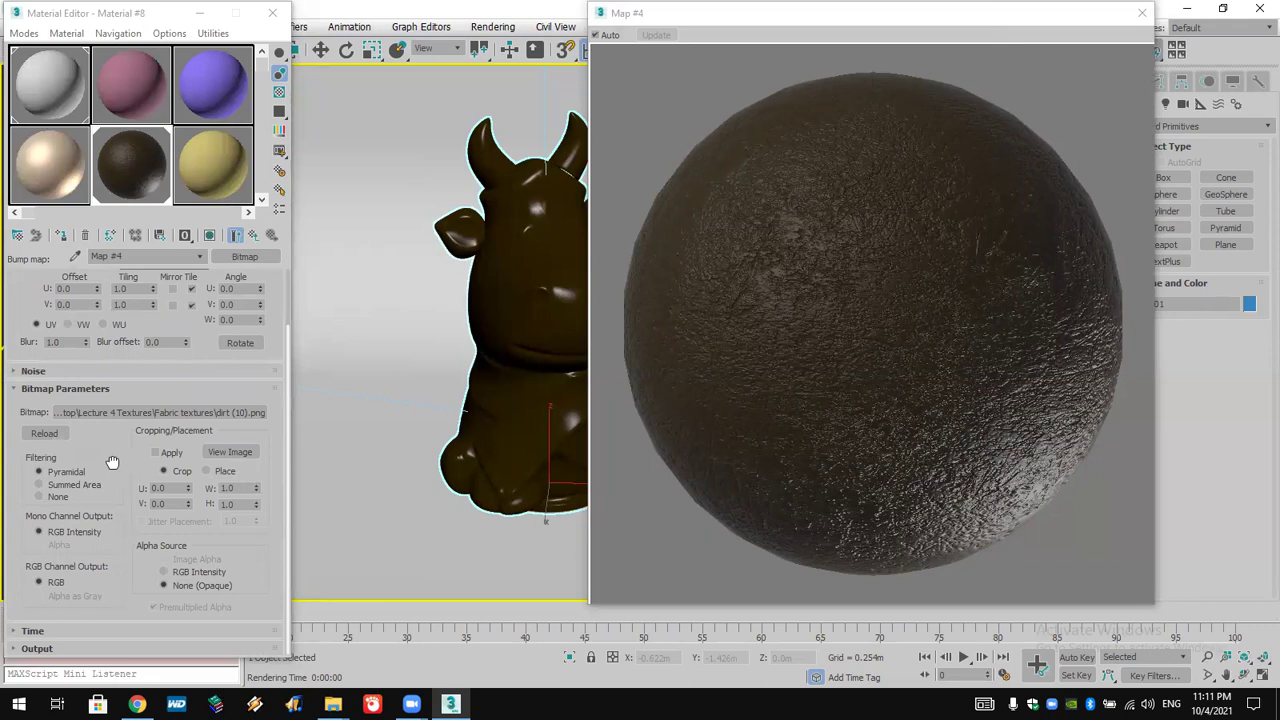
scroll(112, 463, up, 2)
click(255, 235)
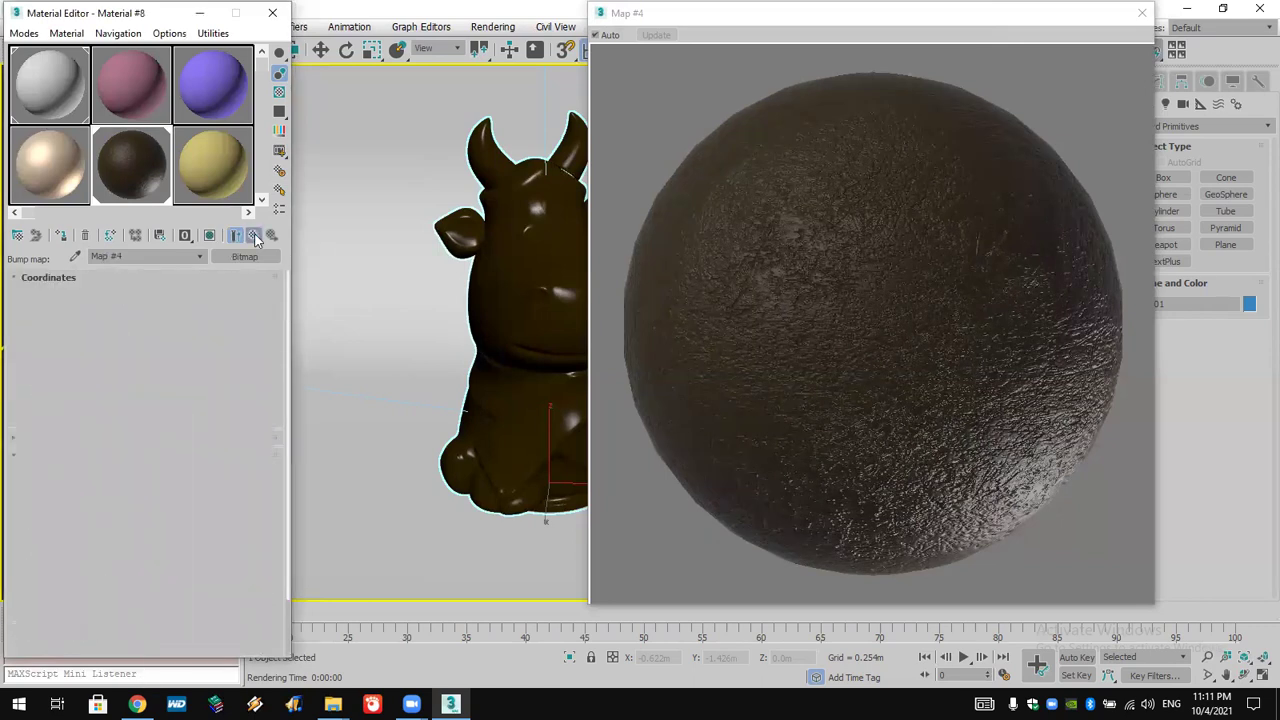
scroll(106, 320, up, 2)
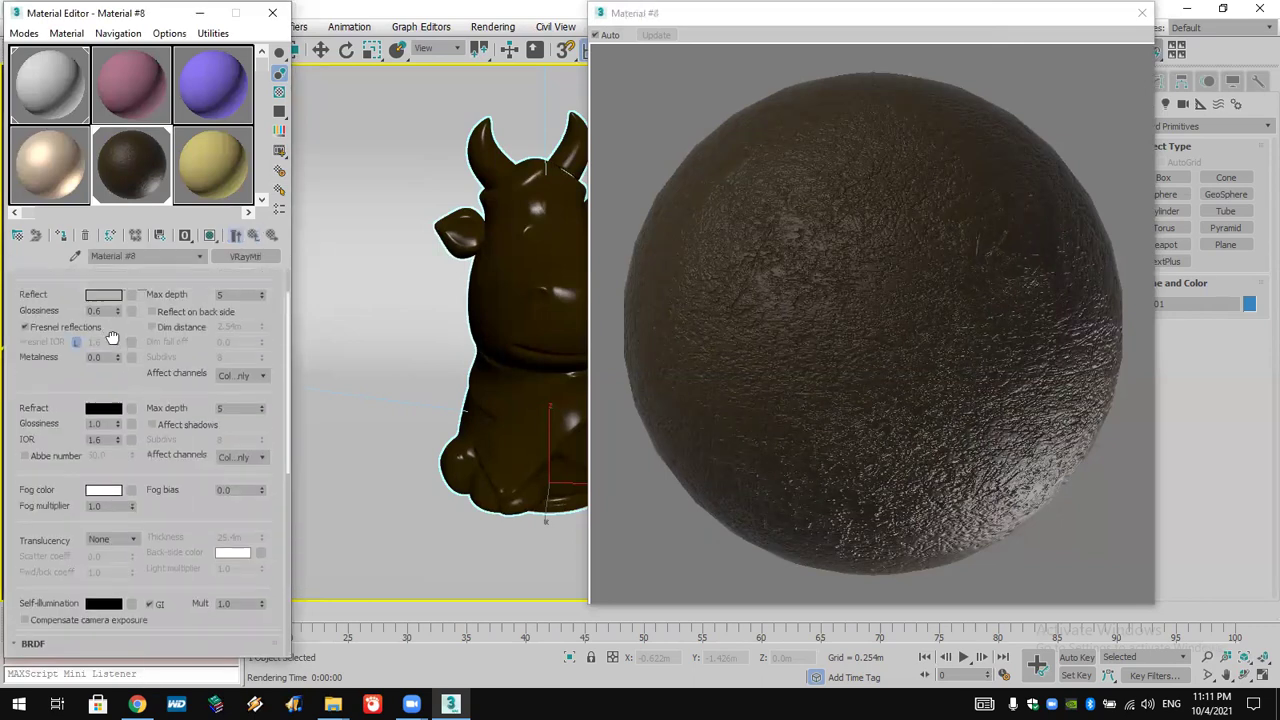
double_click(104, 342)
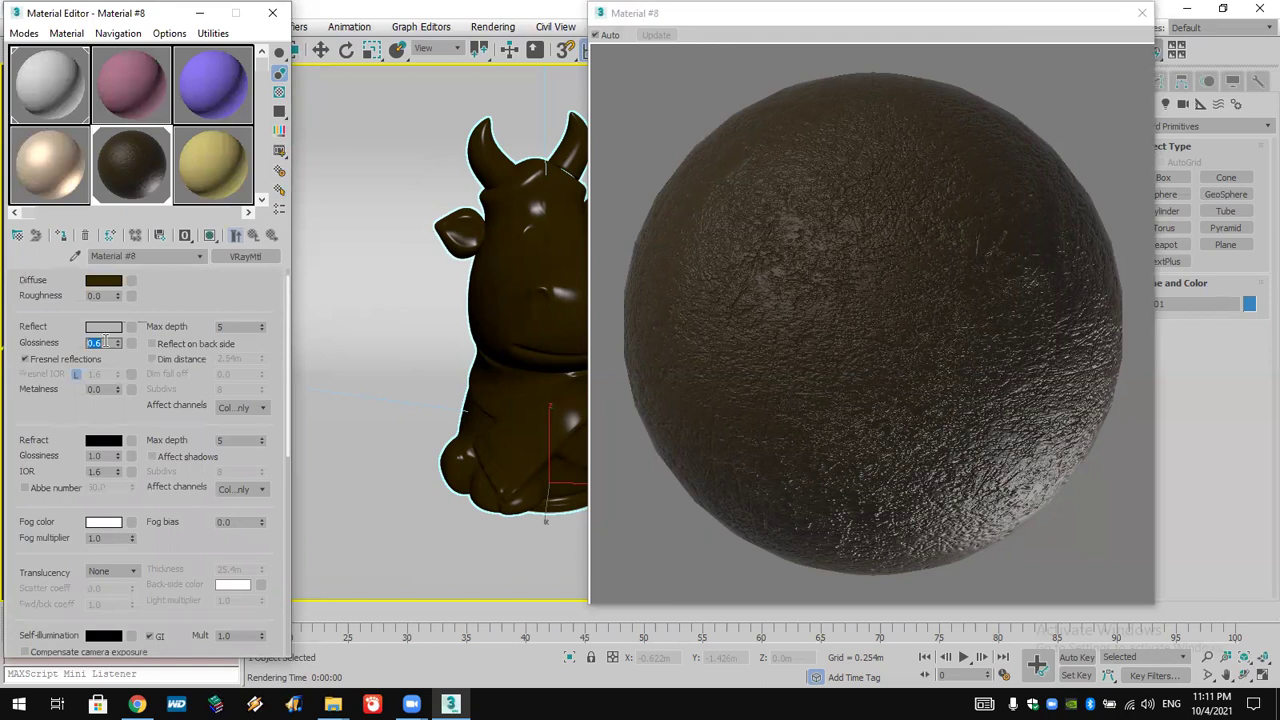
key(Return)
- Replace the bump bitmap of Material #8 with the beige SAWA_Verone texture ending in LE_CHANDELIER_001.jpg, then close the Material Editor
scroll(192, 577, down, 8)
scroll(170, 346, up, 1)
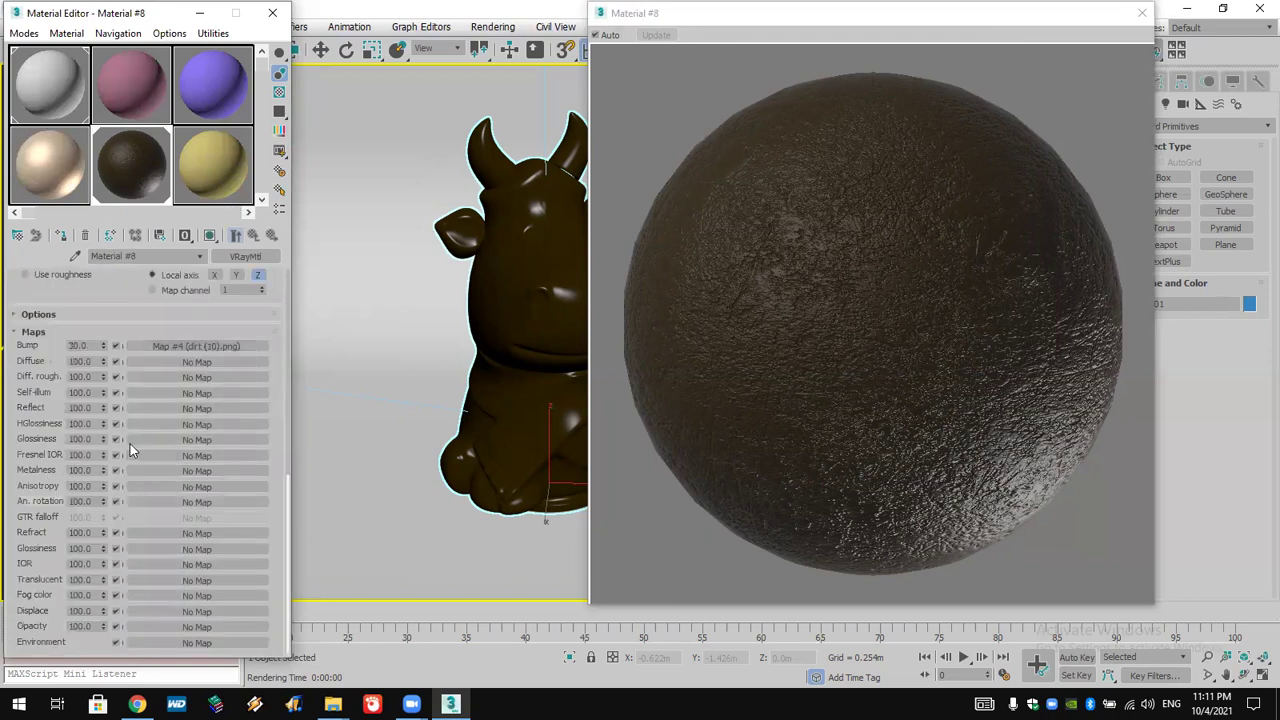
click(170, 346)
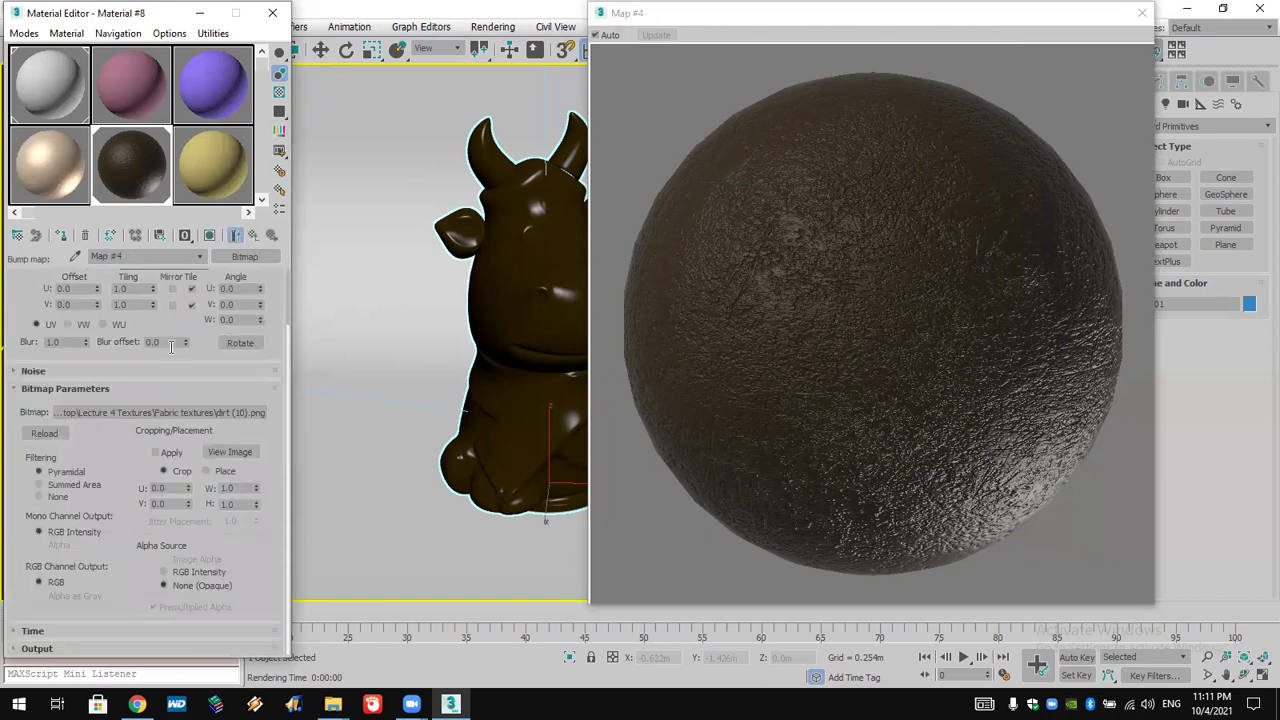
click(182, 418)
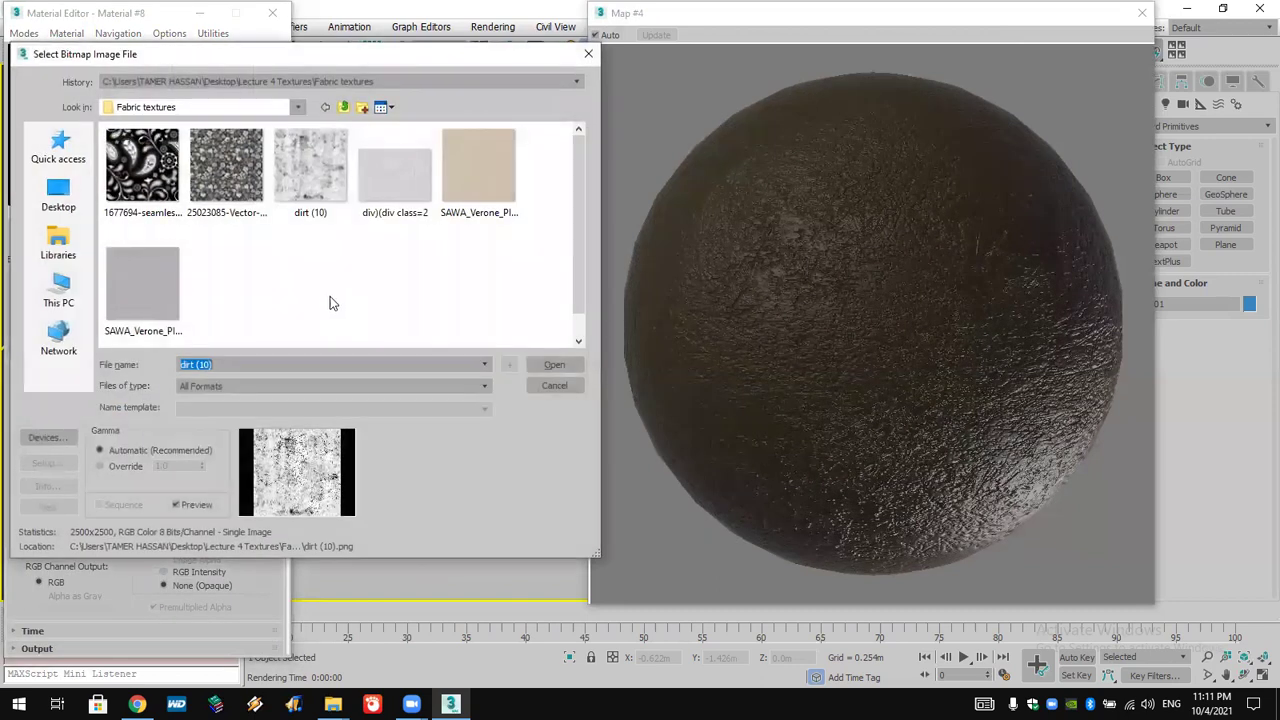
double_click(472, 176)
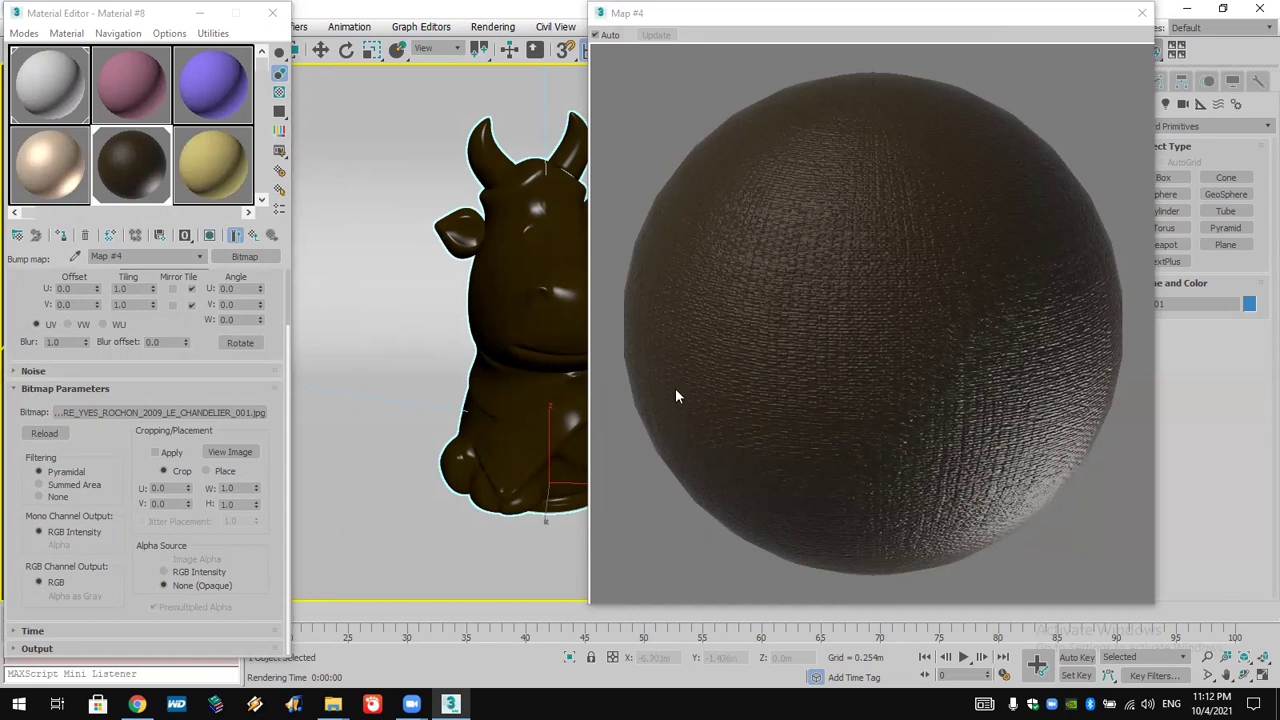
click(272, 12)
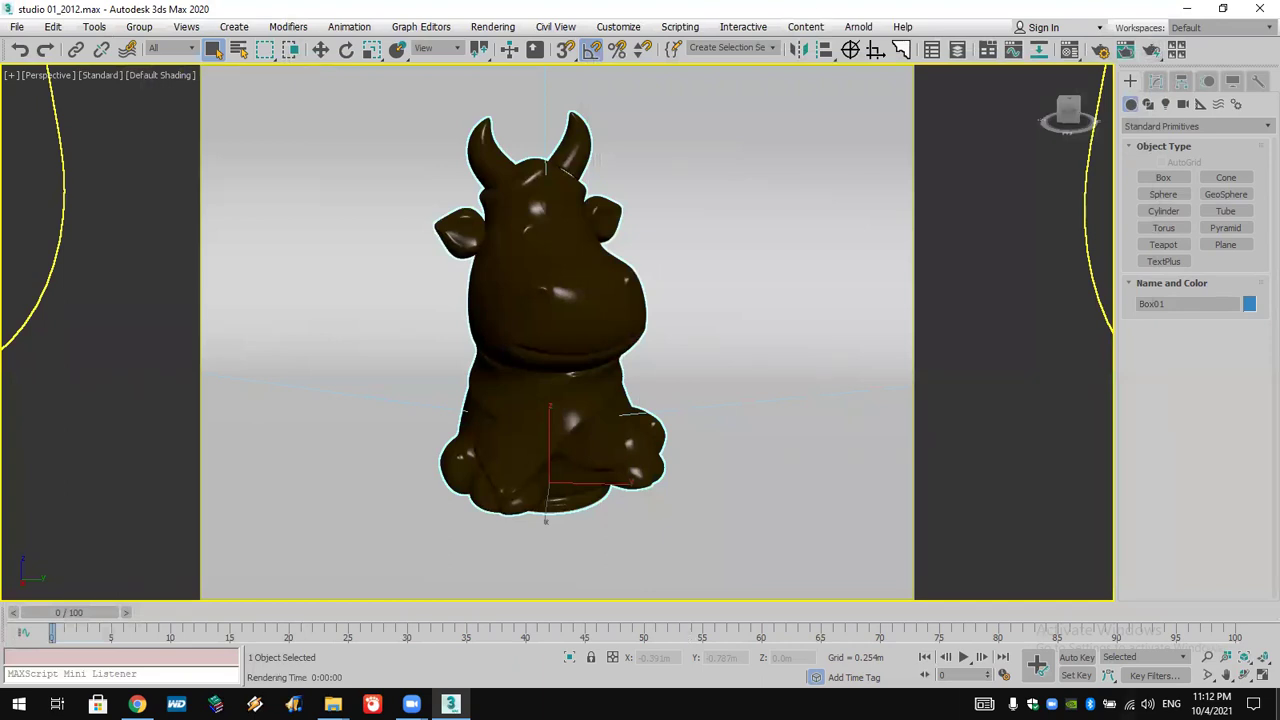
- Browse the desktop folder Vray Pics and open WhatsApp Image 2021-08-27 at 5.05.26 PM.jpeg in Photos, moved clear of the folder's first images
click(1277, 705)
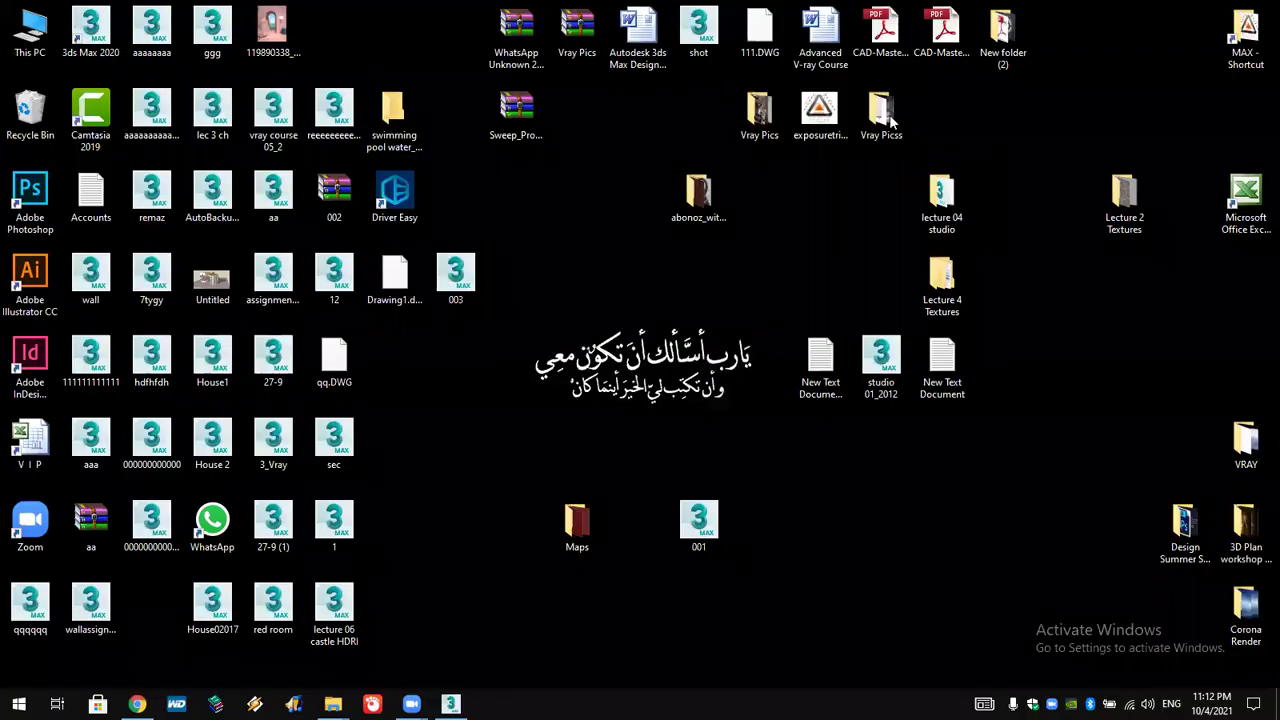
double_click(764, 118)
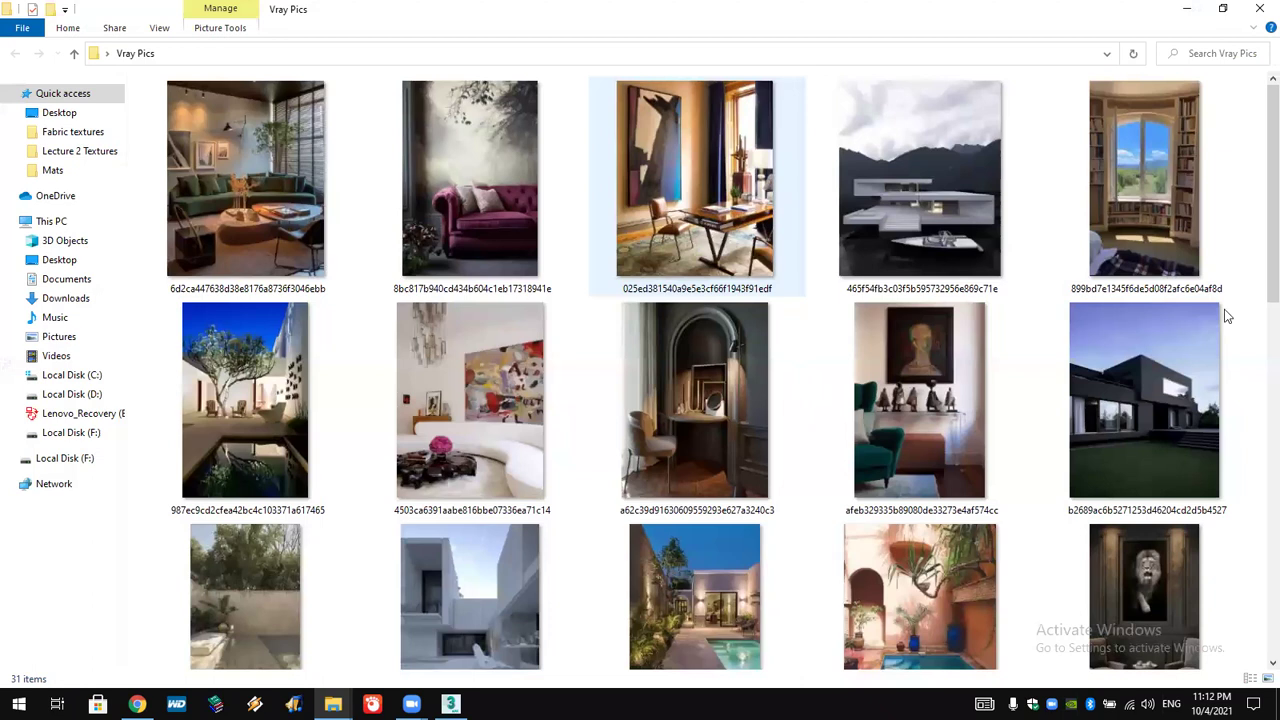
scroll(1258, 185, down, 2)
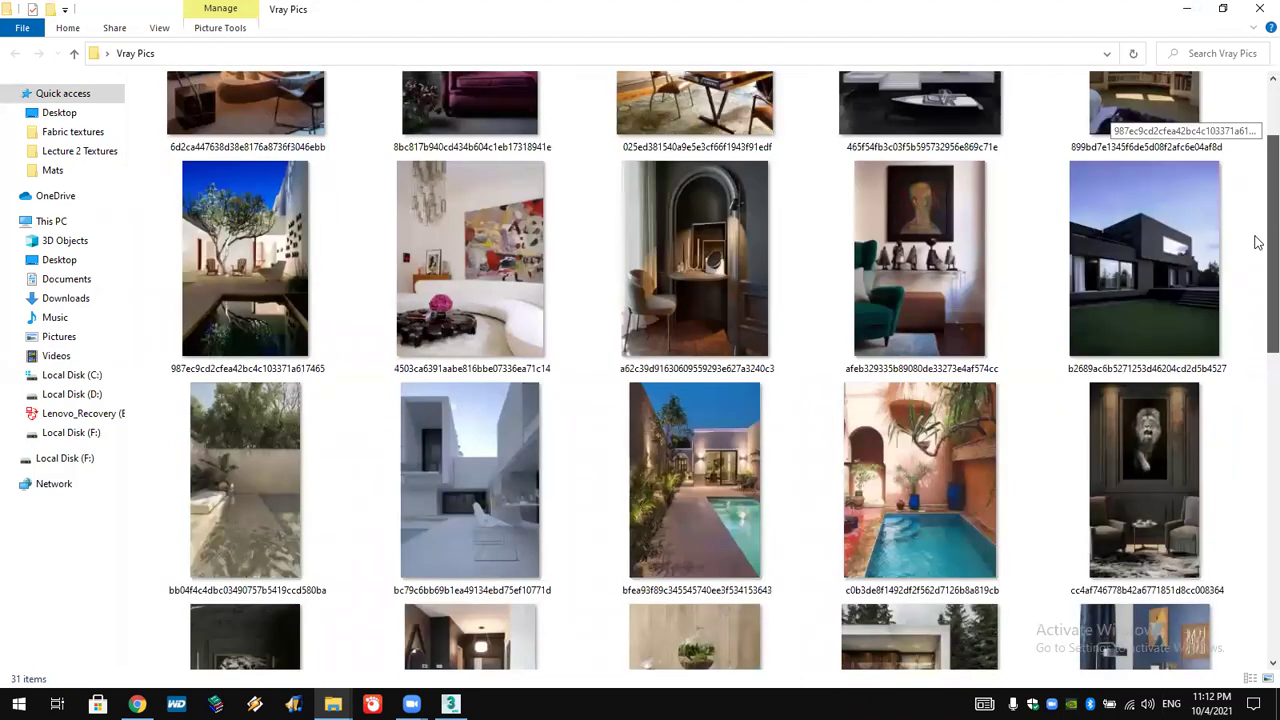
scroll(1258, 255, down, 2)
scroll(1258, 300, down, 2)
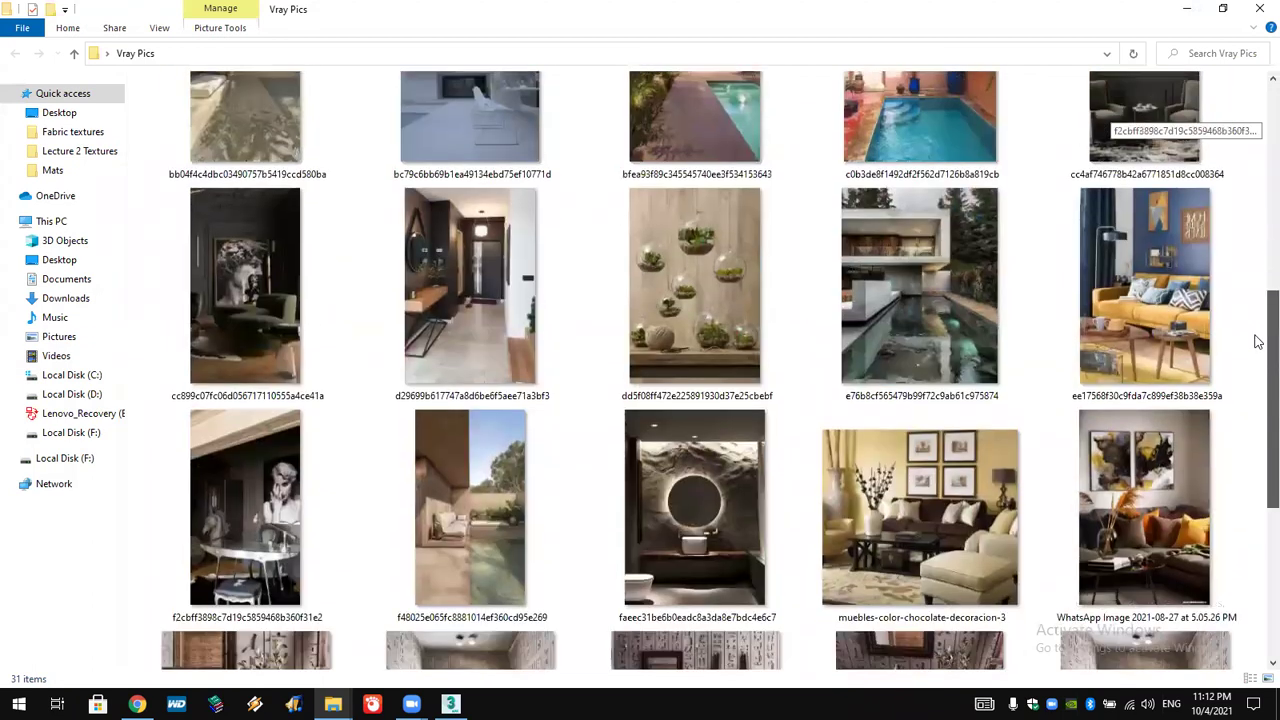
scroll(1257, 380, down, 2)
click(1192, 357)
double_click(1192, 350)
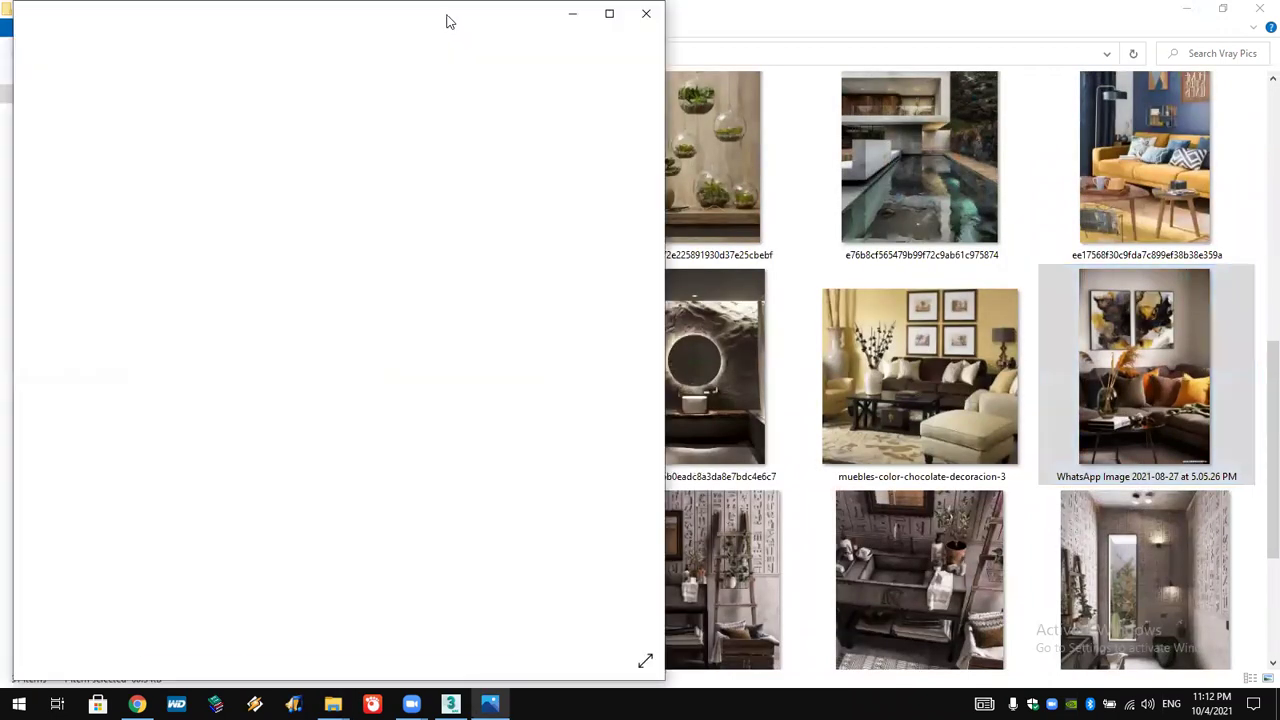
drag(451, 20, 1073, 20)
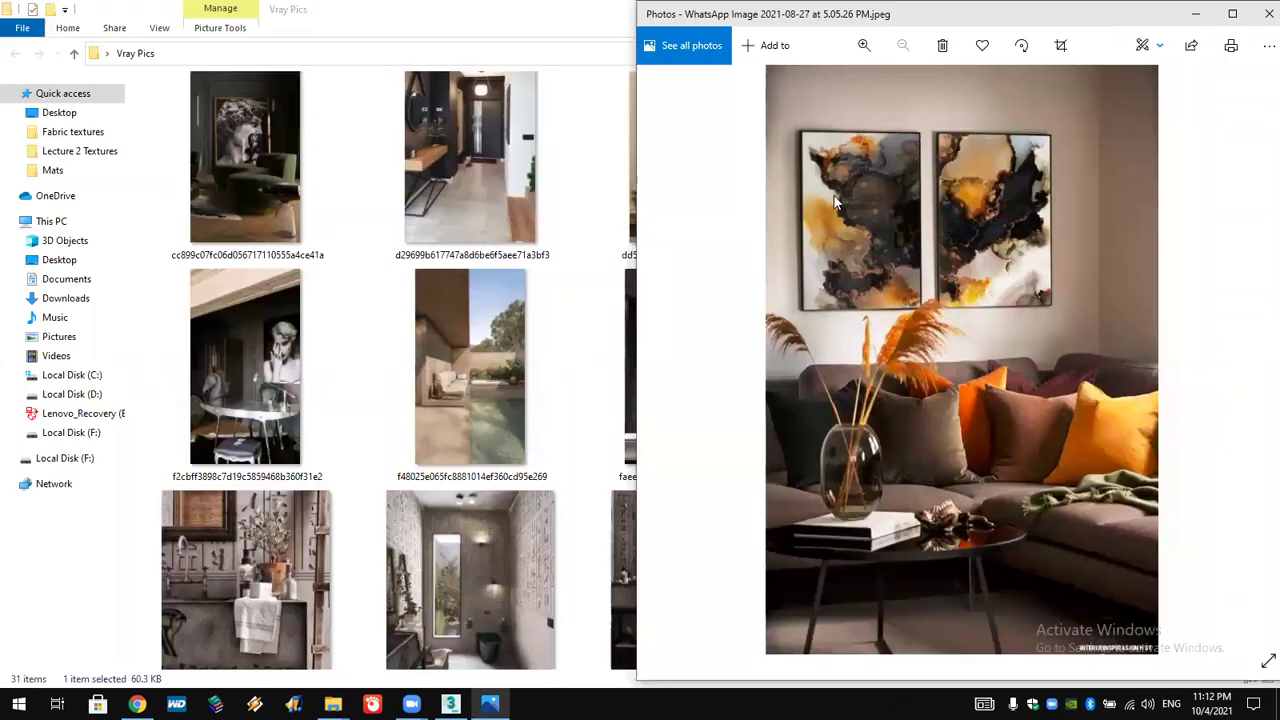
- Open the poolside reference photo f48025e065fc8881014ef360cd95e269.jpg, and compare the fabrics in the dark sofa photo and muebles-color-chocolate-decoracion-3.jpg
double_click(487, 377)
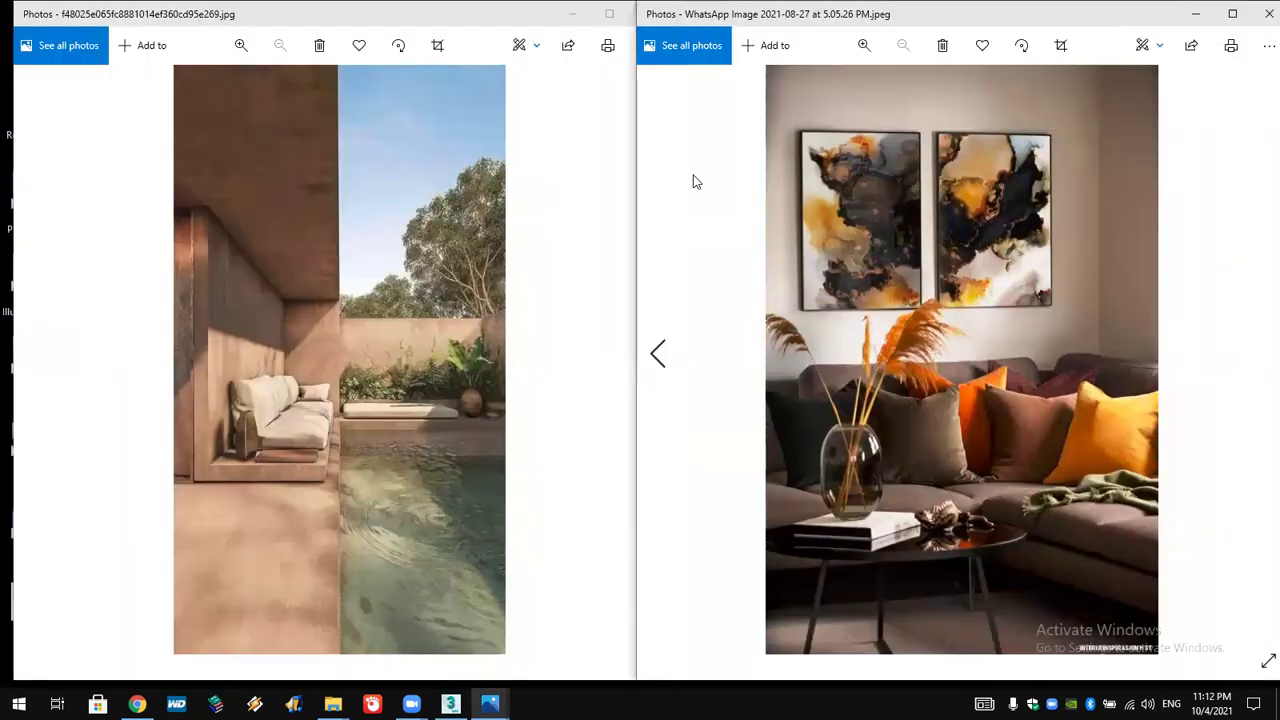
key(Left)
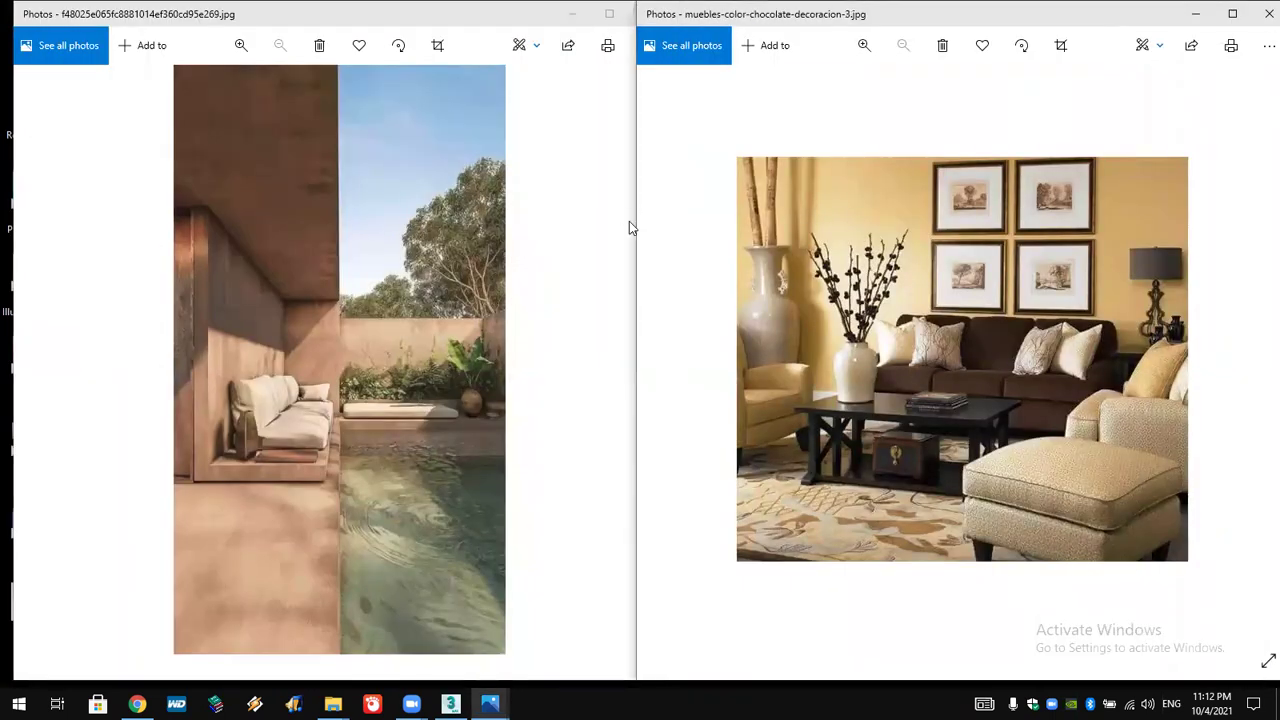
drag(631, 216, 664, 221)
key(Right)
key(Left)
click(869, 141)
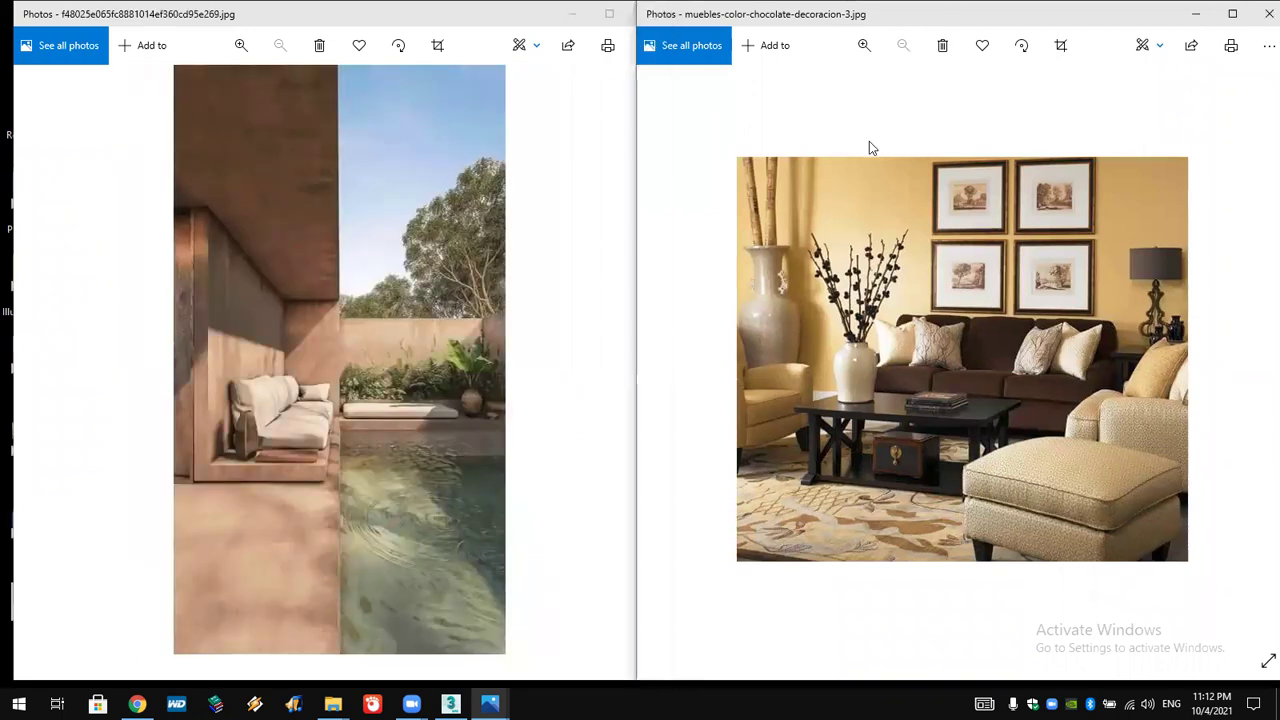
key(Left)
key(Right)
key(Right)
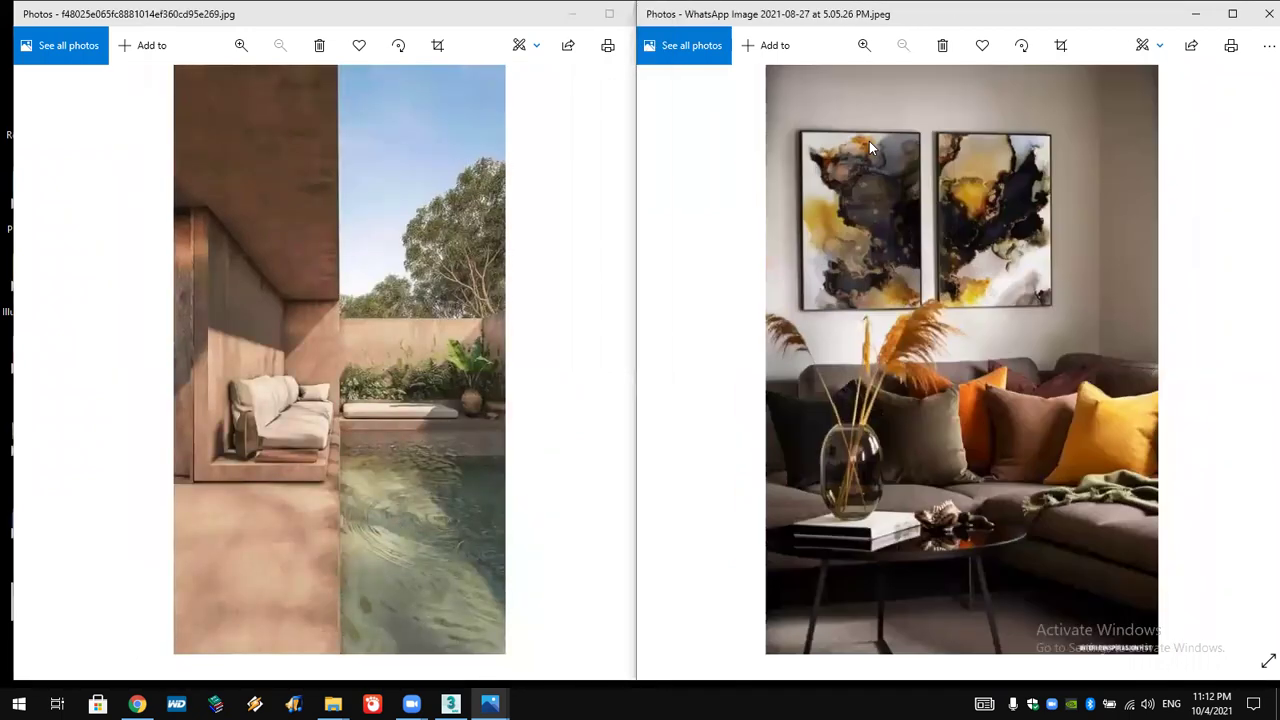